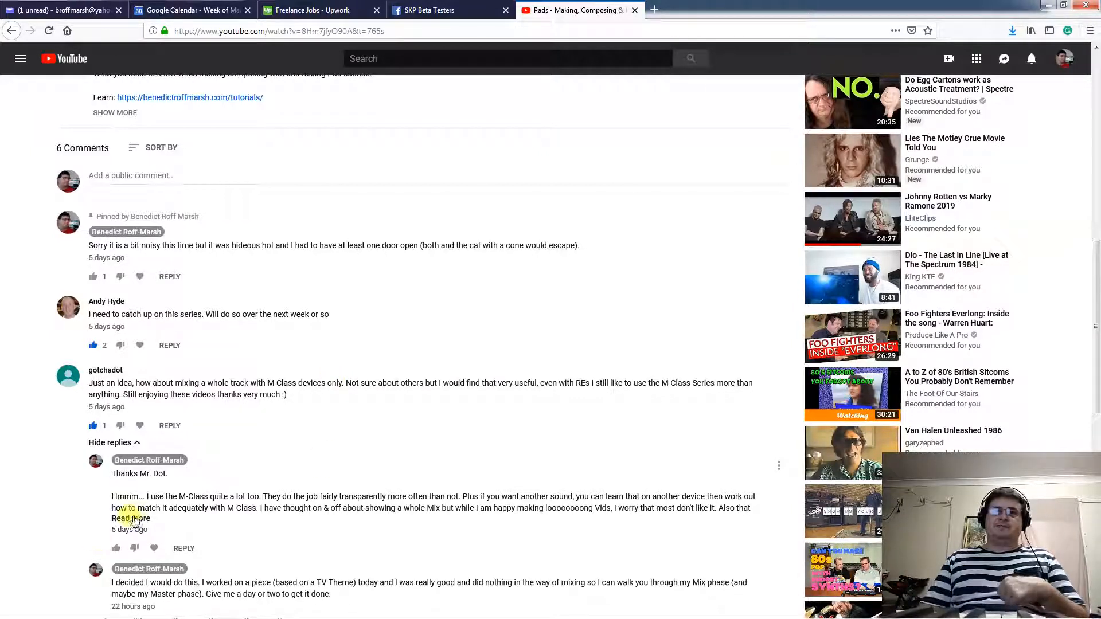
Expand the full reply about mixing with M-Class devices and read the rest of its comment thread
{"action": "left_click", "coordinate": [134, 518]}
{"action": "scroll", "coordinate": [181, 518], "scroll_direction": "down", "scroll_amount": 3}
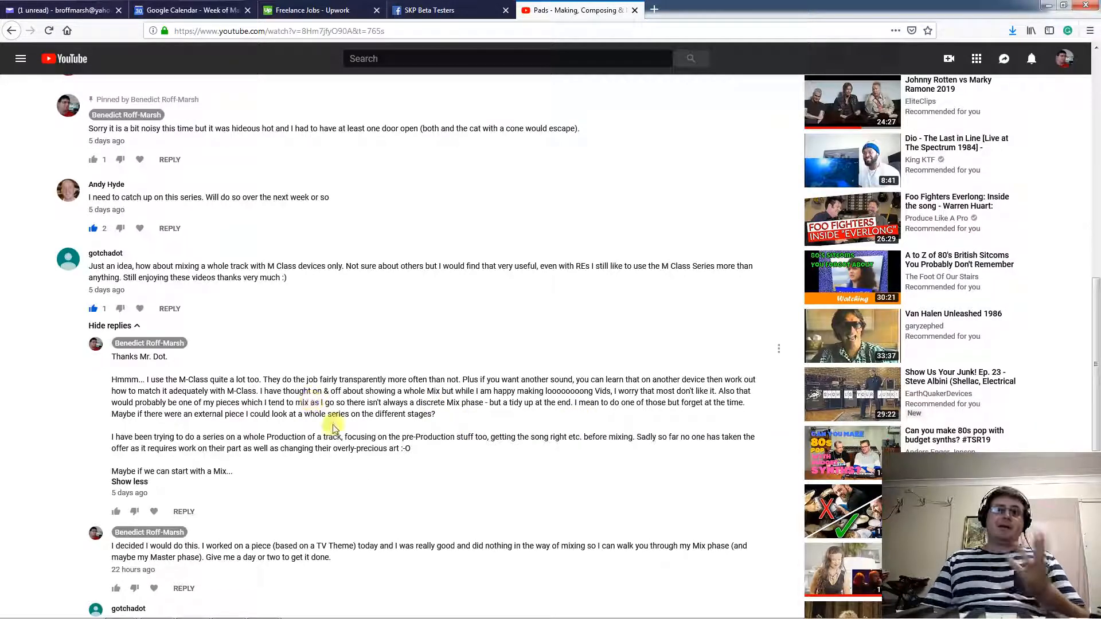
{"action": "scroll", "coordinate": [321, 431], "scroll_direction": "down", "scroll_amount": 3}
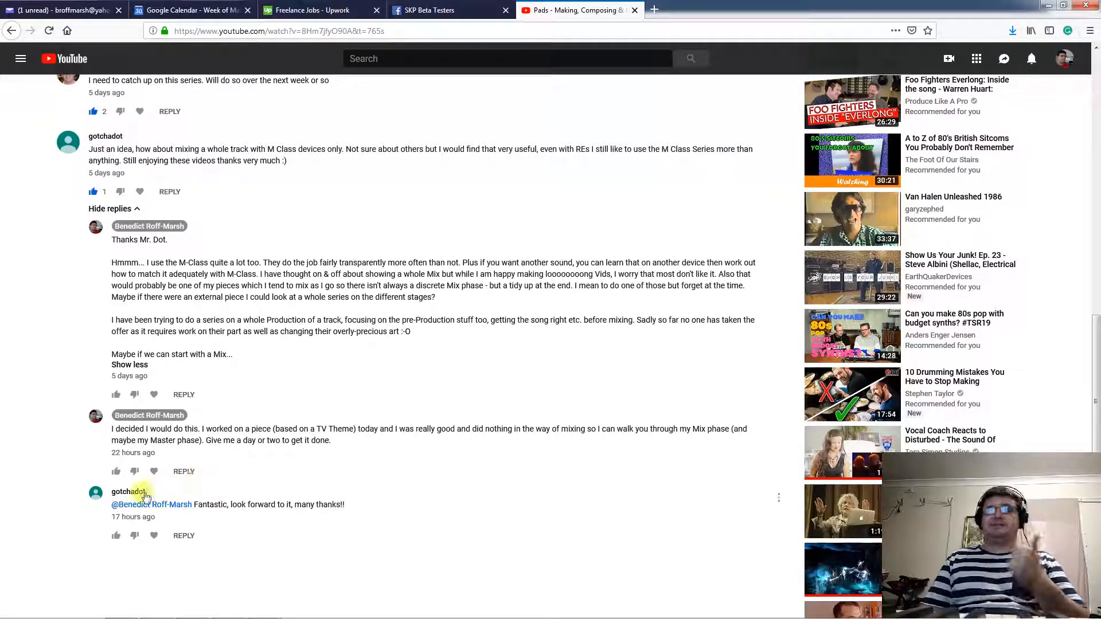
Switch from the browser to the Midsomer Murders song in Reason and show the rack without the mixer
{"action": "left_click", "coordinate": [1046, 5]}
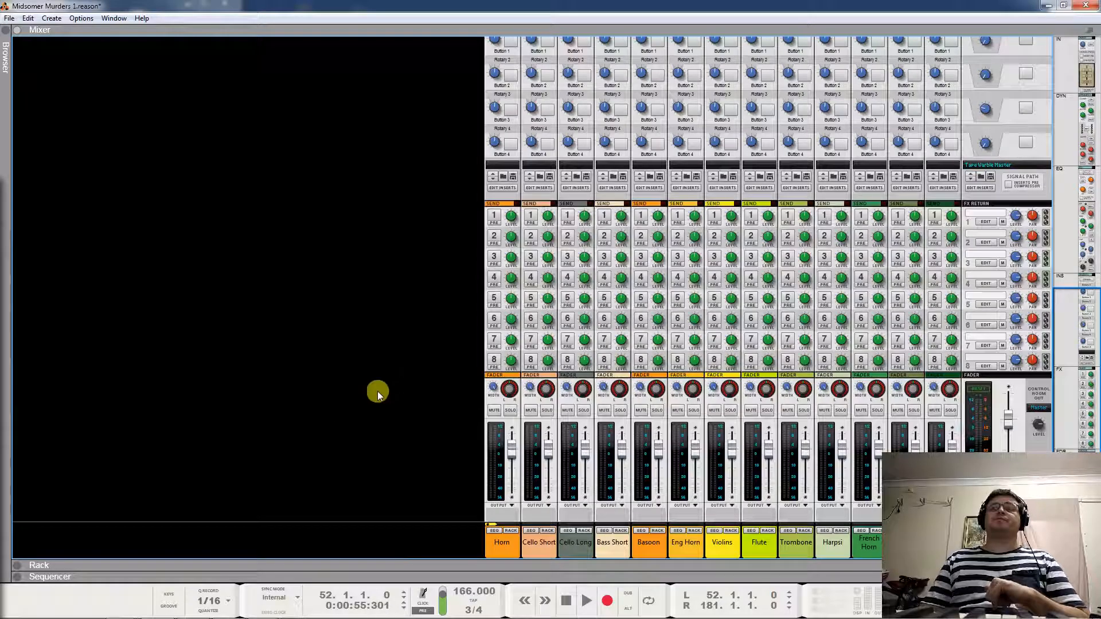
{"action": "left_click", "coordinate": [17, 565]}
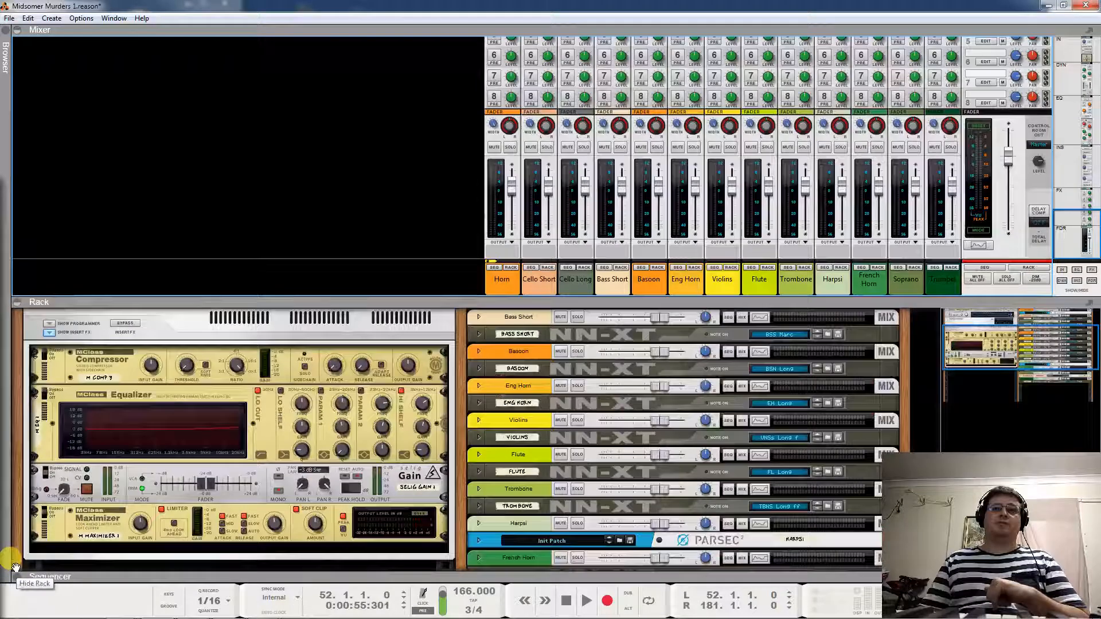
{"action": "left_click", "coordinate": [18, 31]}
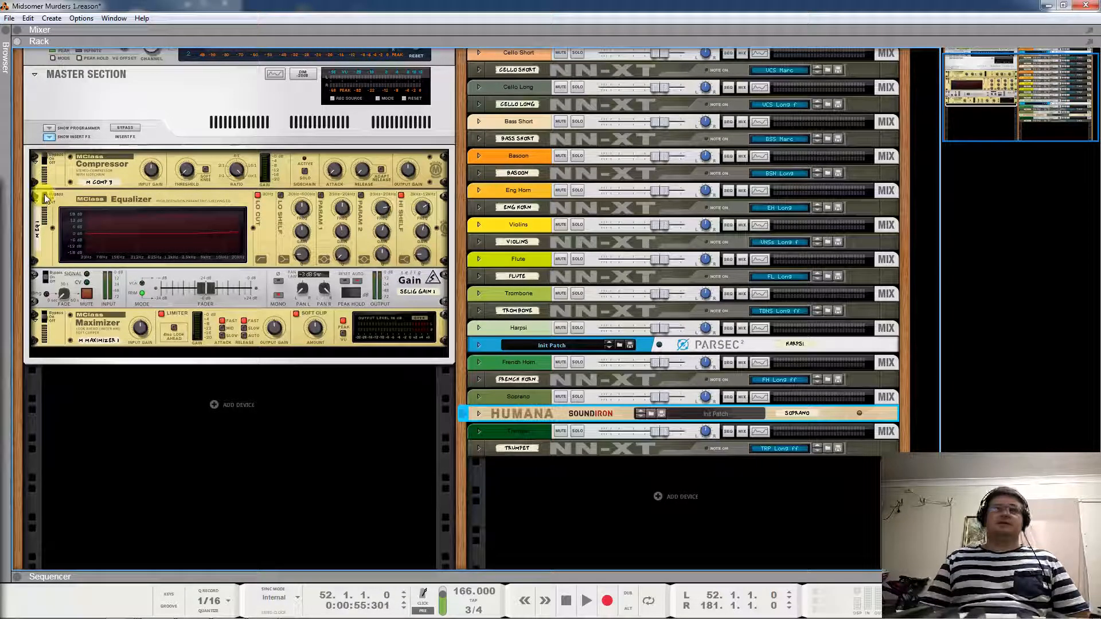
Look over the Master Section's insert devices, including the Selig Gain, and collapse its insert effects
{"action": "left_click", "coordinate": [52, 277]}
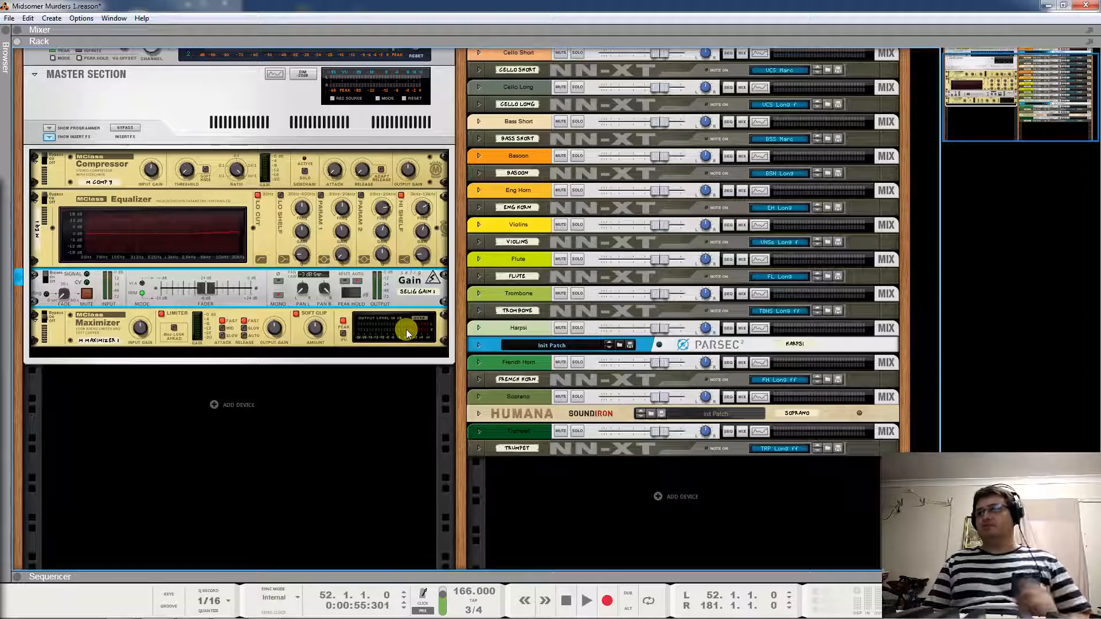
{"action": "scroll", "coordinate": [229, 275], "scroll_direction": "up", "scroll_amount": 1}
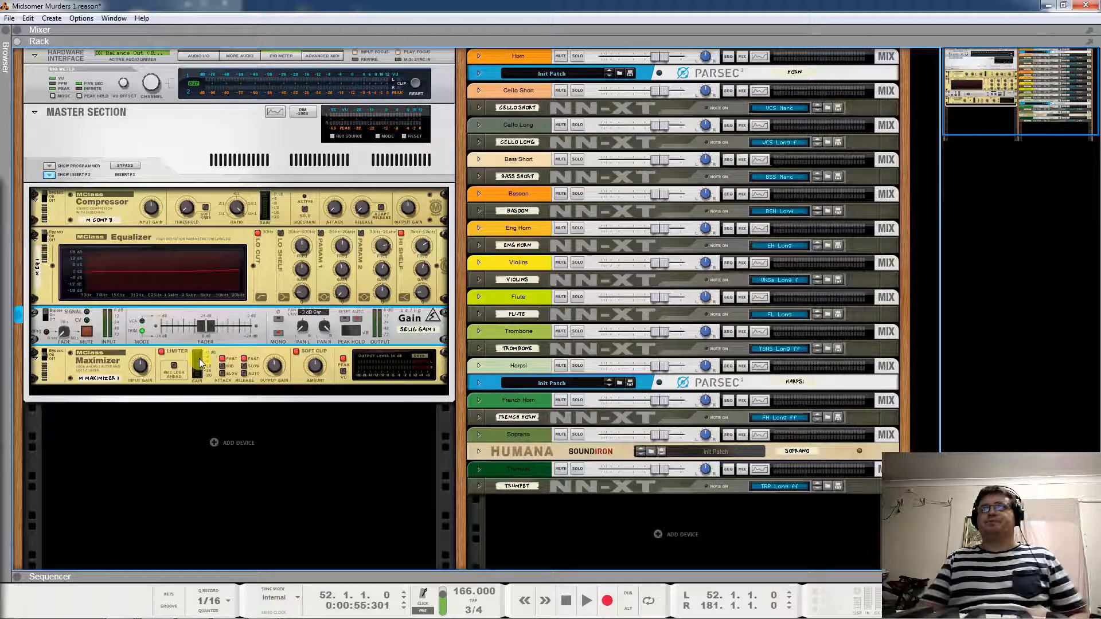
{"action": "left_click", "coordinate": [45, 175]}
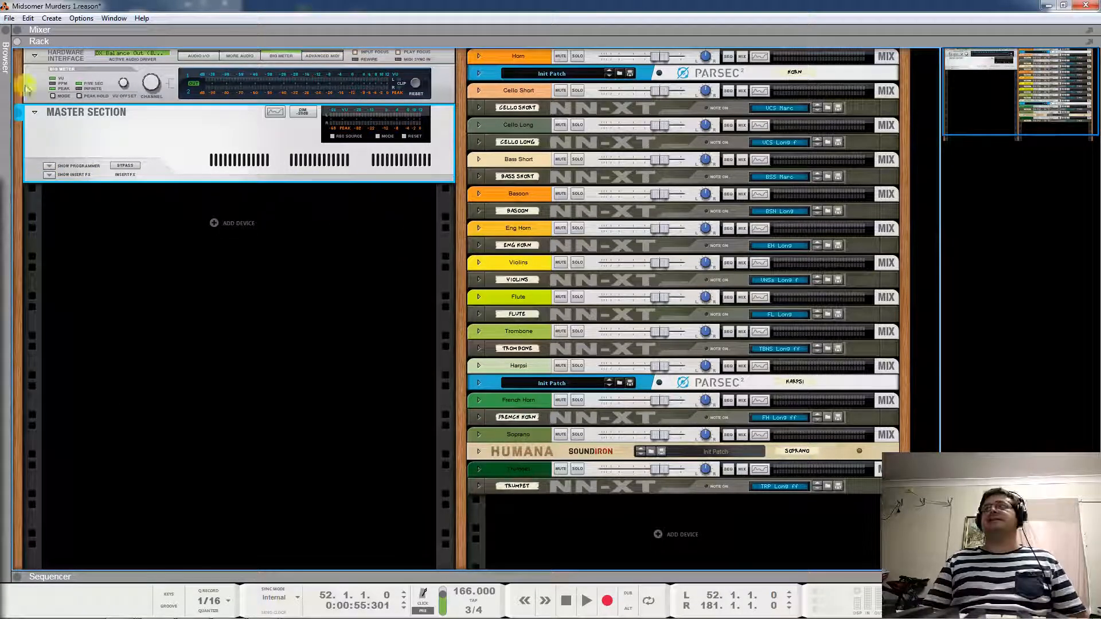
Show the mixer without the rack and look over the channel strips from the input section to the faders
{"action": "left_click", "coordinate": [17, 30]}
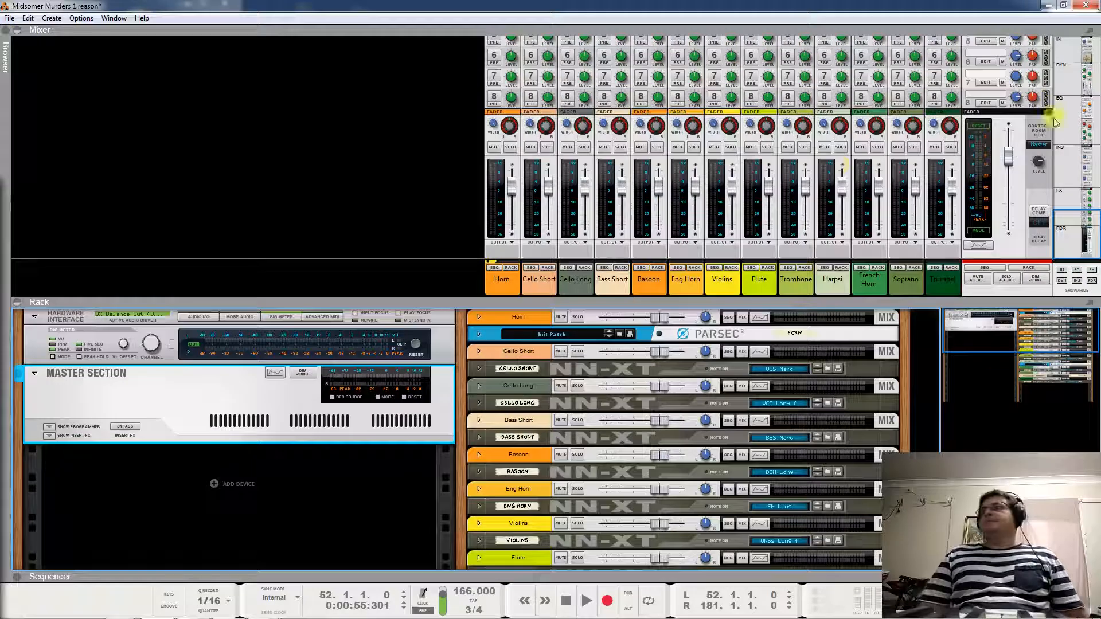
{"action": "mouse_move", "coordinate": [1076, 242]}
{"action": "left_mouse_down"}
{"action": "mouse_move", "coordinate": [1095, 73]}
{"action": "mouse_move", "coordinate": [1088, 232]}
{"action": "left_mouse_up"}
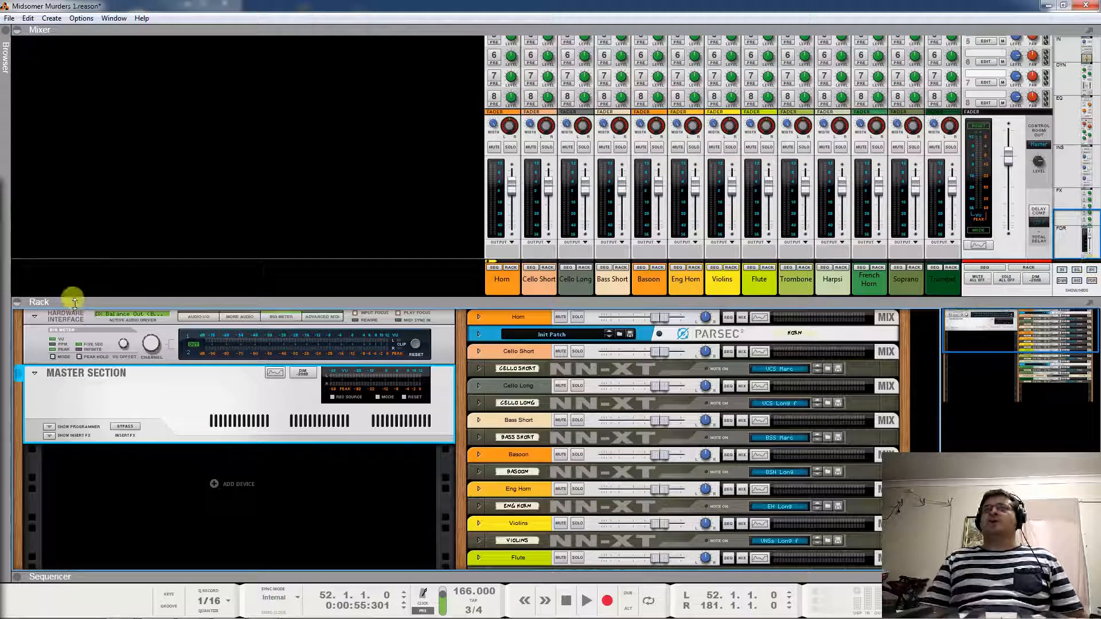
{"action": "left_click", "coordinate": [18, 302]}
{"action": "left_click_drag", "start_coordinate": [1092, 179], "coordinate": [1089, 52]}
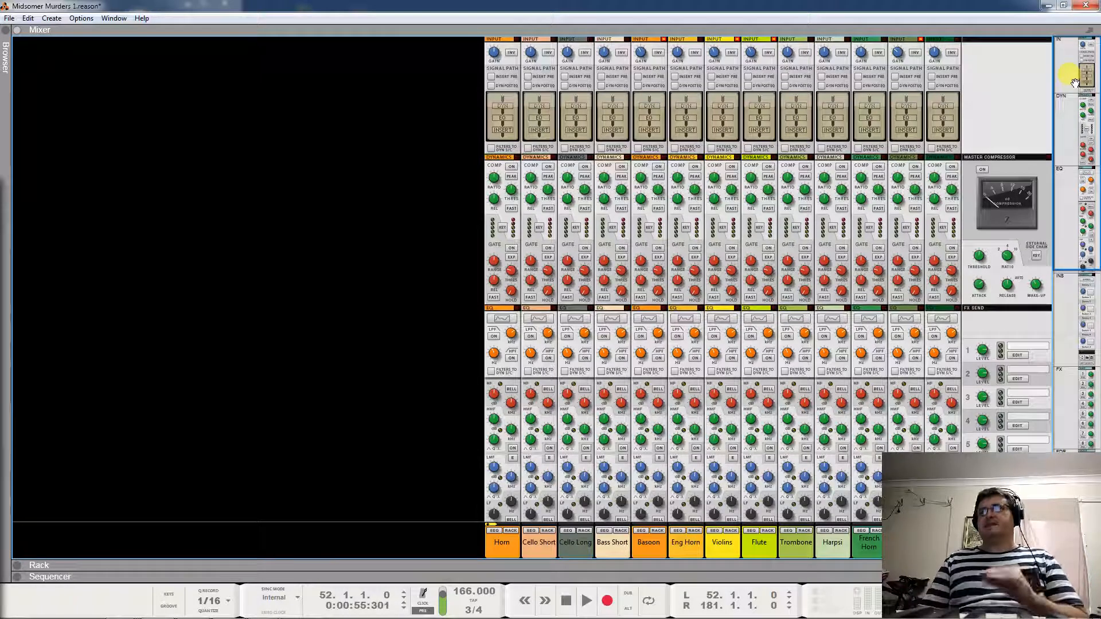
{"action": "left_click_drag", "start_coordinate": [1075, 83], "coordinate": [1066, 382]}
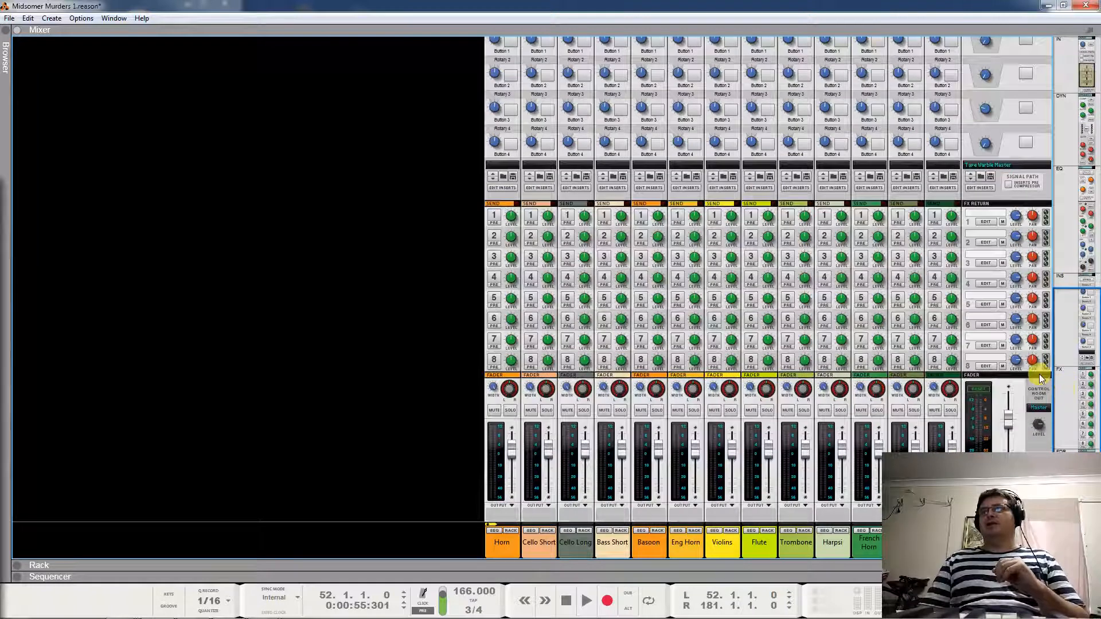
Show the sequencer beneath the mixer and enlarge it so more of the arrangement's tracks fit on screen
{"action": "left_click", "coordinate": [17, 578]}
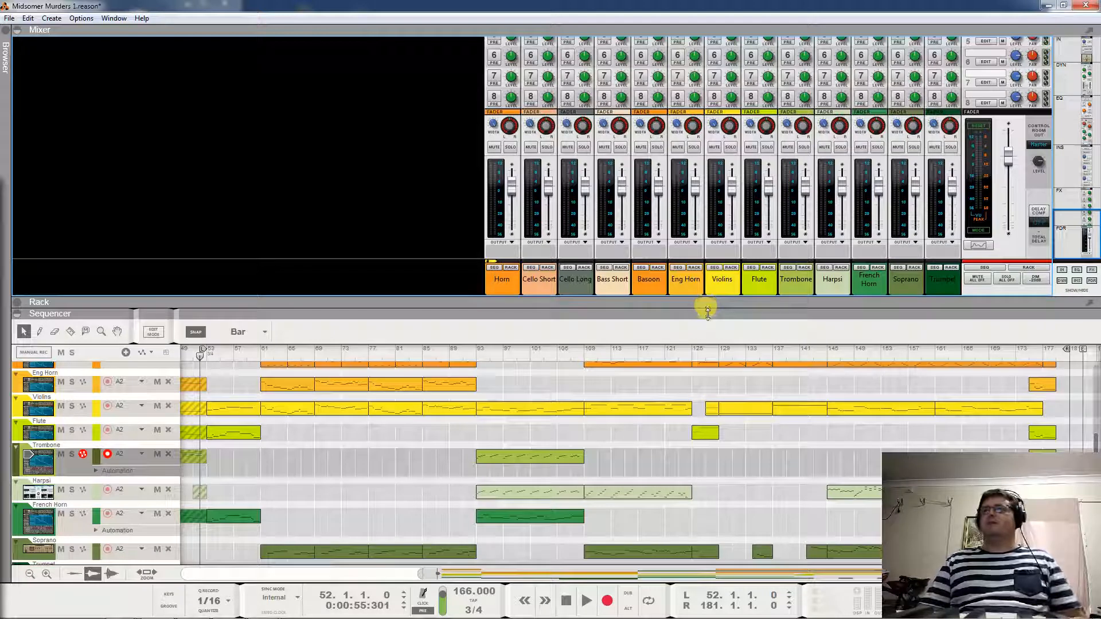
{"action": "left_click_drag", "start_coordinate": [708, 311], "coordinate": [716, 232]}
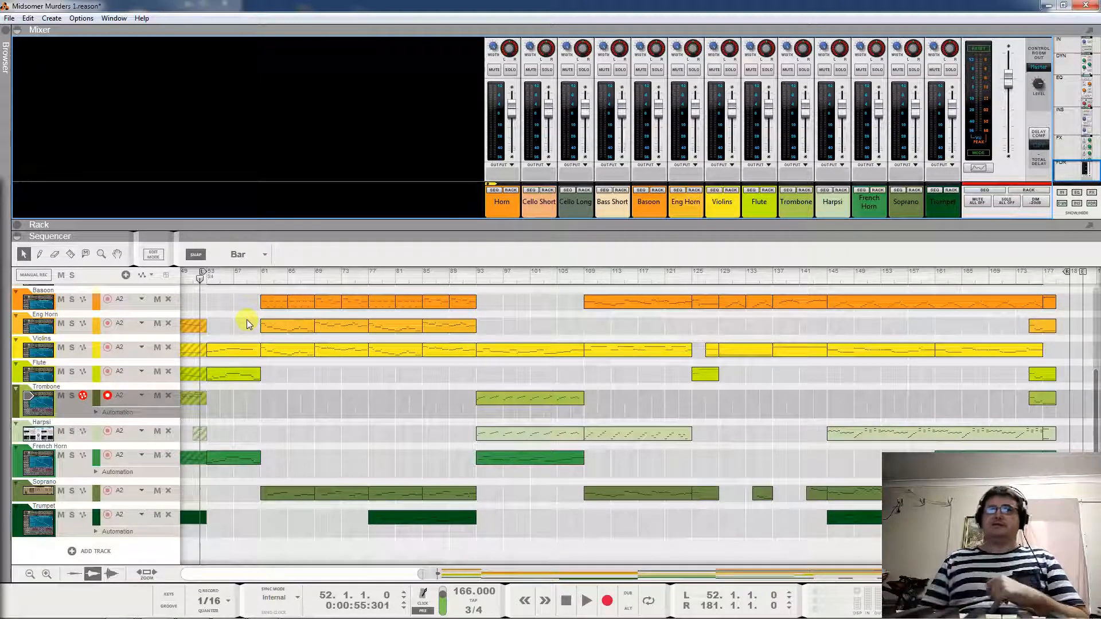
{"action": "scroll", "coordinate": [327, 435], "scroll_direction": "up", "scroll_amount": 4}
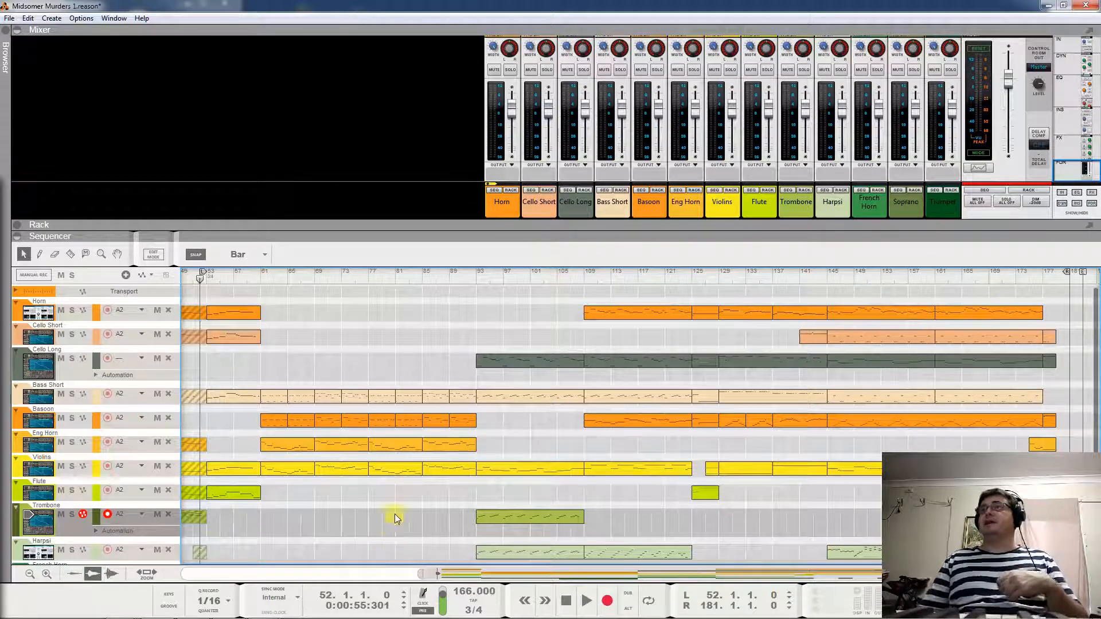
{"action": "left_click_drag", "start_coordinate": [666, 236], "coordinate": [674, 235]}
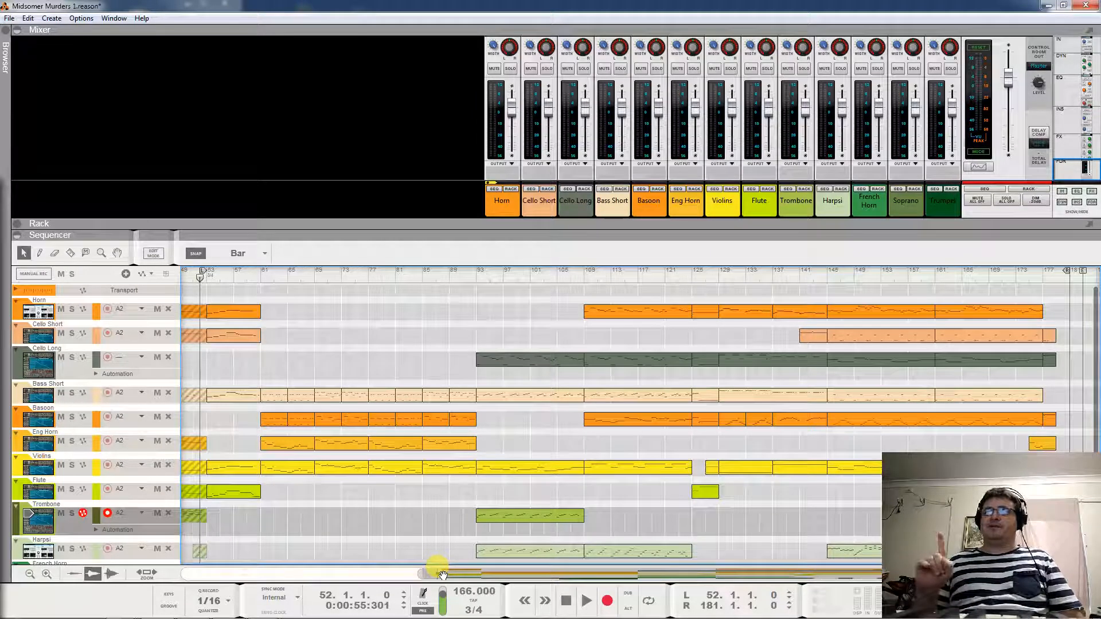
Play the song from bar 52, skipping ahead to sample each section of the arrangement, and stop playback
{"action": "key", "text": "space"}
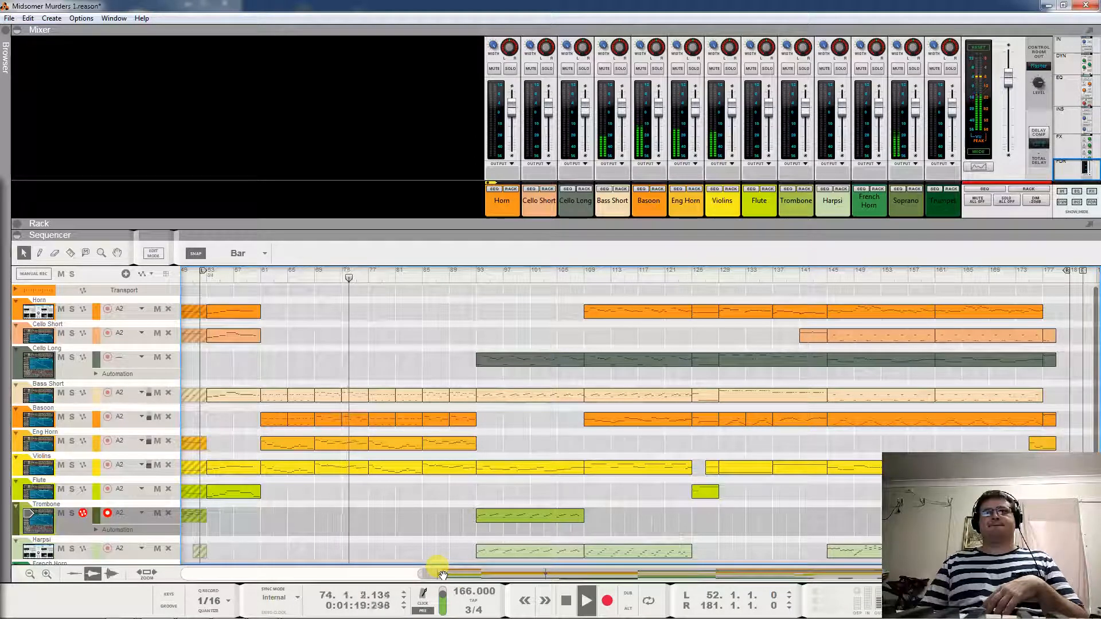
{"action": "left_click", "coordinate": [471, 279]}
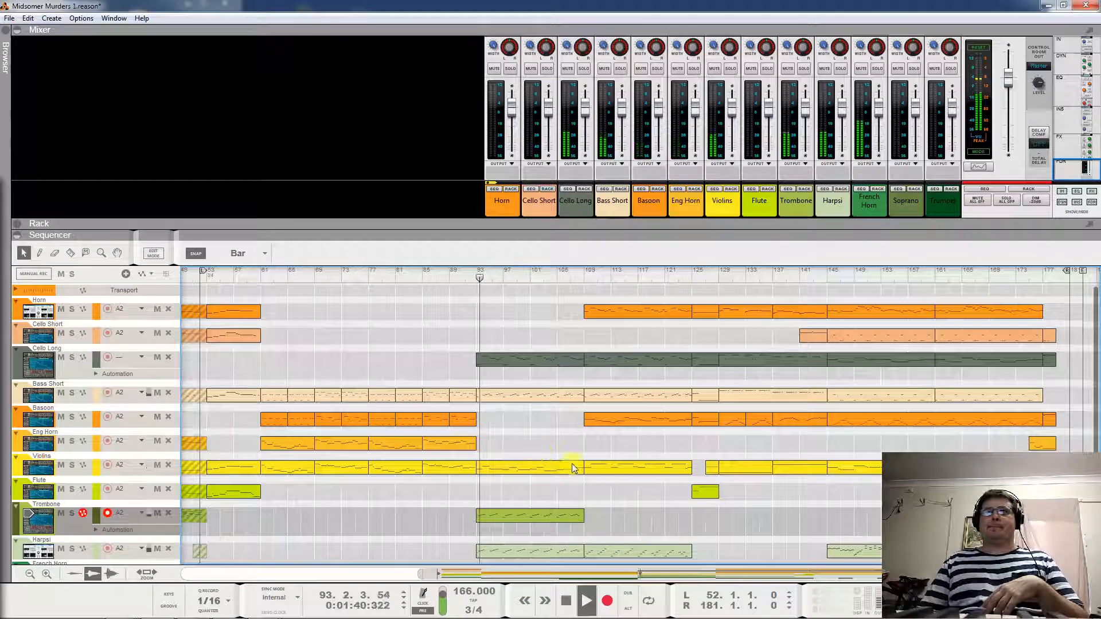
{"action": "scroll", "coordinate": [584, 398], "scroll_direction": "down", "scroll_amount": 1}
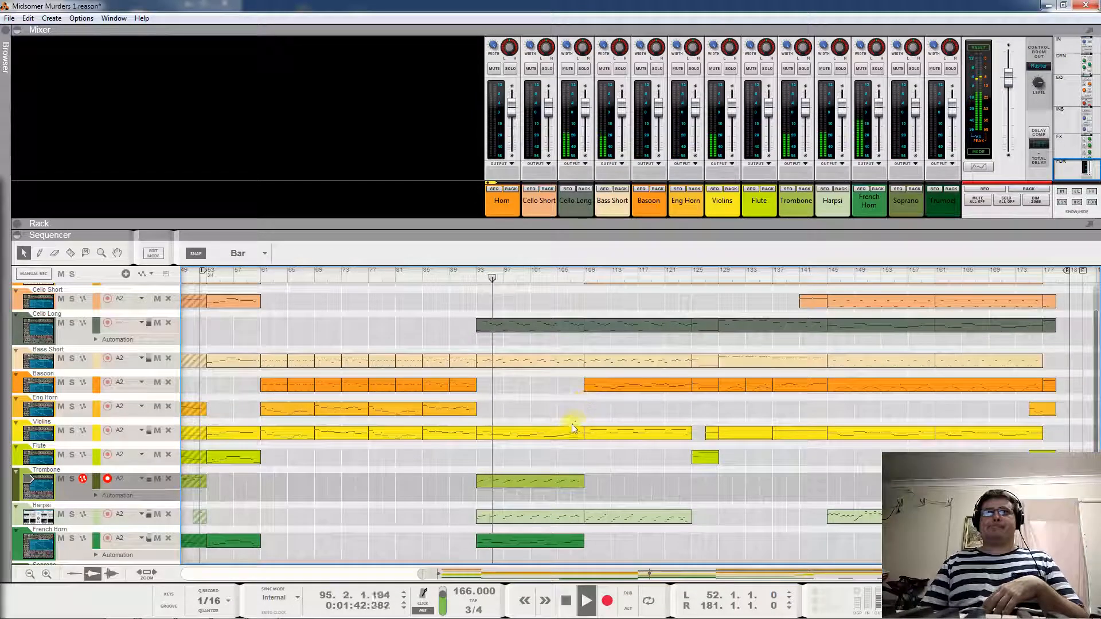
{"action": "scroll", "coordinate": [571, 426], "scroll_direction": "down", "scroll_amount": 1}
{"action": "scroll", "coordinate": [570, 426], "scroll_direction": "up", "scroll_amount": 2}
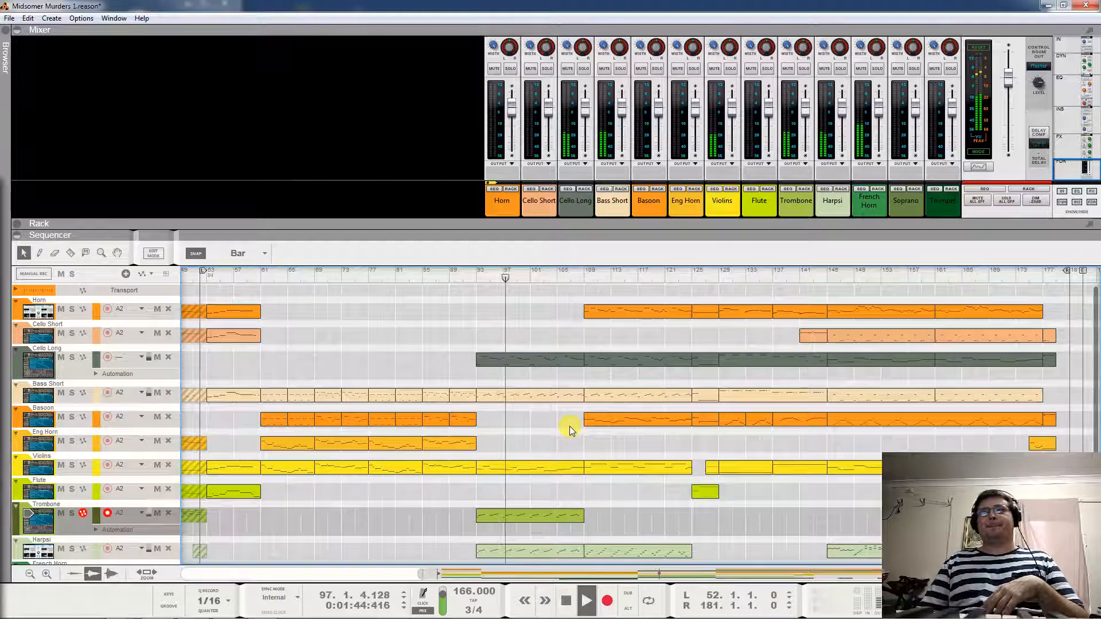
{"action": "left_click", "coordinate": [577, 279]}
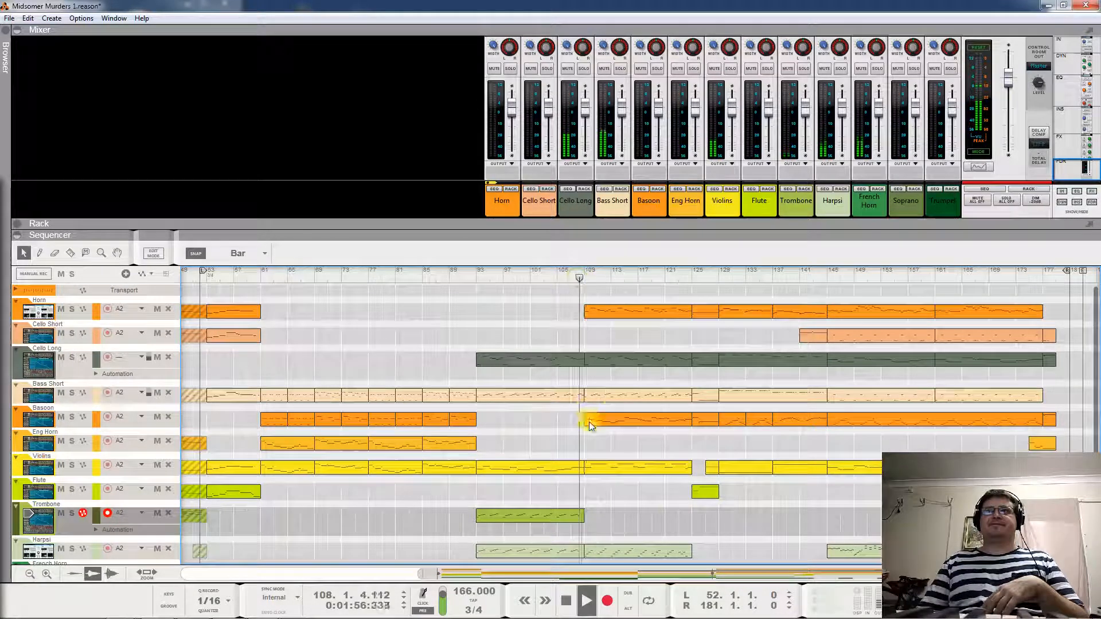
{"action": "scroll", "coordinate": [724, 361], "scroll_direction": "down", "scroll_amount": 2}
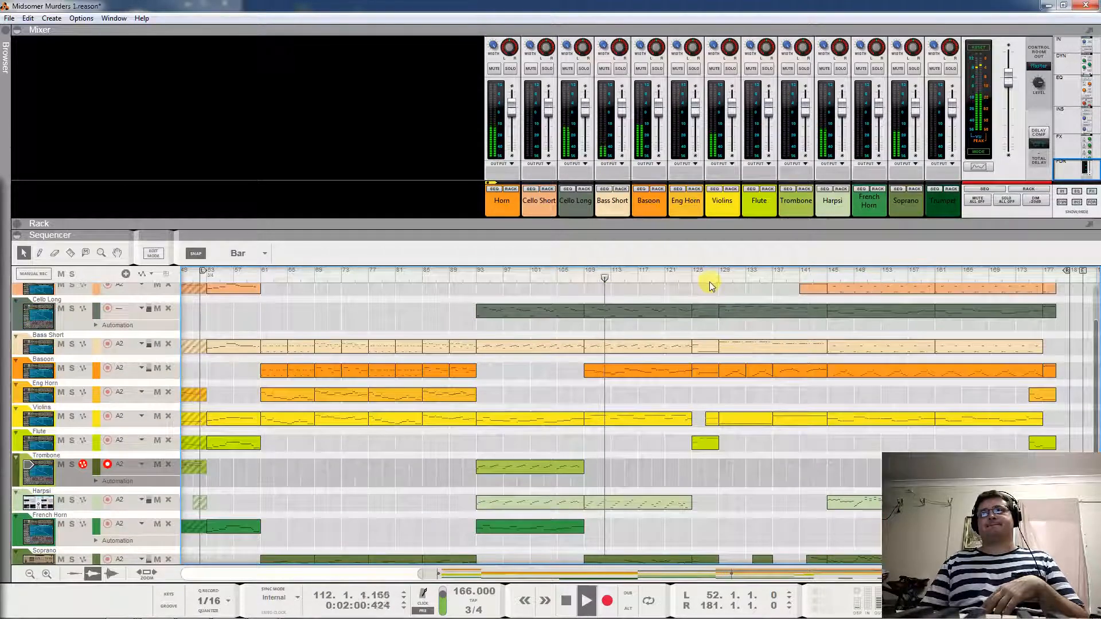
{"action": "left_click", "coordinate": [693, 279]}
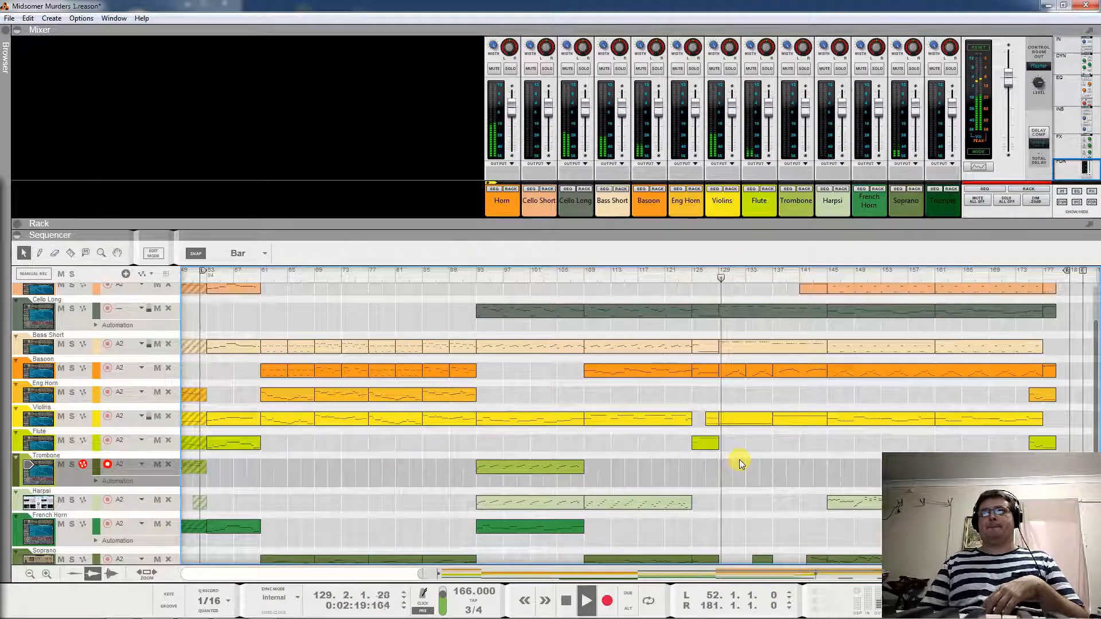
{"action": "left_click", "coordinate": [813, 279]}
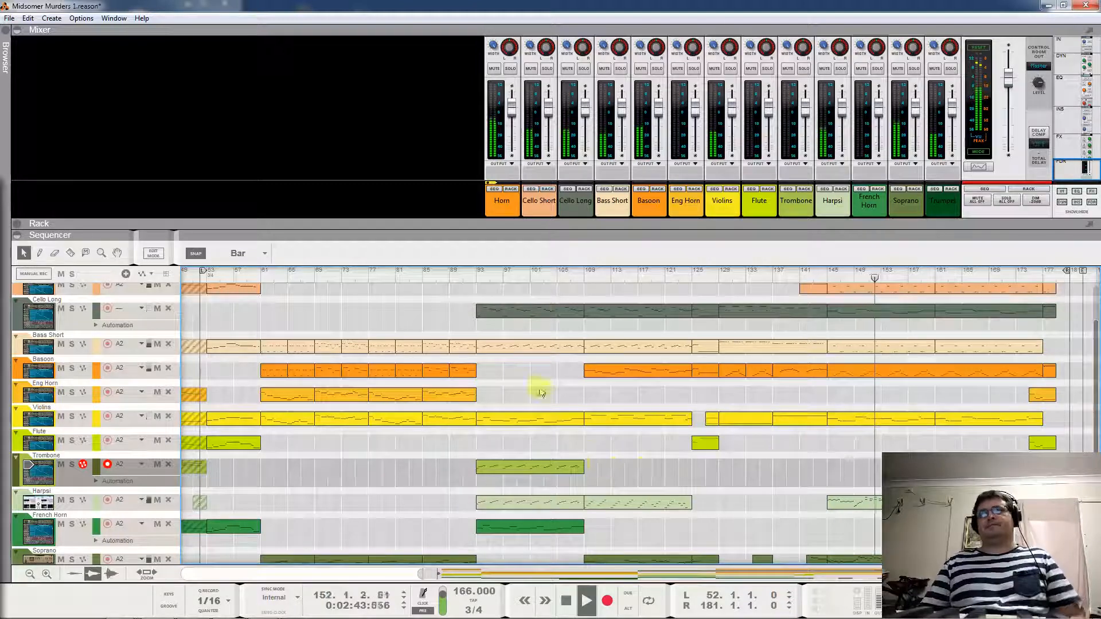
{"action": "key", "text": "space"}
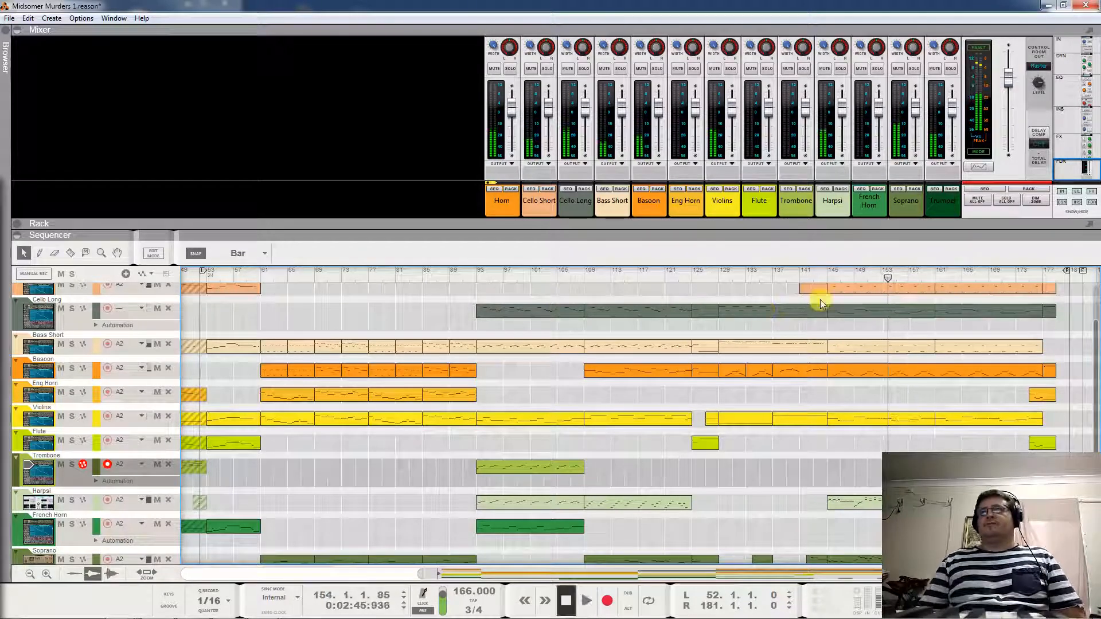
Solo the Horn channel and listen to it from bar 144, stopping playback after a few bars
{"action": "left_click", "coordinate": [821, 276]}
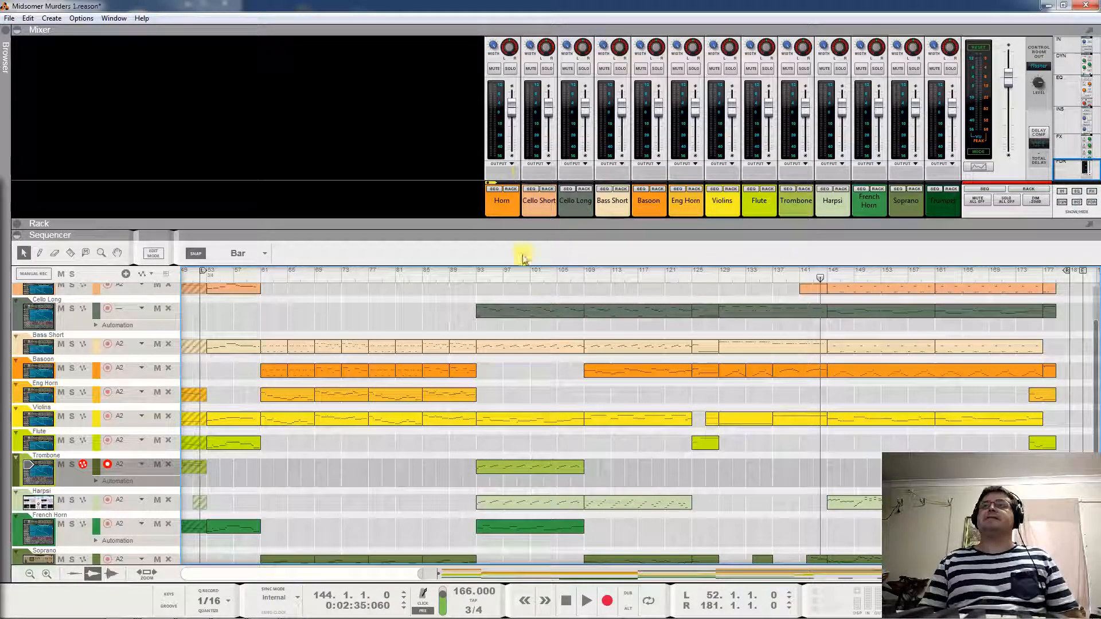
{"action": "scroll", "coordinate": [819, 292], "scroll_direction": "up", "scroll_amount": 2}
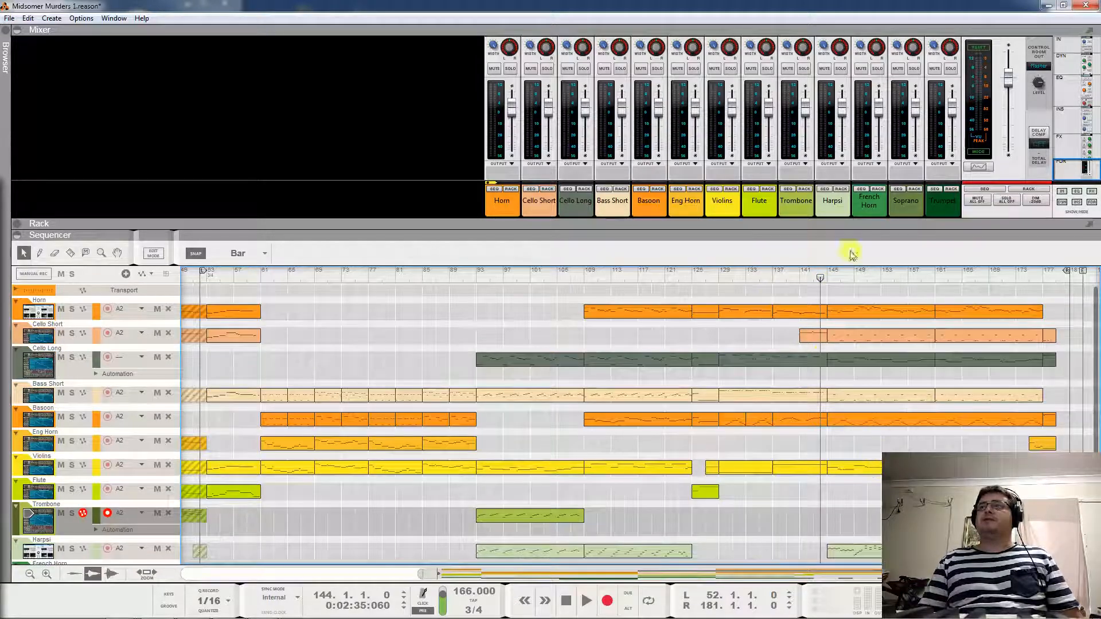
{"action": "left_click", "coordinate": [510, 69]}
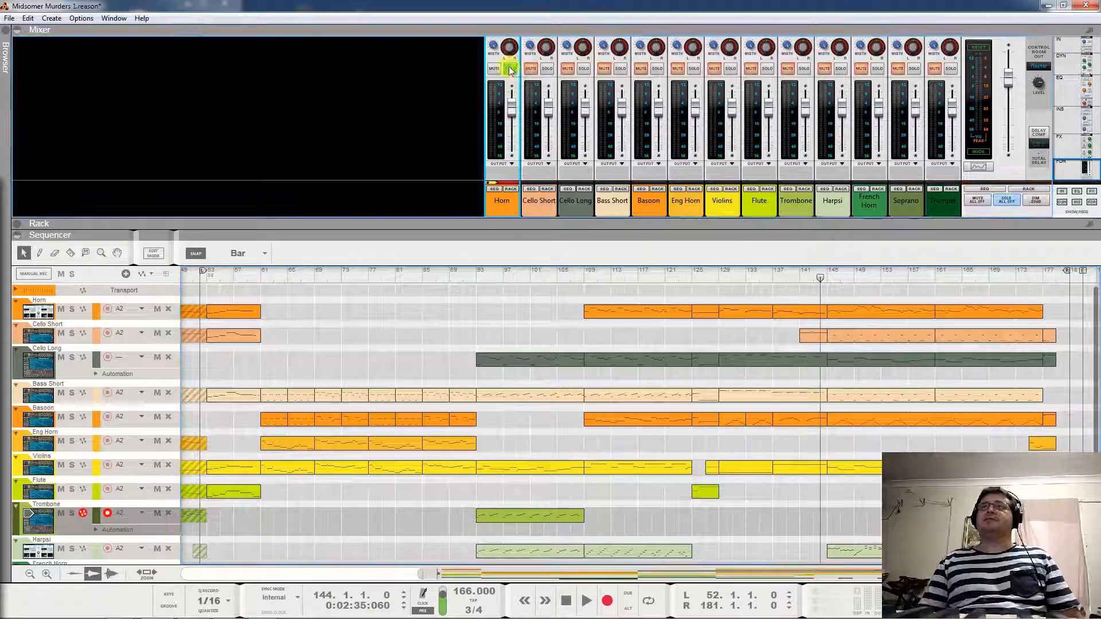
{"action": "key", "text": "space"}
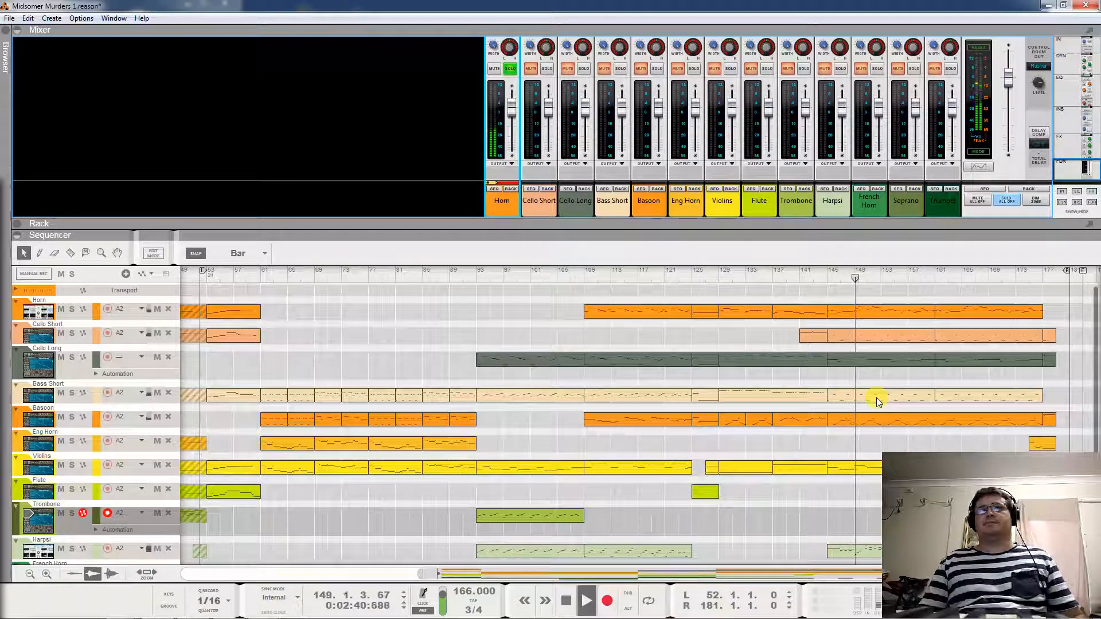
{"action": "key", "text": "space"}
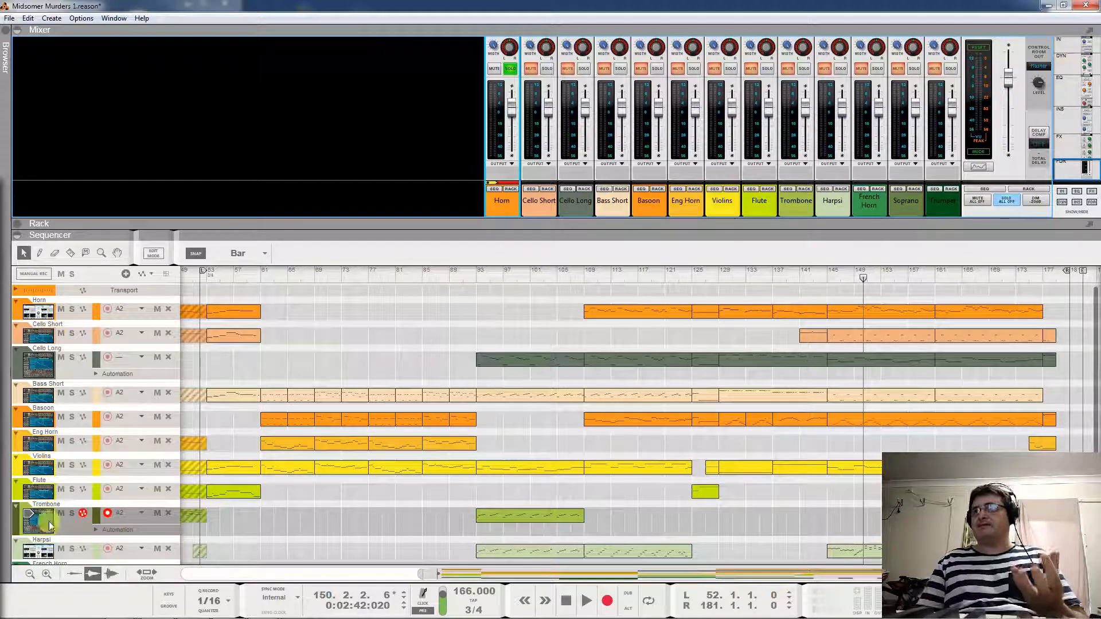
{"action": "scroll", "coordinate": [256, 509], "scroll_direction": "down", "scroll_amount": 3}
{"action": "scroll", "coordinate": [257, 509], "scroll_direction": "up", "scroll_amount": 3}
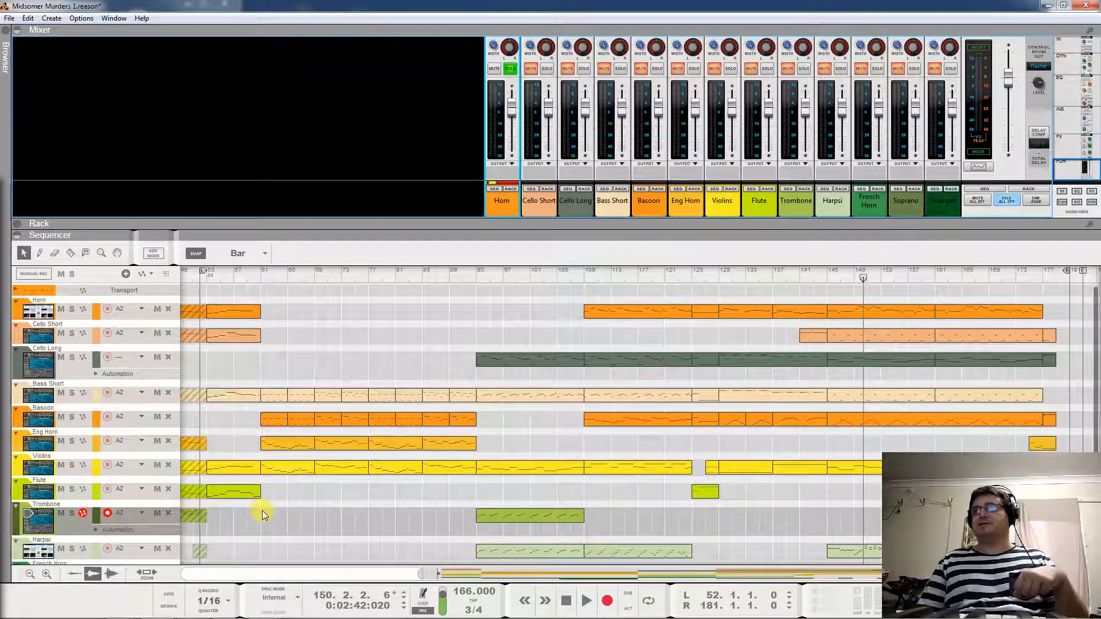
{"action": "scroll", "coordinate": [417, 494], "scroll_direction": "down", "scroll_amount": 5}
{"action": "scroll", "coordinate": [417, 494], "scroll_direction": "up", "scroll_amount": 5}
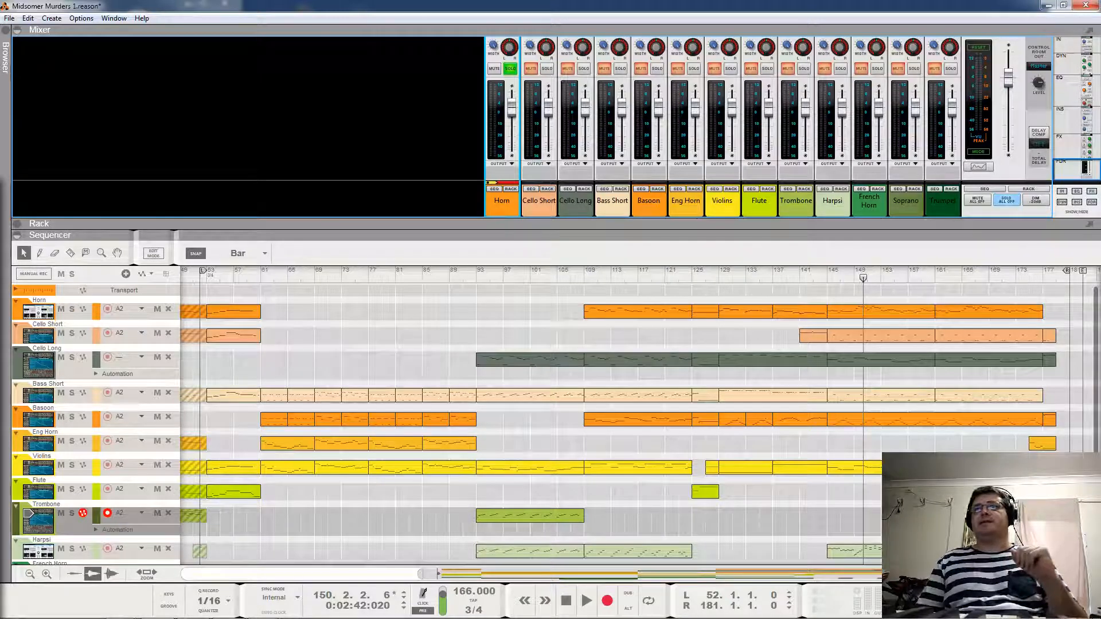
{"action": "scroll", "coordinate": [676, 408], "scroll_direction": "down", "scroll_amount": 3}
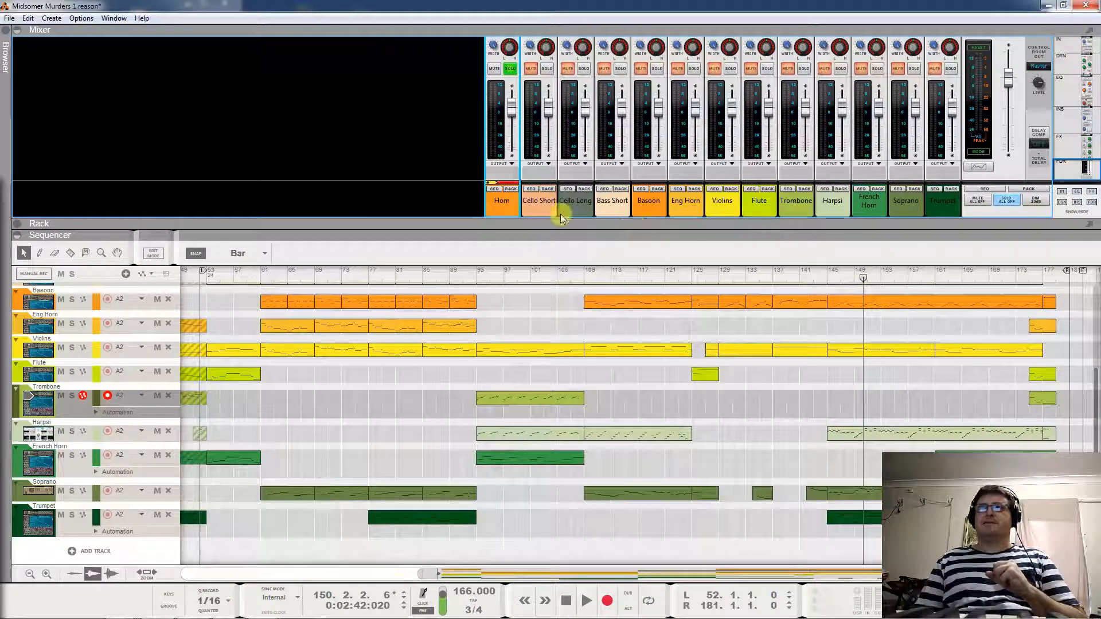
Clear the Horn solo and play from bar 146 with the Horn muted, mute the Soprano as well, and unmute both channels
{"action": "left_click", "coordinate": [509, 69]}
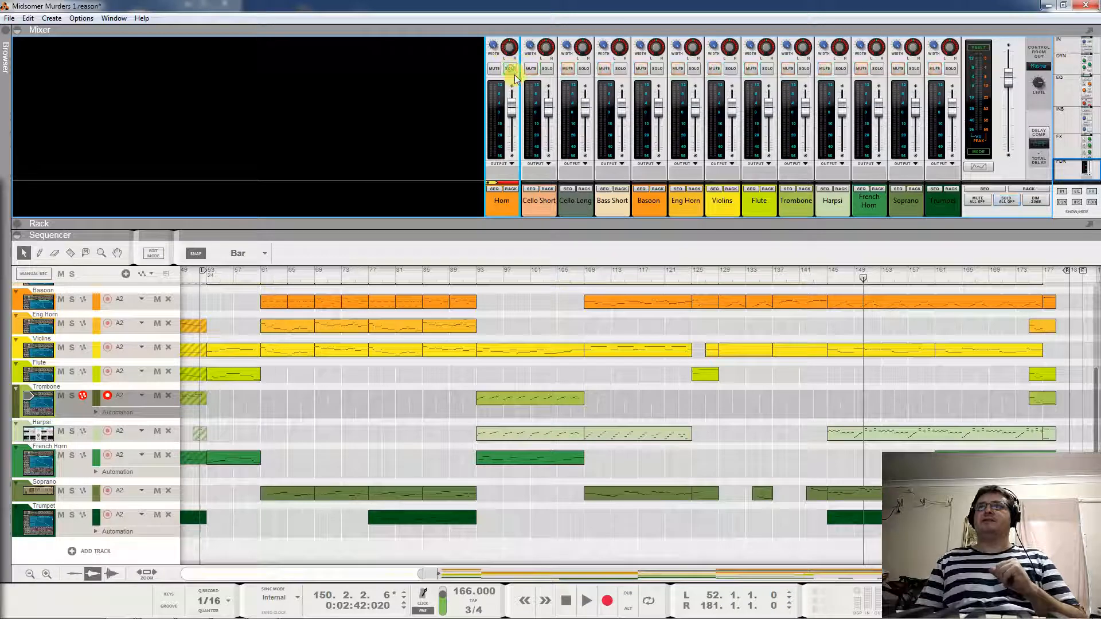
{"action": "left_click", "coordinate": [493, 68]}
{"action": "left_click", "coordinate": [830, 278]}
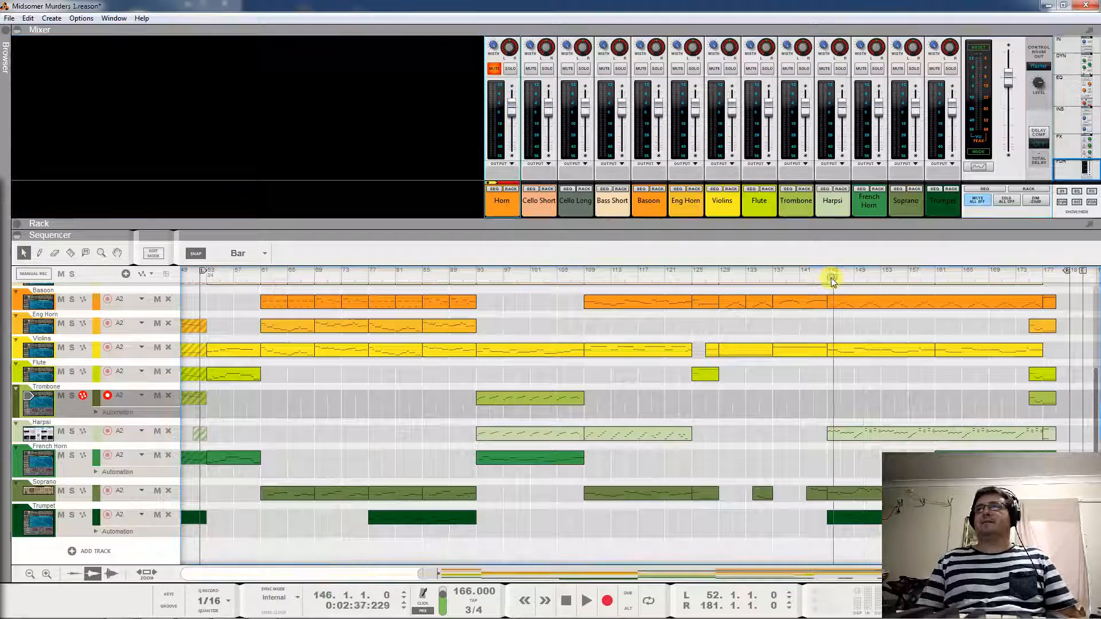
{"action": "key", "text": "space"}
{"action": "scroll", "coordinate": [770, 371], "scroll_direction": "up", "scroll_amount": 5}
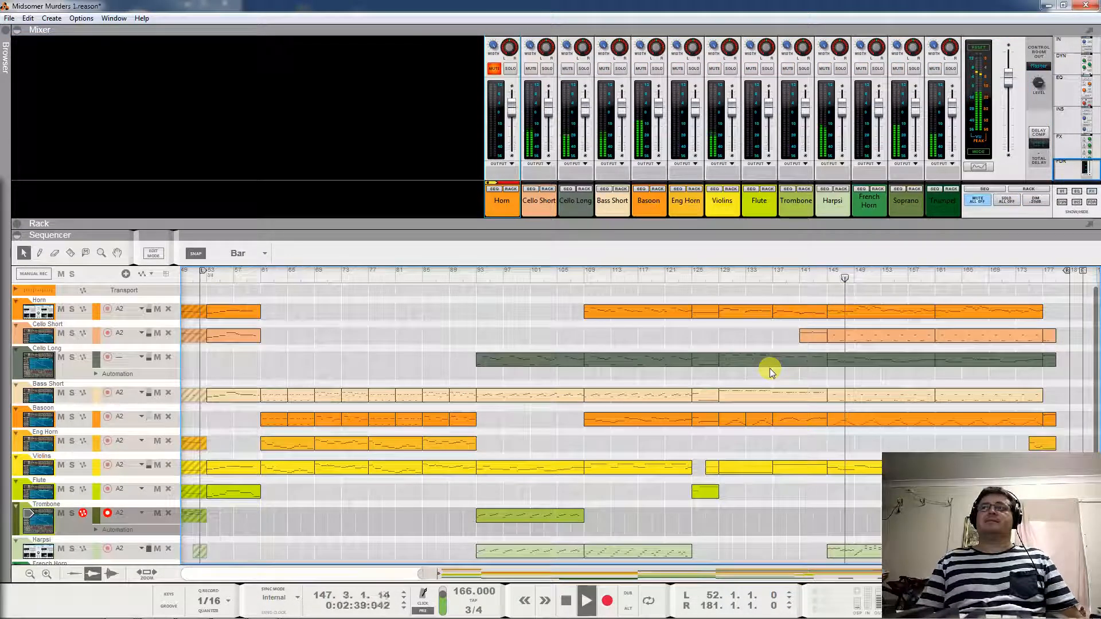
{"action": "left_click", "coordinate": [897, 70]}
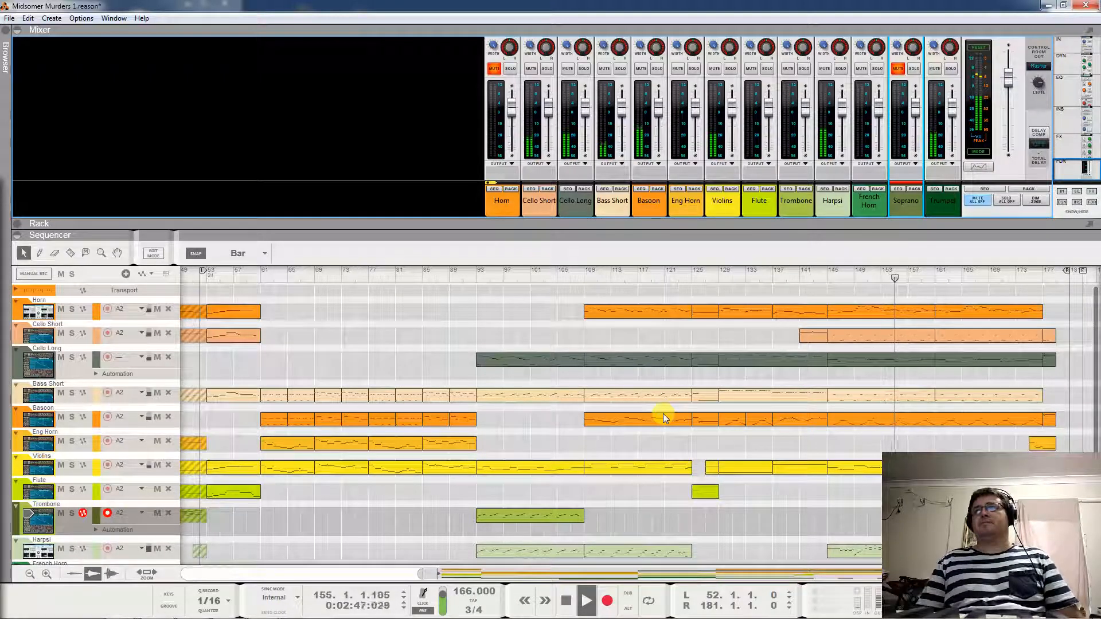
{"action": "left_click", "coordinate": [898, 69]}
{"action": "left_click", "coordinate": [493, 69]}
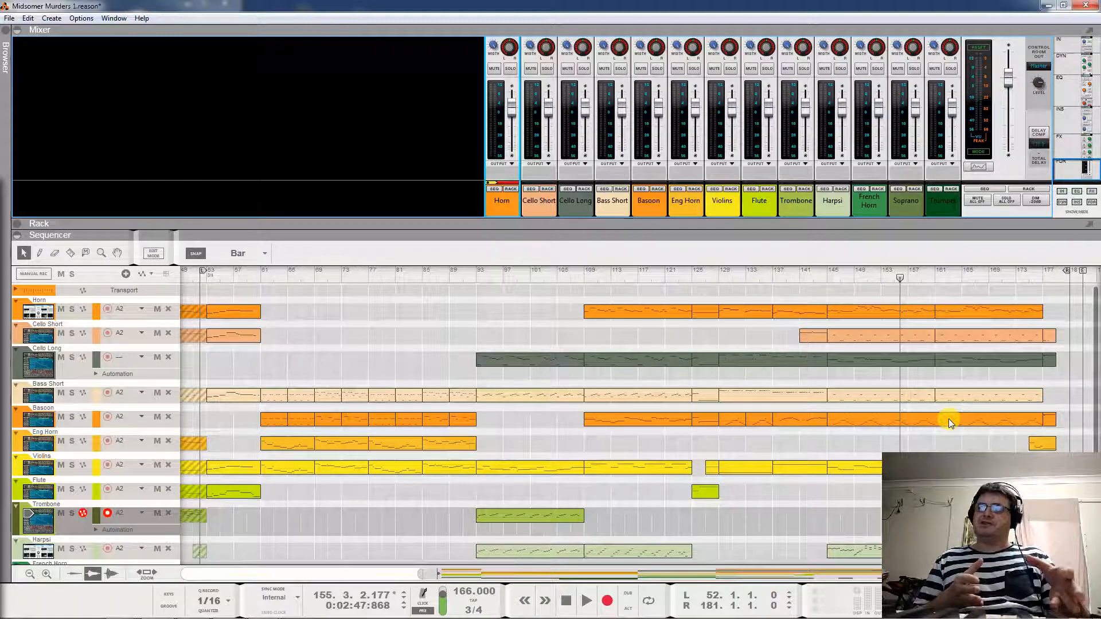
Play from bar 108, soloing the Cello Long and the Bass Short channels in turn, and clear their solos
{"action": "left_click", "coordinate": [577, 278]}
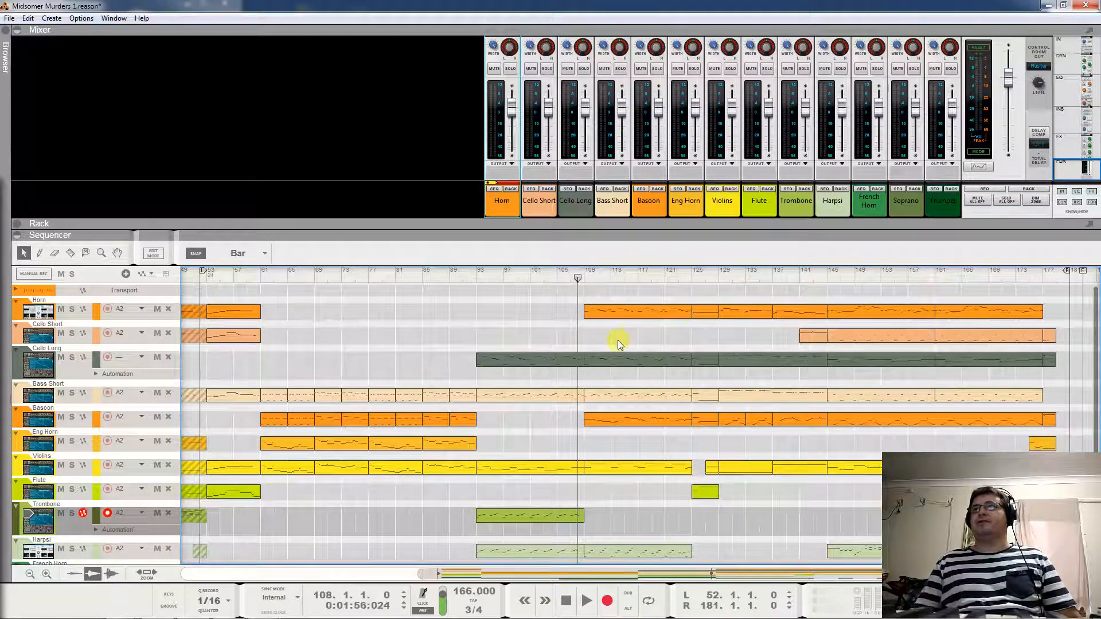
{"action": "key", "text": "space"}
{"action": "left_click", "coordinate": [583, 69]}
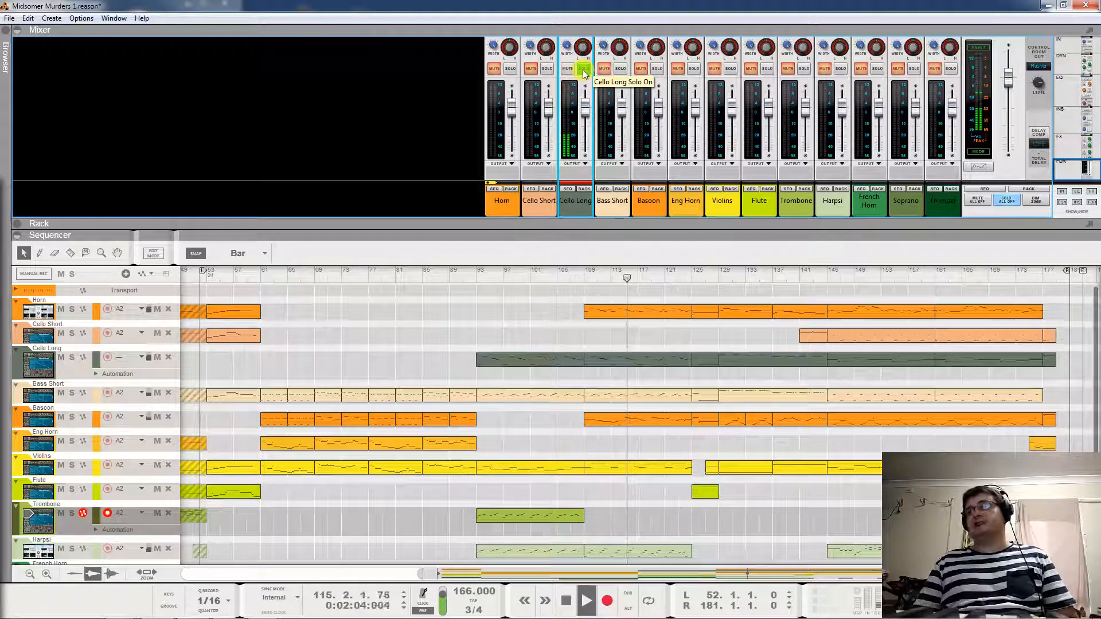
{"action": "left_click", "coordinate": [619, 69]}
{"action": "left_click", "coordinate": [583, 72]}
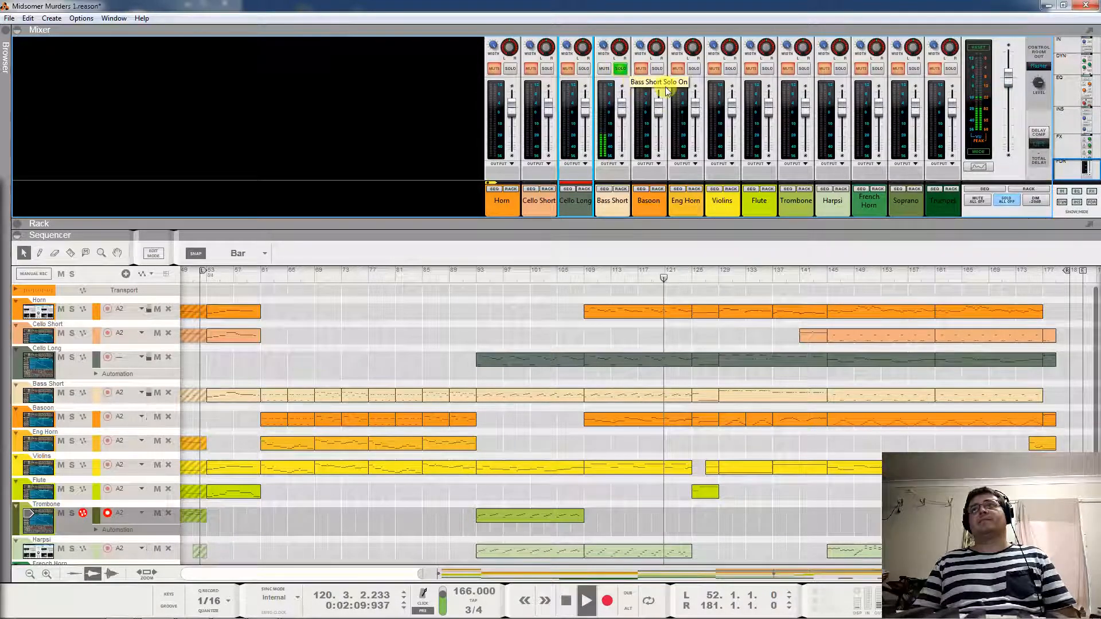
{"action": "left_click", "coordinate": [620, 69]}
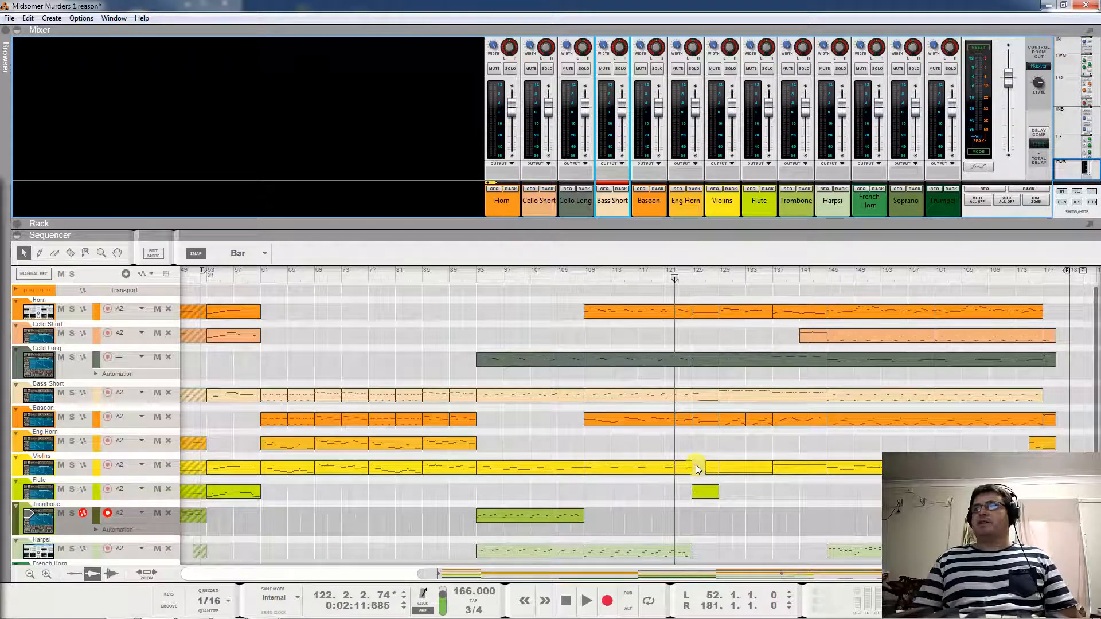
Resume playback, solo the Horn and then the Cello Short, skip to about bar 145, clear the solo and stop
{"action": "left_click_drag", "start_coordinate": [697, 465], "coordinate": [710, 466]}
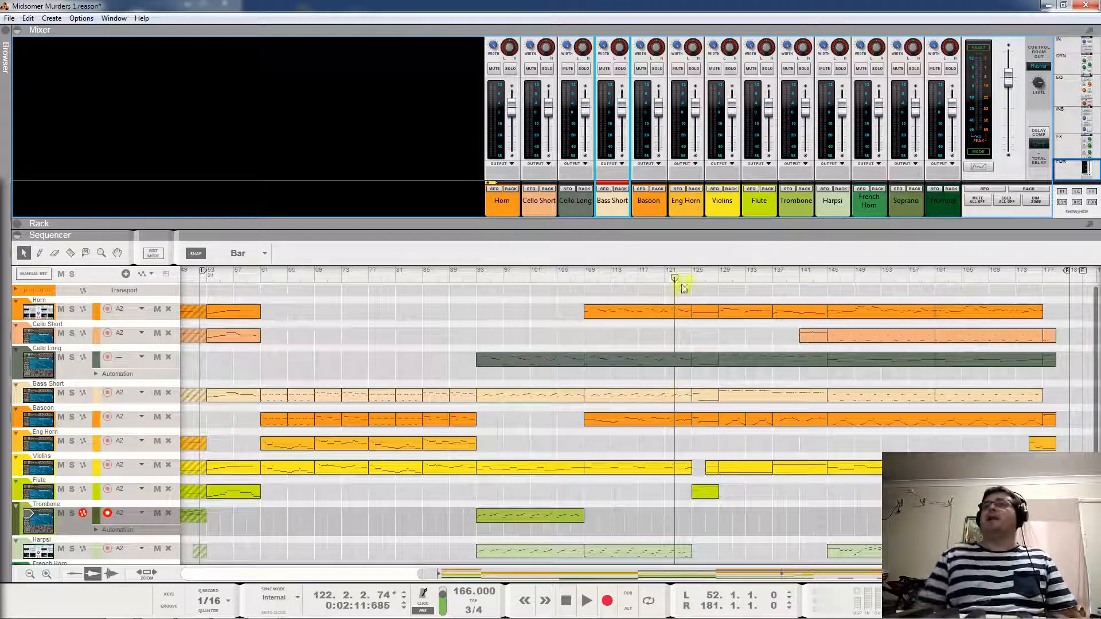
{"action": "key", "text": "space"}
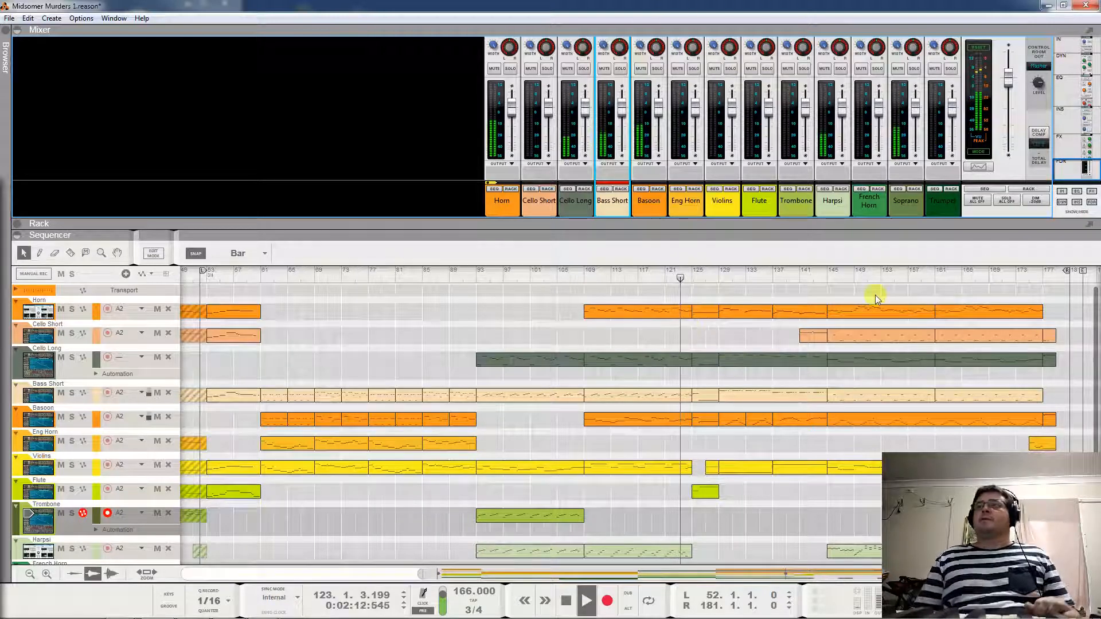
{"action": "left_click", "coordinate": [514, 70]}
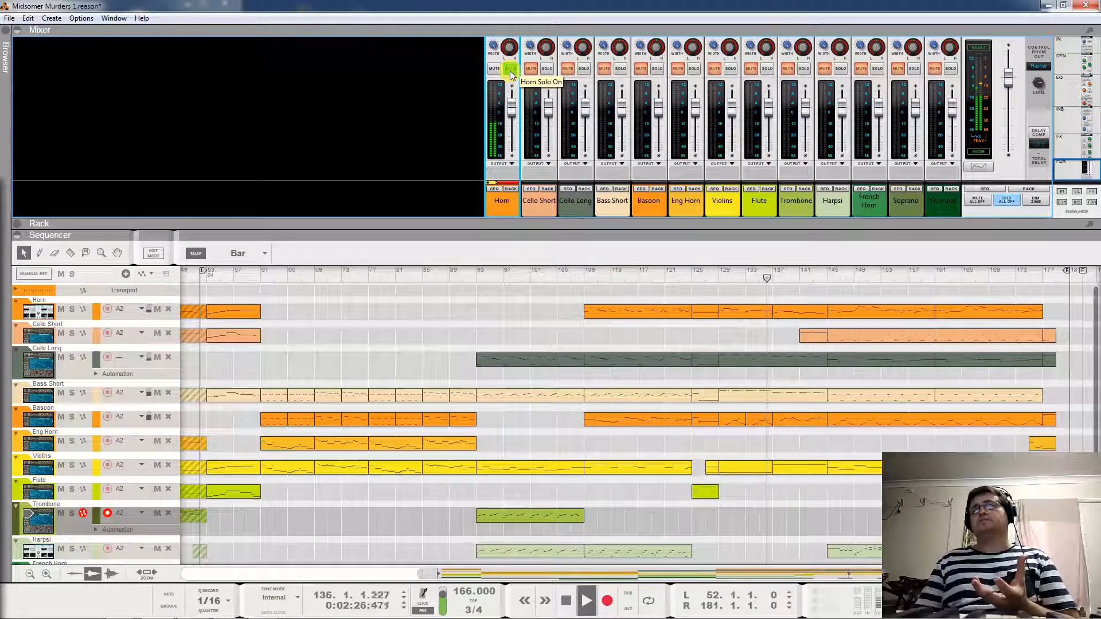
{"action": "left_click", "coordinate": [547, 70]}
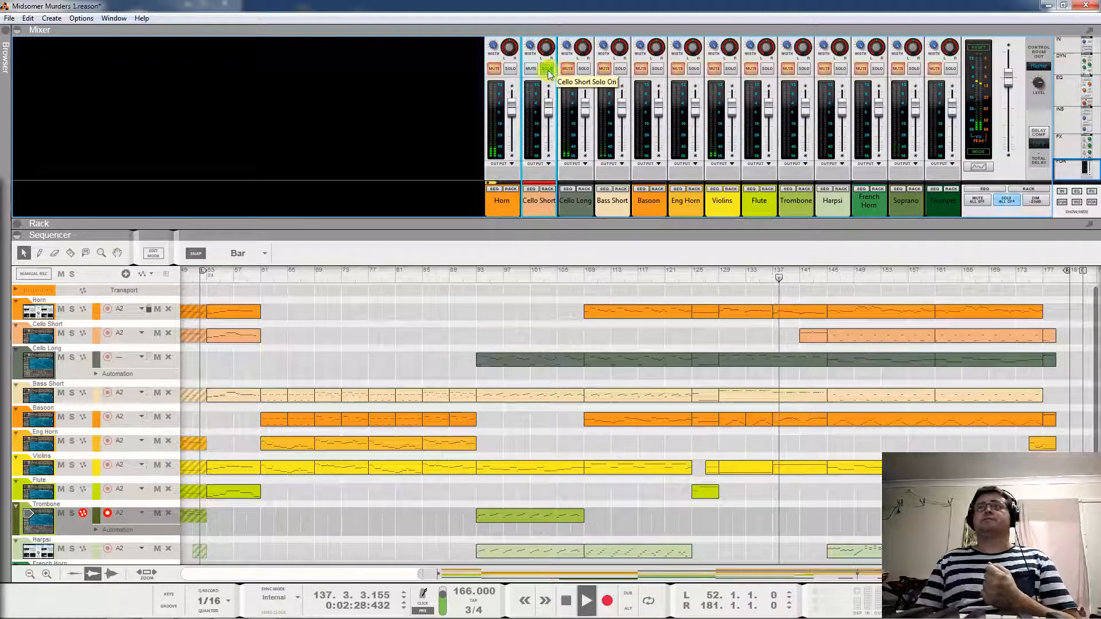
{"action": "left_click", "coordinate": [826, 278]}
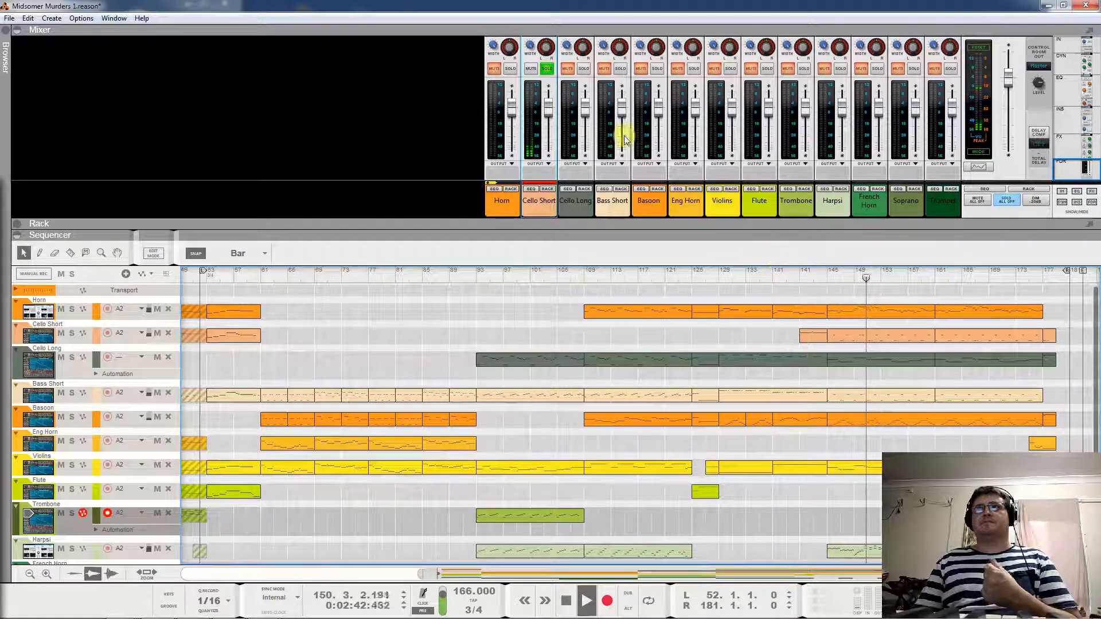
{"action": "left_click", "coordinate": [547, 73]}
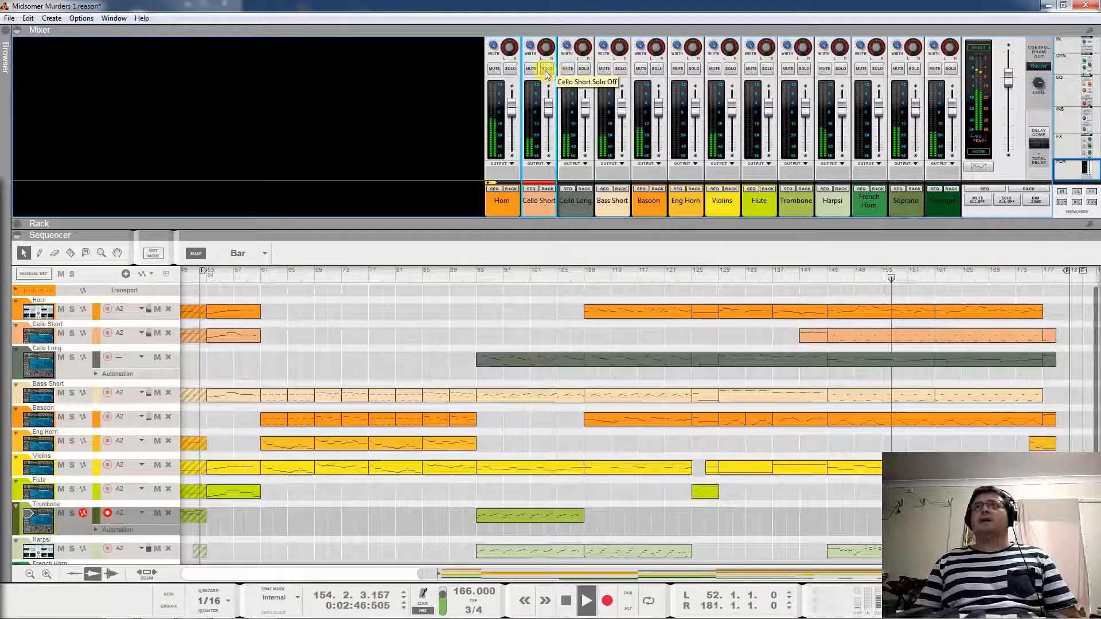
{"action": "key", "text": "space"}
Play the full arrangement from bar 144, muting and unmuting the Cello Short to compare the sound with and without it
{"action": "left_click", "coordinate": [582, 69]}
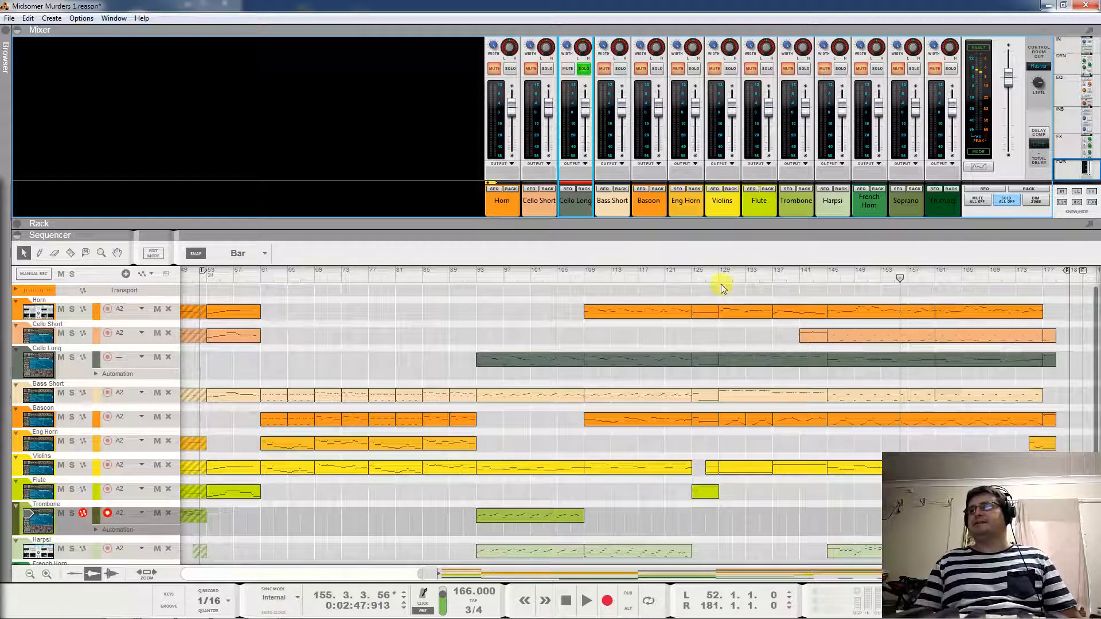
{"action": "left_click", "coordinate": [582, 69]}
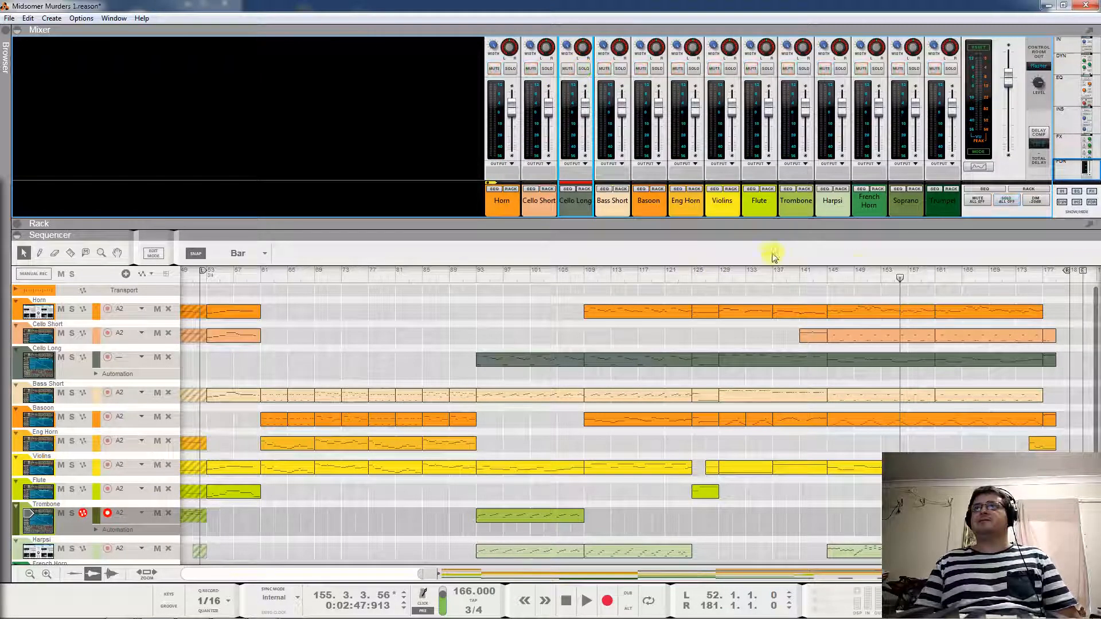
{"action": "left_click", "coordinate": [821, 280]}
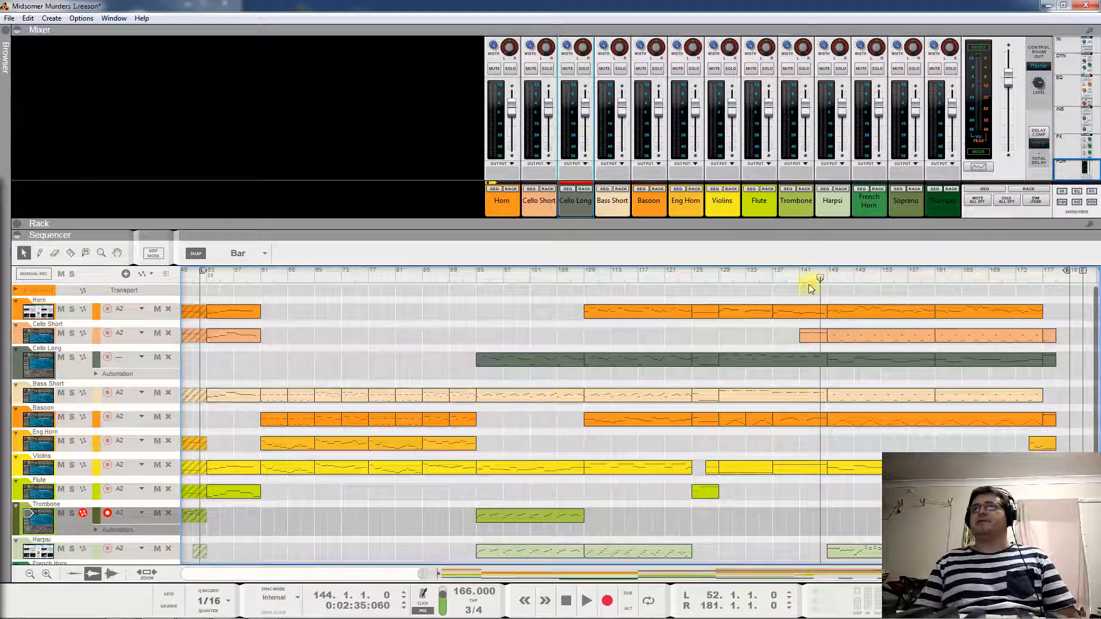
{"action": "key", "text": "space"}
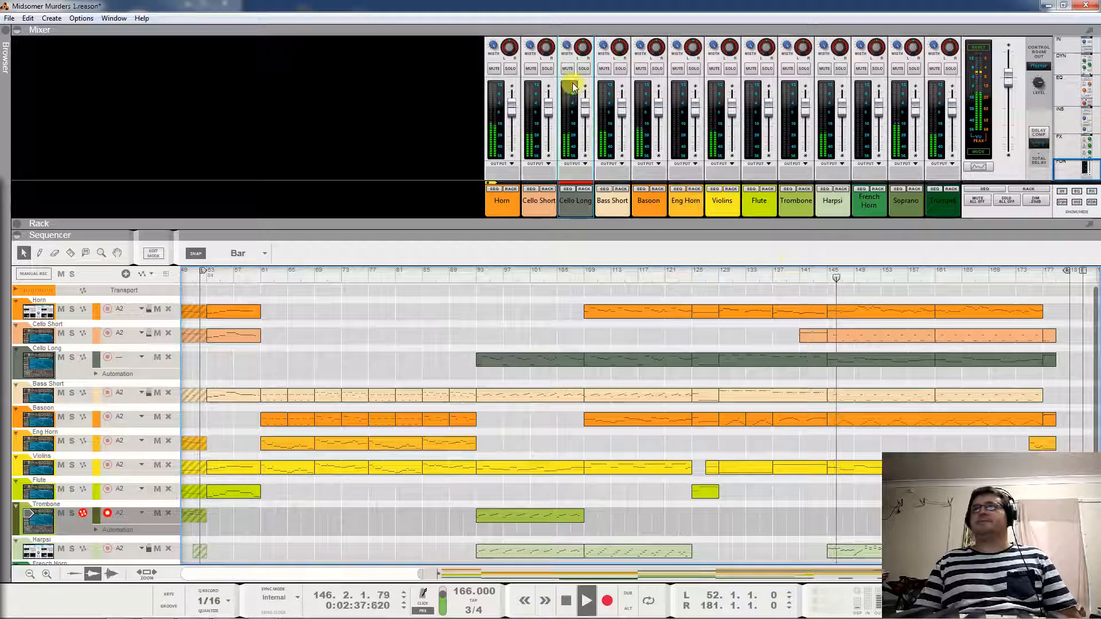
{"action": "left_click", "coordinate": [532, 71]}
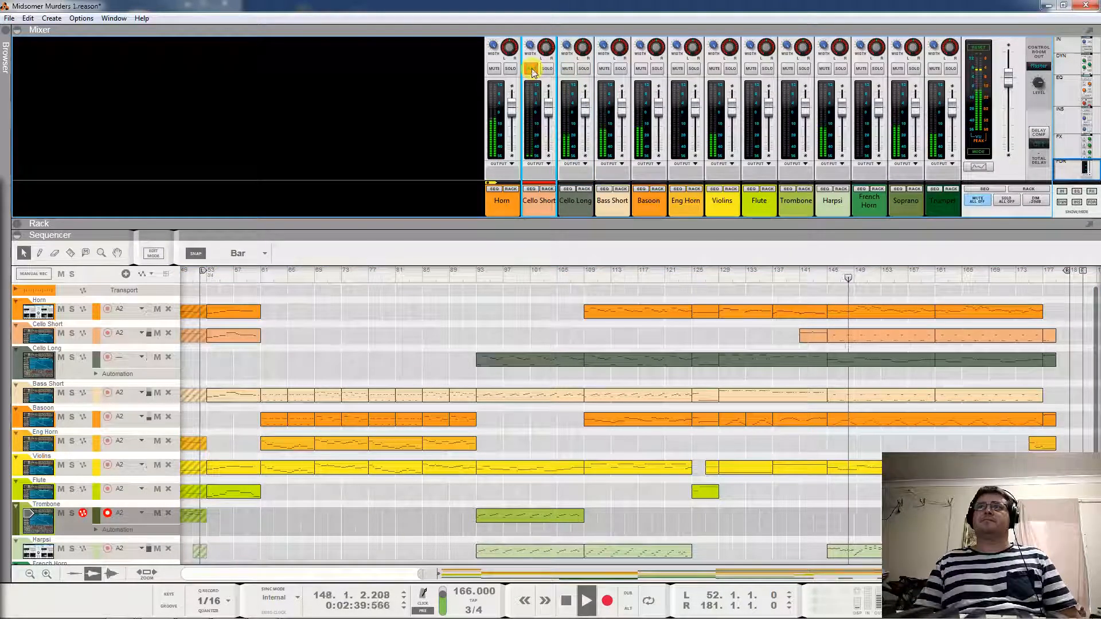
{"action": "left_click", "coordinate": [532, 71]}
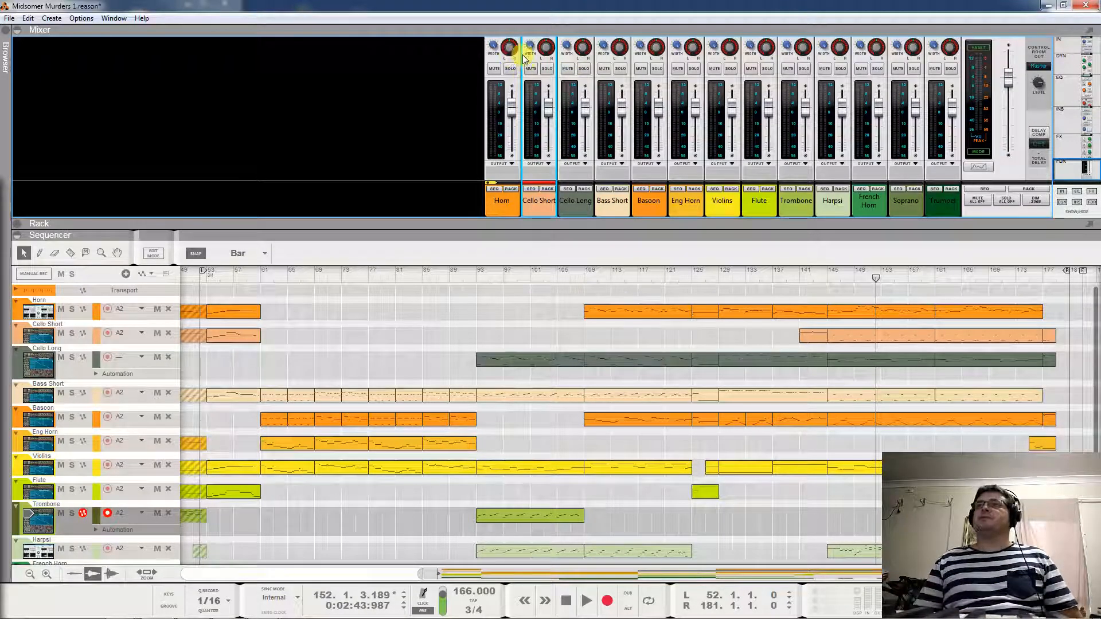
Solo the Cello Long and listen to it, jump back to about bar 93, stop playback and clear the solo
{"action": "left_click", "coordinate": [583, 69]}
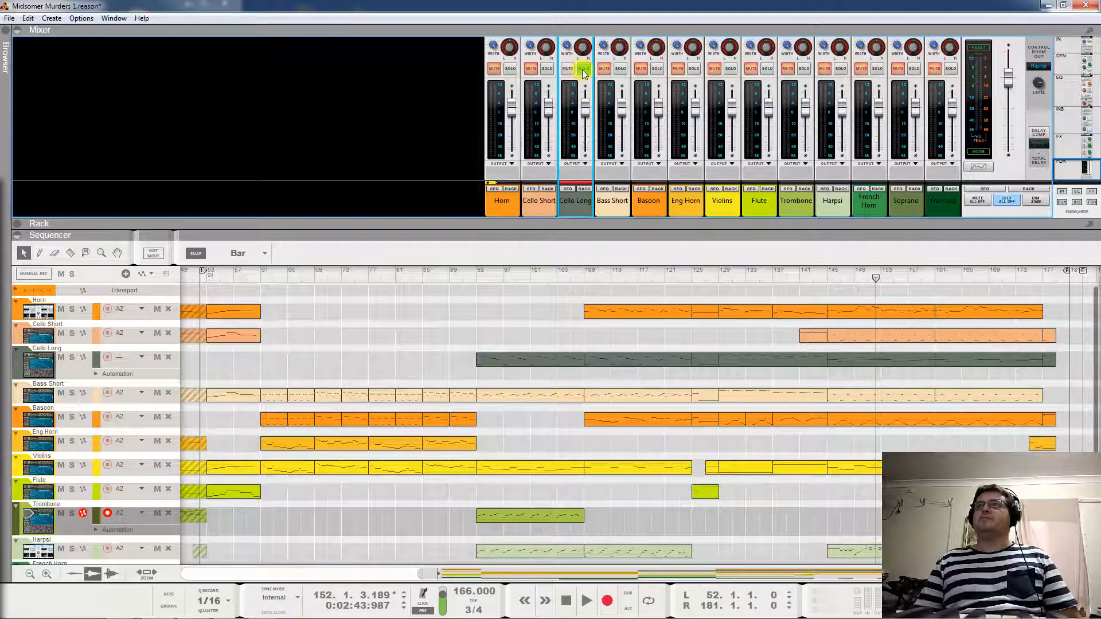
{"action": "key", "text": "space"}
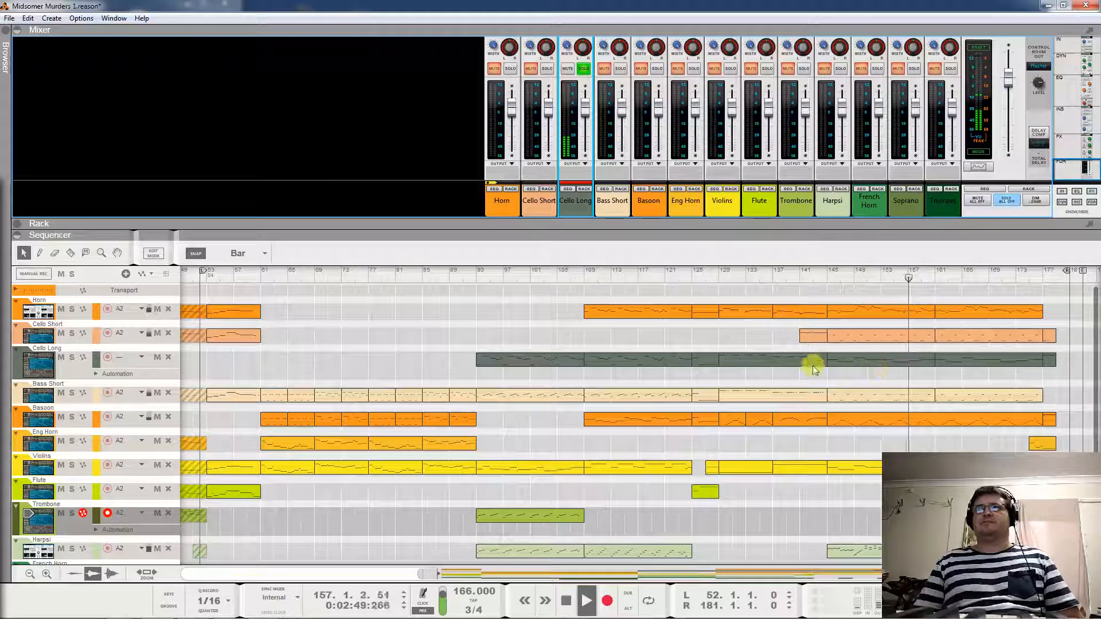
{"action": "left_click", "coordinate": [475, 276]}
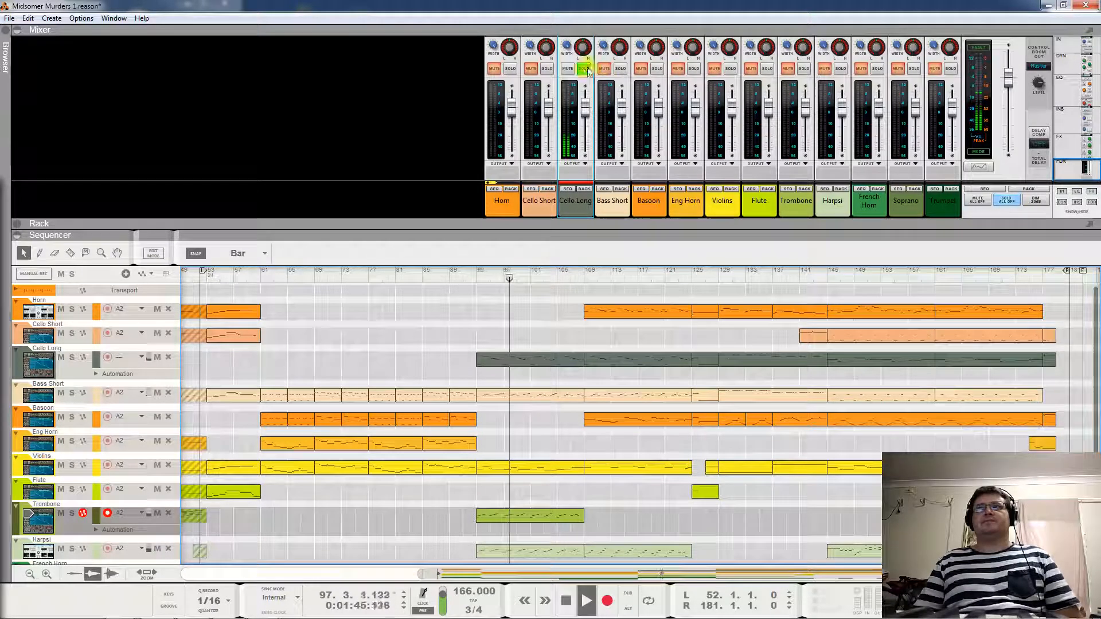
{"action": "key", "text": "space"}
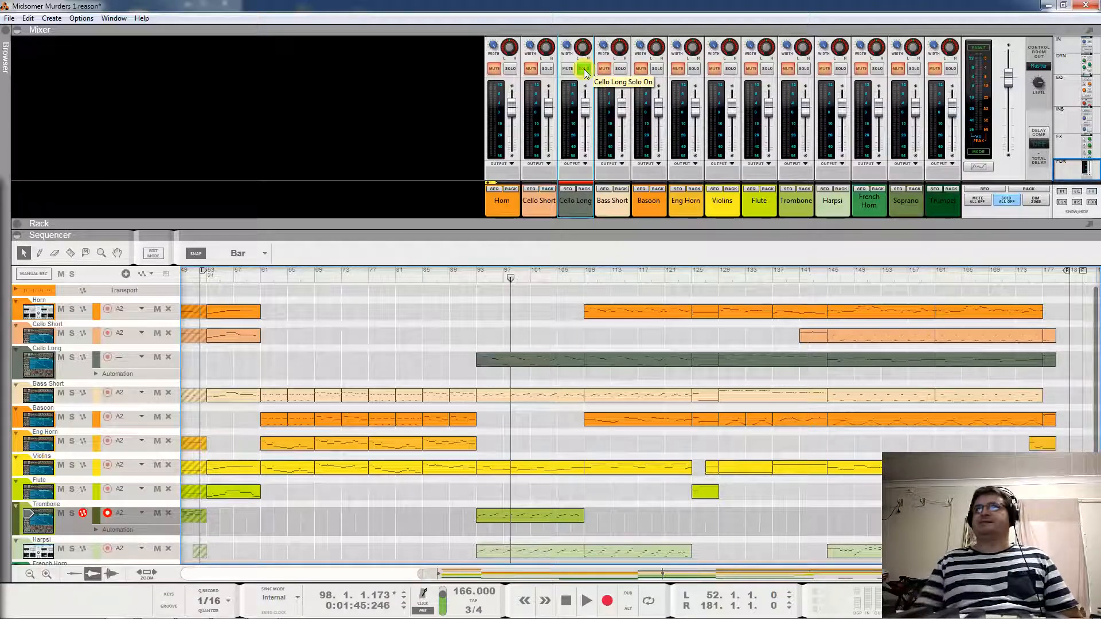
{"action": "left_click", "coordinate": [583, 69]}
Solo the Bass Short, add the Cello Short solo to hear both from about bar 145, stop playback and clear both solos
{"action": "left_click", "coordinate": [620, 68]}
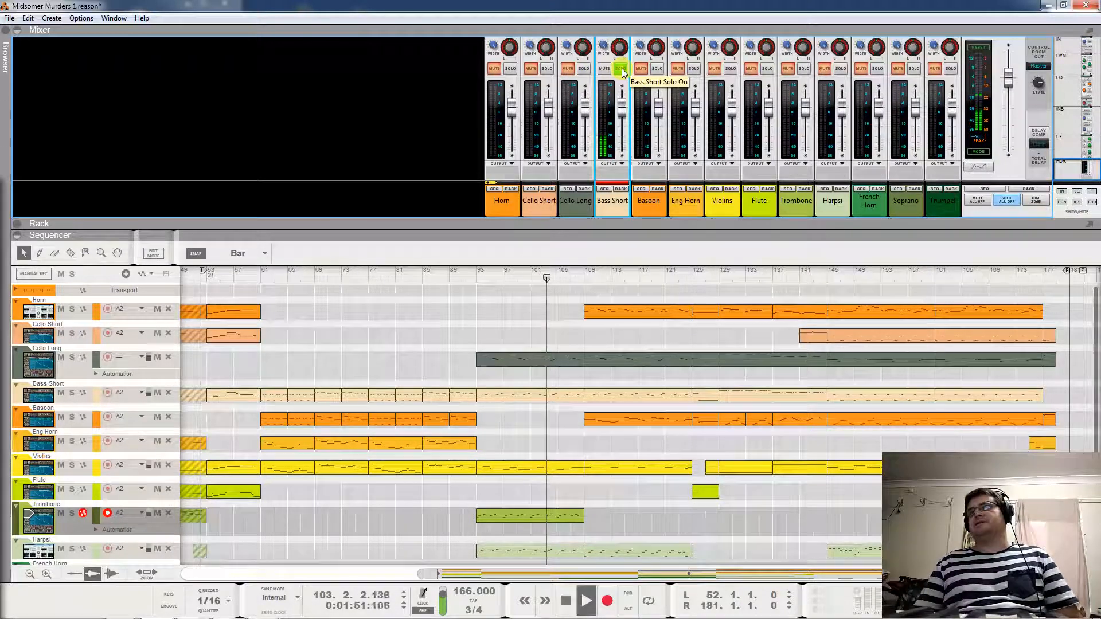
{"action": "left_click", "coordinate": [547, 70]}
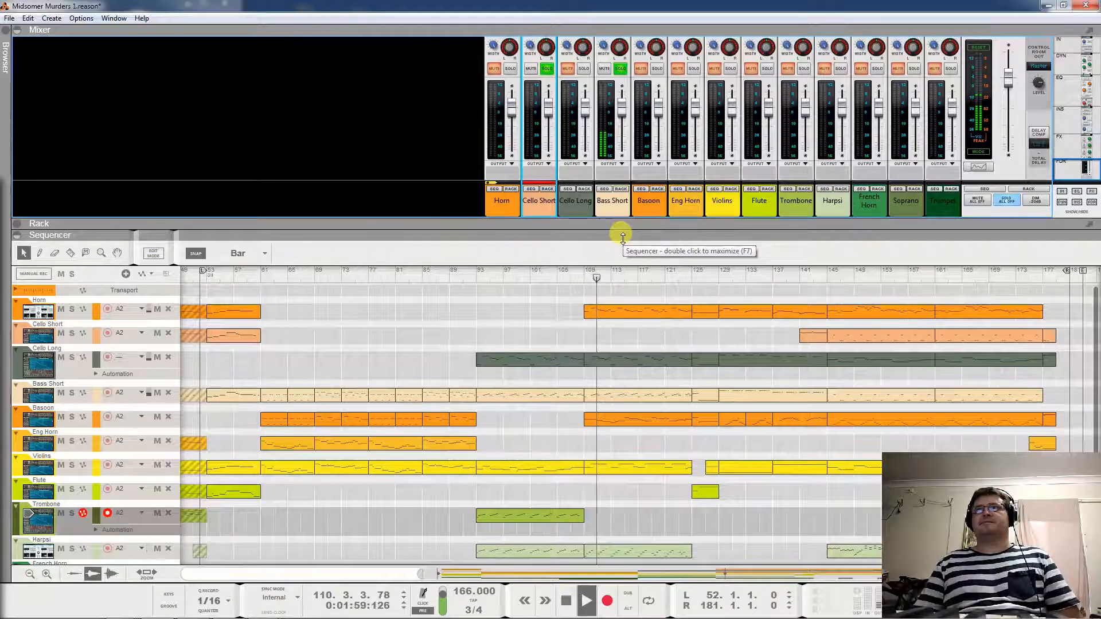
{"action": "left_click", "coordinate": [826, 278]}
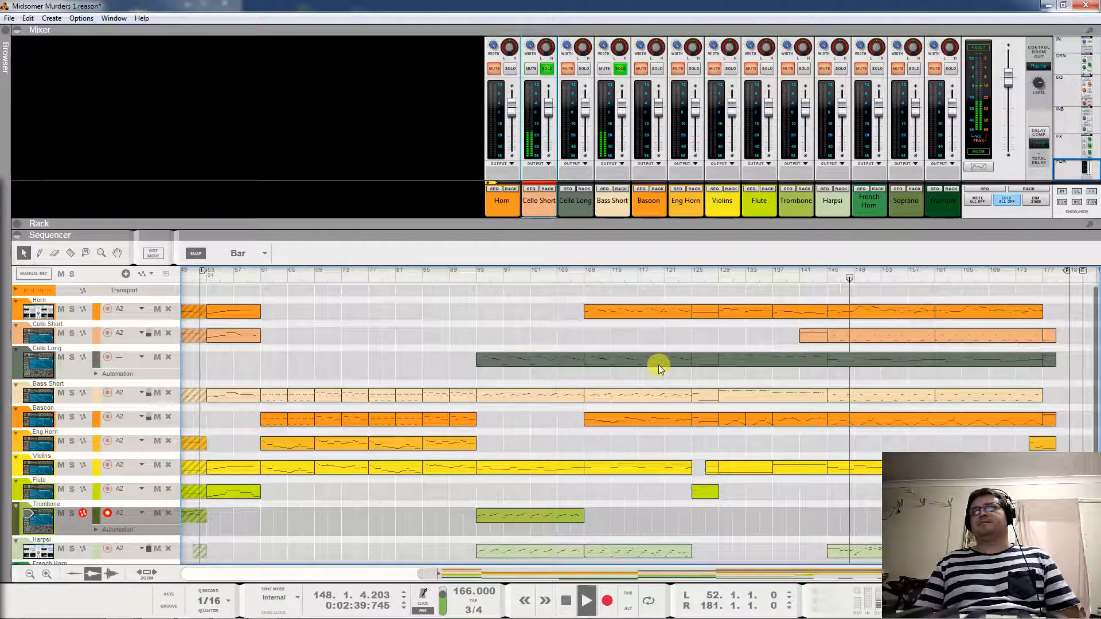
{"action": "key", "text": "space"}
{"action": "left_click", "coordinate": [619, 68]}
{"action": "left_click", "coordinate": [547, 69]}
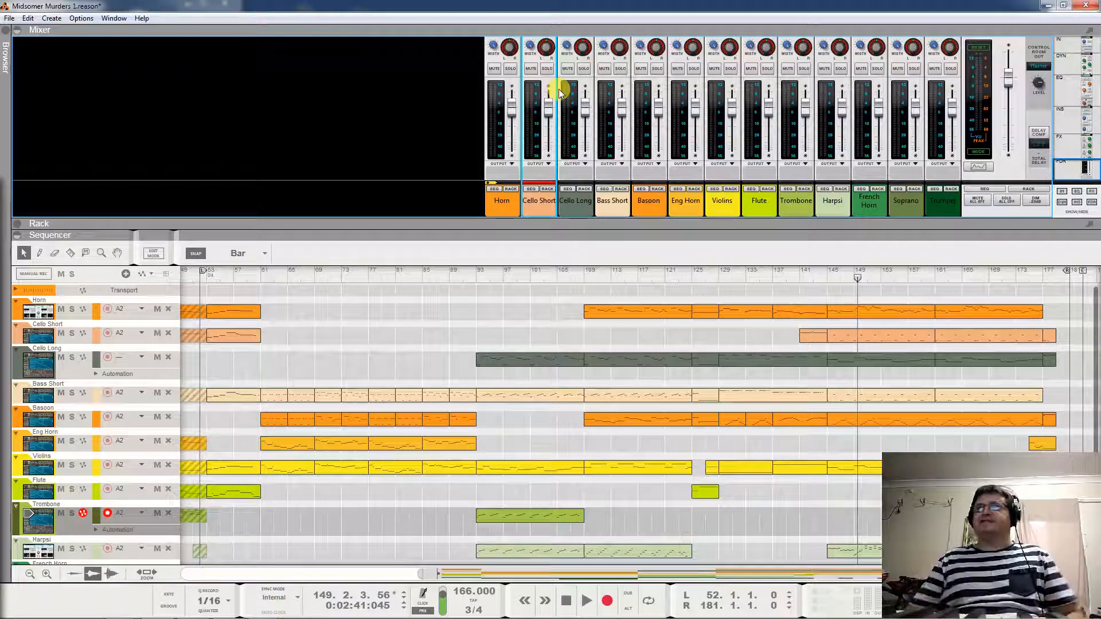
Solo the Bassoon and listen to it from bar 69 and from bar 109, stop playback and clear the solo
{"action": "left_click", "coordinate": [657, 68]}
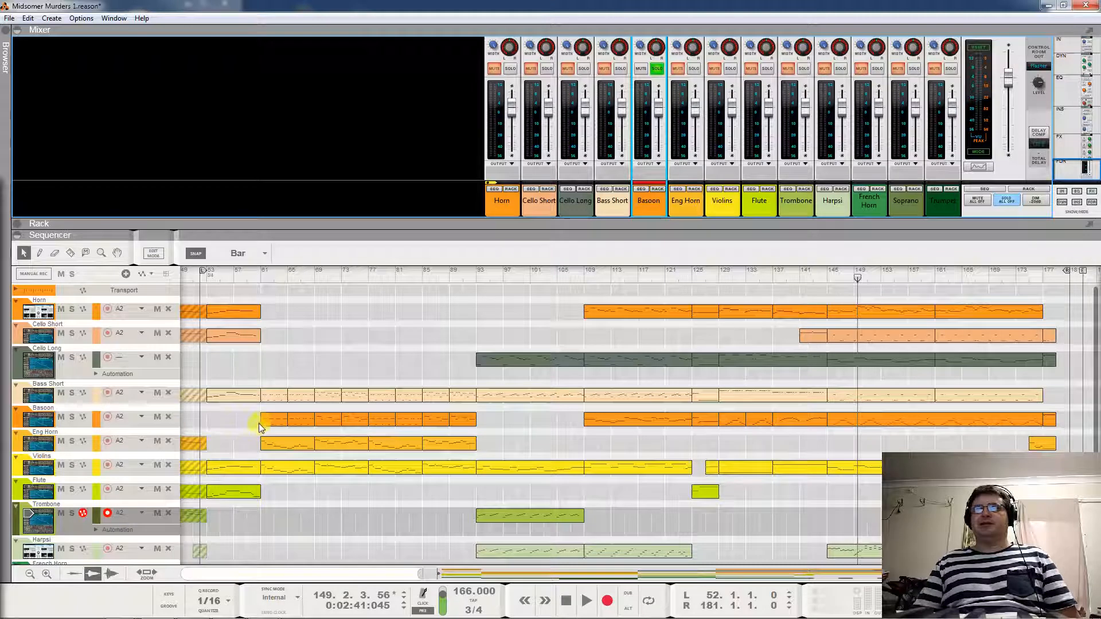
{"action": "left_click", "coordinate": [312, 280]}
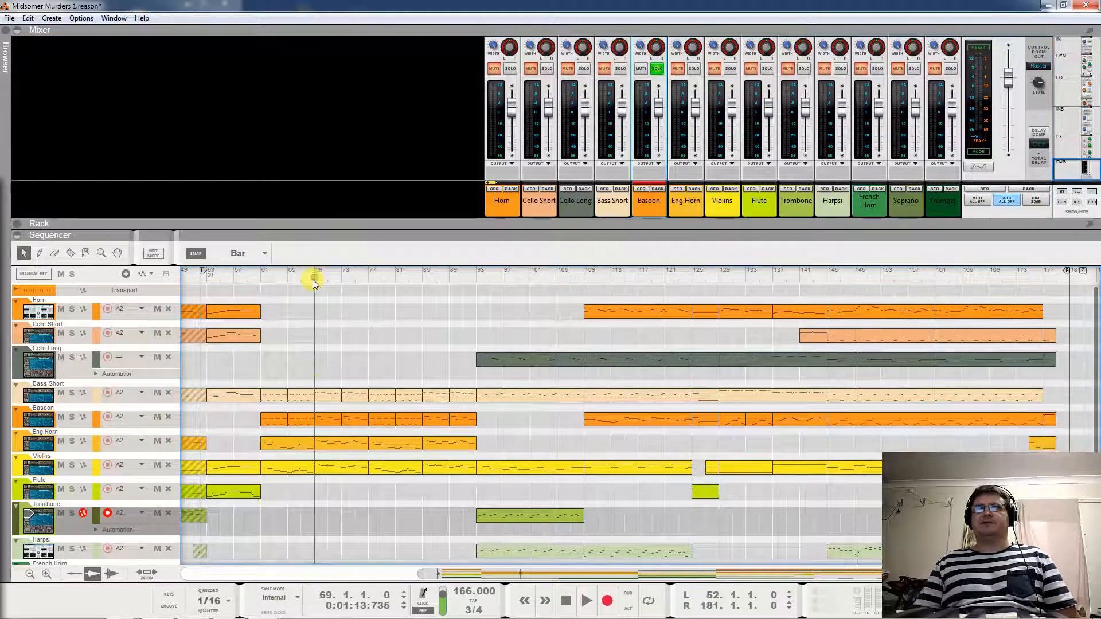
{"action": "key", "text": "space"}
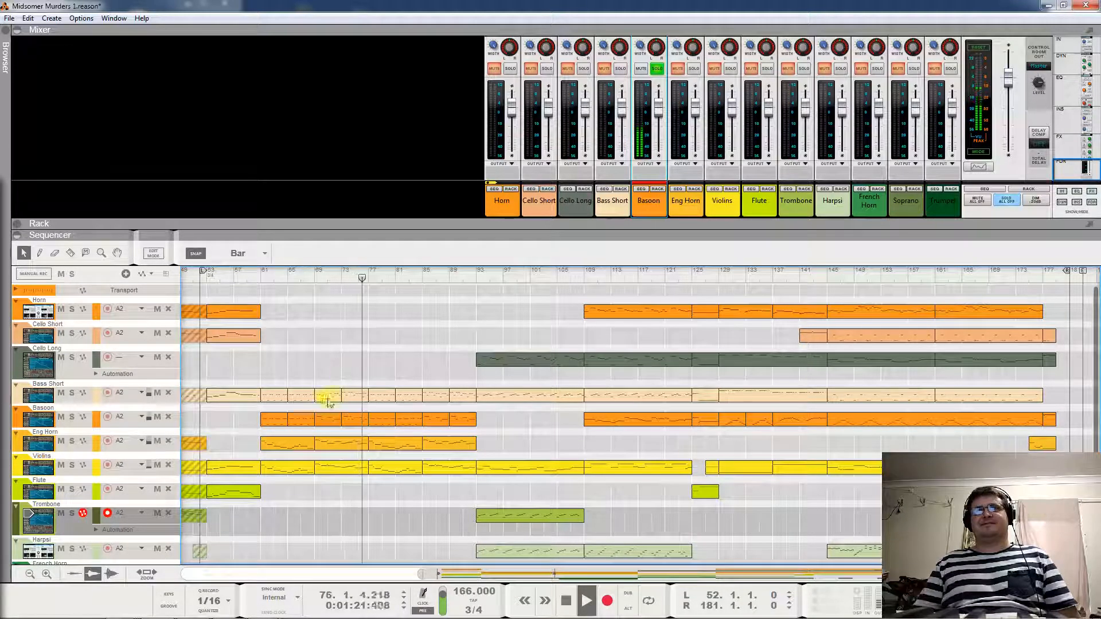
{"action": "left_click", "coordinate": [582, 279]}
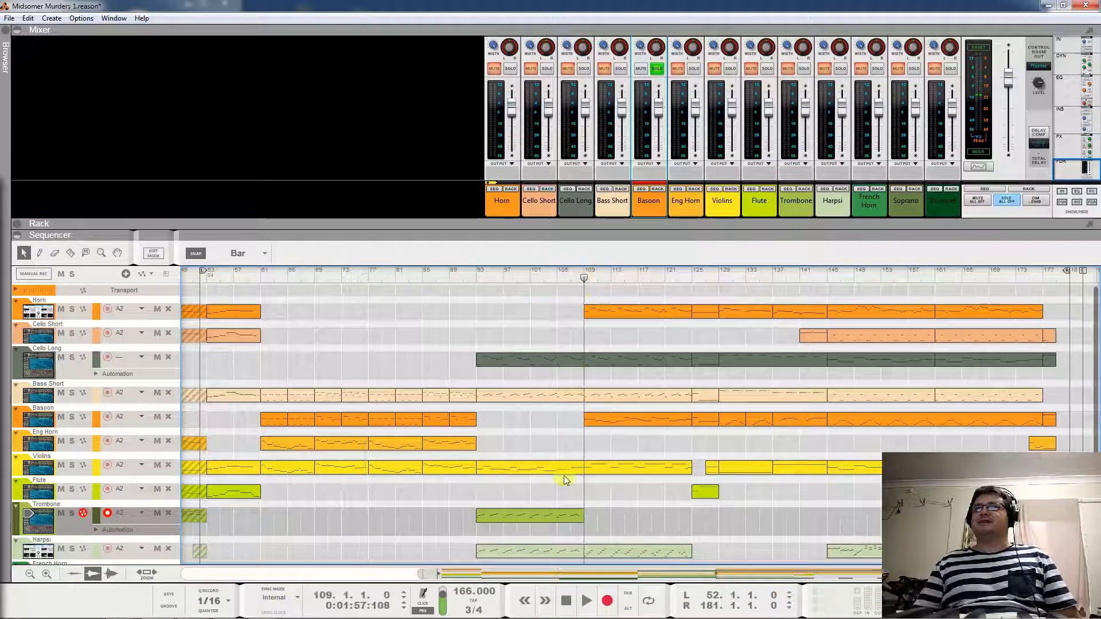
{"action": "key", "text": "space"}
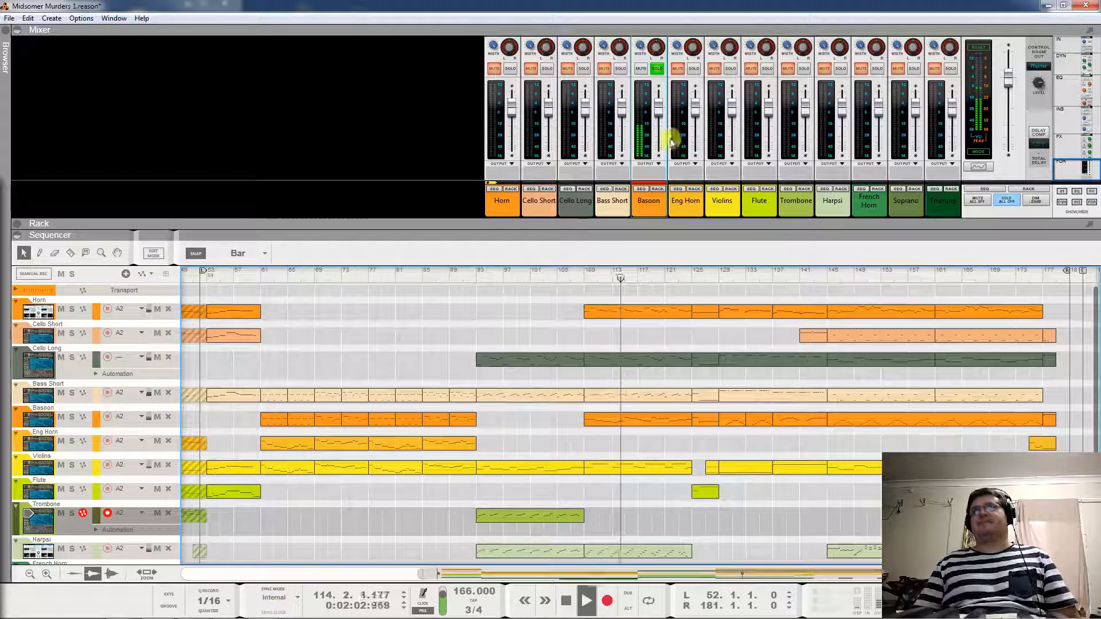
{"action": "key", "text": "space"}
{"action": "left_click", "coordinate": [657, 69]}
Solo the Eng Horn and listen to it from bar 69, stop playback and clear the solo
{"action": "left_click", "coordinate": [693, 69]}
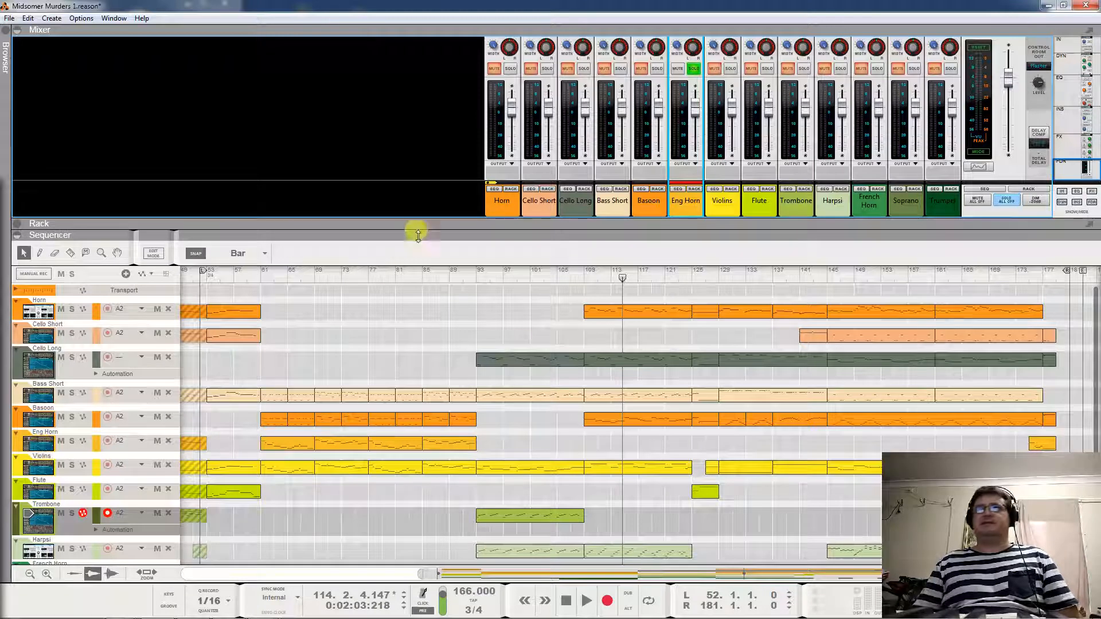
{"action": "left_click", "coordinate": [315, 279]}
{"action": "key", "text": "space"}
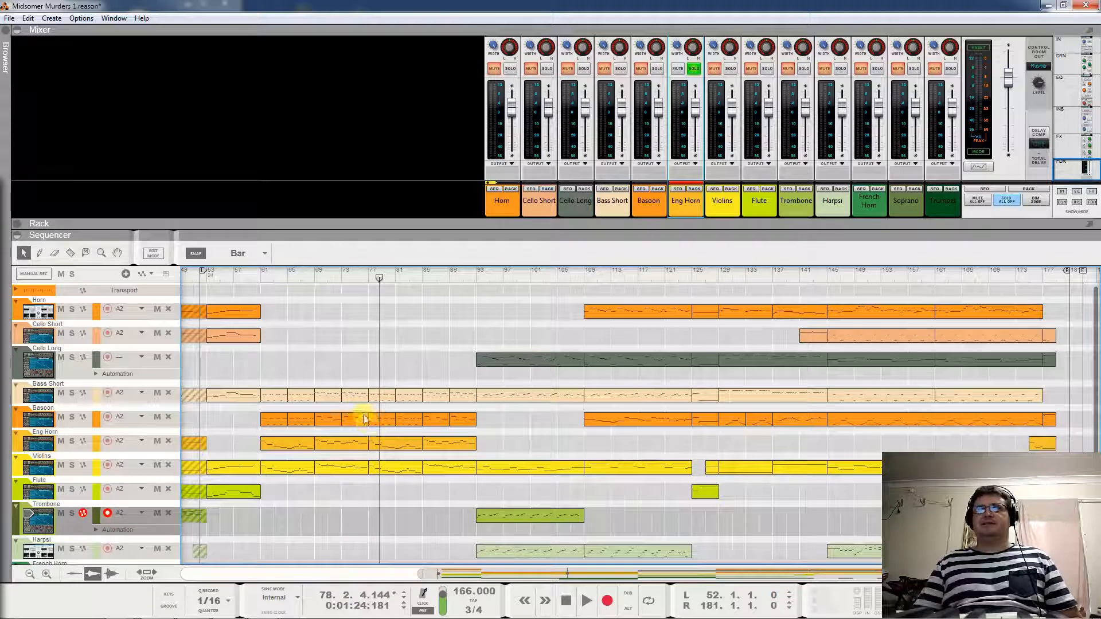
{"action": "left_click", "coordinate": [695, 72]}
Solo the Violins and listen to them, jump ahead to about bar 93, stop playback and clear the solo
{"action": "left_click", "coordinate": [731, 69]}
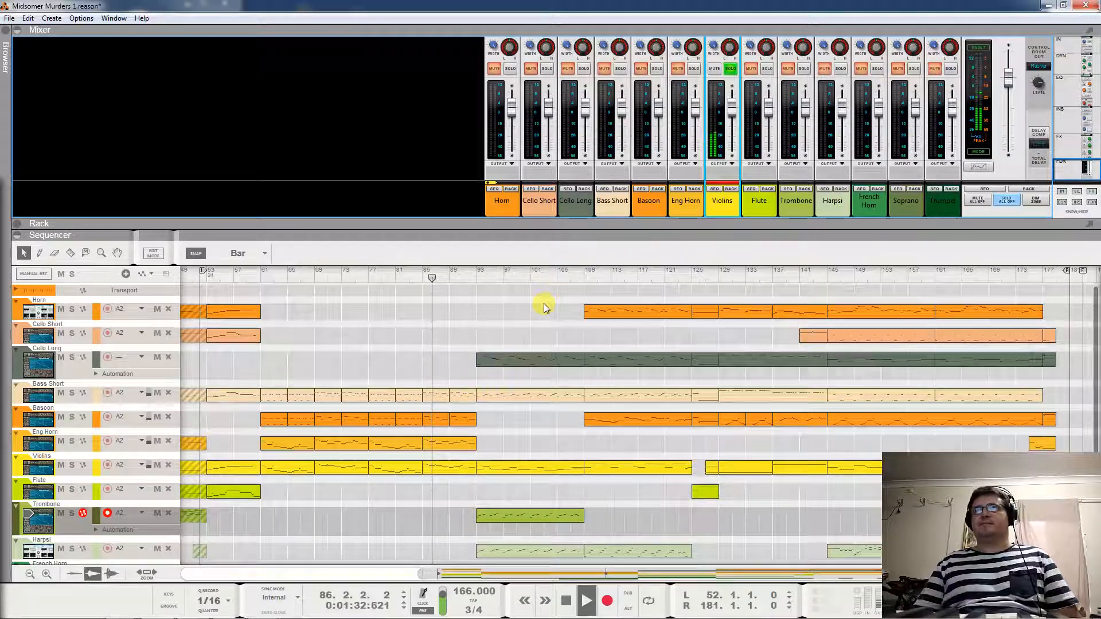
{"action": "left_click", "coordinate": [472, 275]}
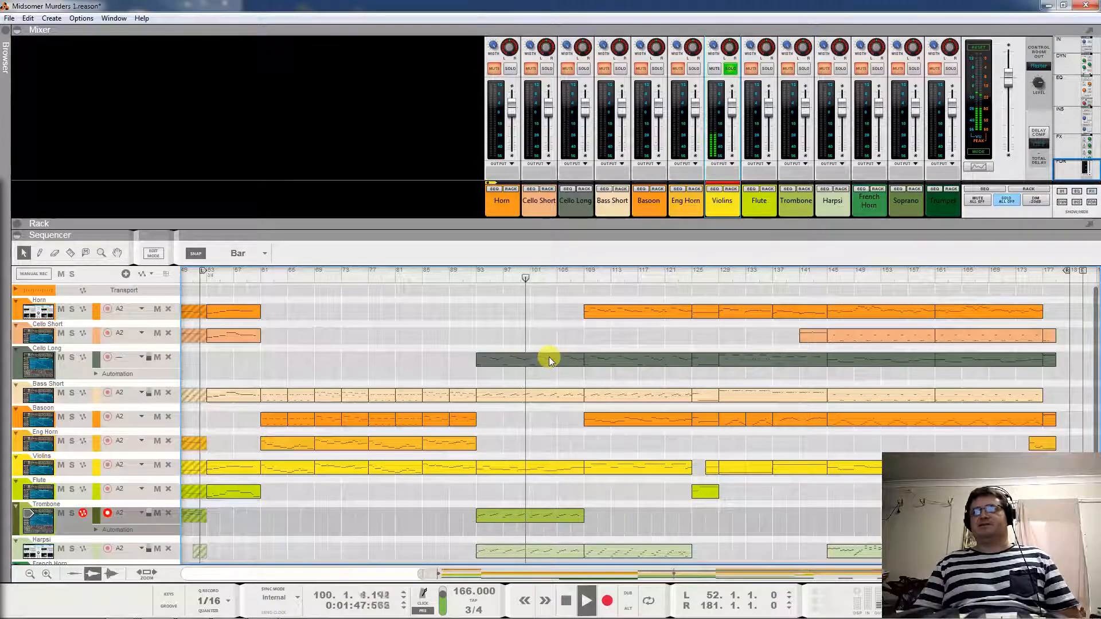
{"action": "scroll", "coordinate": [542, 359], "scroll_direction": "down", "scroll_amount": 3}
{"action": "scroll", "coordinate": [539, 401], "scroll_direction": "up", "scroll_amount": 3}
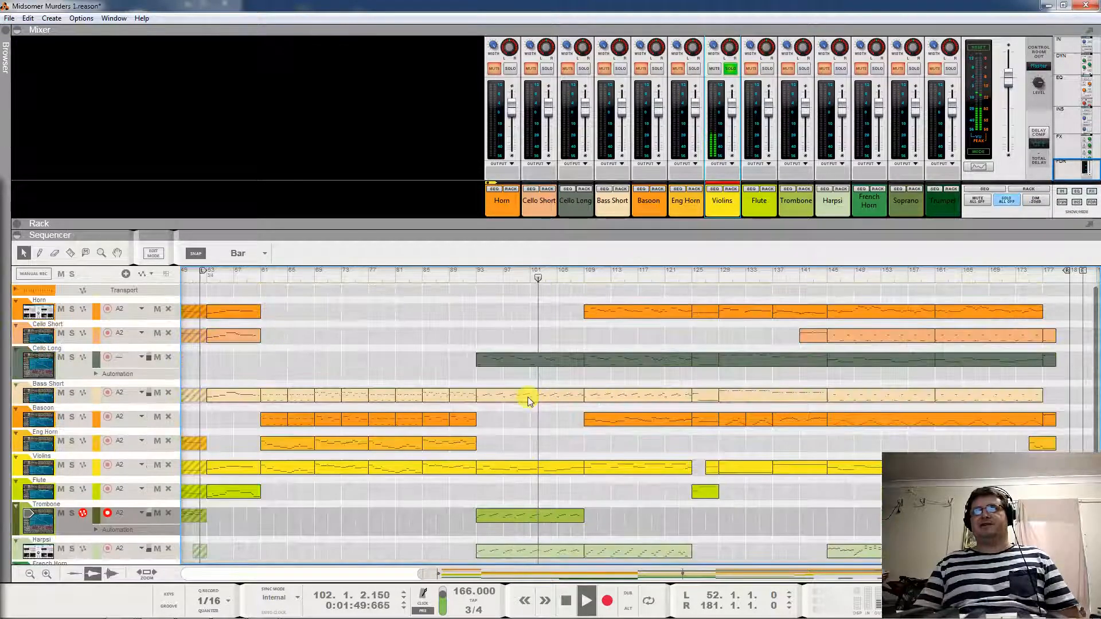
{"action": "key", "text": "space"}
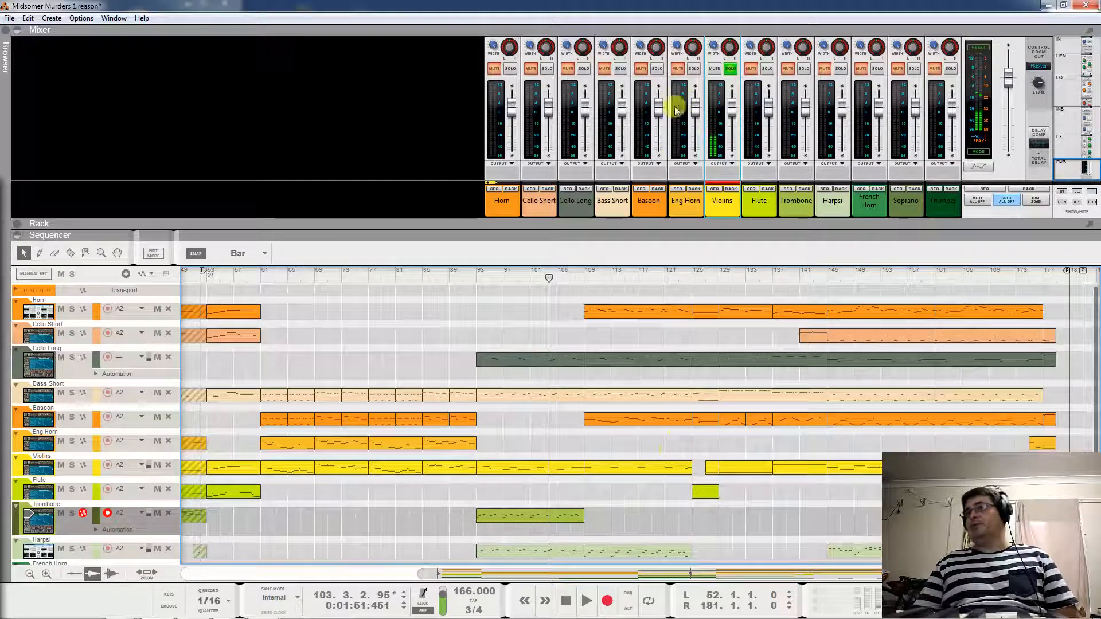
{"action": "left_click", "coordinate": [730, 68]}
Solo the Flute, listen to it from bar 53 while checking its clips in the arrangement, stop playback and clear the solo
{"action": "left_click", "coordinate": [767, 69]}
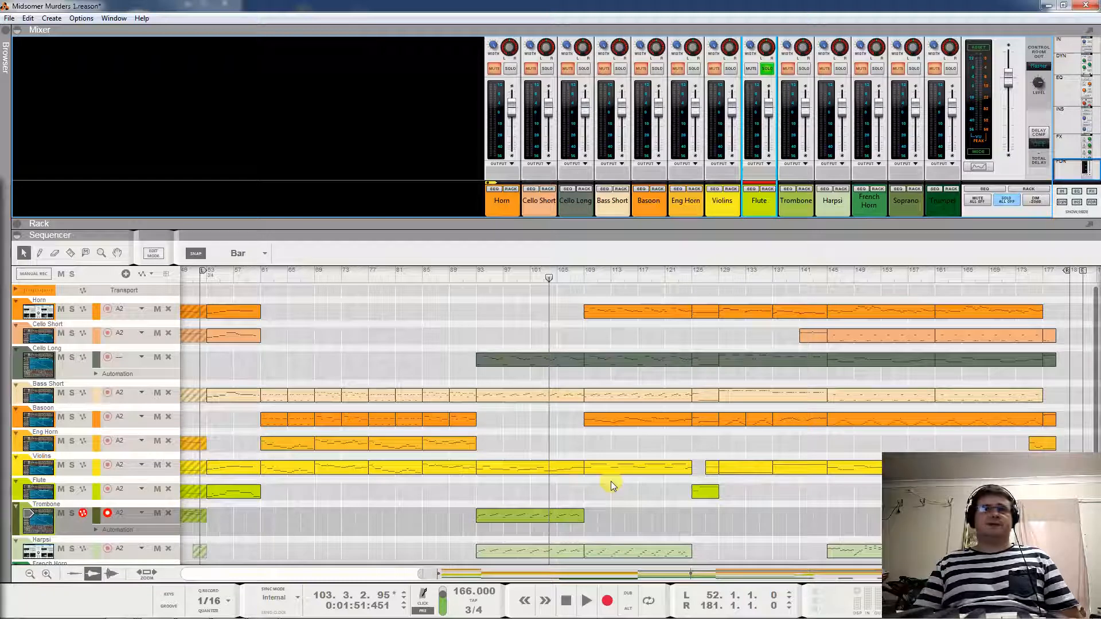
{"action": "left_click", "coordinate": [209, 281]}
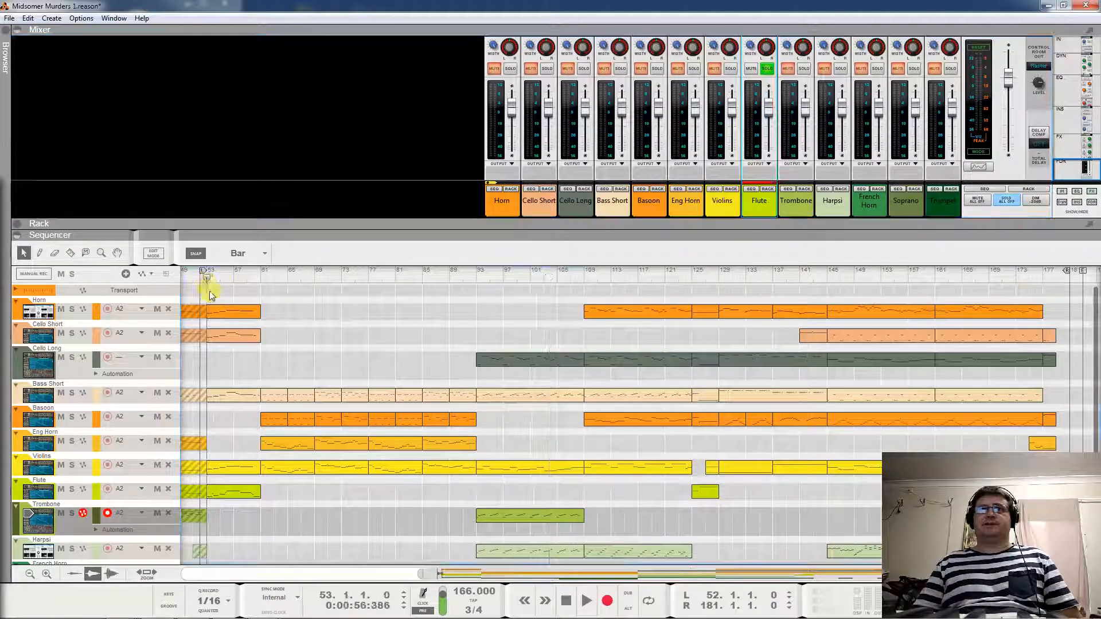
{"action": "key", "text": "space"}
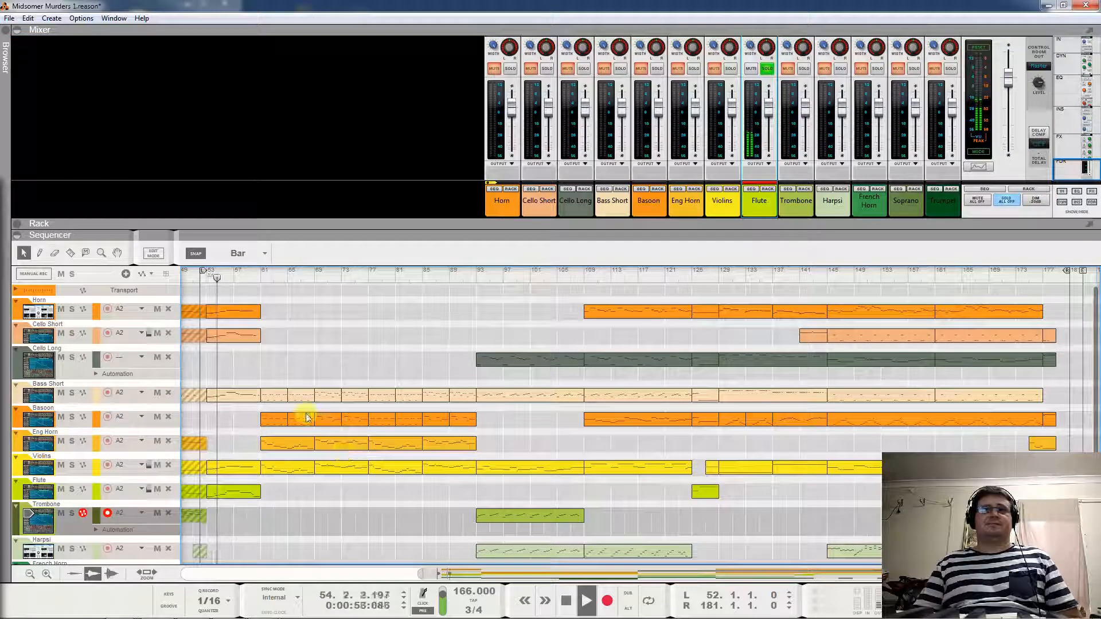
{"action": "scroll", "coordinate": [607, 433], "scroll_direction": "down", "scroll_amount": 2}
{"action": "scroll", "coordinate": [607, 435], "scroll_direction": "down", "scroll_amount": 2}
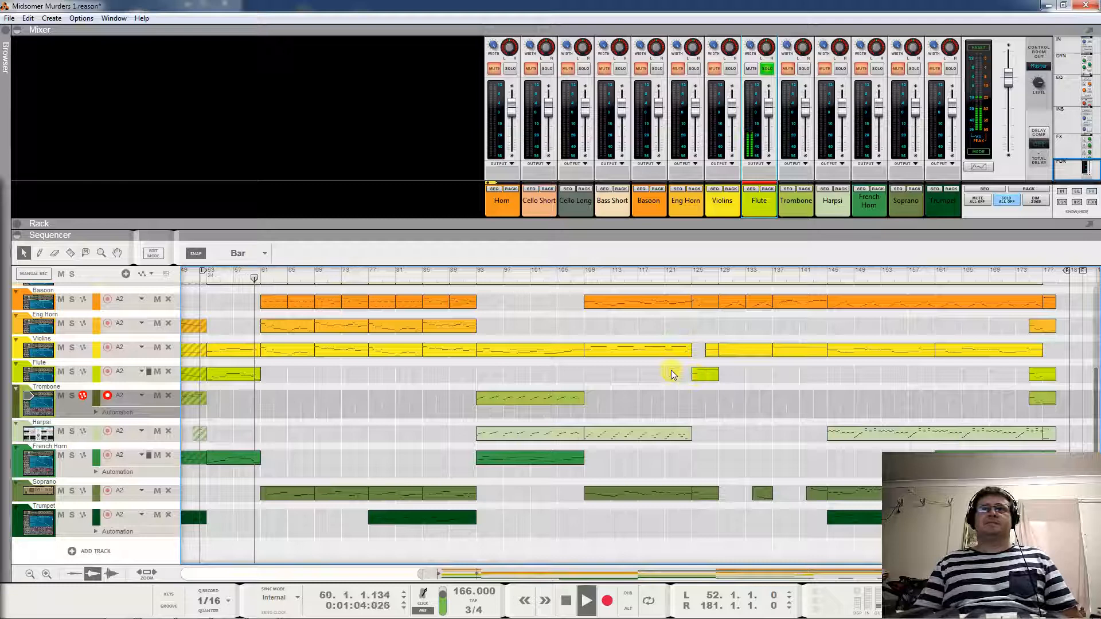
{"action": "key", "text": "space"}
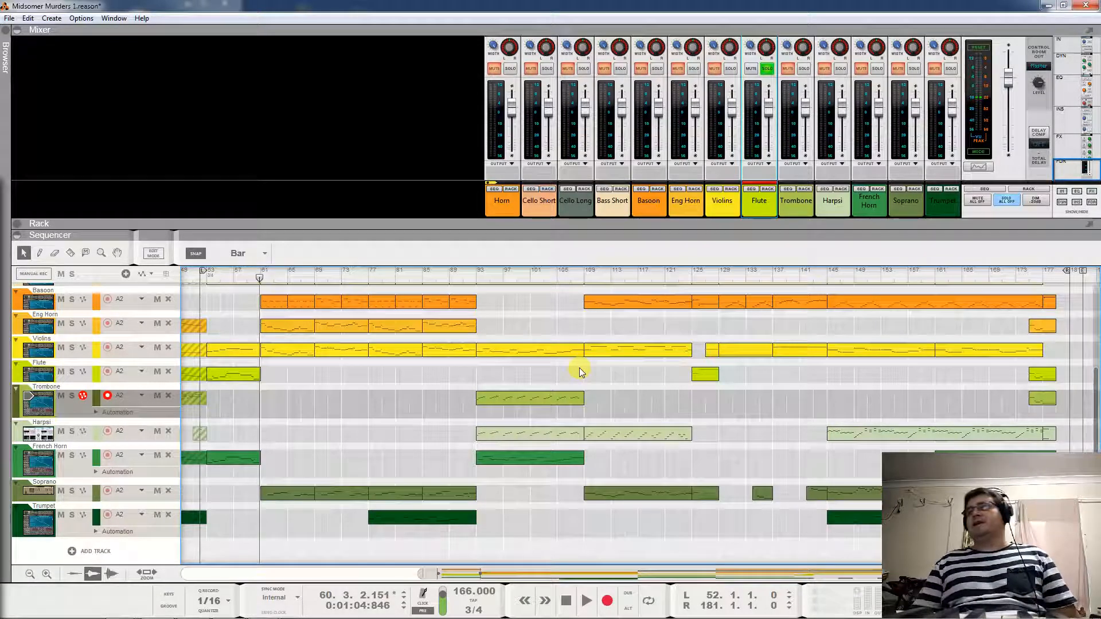
{"action": "scroll", "coordinate": [344, 396], "scroll_direction": "up", "scroll_amount": 5}
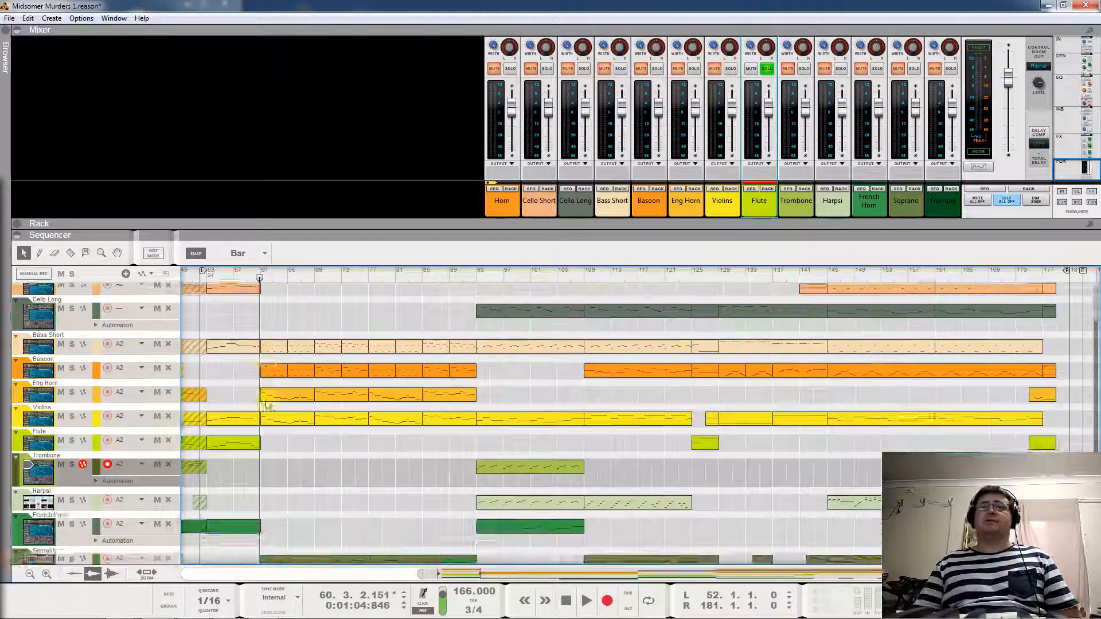
{"action": "scroll", "coordinate": [258, 390], "scroll_direction": "down", "scroll_amount": 5}
{"action": "scroll", "coordinate": [254, 384], "scroll_direction": "up", "scroll_amount": 5}
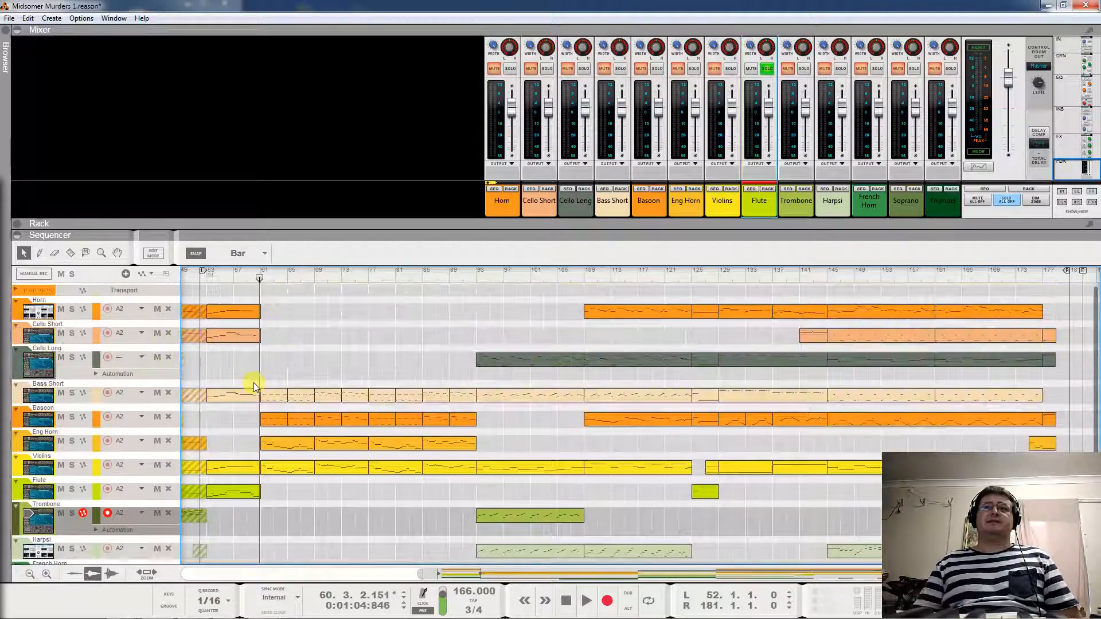
{"action": "left_click", "coordinate": [767, 69]}
Solo the Trombone and listen to its part from bar 93, stop playback and clear the solo
{"action": "left_click", "coordinate": [804, 69]}
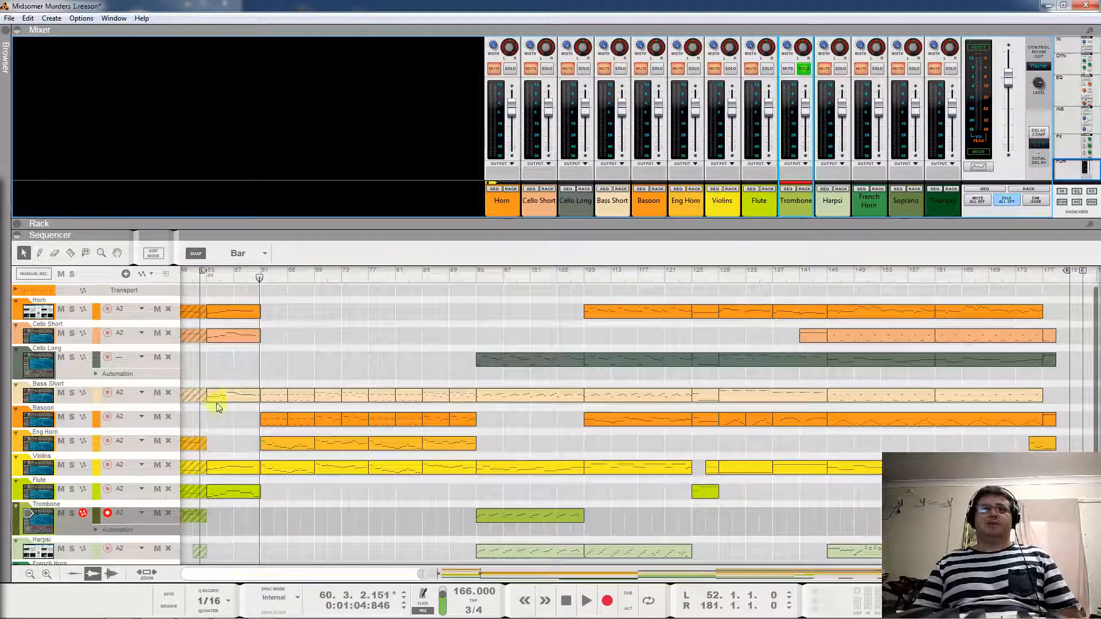
{"action": "left_click", "coordinate": [39, 512]}
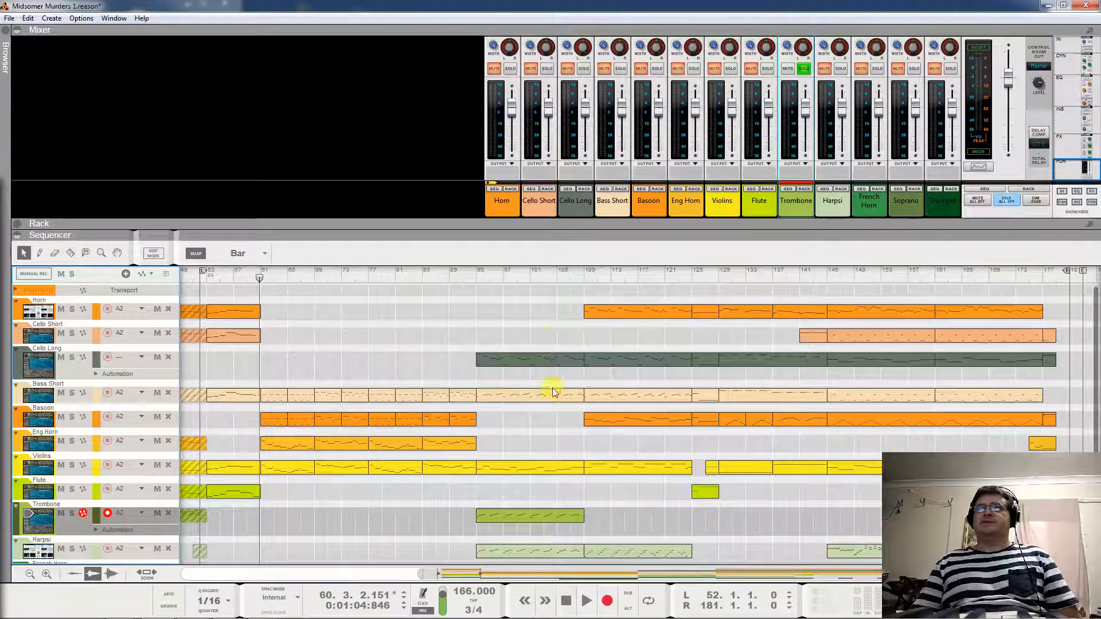
{"action": "left_click", "coordinate": [476, 275]}
{"action": "key", "text": "space"}
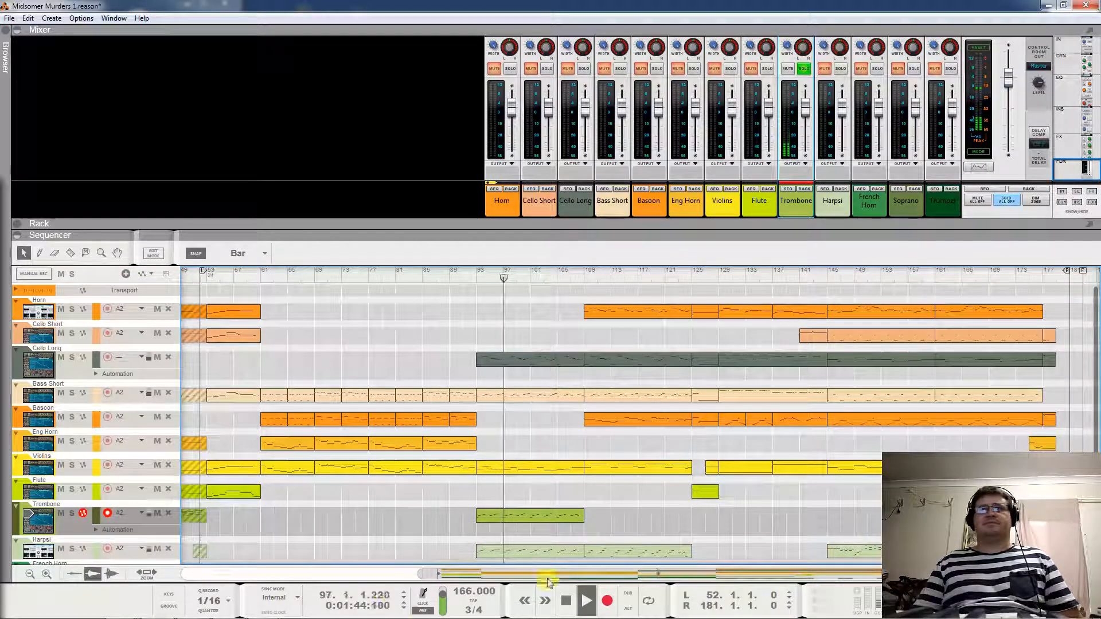
{"action": "scroll", "coordinate": [797, 418], "scroll_direction": "down", "scroll_amount": 3}
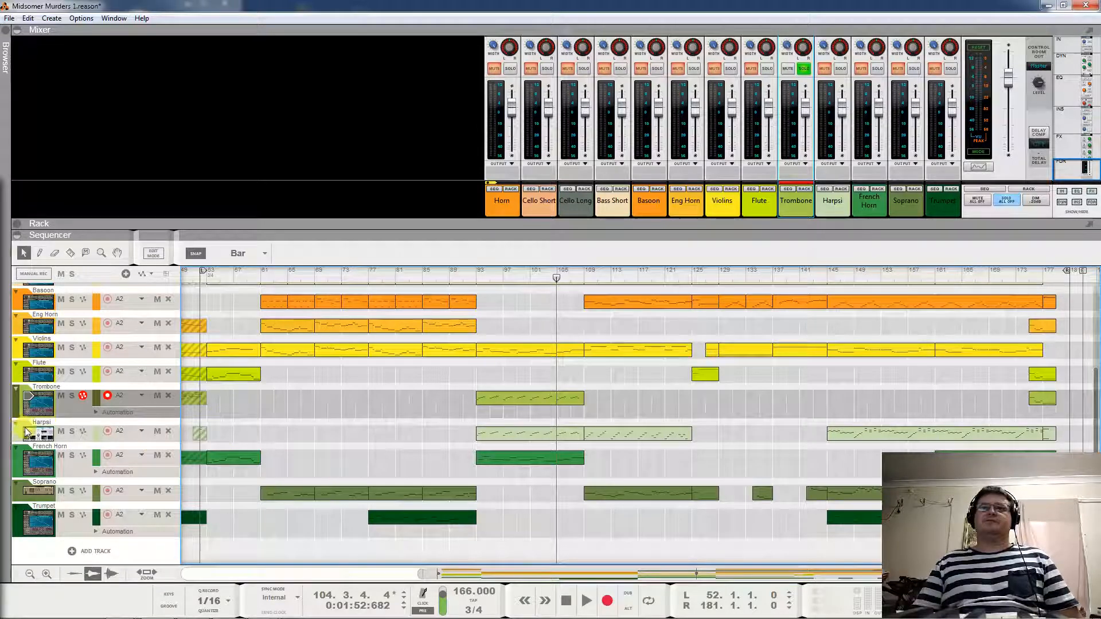
{"action": "left_click", "coordinate": [803, 68]}
Solo the Harpsi and listen to it, jump ahead to bar 145 for its later part and stop playback
{"action": "left_click", "coordinate": [840, 69]}
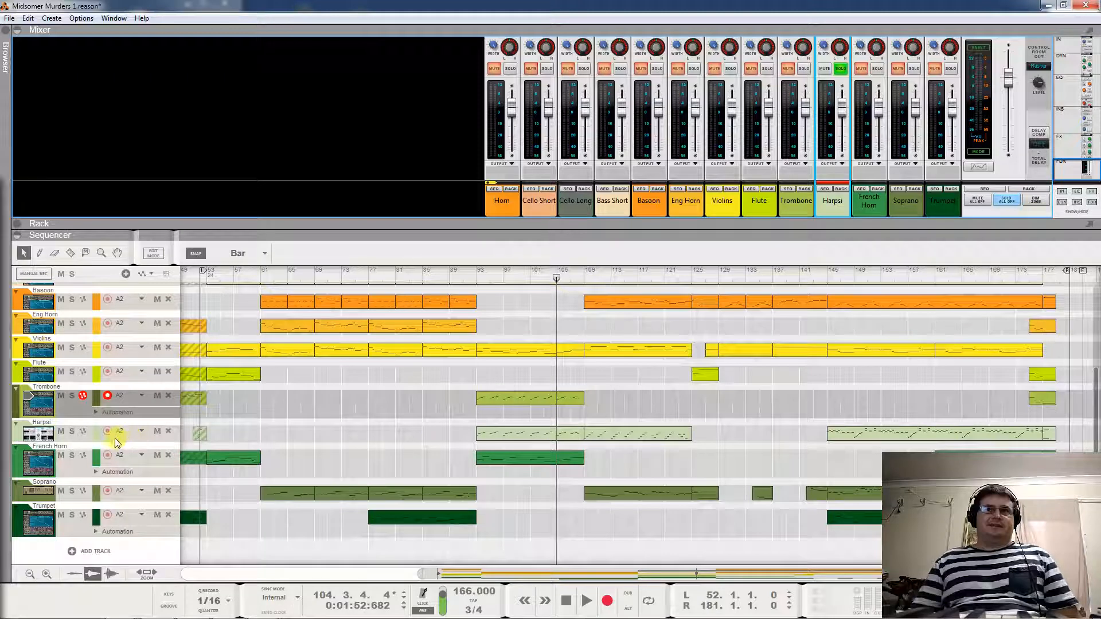
{"action": "key", "text": "space"}
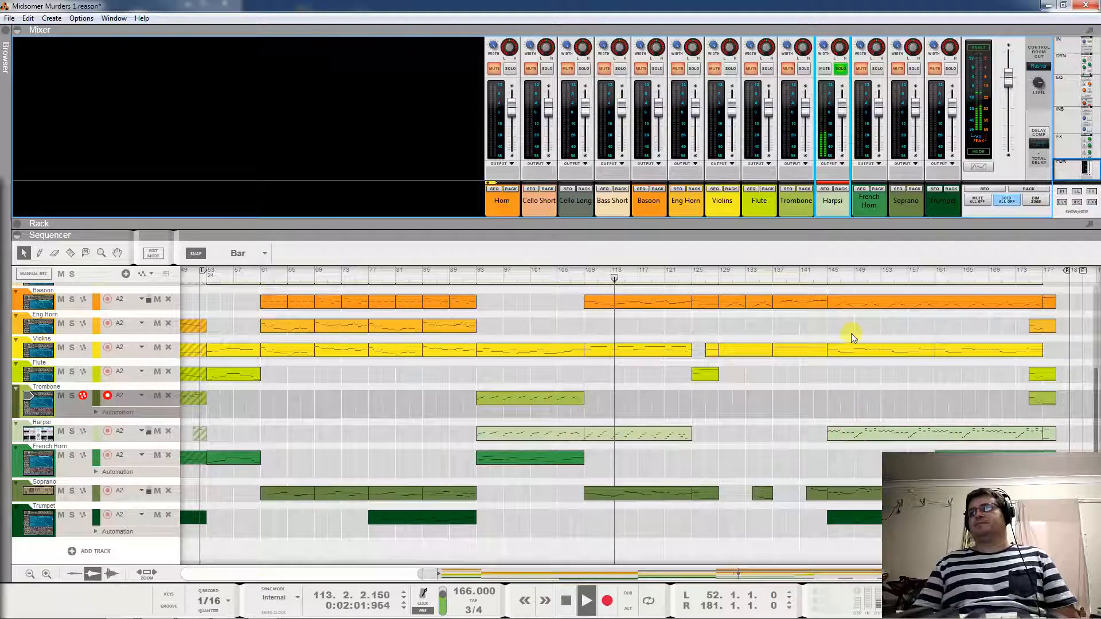
{"action": "left_click", "coordinate": [828, 277]}
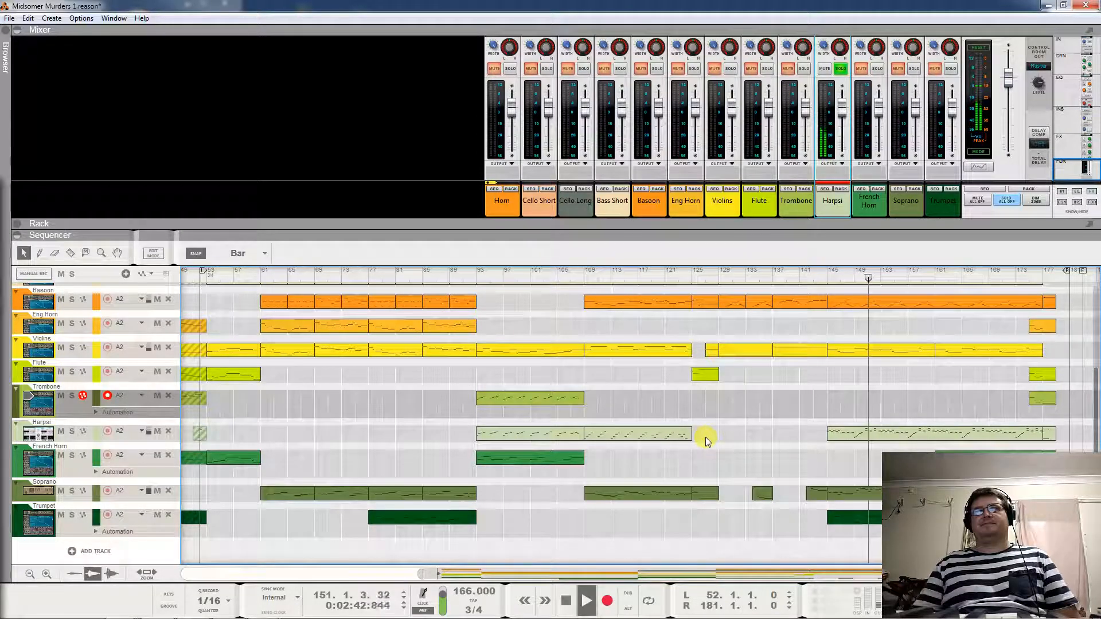
{"action": "key", "text": "space"}
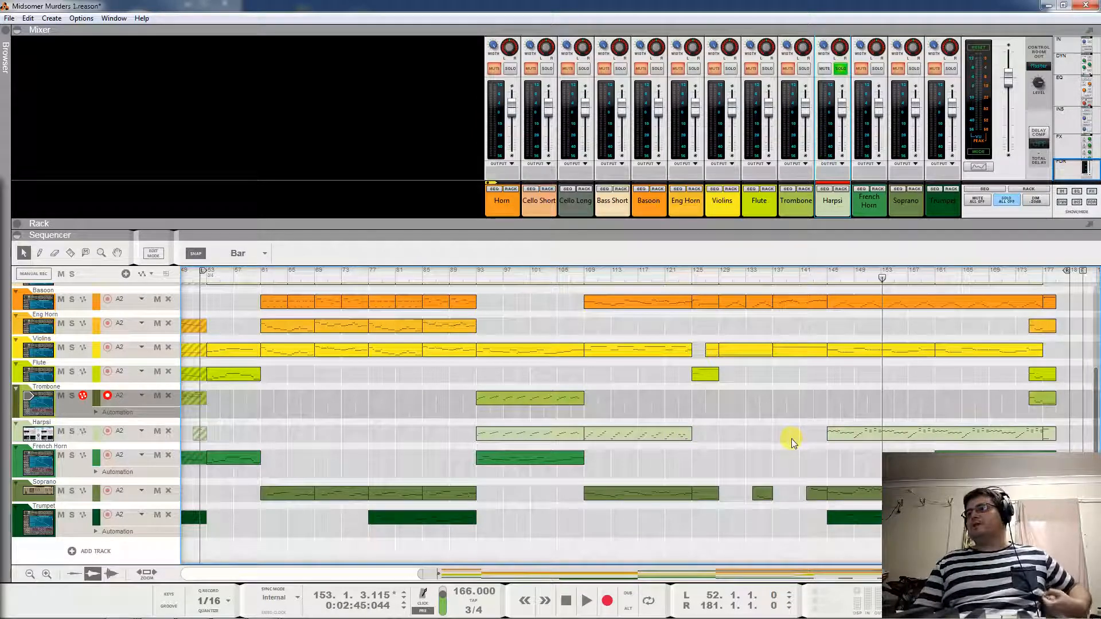
Clear the Harpsi solo and play the full arrangement from bar 145, muting and unmuting the Harpsi to compare
{"action": "left_click", "coordinate": [827, 277]}
{"action": "left_click", "coordinate": [842, 67]}
{"action": "key", "text": "space"}
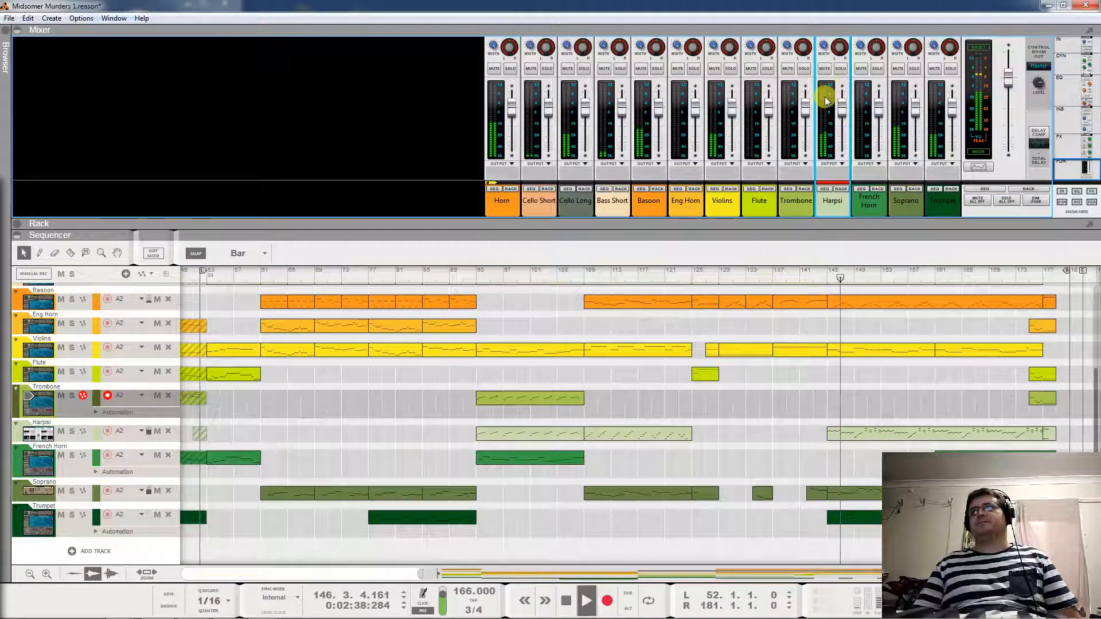
{"action": "left_click", "coordinate": [823, 69]}
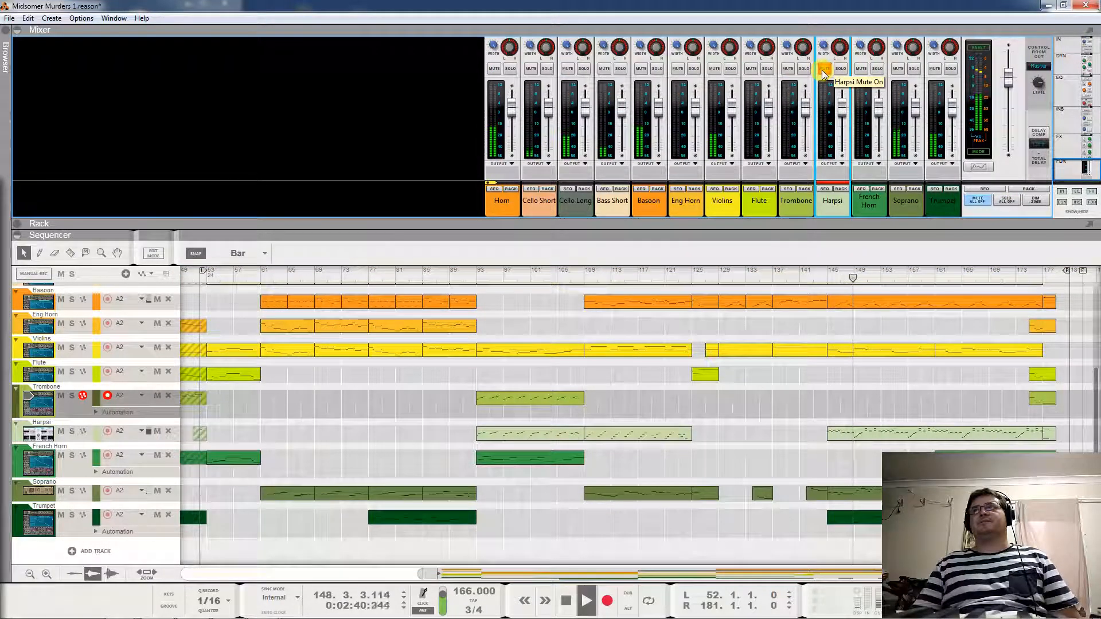
{"action": "left_click", "coordinate": [823, 70]}
Solo the Harpsi again, open its clip at bar 145 to examine the note pattern and close the note editor
{"action": "left_click", "coordinate": [839, 69]}
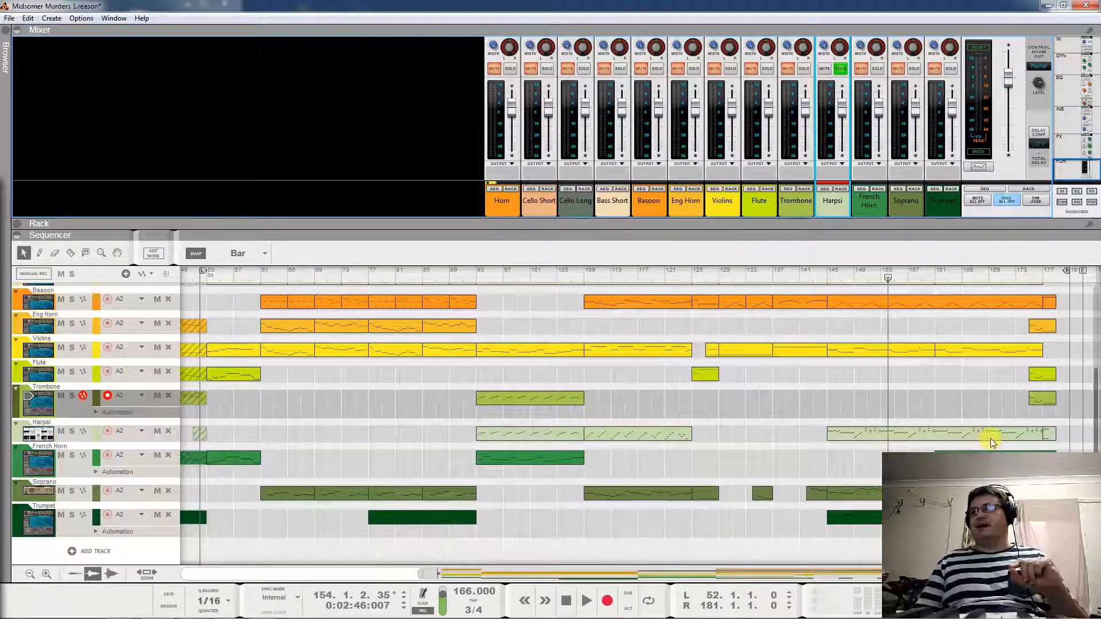
{"action": "double_click", "coordinate": [853, 434]}
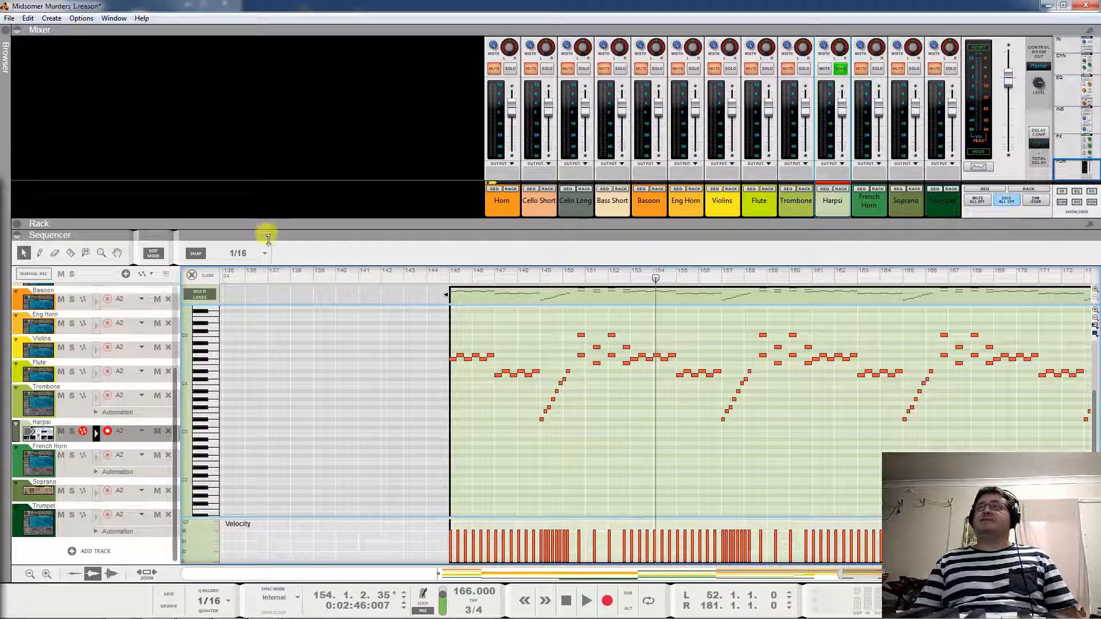
{"action": "left_click", "coordinate": [192, 276]}
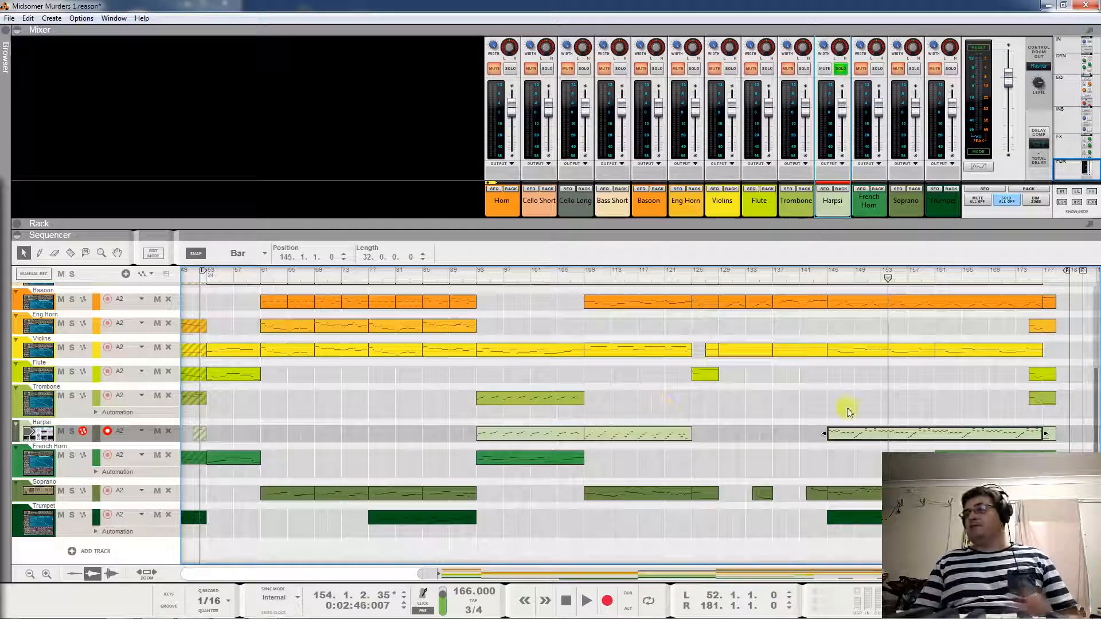
Clear the Harpsi solo and resume the full arrangement from bar 154, switching the Harpsi mute on and off to compare
{"action": "left_click", "coordinate": [841, 68]}
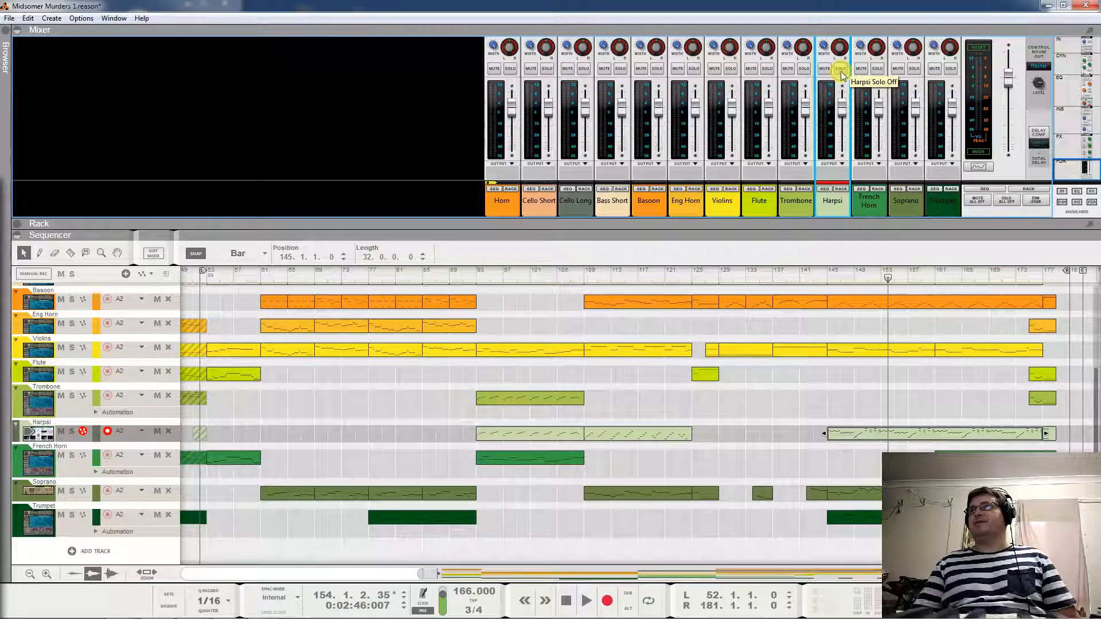
{"action": "key", "text": "space"}
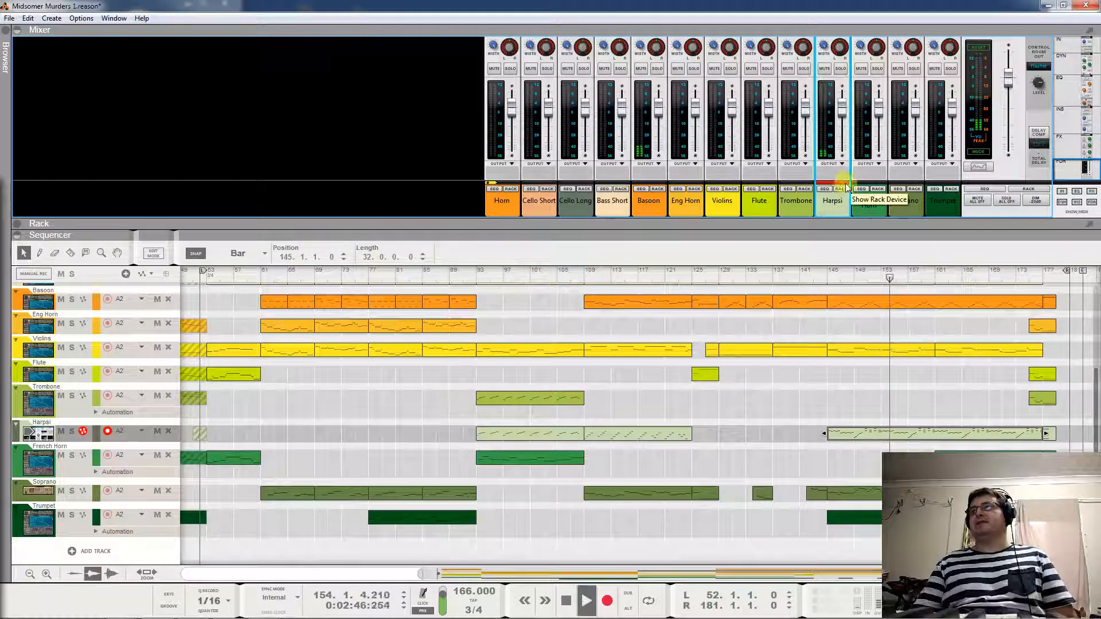
{"action": "left_click", "coordinate": [825, 70]}
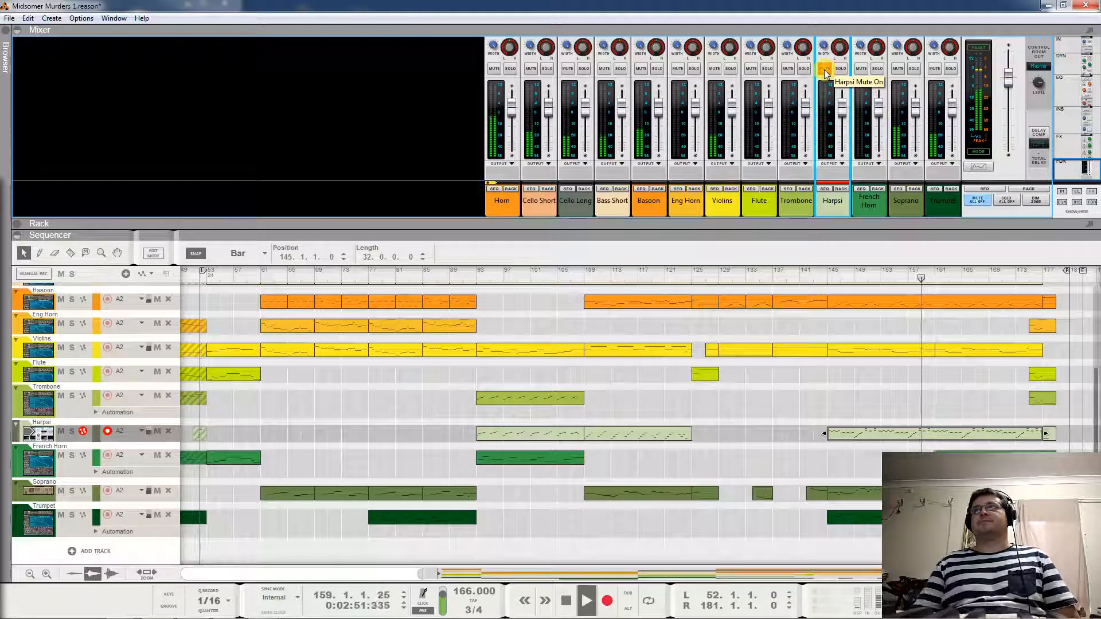
{"action": "left_click", "coordinate": [824, 69]}
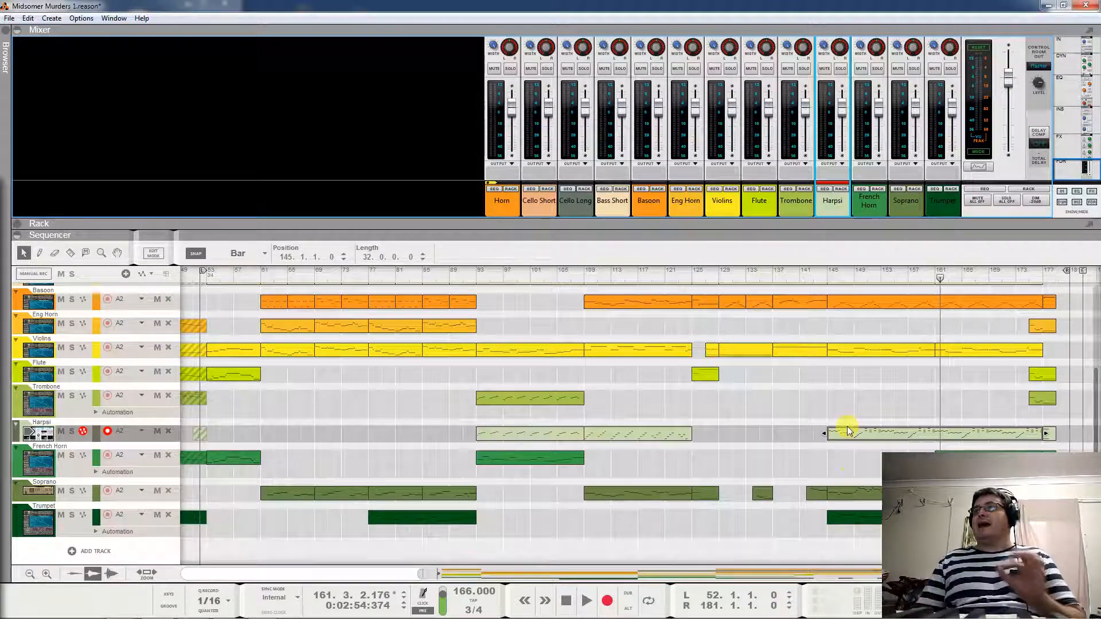
Solo the French Horn, listen to it from bar 53 and from about bar 93, and clear the solo during playback
{"action": "left_click", "coordinate": [878, 70]}
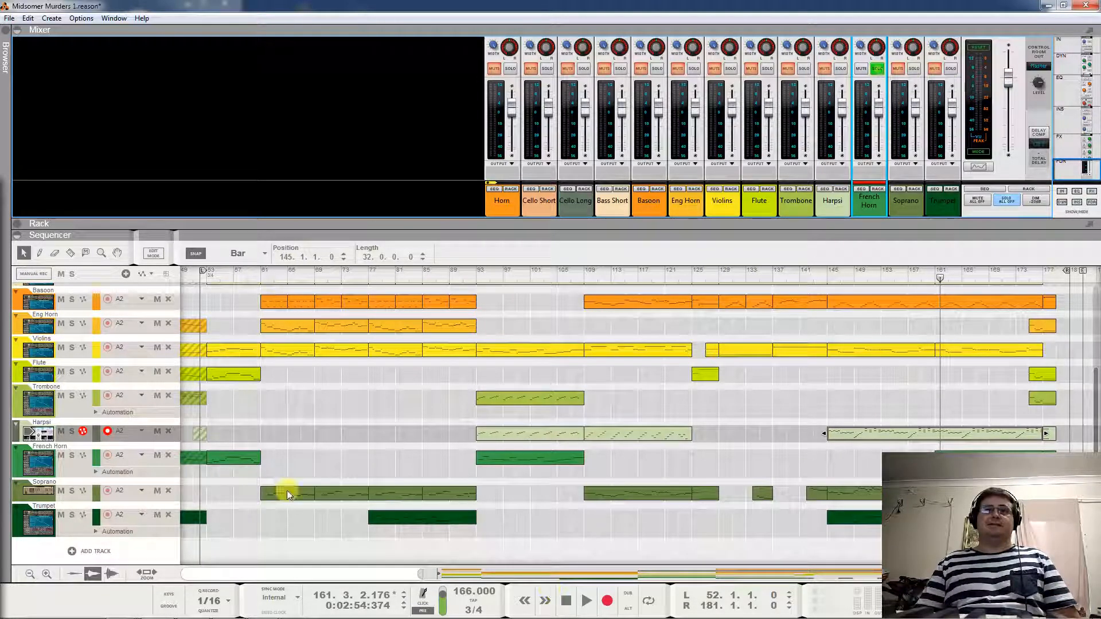
{"action": "left_click", "coordinate": [208, 278]}
{"action": "key", "text": "space"}
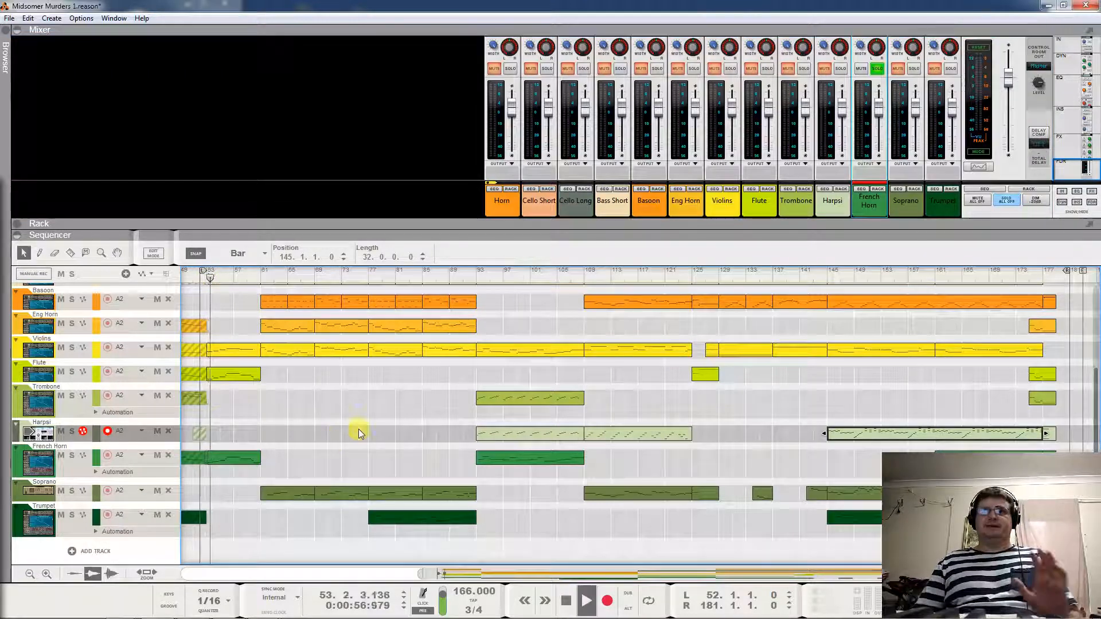
{"action": "left_click", "coordinate": [477, 280]}
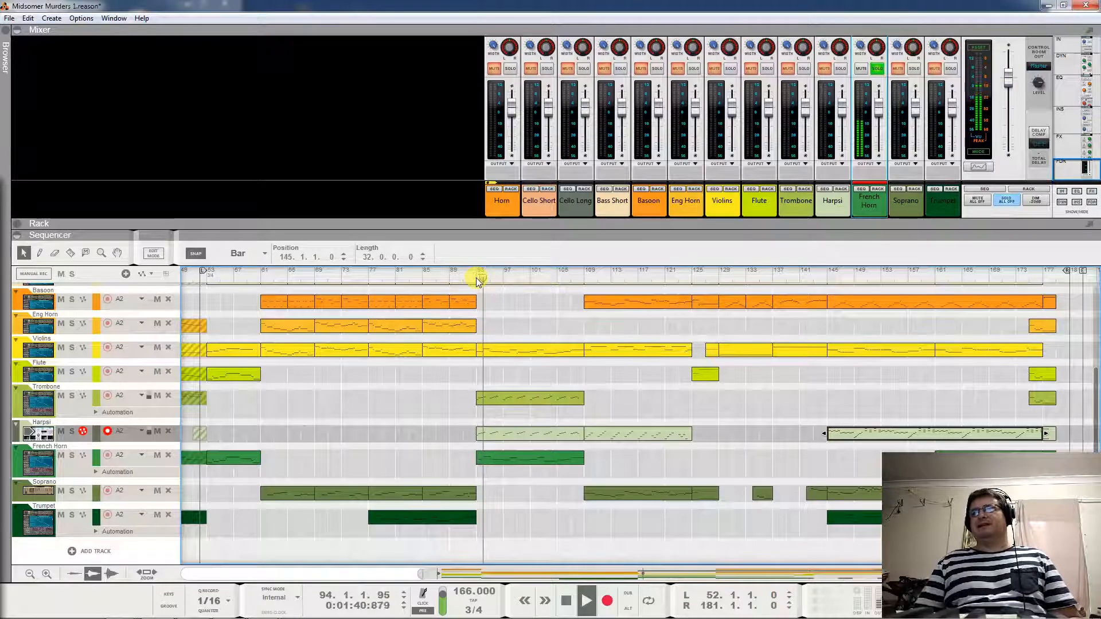
{"action": "scroll", "coordinate": [786, 396], "scroll_direction": "up", "scroll_amount": 2}
{"action": "scroll", "coordinate": [787, 396], "scroll_direction": "down", "scroll_amount": 2}
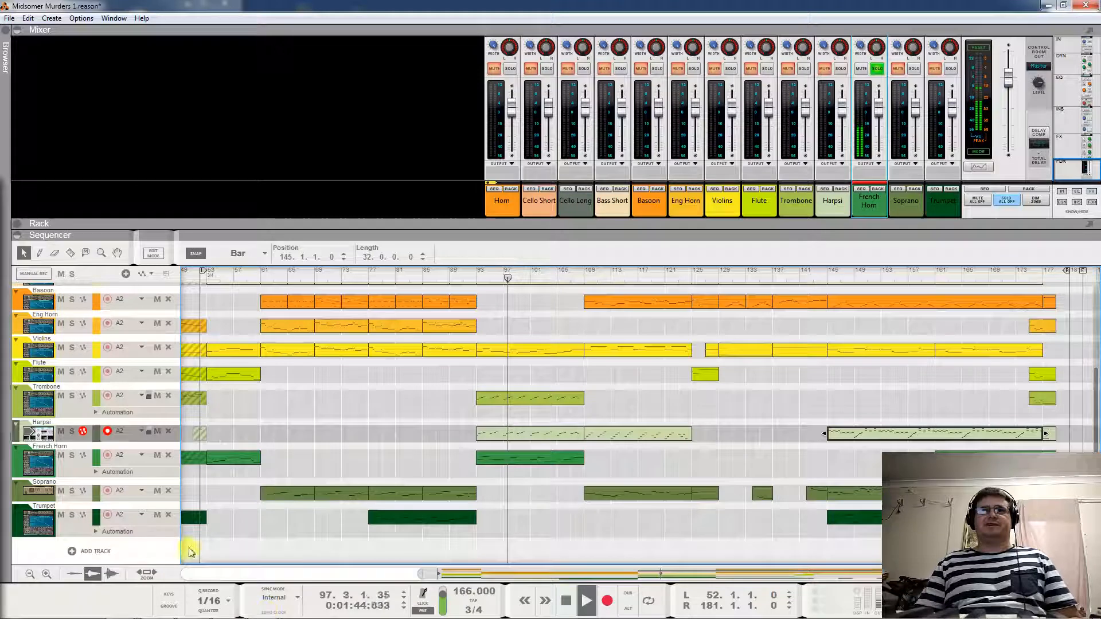
{"action": "left_click", "coordinate": [878, 69]}
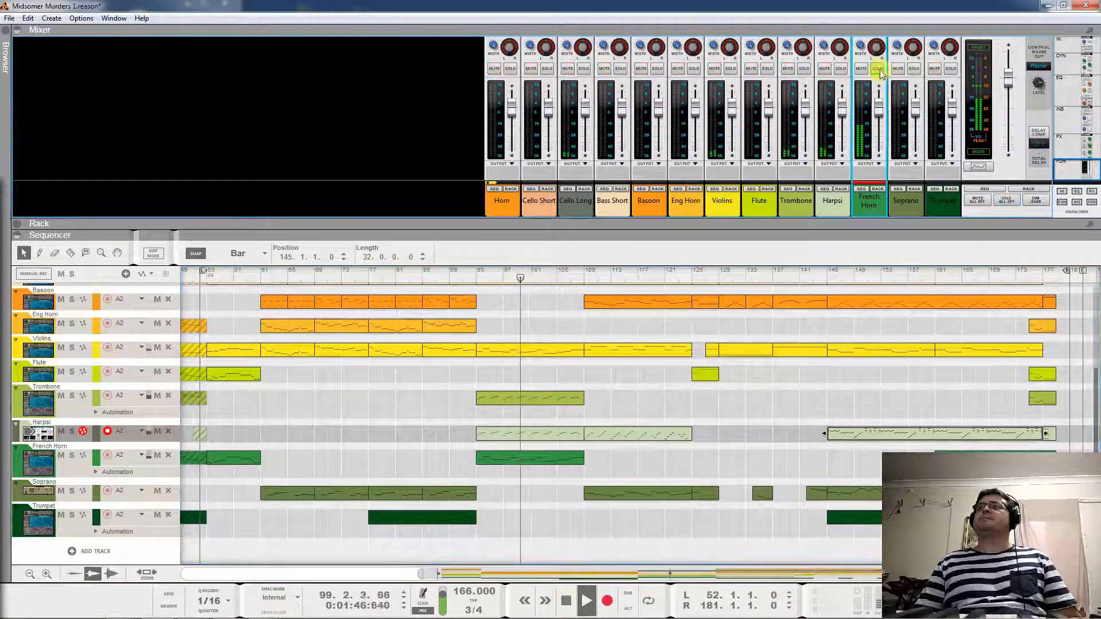
Solo the Soprano, listen to it from bar 61, then clear the solo and play the full arrangement from about bar 84
{"action": "left_click", "coordinate": [914, 69]}
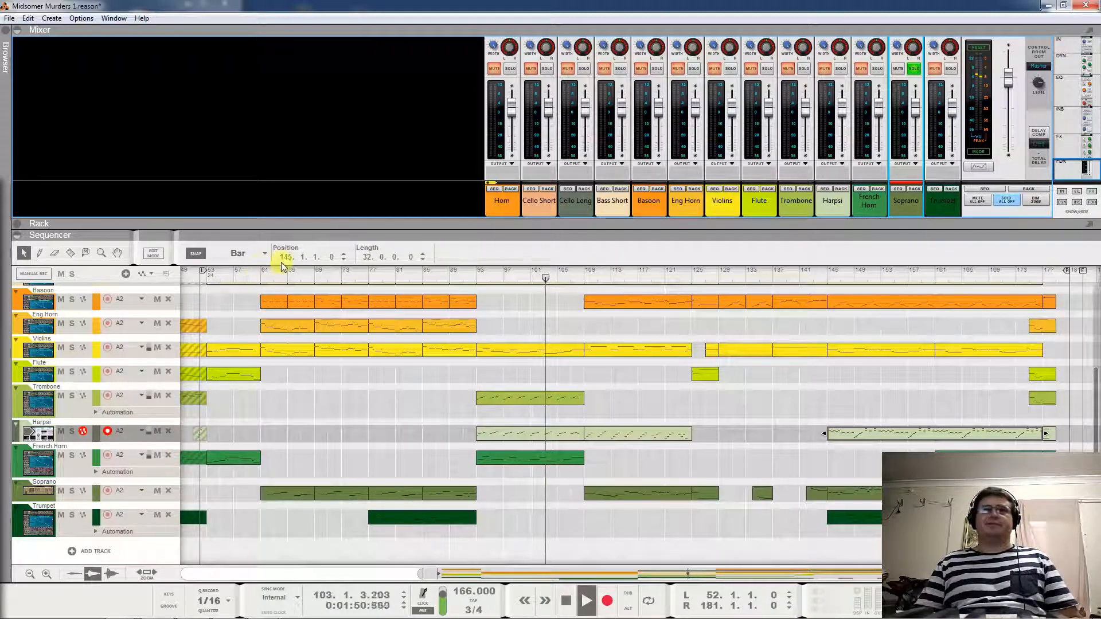
{"action": "left_click", "coordinate": [261, 275]}
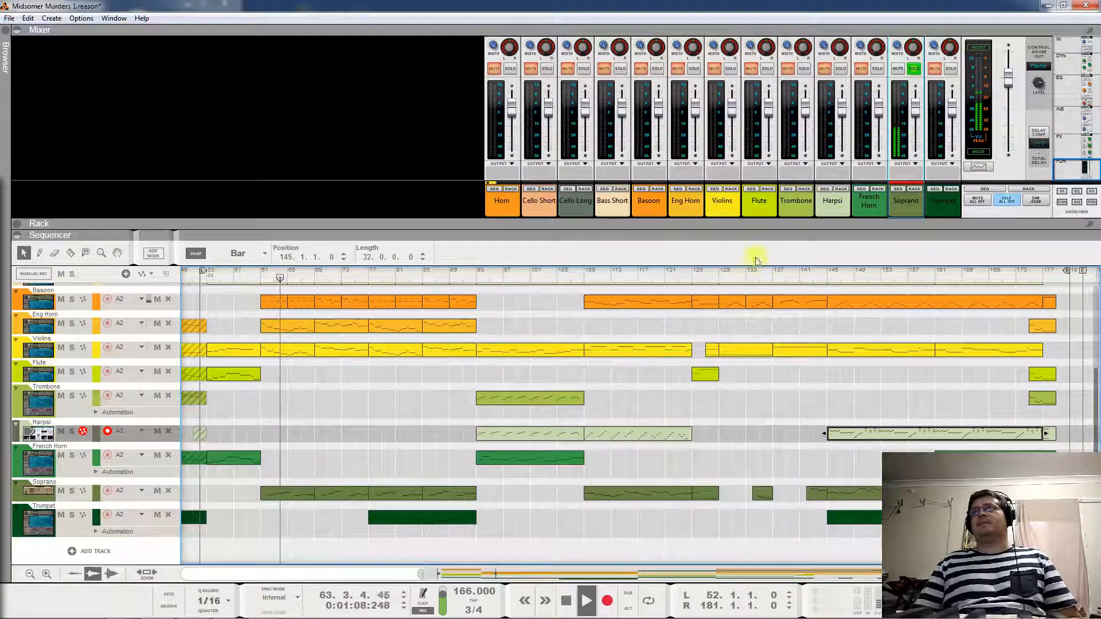
{"action": "left_click", "coordinate": [916, 67]}
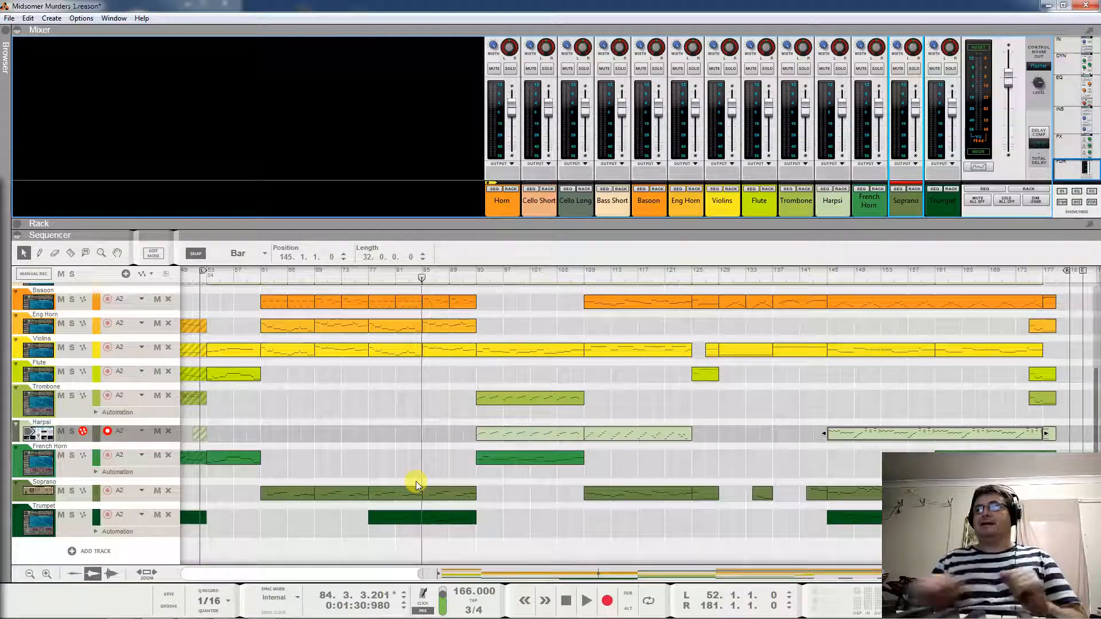
{"action": "key", "text": "space"}
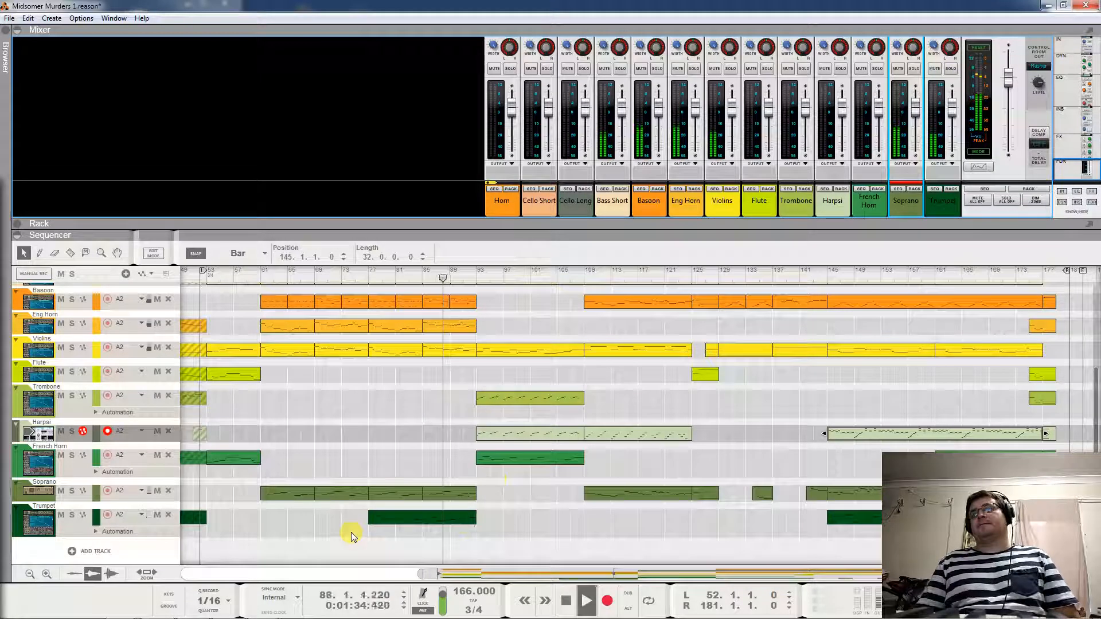
{"action": "key", "text": "space"}
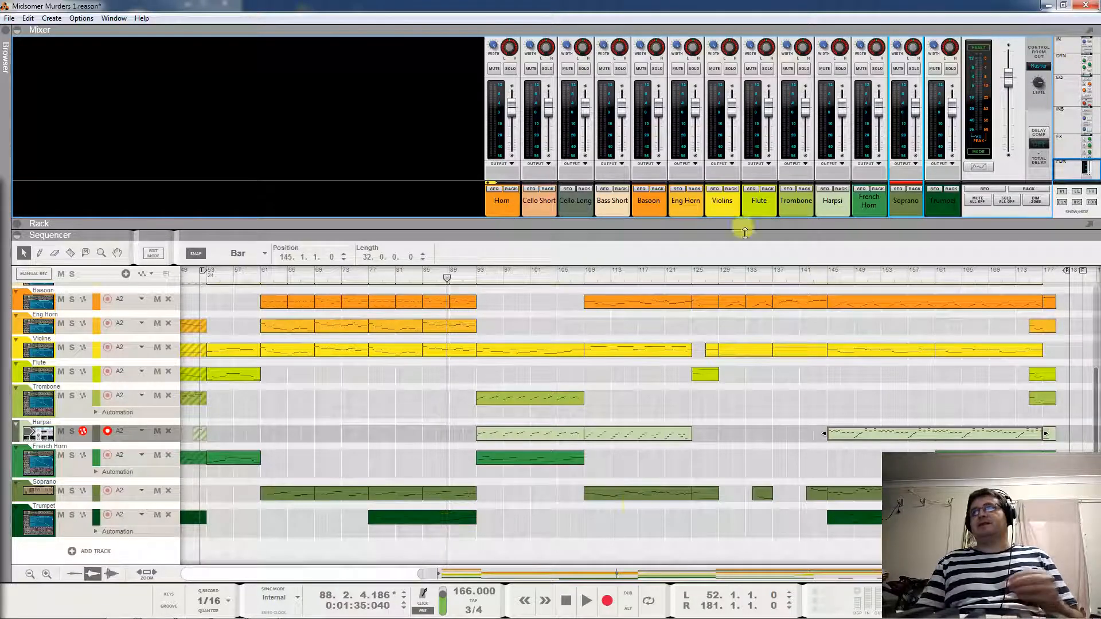
Mute the Soprano, play the arrangement from bar 77 and switch the mute on and off to compare, leaving it unmuted
{"action": "left_click", "coordinate": [898, 69]}
{"action": "key", "text": "space"}
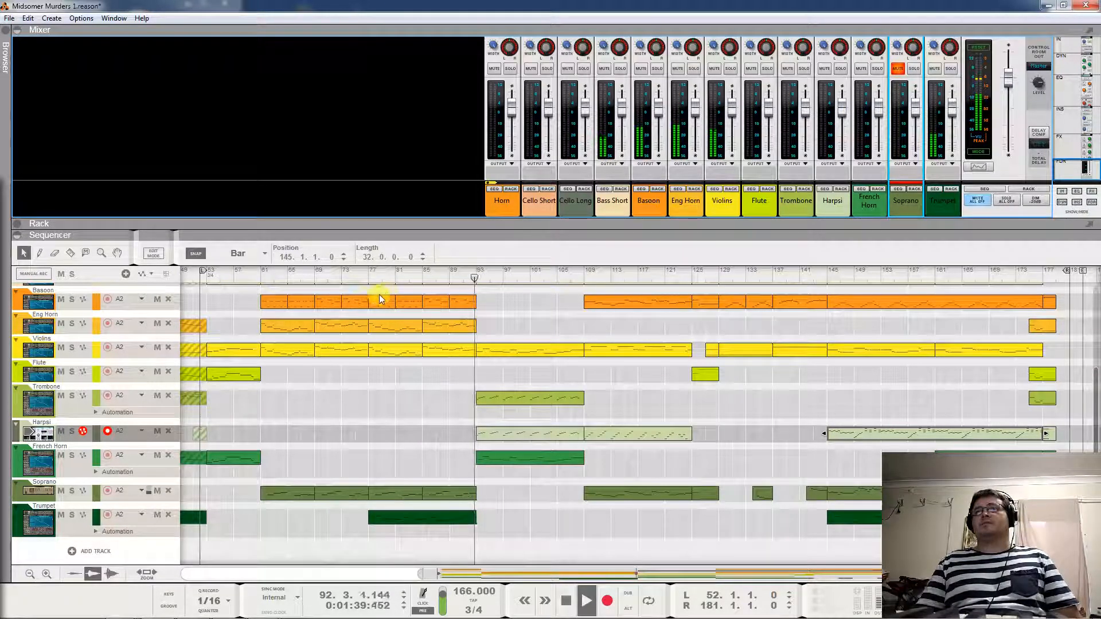
{"action": "left_click", "coordinate": [372, 278]}
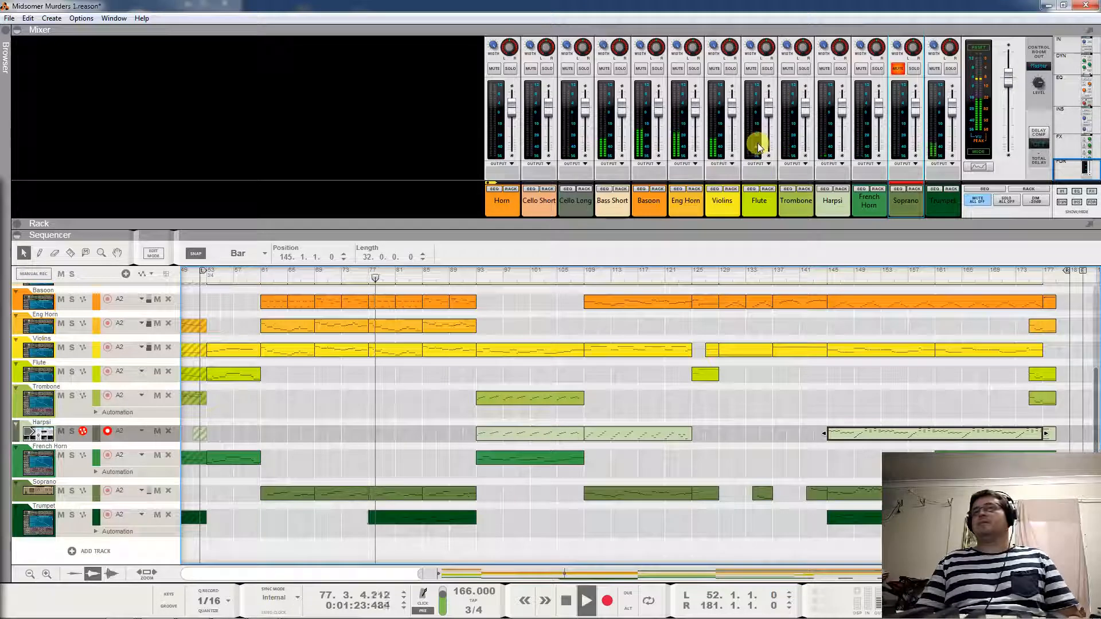
{"action": "left_click", "coordinate": [898, 69]}
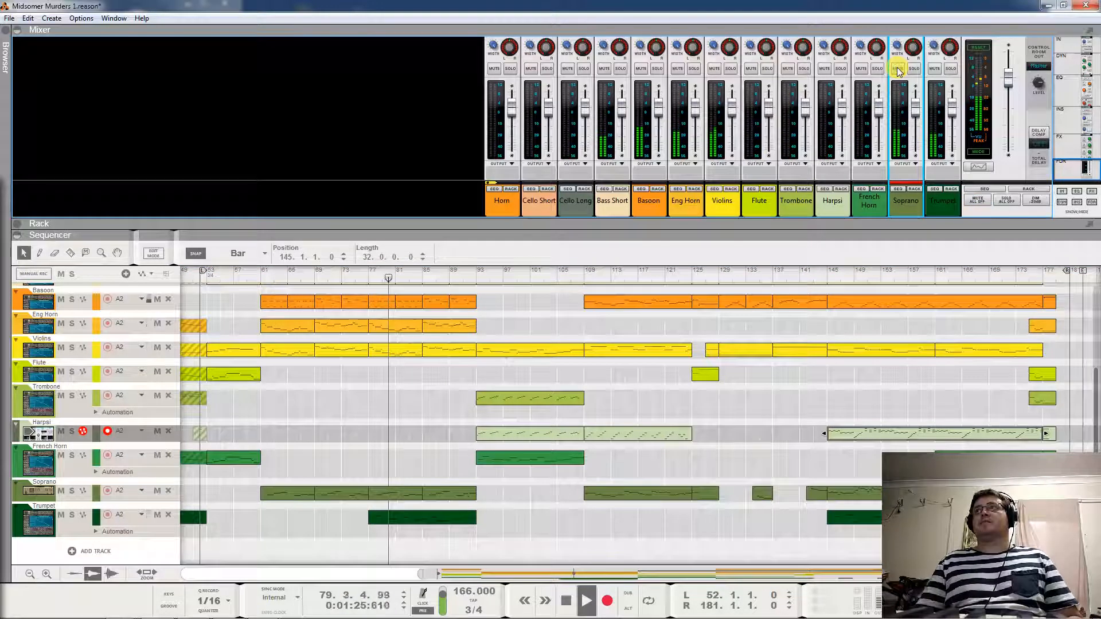
{"action": "left_click", "coordinate": [898, 69]}
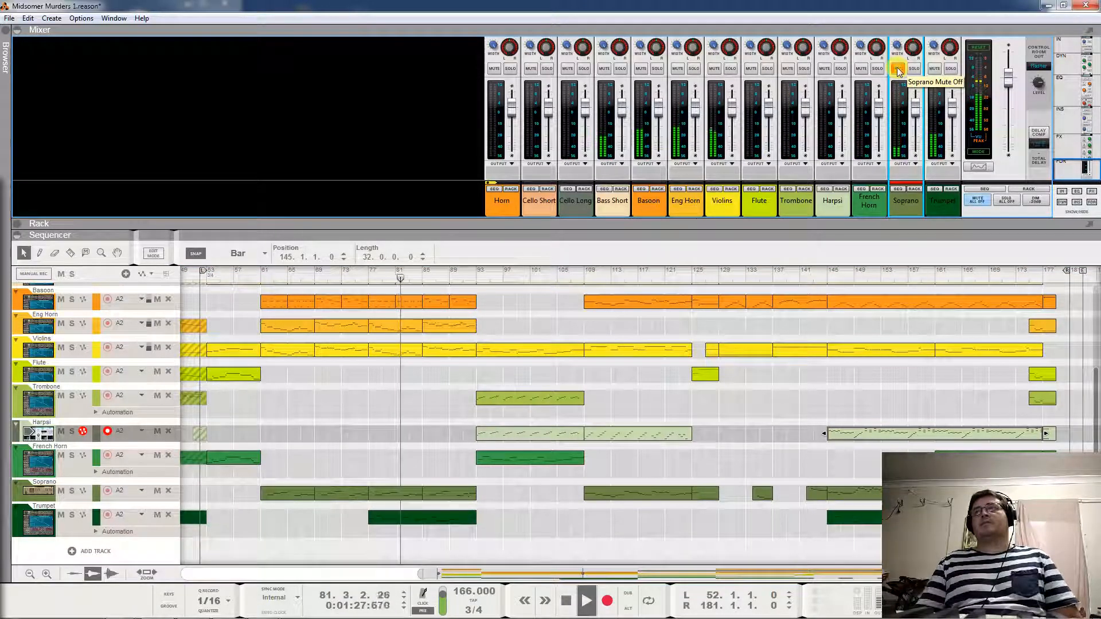
{"action": "left_click", "coordinate": [896, 69]}
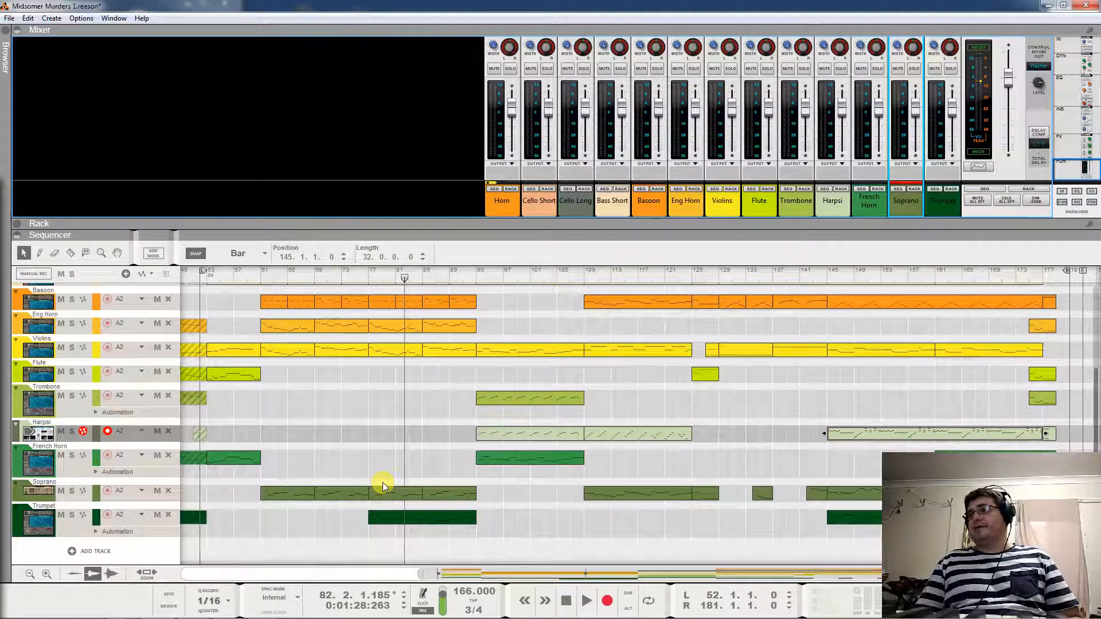
Select the Trumpet track, solo its channel and listen to it from about bar 82
{"action": "left_click", "coordinate": [38, 521]}
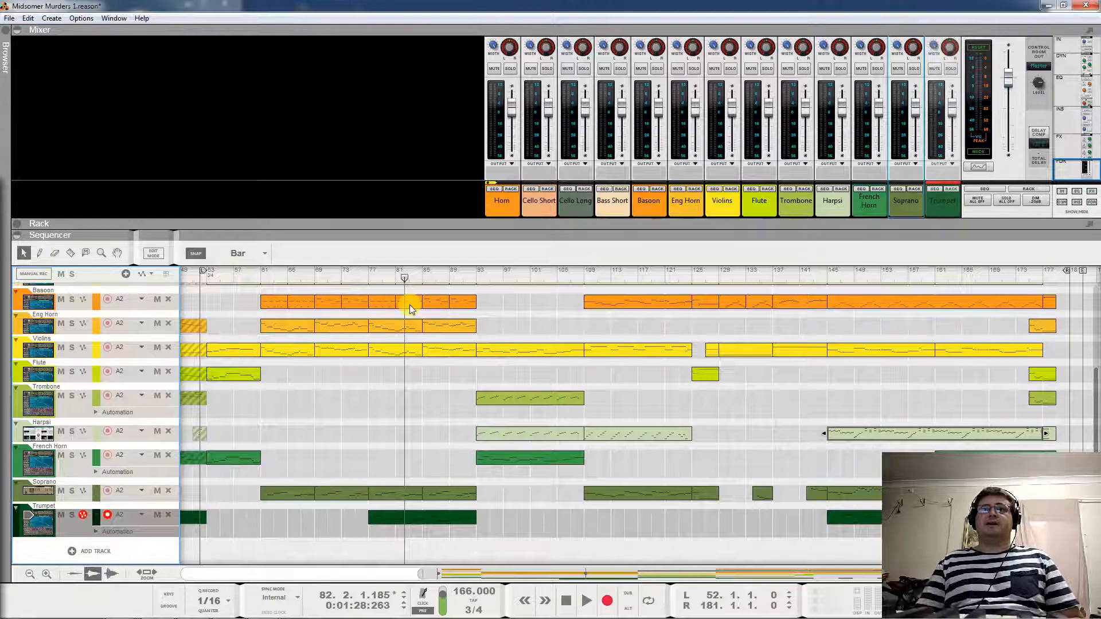
{"action": "left_click", "coordinate": [947, 69]}
{"action": "key", "text": "space"}
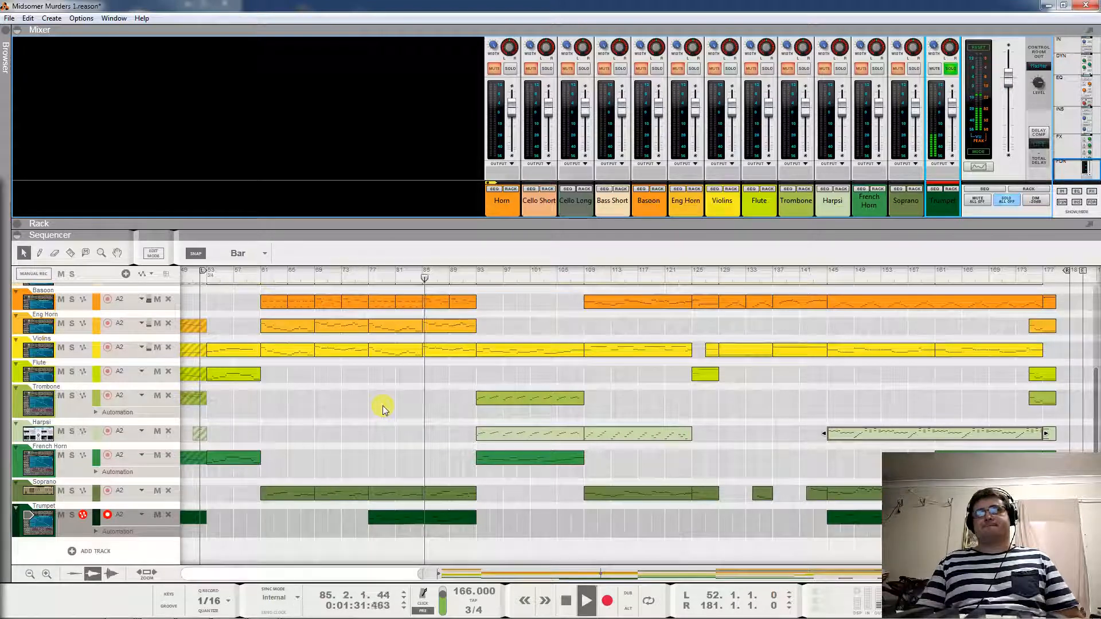
{"action": "scroll", "coordinate": [689, 530], "scroll_direction": "up", "scroll_amount": 2}
{"action": "scroll", "coordinate": [689, 530], "scroll_direction": "down", "scroll_amount": 2}
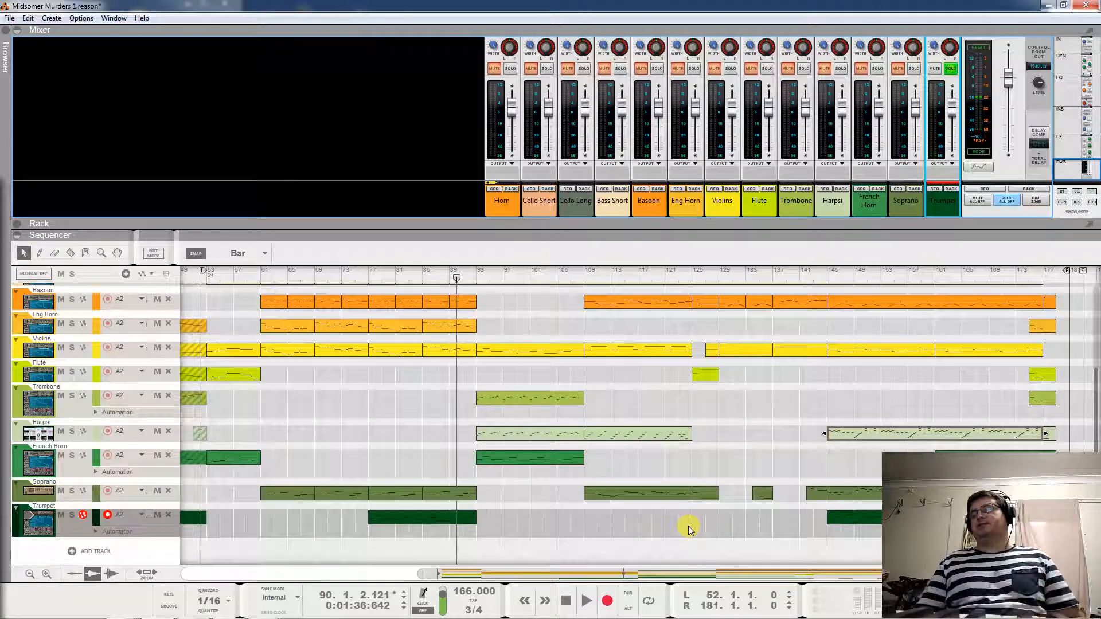
Play from about bar 117, clear the Trumpet solo, and briefly solo the Horn to hear it alone
{"action": "scroll", "coordinate": [573, 522], "scroll_direction": "up", "scroll_amount": 2}
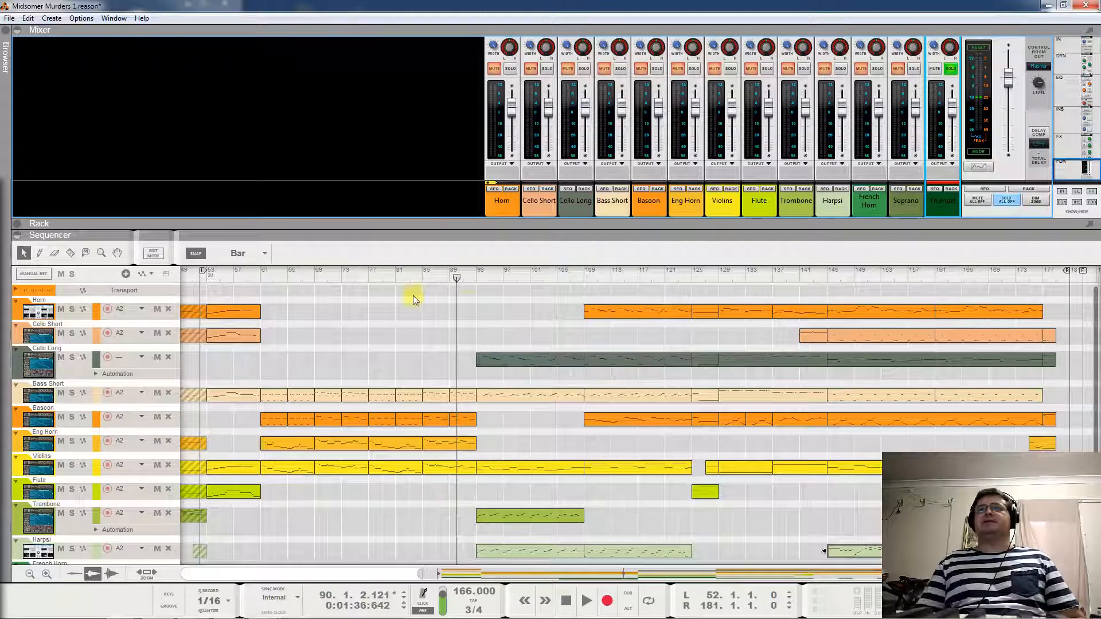
{"action": "left_click", "coordinate": [639, 271]}
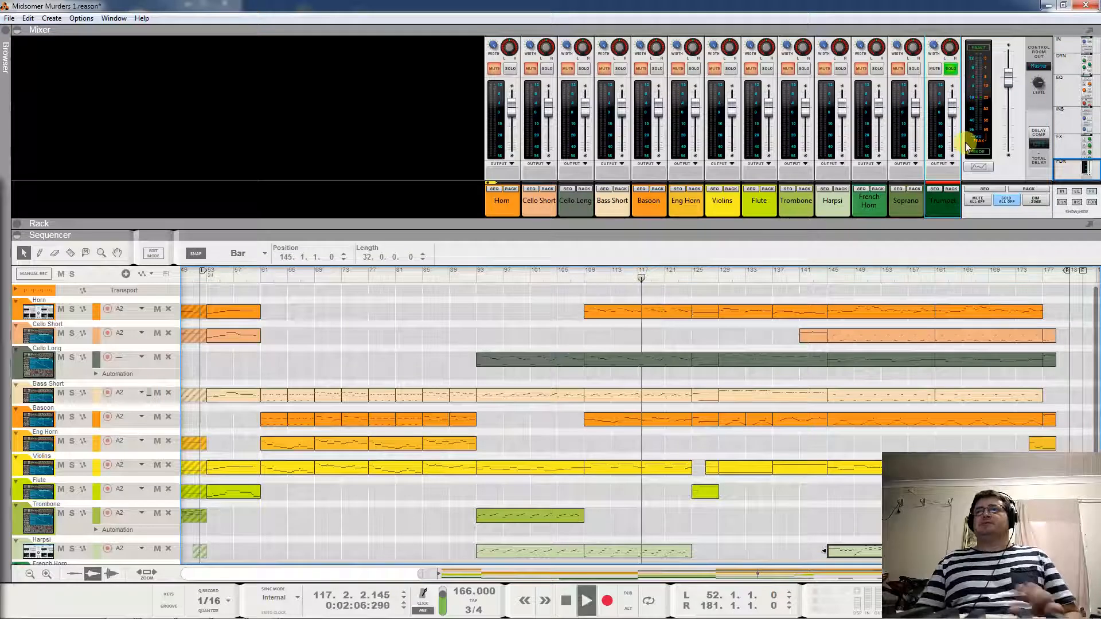
{"action": "left_click", "coordinate": [951, 69]}
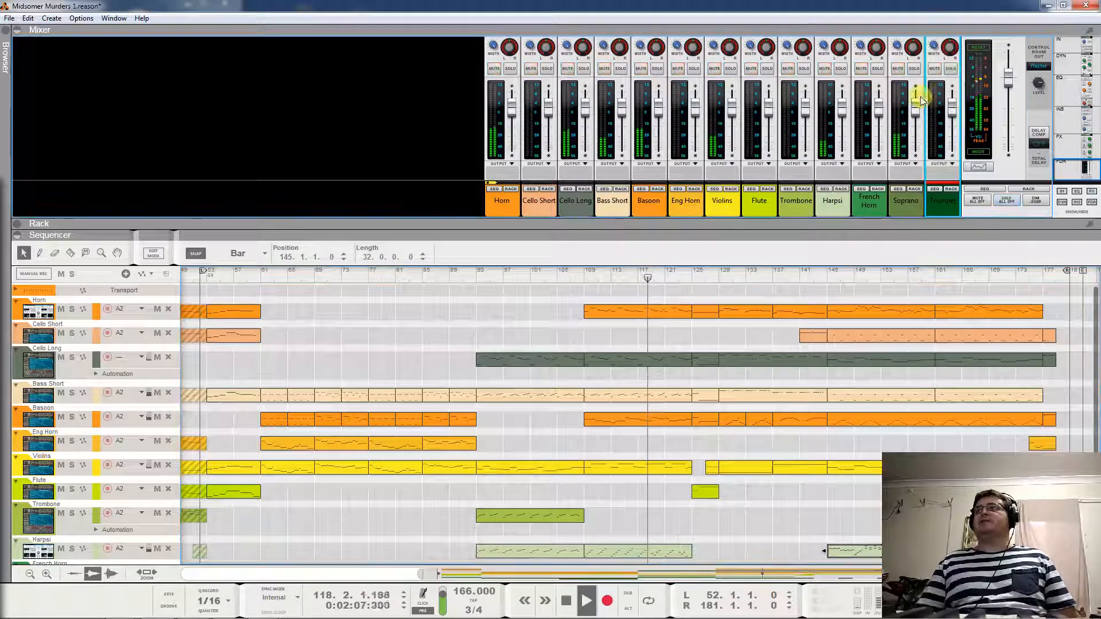
{"action": "left_click", "coordinate": [510, 69]}
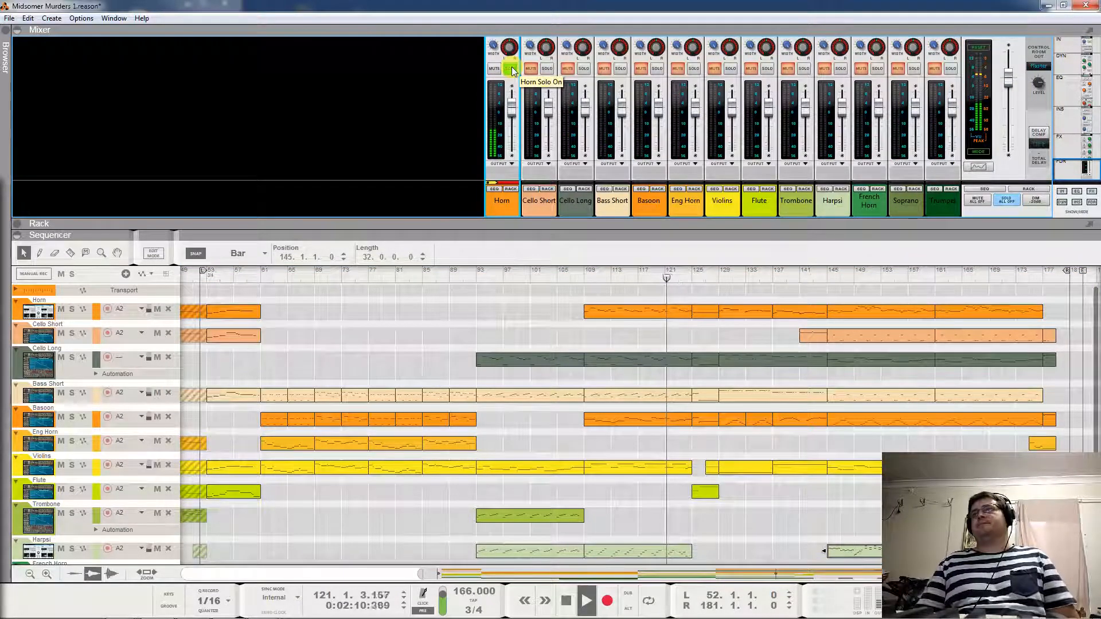
{"action": "left_click", "coordinate": [511, 68]}
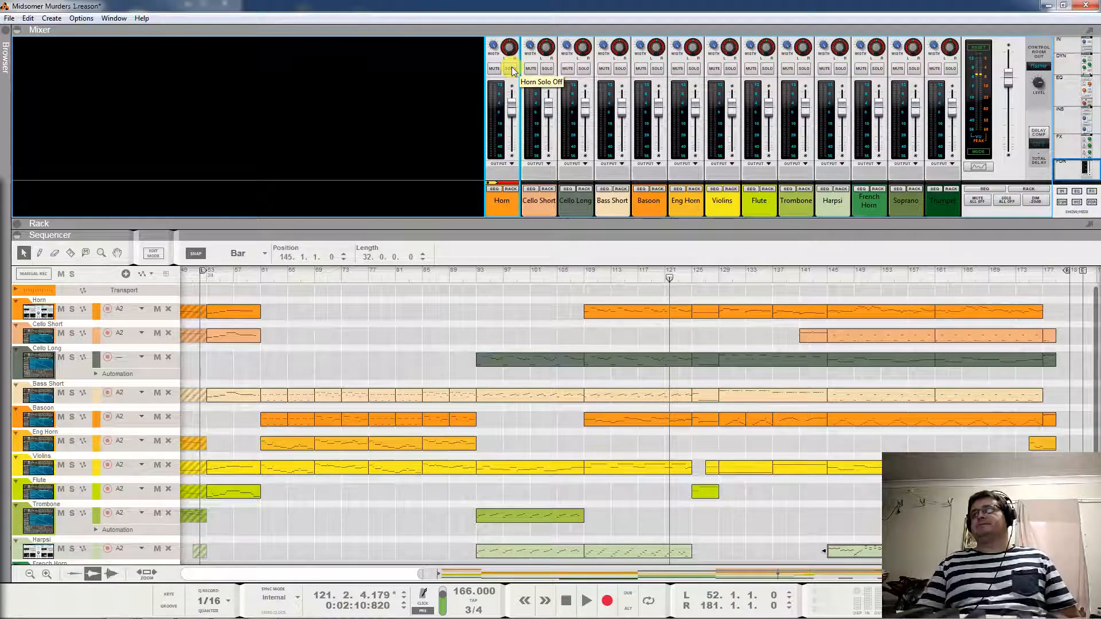
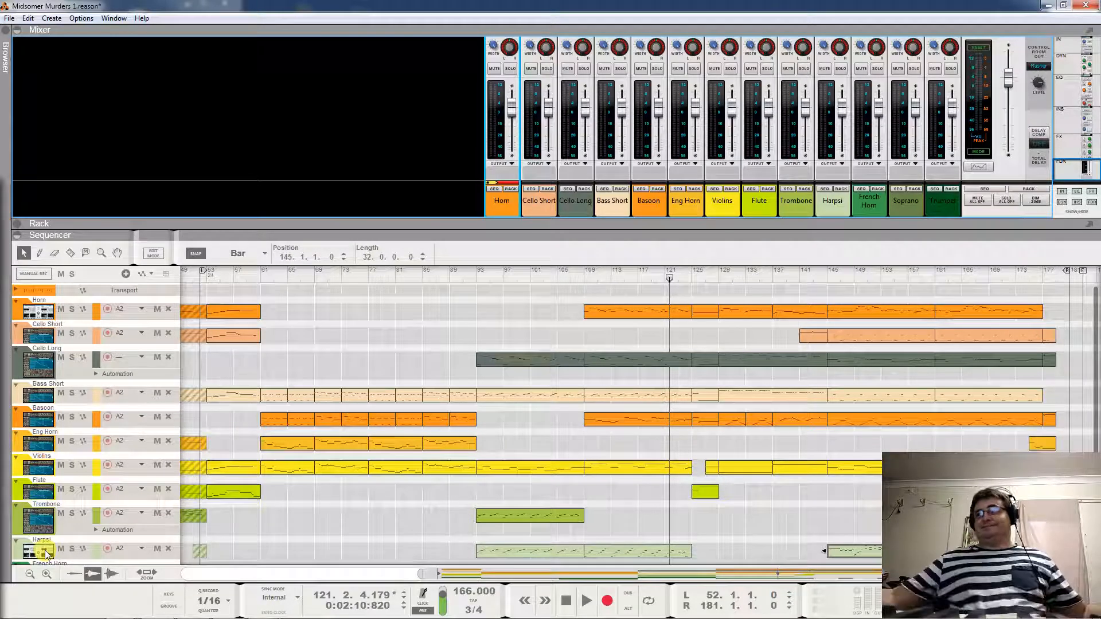
Review all the instrument tracks, then play the full arrangement from bar 52 to about bar 63
{"action": "scroll", "coordinate": [46, 551], "scroll_direction": "down", "scroll_amount": 5}
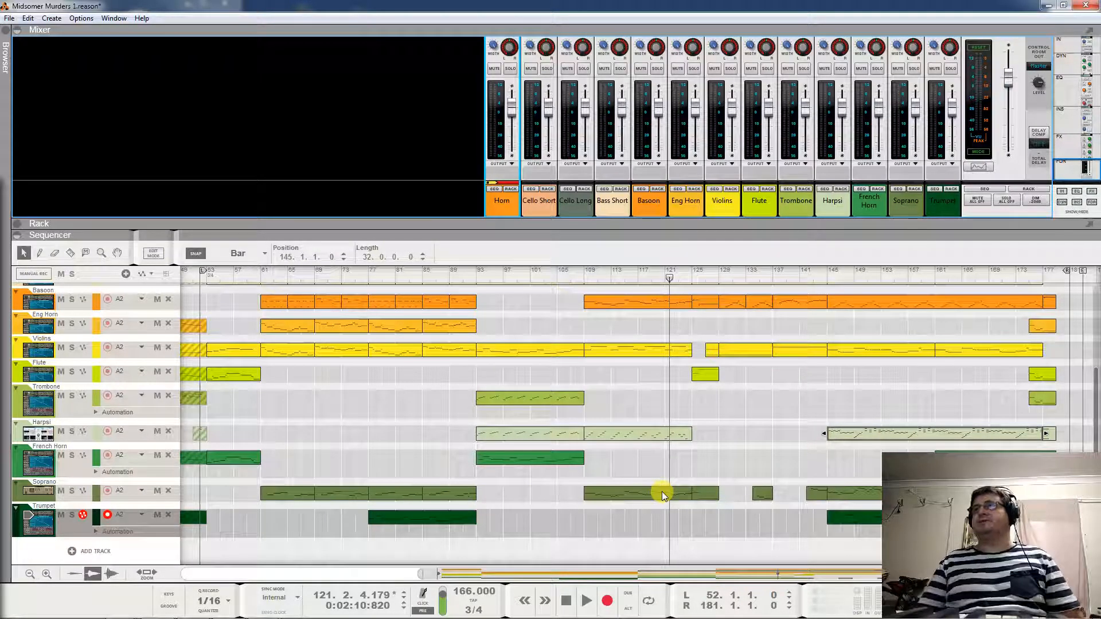
{"action": "scroll", "coordinate": [661, 490], "scroll_direction": "up", "scroll_amount": 5}
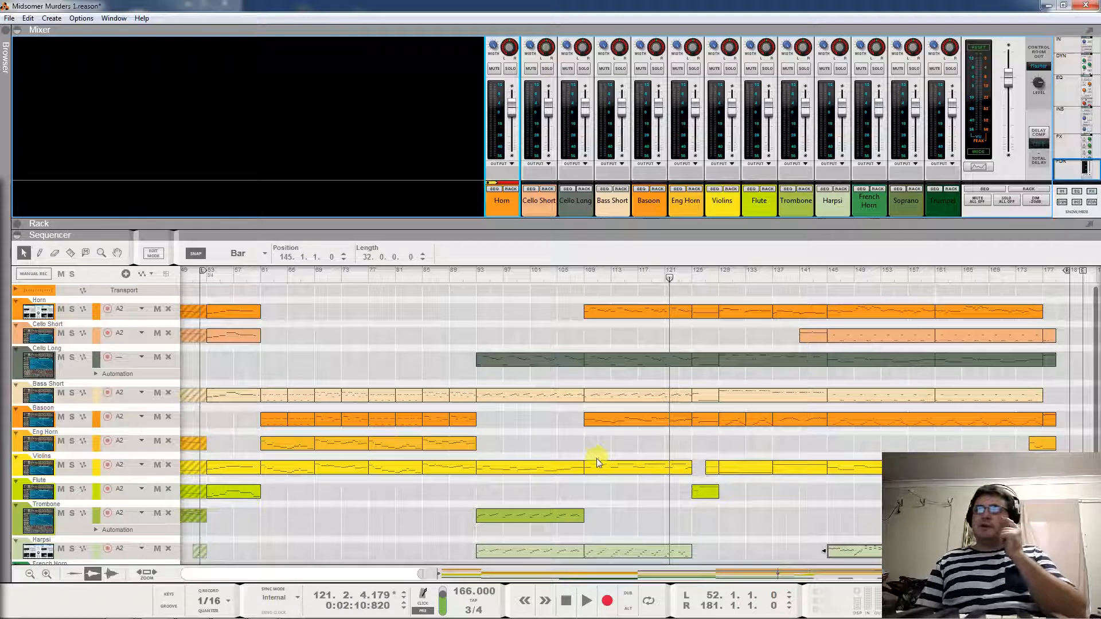
{"action": "left_click", "coordinate": [204, 278]}
{"action": "left_click", "coordinate": [201, 277]}
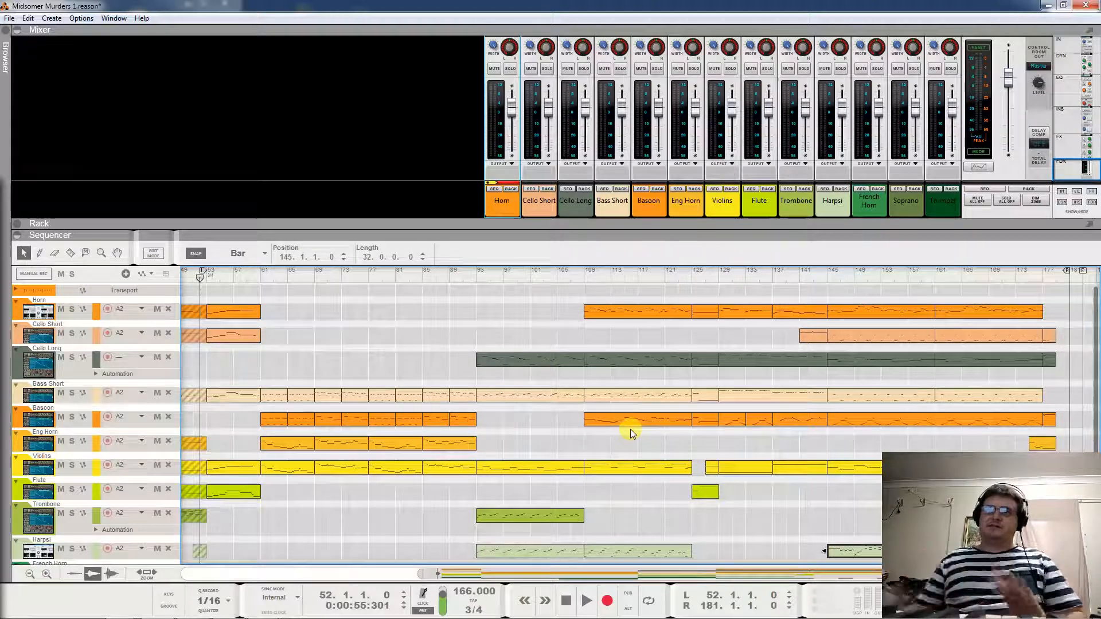
{"action": "key", "text": "space"}
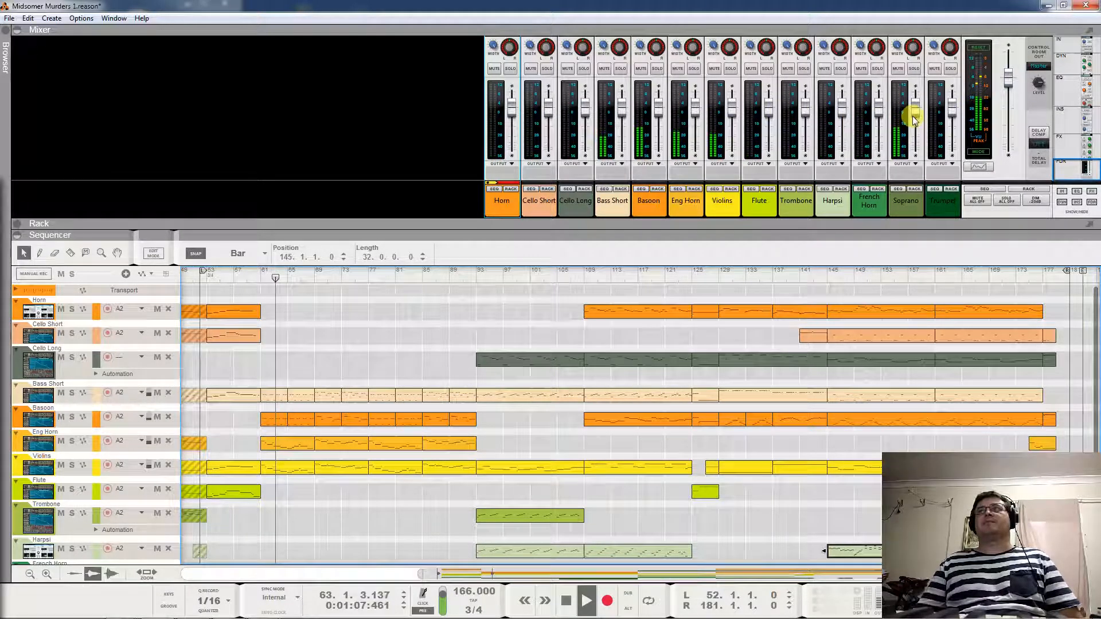
{"action": "key", "text": "space"}
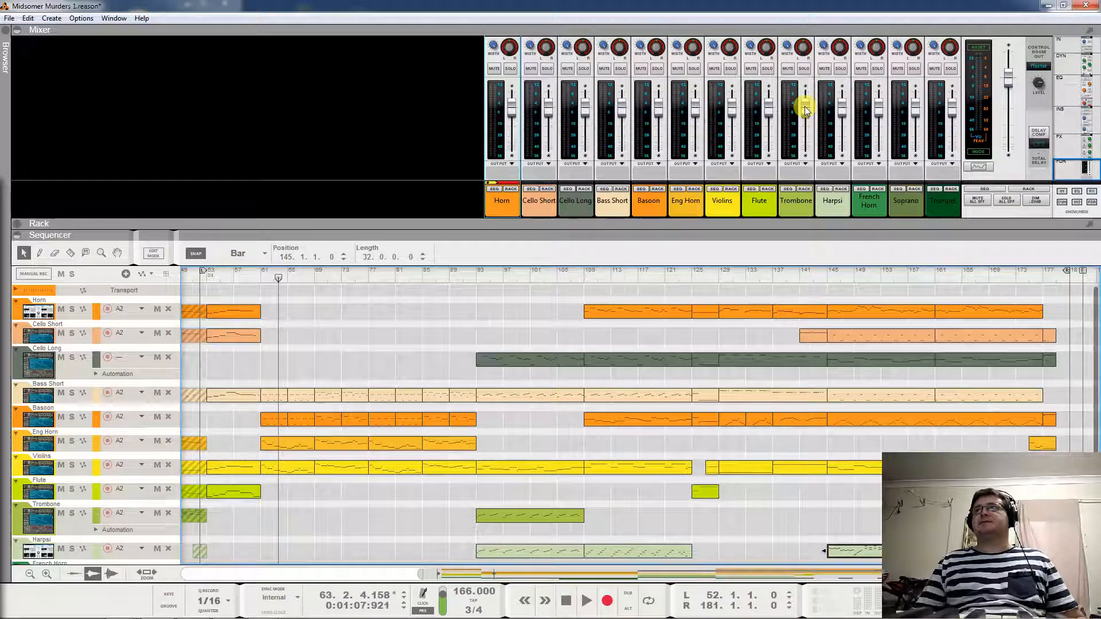
Try a rough balance by lowering the Trombone, Violins and both Cello faders and raising the Bass Short and Soprano faders
{"action": "left_click_drag", "start_coordinate": [804, 105], "coordinate": [804, 129]}
{"action": "left_click_drag", "start_coordinate": [732, 105], "coordinate": [732, 123]}
{"action": "left_click_drag", "start_coordinate": [623, 112], "coordinate": [549, 137]}
{"action": "left_click", "coordinate": [915, 108]}
{"action": "left_click_drag", "start_coordinate": [914, 108], "coordinate": [917, 100]}
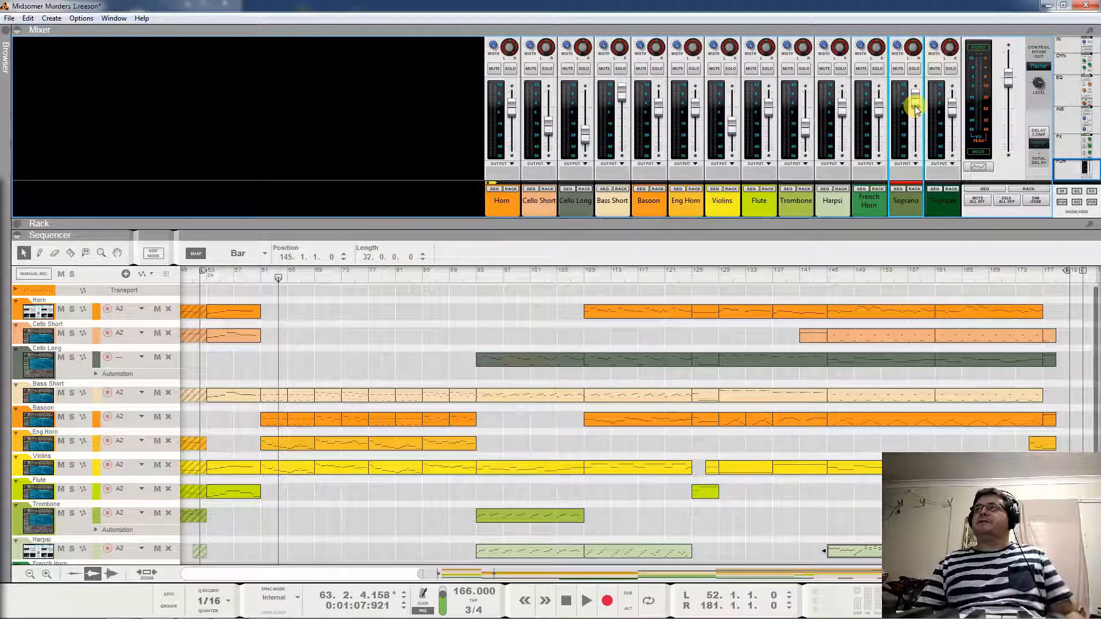
Reset the moved channel faders to their default level
{"action": "left_click", "coordinate": [793, 115]}
{"action": "left_click", "coordinate": [770, 110]}
{"action": "left_click", "coordinate": [726, 121]}
{"action": "left_click", "coordinate": [678, 116]}
{"action": "left_click", "coordinate": [656, 109]}
{"action": "left_click", "coordinate": [622, 97]}
{"action": "left_click", "coordinate": [575, 137], "text": "ctrl"}
{"action": "left_click", "coordinate": [517, 109]}
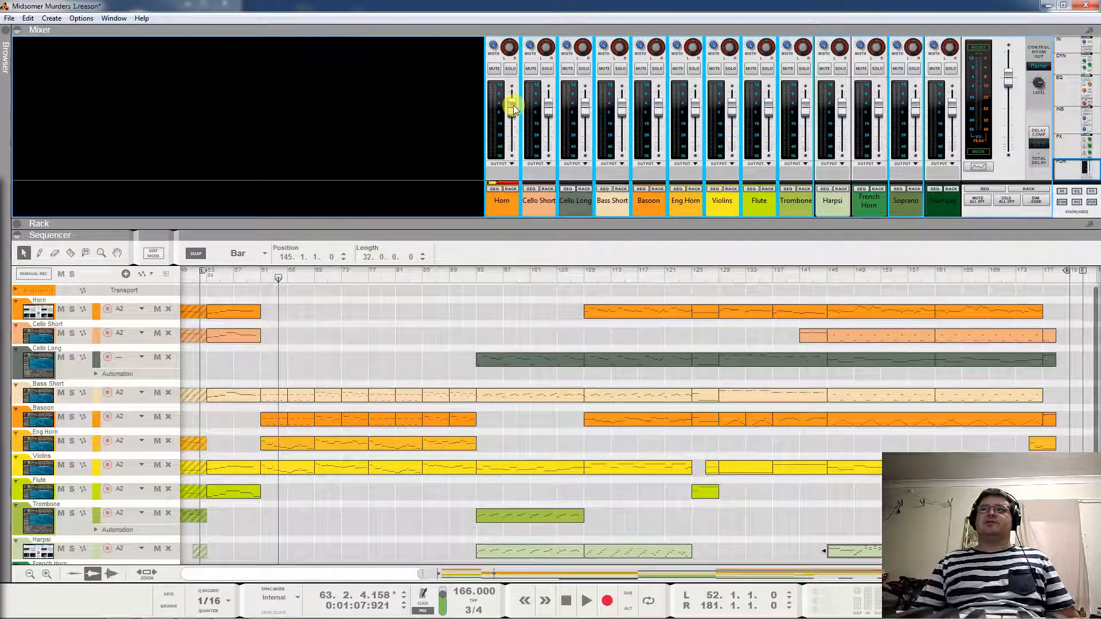
Deselect the Harpsi clip and play the full arrangement twice from bar 77 to judge the overall balance
{"action": "left_click", "coordinate": [986, 287]}
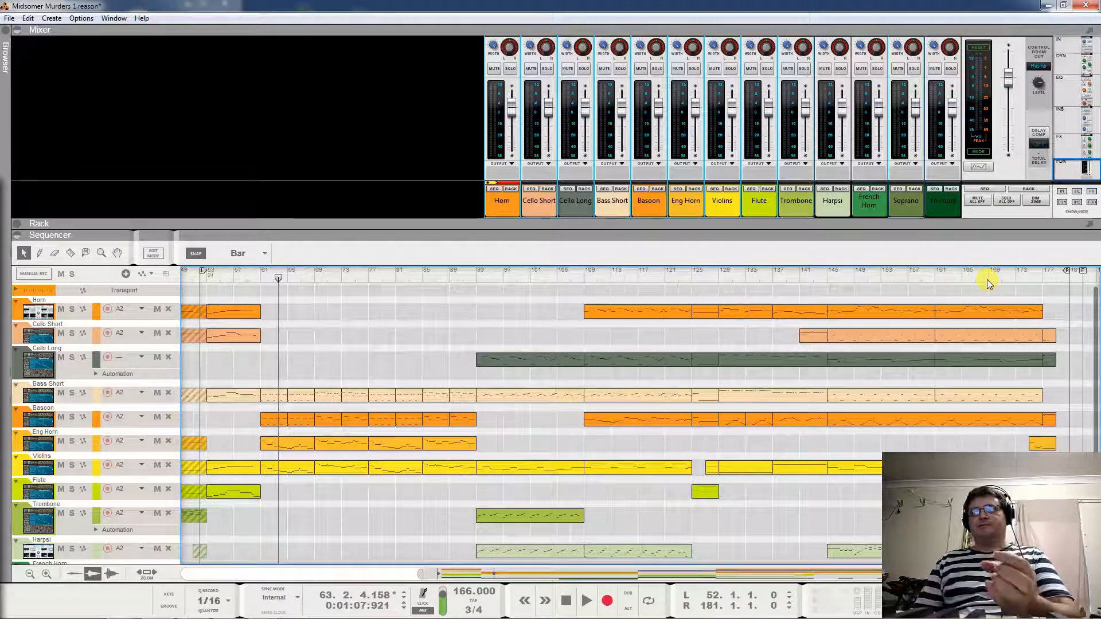
{"action": "left_click", "coordinate": [200, 281]}
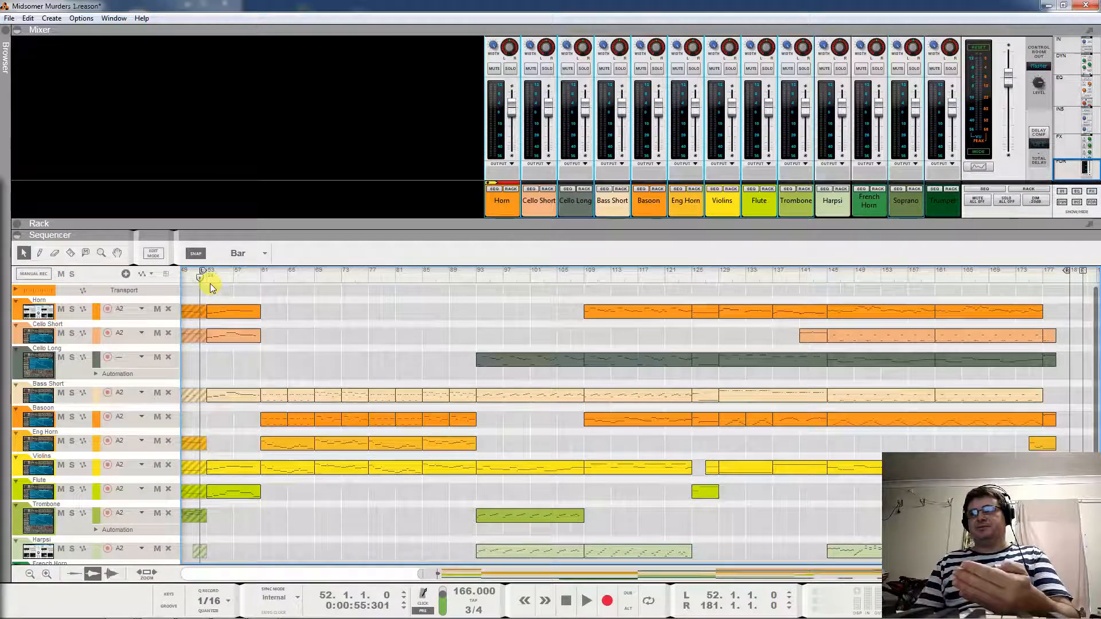
{"action": "left_click", "coordinate": [208, 275]}
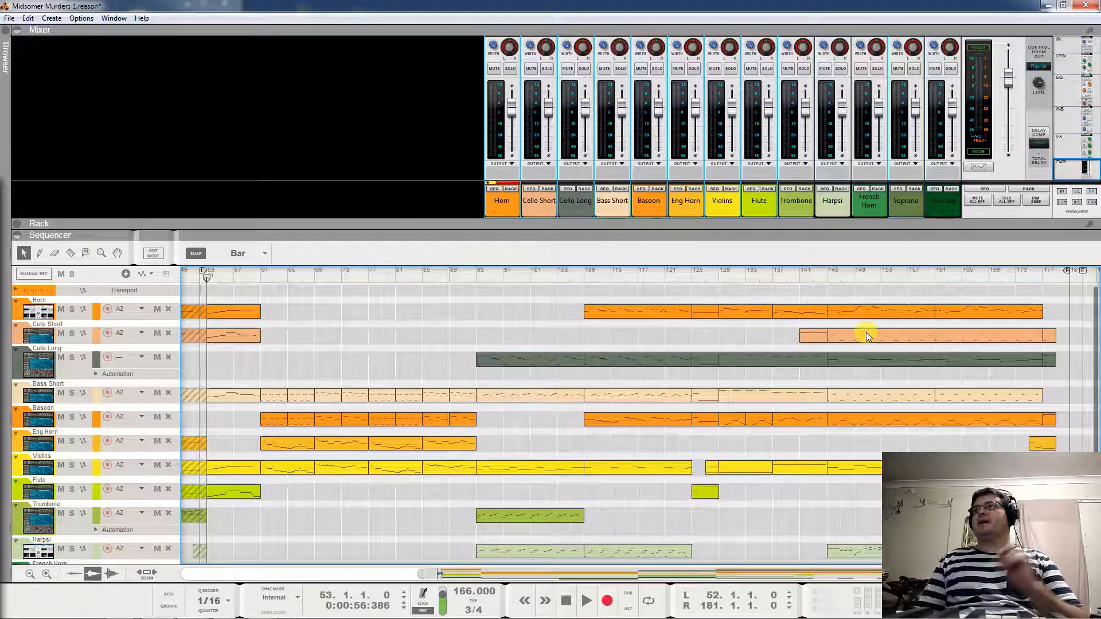
{"action": "left_click", "coordinate": [364, 279]}
{"action": "key", "text": "space"}
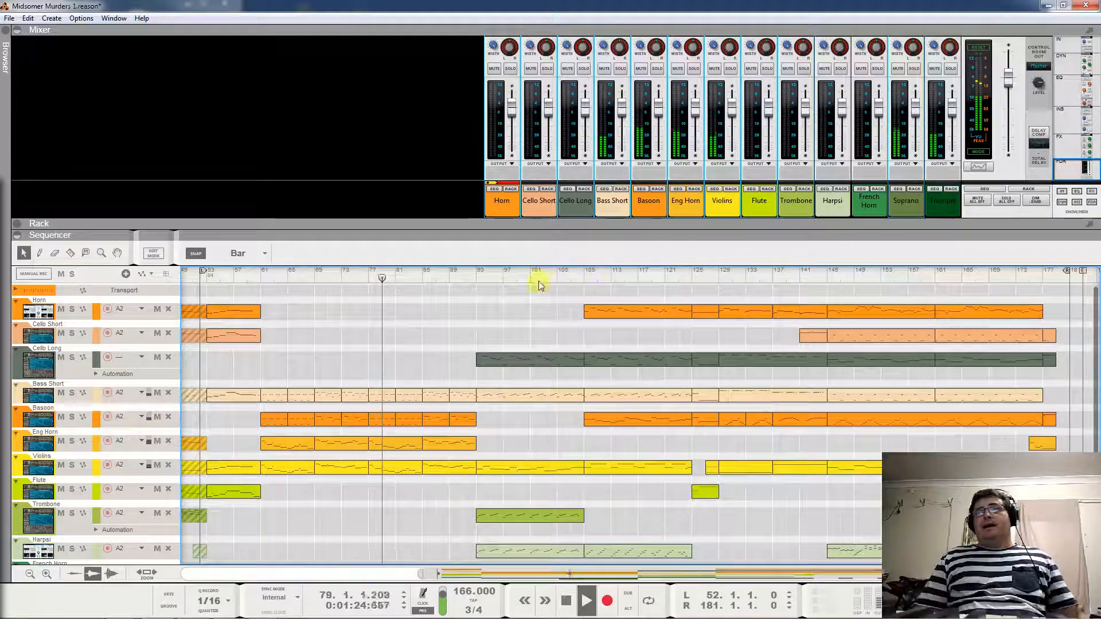
{"action": "key", "text": "space"}
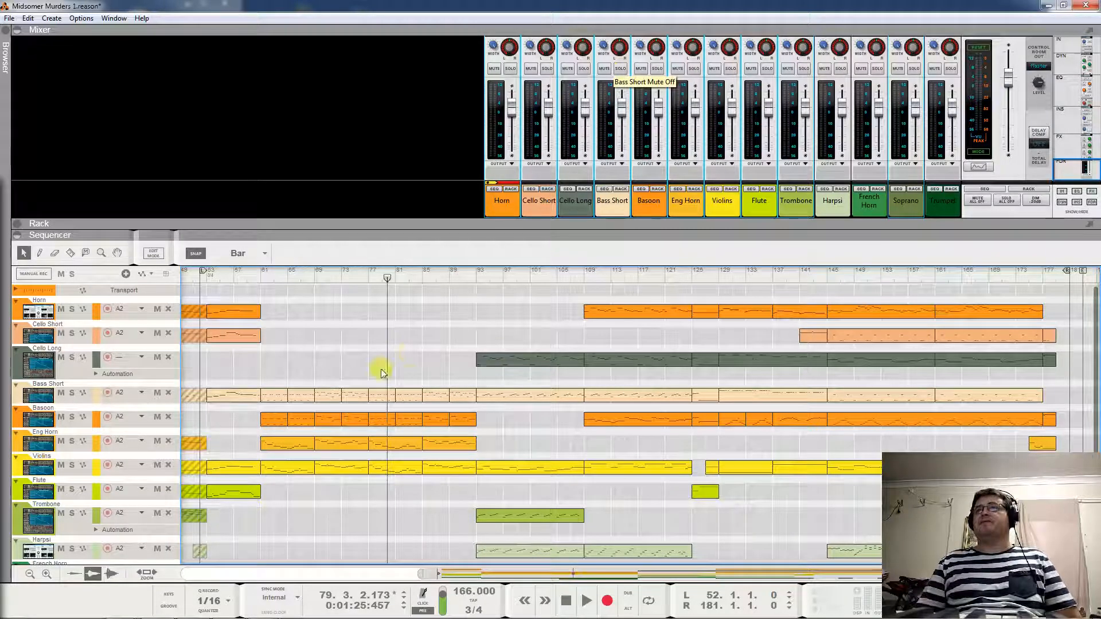
{"action": "left_click", "coordinate": [367, 272]}
{"action": "key", "text": "space"}
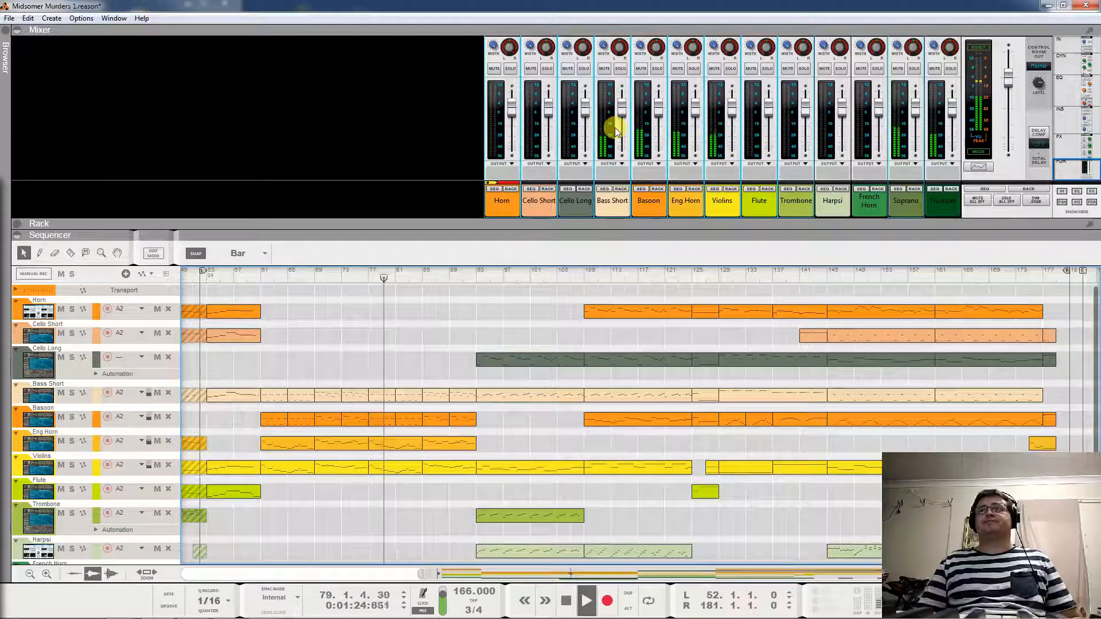
Open the Spectrum EQ, move the playback position to bar 109 and select the Horn track for analysis
{"action": "key", "text": "F2"}
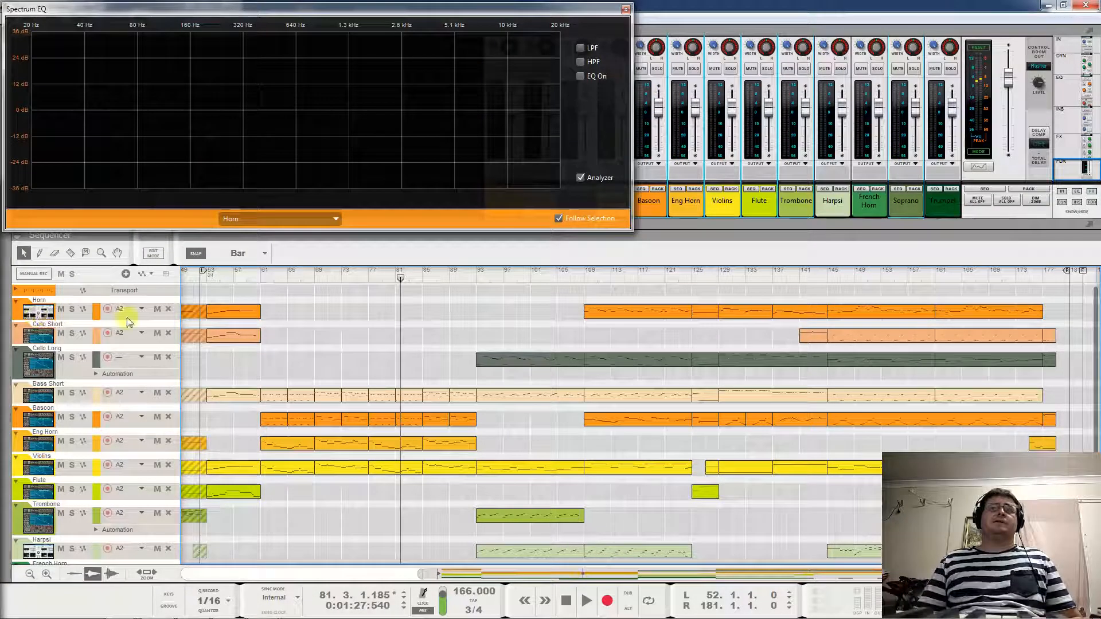
{"action": "left_click", "coordinate": [581, 280]}
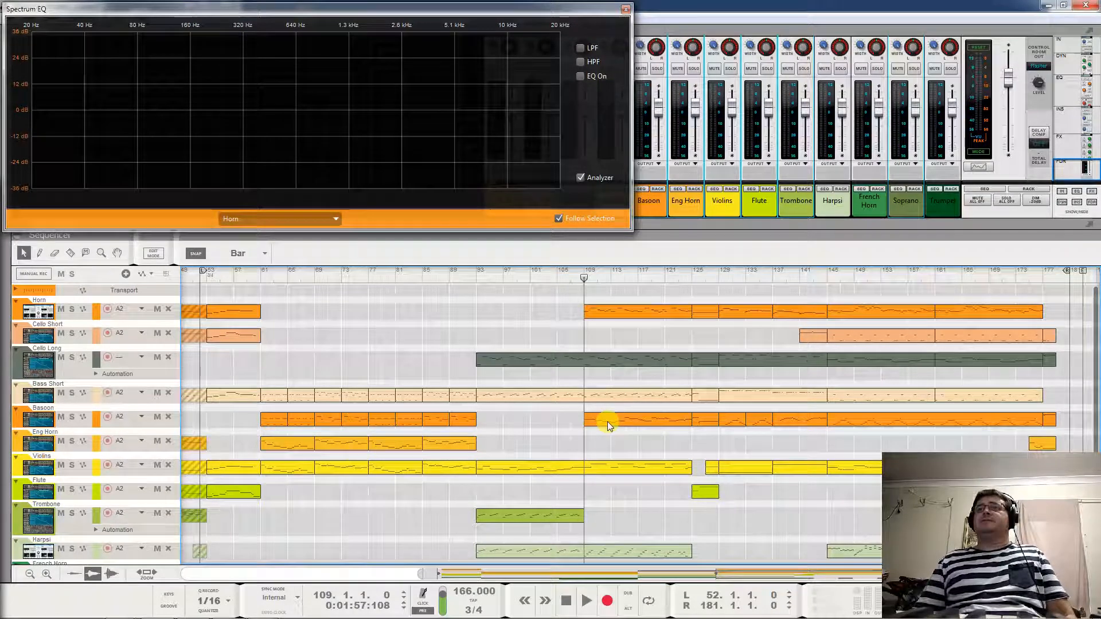
{"action": "left_click", "coordinate": [39, 312]}
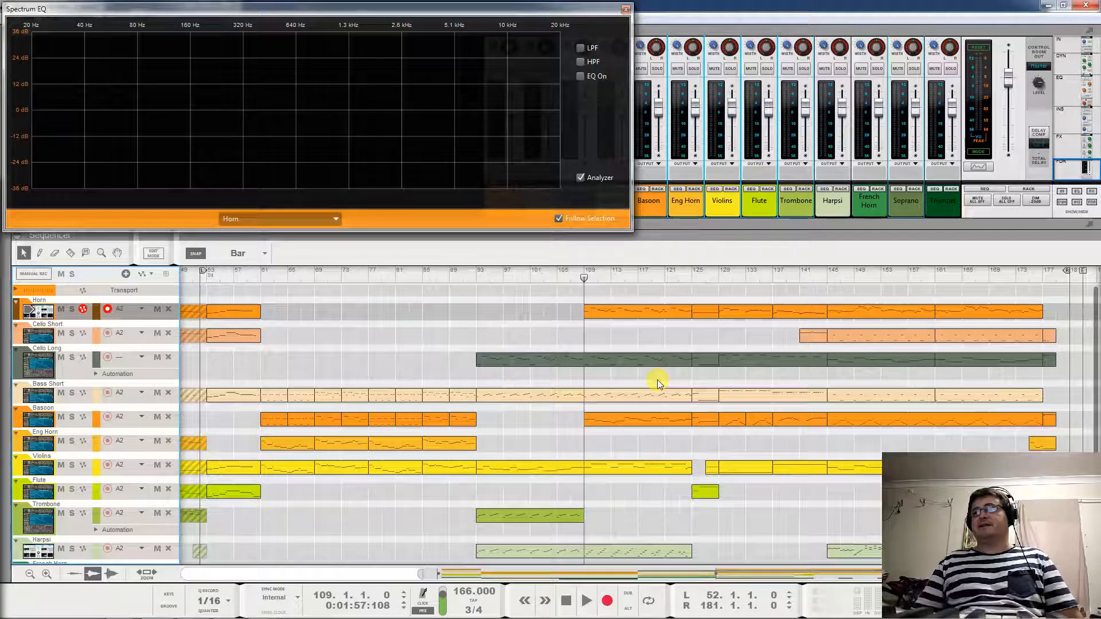
Play the arrangement from bars 109 and 146, turn on the Horn's EQ and set only its high-pass filter to about 84.5 Hz
{"action": "key", "text": "space"}
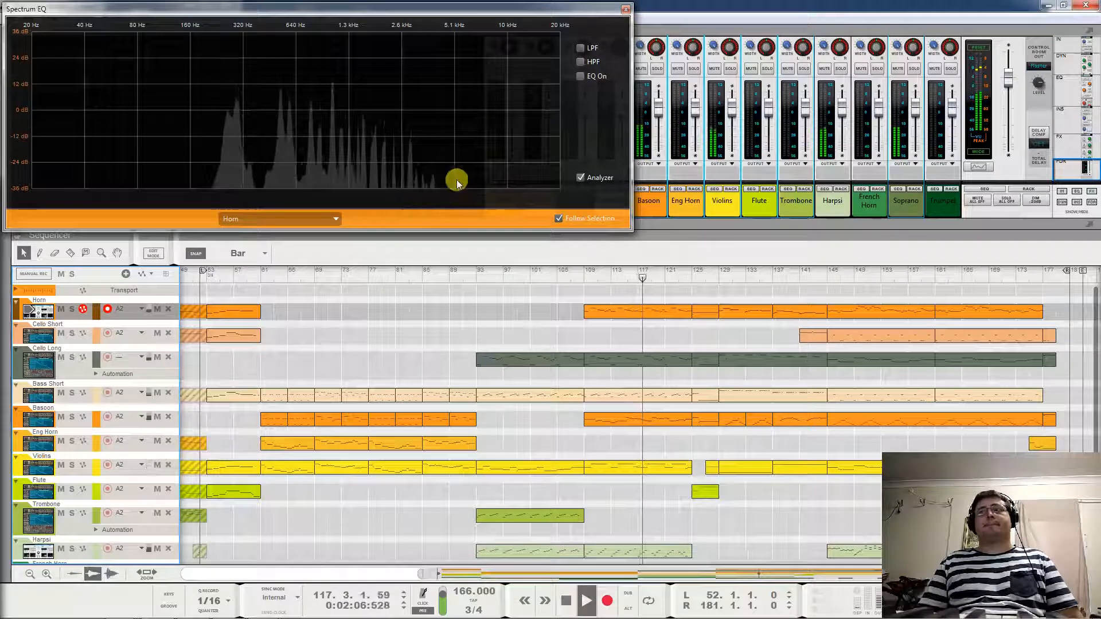
{"action": "left_click", "coordinate": [836, 277]}
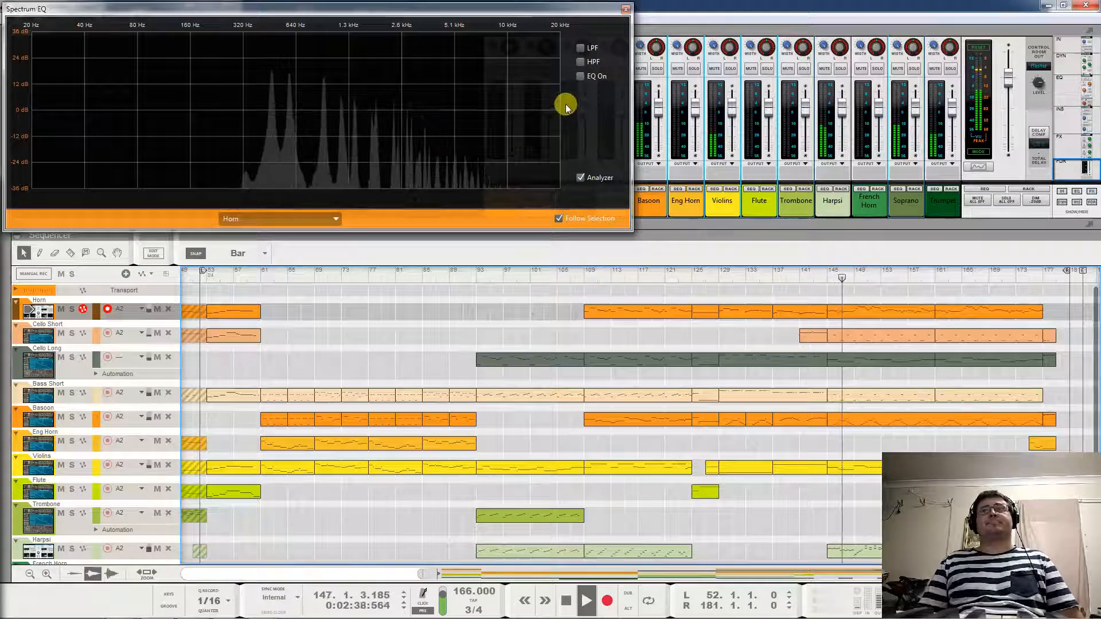
{"action": "left_click", "coordinate": [582, 78]}
{"action": "left_click", "coordinate": [582, 49]}
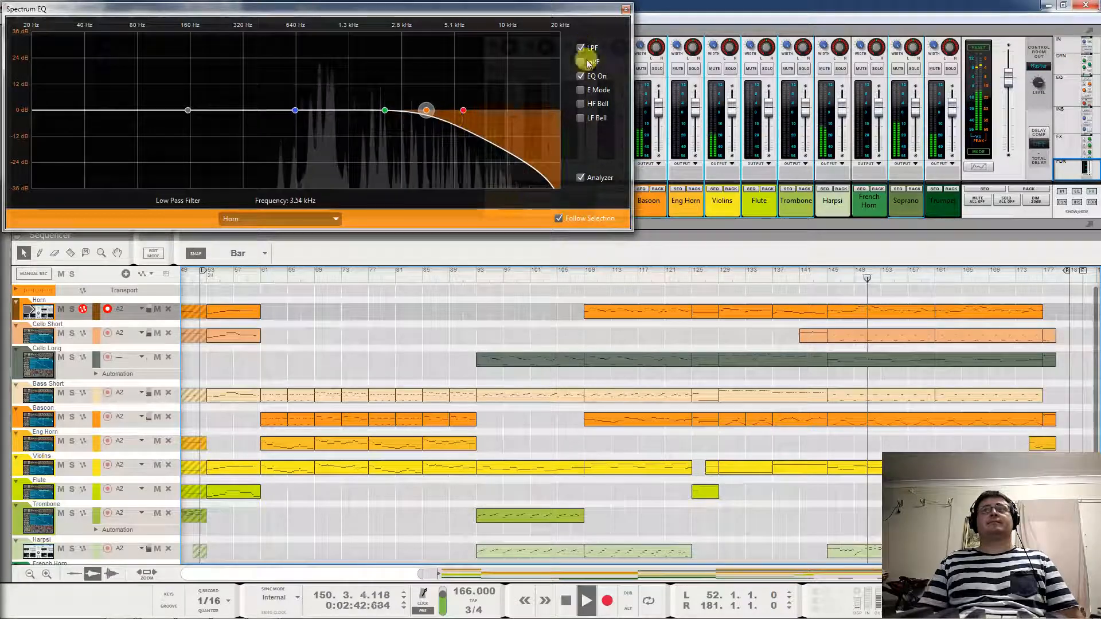
{"action": "left_click", "coordinate": [581, 61]}
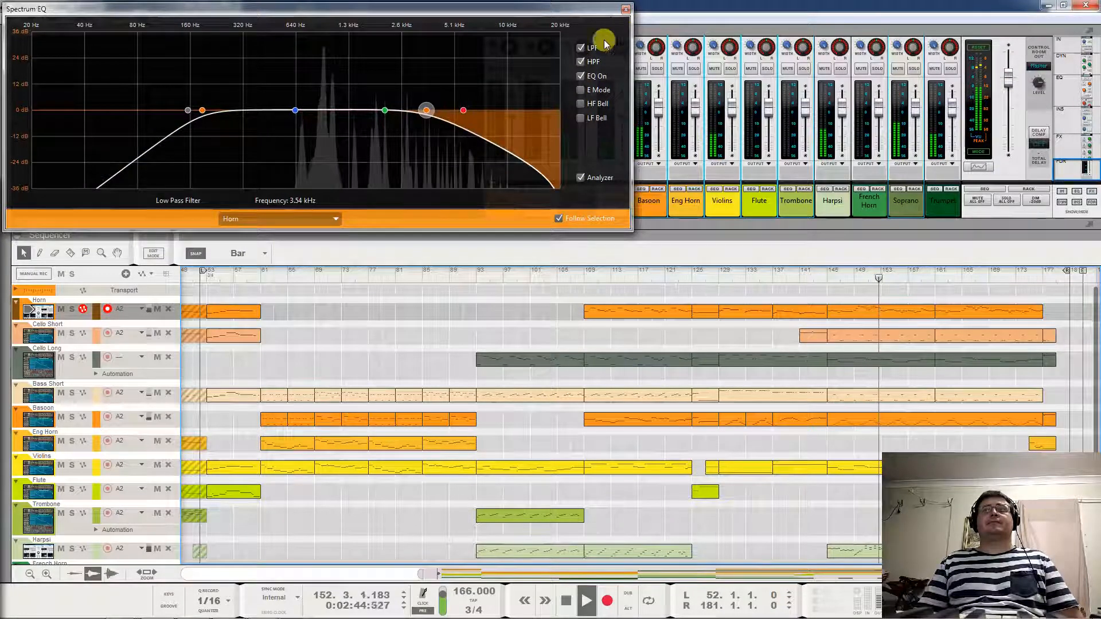
{"action": "left_click", "coordinate": [581, 47]}
{"action": "mouse_move", "coordinate": [201, 109]}
{"action": "left_mouse_down"}
{"action": "mouse_move", "coordinate": [250, 119]}
{"action": "mouse_move", "coordinate": [110, 135]}
{"action": "mouse_move", "coordinate": [54, 163]}
{"action": "mouse_move", "coordinate": [158, 169]}
{"action": "mouse_move", "coordinate": [143, 175]}
{"action": "left_mouse_up"}
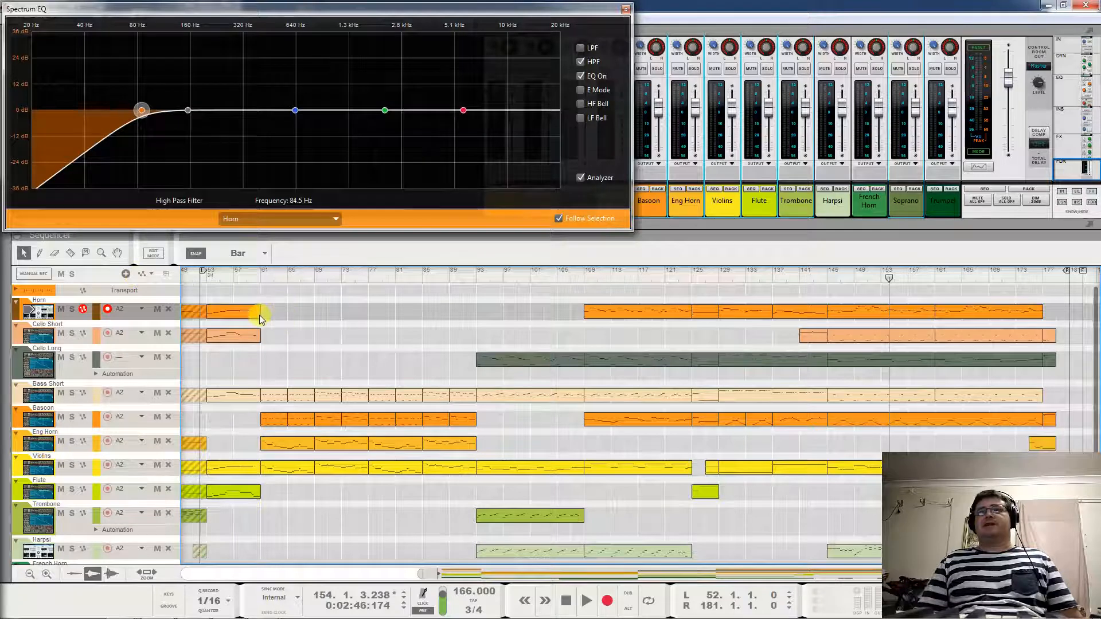
Examine the Horn's notes in the clip editor and play its lowest passage before bar 145 to compare the spectrum with the filter
{"action": "double_click", "coordinate": [687, 312]}
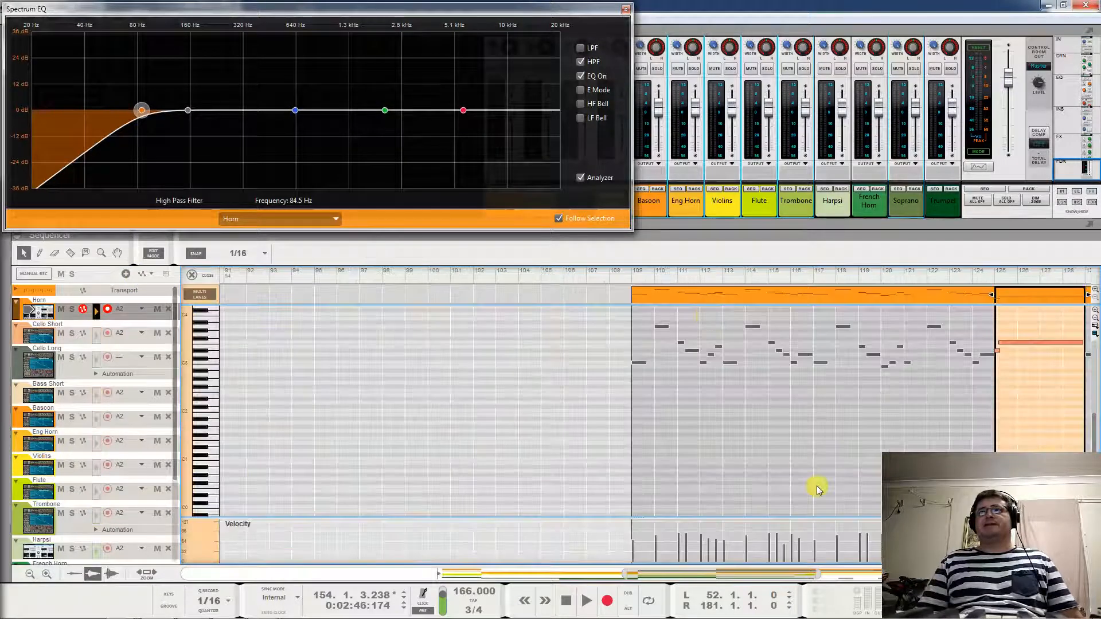
{"action": "left_click_drag", "start_coordinate": [625, 573], "coordinate": [185, 574]}
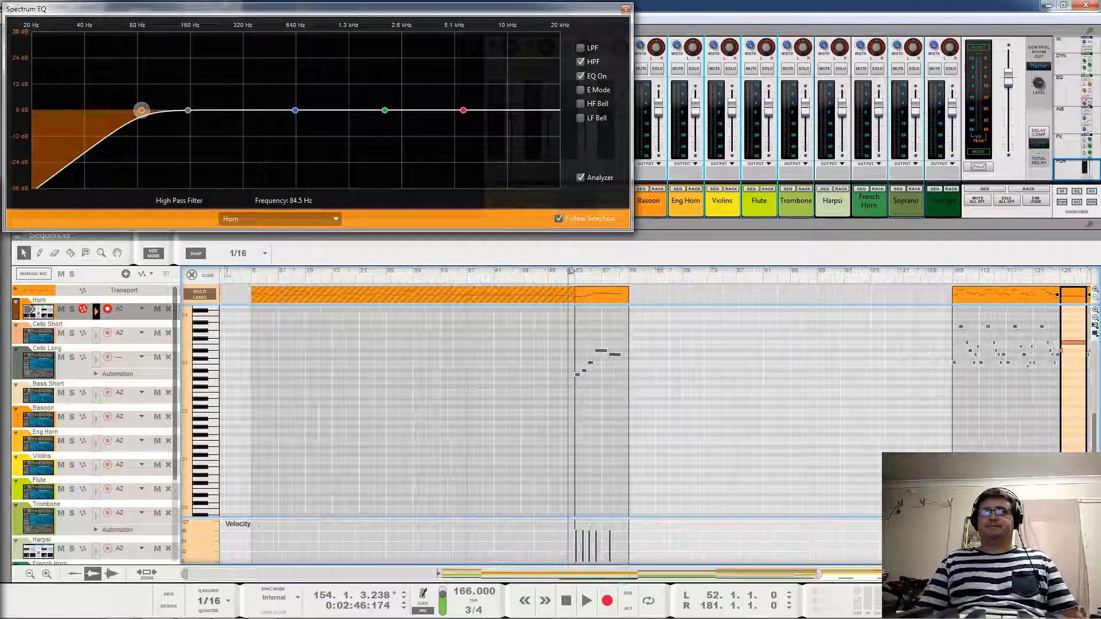
{"action": "left_click_drag", "start_coordinate": [266, 571], "coordinate": [778, 614]}
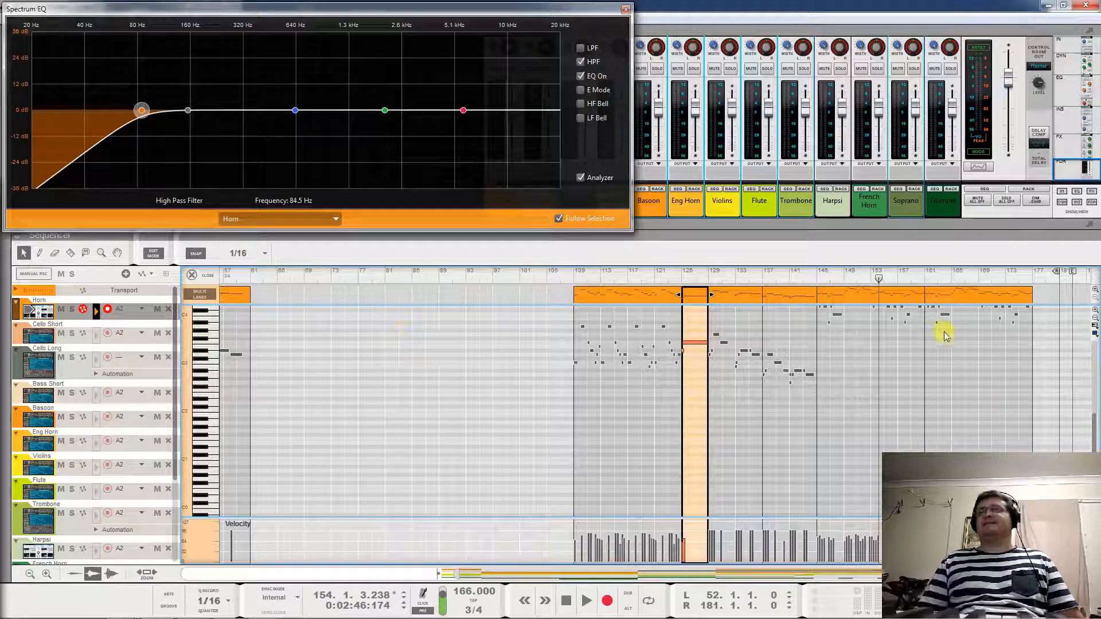
{"action": "left_click", "coordinate": [781, 277]}
{"action": "key", "text": "space"}
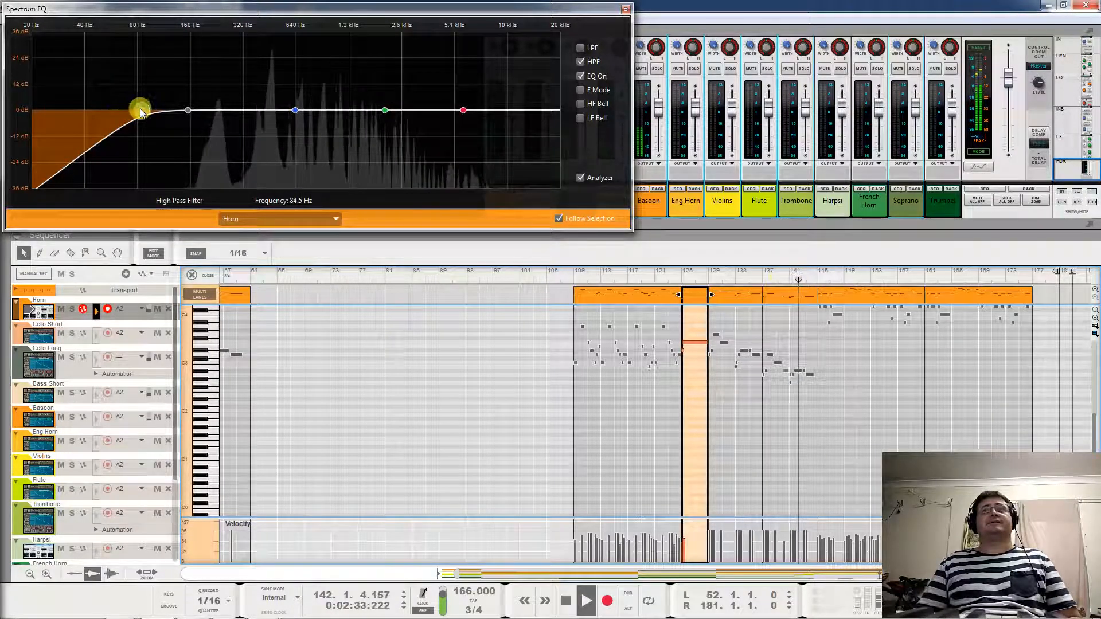
{"action": "key", "text": "space"}
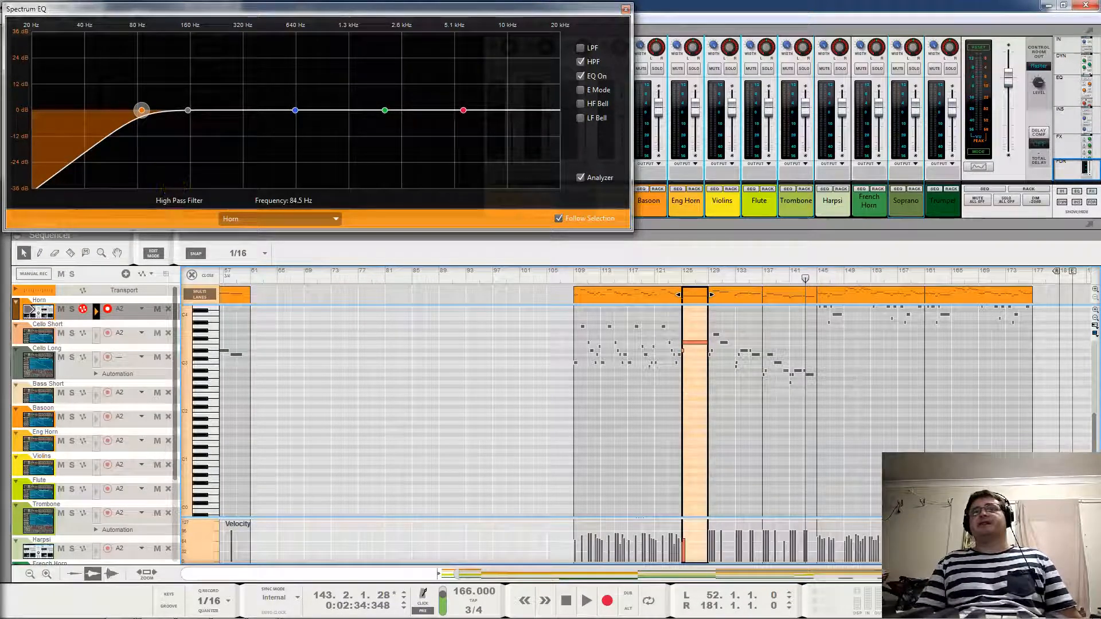
Try the Horn's high-pass filter at about 232.5 Hz and lower it to between 80 and 160 Hz during playback from bar 136
{"action": "left_click_drag", "start_coordinate": [141, 110], "coordinate": [220, 150]}
{"action": "left_click", "coordinate": [759, 275]}
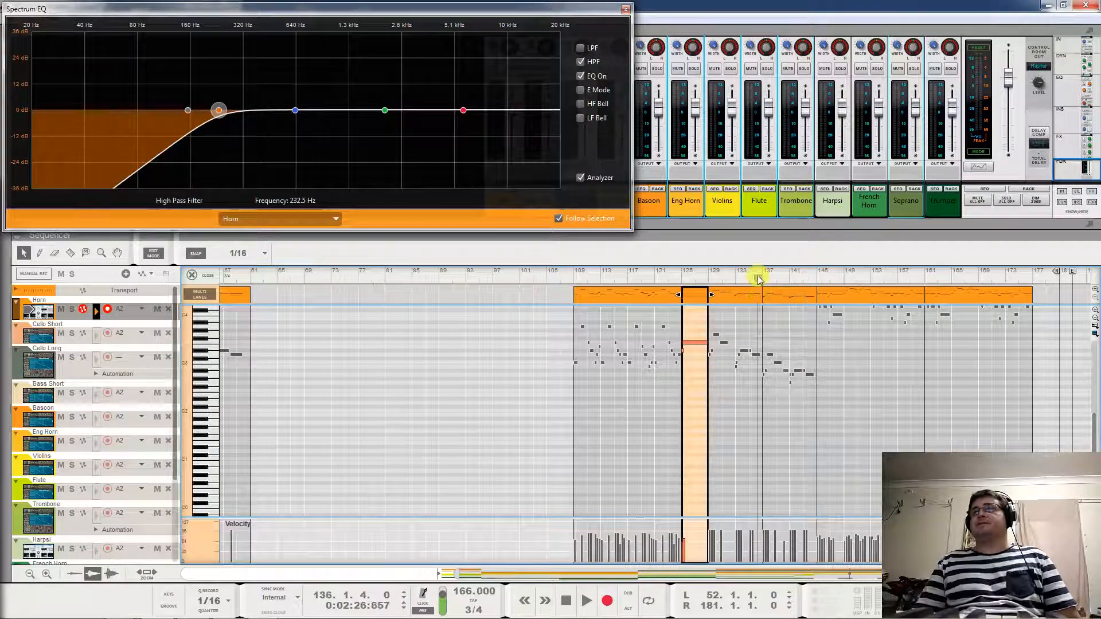
{"action": "key", "text": "space"}
{"action": "left_click_drag", "start_coordinate": [218, 110], "coordinate": [158, 116]}
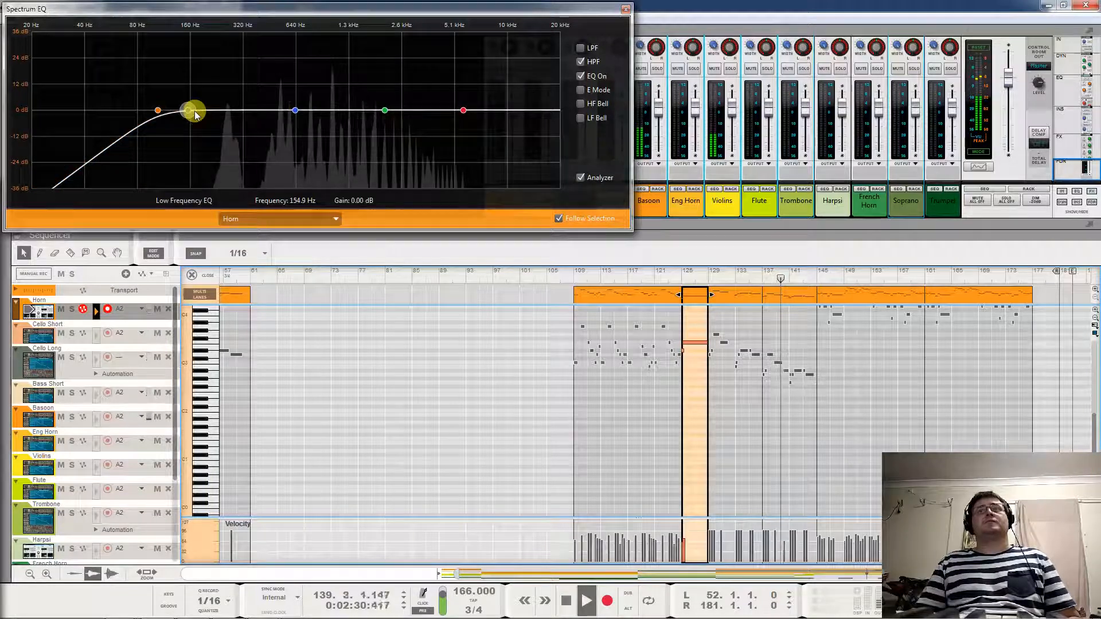
{"action": "left_click", "coordinate": [295, 110]}
{"action": "key", "text": "space"}
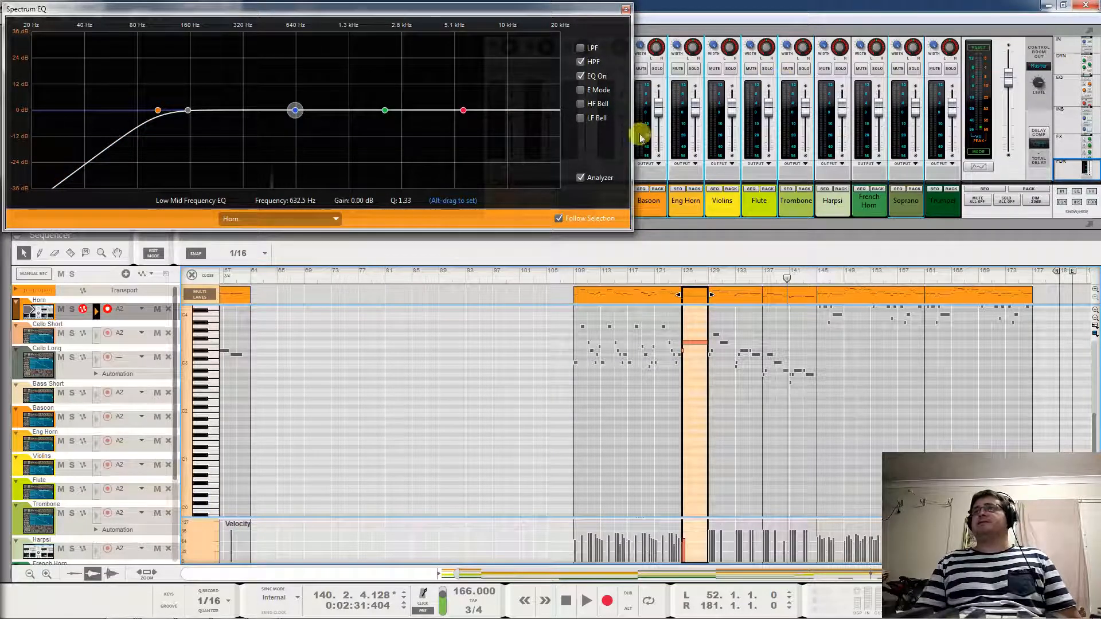
Solo the Horn, play it from bar 145 to view its spectrum and return to the full arrangement view
{"action": "left_click", "coordinate": [71, 309]}
{"action": "key", "text": "ctrl+1"}
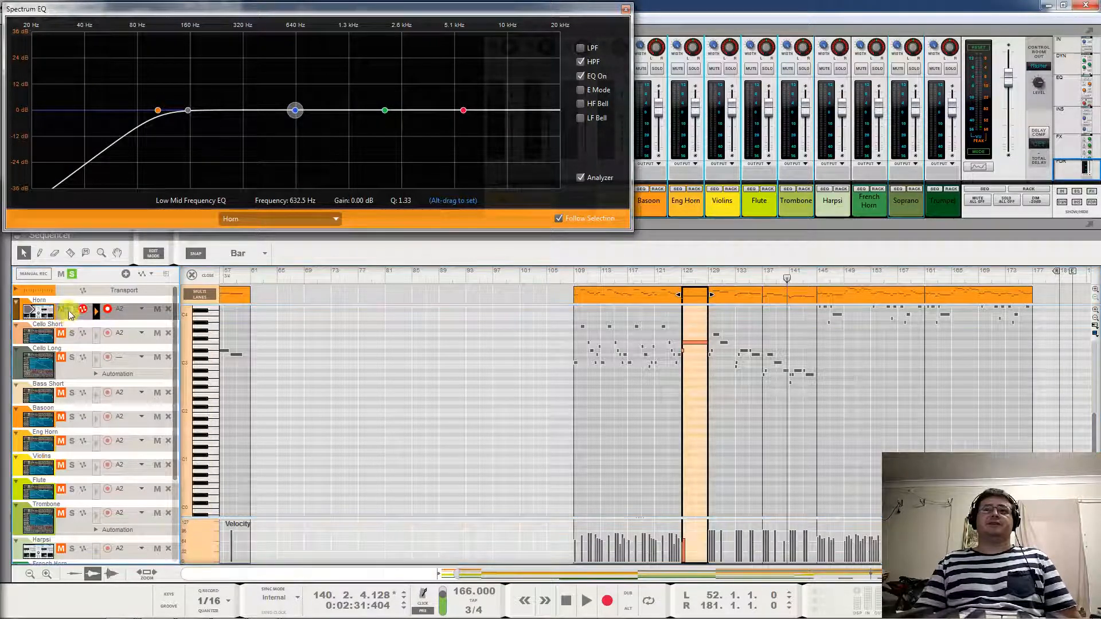
{"action": "left_click", "coordinate": [820, 276]}
{"action": "key", "text": "space"}
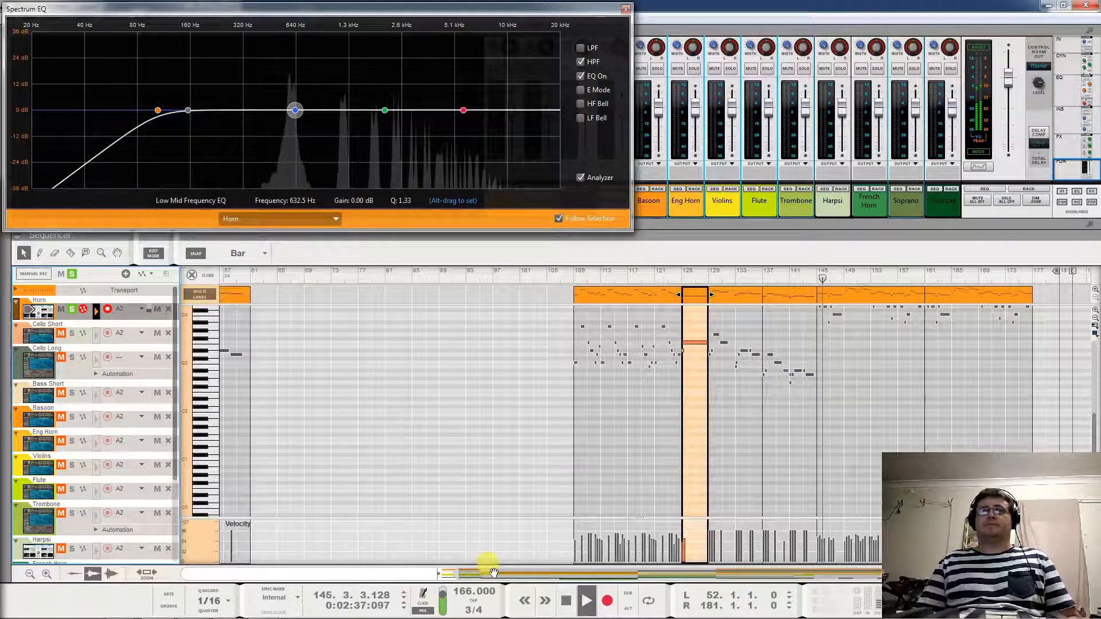
{"action": "left_click", "coordinate": [192, 276]}
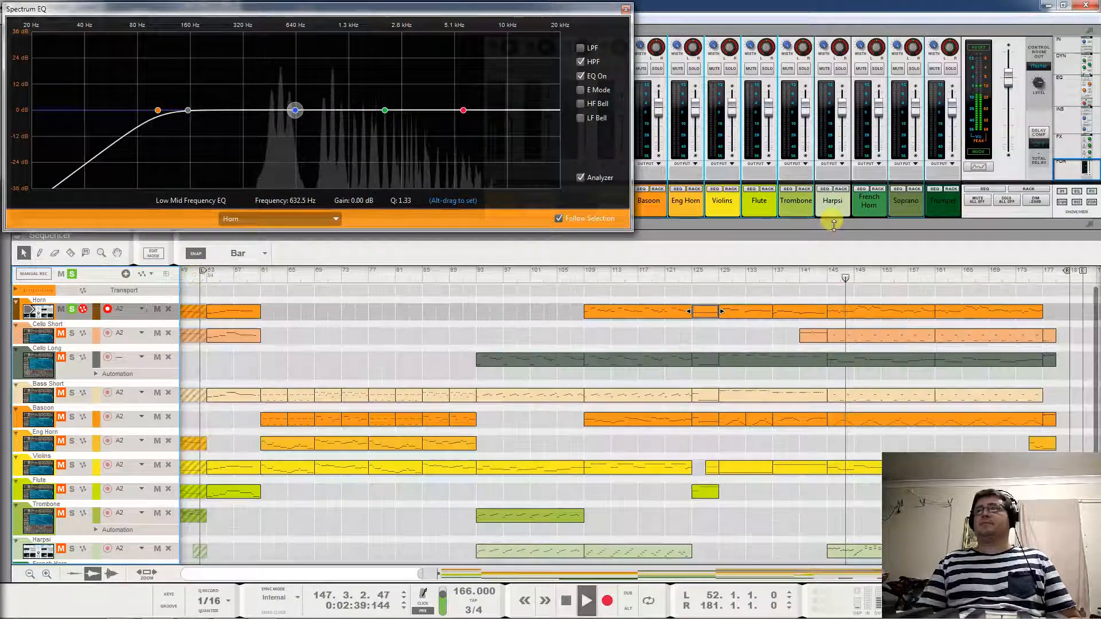
Try shaping the soloed Horn with high and low-mid boosts and a 2.86 dB high-mid cut at 2.05 kHz
{"action": "left_click", "coordinate": [464, 111]}
{"action": "left_click_drag", "start_coordinate": [465, 112], "coordinate": [505, 102]}
{"action": "left_click_drag", "start_coordinate": [514, 85], "coordinate": [517, 77]}
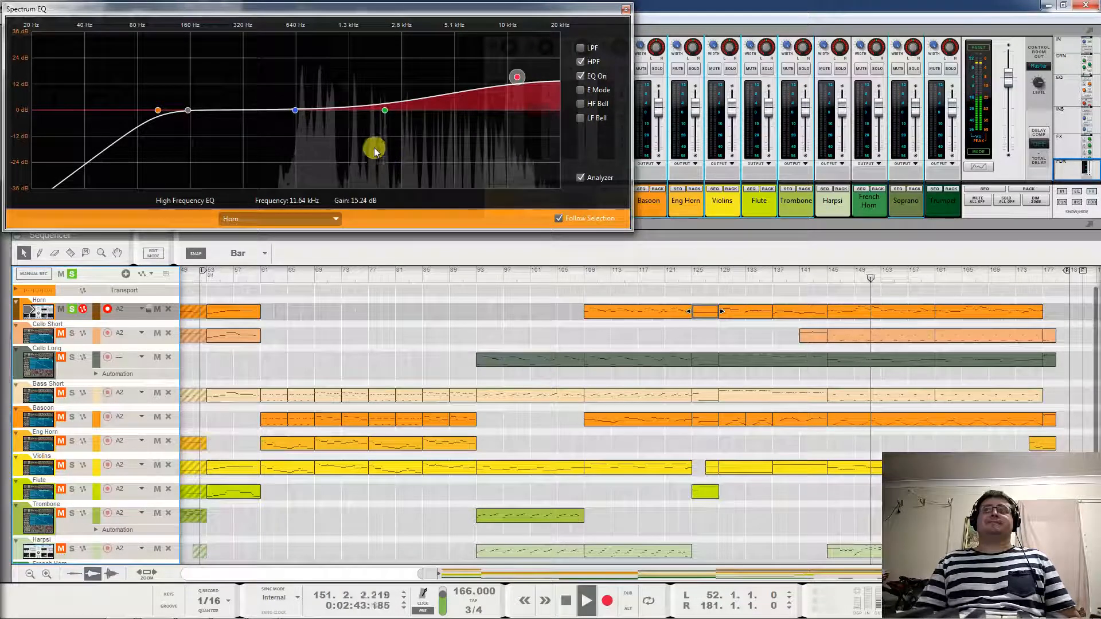
{"action": "left_click_drag", "start_coordinate": [295, 110], "coordinate": [263, 101]}
{"action": "left_click_drag", "start_coordinate": [512, 84], "coordinate": [515, 86]}
{"action": "left_click", "coordinate": [386, 109]}
{"action": "left_click_drag", "start_coordinate": [395, 109], "coordinate": [383, 118]}
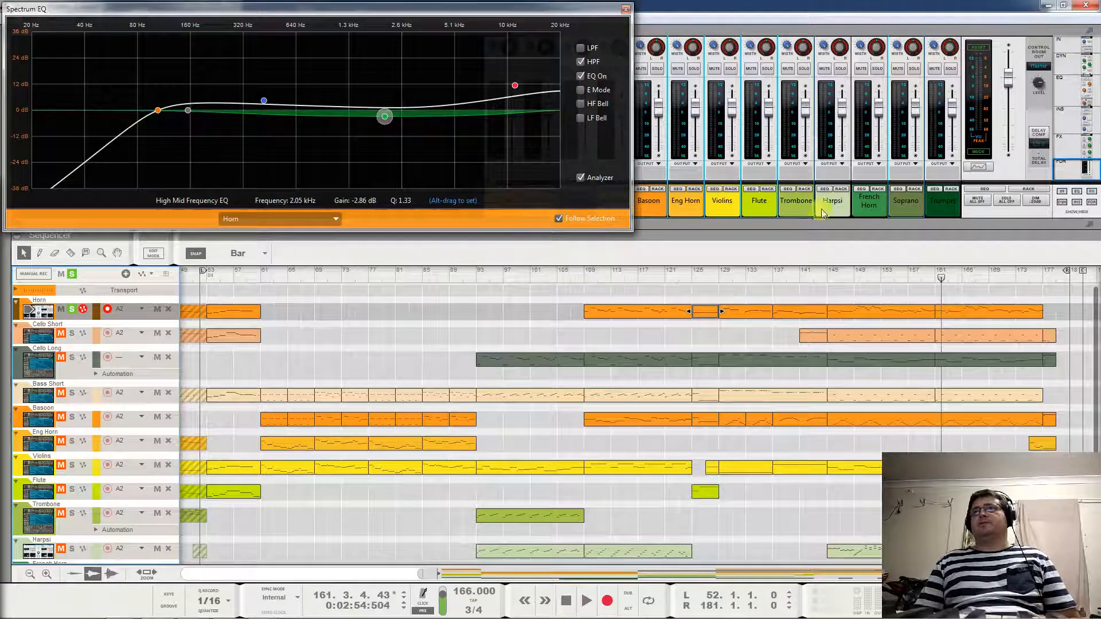
Play the equalised Horn from bar 146 in solo and turn its solo off to hear it with the other instruments
{"action": "left_click", "coordinate": [834, 275]}
{"action": "key", "text": "space"}
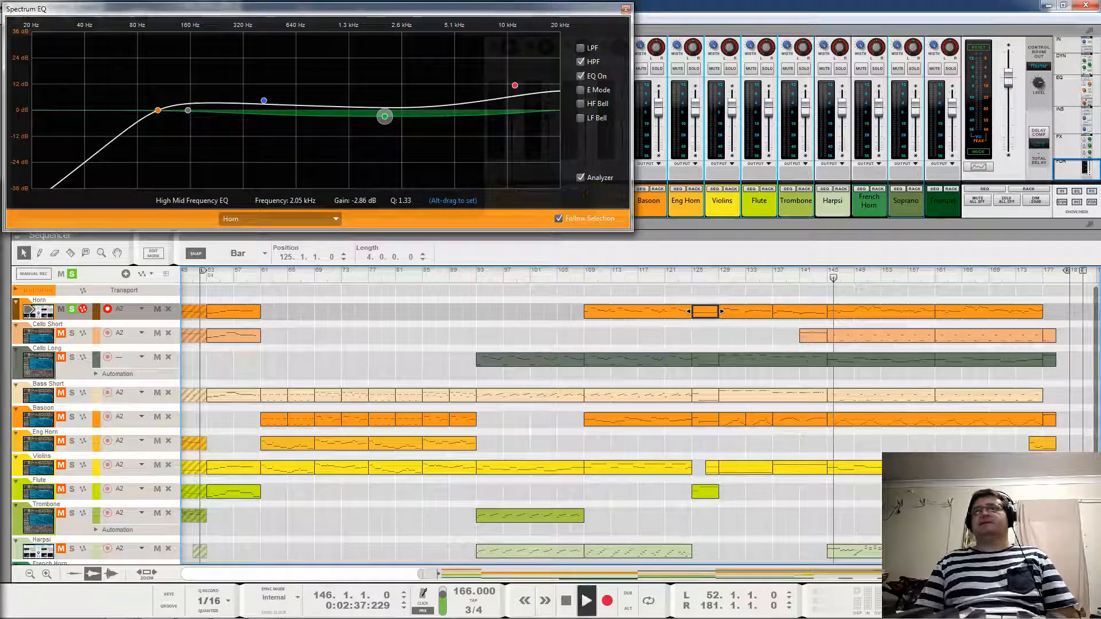
{"action": "left_click", "coordinate": [70, 310]}
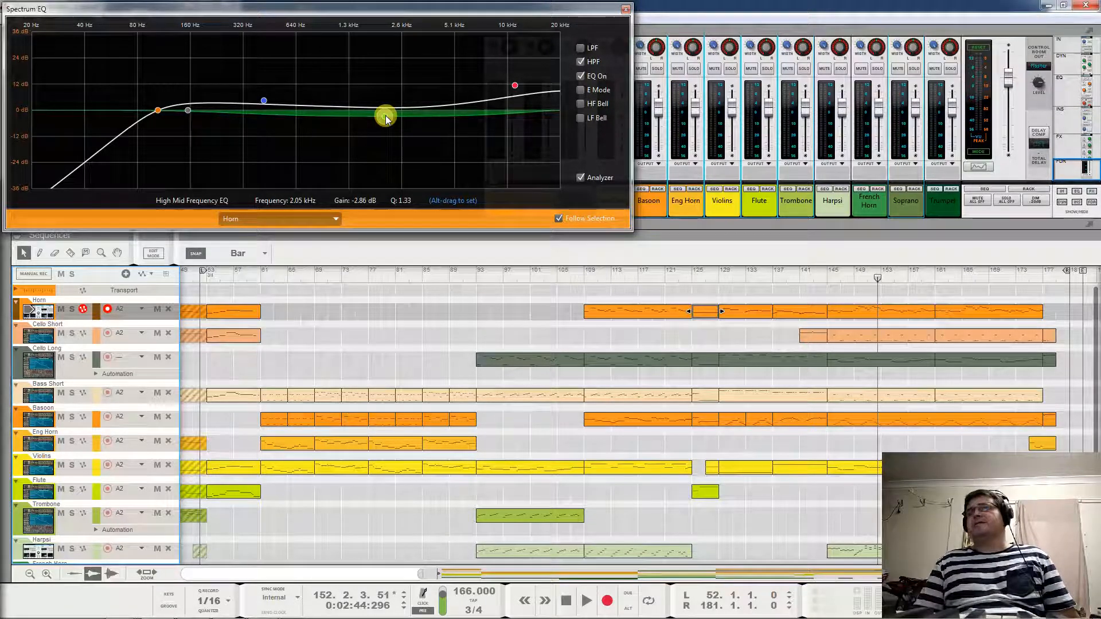
Reset the Horn's high-mid, low-mid and high band gains to 0 dB and lower its high-pass filter to about 56.5 Hz
{"action": "left_click", "coordinate": [384, 115], "text": "ctrl"}
{"action": "left_click", "coordinate": [265, 103], "text": "ctrl"}
{"action": "left_click", "coordinate": [515, 93], "text": "ctrl"}
{"action": "left_click_drag", "start_coordinate": [158, 109], "coordinate": [112, 119]}
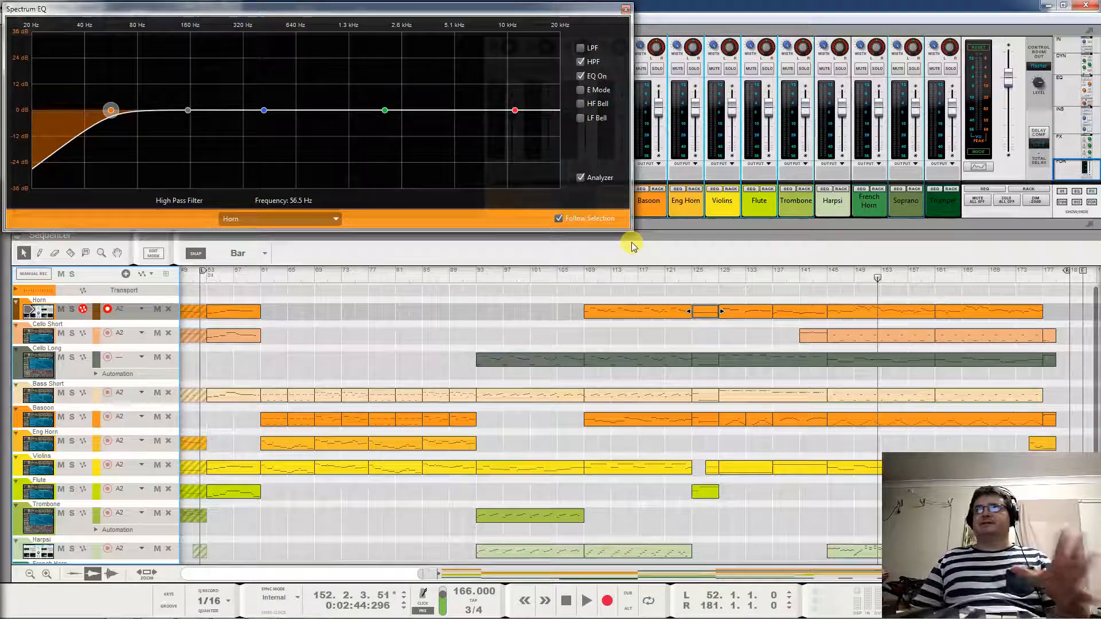
Try exaggerated Horn boosts of 20 dB at 175.5 Hz and 13.65 dB at 13.21 kHz, and reset both gains
{"action": "left_click_drag", "start_coordinate": [188, 110], "coordinate": [201, 8]}
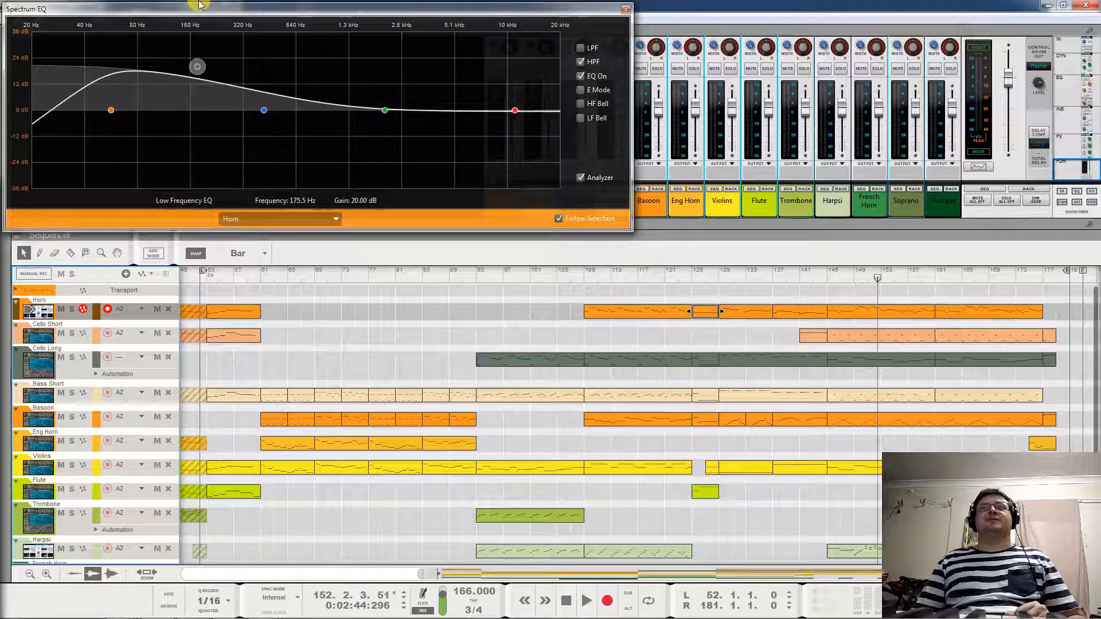
{"action": "left_click", "coordinate": [384, 110]}
{"action": "left_click_drag", "start_coordinate": [518, 110], "coordinate": [526, 83]}
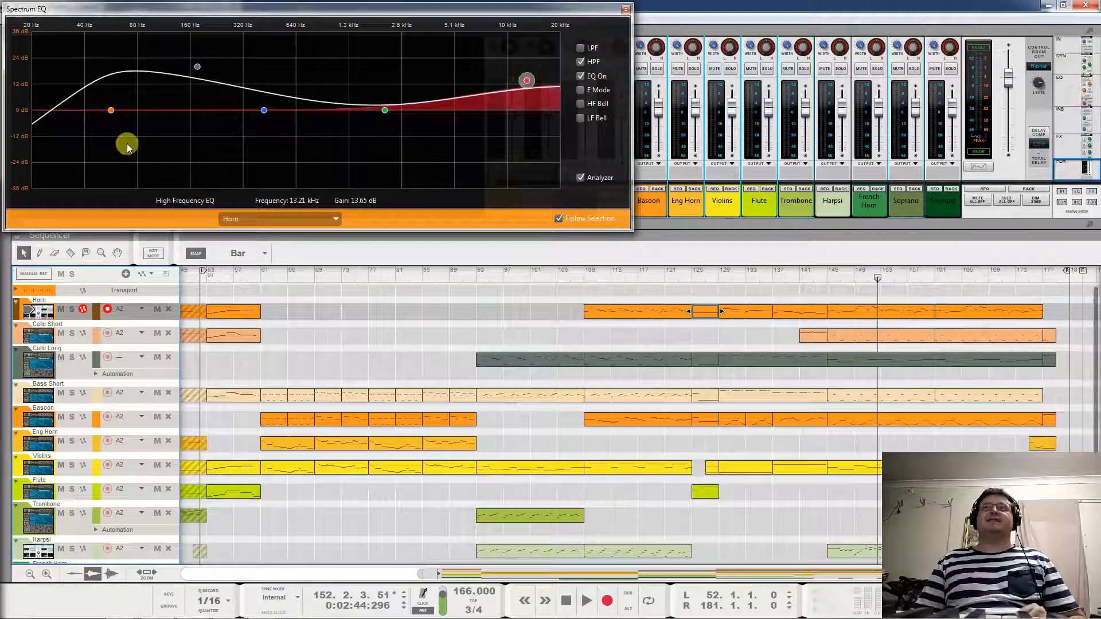
{"action": "left_click", "coordinate": [197, 67]}
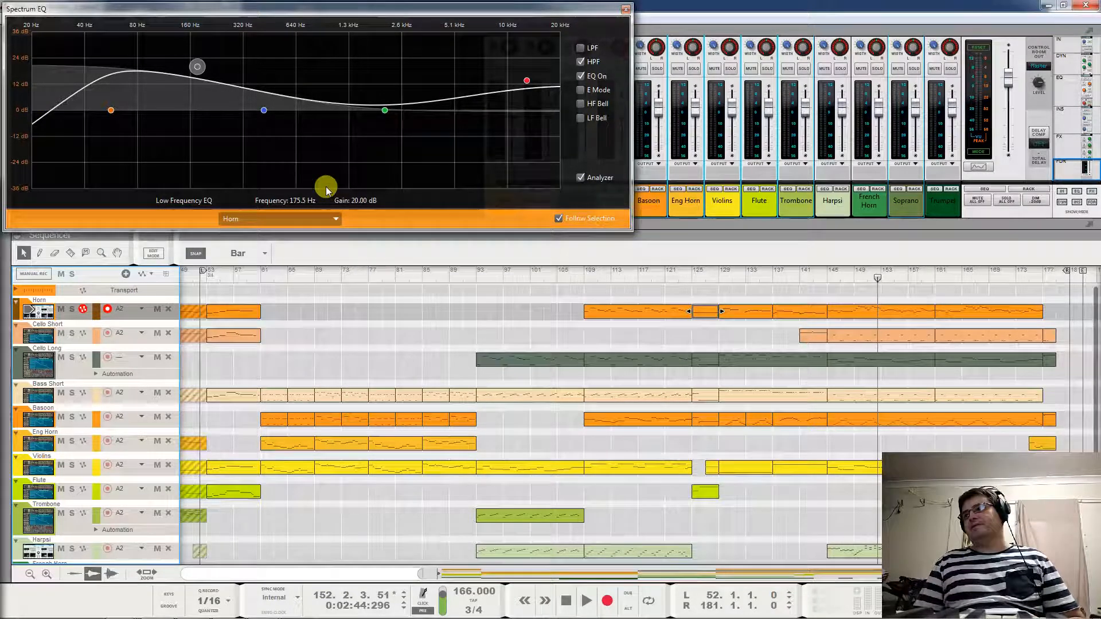
{"action": "left_click", "coordinate": [196, 67], "text": "ctrl"}
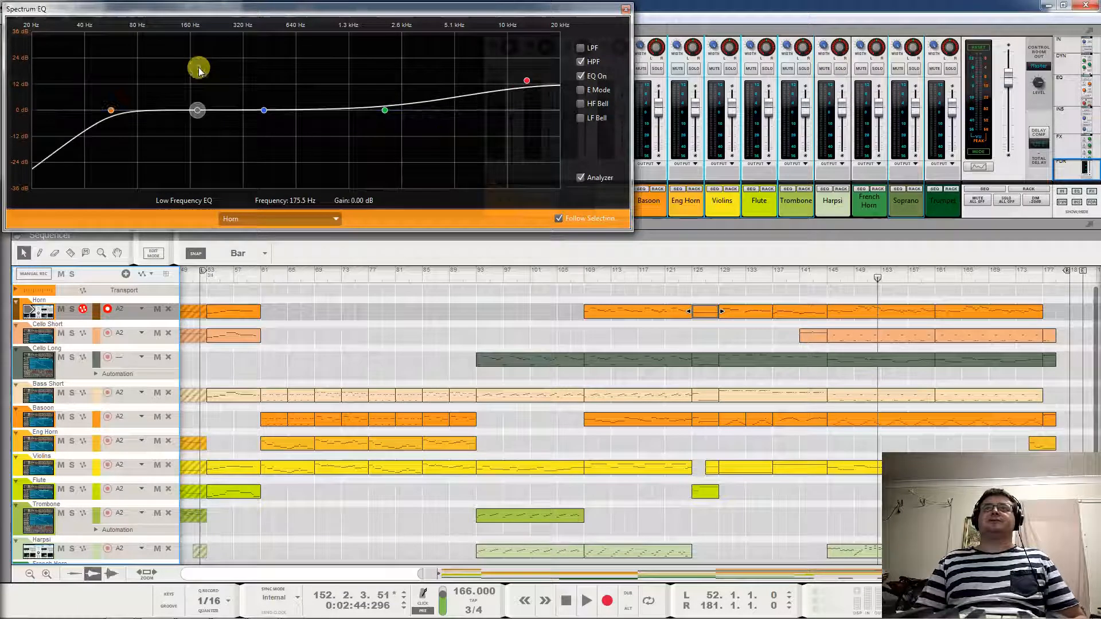
{"action": "left_click", "coordinate": [524, 81], "text": "ctrl"}
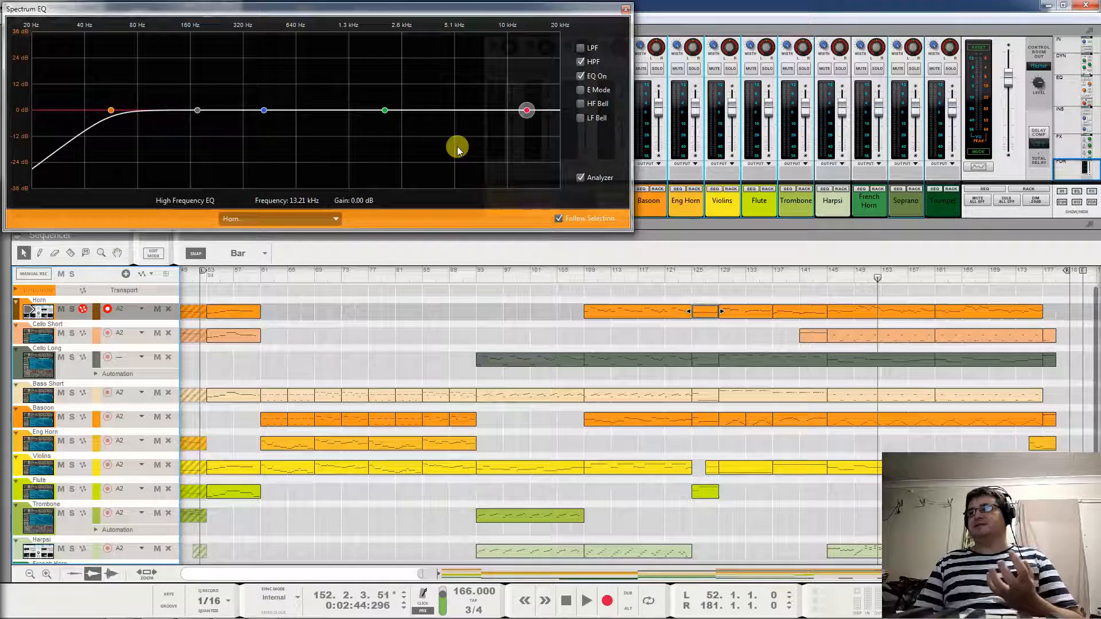
Boost the Horn's high band by about 5.4 dB at 12.96 kHz during playback and audition it from bars 108 and 53
{"action": "left_click", "coordinate": [263, 110]}
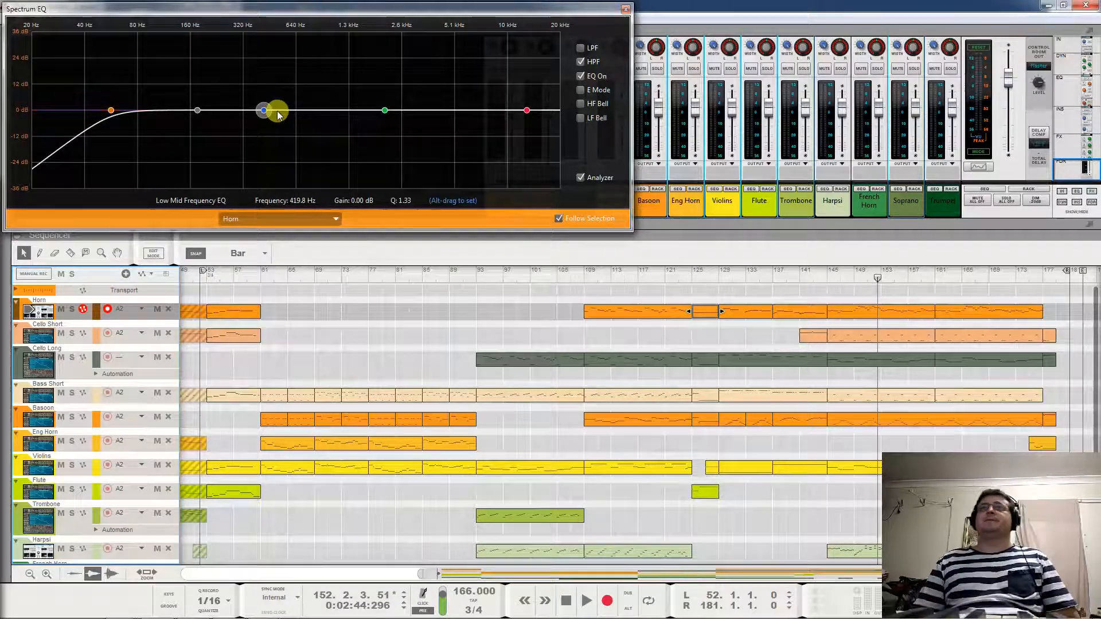
{"action": "key", "text": "space"}
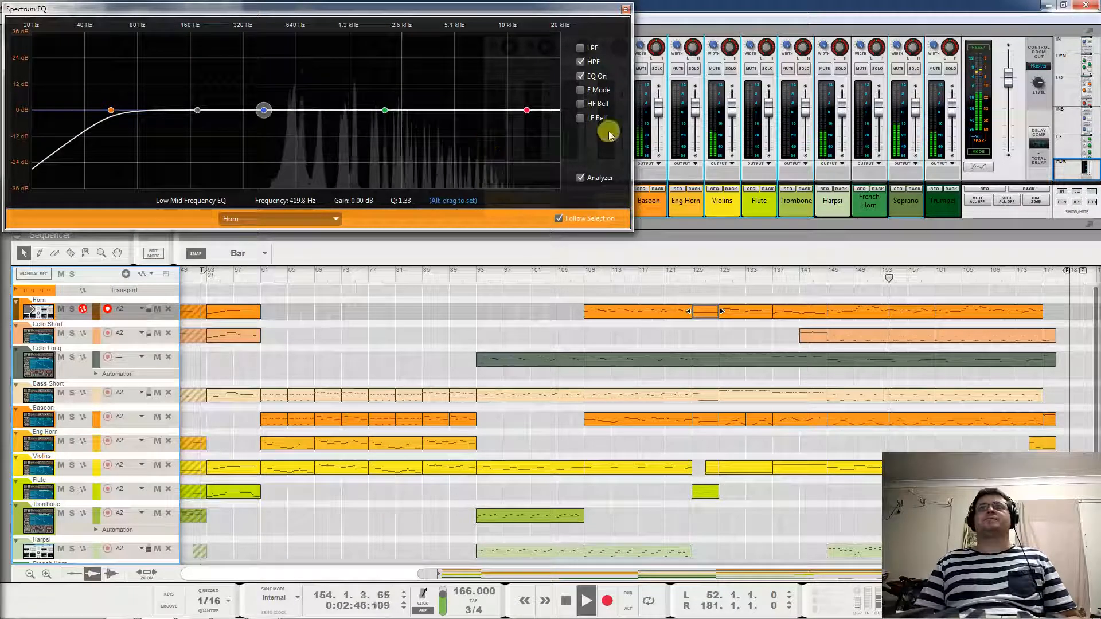
{"action": "left_click", "coordinate": [527, 110]}
{"action": "mouse_move", "coordinate": [528, 114]}
{"action": "left_mouse_down"}
{"action": "mouse_move", "coordinate": [493, 103]}
{"action": "mouse_move", "coordinate": [536, 99]}
{"action": "mouse_move", "coordinate": [544, 78]}
{"action": "mouse_move", "coordinate": [514, 40]}
{"action": "mouse_move", "coordinate": [526, 100]}
{"action": "left_mouse_up"}
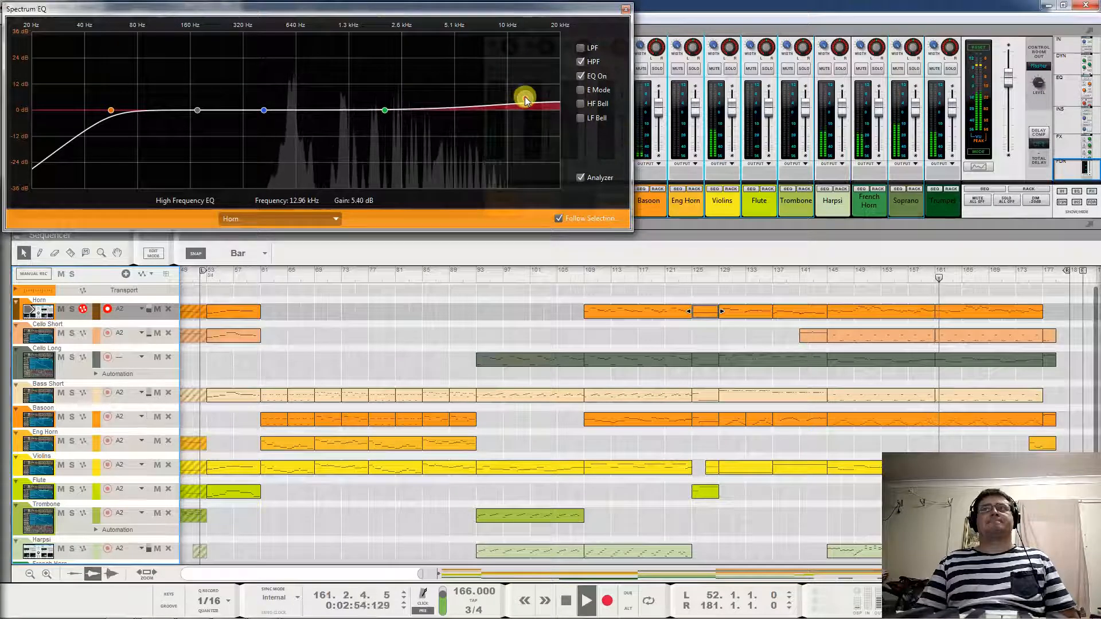
{"action": "left_click", "coordinate": [573, 274]}
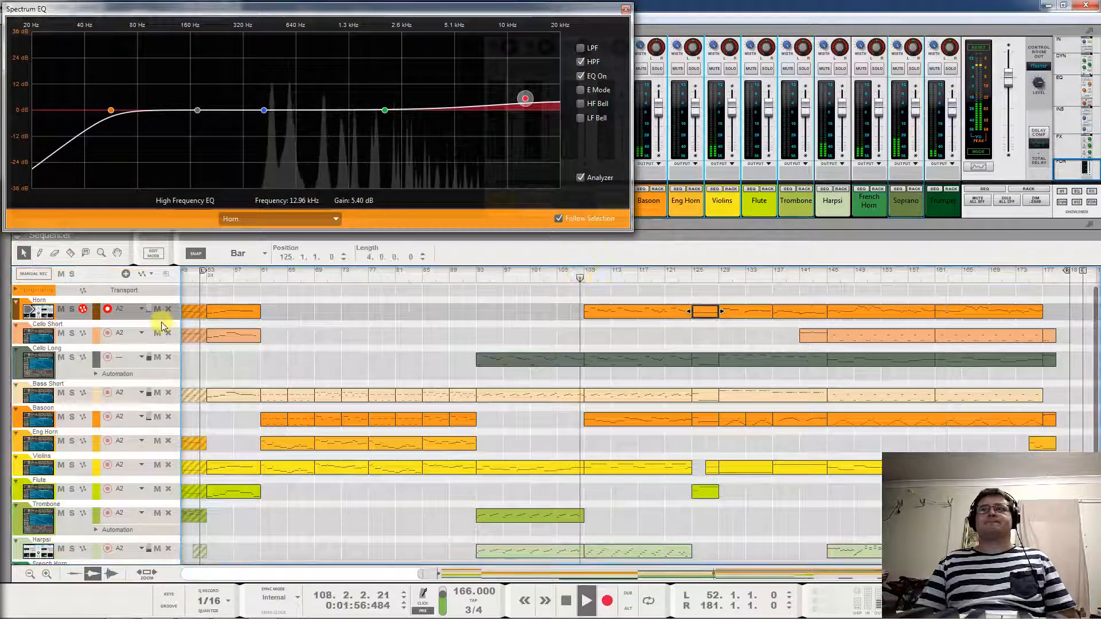
{"action": "left_click", "coordinate": [206, 281]}
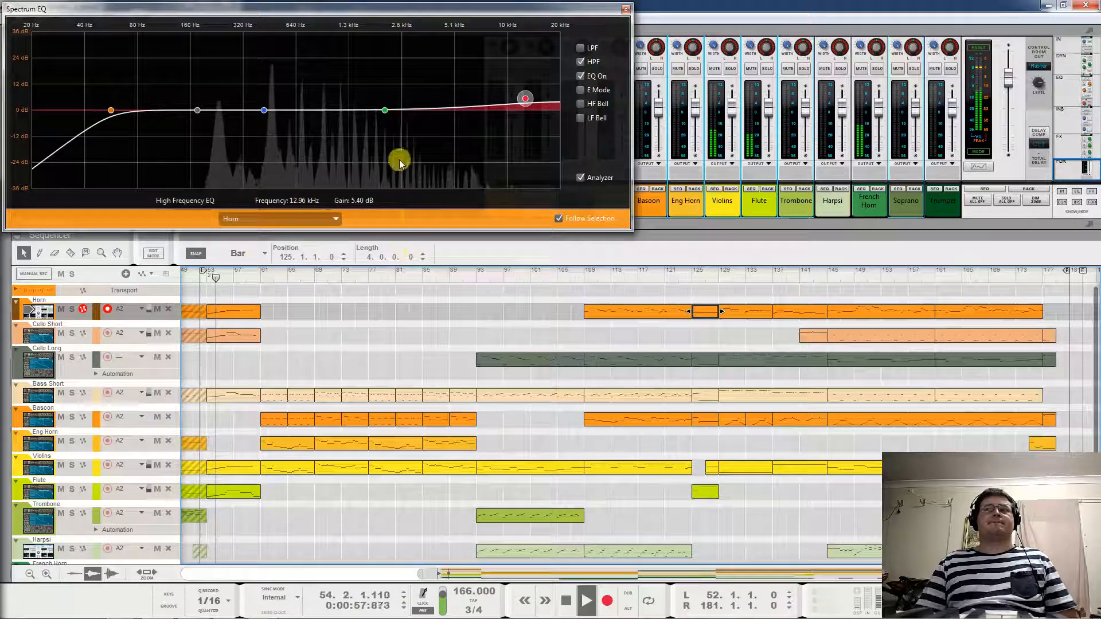
Try the Horn's low-mid band at -1.59 dB near 493 Hz and 10.16 dB at 436.5 Hz, toggling E Mode to compare curves
{"action": "left_click_drag", "start_coordinate": [264, 111], "coordinate": [276, 118]}
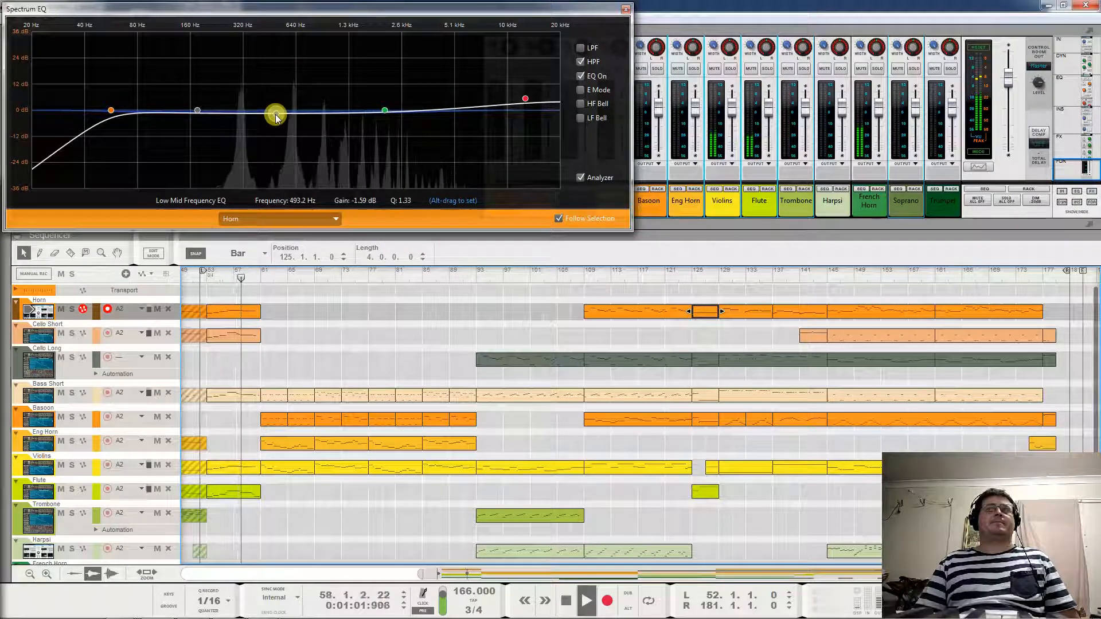
{"action": "left_click", "coordinate": [580, 90]}
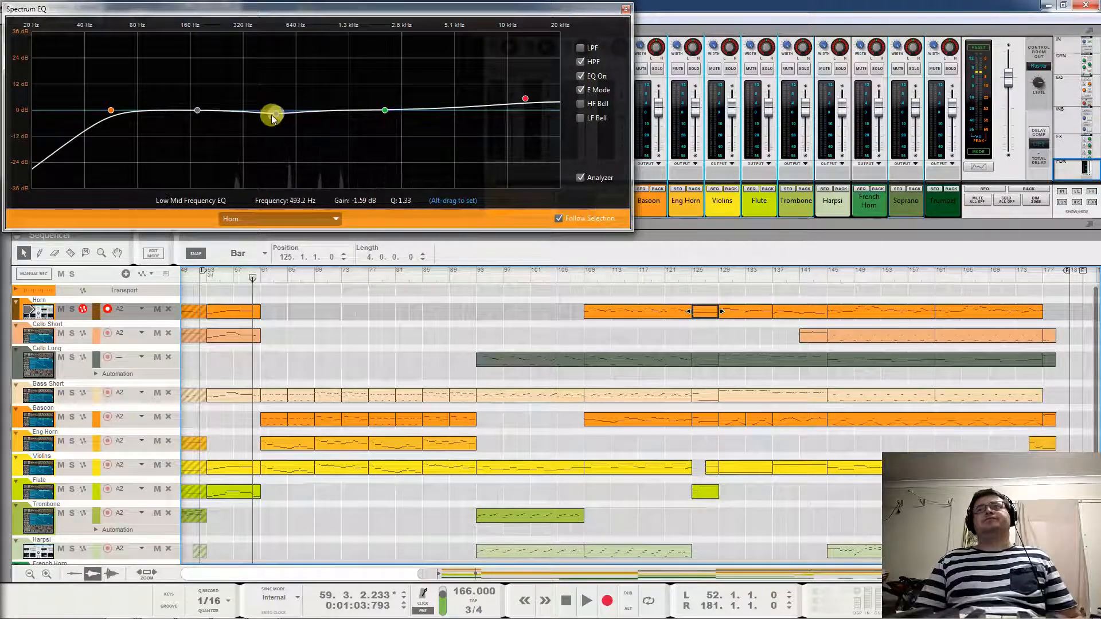
{"action": "left_click", "coordinate": [581, 89]}
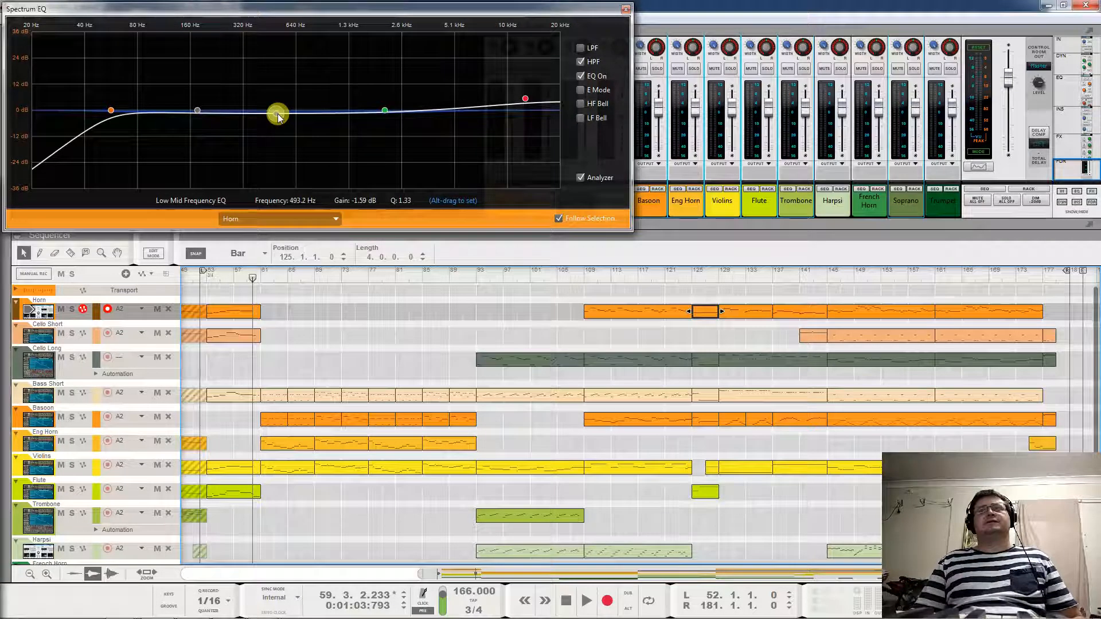
{"action": "left_click_drag", "start_coordinate": [276, 114], "coordinate": [267, 87]}
{"action": "left_click", "coordinate": [584, 92]}
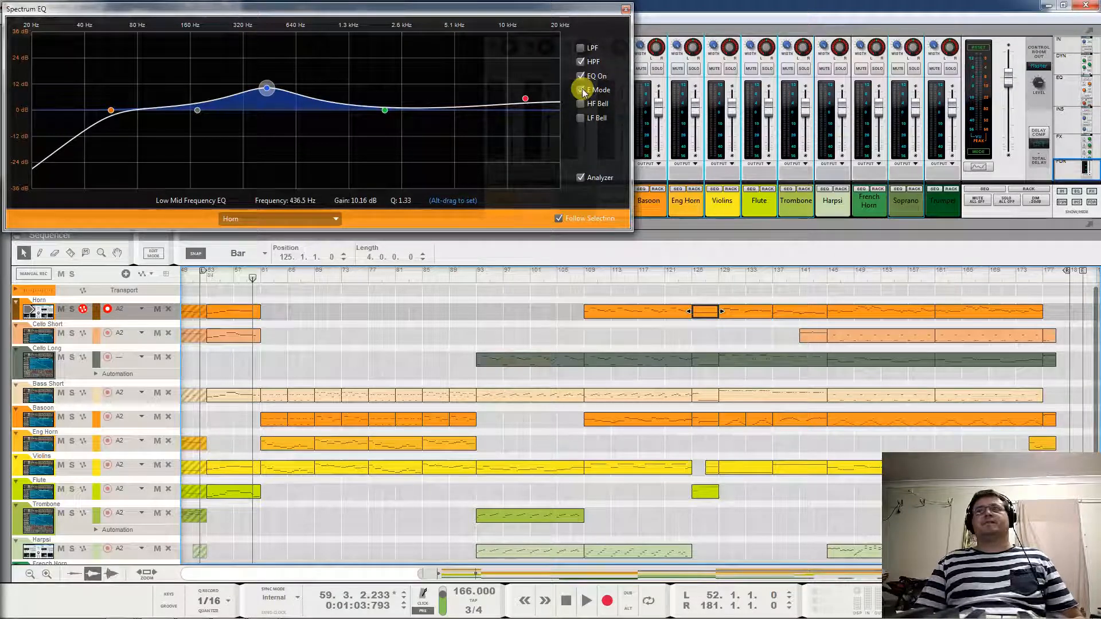
Try the Horn's low-mid band at 5.08 dB and 266.1 Hz, comparing the curve with E Mode off and on
{"action": "left_click", "coordinate": [584, 91]}
{"action": "left_click_drag", "start_coordinate": [266, 93], "coordinate": [230, 101]}
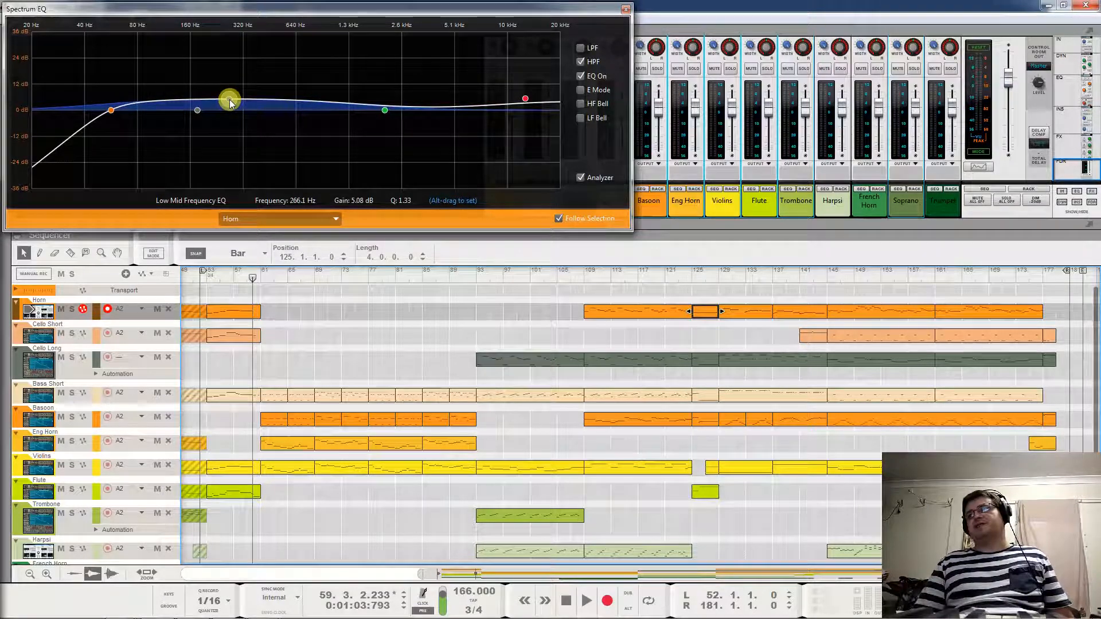
{"action": "left_click", "coordinate": [197, 110]}
{"action": "left_click", "coordinate": [384, 110]}
{"action": "left_click", "coordinate": [581, 91]}
{"action": "left_click", "coordinate": [230, 100]}
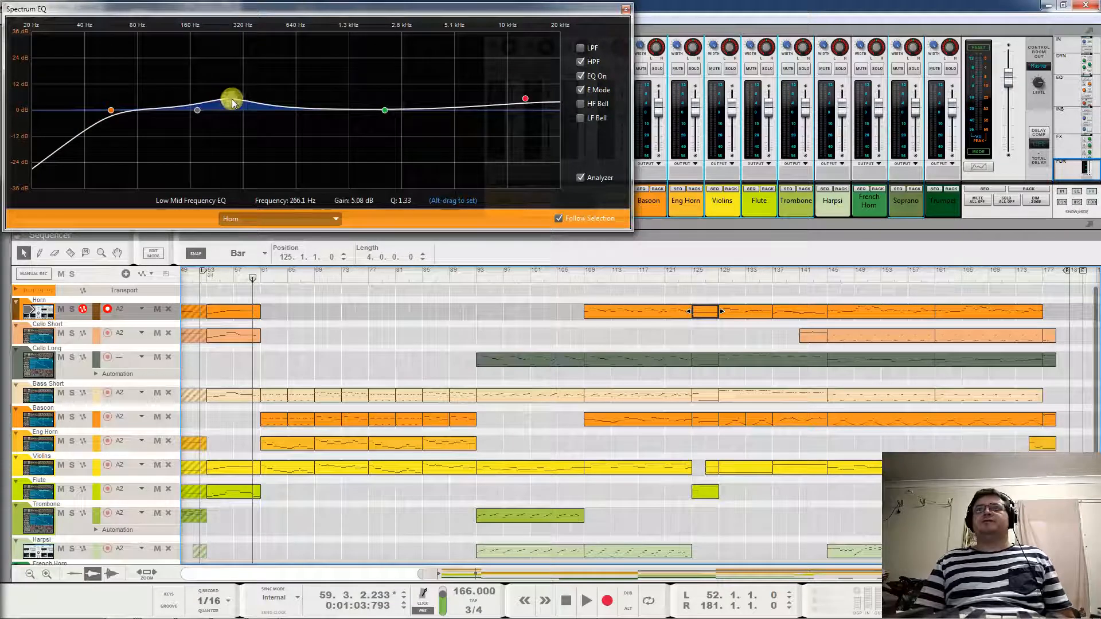
Set the Horn's low-mid Q to 1.59 and exaggerate the band's boost to 16.83 dB at 250.1 Hz
{"action": "mouse_move", "coordinate": [229, 102]}
{"action": "left_mouse_down"}
{"action": "mouse_move", "coordinate": [229, 42]}
{"action": "mouse_move", "coordinate": [226, 108]}
{"action": "mouse_move", "coordinate": [226, 50]}
{"action": "mouse_move", "coordinate": [232, 99]}
{"action": "mouse_move", "coordinate": [197, 103]}
{"action": "mouse_move", "coordinate": [224, 102]}
{"action": "left_mouse_up"}
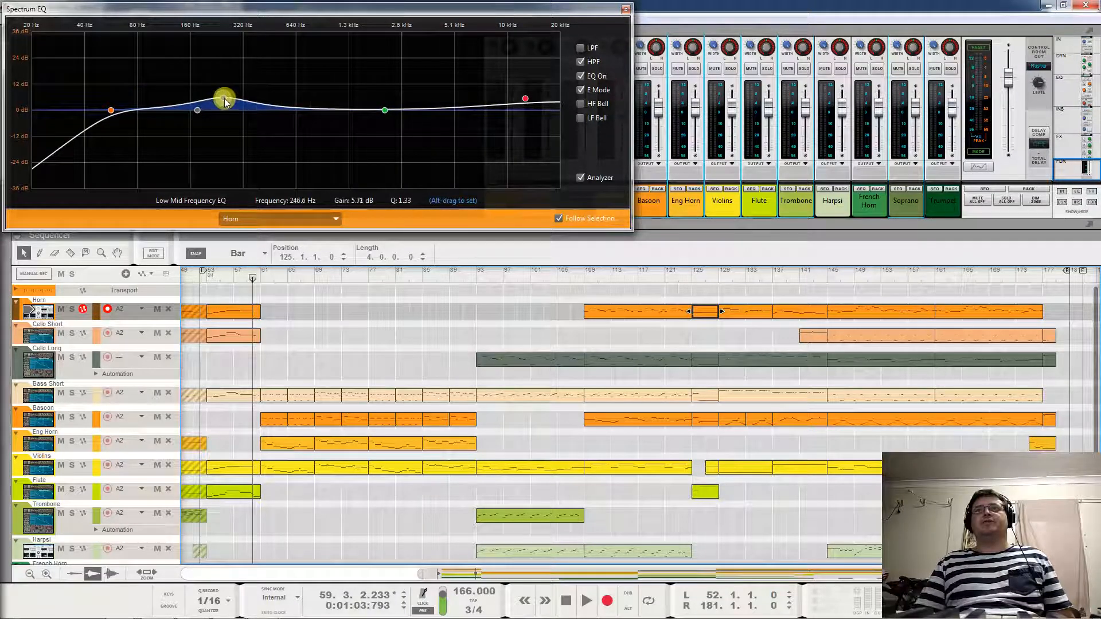
{"action": "scroll", "coordinate": [222, 102], "scroll_direction": "up", "scroll_amount": 3}
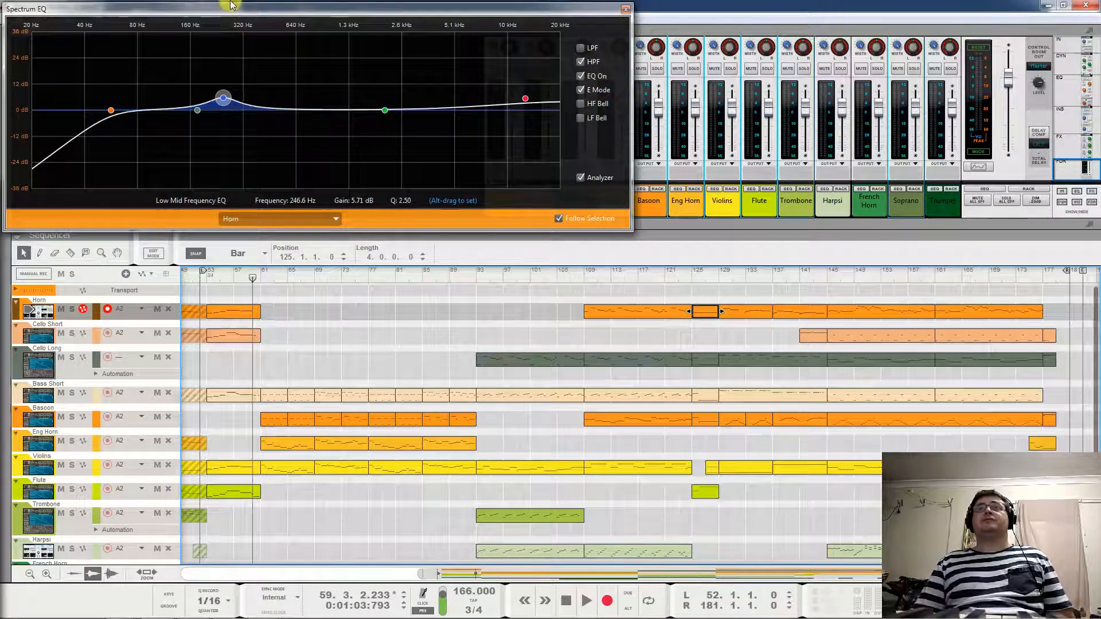
{"action": "left_click", "coordinate": [224, 102], "text": "ctrl"}
{"action": "mouse_move", "coordinate": [225, 108]}
{"action": "left_mouse_down"}
{"action": "mouse_move", "coordinate": [225, 78]}
{"action": "mouse_move", "coordinate": [226, 106]}
{"action": "mouse_move", "coordinate": [228, 90]}
{"action": "left_mouse_up"}
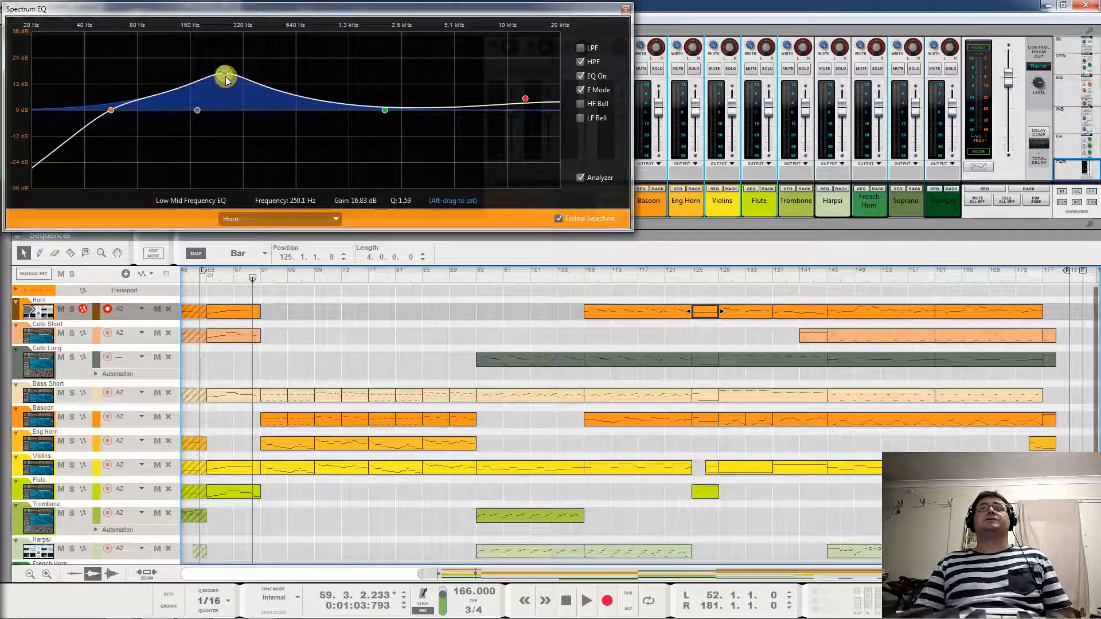
Audition the Horn from bar 108 while sweeping its low-mid band to 1.27 dB at 467.8 Hz, and stop playback
{"action": "key", "text": "space"}
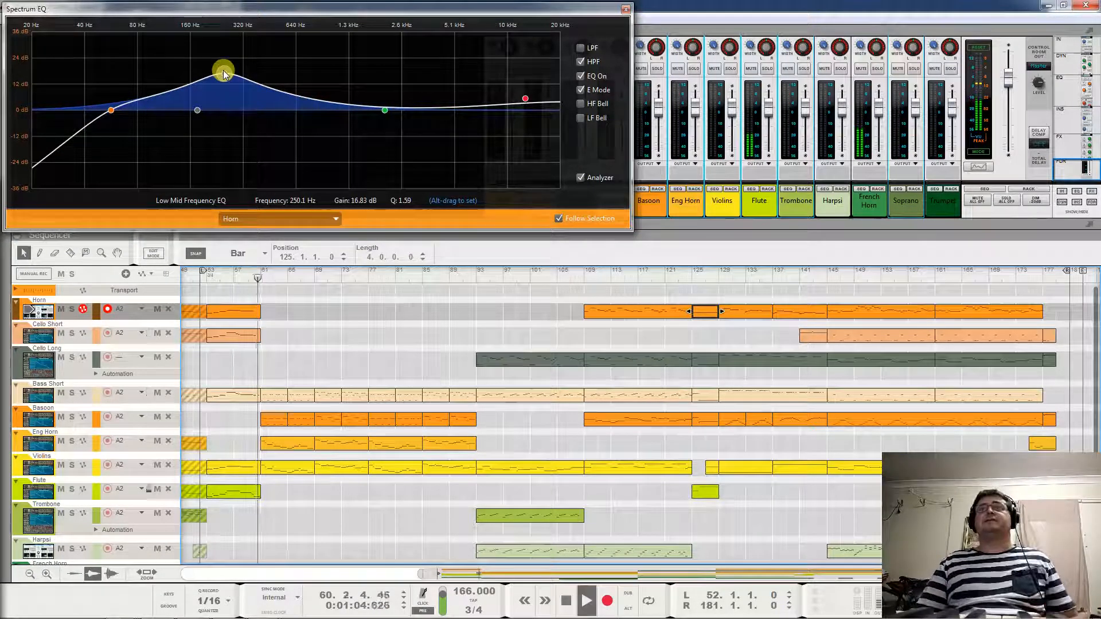
{"action": "left_click", "coordinate": [583, 271]}
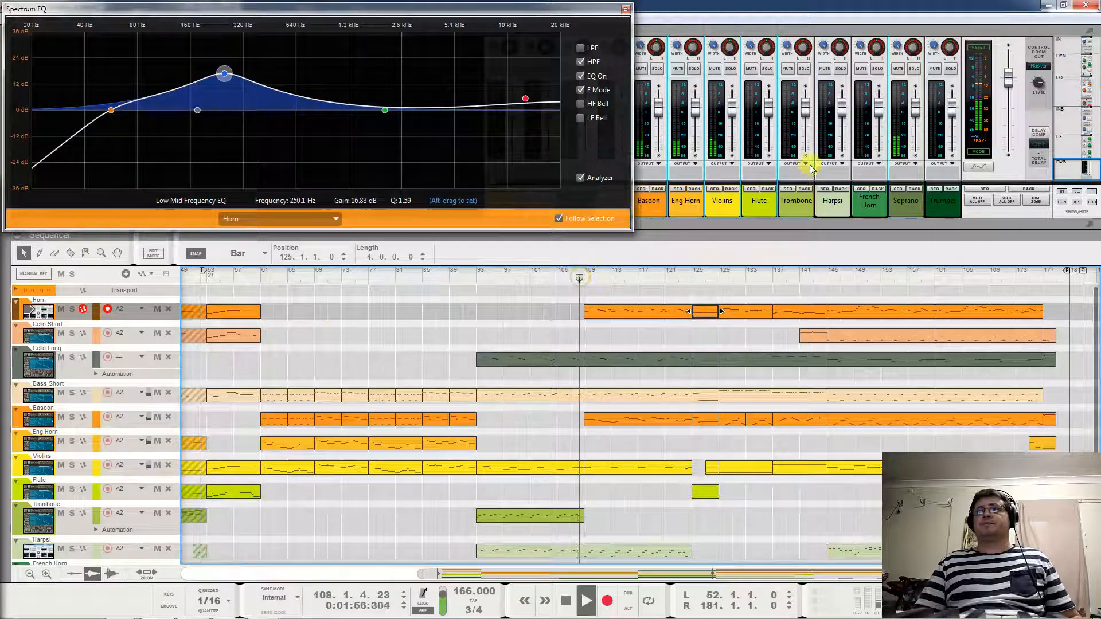
{"action": "left_click_drag", "start_coordinate": [226, 77], "coordinate": [273, 113]}
{"action": "key", "text": "space"}
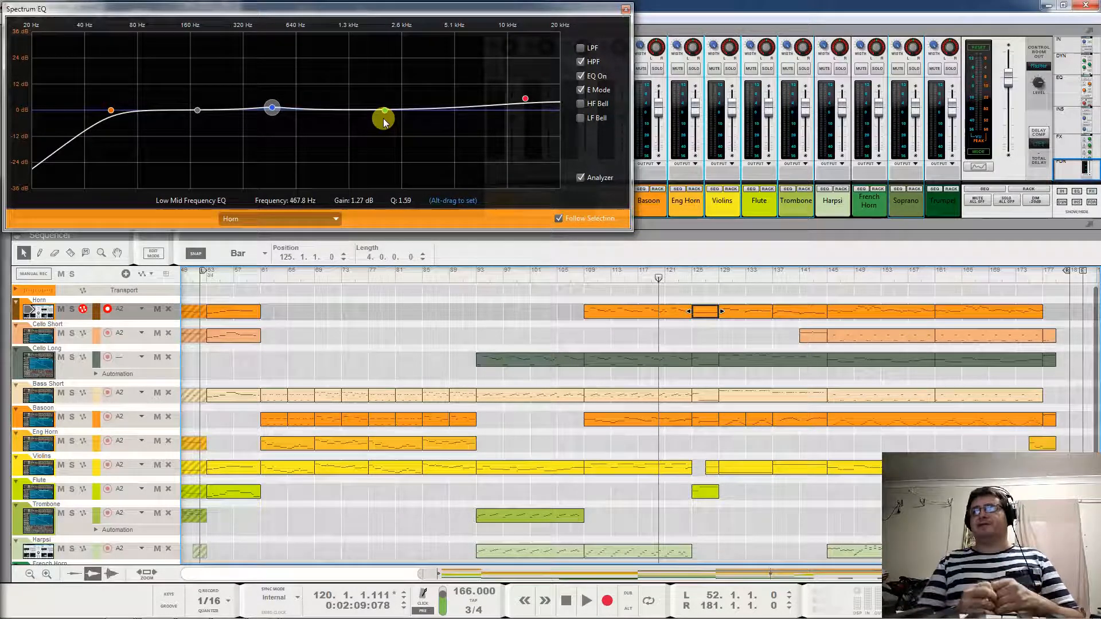
Listen to short passages from bar 120 while checking the settings of the Horn's high and high-mid bands
{"action": "key", "text": "space"}
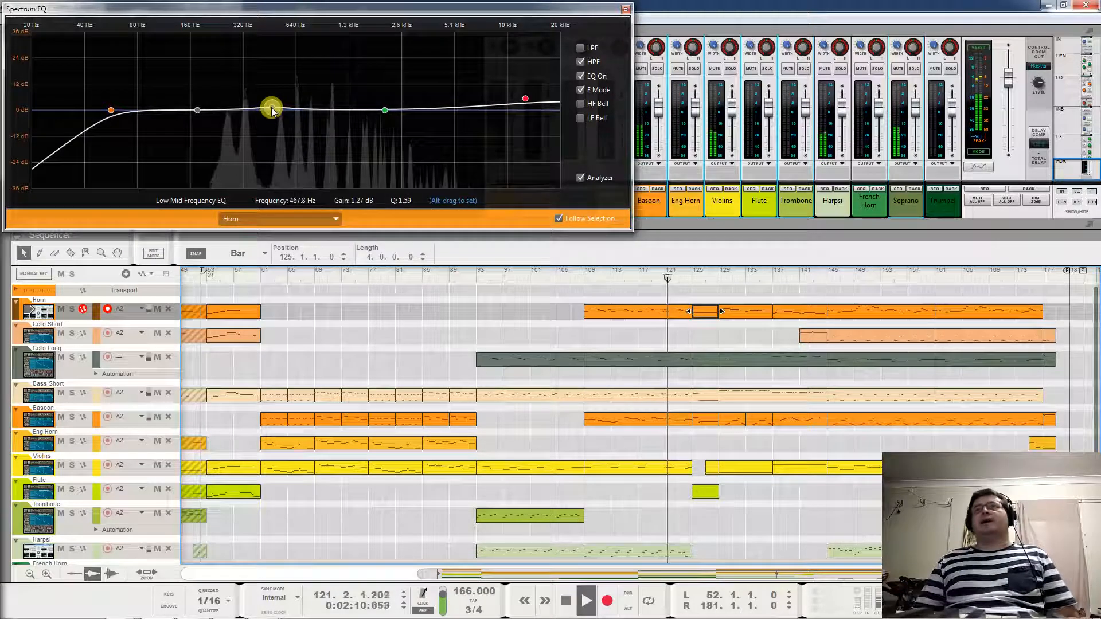
{"action": "key", "text": "space"}
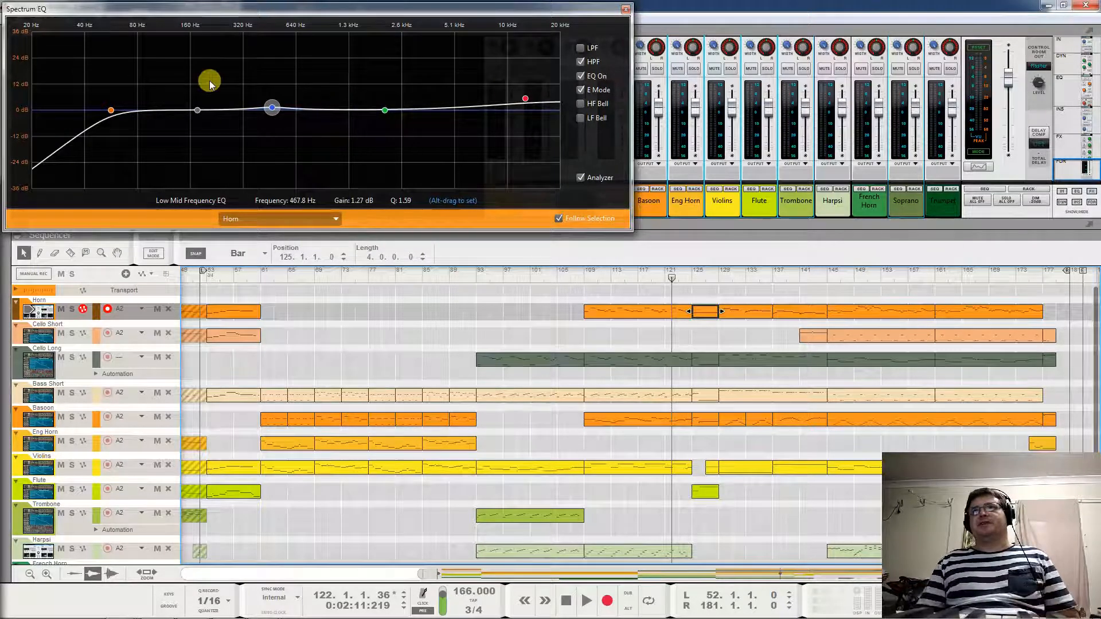
{"action": "left_click", "coordinate": [525, 99]}
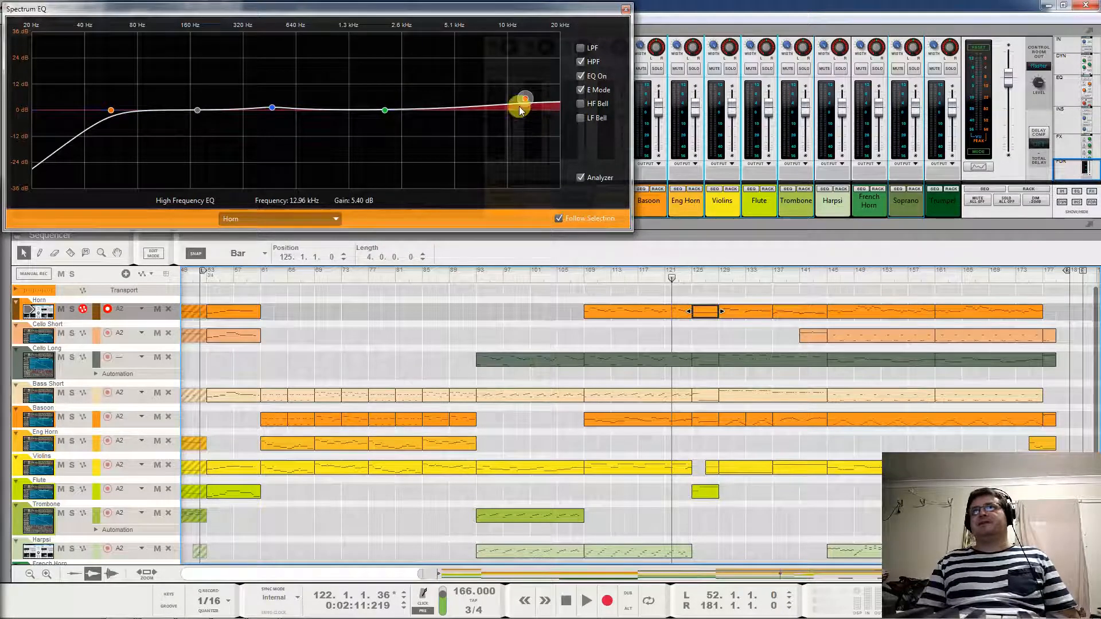
{"action": "key", "text": "space"}
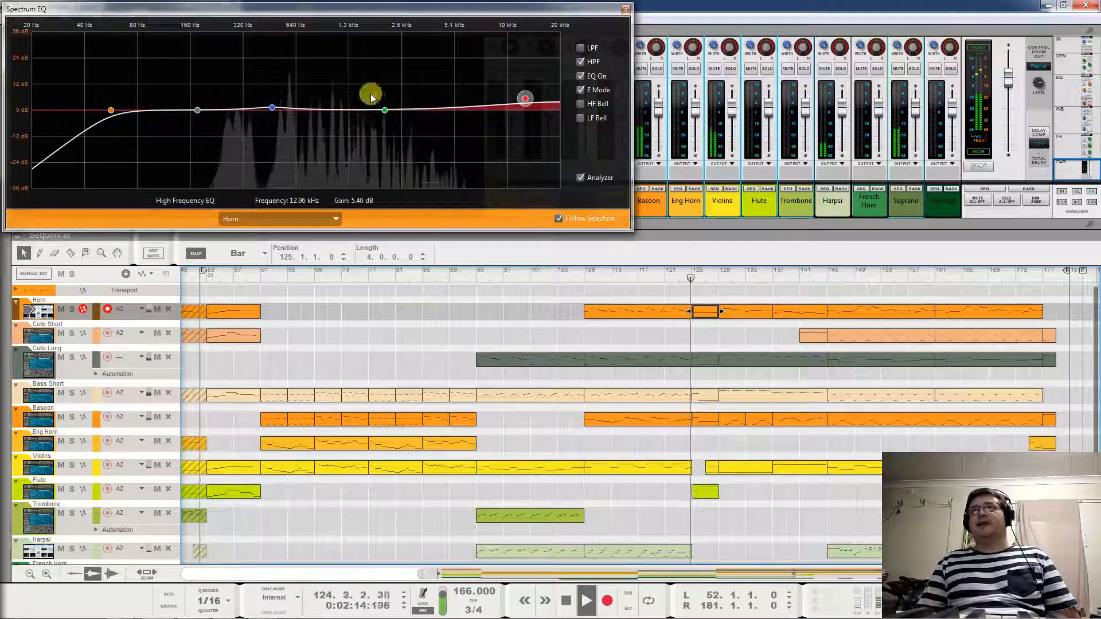
{"action": "left_click", "coordinate": [384, 110]}
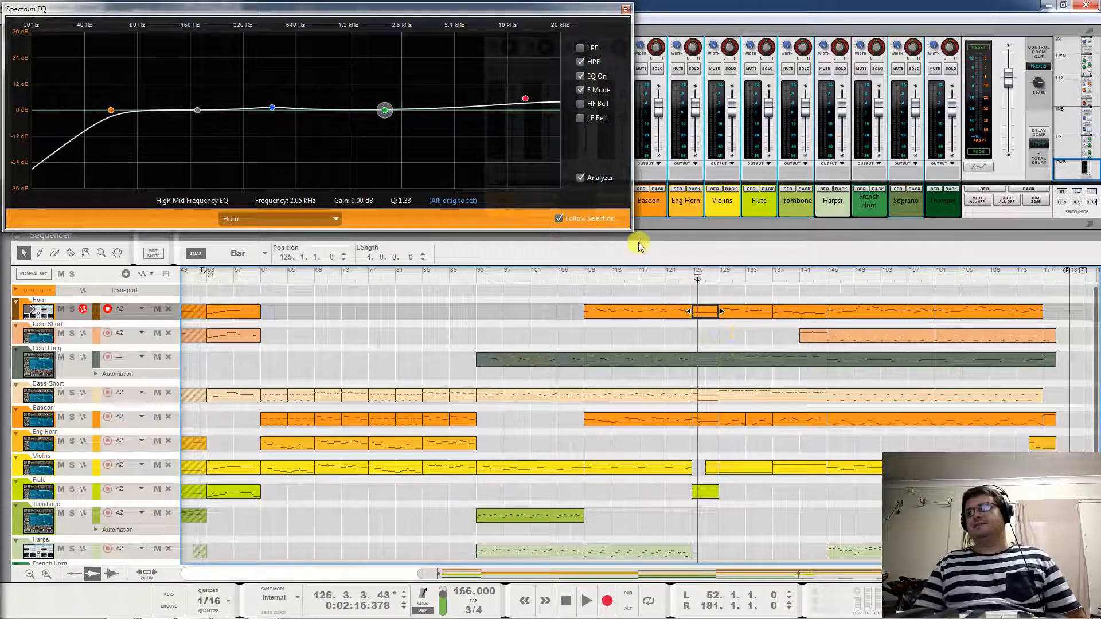
Reset the Horn's low-mid gain to 0 dB, toggle E Mode, and audition a 9.21 dB boost at 701.5 Hz
{"action": "left_click_drag", "start_coordinate": [272, 108], "coordinate": [273, 109]}
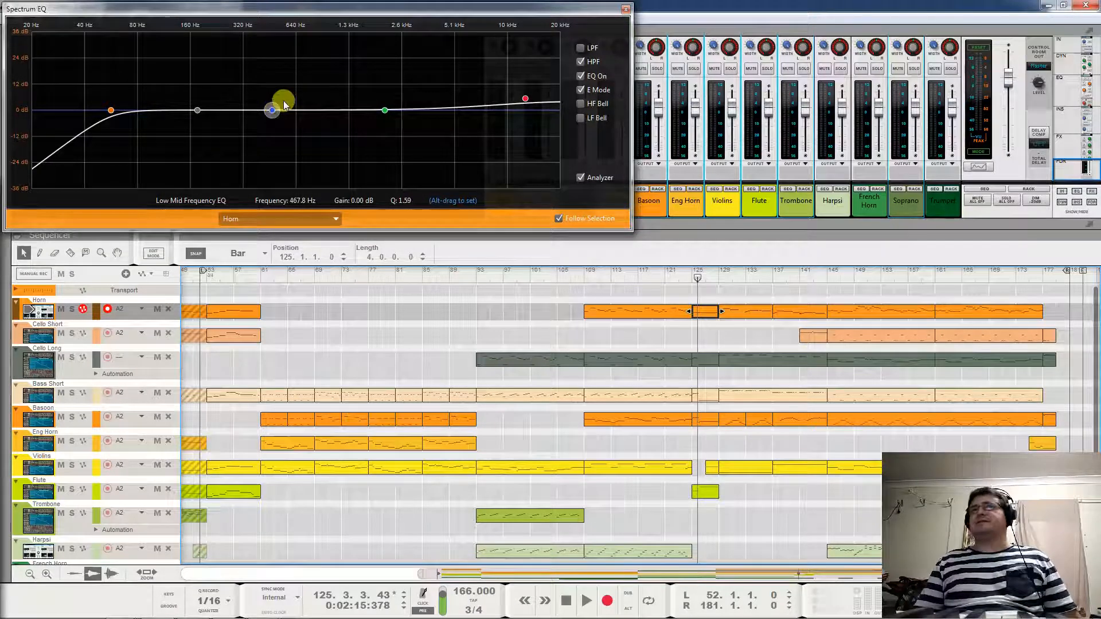
{"action": "left_click", "coordinate": [580, 90]}
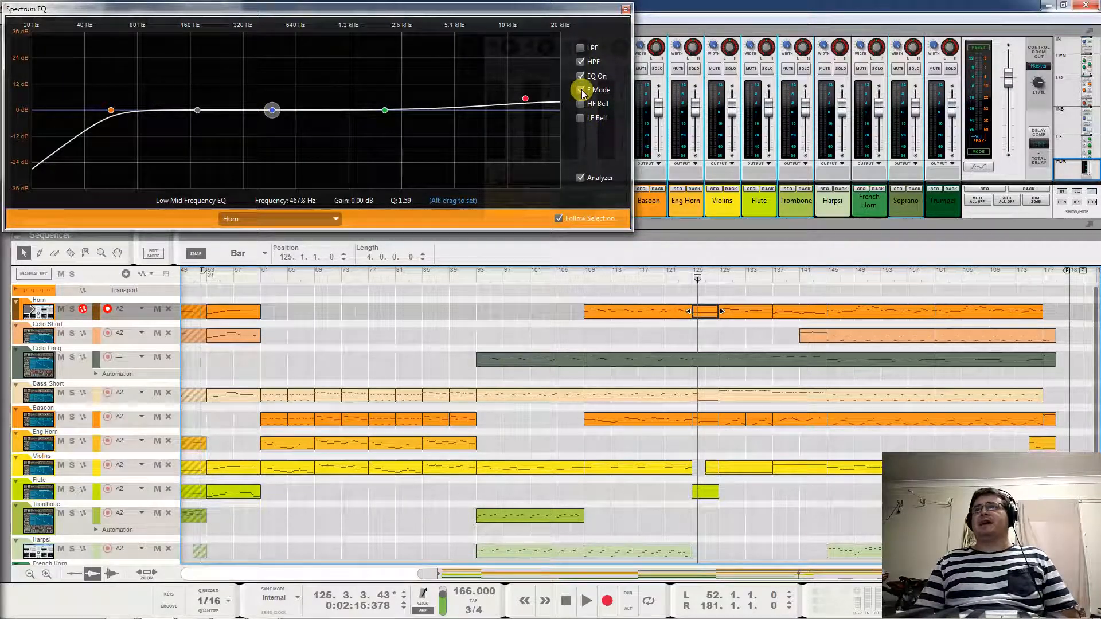
{"action": "left_click_drag", "start_coordinate": [272, 110], "coordinate": [304, 90]}
{"action": "left_click", "coordinate": [580, 89]}
{"action": "key", "text": "space"}
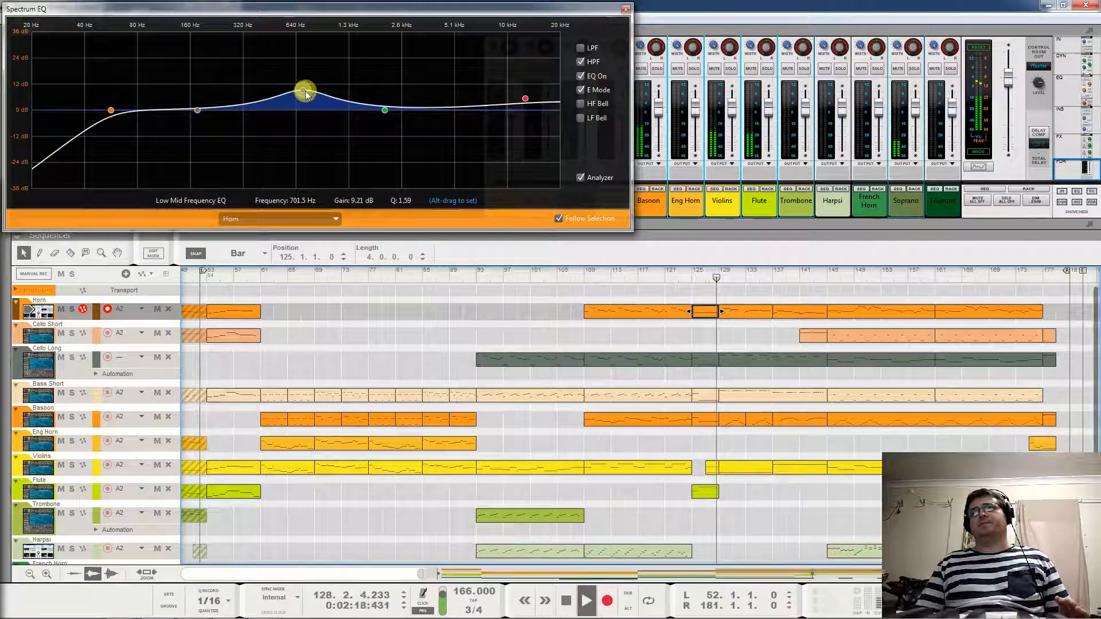
Test the Horn's low-mid band with a 17.14 dB boost during playback and settle it at 1.90 dB and 559.8 Hz
{"action": "left_click_drag", "start_coordinate": [305, 93], "coordinate": [285, 109]}
{"action": "key", "text": "space"}
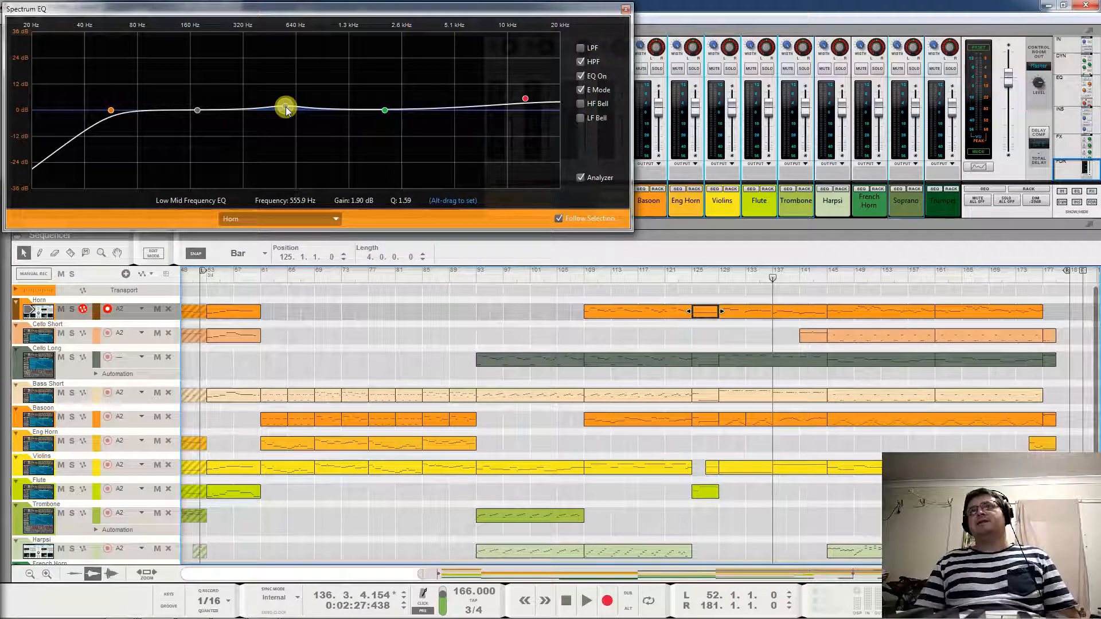
{"action": "key", "text": "space"}
{"action": "left_click_drag", "start_coordinate": [287, 110], "coordinate": [287, 75]}
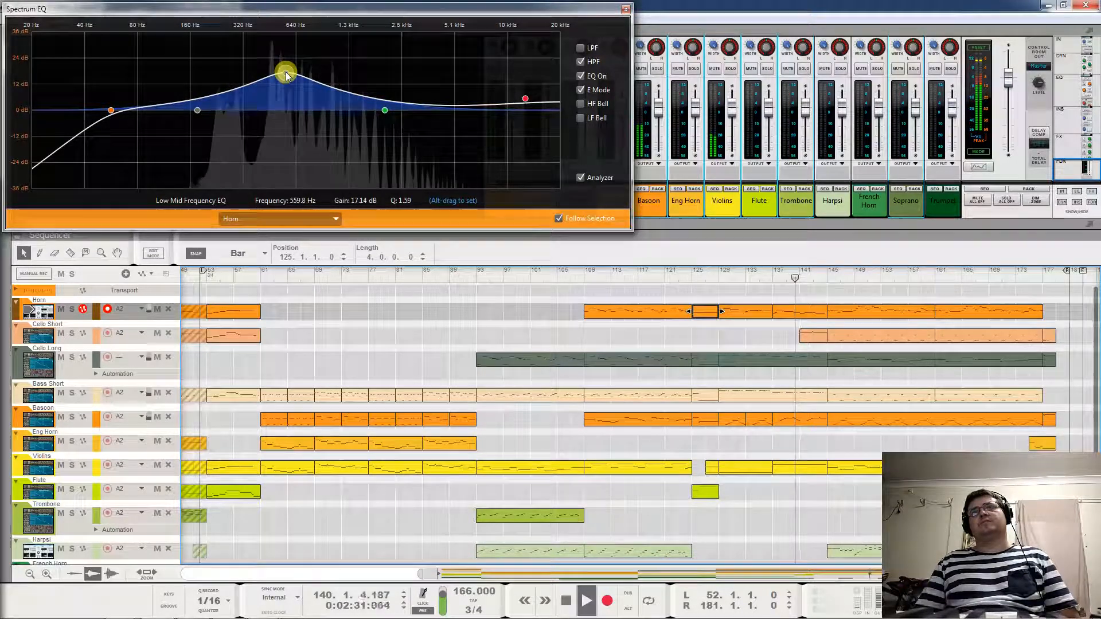
{"action": "left_click_drag", "start_coordinate": [286, 75], "coordinate": [288, 109]}
{"action": "key", "text": "space"}
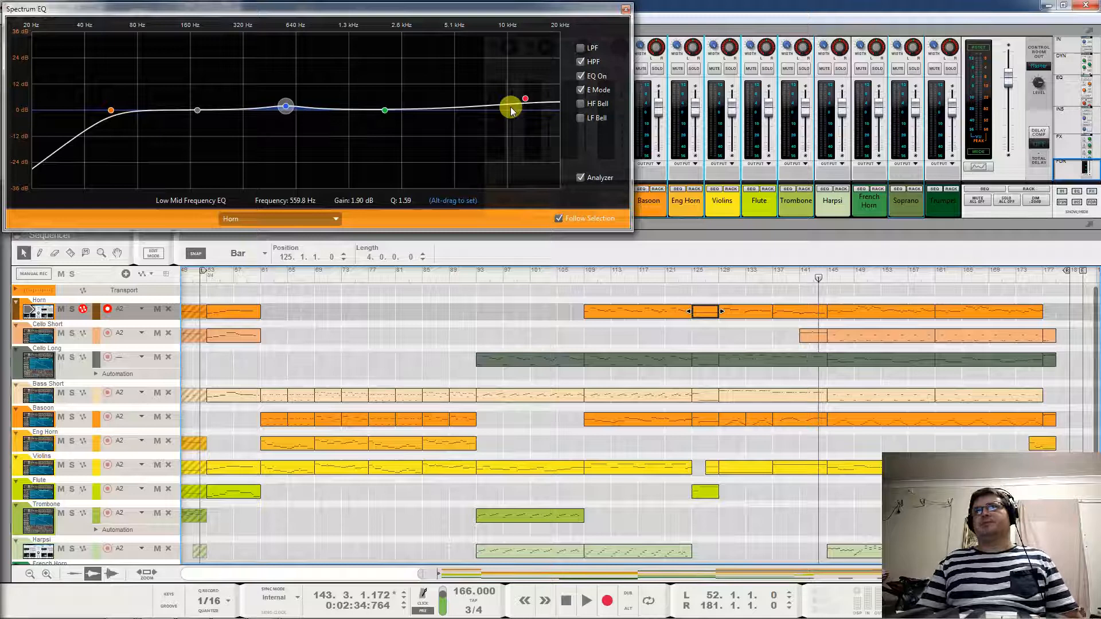
Try the Horn's high band at 5.08 dB and 10.63 kHz during playback
{"action": "left_click", "coordinate": [525, 99]}
{"action": "key", "text": "space"}
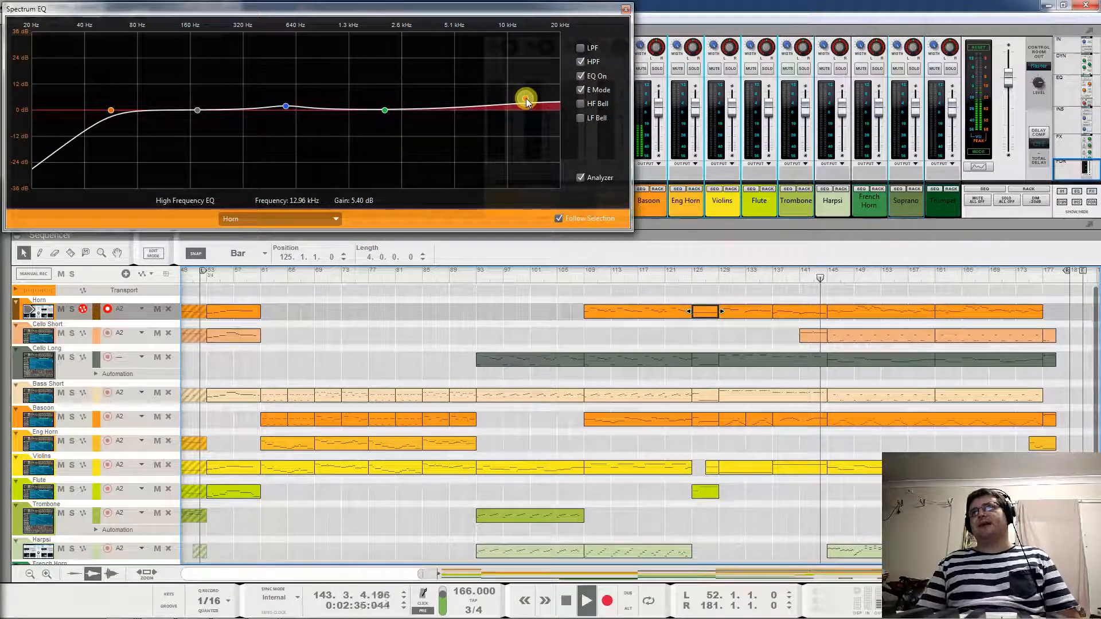
{"action": "mouse_move", "coordinate": [526, 102]}
{"action": "left_mouse_down"}
{"action": "mouse_move", "coordinate": [519, 82]}
{"action": "mouse_move", "coordinate": [509, 99]}
{"action": "left_mouse_up"}
Solo the Soprano channel briefly during playback, restore the full mix, and mute the Soprano
{"action": "left_click", "coordinate": [913, 51]}
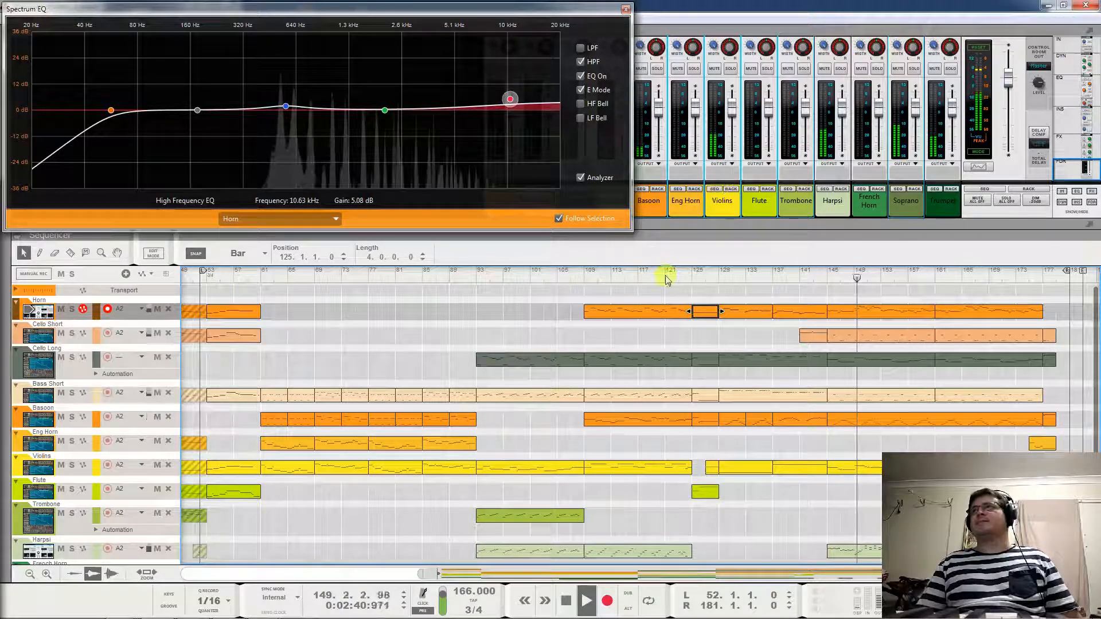
{"action": "left_click", "coordinate": [898, 69]}
{"action": "left_click", "coordinate": [898, 70]}
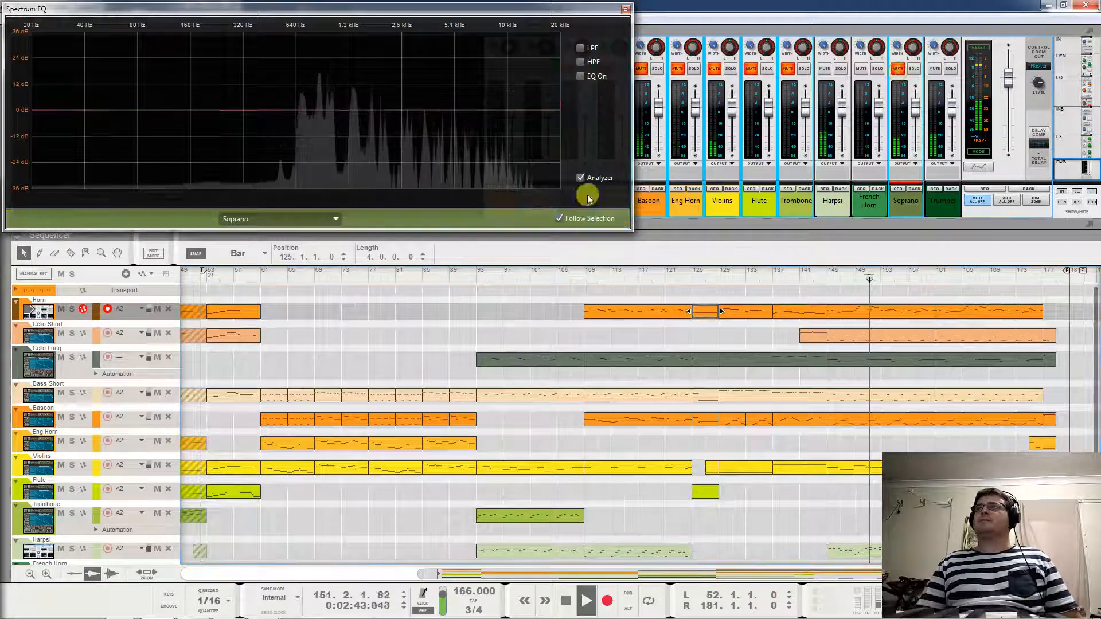
{"action": "left_click", "coordinate": [897, 69]}
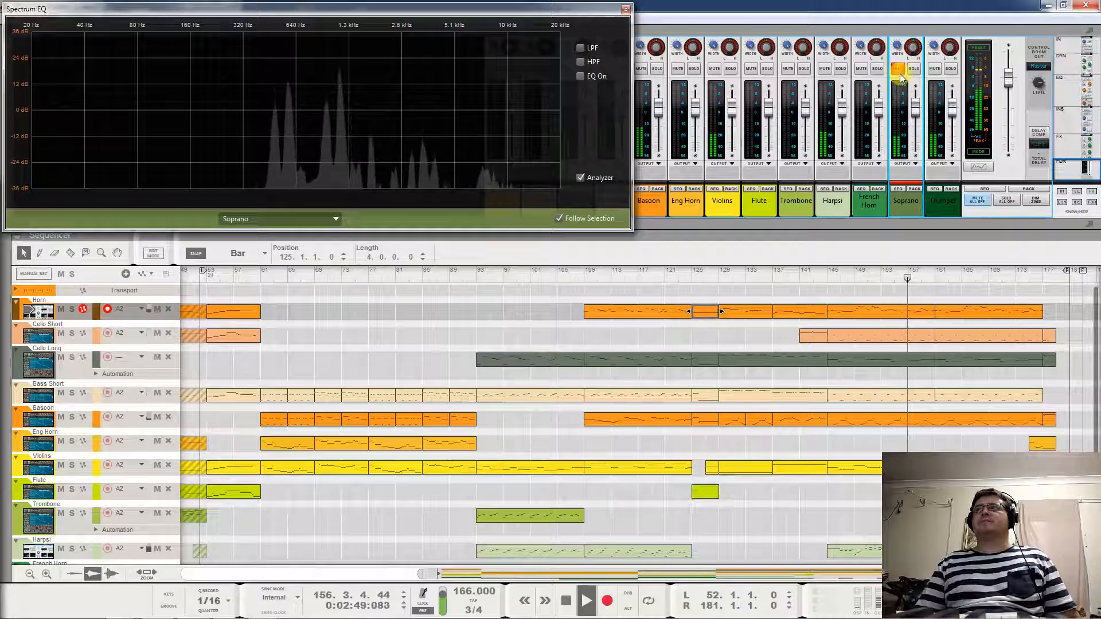
Move the Horn's high-mid band just above 5.1 kHz, set its high band to 3.49 dB at 18.73 kHz, and stop playback
{"action": "left_click", "coordinate": [33, 314]}
{"action": "left_click_drag", "start_coordinate": [395, 115], "coordinate": [557, 108]}
{"action": "left_click", "coordinate": [512, 100], "text": "ctrl"}
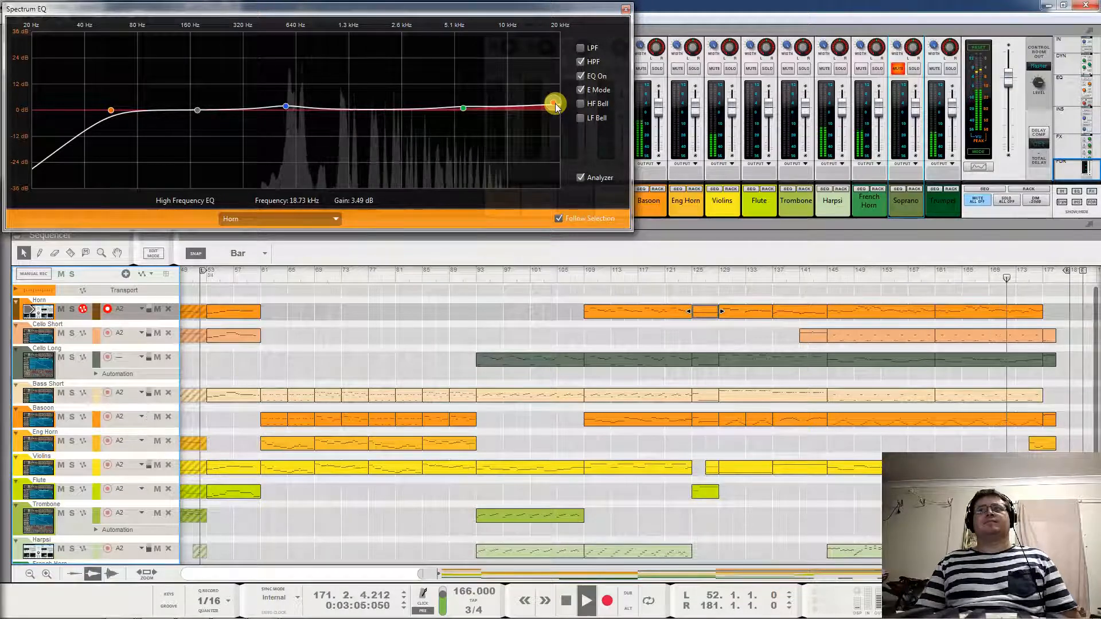
{"action": "key", "text": "space"}
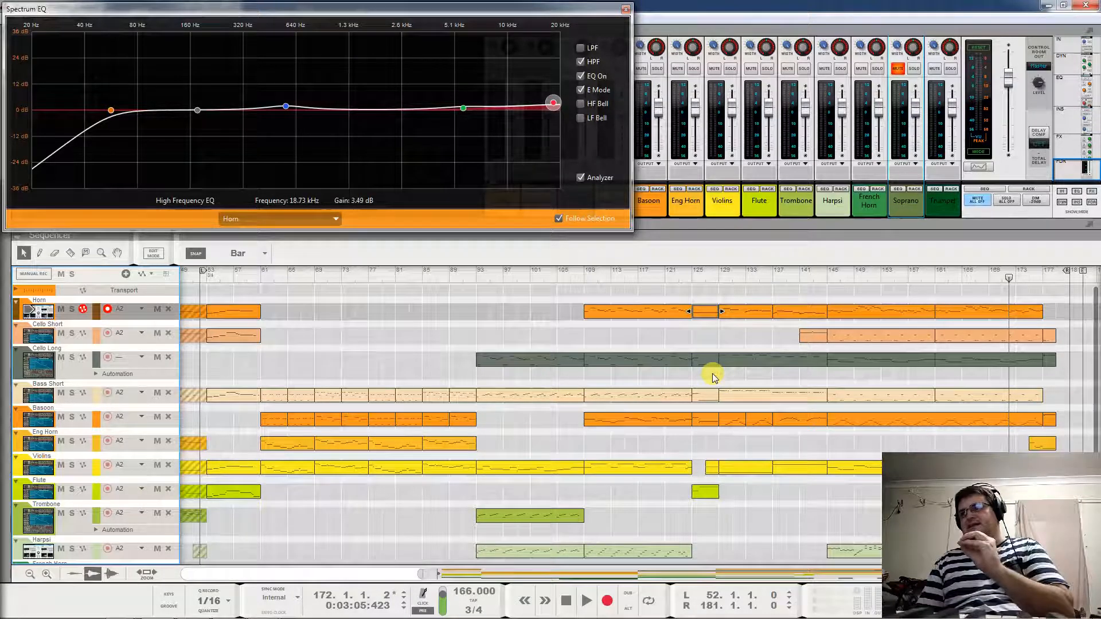
Unmute the Soprano channel and play the mix from about bar 122 and bar 144
{"action": "left_click", "coordinate": [898, 69]}
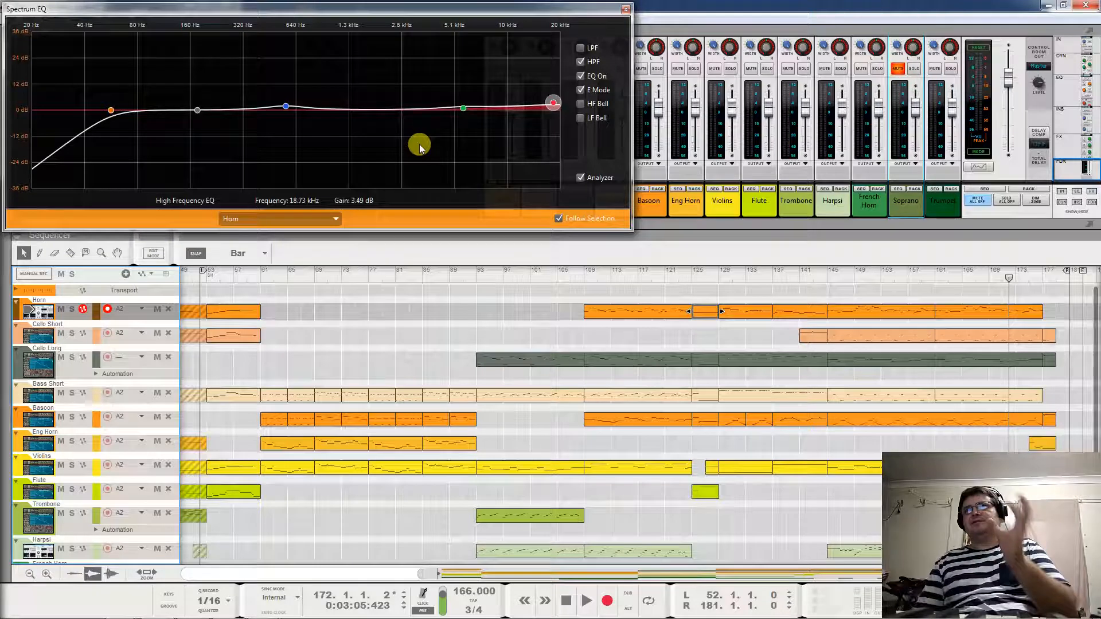
{"action": "left_click", "coordinate": [899, 69]}
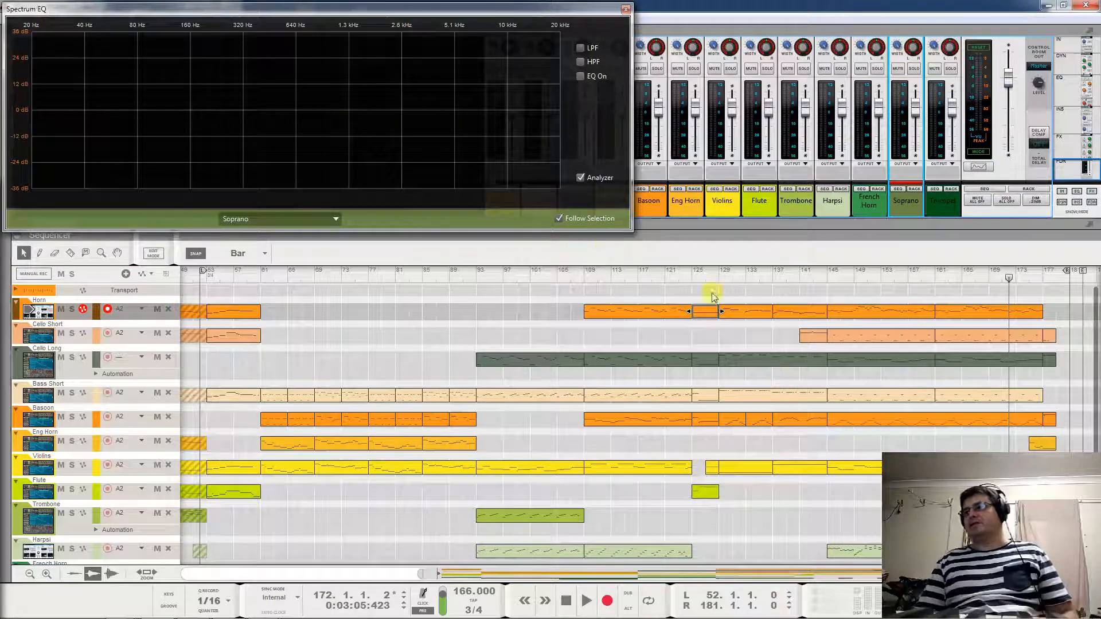
{"action": "left_click", "coordinate": [672, 280]}
{"action": "key", "text": "space"}
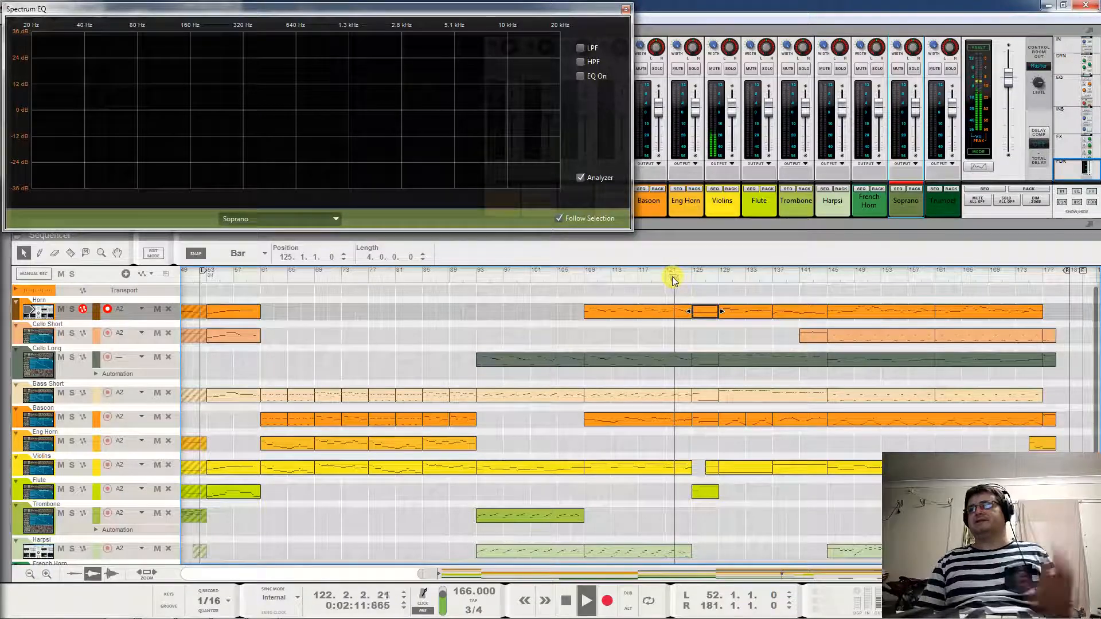
{"action": "left_click", "coordinate": [825, 280]}
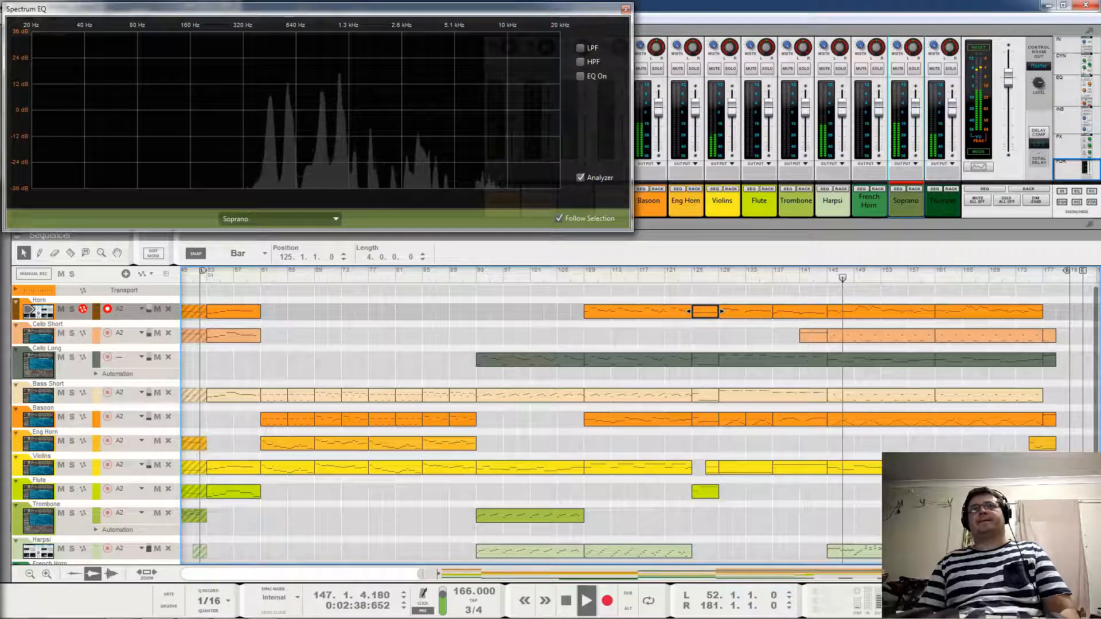
Compare the Horn with its EQ bypassed and enabled during playback
{"action": "left_click", "coordinate": [579, 340]}
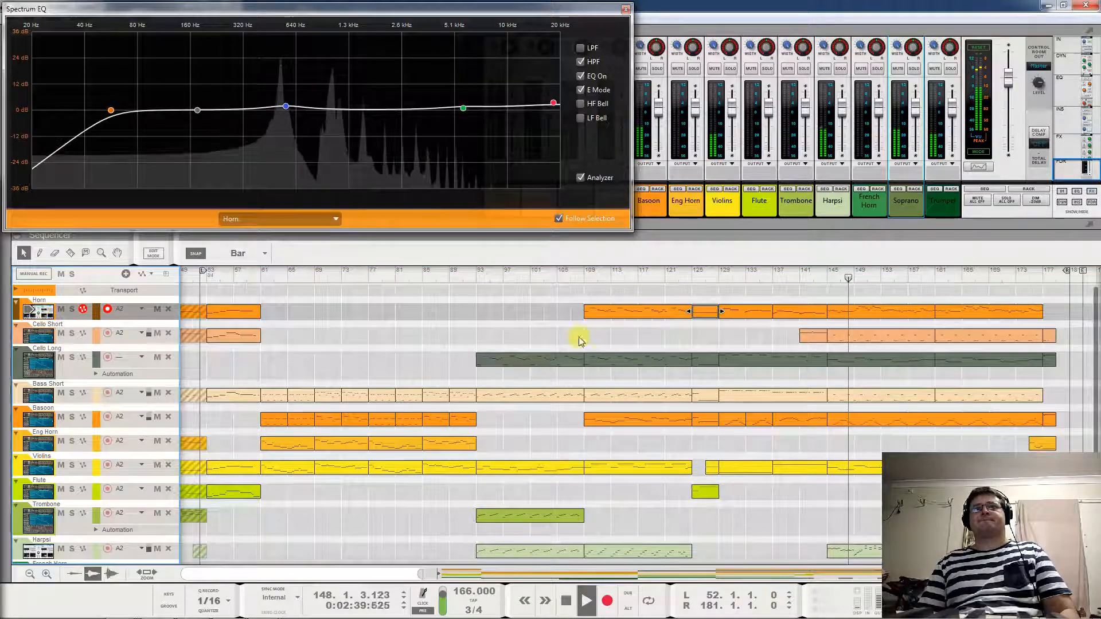
{"action": "left_click", "coordinate": [580, 77]}
{"action": "left_click", "coordinate": [580, 77]}
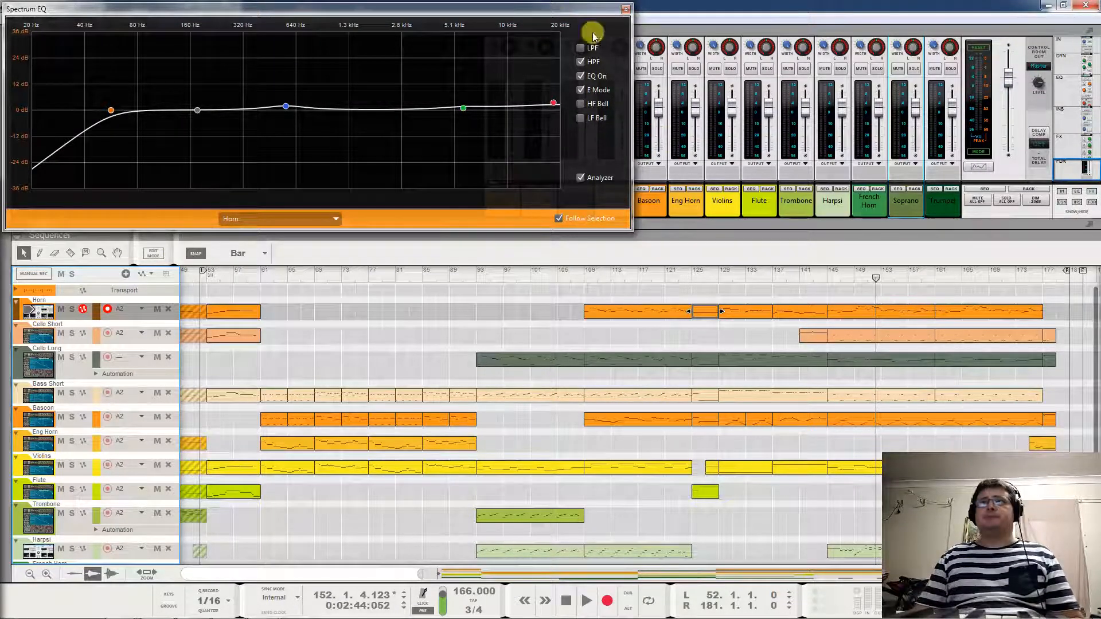
Close the Spectrum EQ window, show the rack, and hide the mixer
{"action": "left_click", "coordinate": [623, 11]}
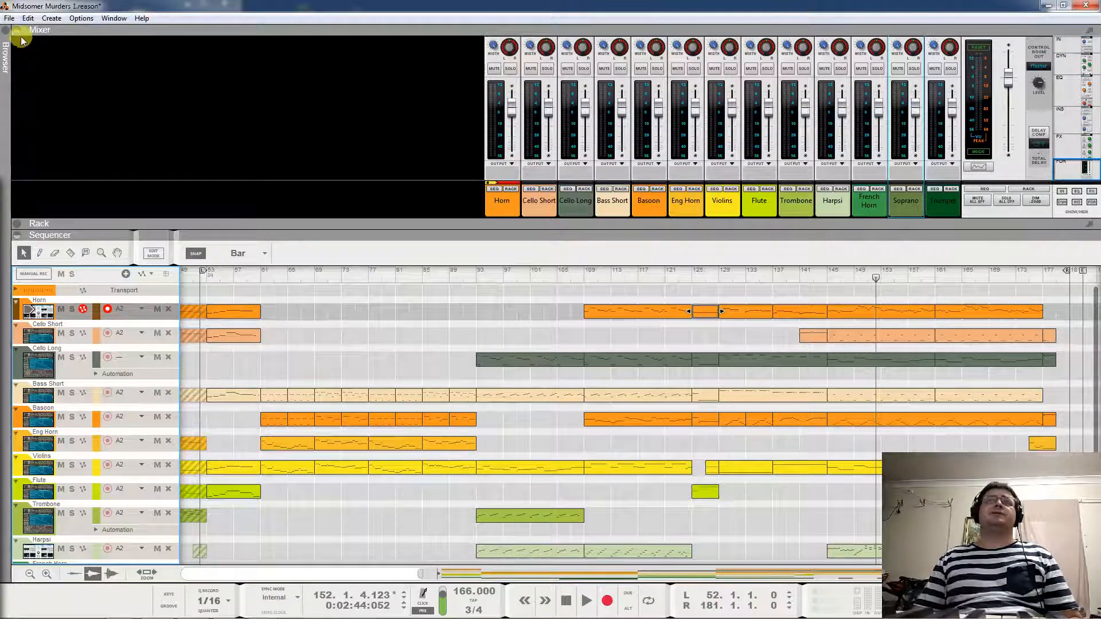
{"action": "left_click", "coordinate": [18, 224]}
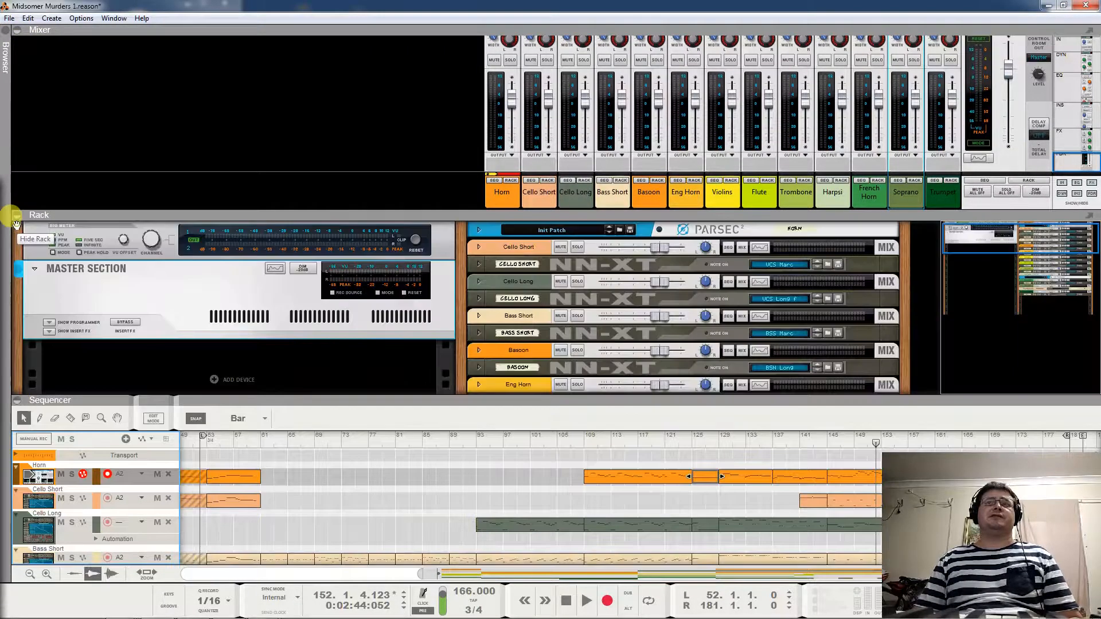
{"action": "scroll", "coordinate": [574, 275], "scroll_direction": "up", "scroll_amount": 1}
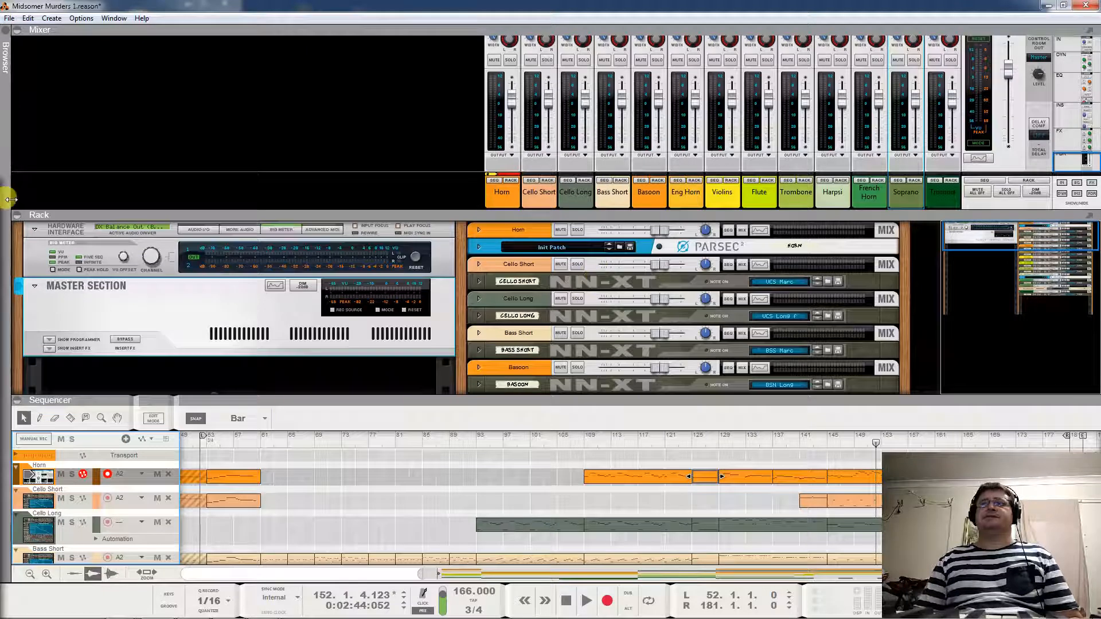
{"action": "left_click", "coordinate": [17, 30]}
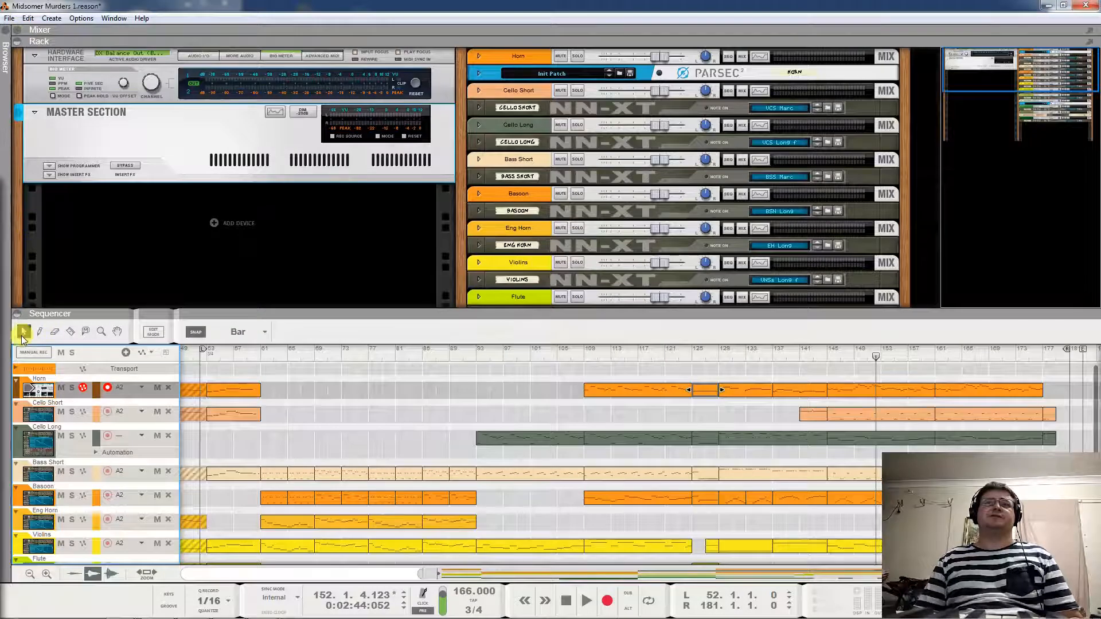
Expand the Horn's Parsec synth in the rack, add an MClass Compressor to it, and raise the compressor's ratio during playback
{"action": "left_click", "coordinate": [17, 313]}
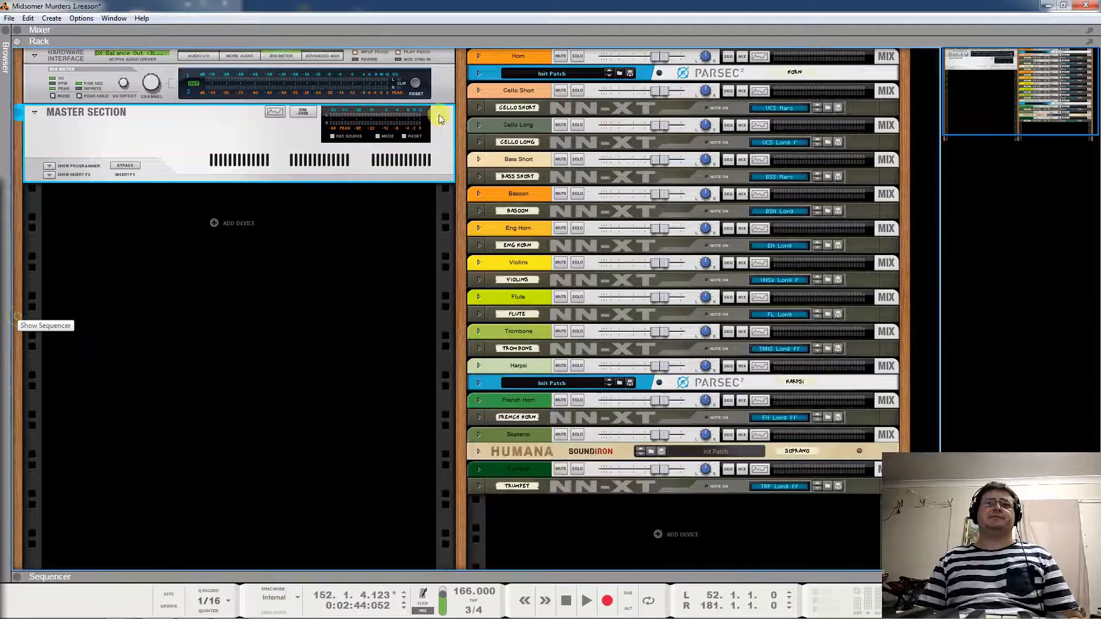
{"action": "left_click", "coordinate": [479, 74]}
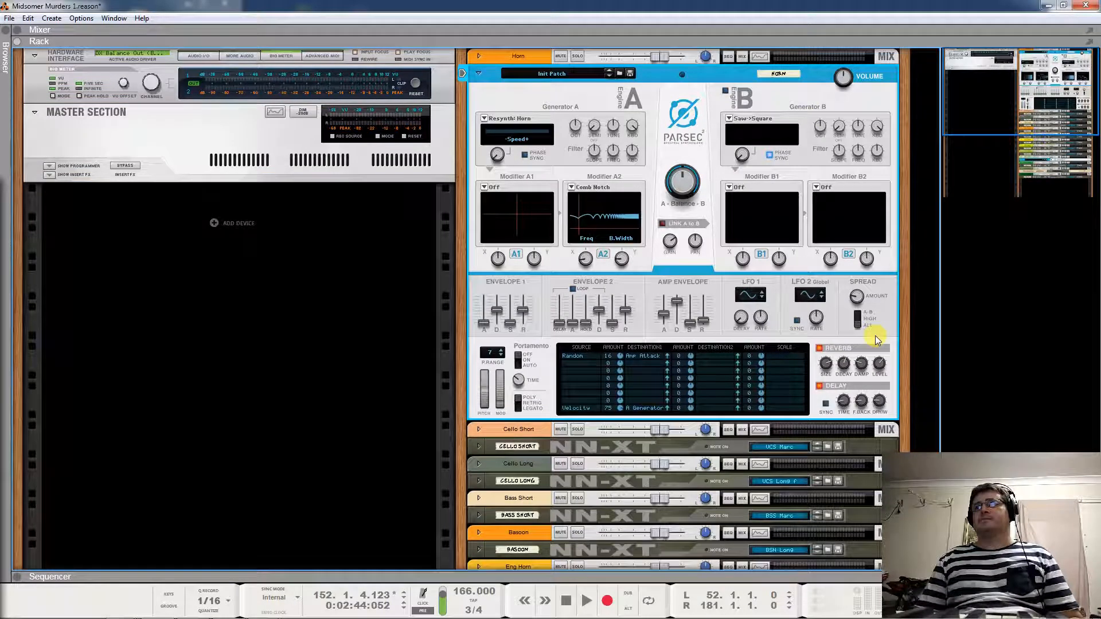
{"action": "key", "text": "space"}
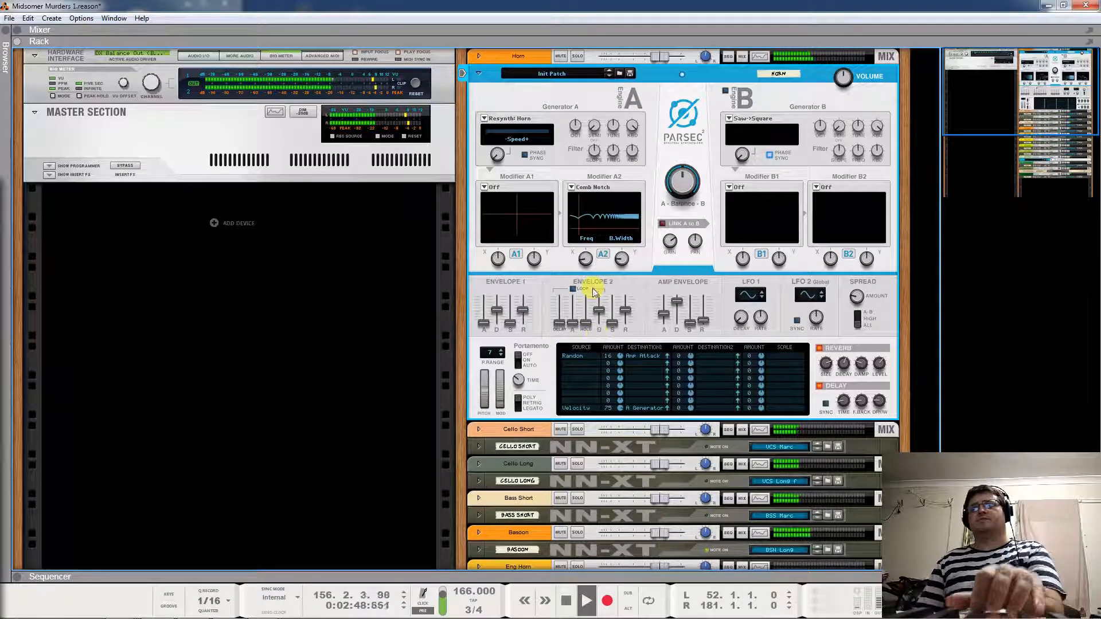
{"action": "right_click", "coordinate": [542, 389]}
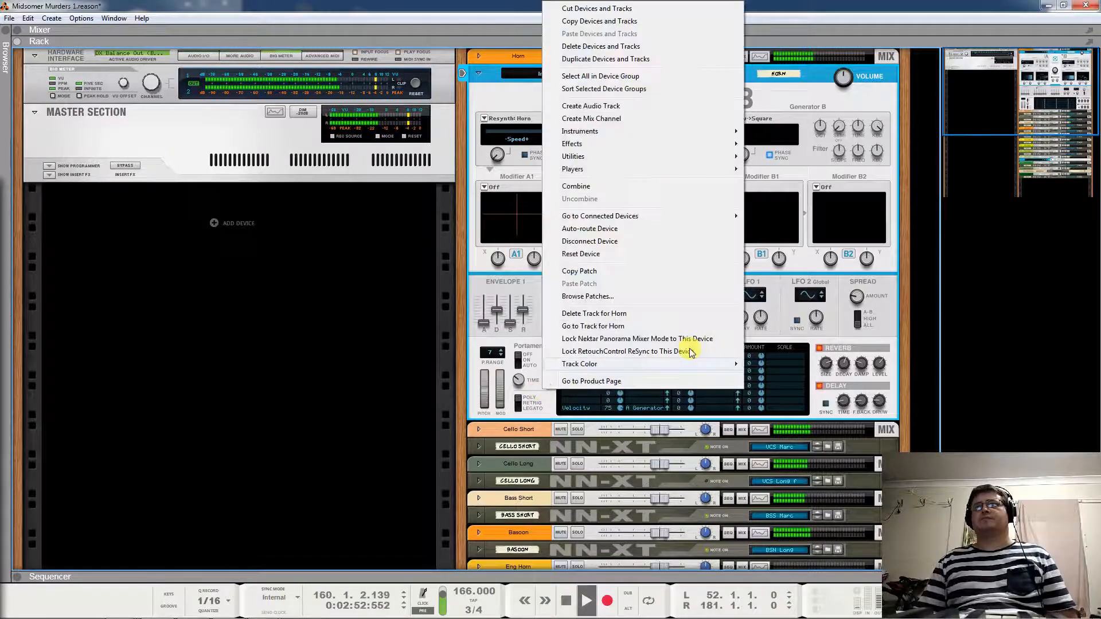
{"action": "mouse_move", "coordinate": [700, 143]}
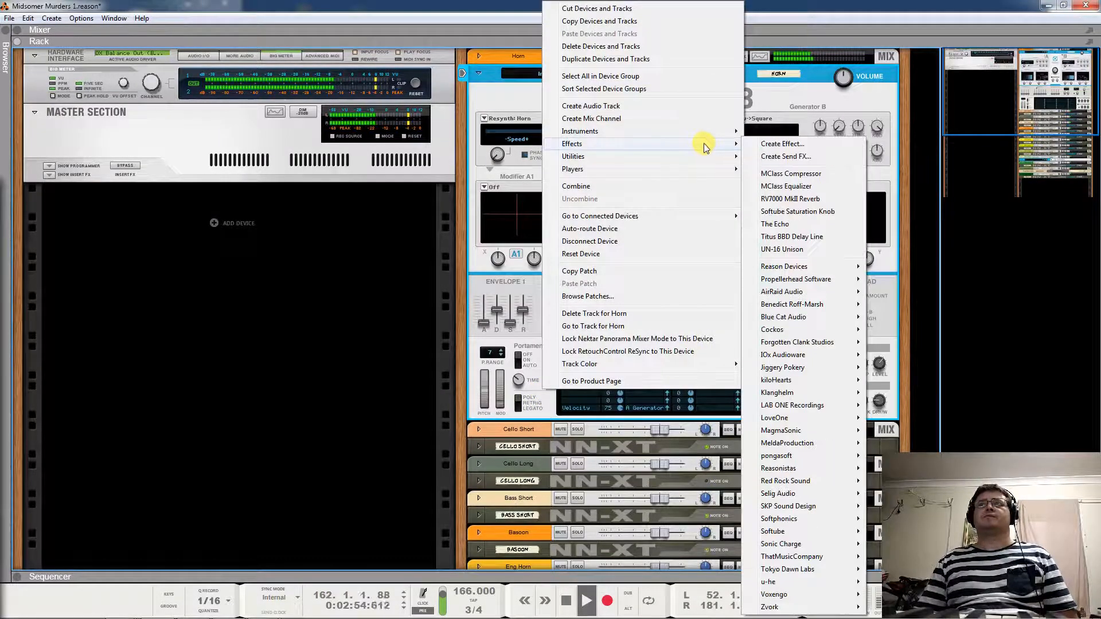
{"action": "left_click", "coordinate": [786, 173]}
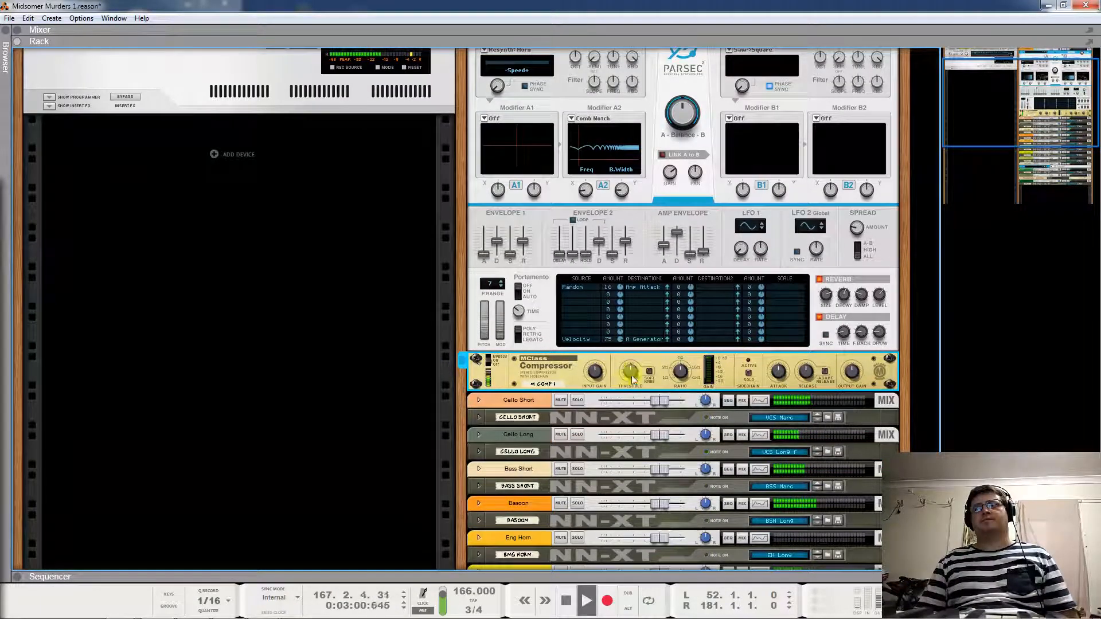
{"action": "left_click_drag", "start_coordinate": [711, 267], "coordinate": [716, 255]}
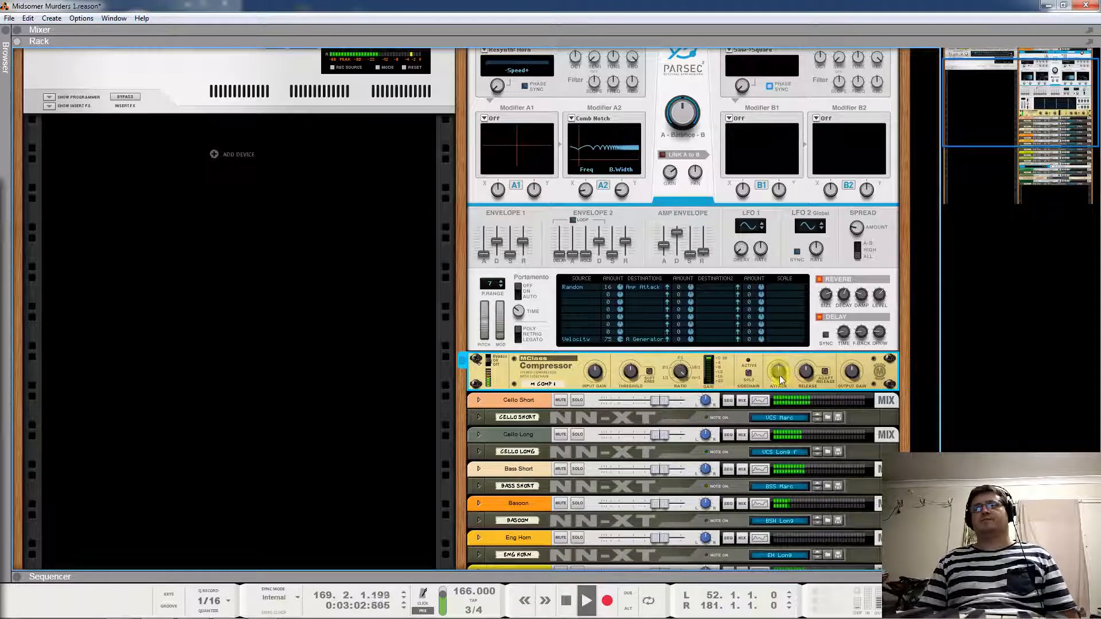
{"action": "key", "text": "space"}
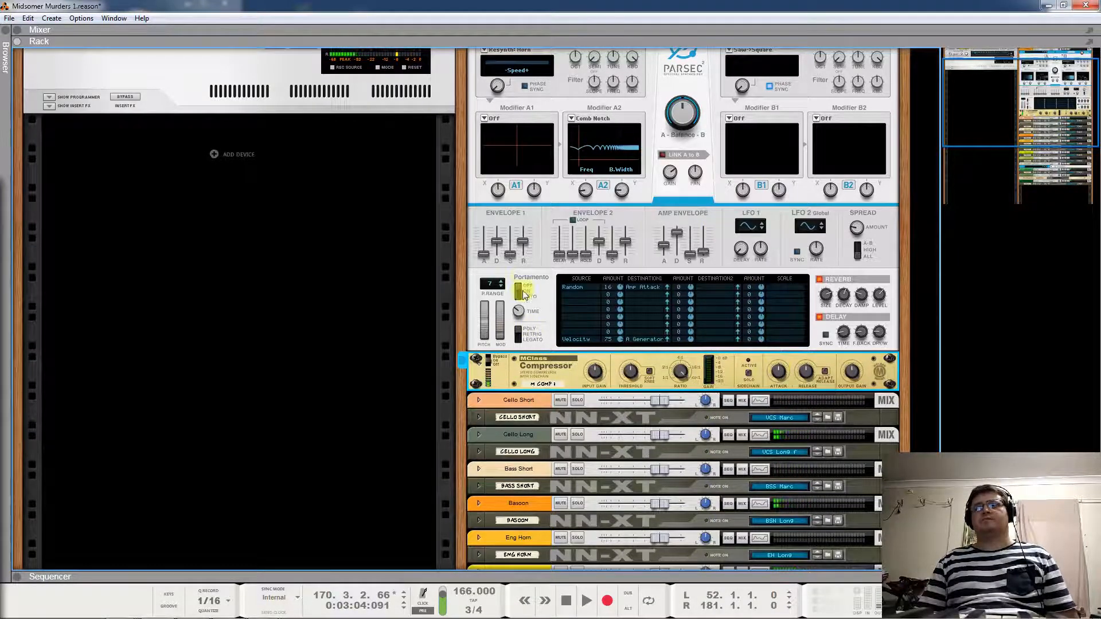
Solo the Horn and set its MClass Compressor's attack to 50 ms during playback
{"action": "scroll", "coordinate": [521, 290], "scroll_direction": "up", "scroll_amount": 2}
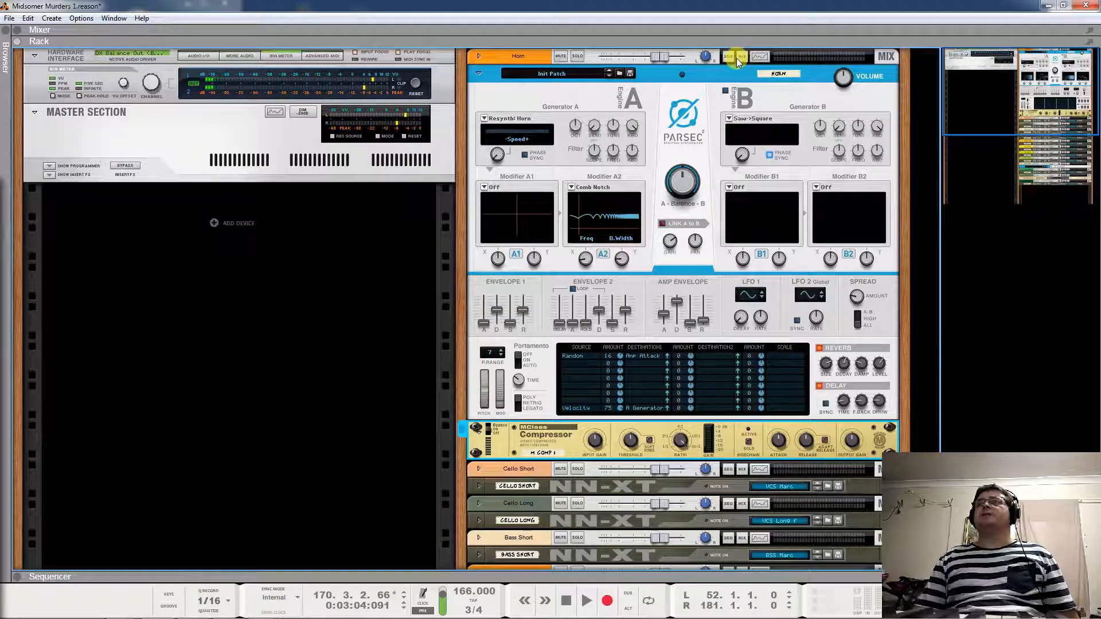
{"action": "left_click", "coordinate": [571, 56]}
{"action": "scroll", "coordinate": [772, 395], "scroll_direction": "down", "scroll_amount": 2}
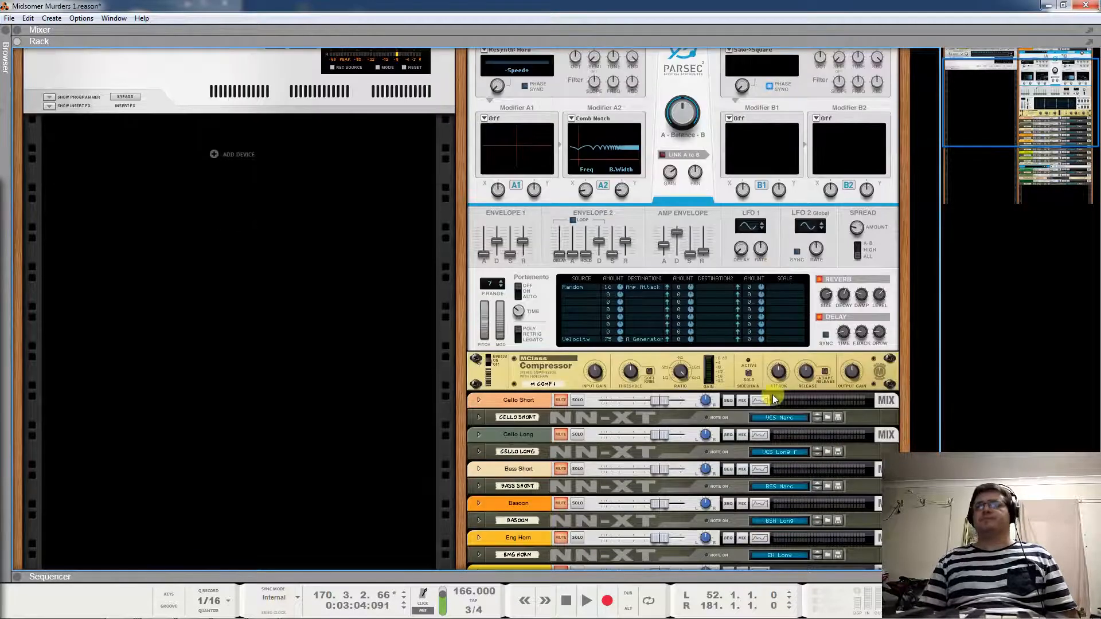
{"action": "key", "text": "space"}
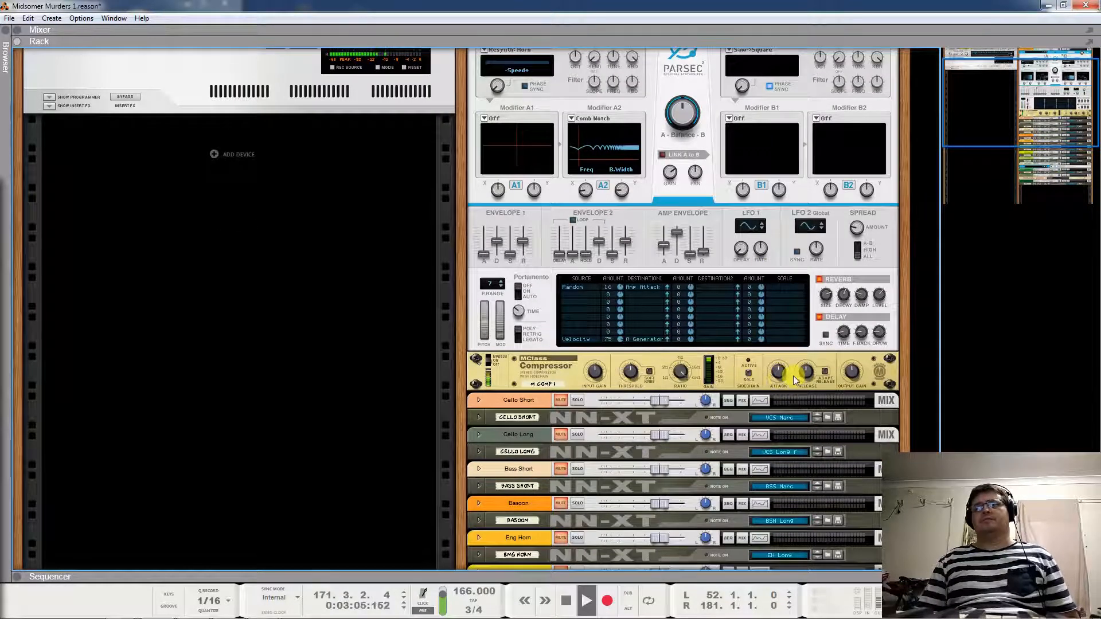
{"action": "left_click", "coordinate": [780, 372]}
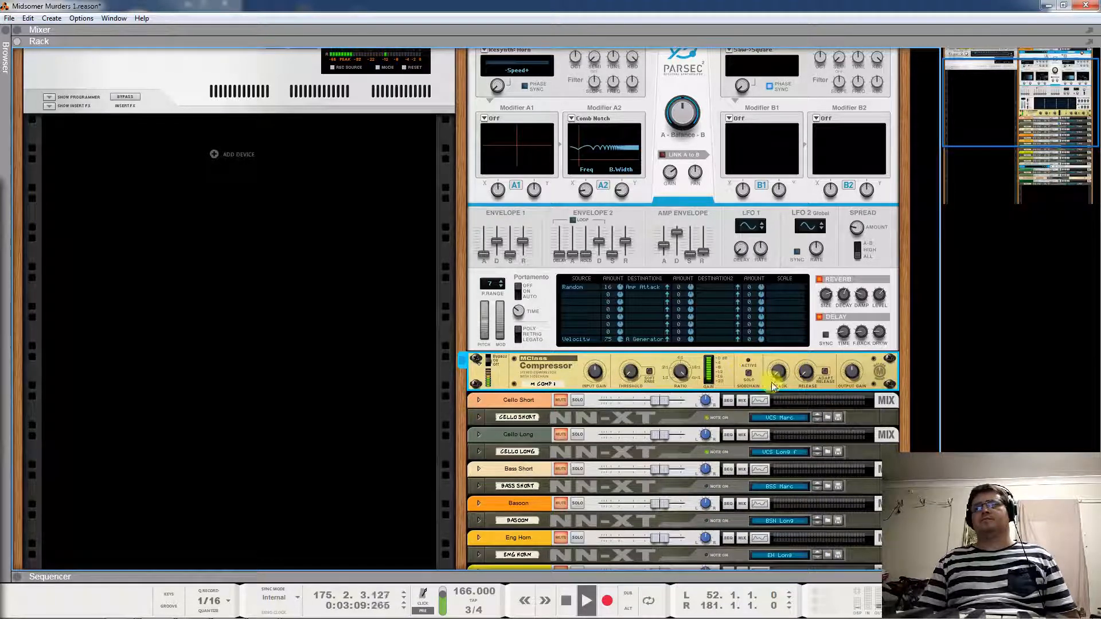
{"action": "left_click_drag", "start_coordinate": [783, 368], "coordinate": [785, 353]}
{"action": "left_click_drag", "start_coordinate": [785, 314], "coordinate": [782, 300]}
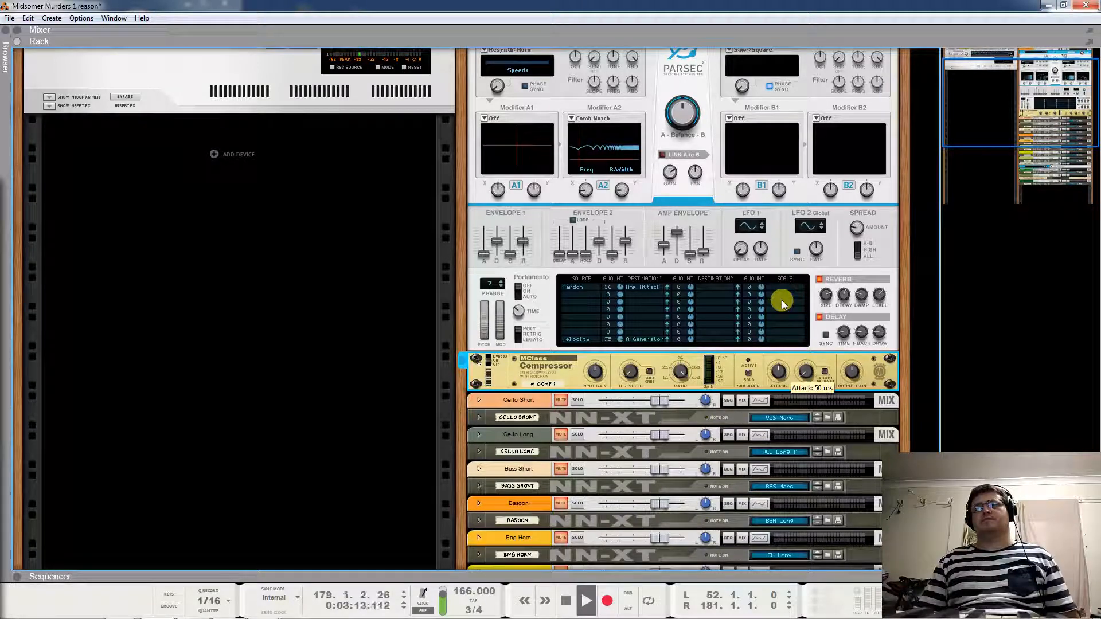
Show the sequencer, set the loop from bar 145 to bar 177, and start looped playback
{"action": "left_click", "coordinate": [17, 576]}
{"action": "key", "text": "space"}
{"action": "left_click", "coordinate": [830, 357], "text": "ctrl"}
{"action": "left_click", "coordinate": [1042, 356], "text": "alt"}
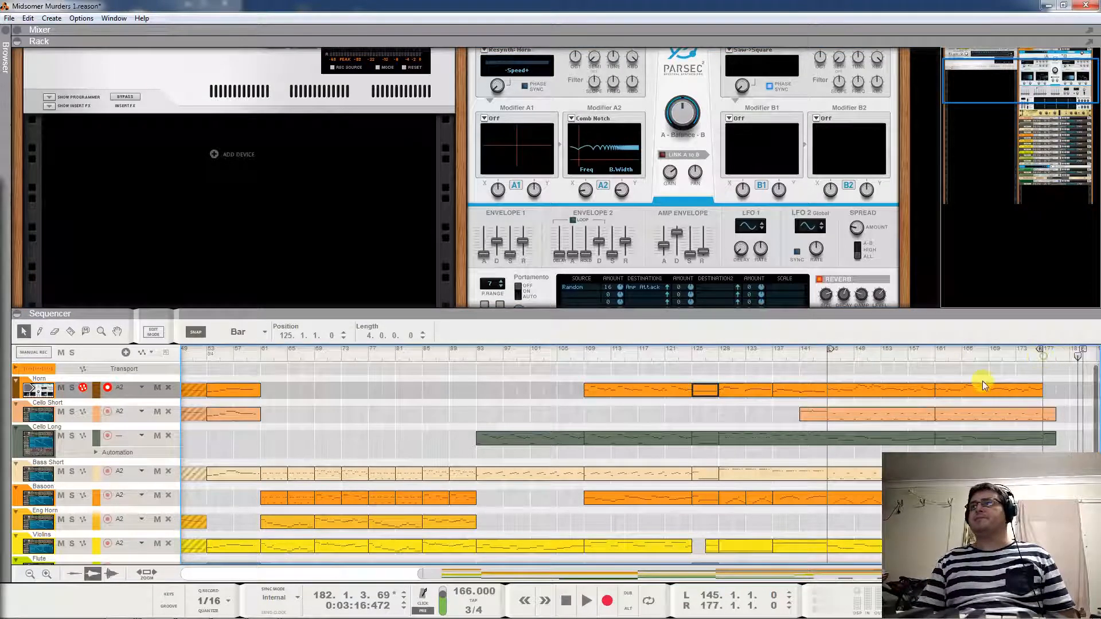
{"action": "left_click", "coordinate": [831, 356]}
{"action": "key", "text": "l"}
{"action": "key", "text": "space"}
Adjust the Horn compressor's attack and threshold while the loop plays, and fold the device after stopping playback
{"action": "left_click", "coordinate": [657, 89]}
{"action": "scroll", "coordinate": [657, 89], "scroll_direction": "down", "scroll_amount": 3}
{"action": "scroll", "coordinate": [651, 389], "scroll_direction": "down", "scroll_amount": 2}
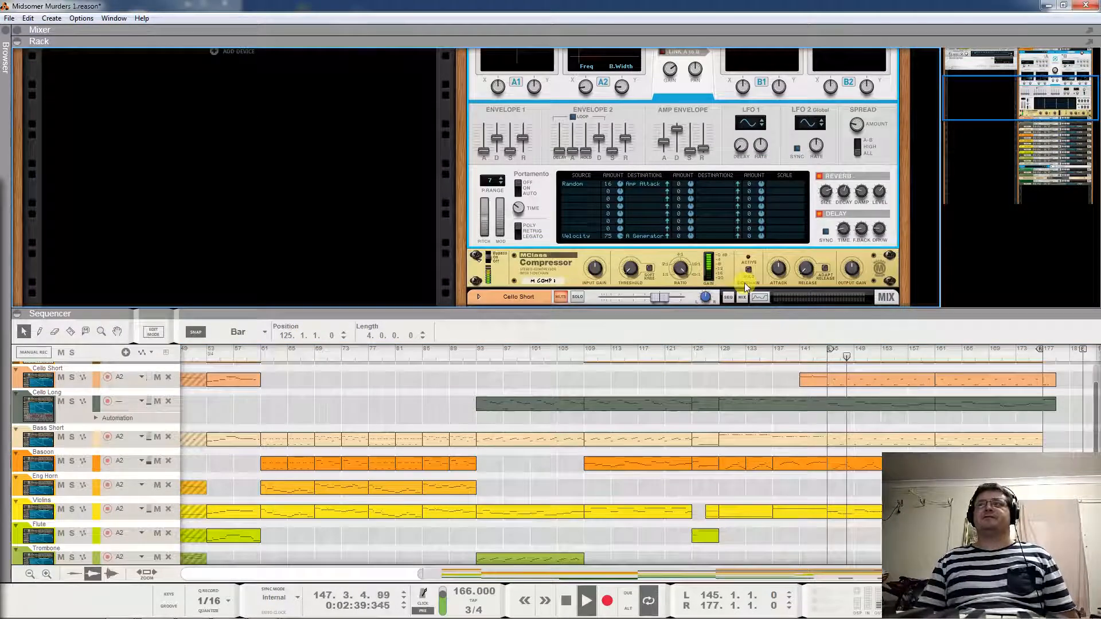
{"action": "left_click_drag", "start_coordinate": [778, 268], "coordinate": [829, 229]}
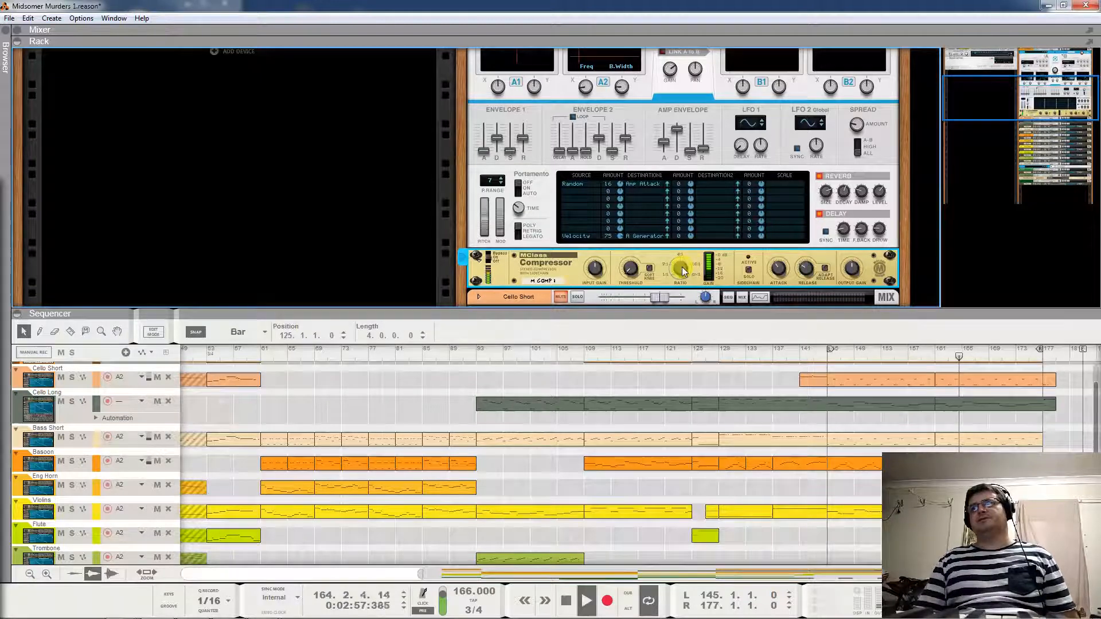
{"action": "mouse_move", "coordinate": [682, 271]}
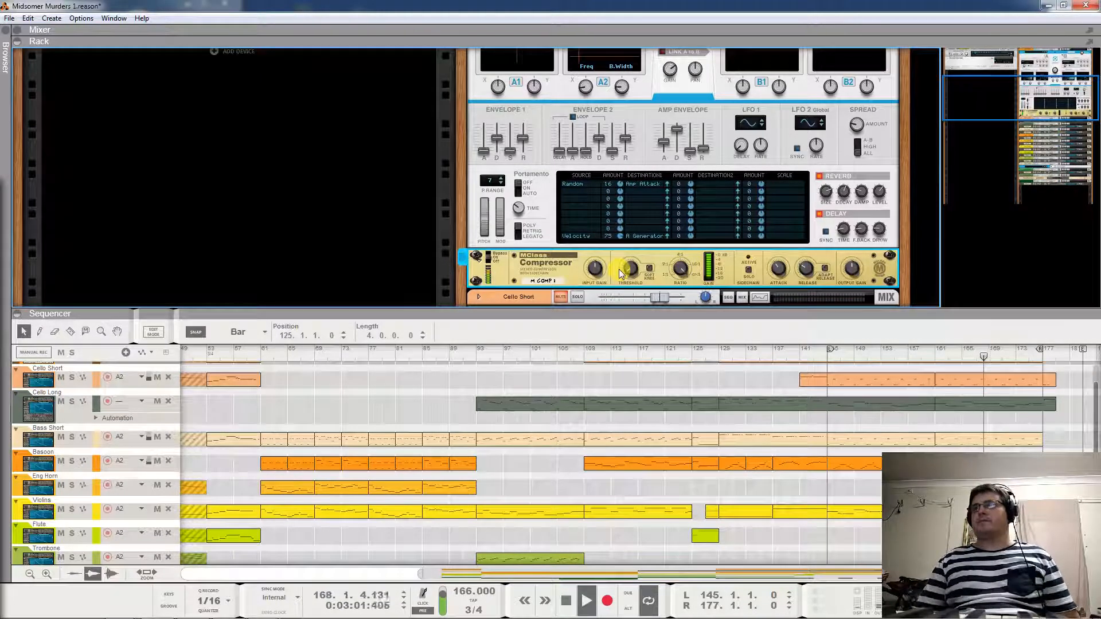
{"action": "mouse_move", "coordinate": [628, 274]}
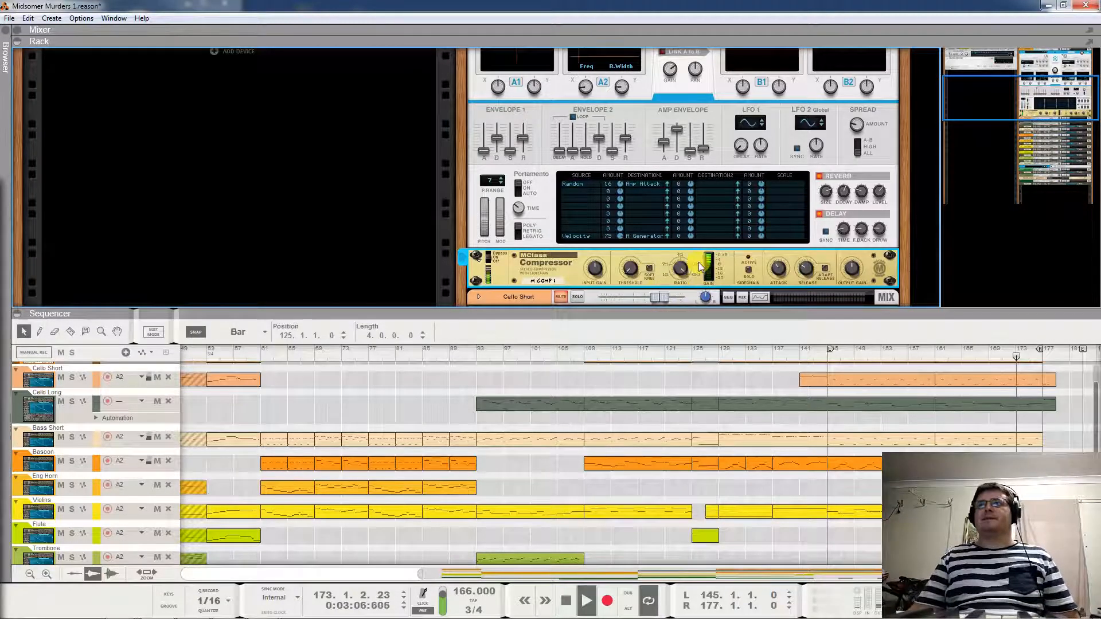
{"action": "left_click_drag", "start_coordinate": [631, 269], "coordinate": [649, 187]}
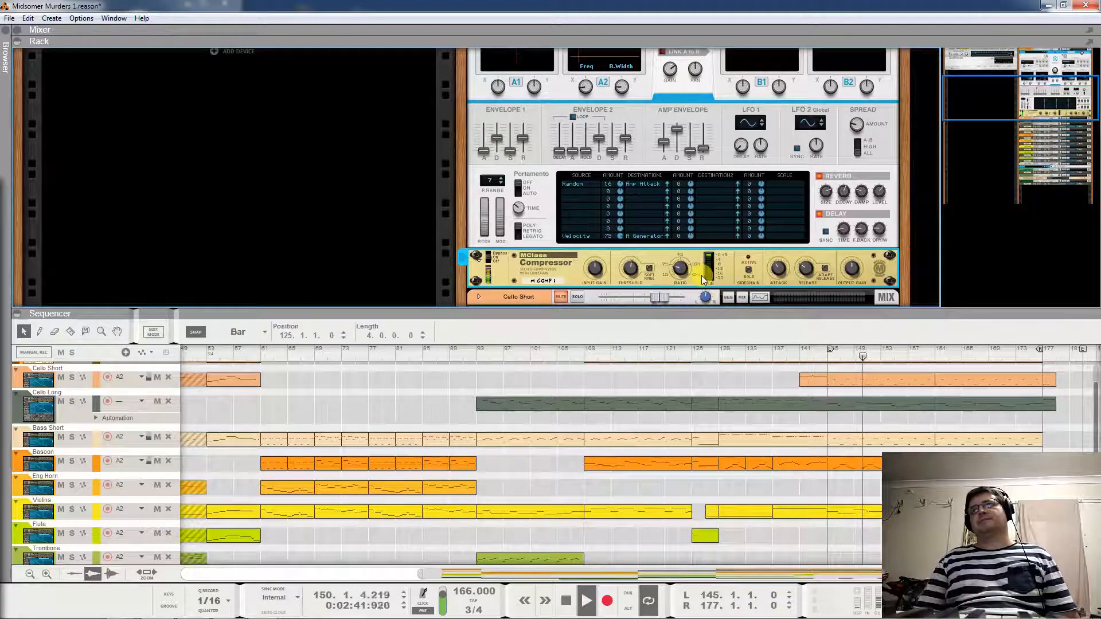
{"action": "key", "text": "space"}
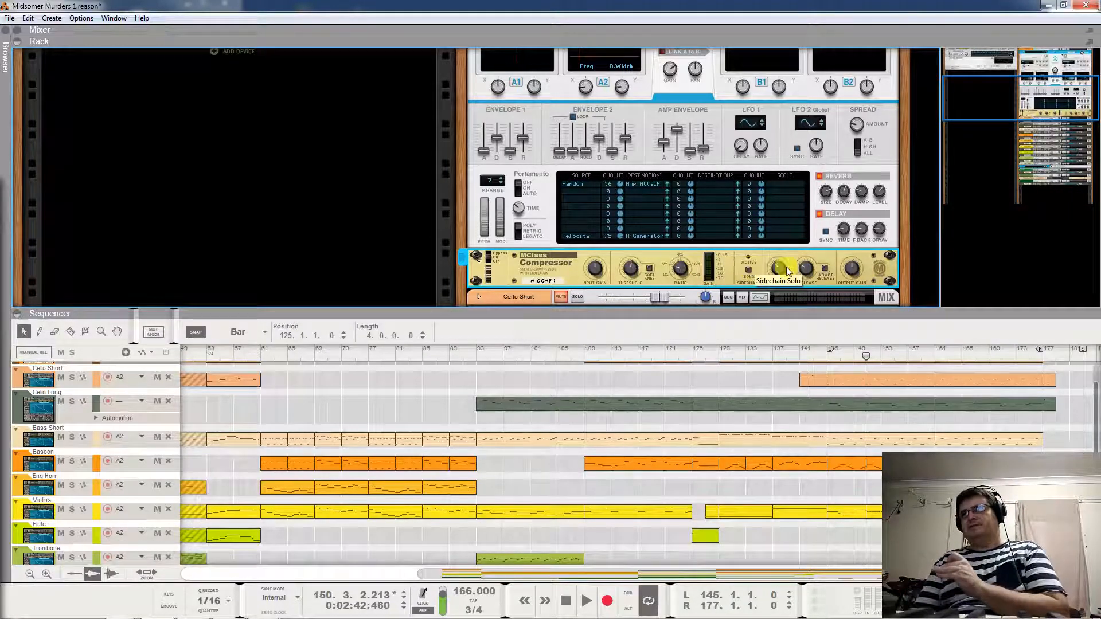
{"action": "left_click", "coordinate": [480, 267]}
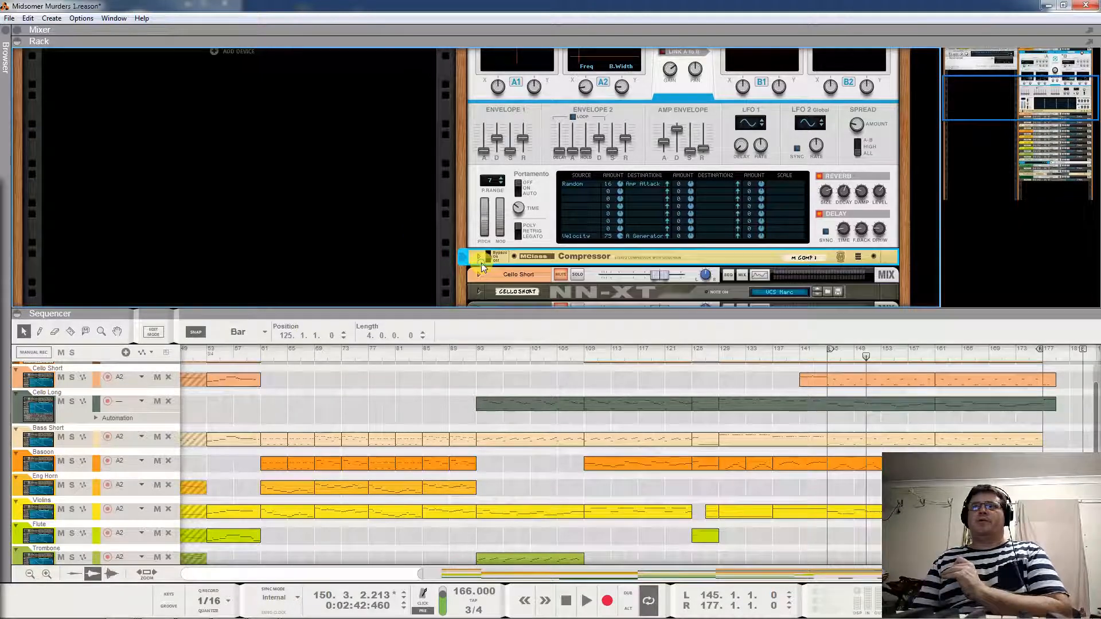
Open the Horn's Spectrum EQ, examine its low-mid band during playback, and close the window
{"action": "key", "text": "F2"}
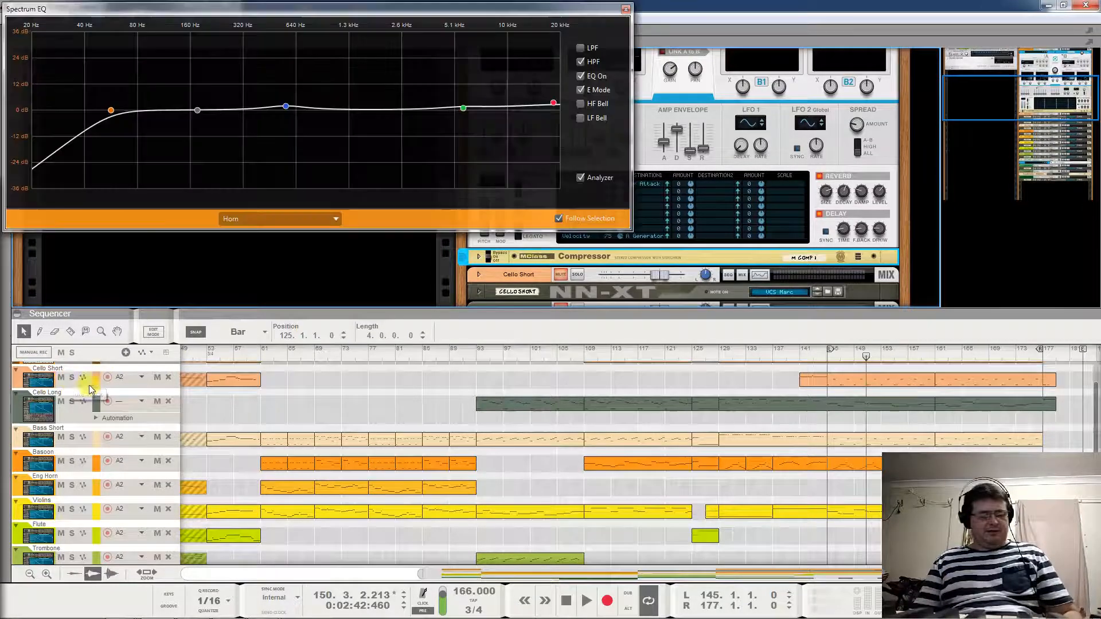
{"action": "key", "text": "space"}
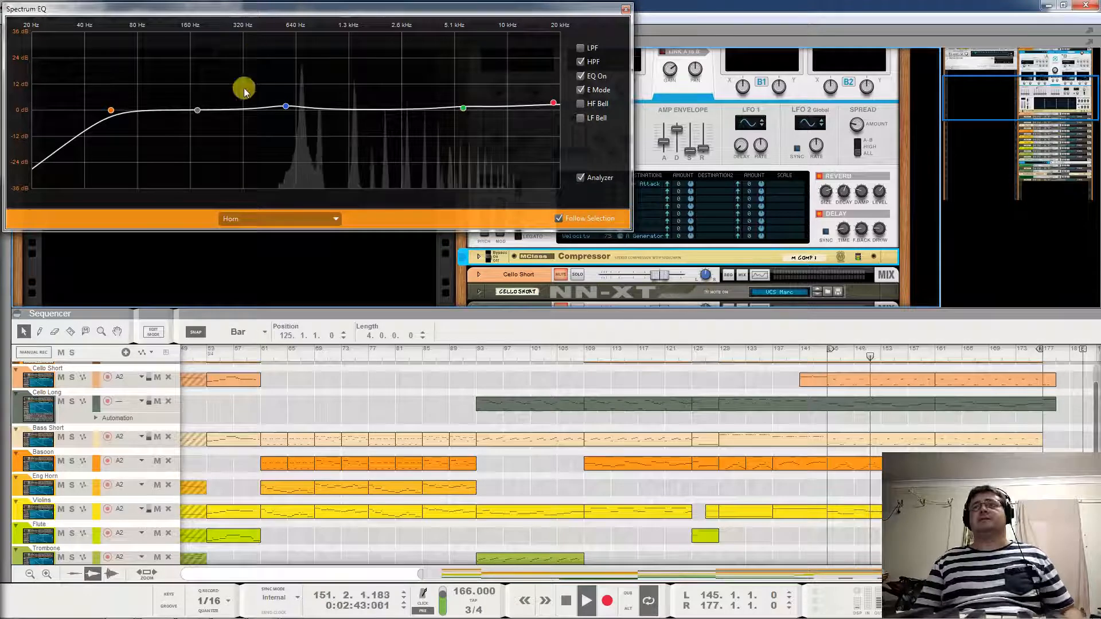
{"action": "left_click", "coordinate": [289, 108]}
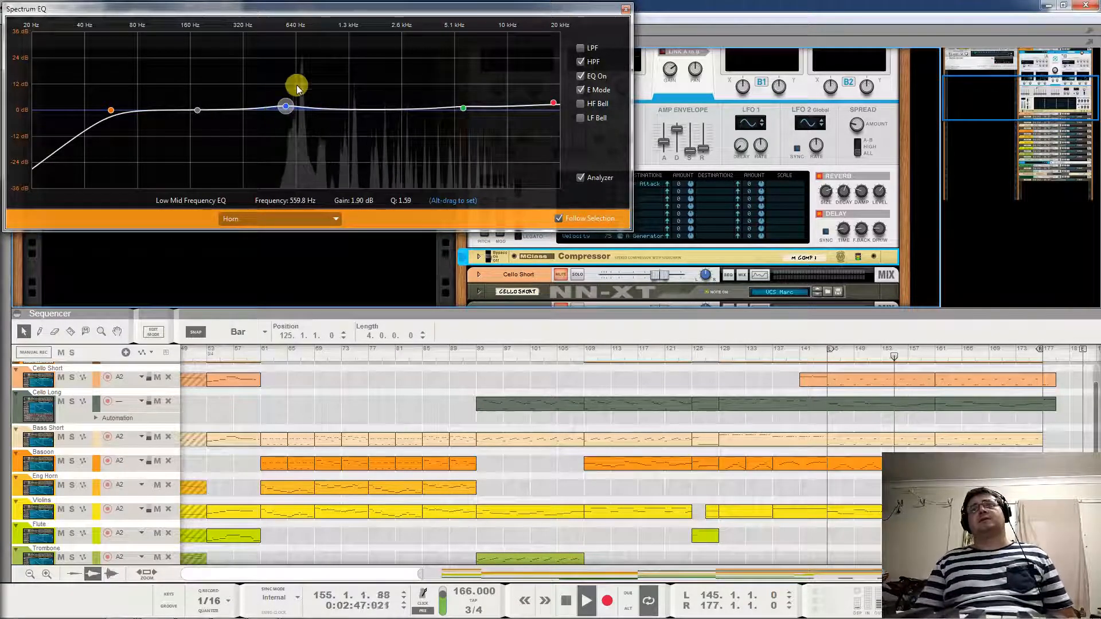
{"action": "key", "text": "space"}
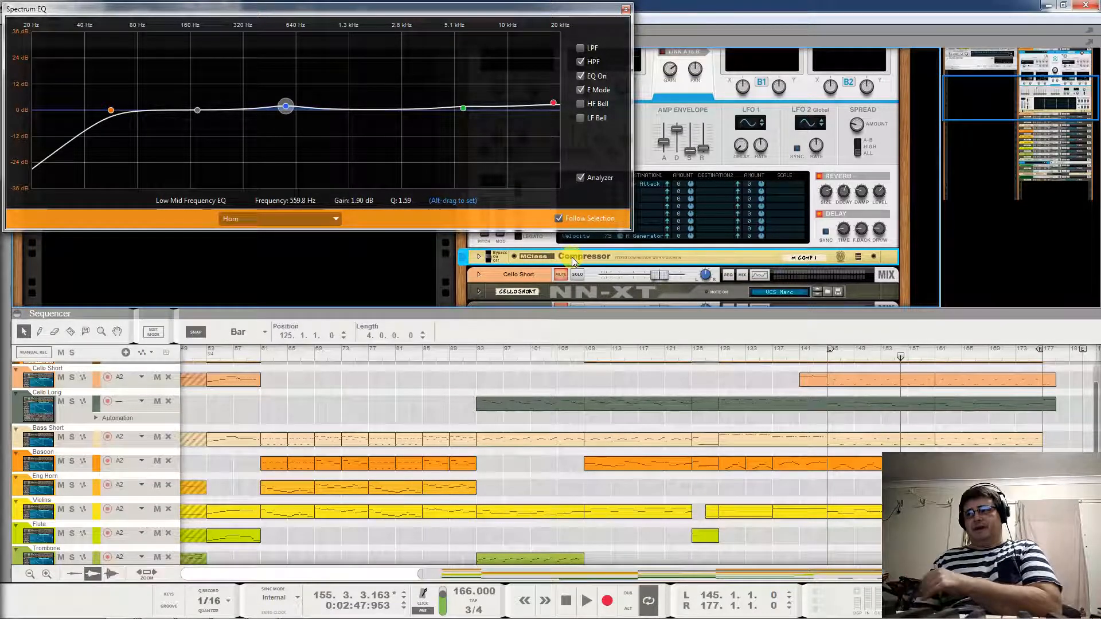
{"action": "left_click", "coordinate": [626, 11]}
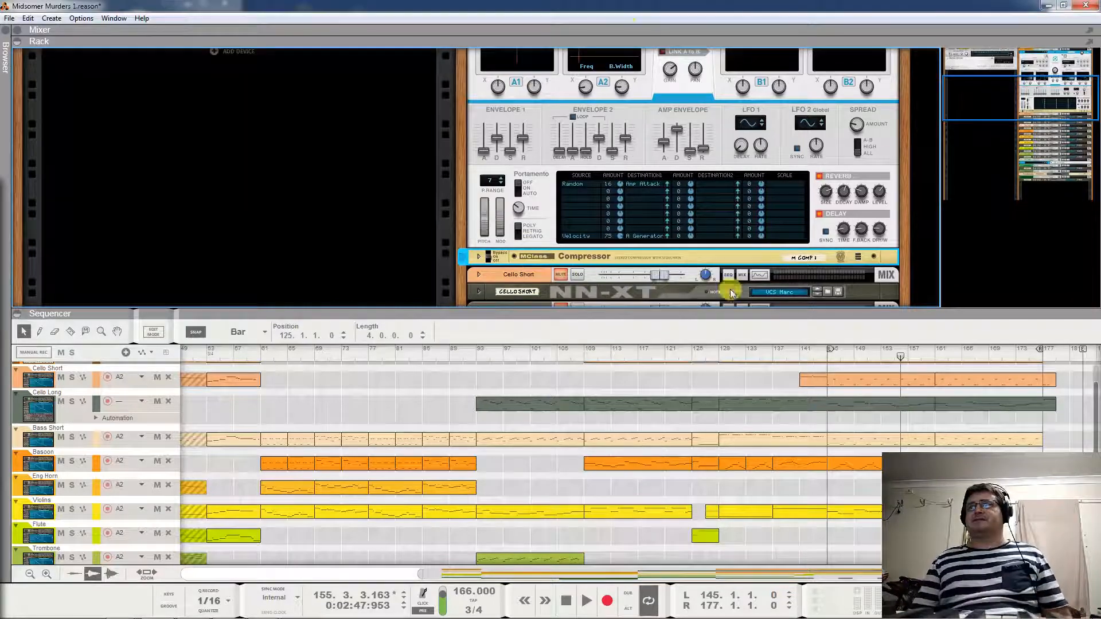
Play the soloed Horn from about bar 61 and again from bar 145
{"action": "left_click", "coordinate": [259, 359]}
{"action": "key", "text": "space"}
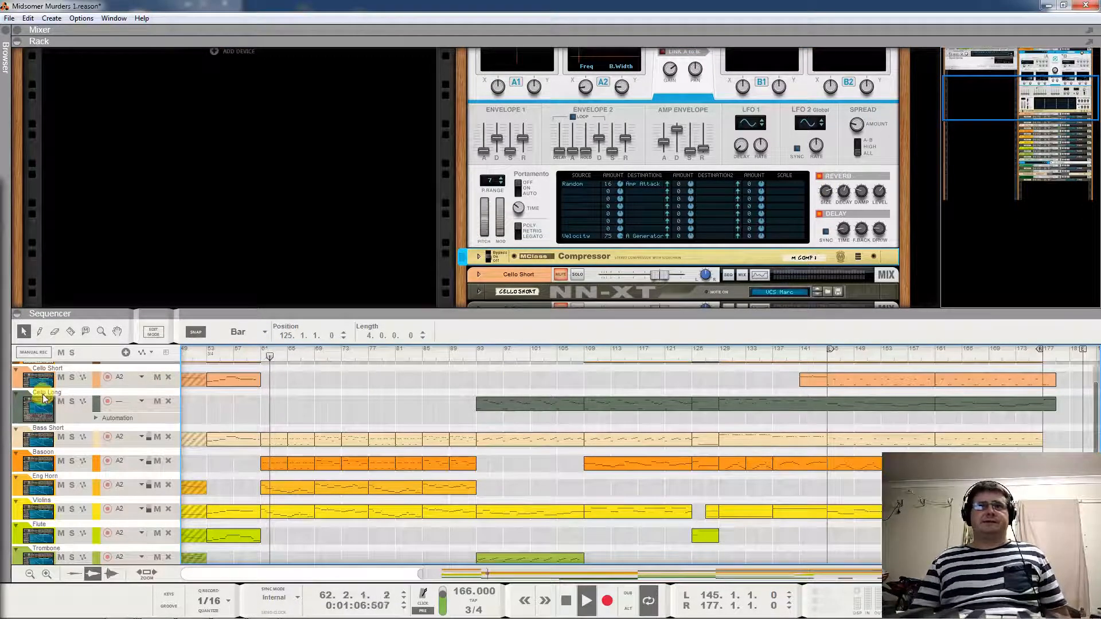
{"action": "scroll", "coordinate": [43, 398], "scroll_direction": "up", "scroll_amount": 2}
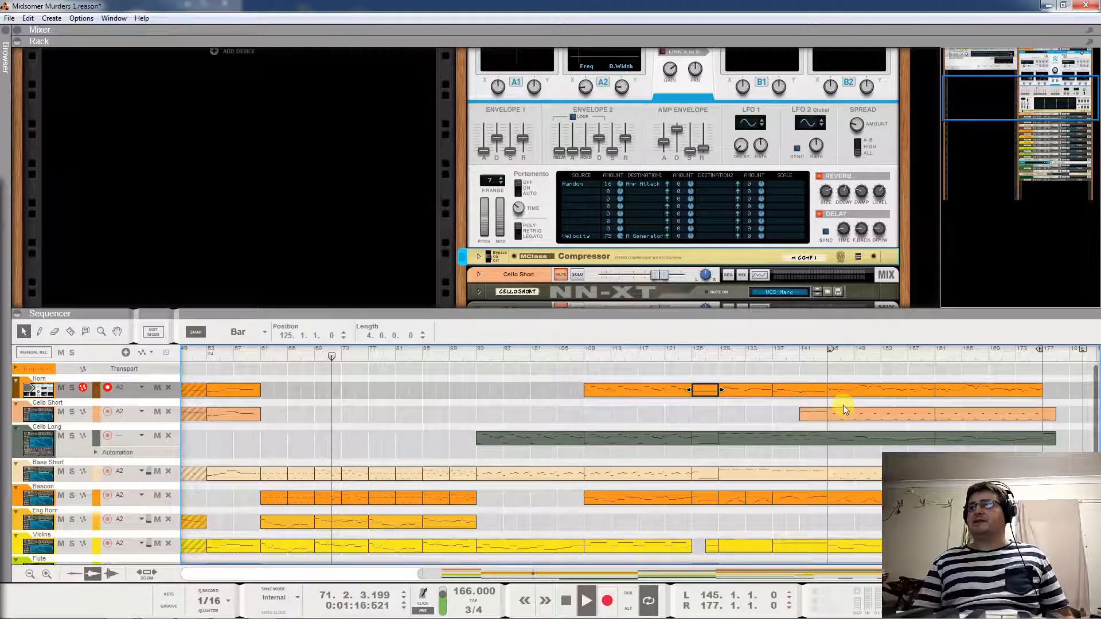
{"action": "left_click", "coordinate": [829, 354]}
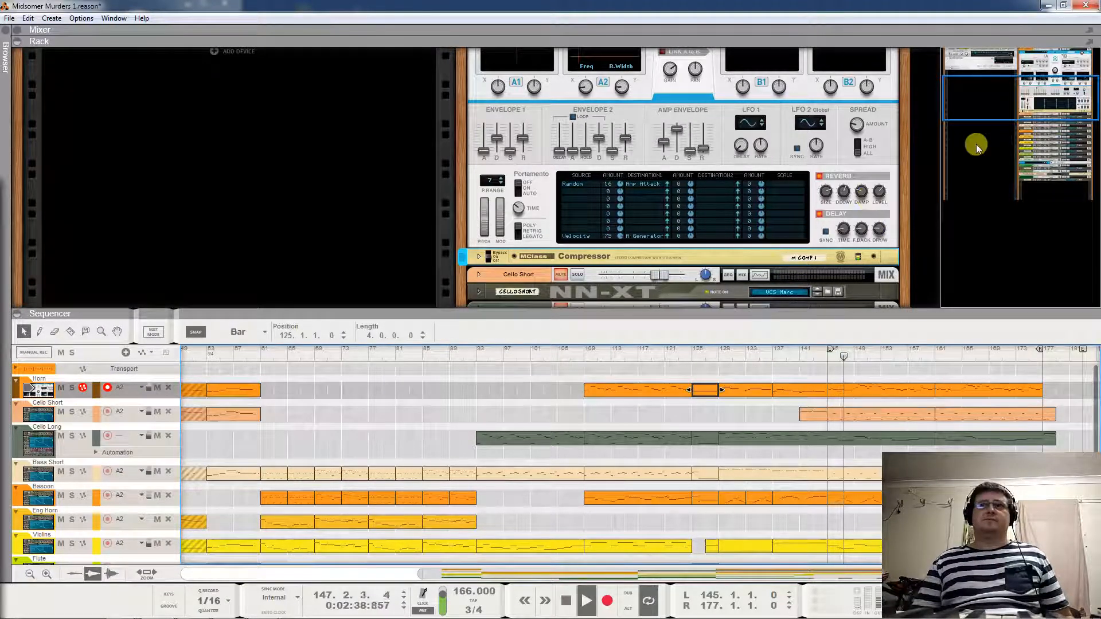
Show the mixer, turn off all solos, and stop playback
{"action": "left_click", "coordinate": [18, 32]}
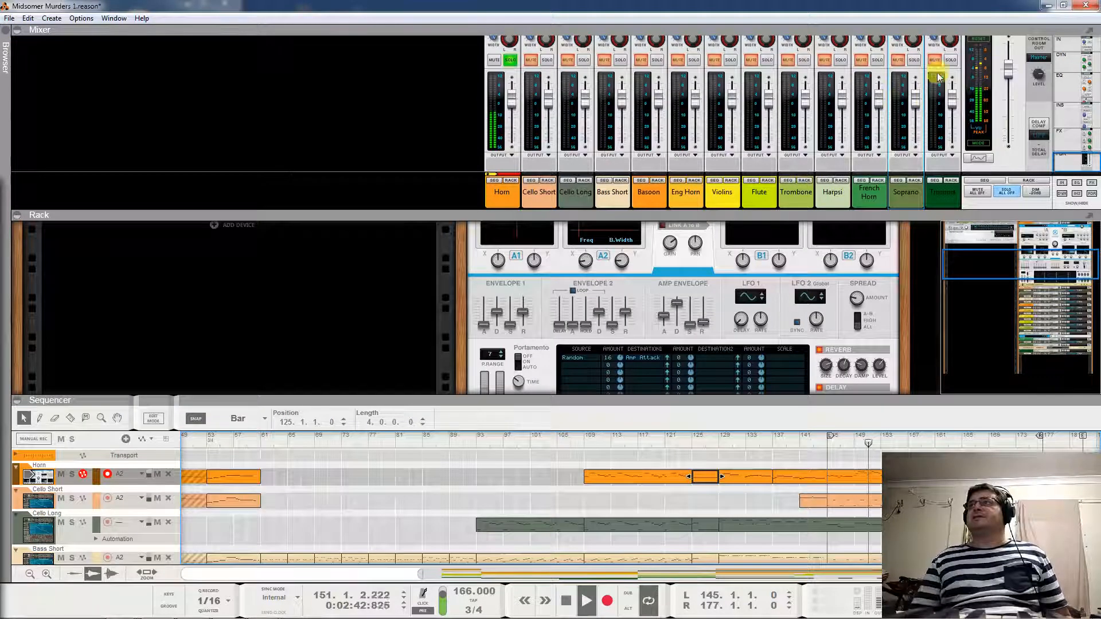
{"action": "left_click", "coordinate": [1007, 191]}
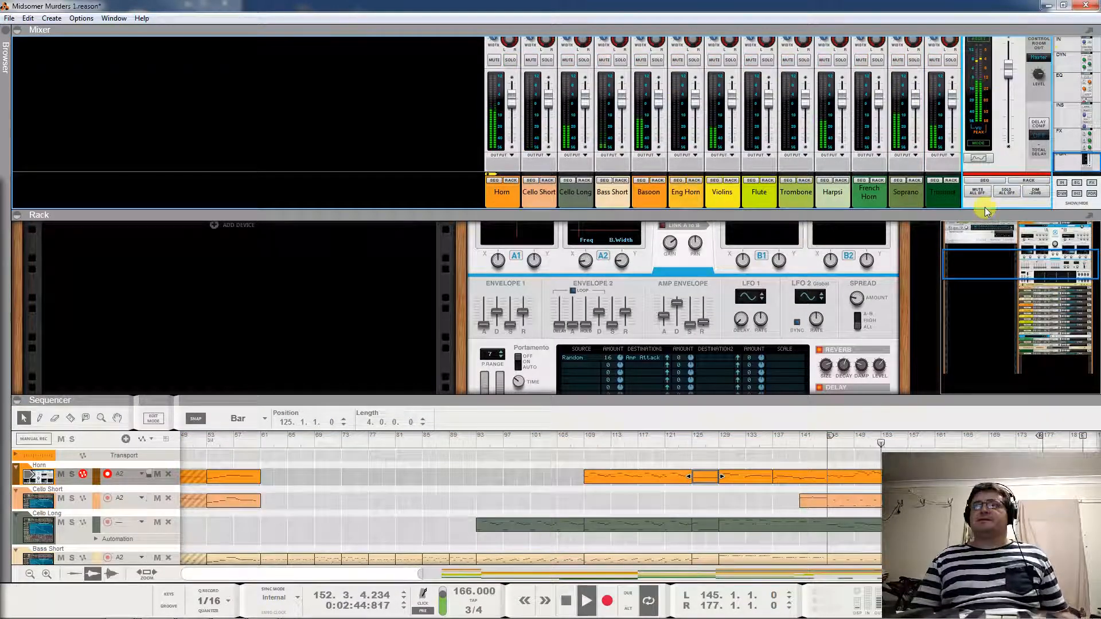
{"action": "key", "text": "space"}
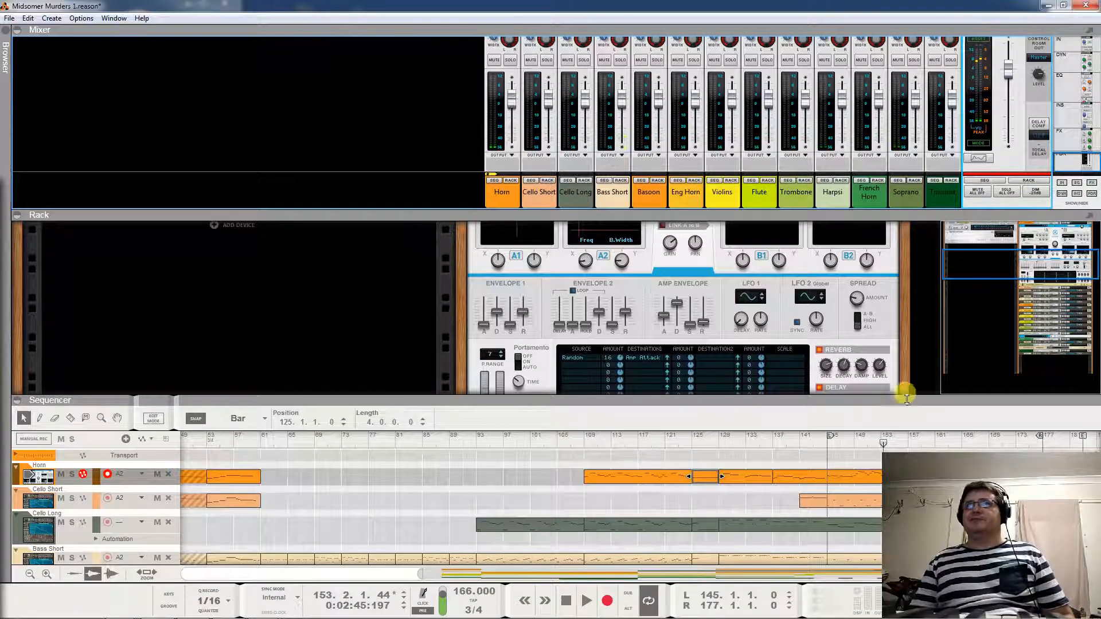
Play the full mix from bar 145 with the Horn's rack devices in view
{"action": "left_click", "coordinate": [828, 445]}
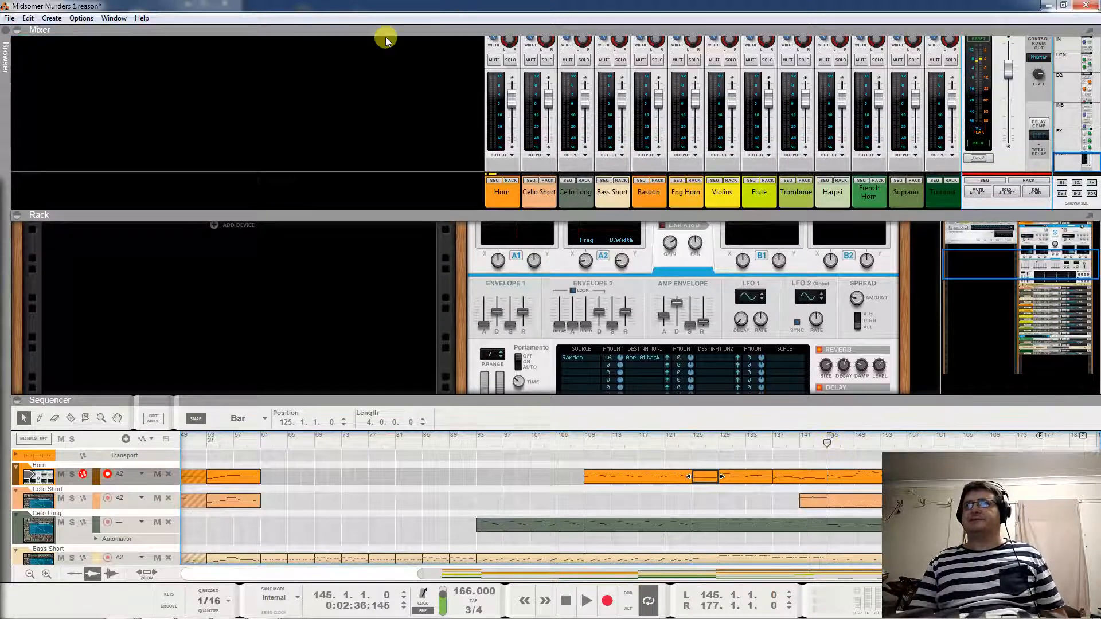
{"action": "key", "text": "space"}
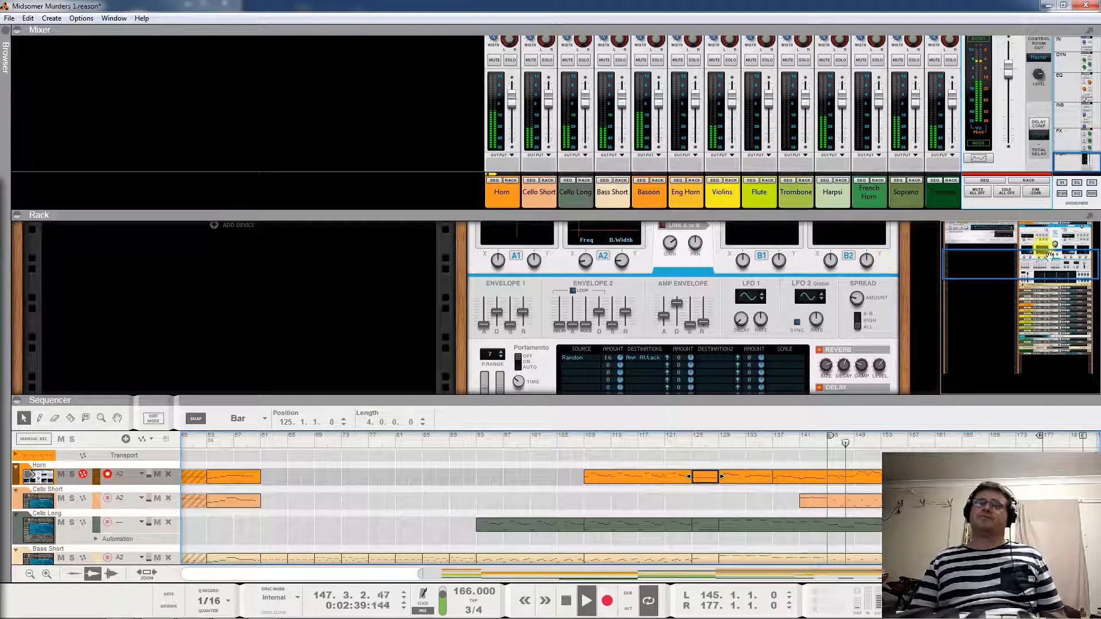
{"action": "left_click_drag", "start_coordinate": [1050, 262], "coordinate": [1050, 236]}
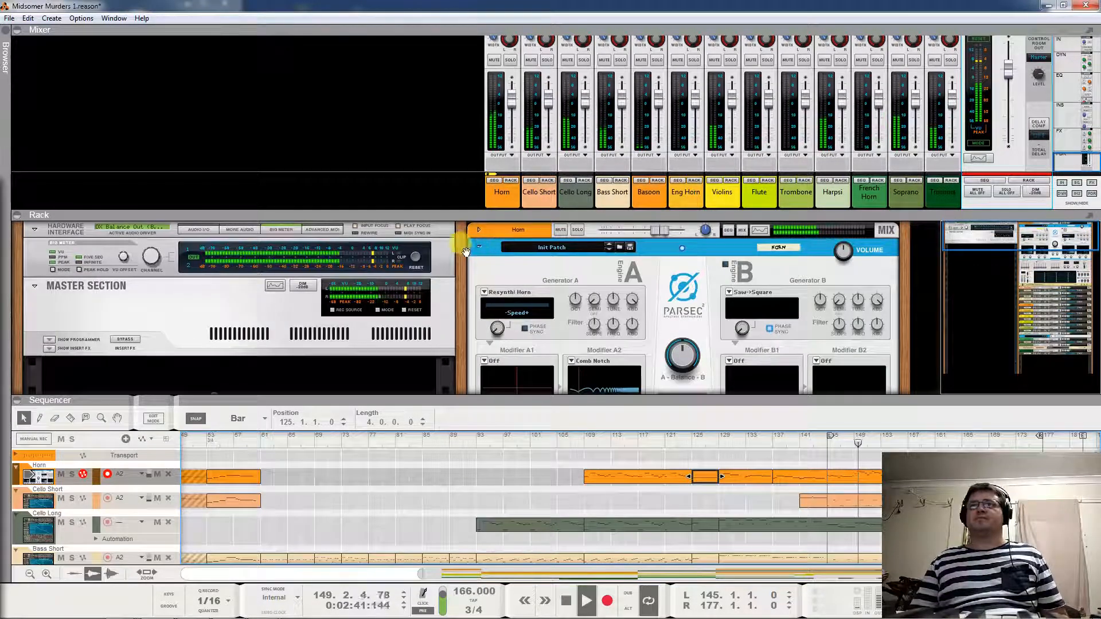
Fold the Horn's Parsec, and move Cello Long after Bass Short in both the mixer and the rack
{"action": "left_click", "coordinate": [478, 250]}
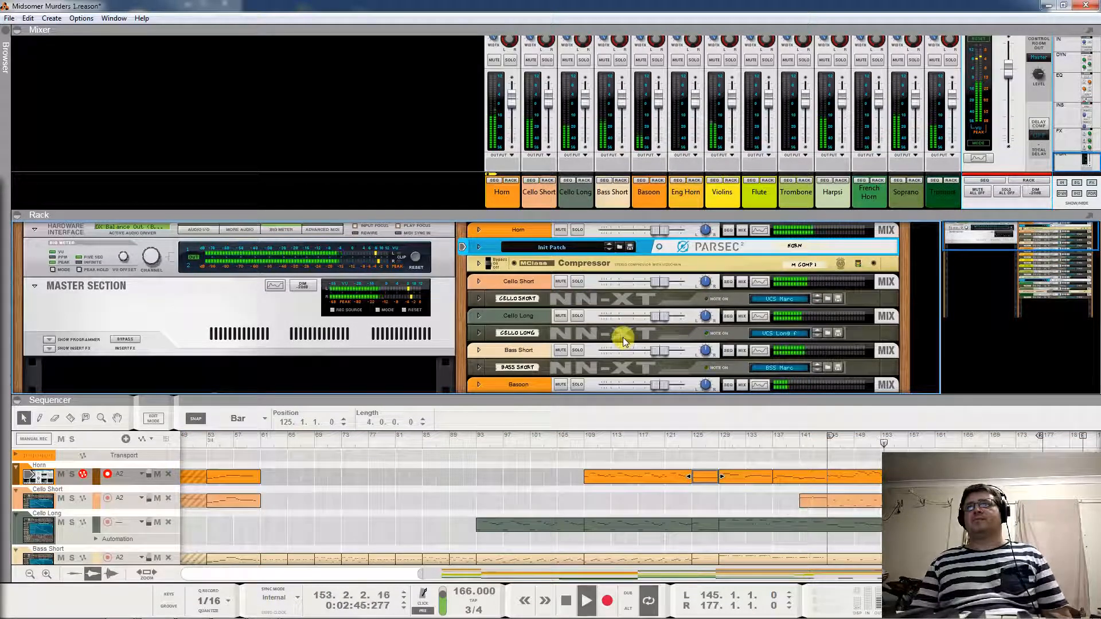
{"action": "scroll", "coordinate": [622, 337], "scroll_direction": "down", "scroll_amount": 1}
{"action": "scroll", "coordinate": [622, 337], "scroll_direction": "down", "scroll_amount": 1}
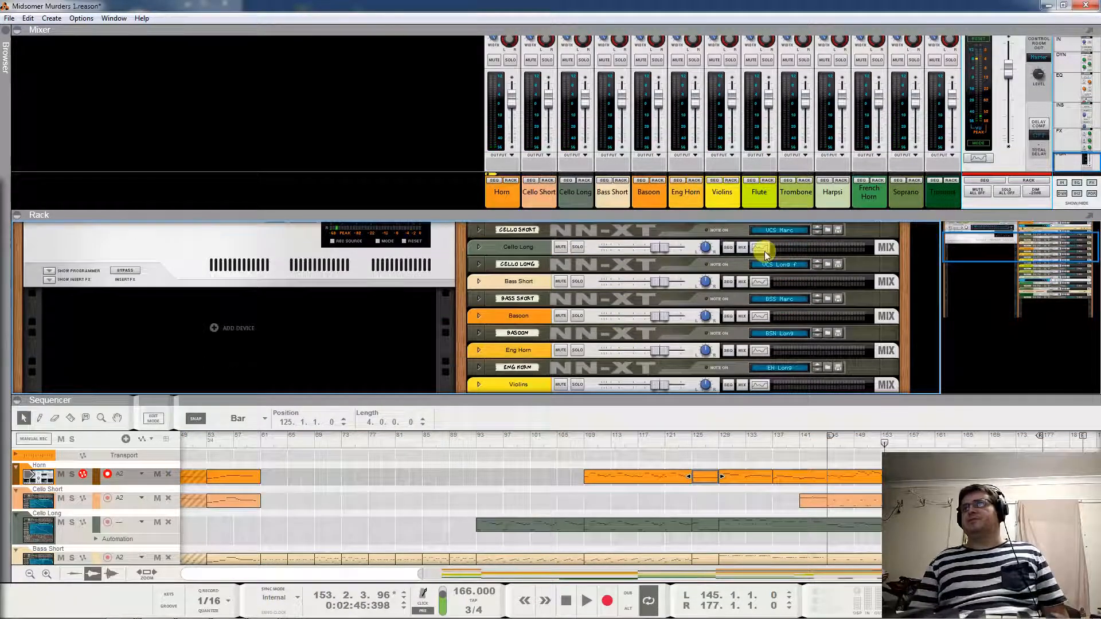
{"action": "left_click", "coordinate": [571, 189]}
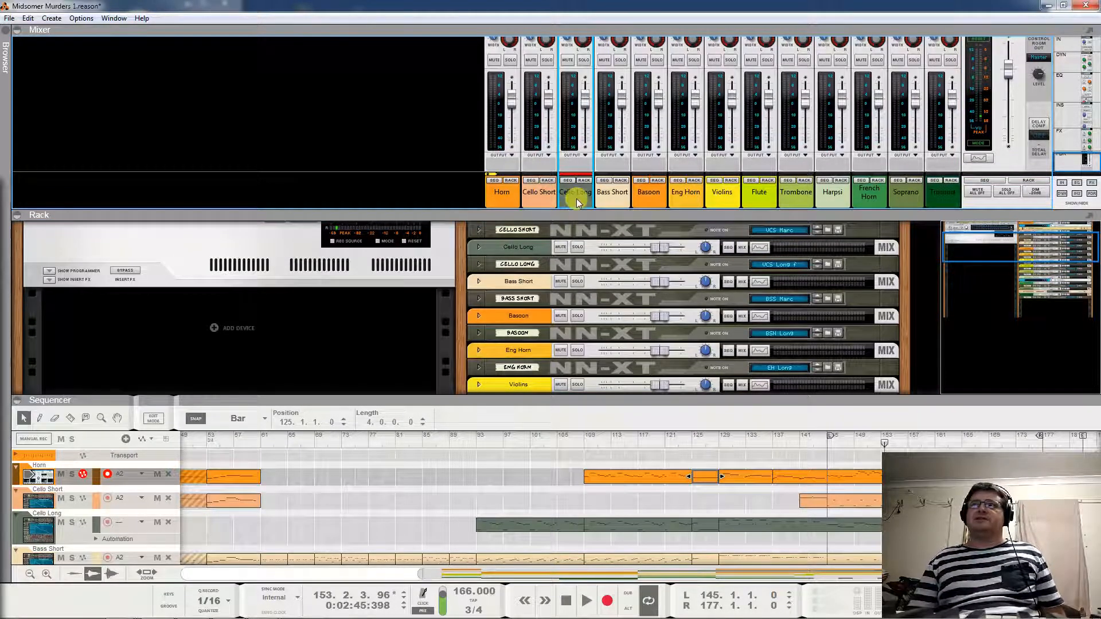
{"action": "left_click_drag", "start_coordinate": [569, 197], "coordinate": [619, 196]}
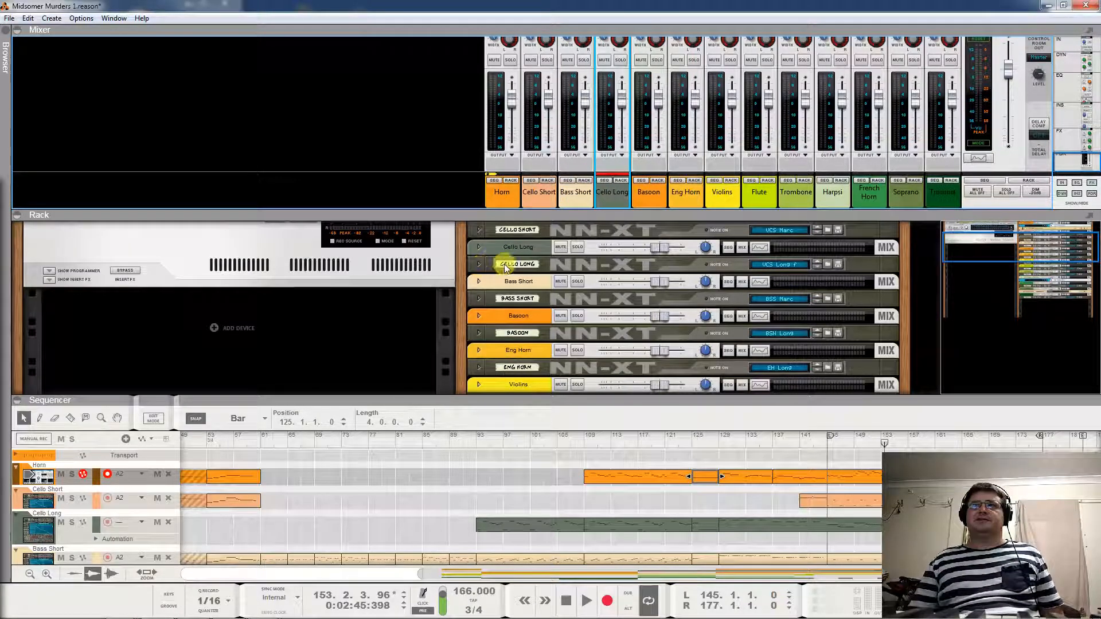
{"action": "mouse_move", "coordinate": [494, 250]}
{"action": "left_mouse_down"}
{"action": "mouse_move", "coordinate": [508, 258]}
{"action": "mouse_move", "coordinate": [516, 296]}
{"action": "left_mouse_up"}
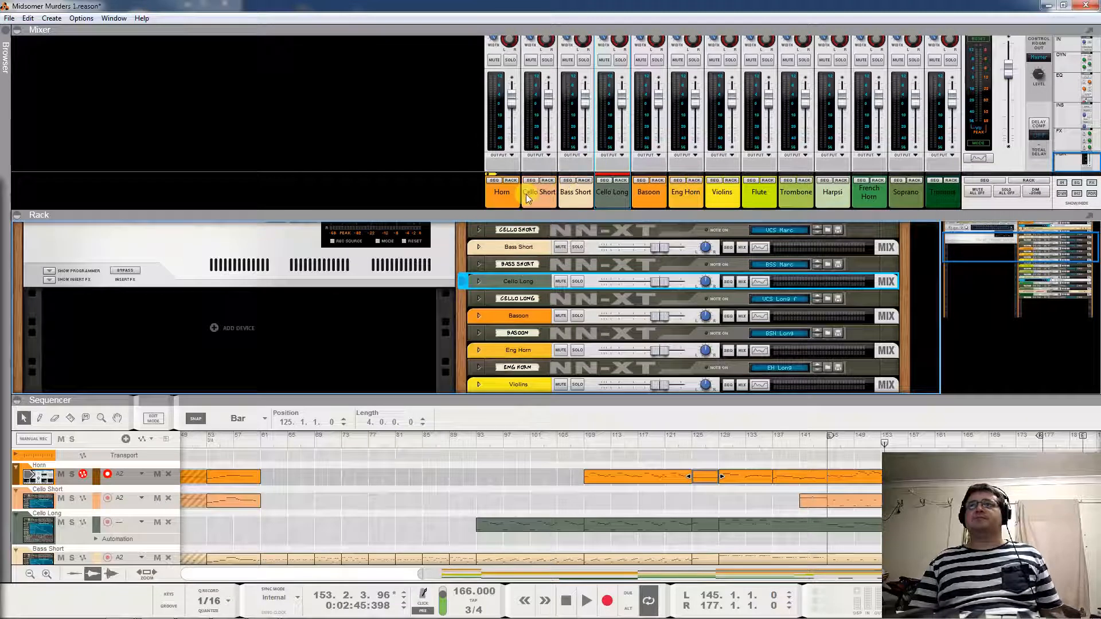
Try giving Cello Short and Bass Short separate output buses, and undo both
{"action": "right_click", "coordinate": [542, 164]}
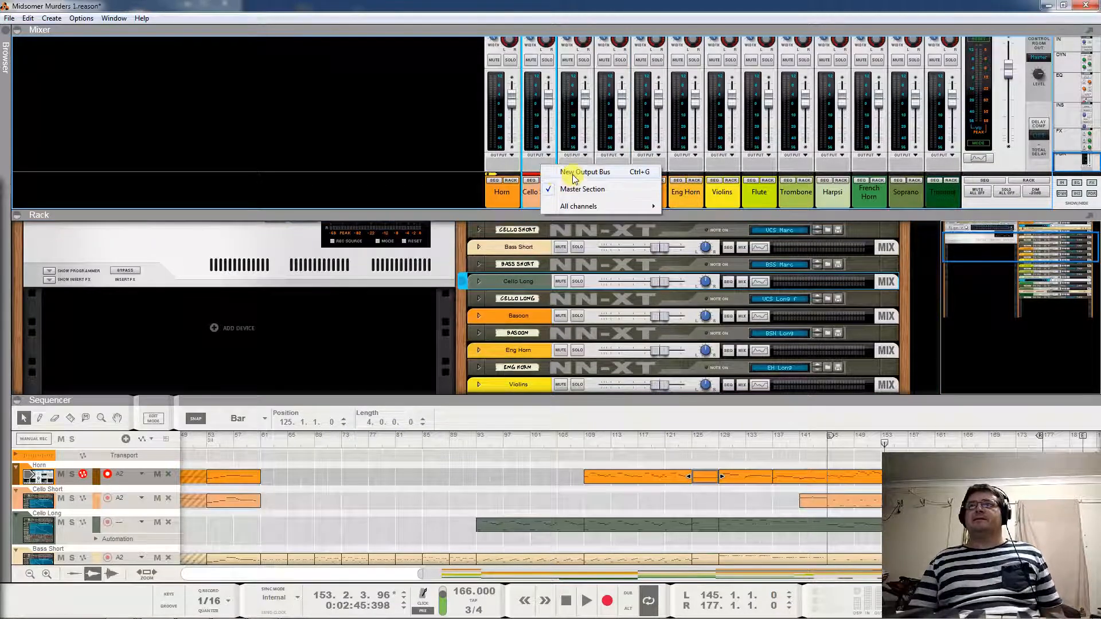
{"action": "left_click", "coordinate": [570, 172]}
{"action": "right_click", "coordinate": [544, 167]}
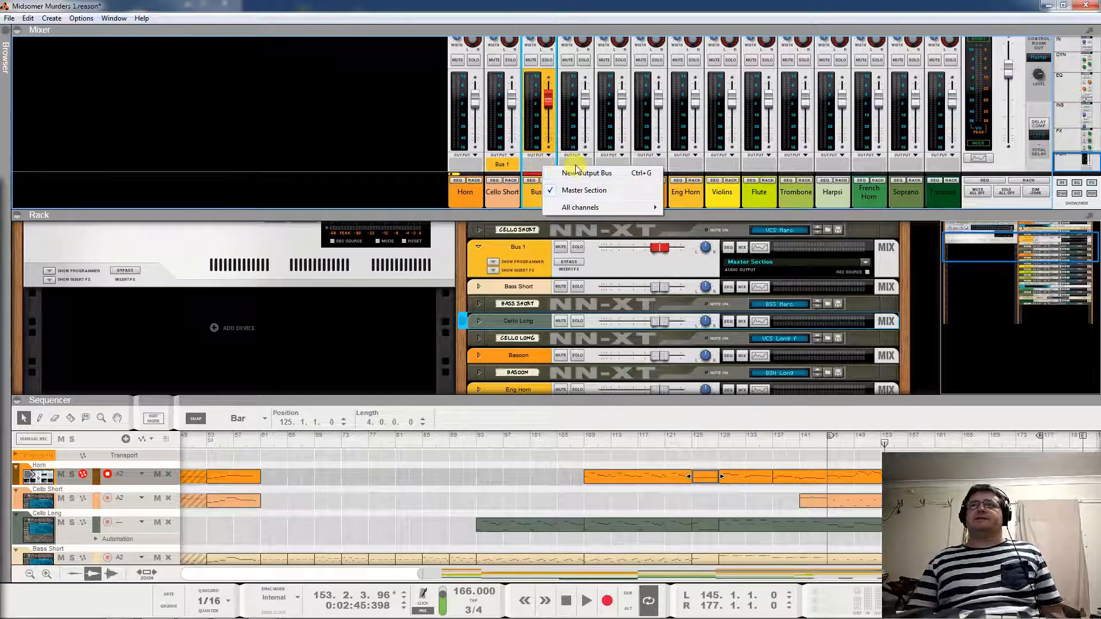
{"action": "left_click", "coordinate": [509, 191]}
{"action": "right_click", "coordinate": [572, 167]}
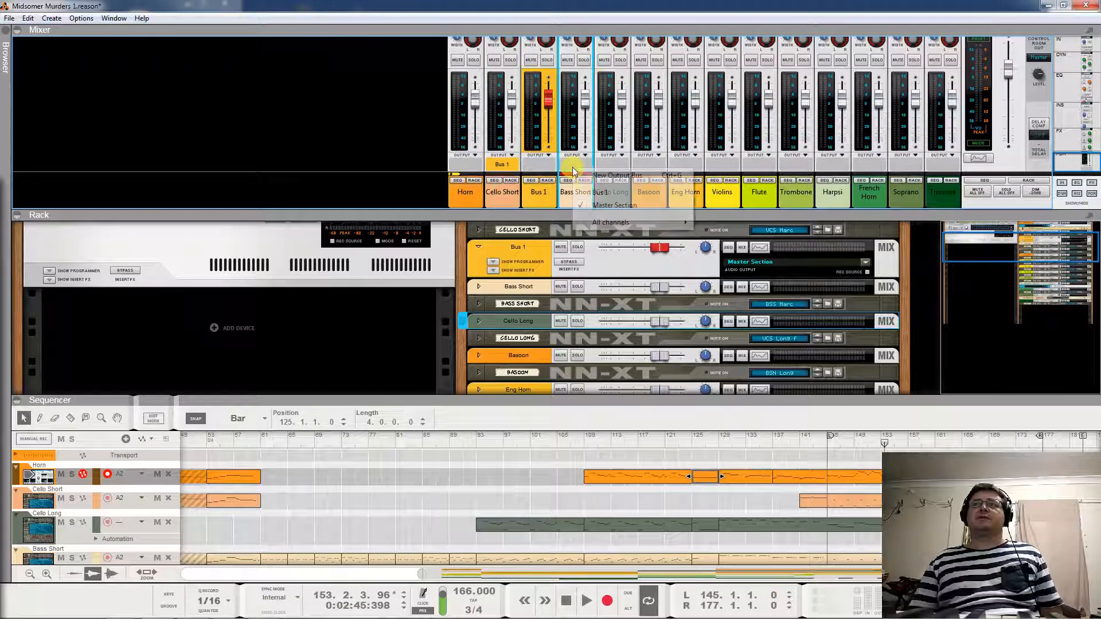
{"action": "left_click", "coordinate": [603, 175]}
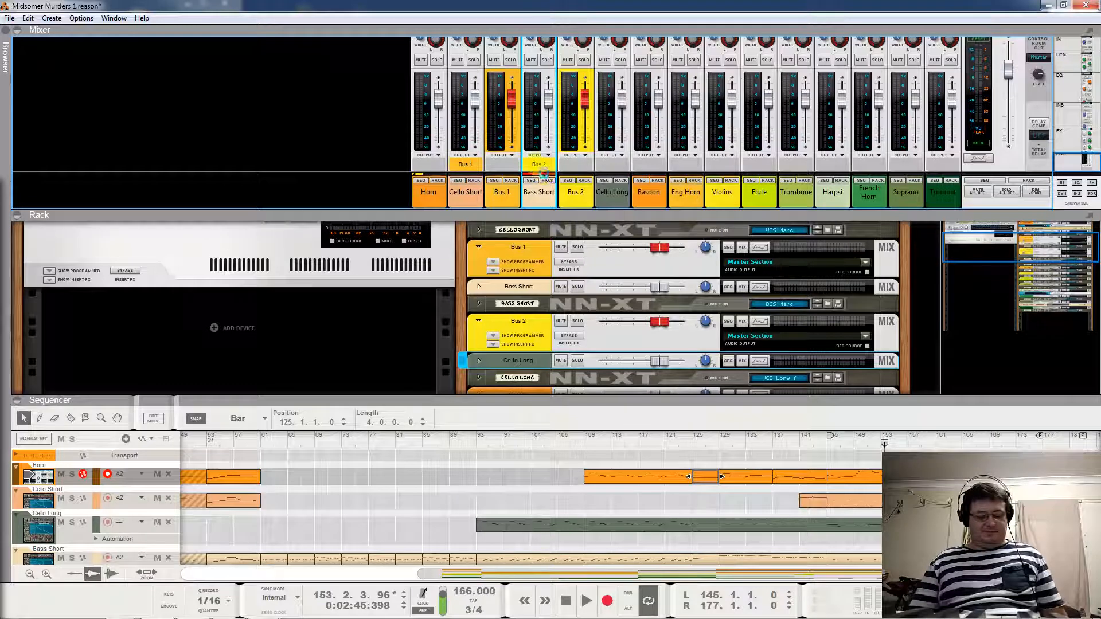
{"action": "key", "text": "ctrl+z"}
{"action": "key", "text": "ctrl+z"}
Create a new output bus for Bass Short and route Cello Short's output to it as well
{"action": "left_click", "coordinate": [570, 166]}
{"action": "left_click", "coordinate": [580, 172]}
{"action": "left_click", "coordinate": [501, 165]}
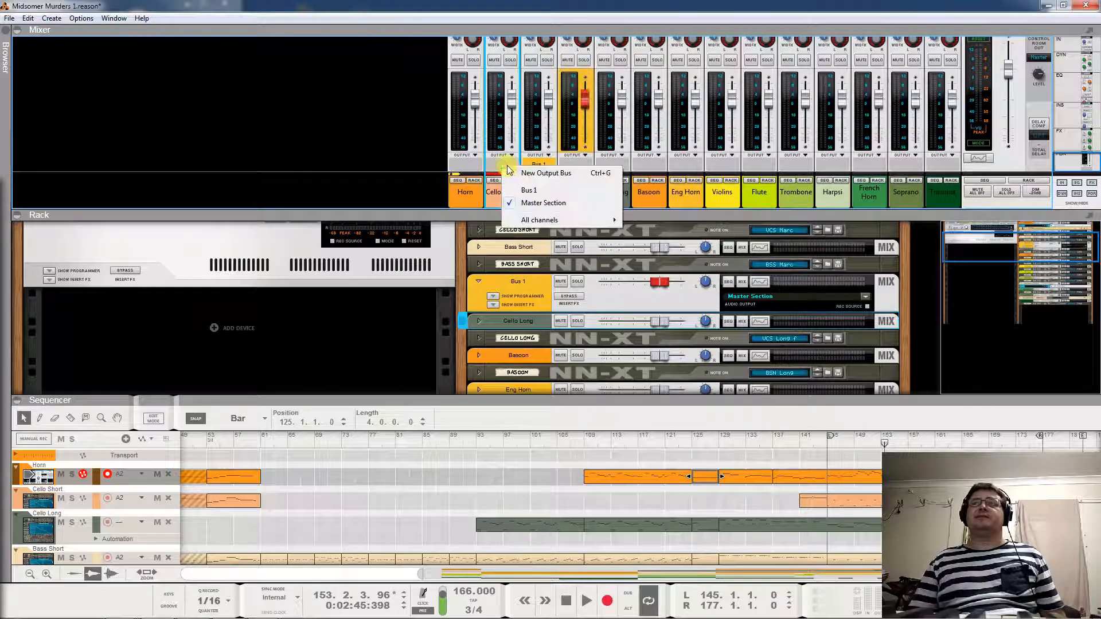
{"action": "left_click", "coordinate": [518, 186]}
Rename the new output bus as Bass
{"action": "double_click", "coordinate": [582, 191]}
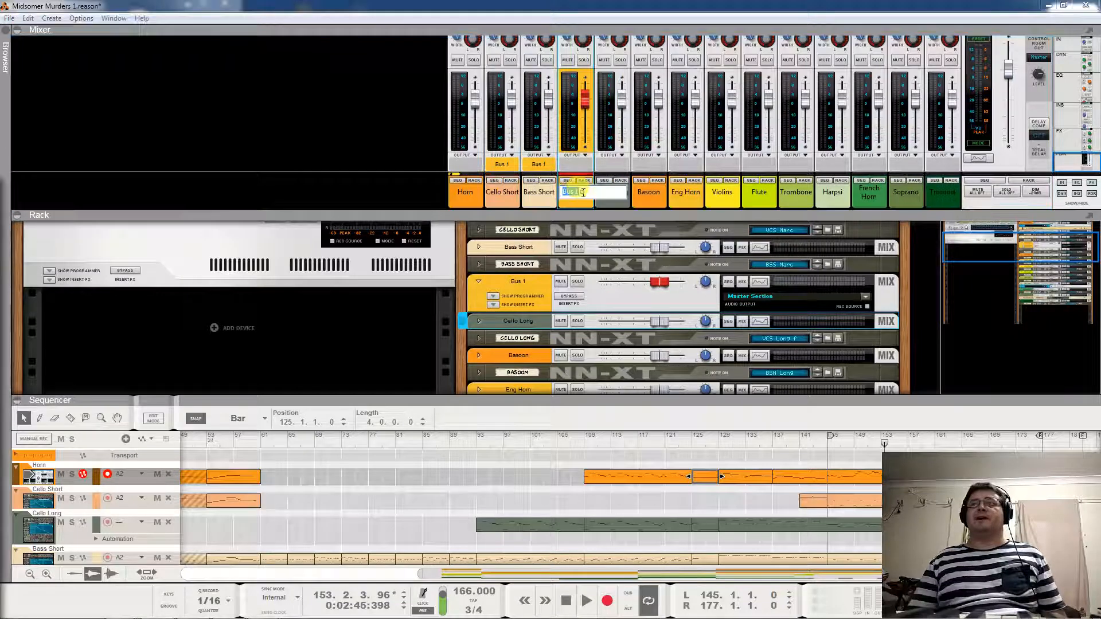
{"action": "type", "text": "Bass"}
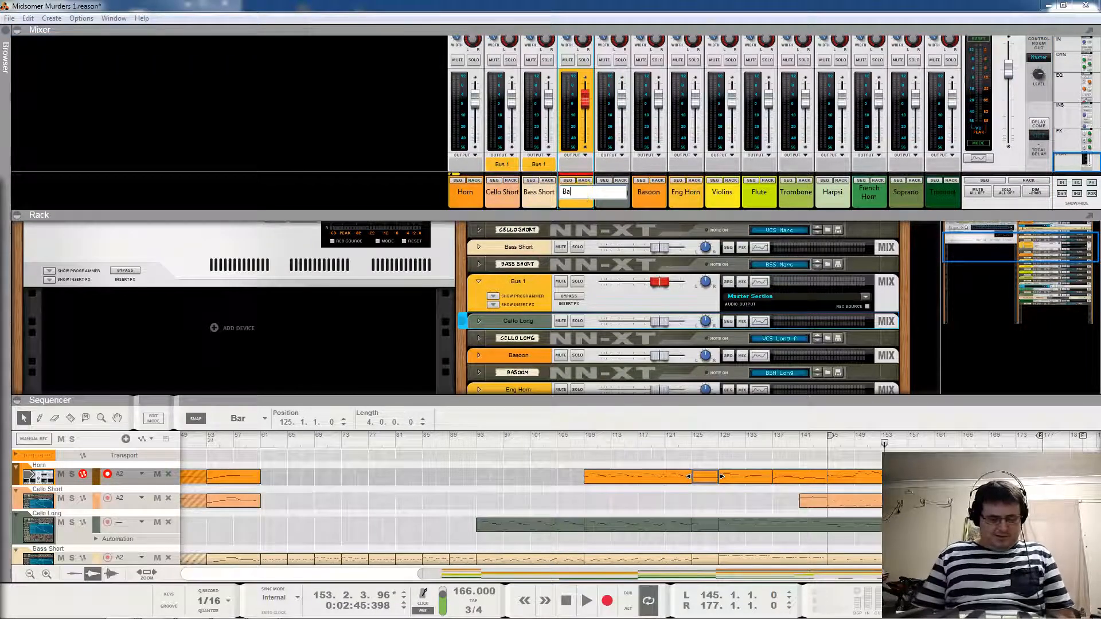
{"action": "key", "text": "Return"}
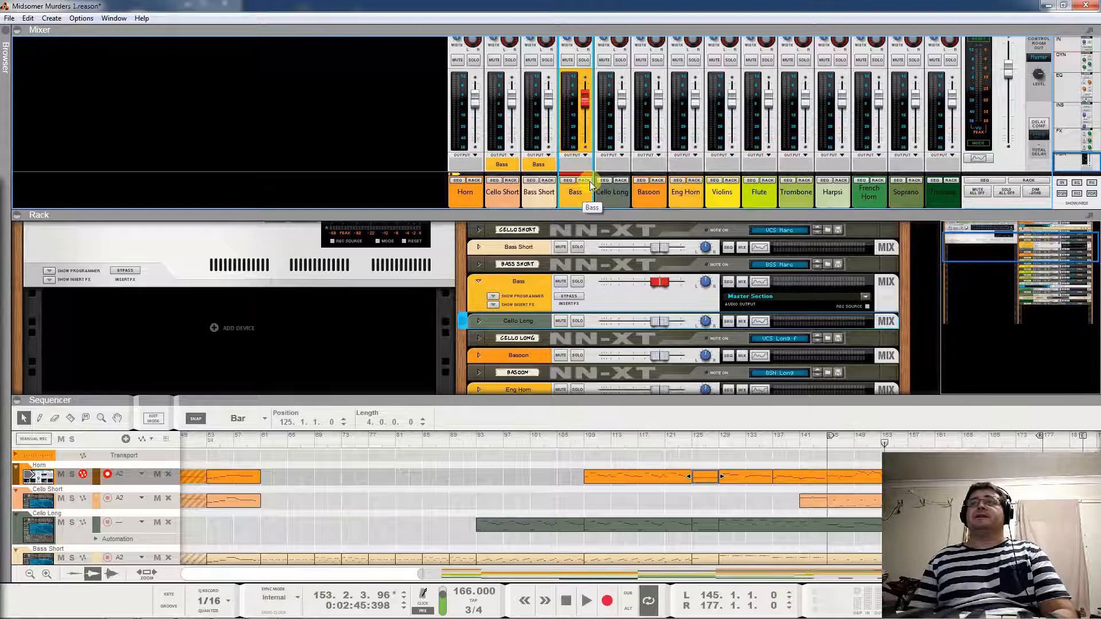
{"action": "scroll", "coordinate": [580, 166], "scroll_direction": "up", "scroll_amount": 10}
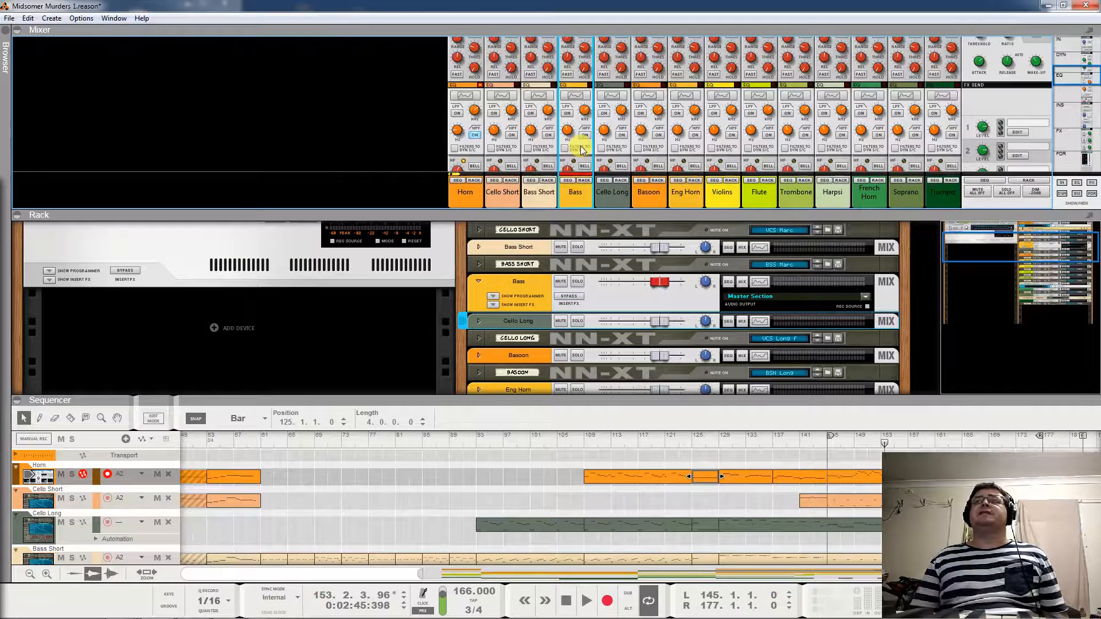
{"action": "scroll", "coordinate": [580, 145], "scroll_direction": "down", "scroll_amount": 10}
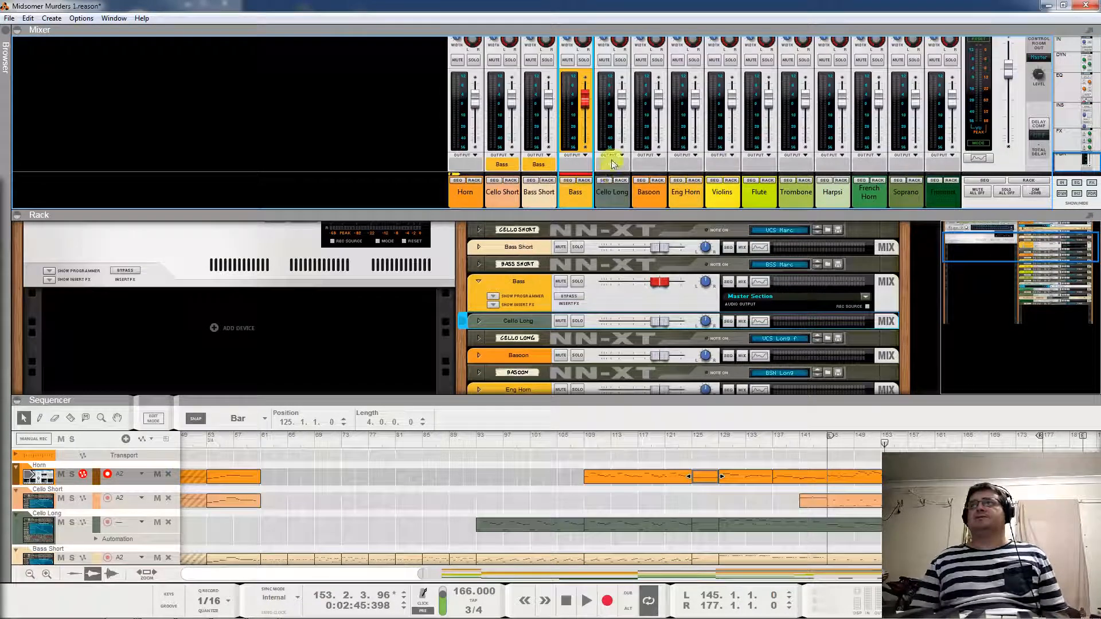
Show the Bass bus's insert effects area in the rack and resume playback of the full mix
{"action": "left_click", "coordinate": [493, 304]}
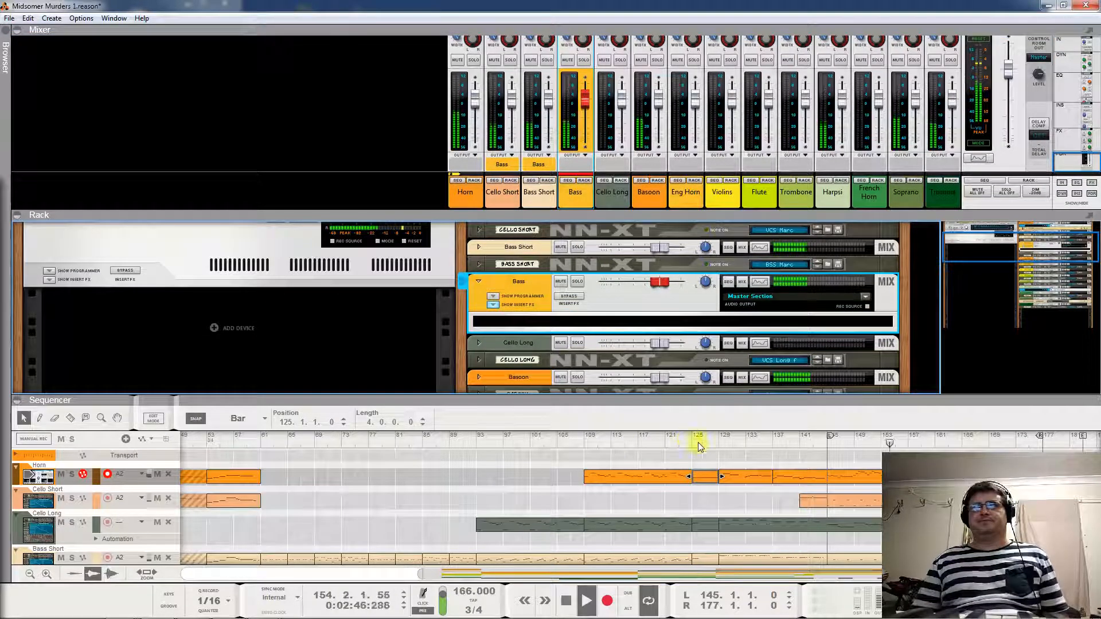
{"action": "right_click", "coordinate": [508, 322]}
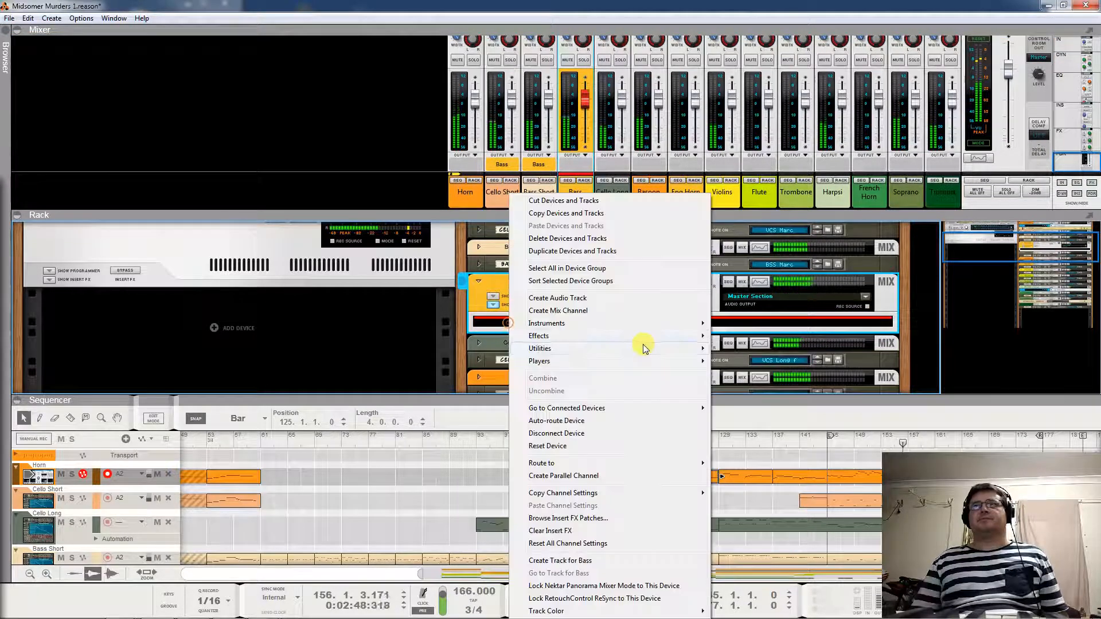
{"action": "mouse_move", "coordinate": [607, 348]}
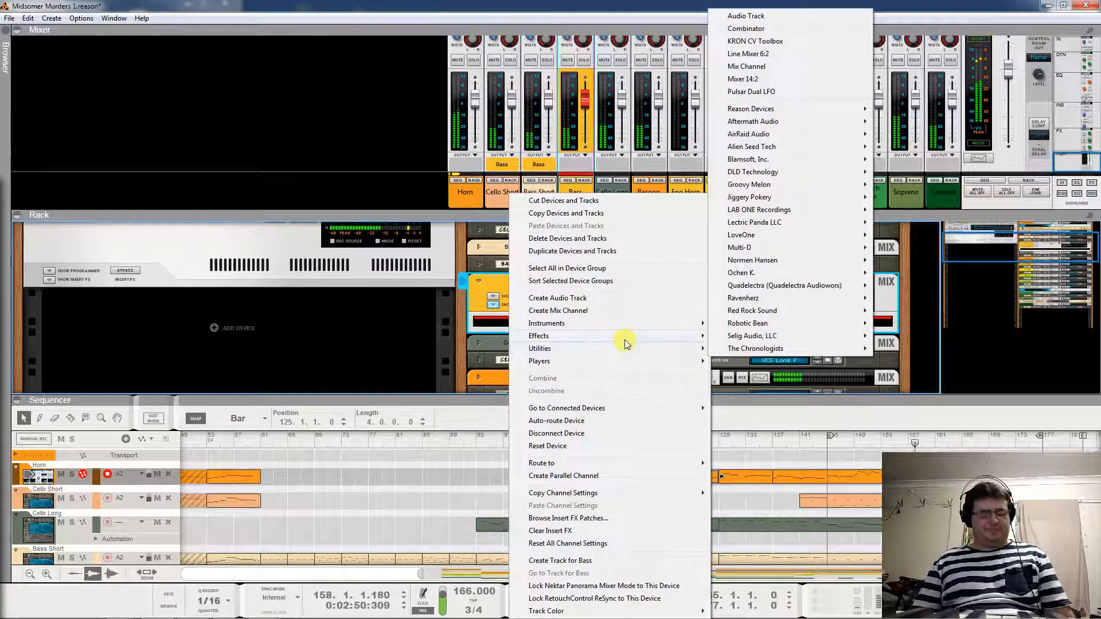
{"action": "left_click", "coordinate": [326, 373]}
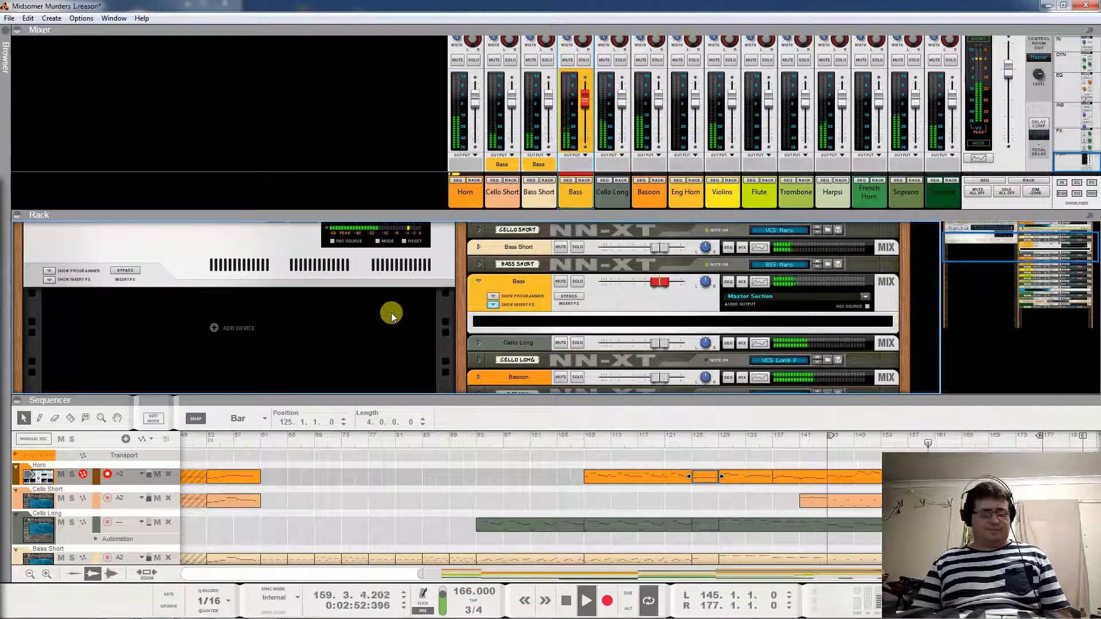
Turn on the Bass bus's EQ in E Mode, boosting about 80 Hz by 3.49 dB and slightly raising the high-mid and high bands
{"action": "key", "text": "F2"}
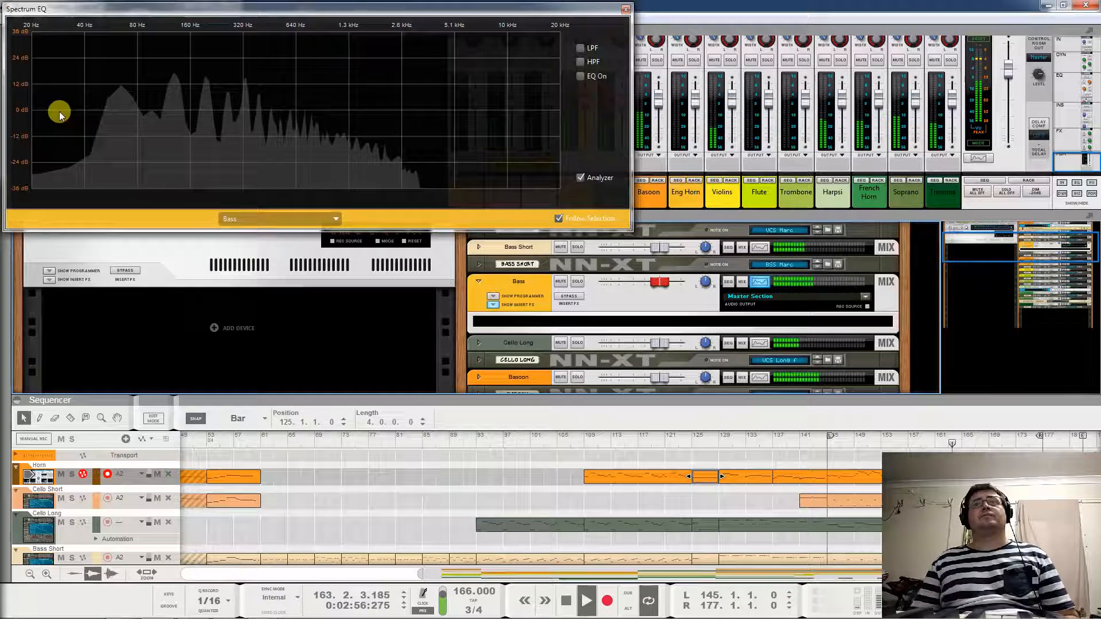
{"action": "left_click", "coordinate": [580, 76]}
{"action": "left_click_drag", "start_coordinate": [190, 110], "coordinate": [138, 103]}
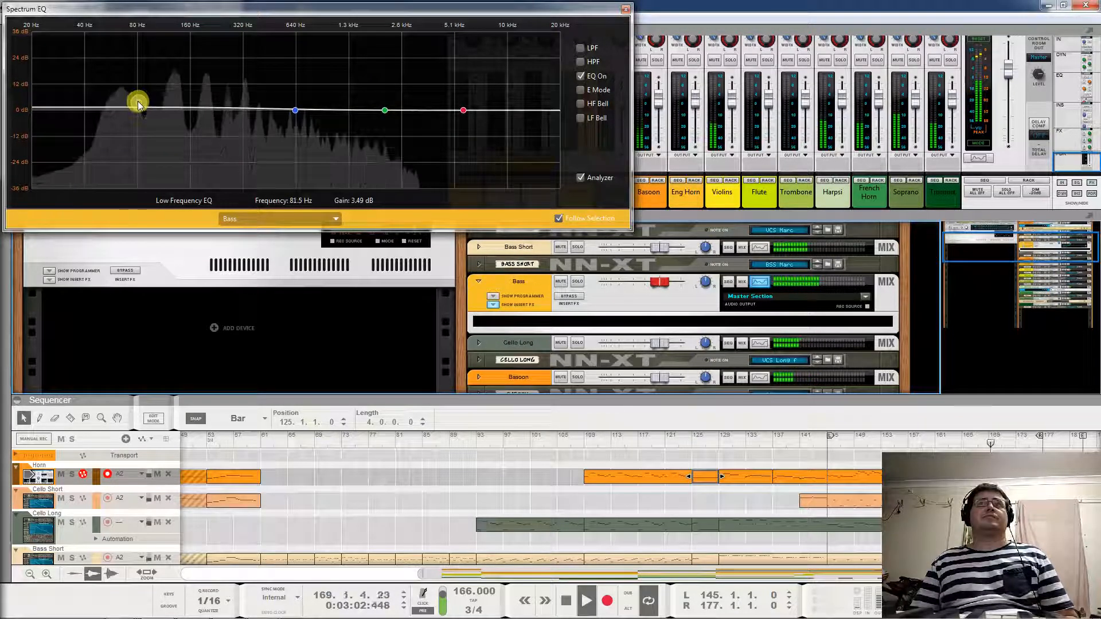
{"action": "left_click", "coordinate": [385, 110]}
{"action": "left_click", "coordinate": [584, 90]}
{"action": "left_click_drag", "start_coordinate": [384, 110], "coordinate": [526, 105]}
{"action": "key", "text": "space"}
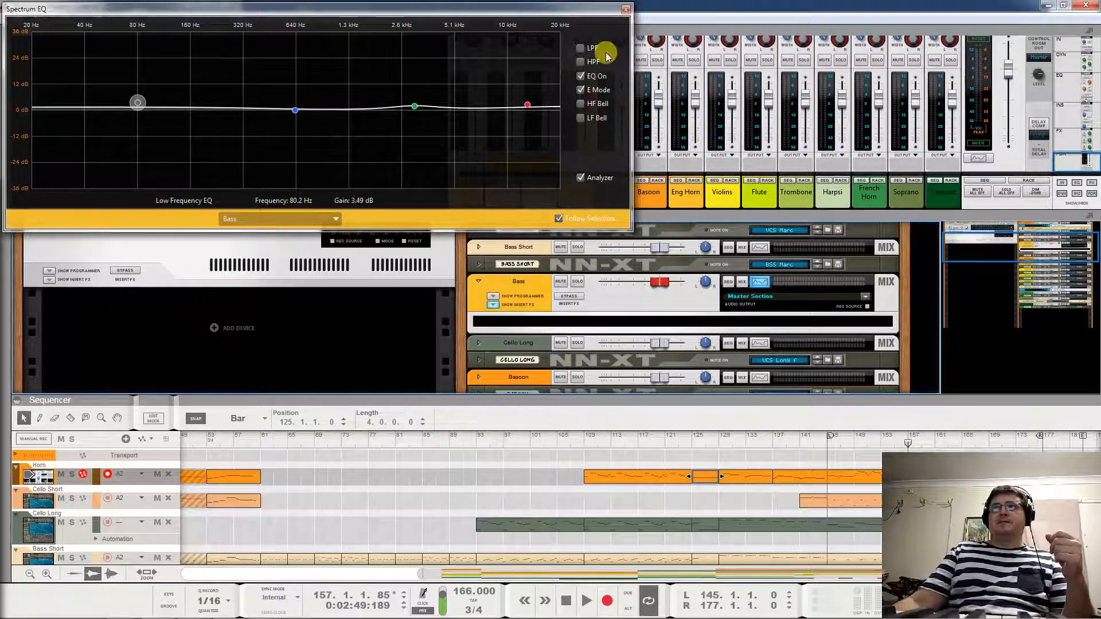
Try a high-pass filter at about 88 Hz on the Bass bus, lower its cutoff, and switch it off again
{"action": "left_click", "coordinate": [580, 61]}
{"action": "left_click_drag", "start_coordinate": [196, 104], "coordinate": [146, 121]}
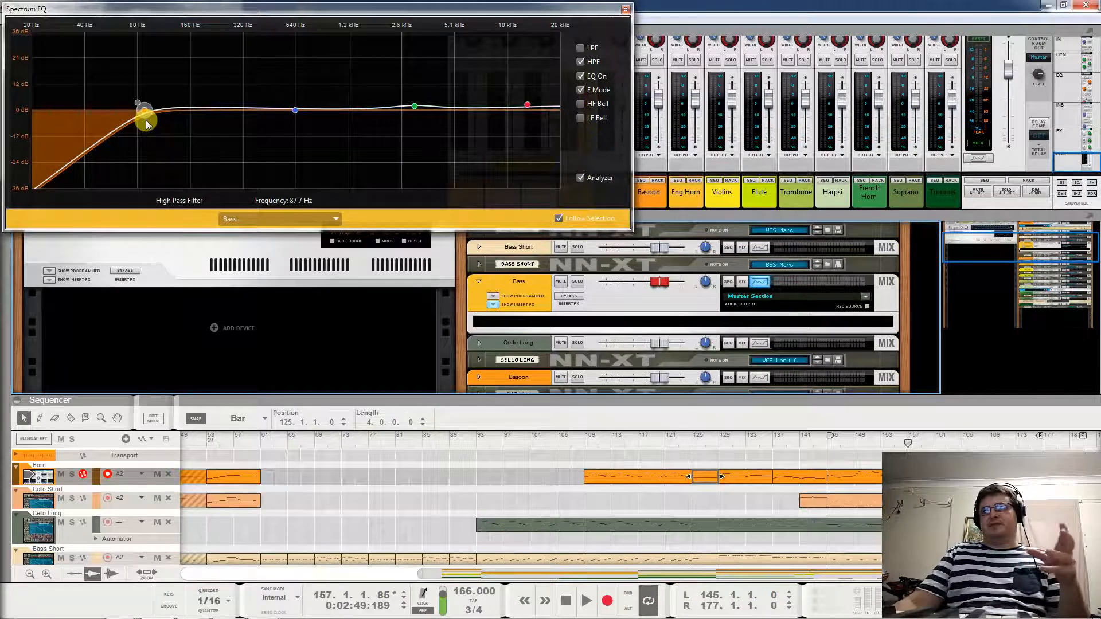
{"action": "left_click_drag", "start_coordinate": [145, 119], "coordinate": [5, 124]}
{"action": "left_click", "coordinate": [581, 61]}
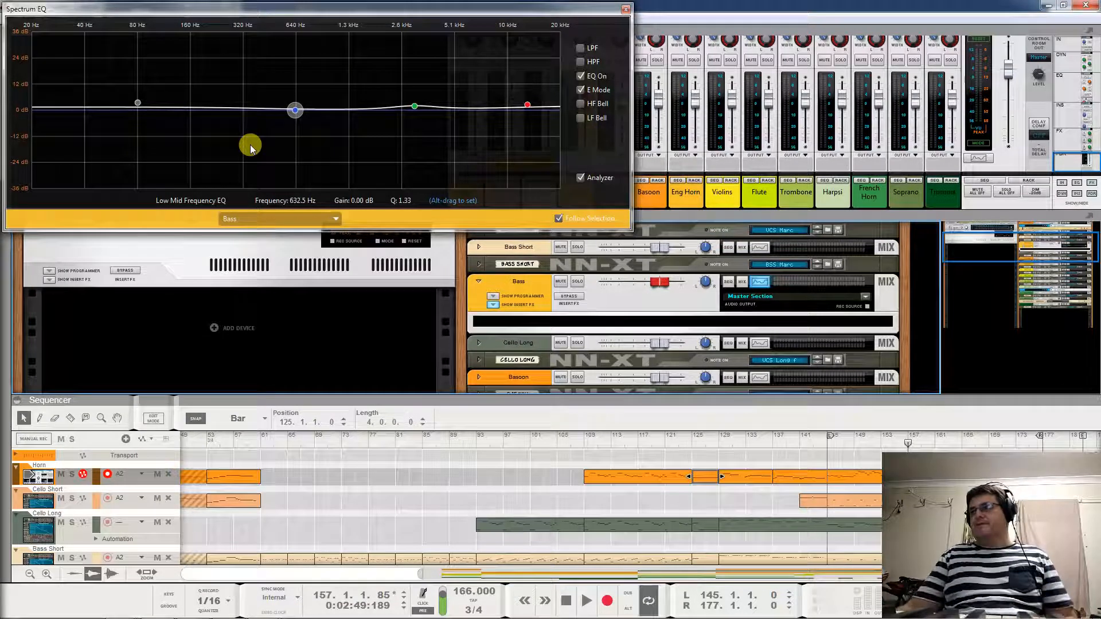
Add an MClass Compressor to the Bass bus's insert effects, and adjust its threshold, attack and release during playback
{"action": "left_click", "coordinate": [625, 9]}
{"action": "right_click", "coordinate": [512, 318]}
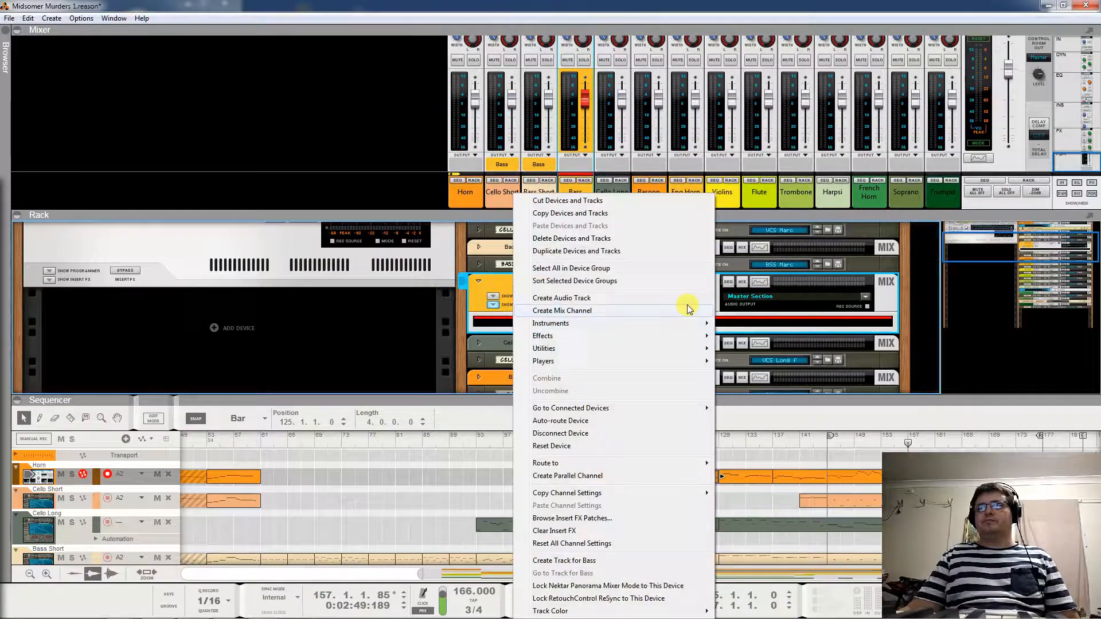
{"action": "mouse_move", "coordinate": [689, 341]}
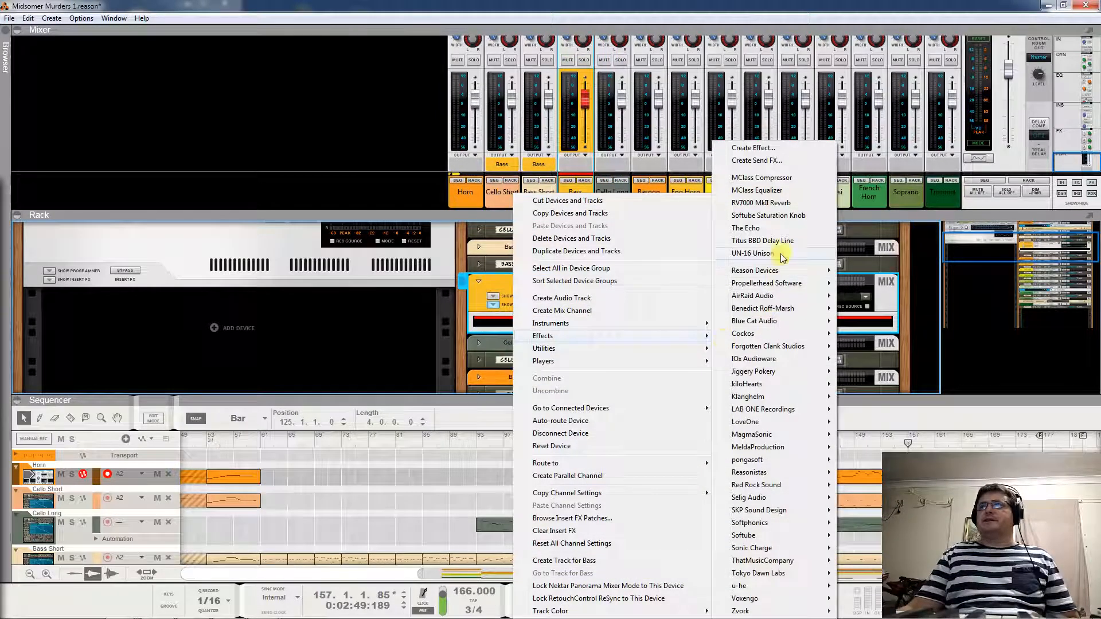
{"action": "left_click", "coordinate": [781, 180]}
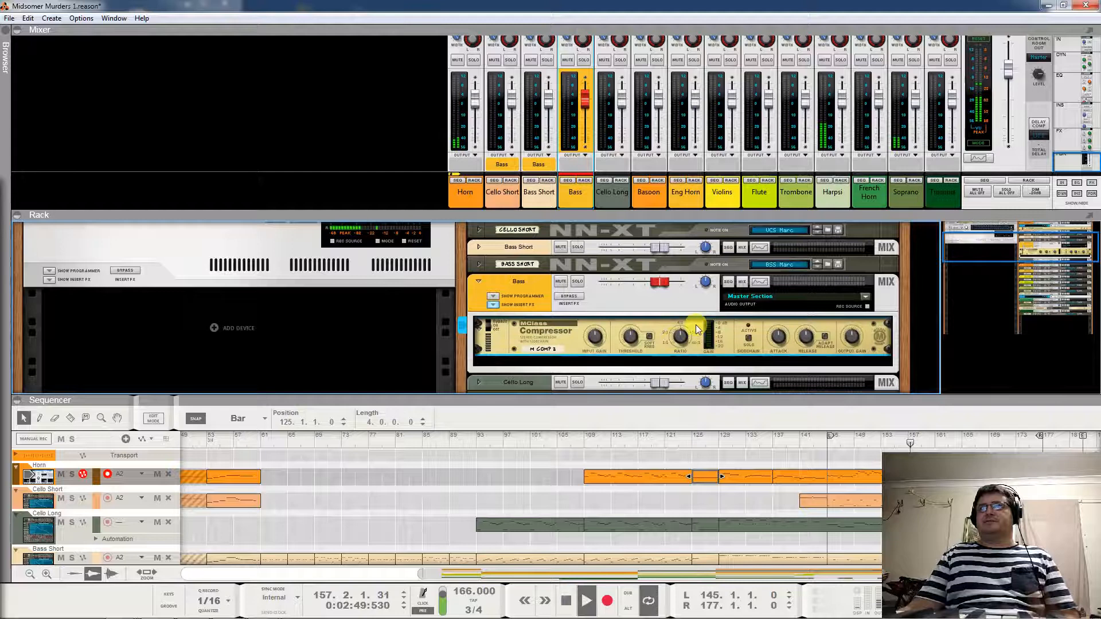
{"action": "left_click_drag", "start_coordinate": [635, 337], "coordinate": [664, 473]}
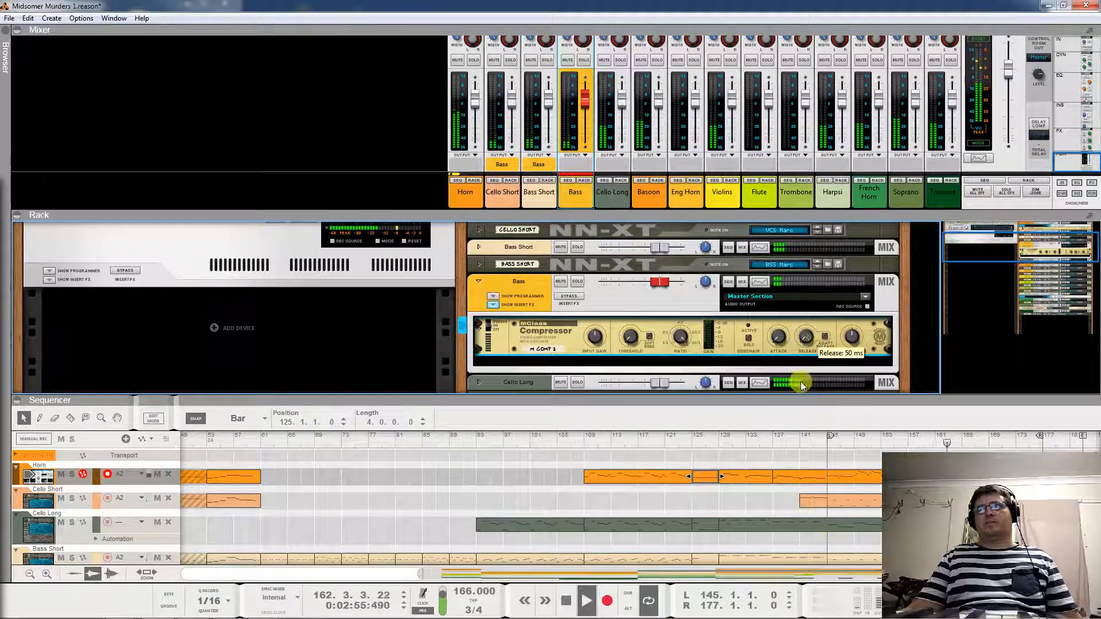
{"action": "mouse_move", "coordinate": [772, 341]}
{"action": "left_mouse_down"}
{"action": "mouse_move", "coordinate": [782, 246]}
{"action": "mouse_move", "coordinate": [774, 263]}
{"action": "mouse_move", "coordinate": [805, 345]}
{"action": "mouse_move", "coordinate": [812, 329]}
{"action": "mouse_move", "coordinate": [786, 339]}
{"action": "left_mouse_up"}
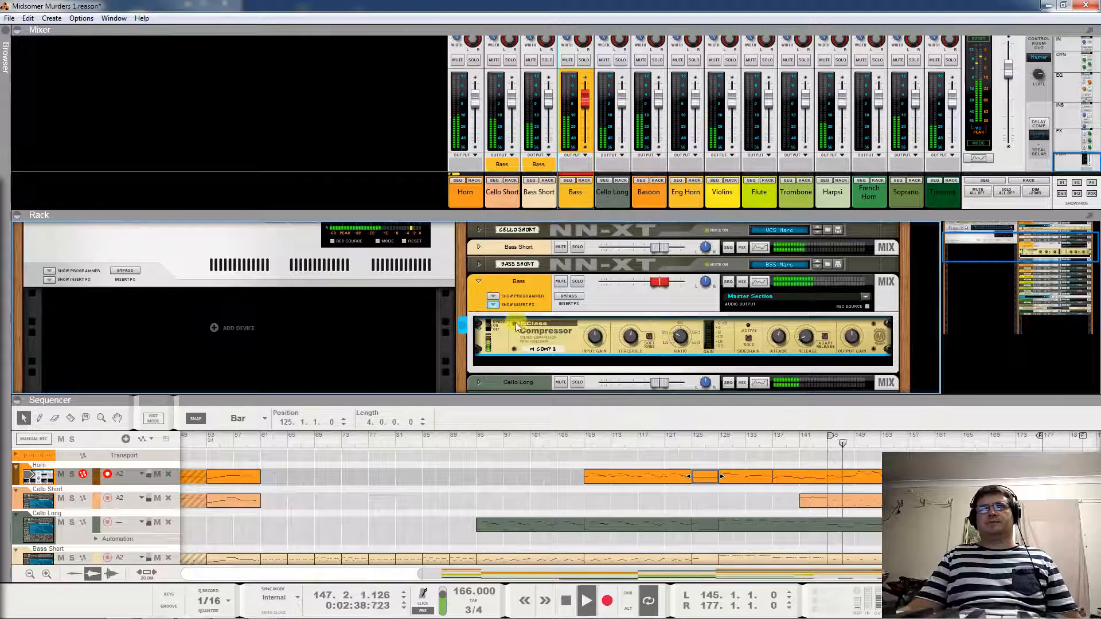
Compare the Bass bus with its insert effects bypassed and active during playback, and stop playback
{"action": "left_click", "coordinate": [569, 297]}
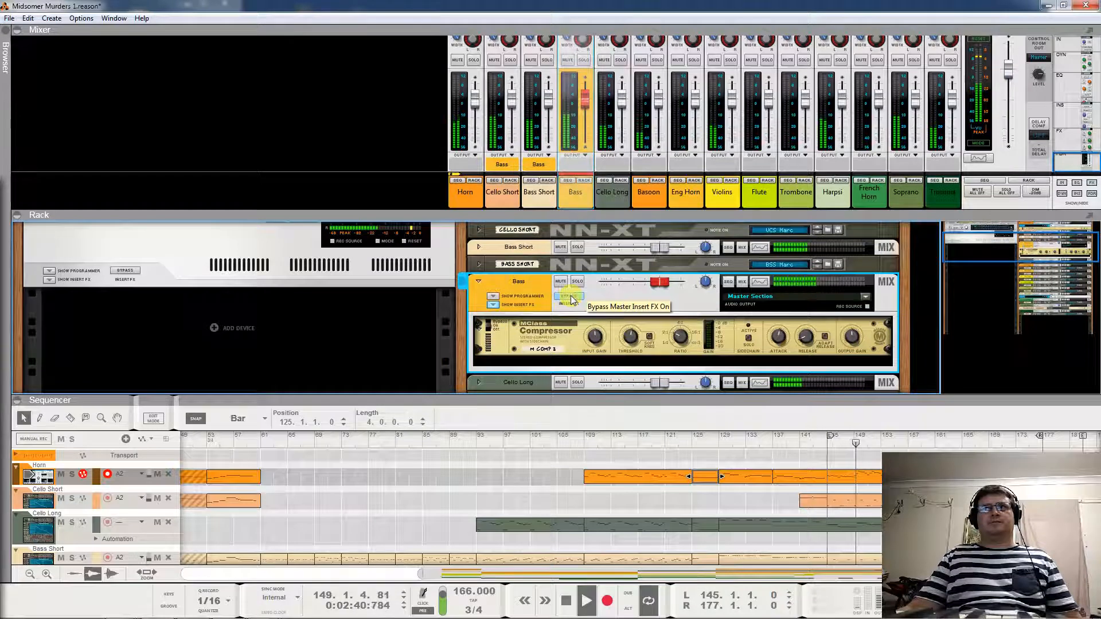
{"action": "left_click", "coordinate": [569, 297]}
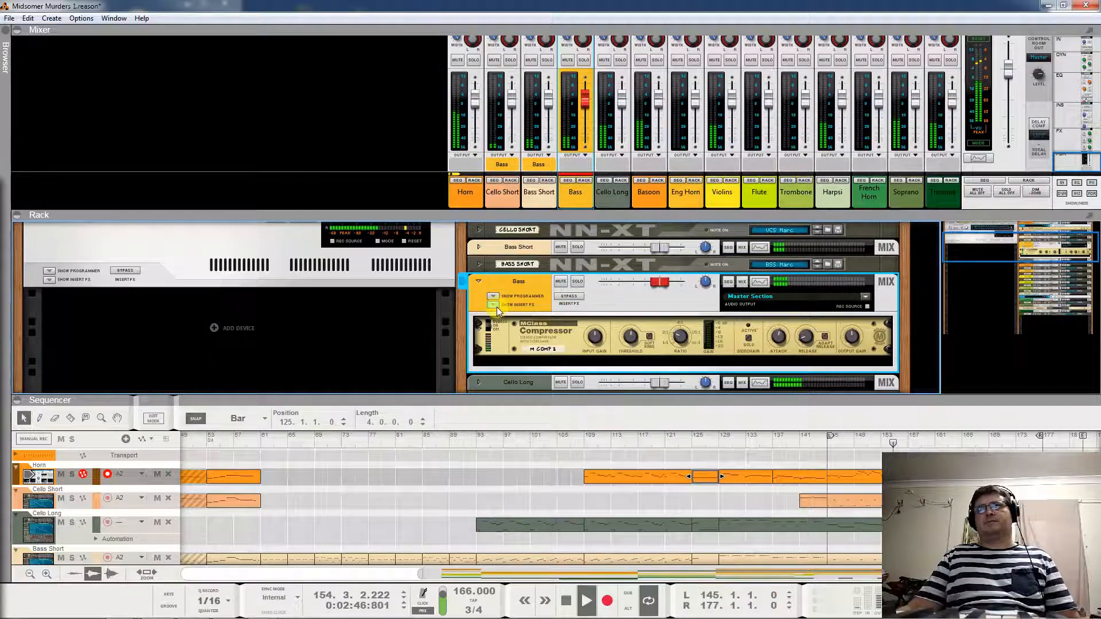
{"action": "key", "text": "space"}
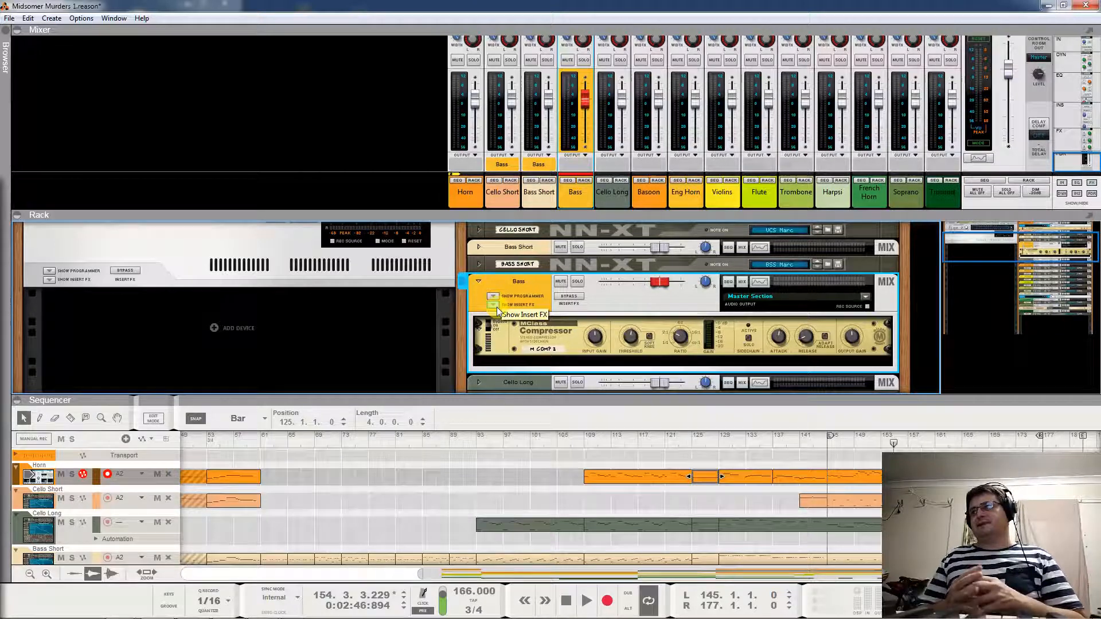
Fold the Bass bus, select the Cello Long NN-XT, and play the full mix from about bar 154
{"action": "left_click", "coordinate": [478, 281]}
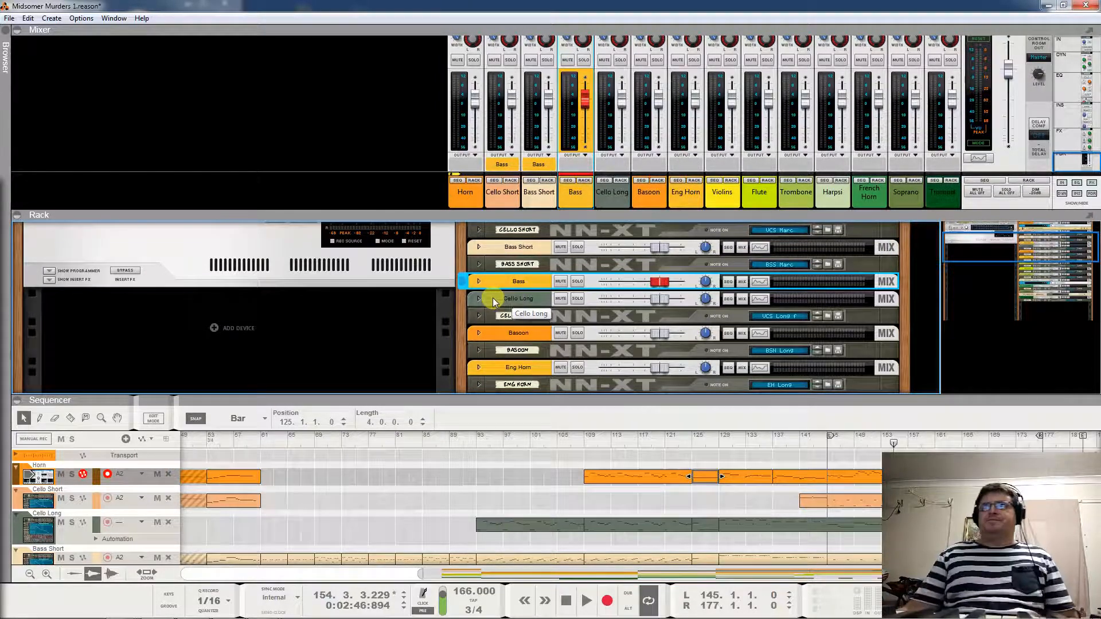
{"action": "left_click", "coordinate": [491, 316]}
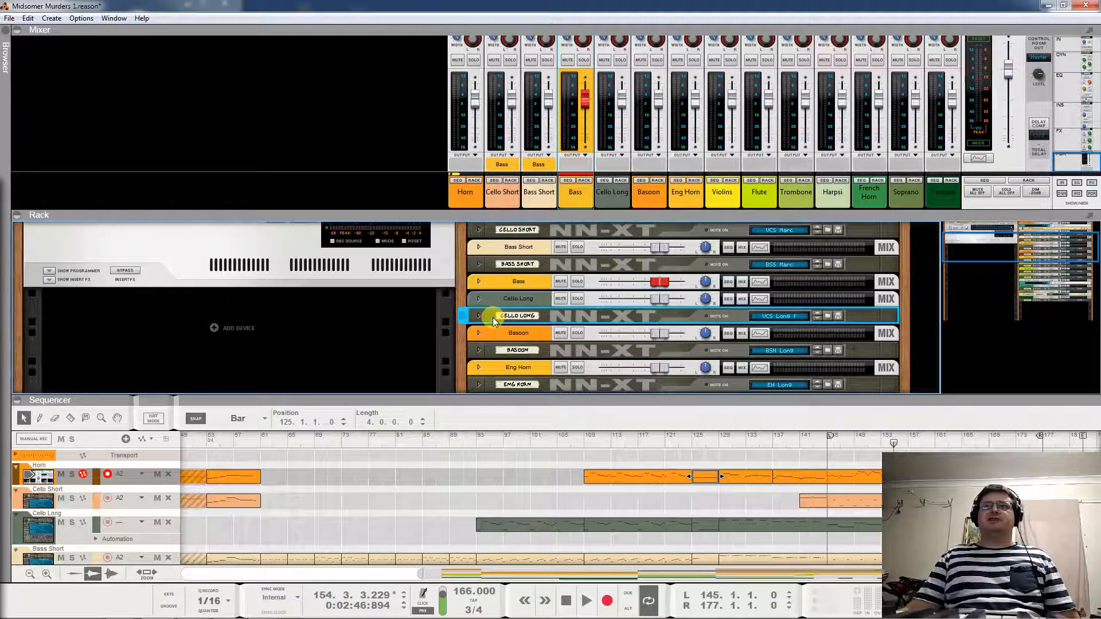
{"action": "key", "text": "space"}
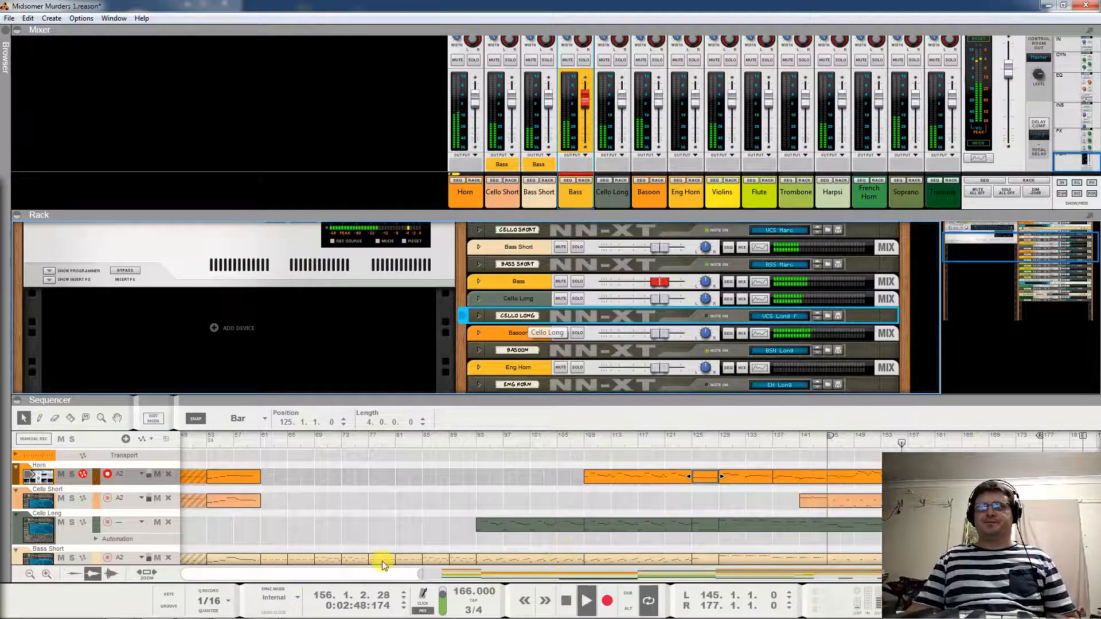
Select the Cello Long track, play from about bar 109, and audition its channel soloed before returning to the full mix
{"action": "left_click", "coordinate": [47, 533]}
{"action": "scroll", "coordinate": [656, 456], "scroll_direction": "down", "scroll_amount": 1}
{"action": "left_click", "coordinate": [598, 446]}
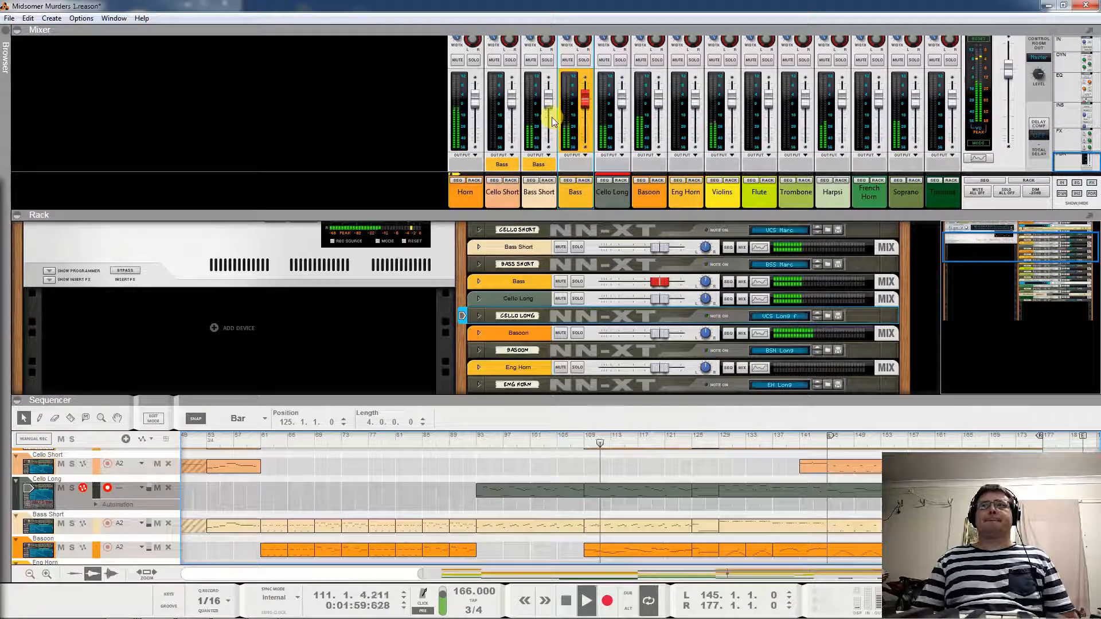
{"action": "left_click", "coordinate": [621, 60]}
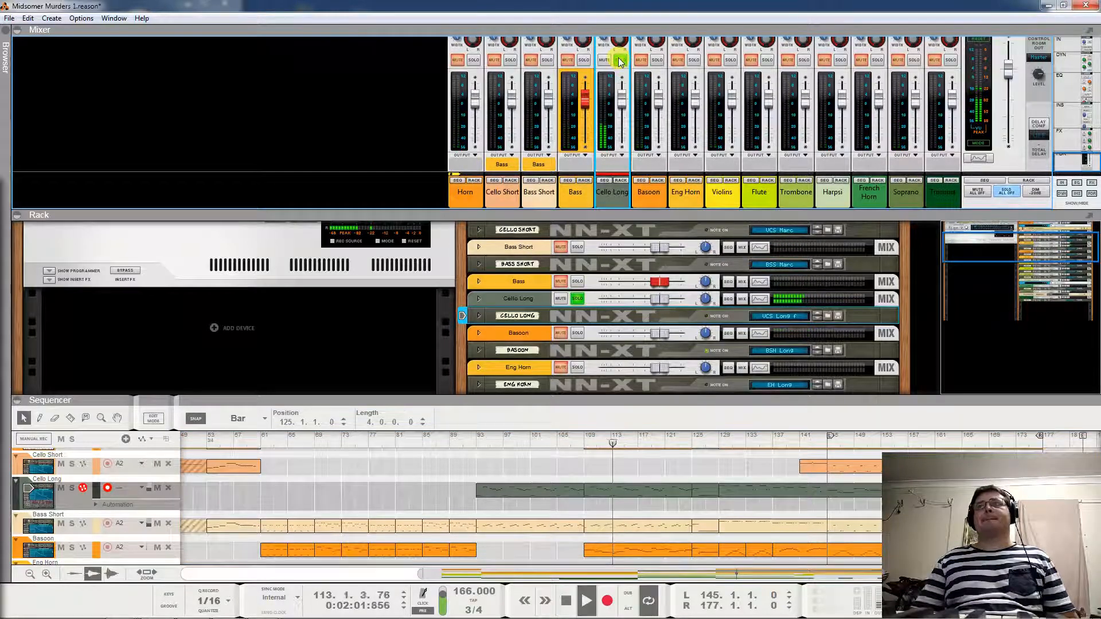
{"action": "left_click", "coordinate": [619, 60]}
Open the Spectrum EQ for Cello Long and enable a high-pass filter at about 60 Hz
{"action": "key", "text": "F2"}
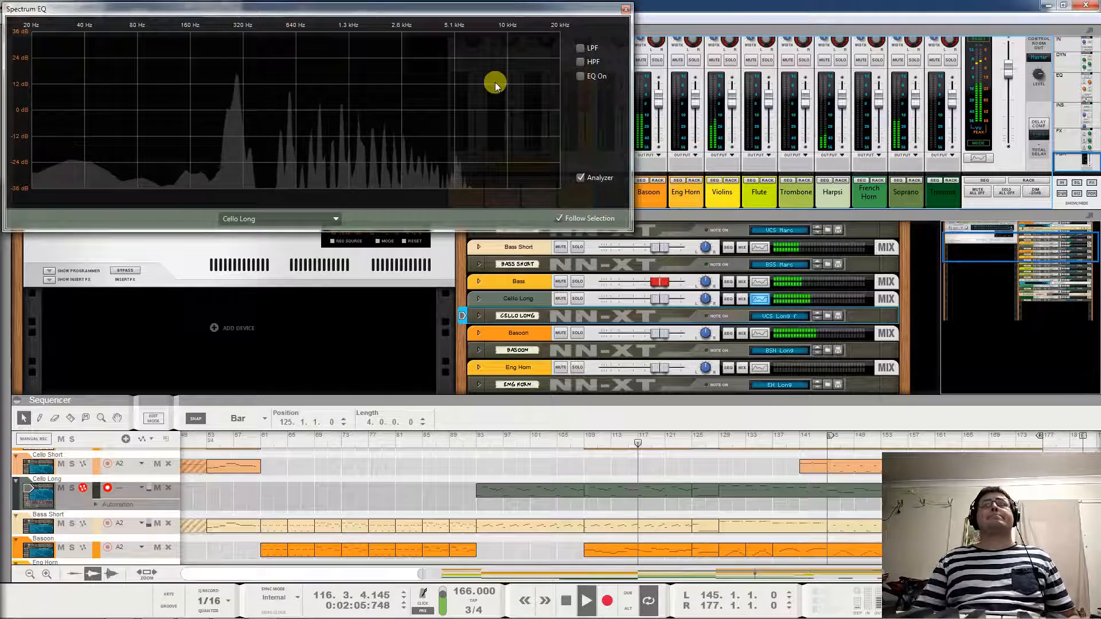
{"action": "left_click", "coordinate": [580, 62]}
{"action": "left_click_drag", "start_coordinate": [245, 111], "coordinate": [58, 110]}
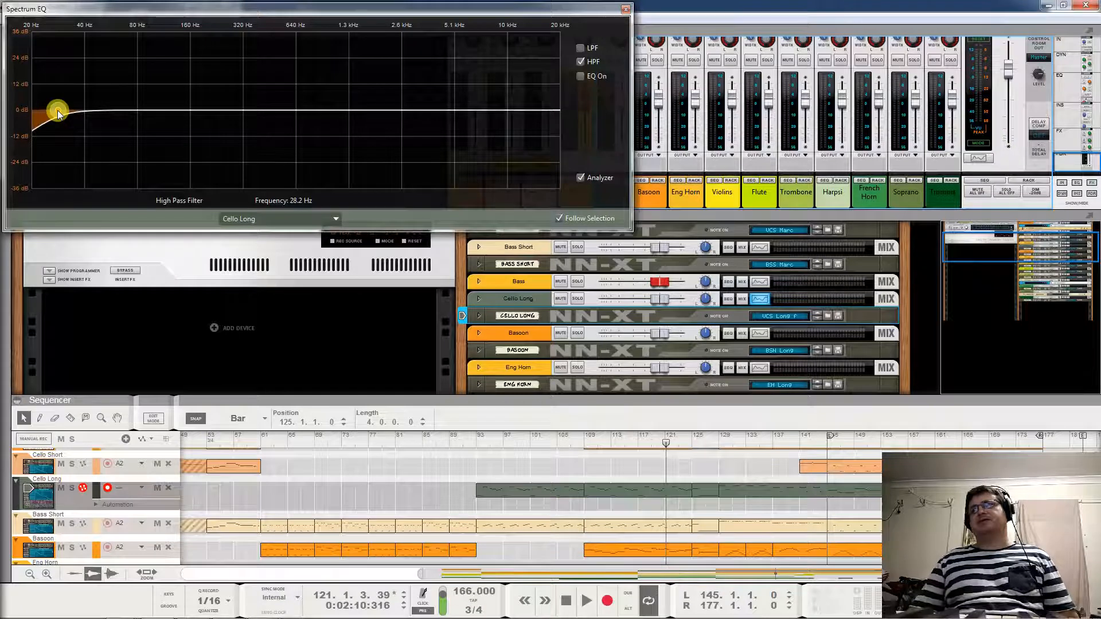
{"action": "left_click_drag", "start_coordinate": [58, 113], "coordinate": [115, 122]}
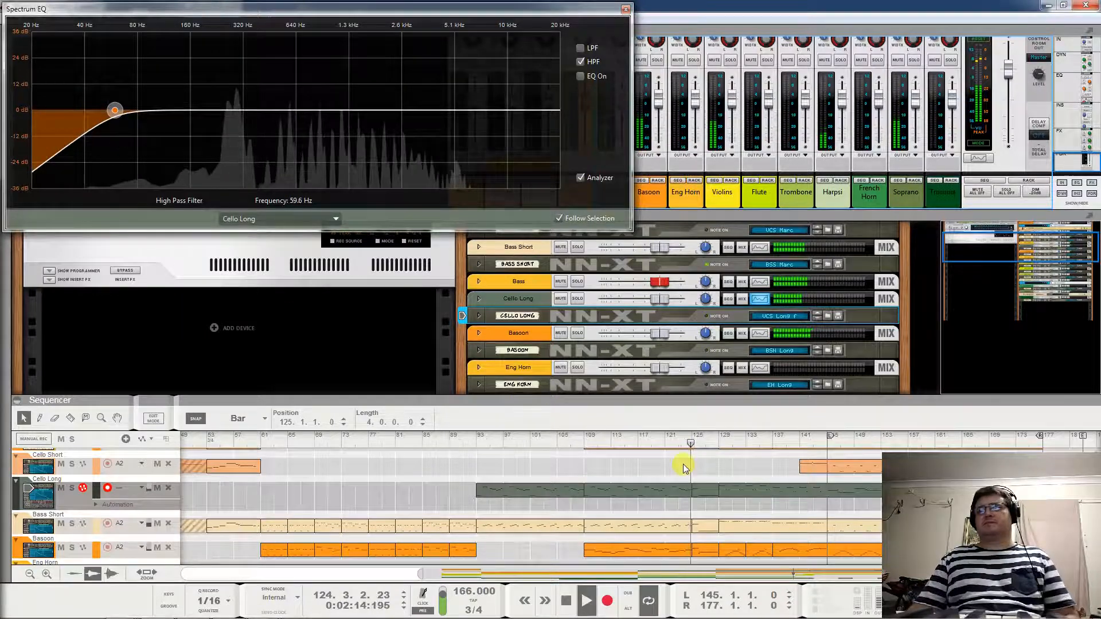
Stop playback, open the Cello Long clip at bar 125 for note editing, and enlarge the sequencer area
{"action": "key", "text": "space"}
{"action": "double_click", "coordinate": [706, 492]}
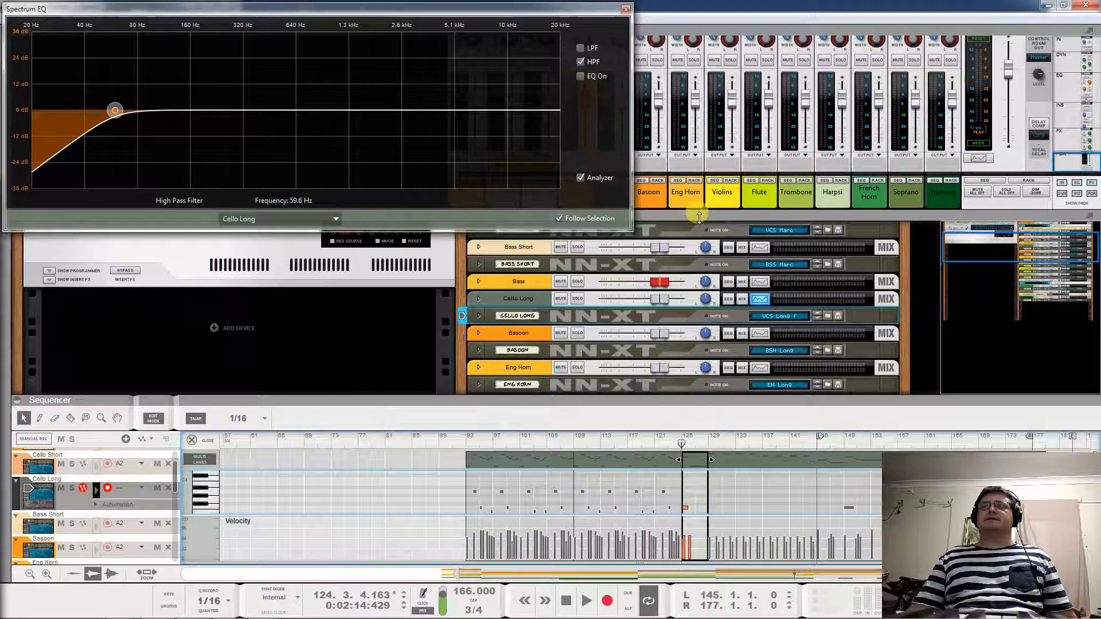
{"action": "left_click_drag", "start_coordinate": [615, 400], "coordinate": [619, 270]}
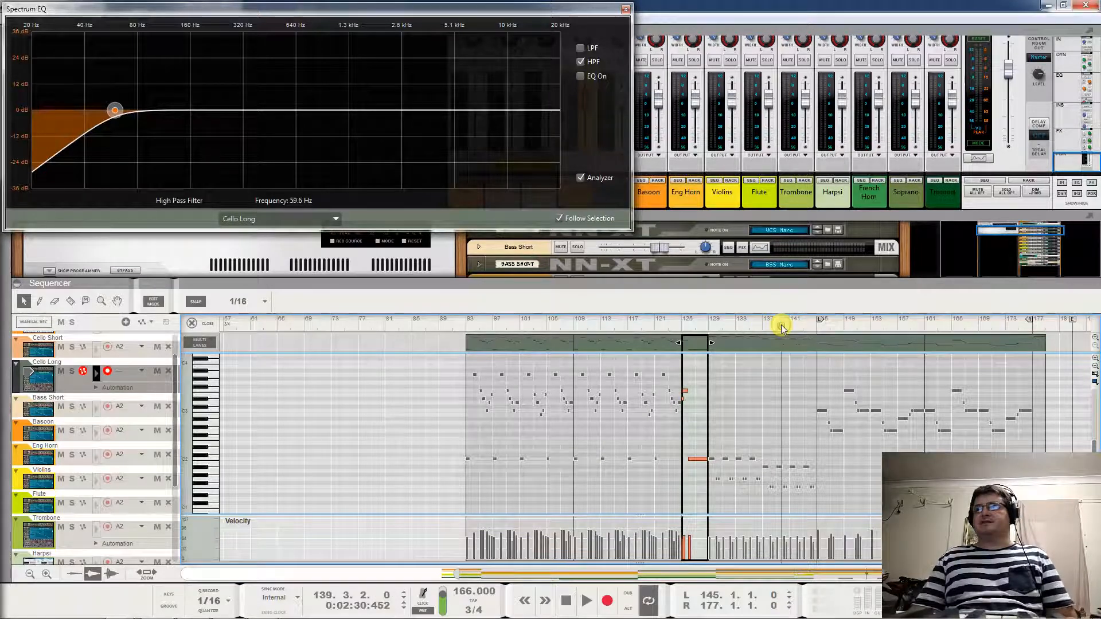
Play from about bar 139 and raise Cello Long's high-pass cutoff to 63.8 Hz
{"action": "key", "text": "space"}
{"action": "left_click", "coordinate": [112, 112]}
{"action": "left_click_drag", "start_coordinate": [114, 113], "coordinate": [122, 116]}
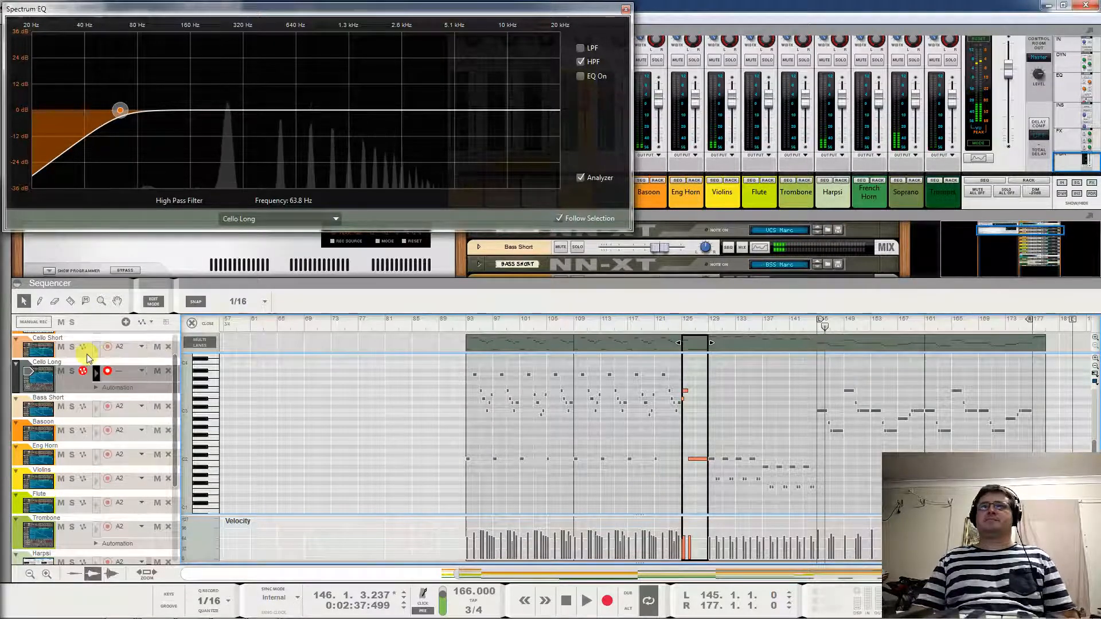
Audition the filtered Cello Long soloed from bar 133, and play the full mix from about bar 93
{"action": "left_click", "coordinate": [71, 371]}
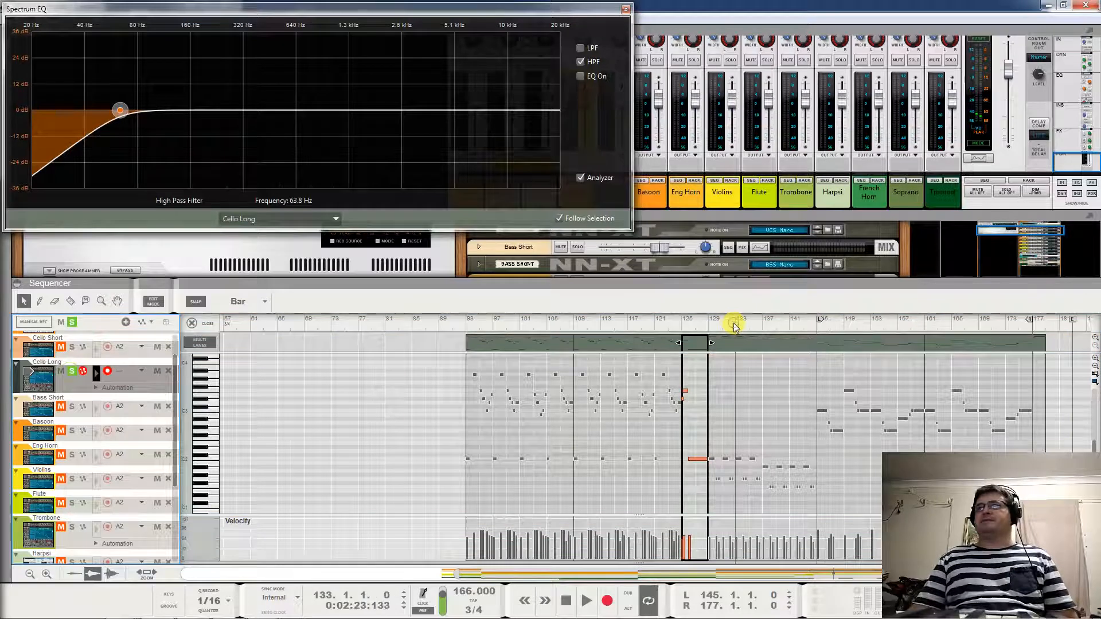
{"action": "key", "text": "space"}
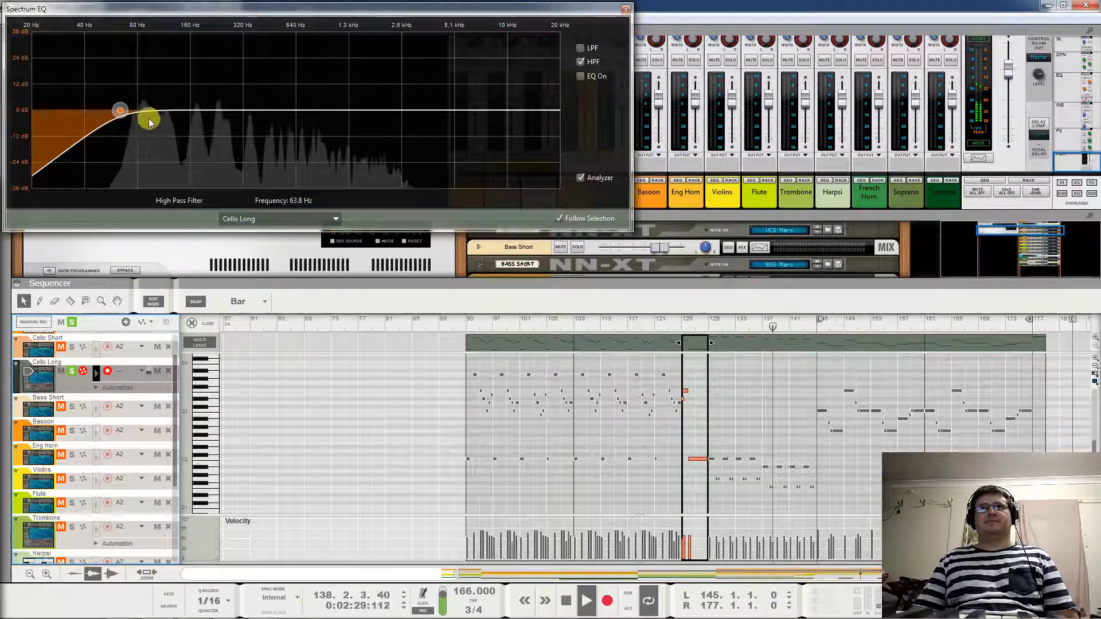
{"action": "key", "text": "space"}
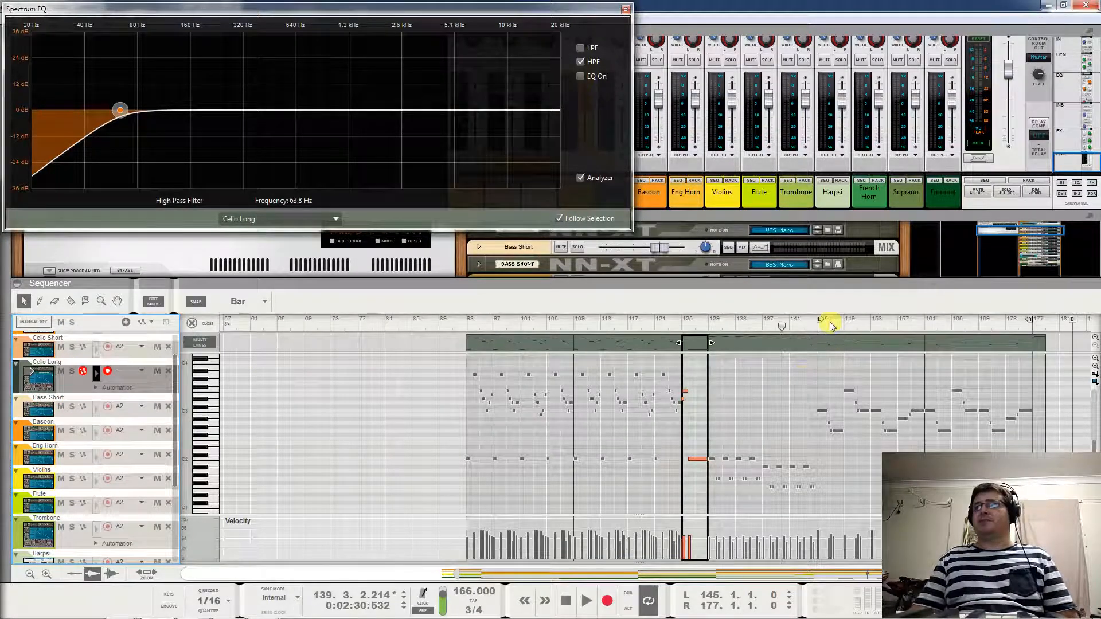
{"action": "key", "text": "space"}
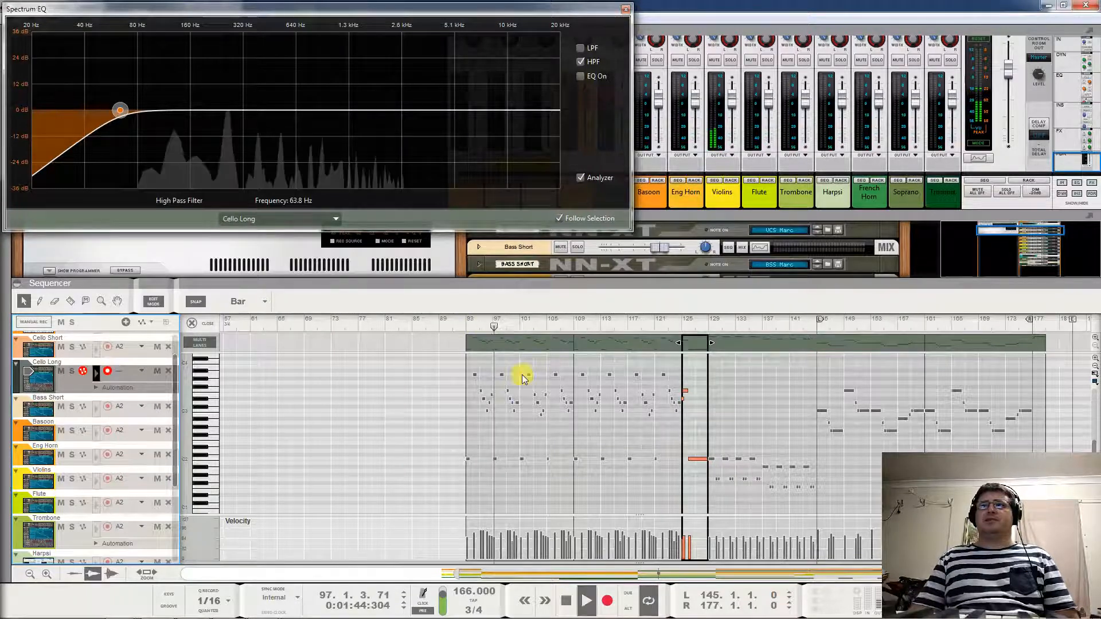
Enable Cello Long's EQ in E Mode, boosting low mids 1.59 dB at 200 Hz and high mids 1.90 dB at 3.82 kHz
{"action": "left_click", "coordinate": [581, 75]}
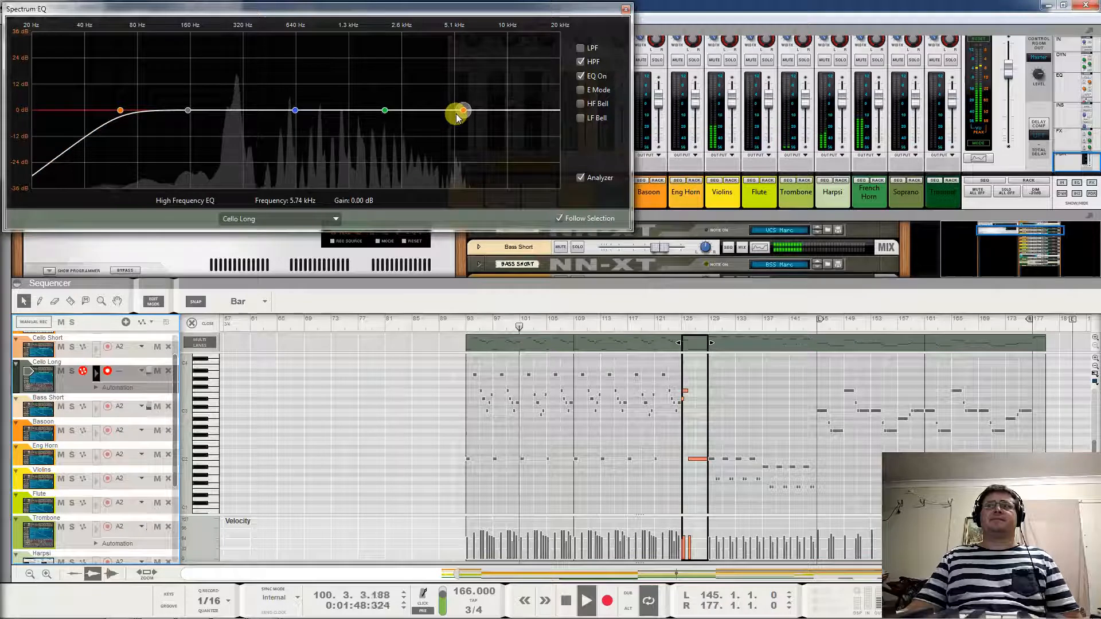
{"action": "left_click_drag", "start_coordinate": [383, 111], "coordinate": [195, 110]}
{"action": "left_click", "coordinate": [580, 89]}
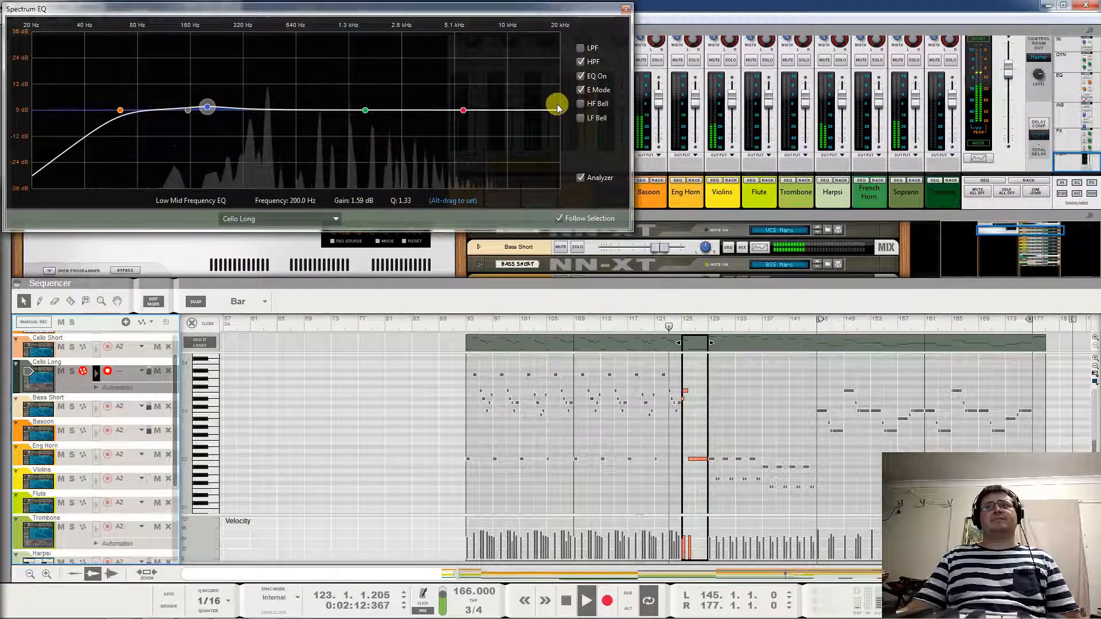
{"action": "left_click_drag", "start_coordinate": [425, 111], "coordinate": [432, 110]}
{"action": "left_click_drag", "start_coordinate": [208, 107], "coordinate": [207, 106]}
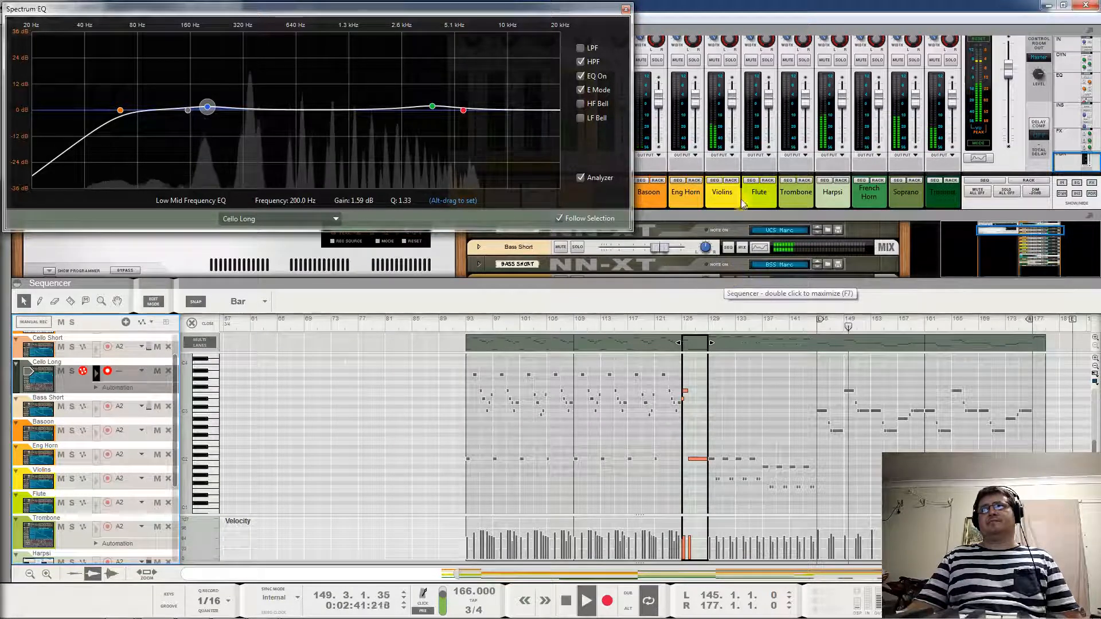
Compare the equalized Cello Long soloed and in the mix, stop playback, and review its high-mid and low-mid EQ bands
{"action": "left_click", "coordinate": [71, 371]}
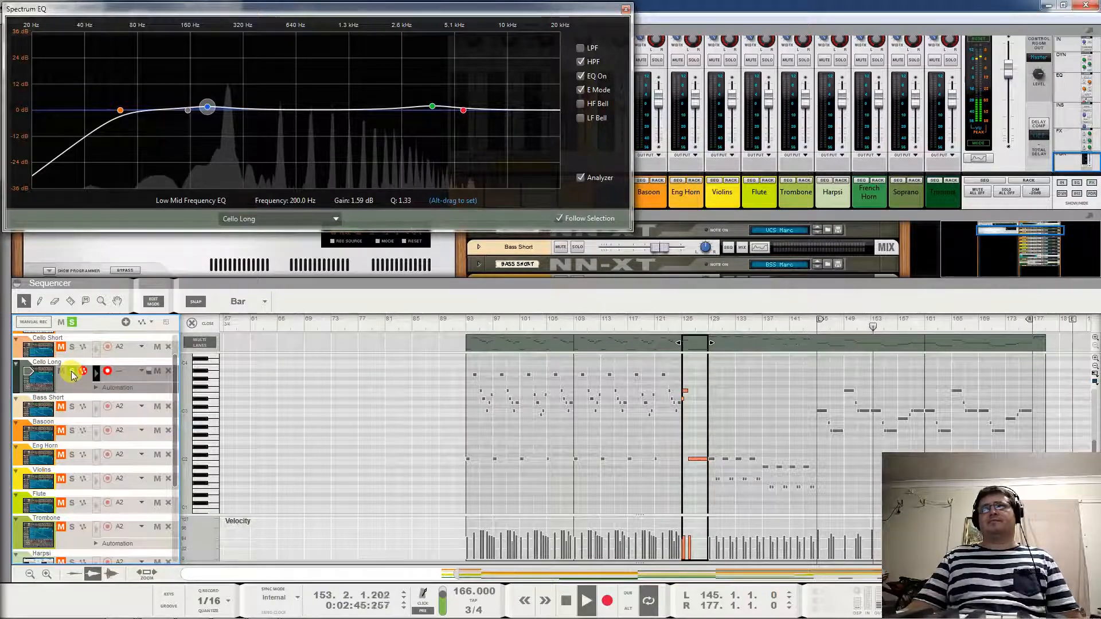
{"action": "left_click", "coordinate": [72, 372]}
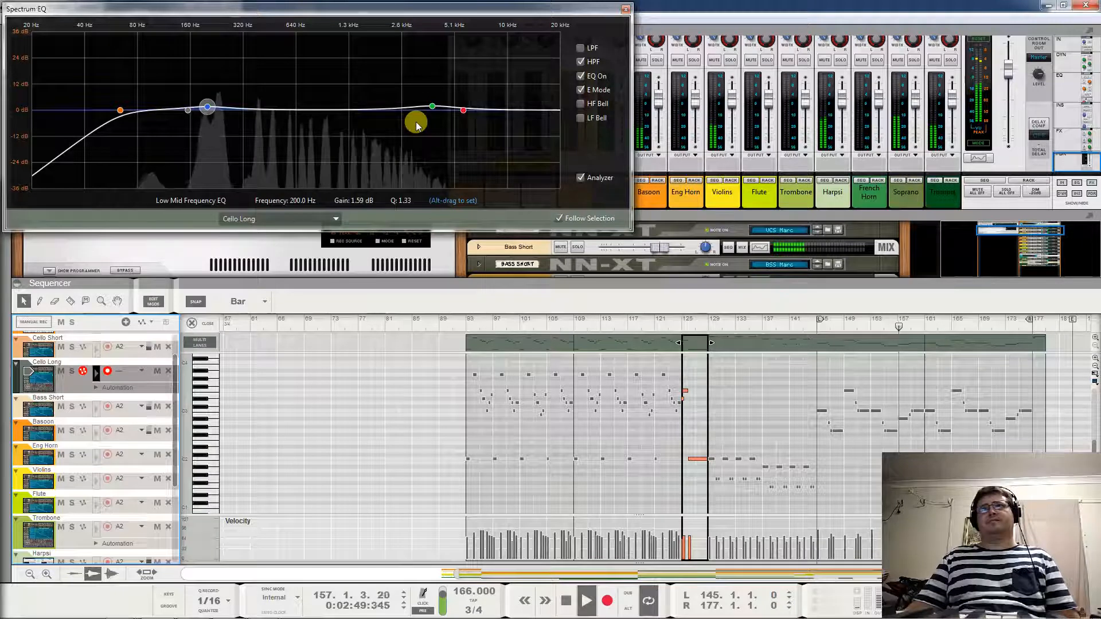
{"action": "key", "text": "space"}
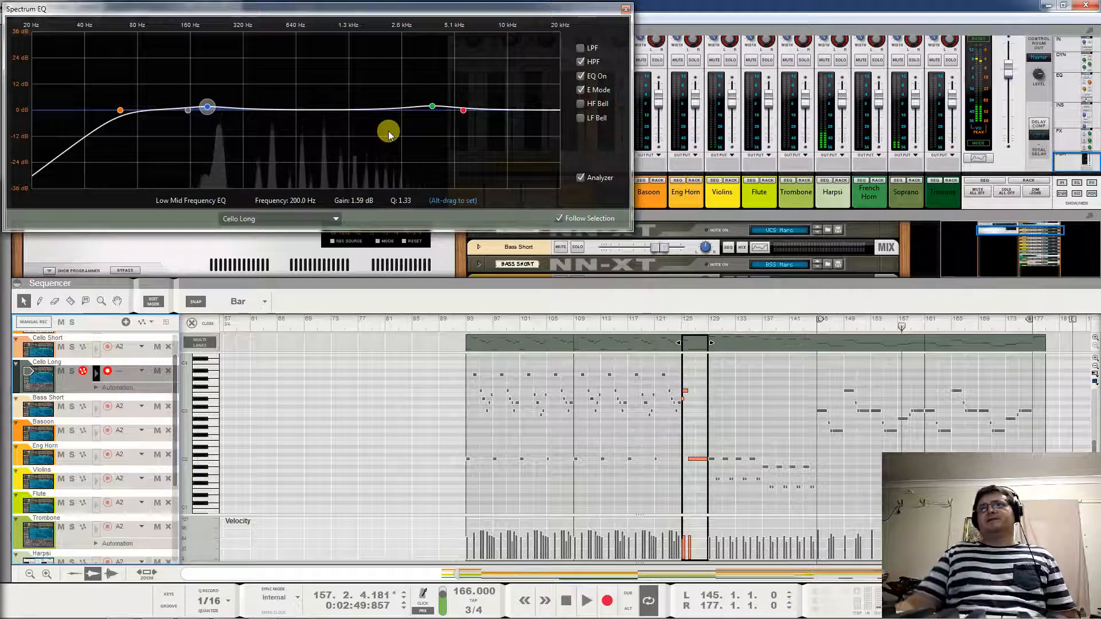
{"action": "left_click", "coordinate": [432, 108]}
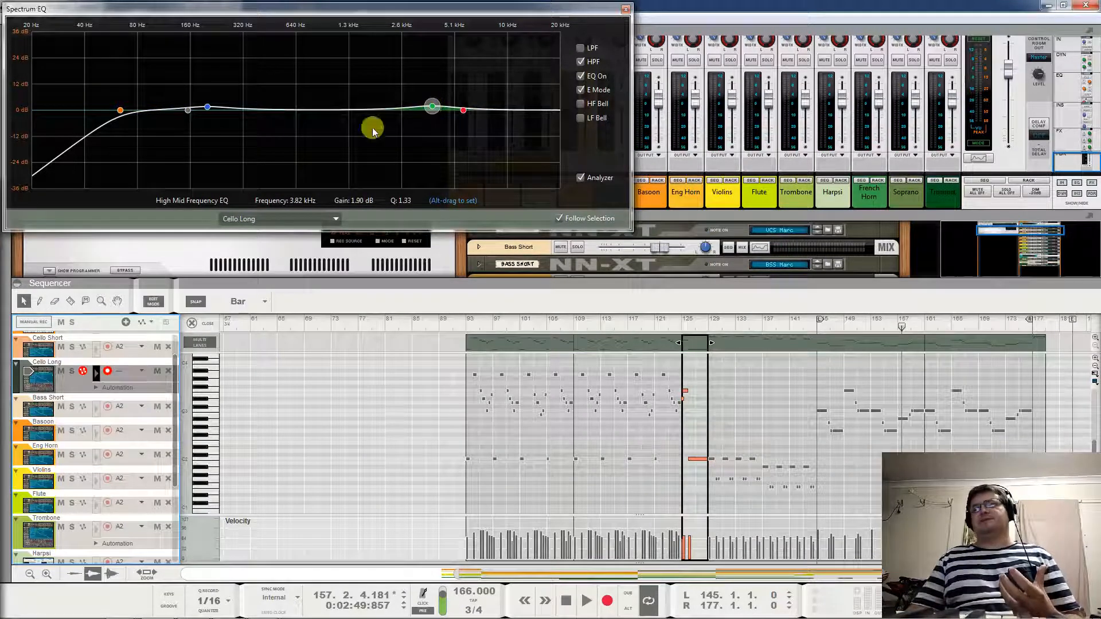
{"action": "left_click", "coordinate": [208, 107]}
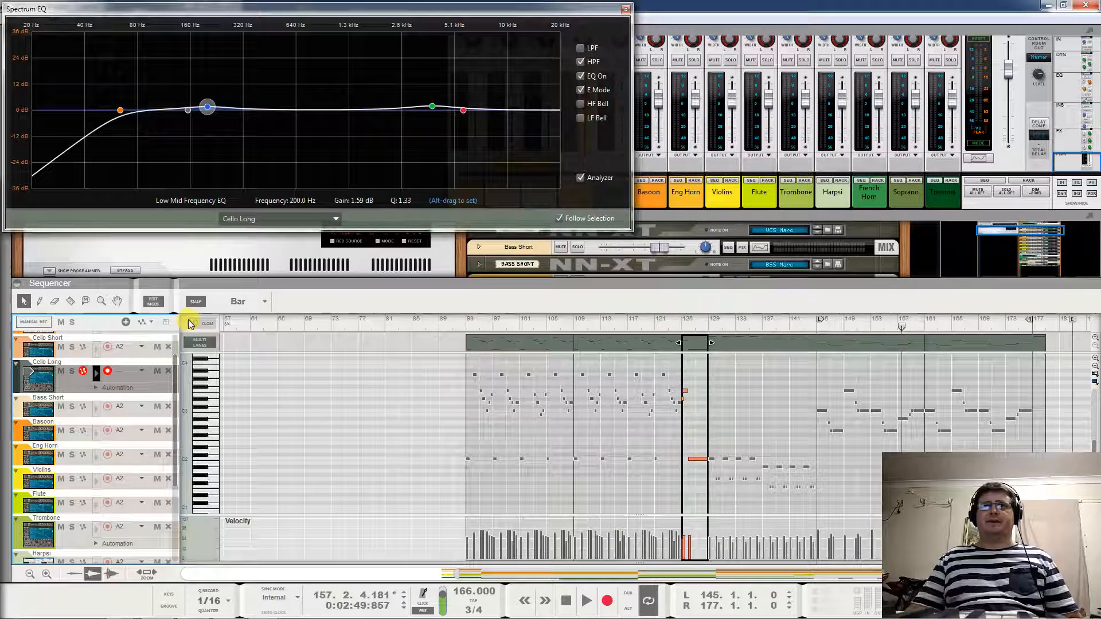
Leave note editing and move the Cello Long track below Bass Short in the track list
{"action": "key", "text": "shift+Tab"}
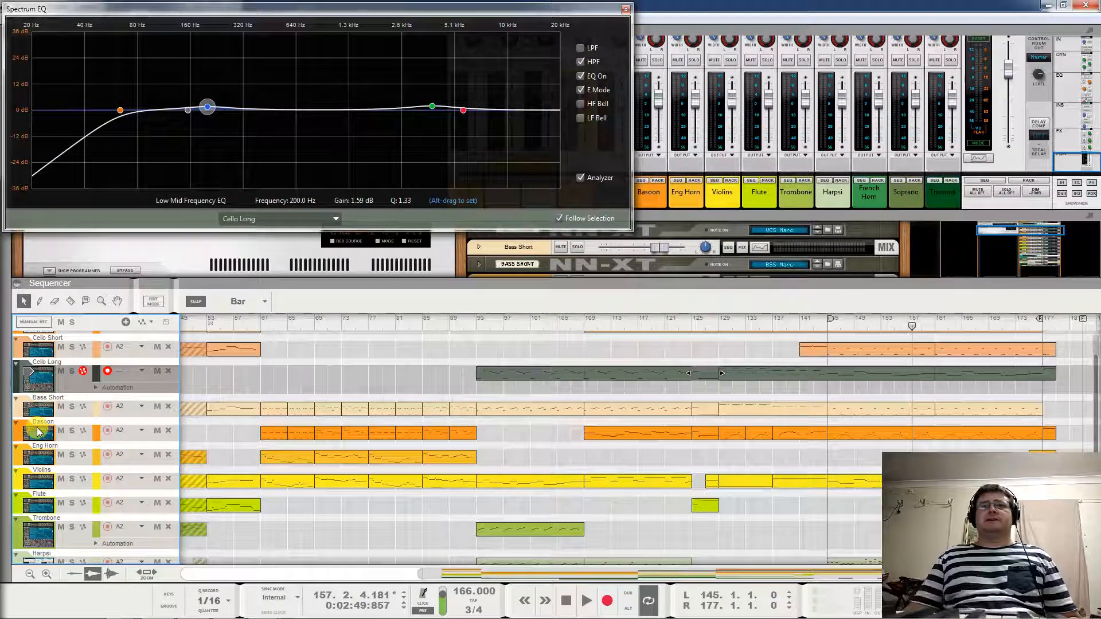
{"action": "left_click", "coordinate": [15, 379]}
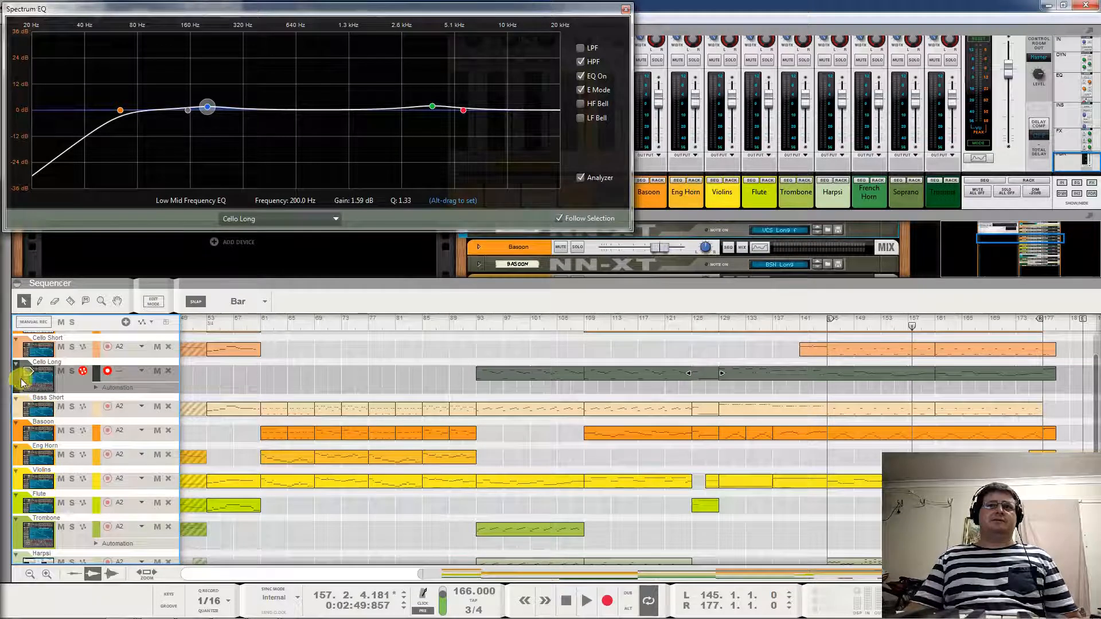
{"action": "left_click_drag", "start_coordinate": [19, 381], "coordinate": [23, 407]}
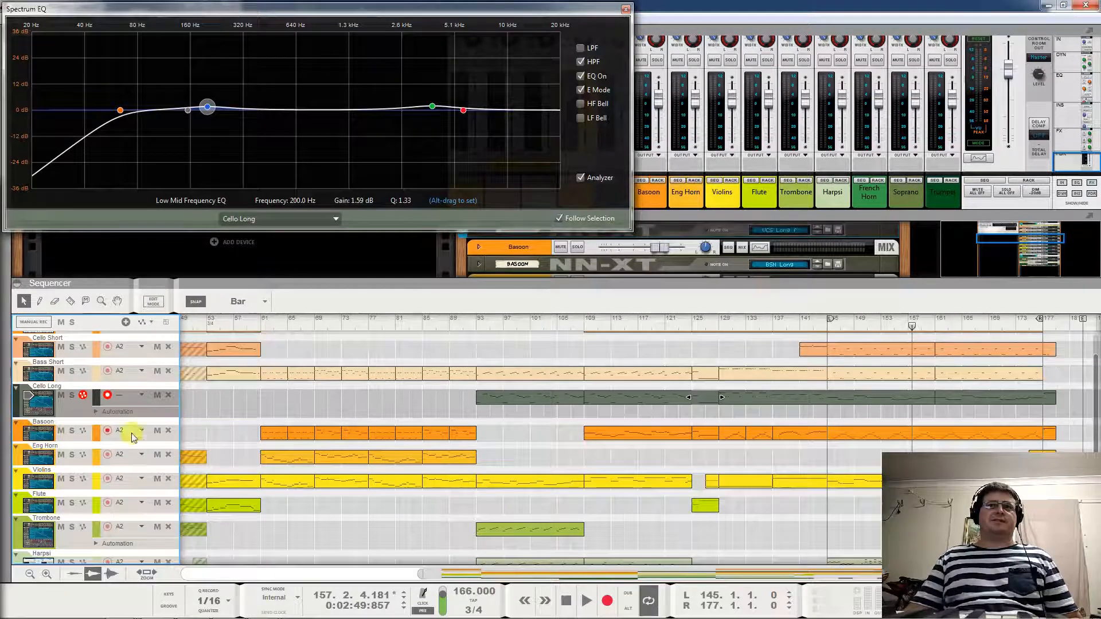
Select the Basoon track, play from about bar 109, and enable its high-pass filter with the cutoff between 80 and 160 Hz
{"action": "left_click", "coordinate": [33, 434]}
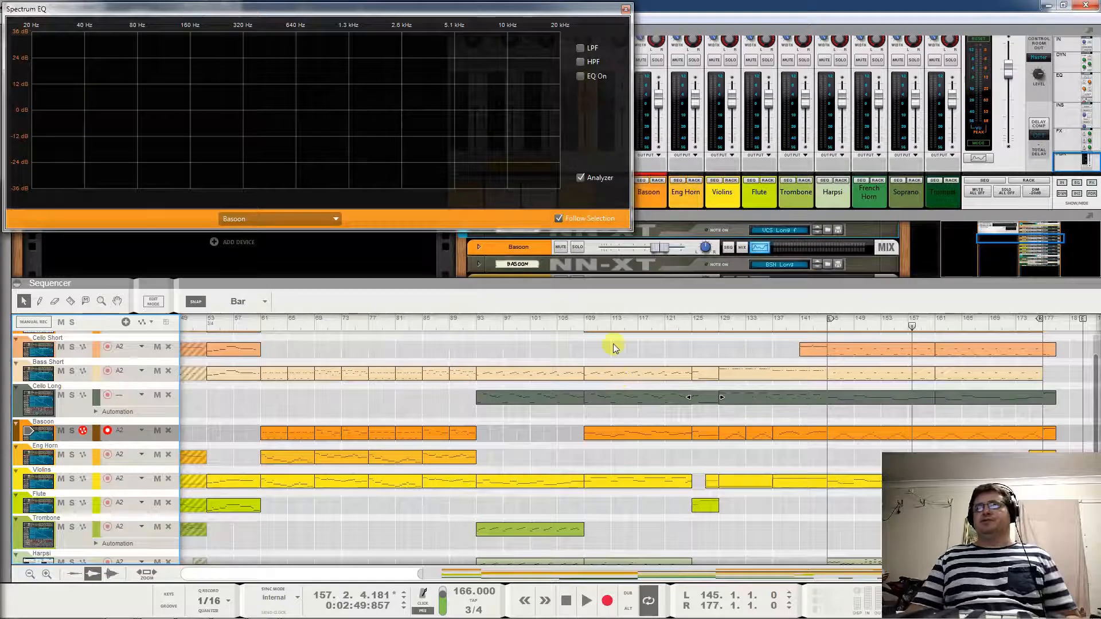
{"action": "left_click", "coordinate": [584, 325]}
{"action": "key", "text": "space"}
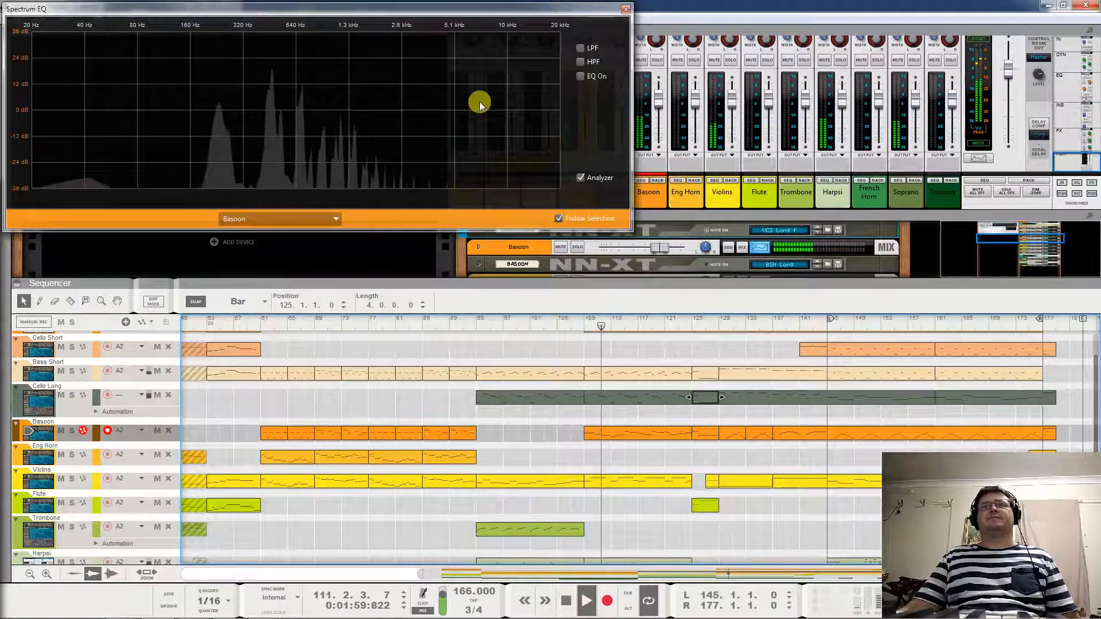
{"action": "left_click", "coordinate": [579, 62]}
{"action": "left_click_drag", "start_coordinate": [197, 115], "coordinate": [167, 108]}
Enable Basoon's EQ in E Mode, boost low mids 2.22 dB at 278 Hz, move high mids to 3.24 kHz, and slightly lift the highs
{"action": "left_click", "coordinate": [580, 75]}
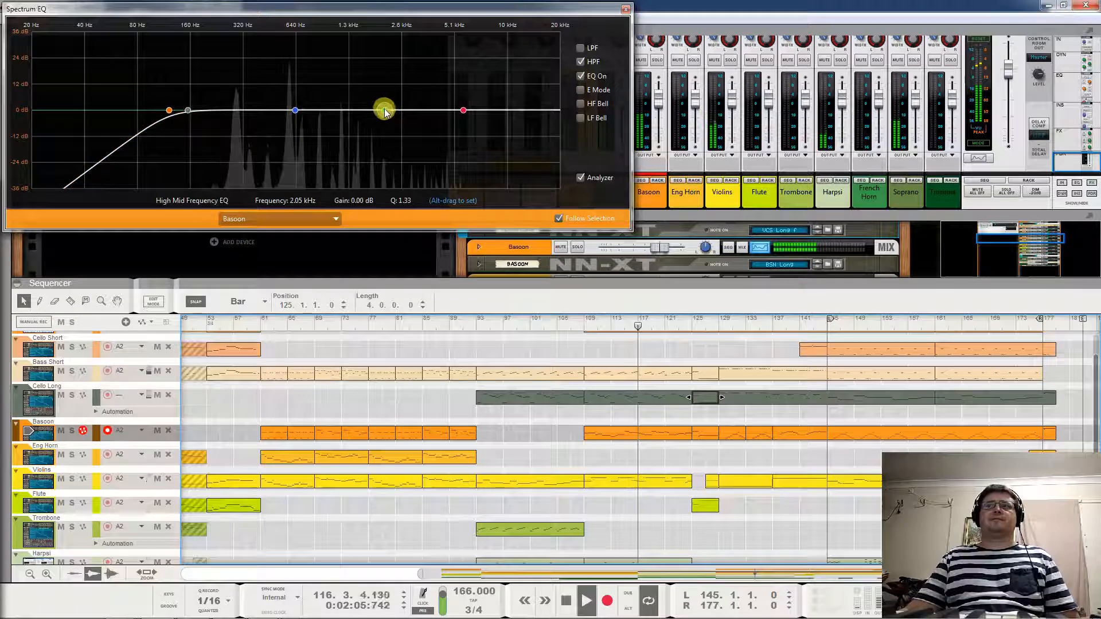
{"action": "left_click", "coordinate": [579, 90]}
{"action": "left_click_drag", "start_coordinate": [380, 108], "coordinate": [419, 110]}
{"action": "left_click_drag", "start_coordinate": [295, 110], "coordinate": [254, 78]}
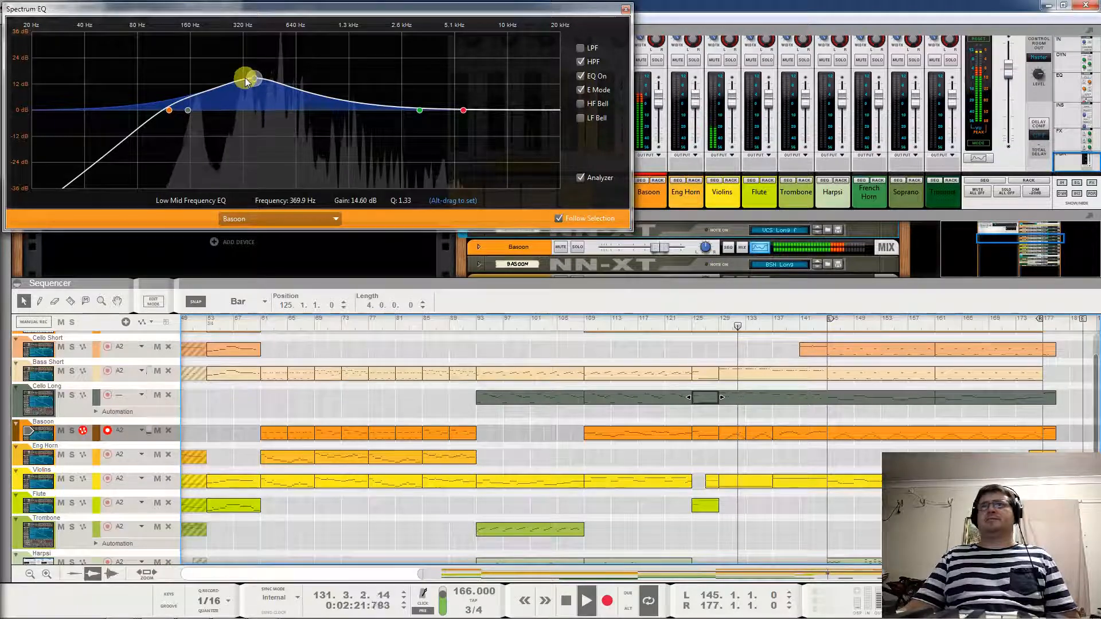
{"action": "left_click_drag", "start_coordinate": [253, 77], "coordinate": [229, 106]}
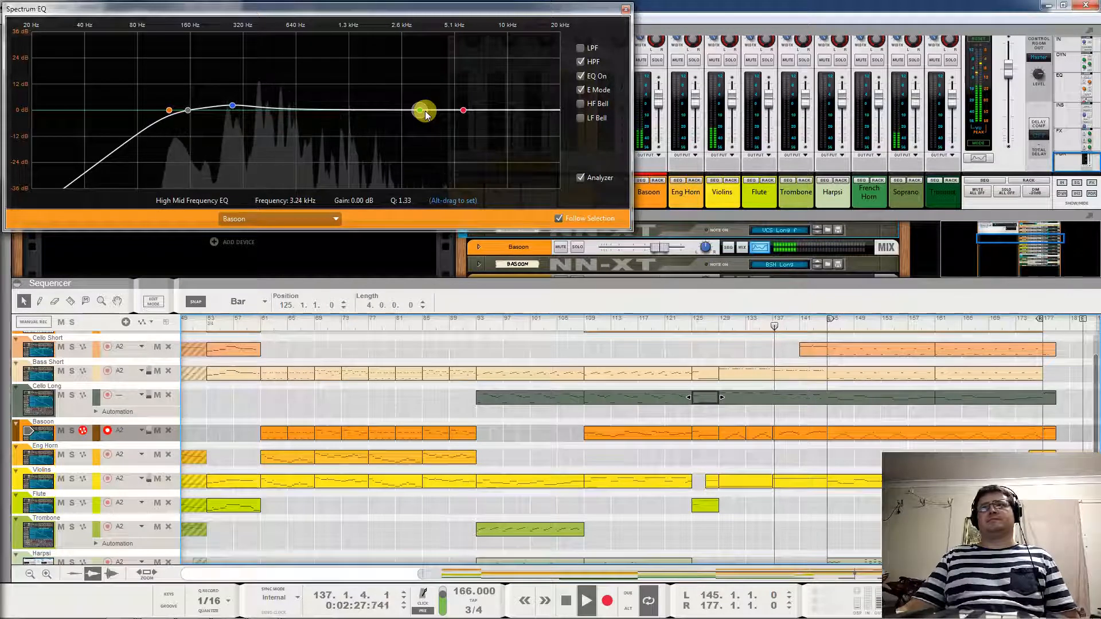
{"action": "left_click_drag", "start_coordinate": [463, 112], "coordinate": [497, 108]}
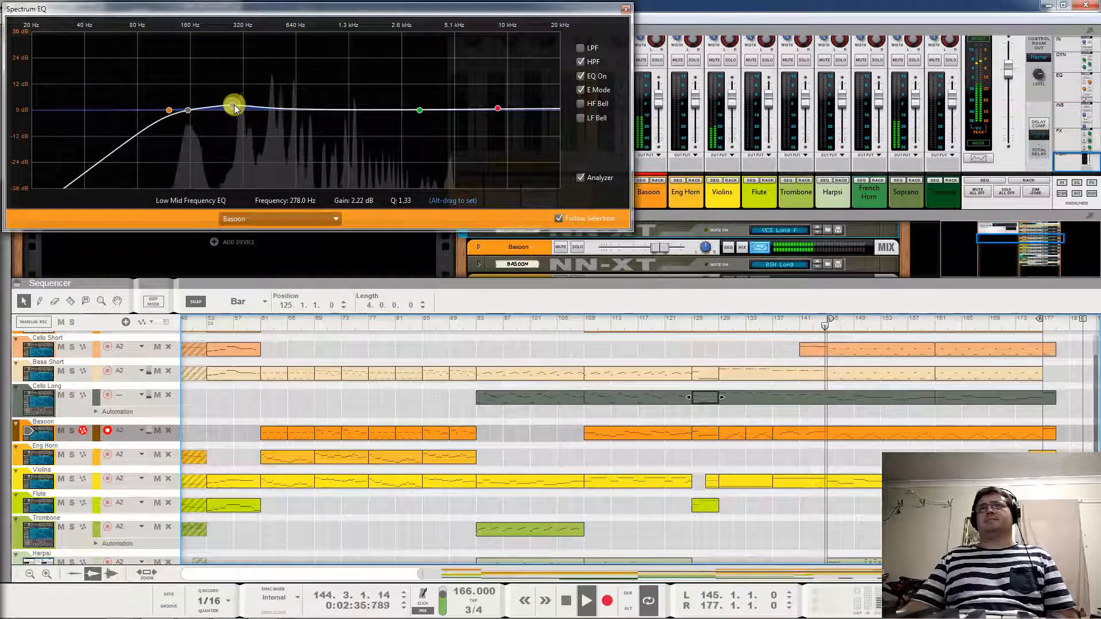
Set the Basoon's low mid EQ band to about 282.5 Hz with 1.59 dB gain and listen to the result
{"action": "left_click_drag", "start_coordinate": [234, 109], "coordinate": [233, 108]}
{"action": "key", "text": "space"}
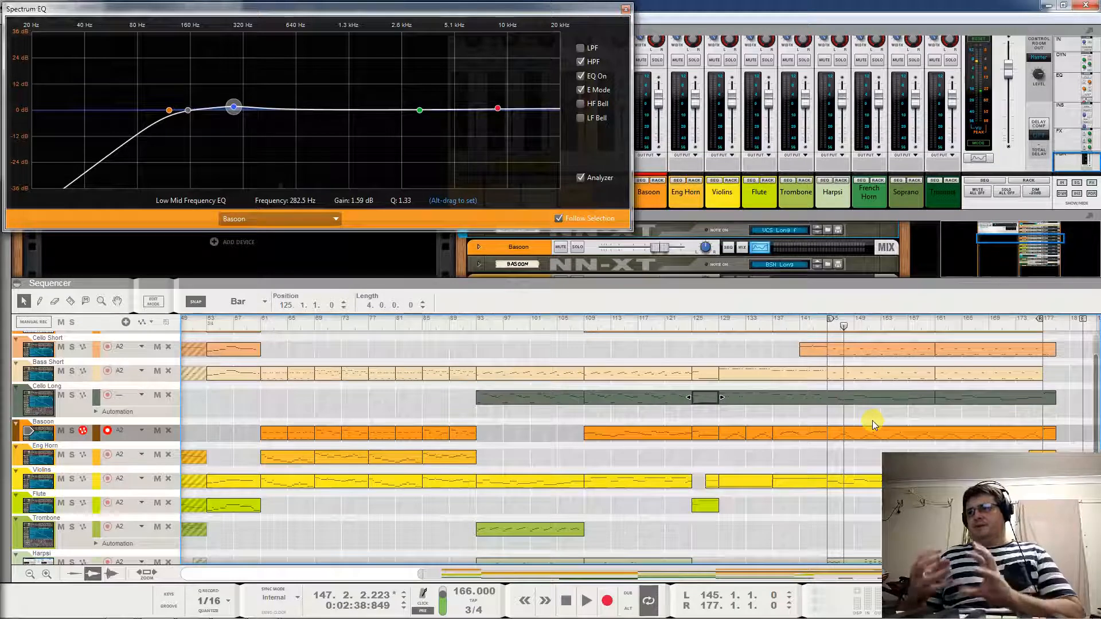
{"action": "key", "text": "space"}
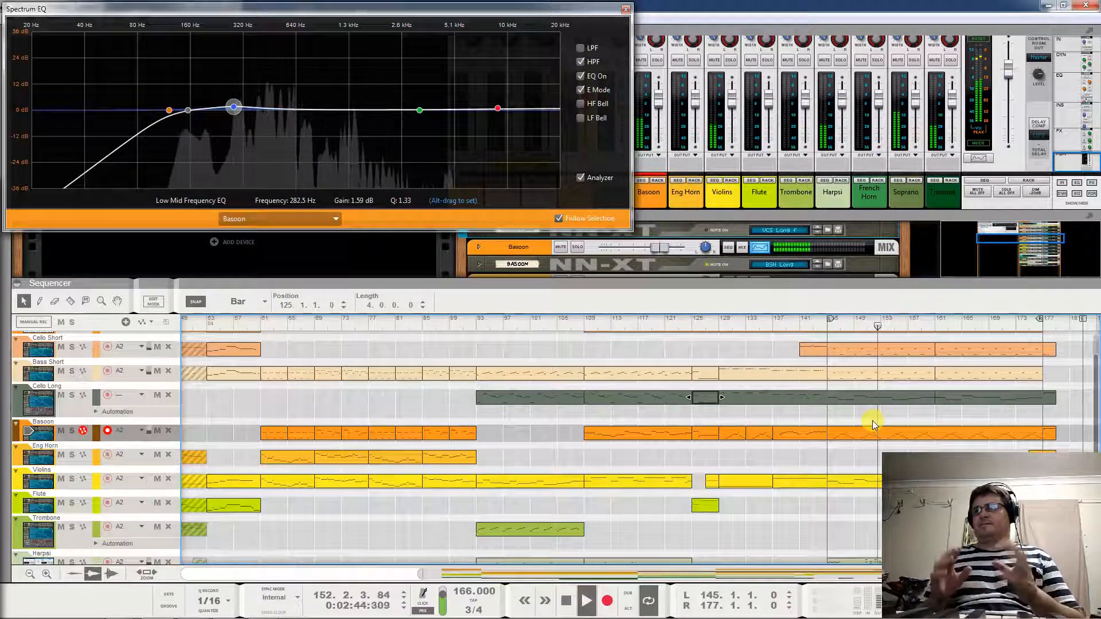
{"action": "key", "text": "space"}
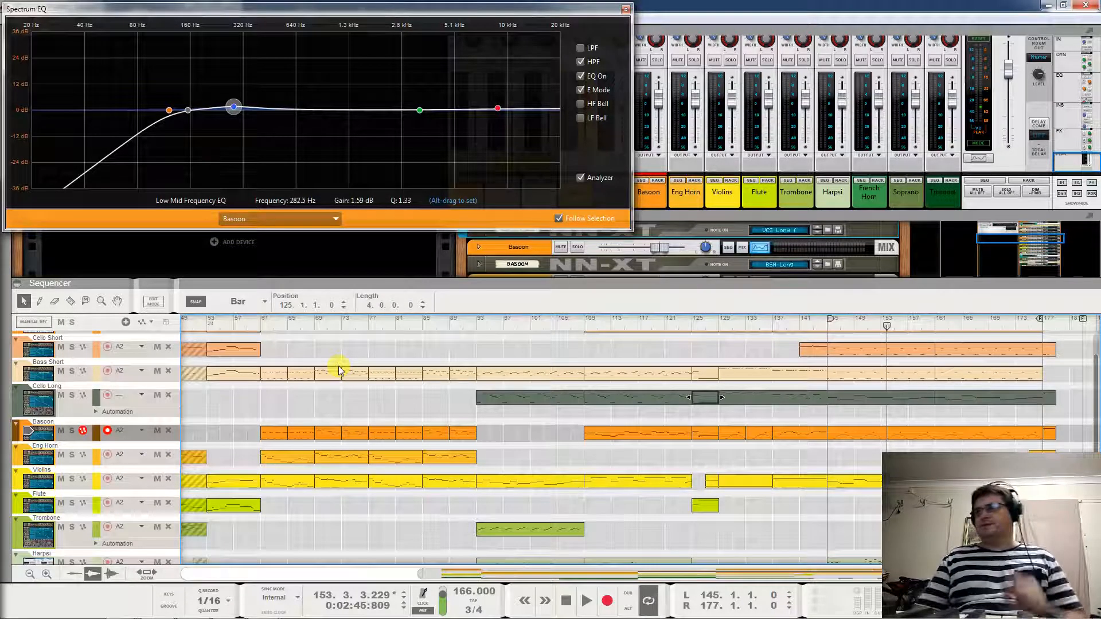
Play the Eng Horn part from about bar 67 and enable its high pass filter at about 187 Hz
{"action": "left_click", "coordinate": [62, 460]}
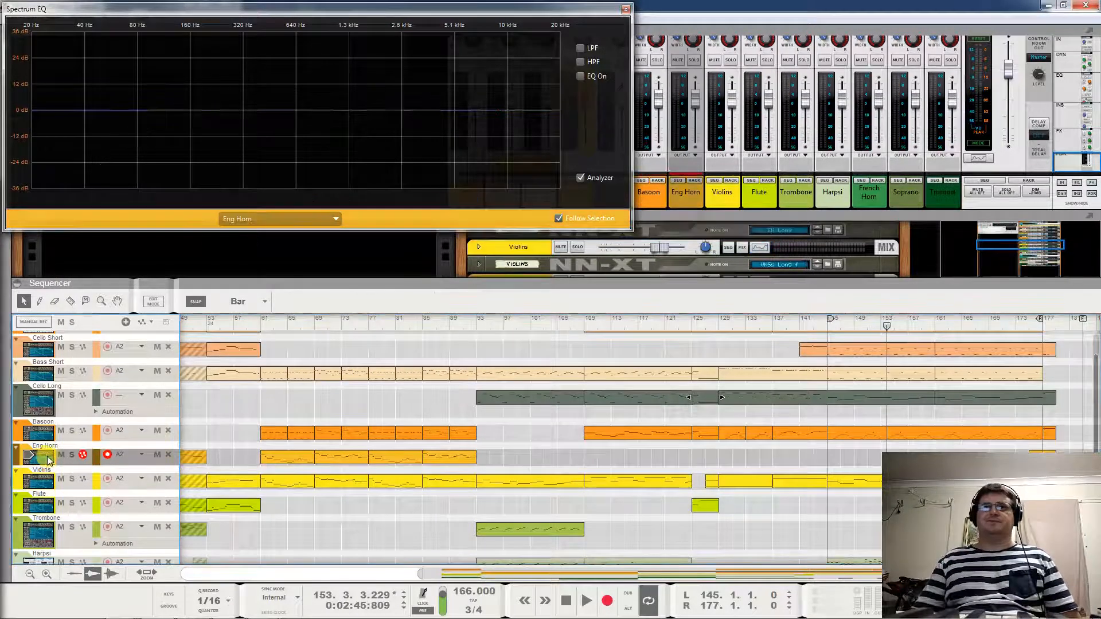
{"action": "key", "text": "space"}
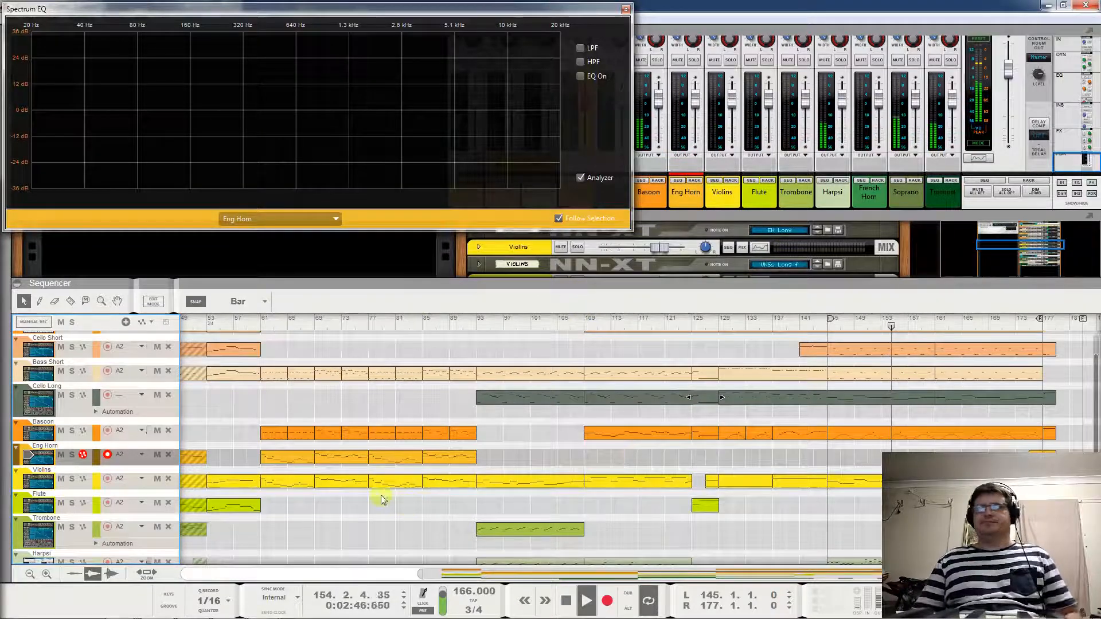
{"action": "left_click", "coordinate": [302, 322]}
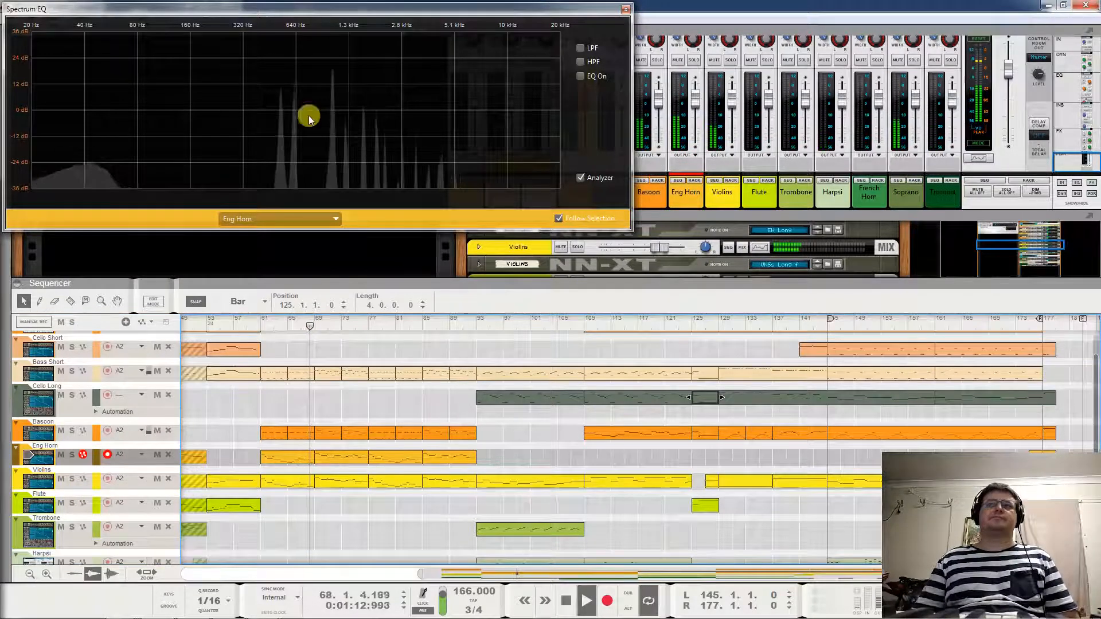
{"action": "left_click", "coordinate": [580, 61]}
{"action": "left_click_drag", "start_coordinate": [146, 118], "coordinate": [212, 113]}
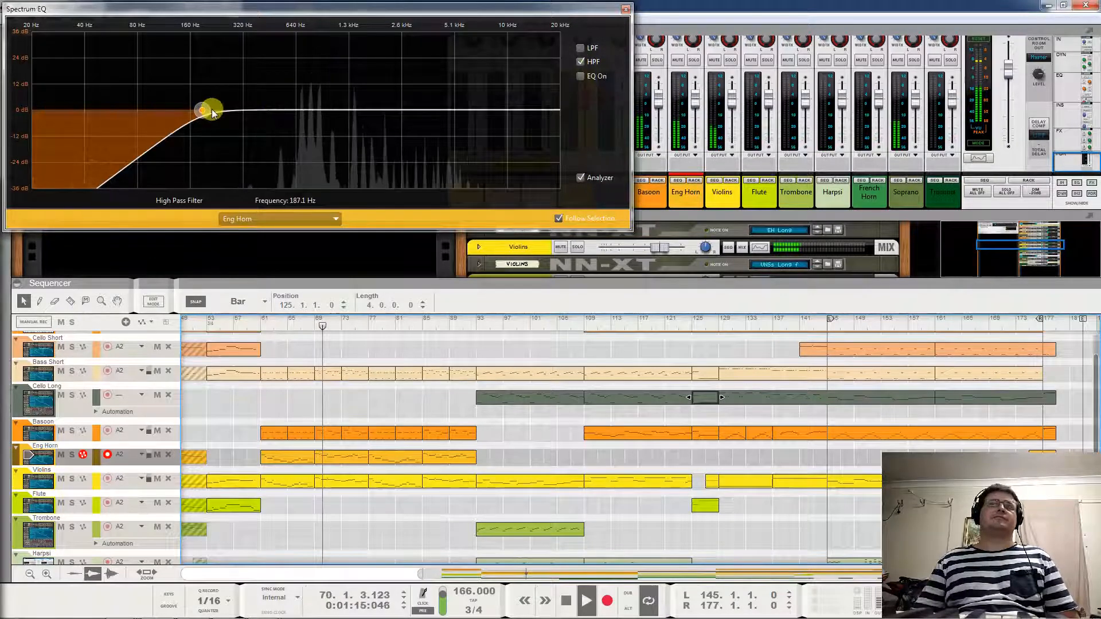
Solo the Eng Horn, enable its EQ in E Mode, and boost the high mids by 1.27 dB at about 1.89 kHz
{"action": "left_click", "coordinate": [72, 456]}
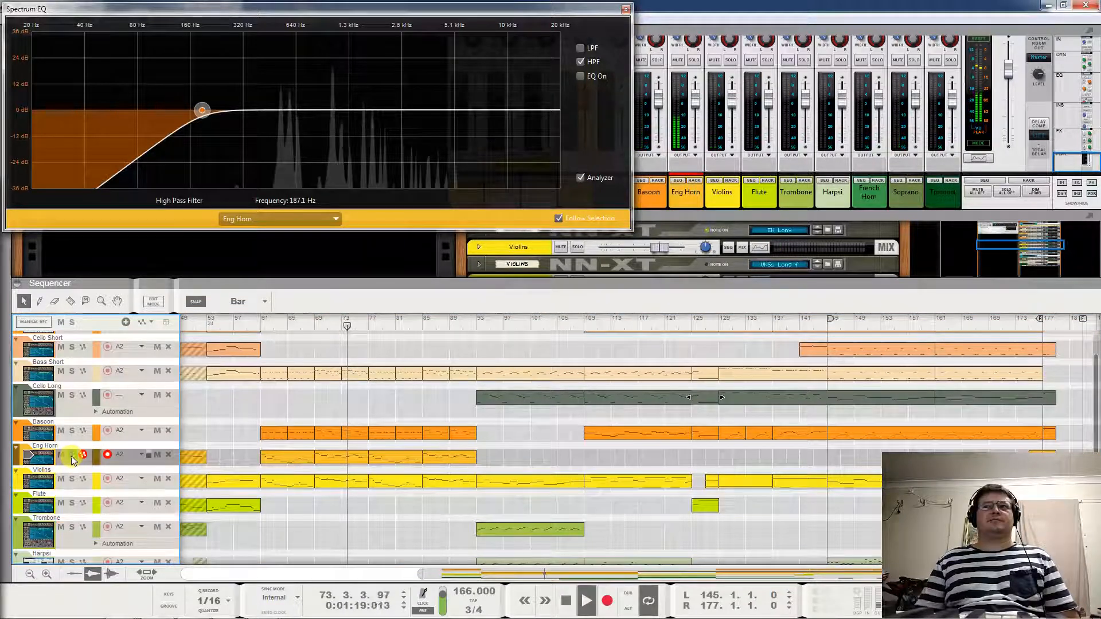
{"action": "left_click", "coordinate": [581, 78]}
{"action": "left_click_drag", "start_coordinate": [414, 113], "coordinate": [378, 108]}
{"action": "left_click", "coordinate": [581, 92]}
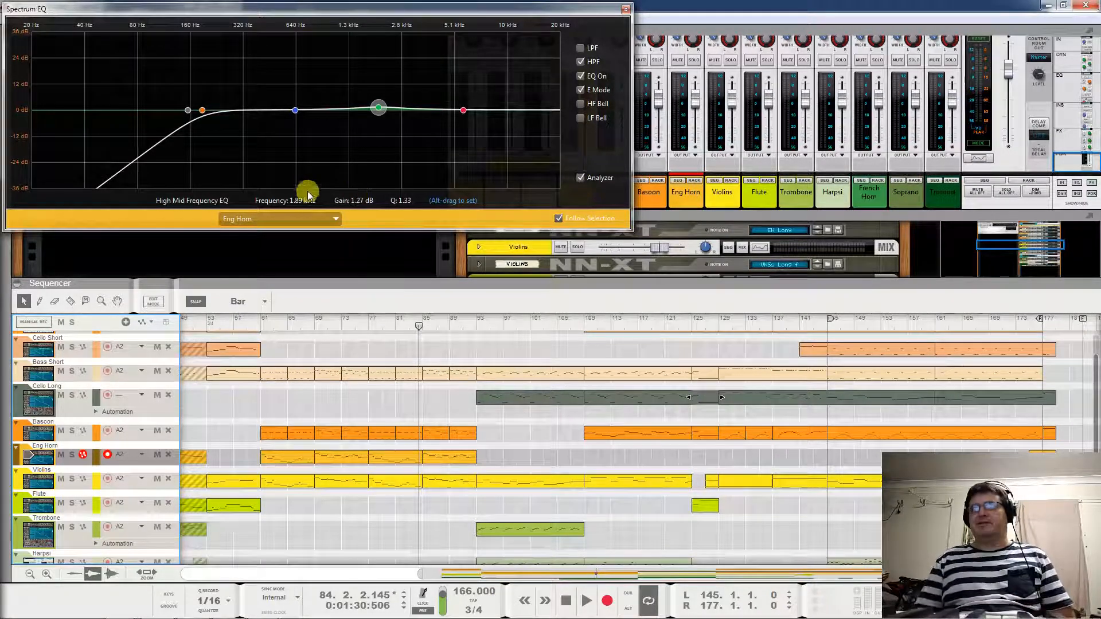
Play the Eng Horn passage from about bar 65 in the mix, comparing the sound with its EQ bypassed and active
{"action": "left_click", "coordinate": [286, 328]}
{"action": "key", "text": "space"}
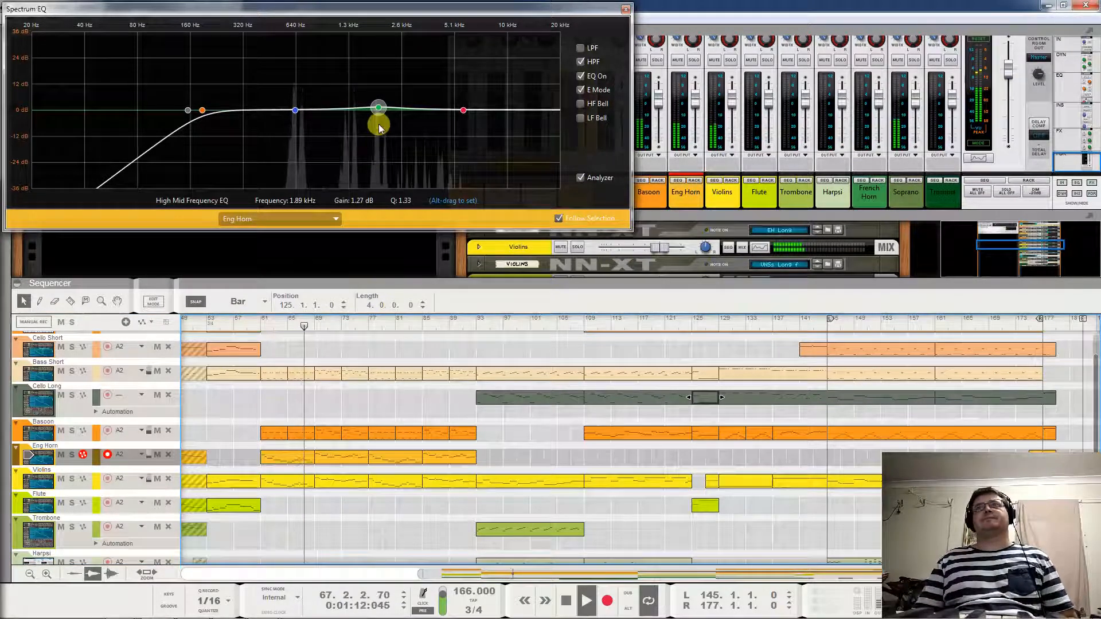
{"action": "left_click", "coordinate": [580, 76]}
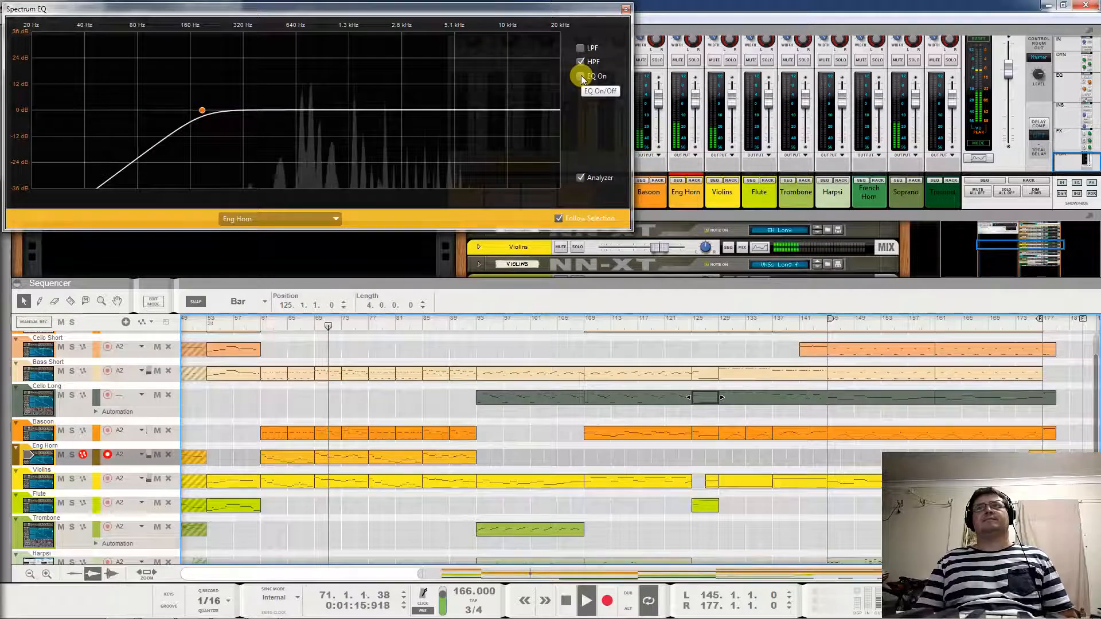
{"action": "left_click", "coordinate": [581, 76]}
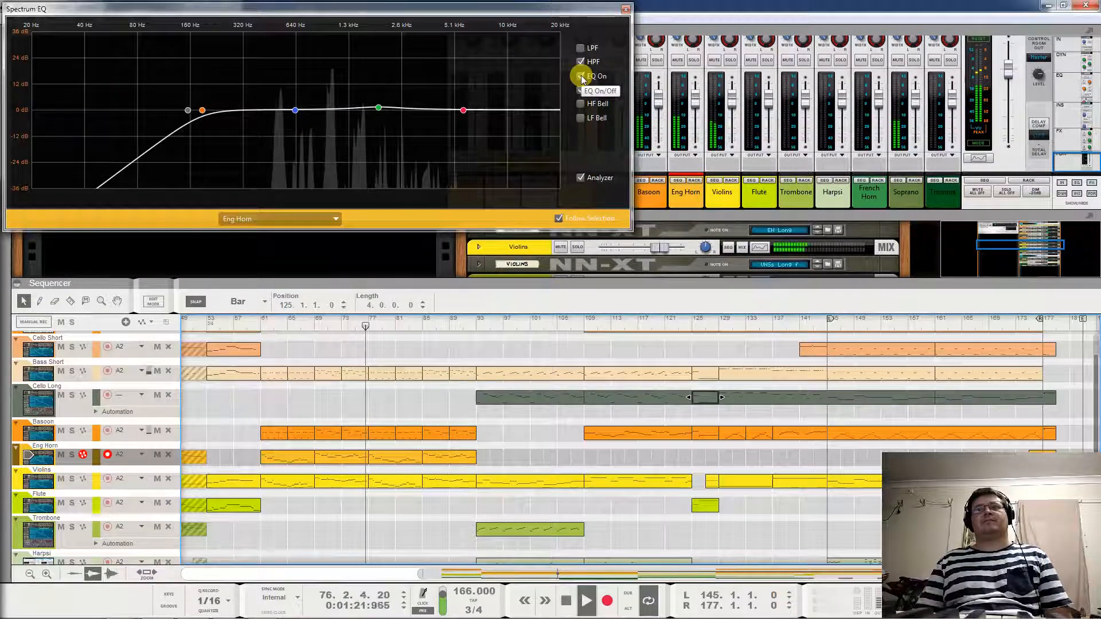
{"action": "left_click", "coordinate": [581, 76]}
{"action": "left_click", "coordinate": [580, 76]}
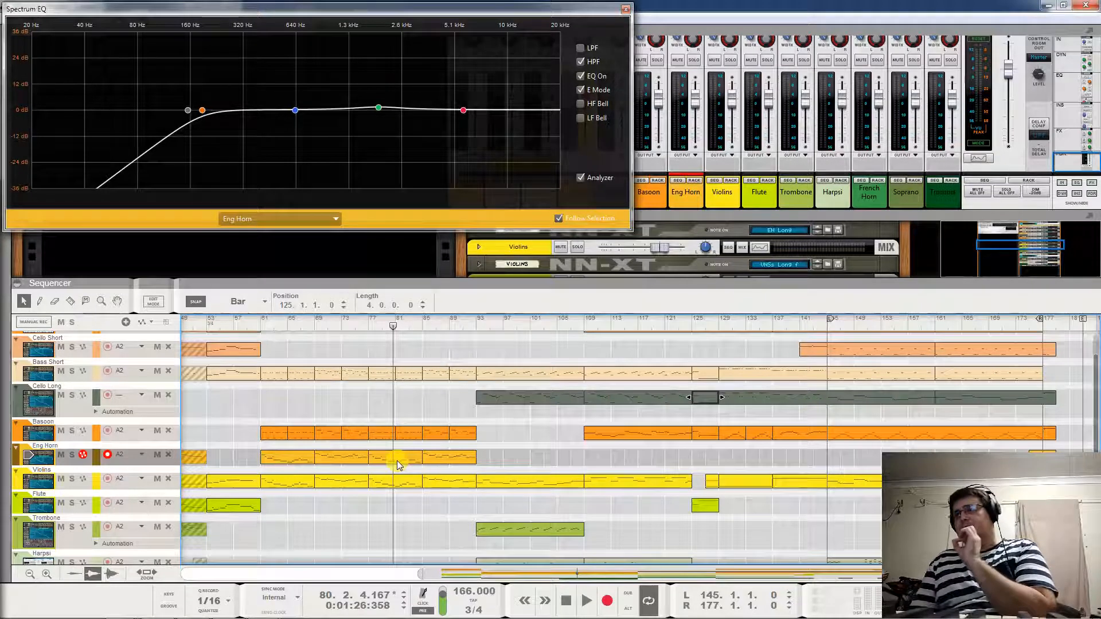
Set the Eng Horn's high frequency EQ band to about 18.13 kHz with 0.95 dB gain and check it in playback
{"action": "mouse_move", "coordinate": [379, 108]}
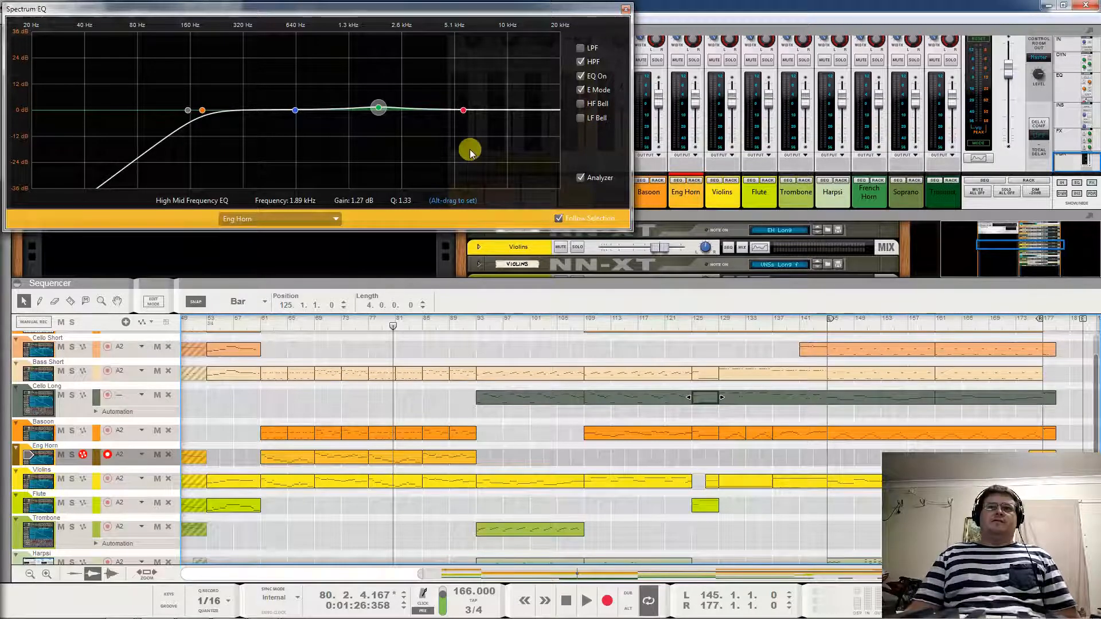
{"action": "left_click_drag", "start_coordinate": [463, 110], "coordinate": [523, 112]}
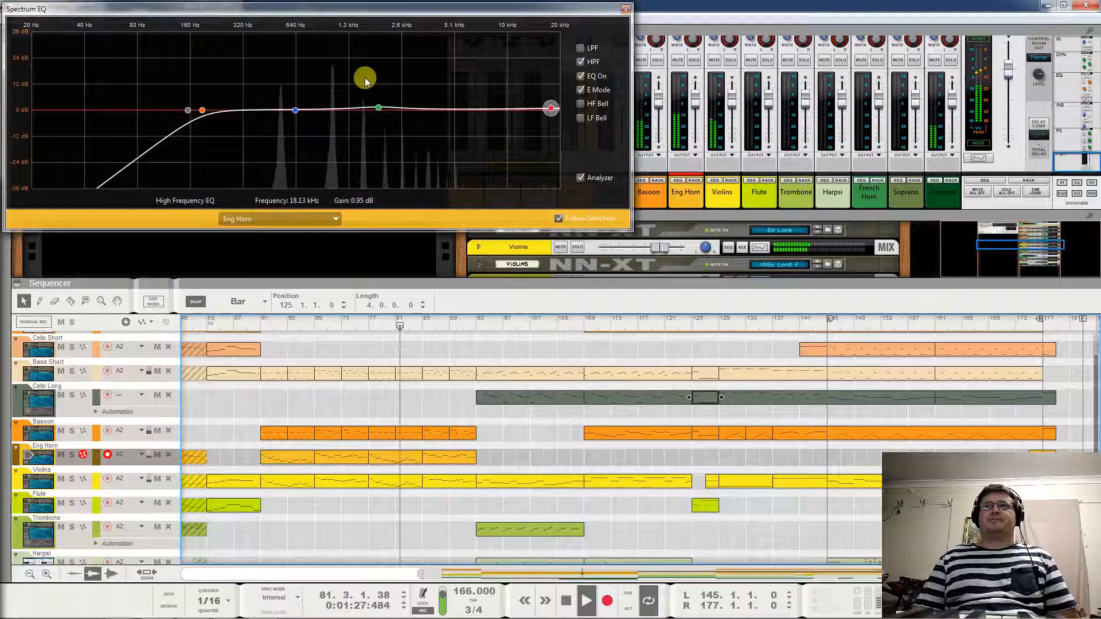
{"action": "key", "text": "space"}
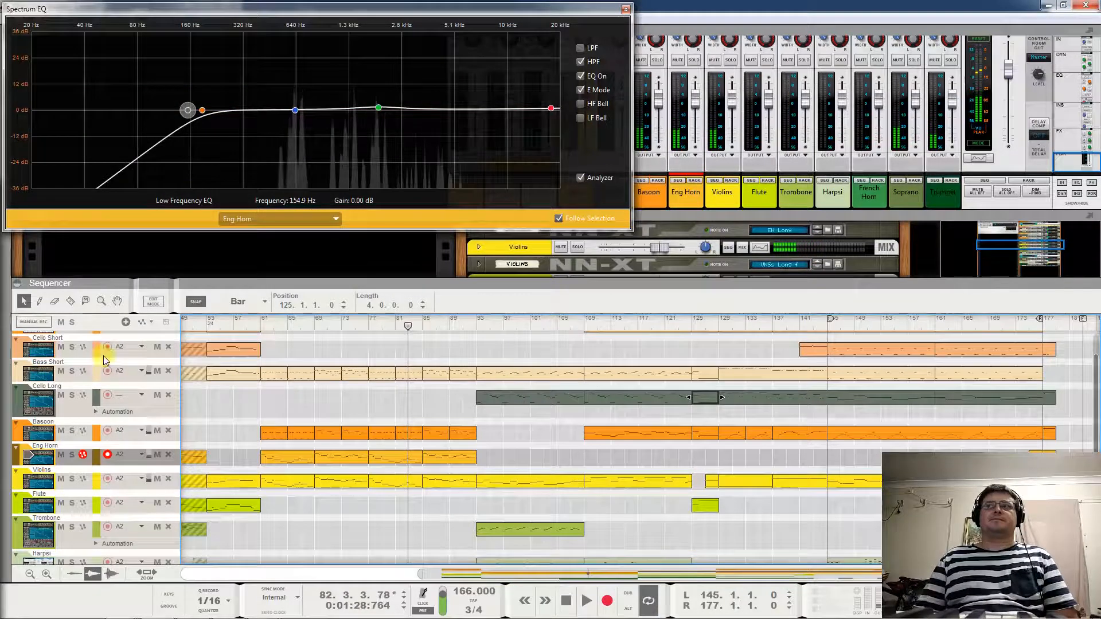
Play the Violins from about bar 68, enable their EQ, and set a high pass filter at about 80 Hz
{"action": "left_click", "coordinate": [35, 480]}
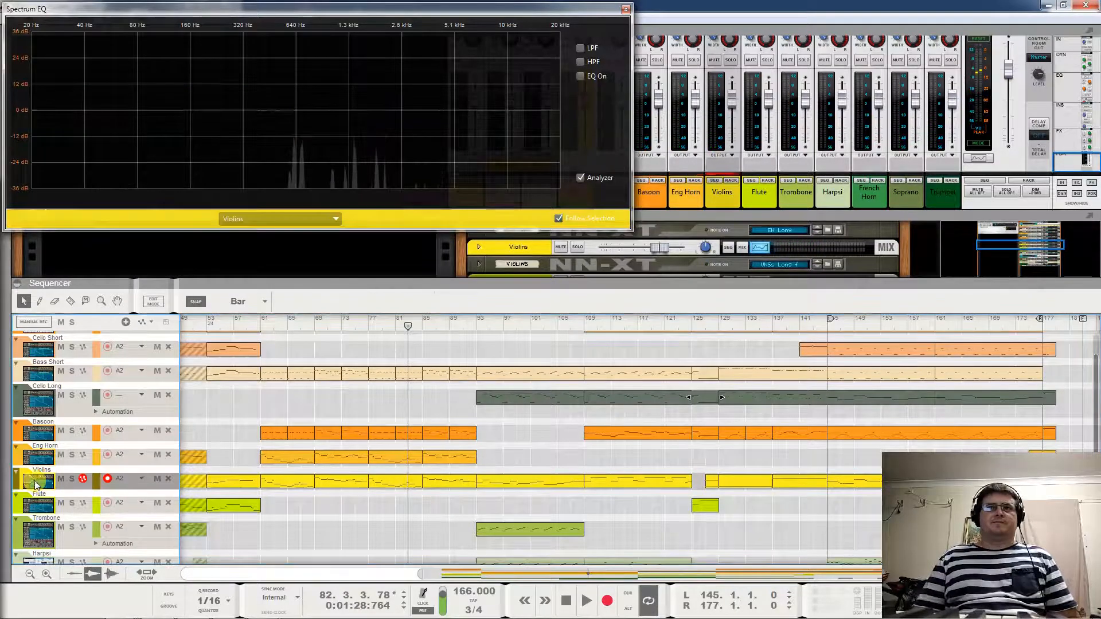
{"action": "left_click", "coordinate": [308, 325]}
{"action": "key", "text": "space"}
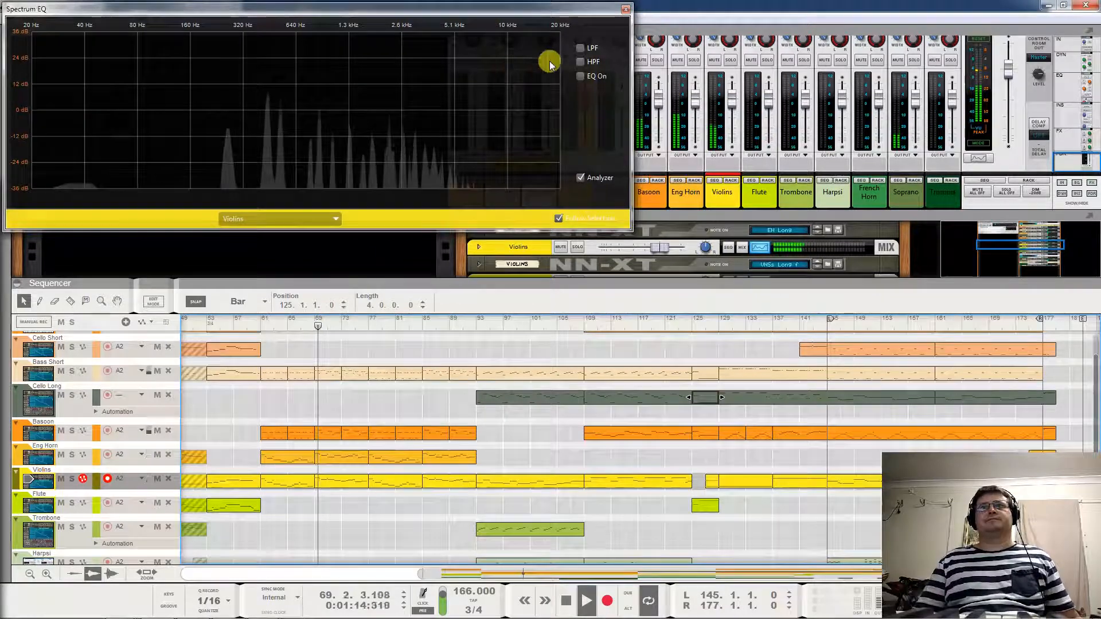
{"action": "left_click", "coordinate": [580, 75]}
{"action": "left_click", "coordinate": [295, 110]}
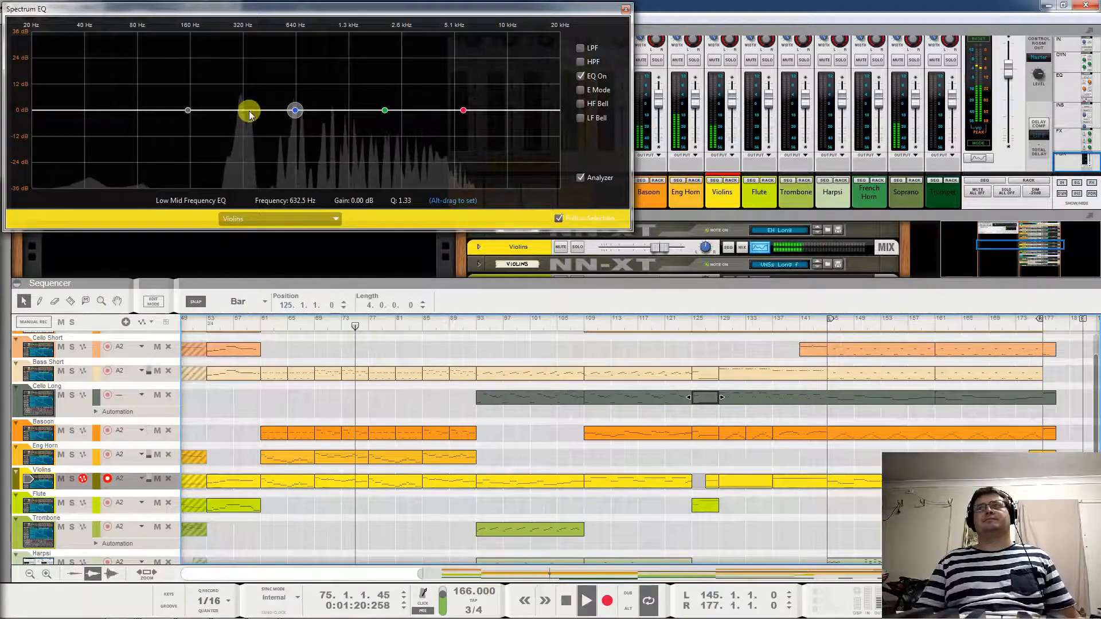
{"action": "left_click", "coordinate": [580, 61]}
{"action": "left_click_drag", "start_coordinate": [221, 103], "coordinate": [138, 128]}
Shape the Violins' EQ in E Mode with a 2.22 dB high mid cut at 644.3 Hz and a slight boost above 10 kHz, checking against bypass
{"action": "left_click_drag", "start_coordinate": [384, 110], "coordinate": [337, 112]}
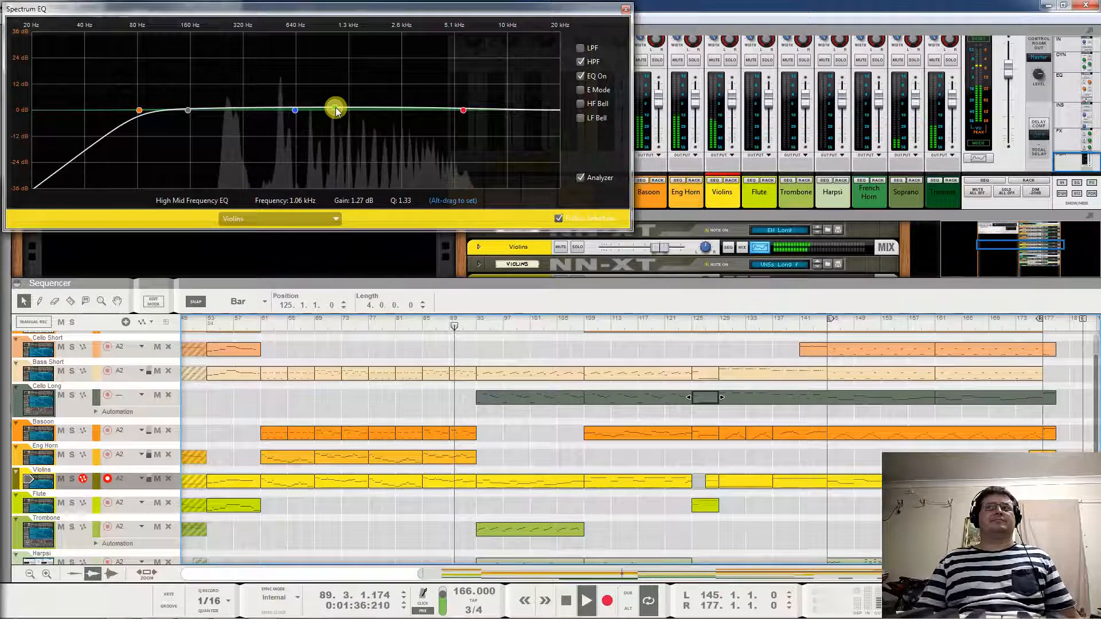
{"action": "left_click", "coordinate": [580, 90]}
{"action": "left_click_drag", "start_coordinate": [336, 109], "coordinate": [294, 118]}
{"action": "left_click_drag", "start_coordinate": [465, 110], "coordinate": [509, 109]}
{"action": "left_click", "coordinate": [297, 115]}
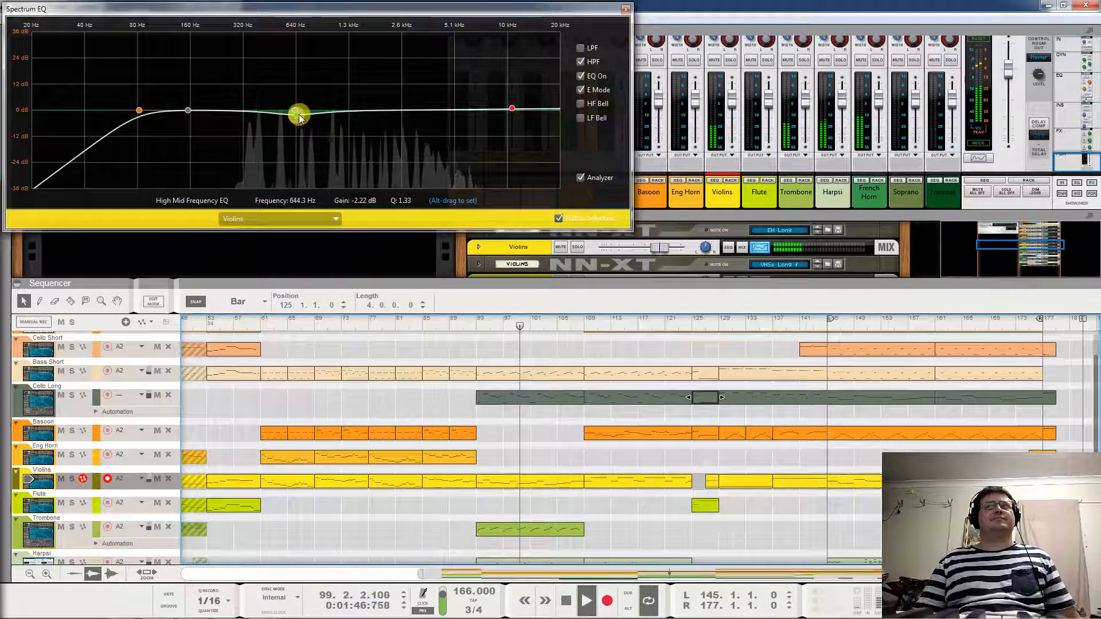
{"action": "left_click", "coordinate": [580, 77]}
{"action": "left_click", "coordinate": [580, 78]}
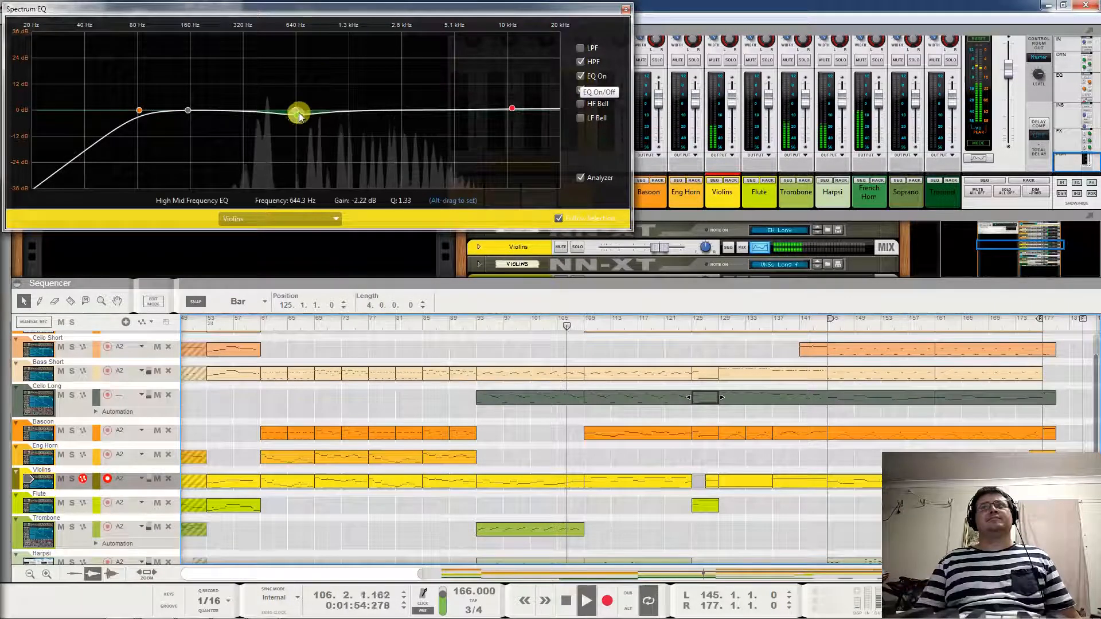
Cut the Violins' low mids by 2.22 dB at about 439.6 Hz and boost the high mids by 0.63 dB at about 4.19 kHz
{"action": "left_click_drag", "start_coordinate": [297, 118], "coordinate": [267, 116]}
{"action": "left_click_drag", "start_coordinate": [336, 111], "coordinate": [441, 112]}
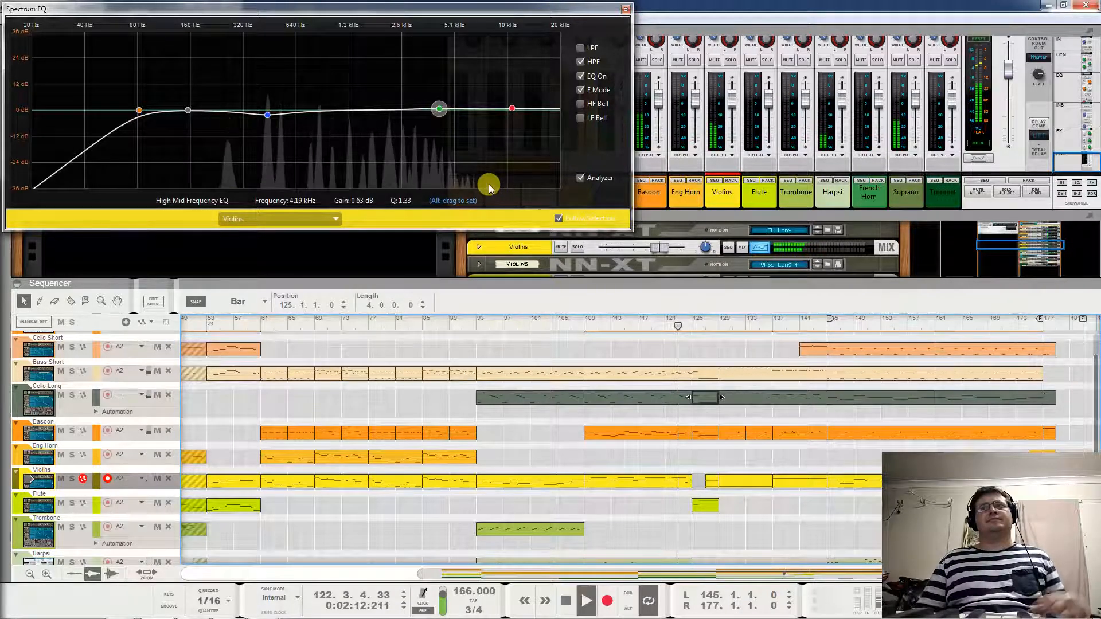
{"action": "key", "text": "space"}
{"action": "left_click", "coordinate": [267, 115]}
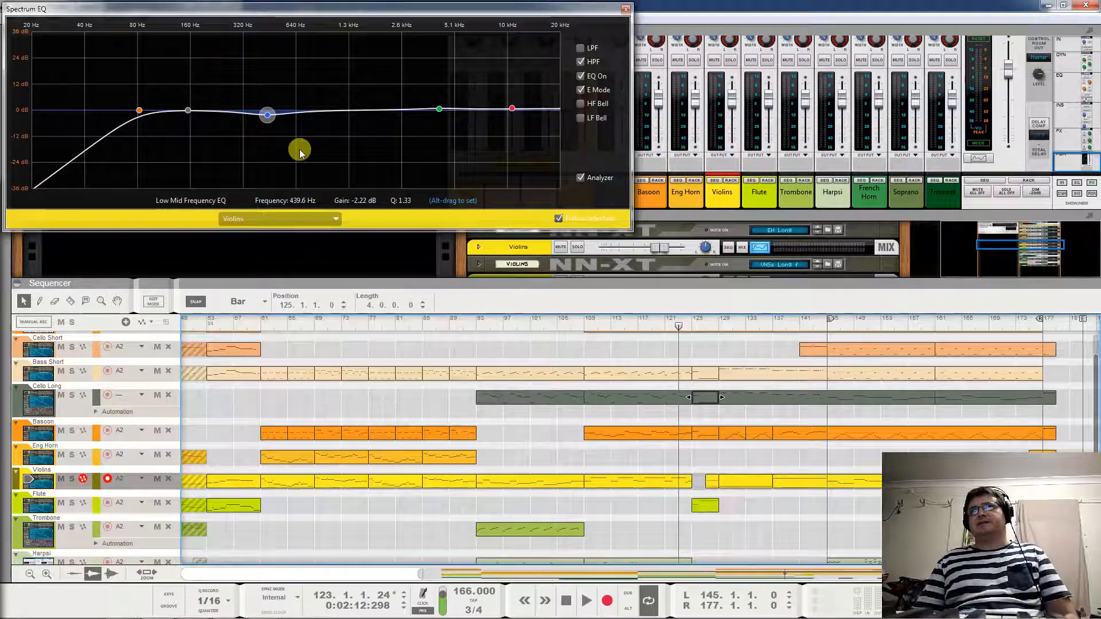
Compare the Horn channel's EQ curve with the Violins' EQ curve
{"action": "scroll", "coordinate": [66, 346], "scroll_direction": "up", "scroll_amount": 1}
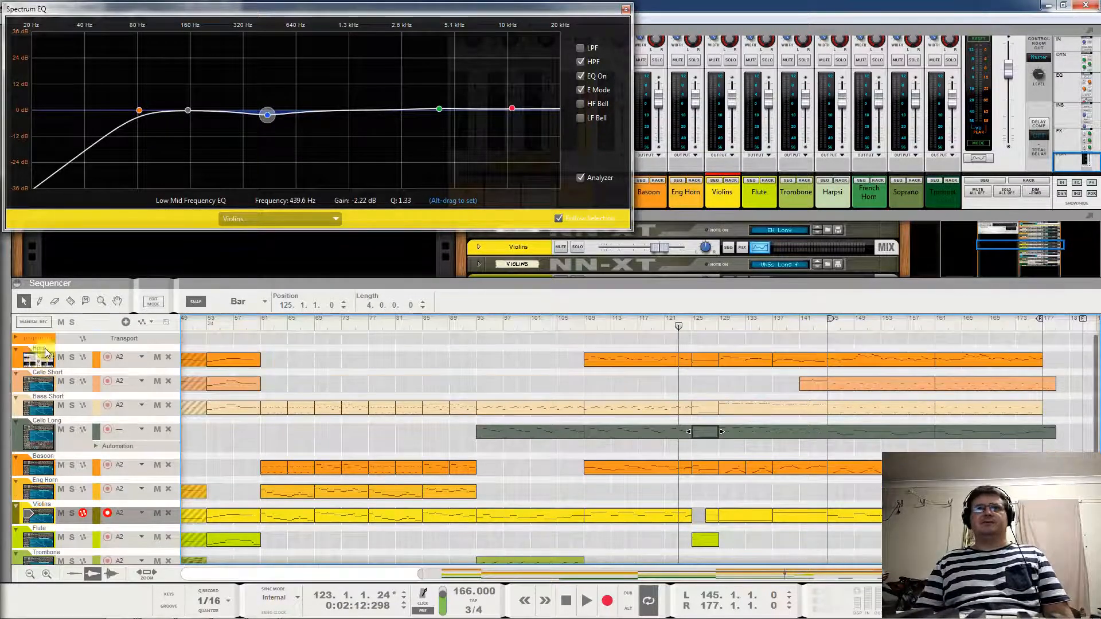
{"action": "left_click", "coordinate": [66, 351]}
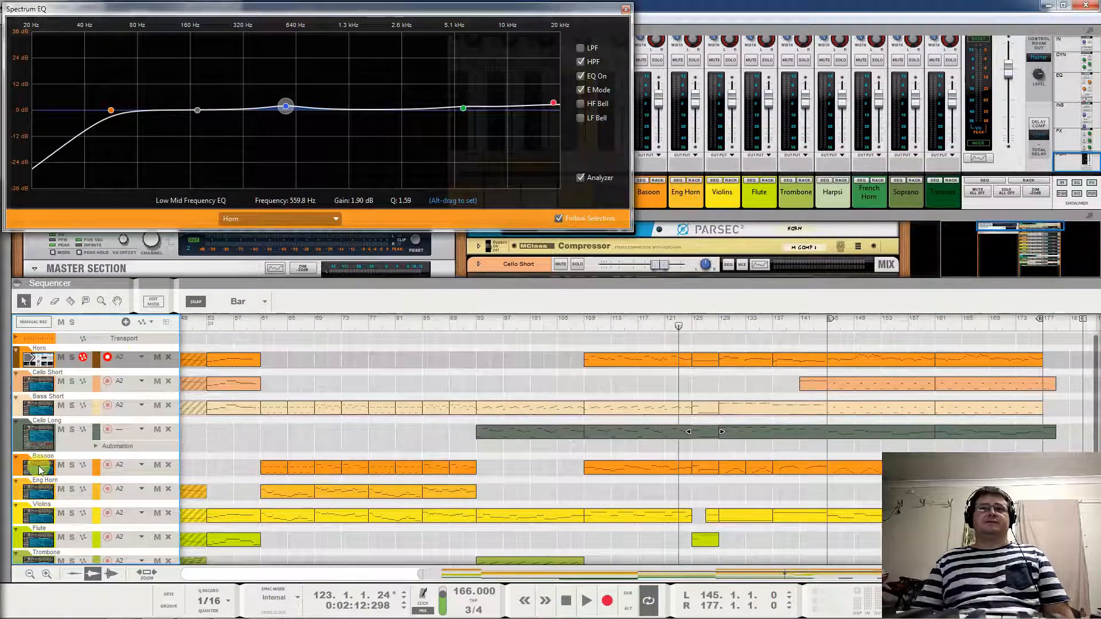
{"action": "left_click", "coordinate": [36, 512]}
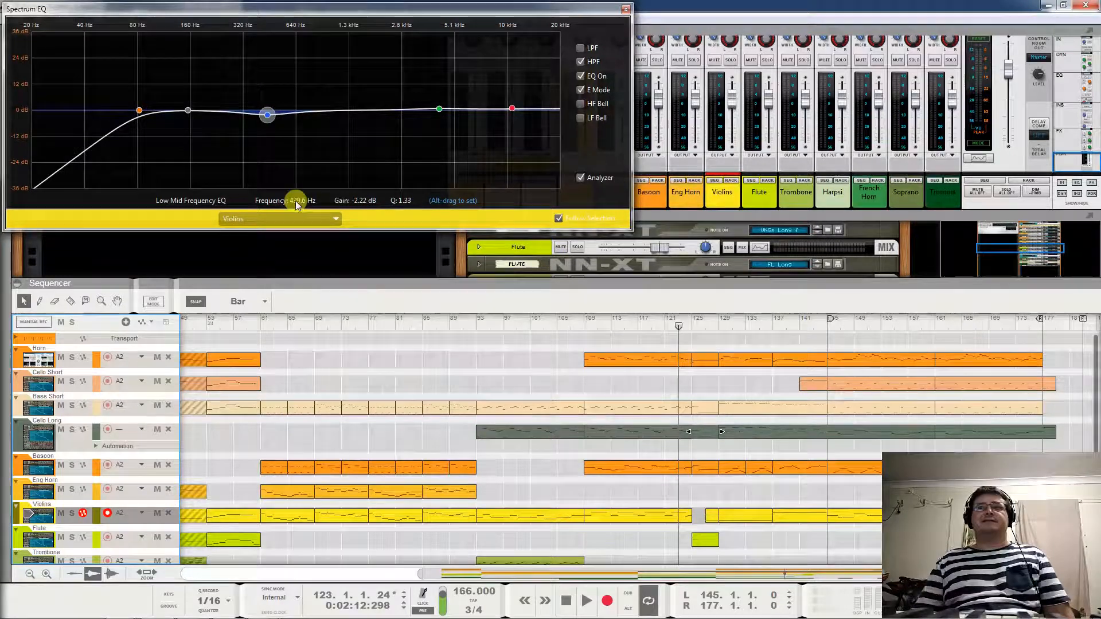
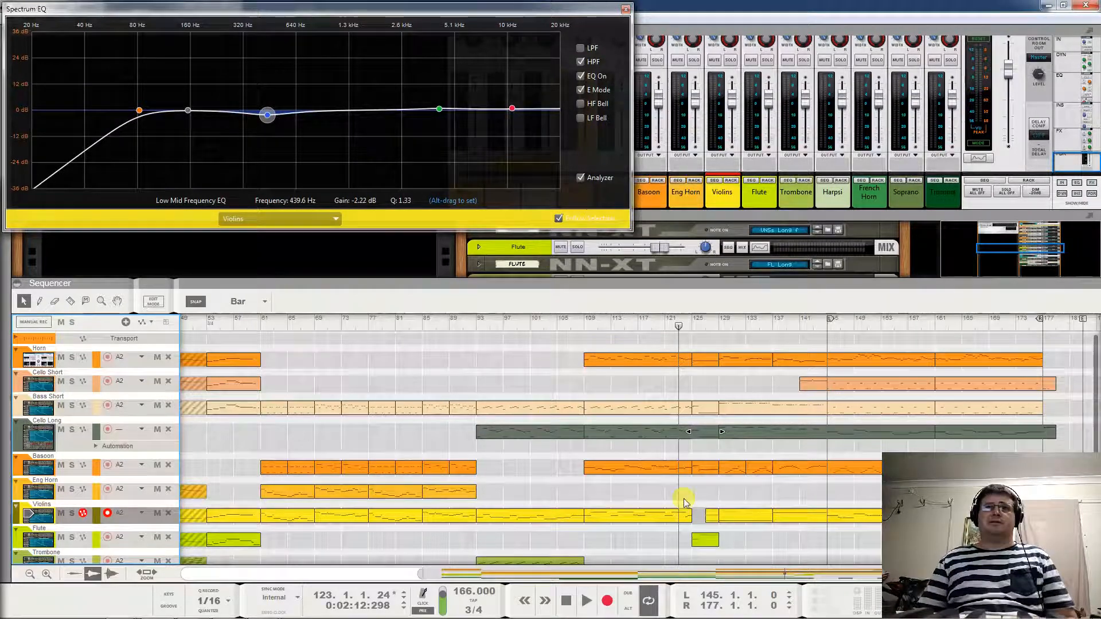
Listen to the Violins and Flute section starting at about bar 125
{"action": "scroll", "coordinate": [536, 489], "scroll_direction": "down", "scroll_amount": 3}
{"action": "scroll", "coordinate": [430, 410], "scroll_direction": "down", "scroll_amount": 1}
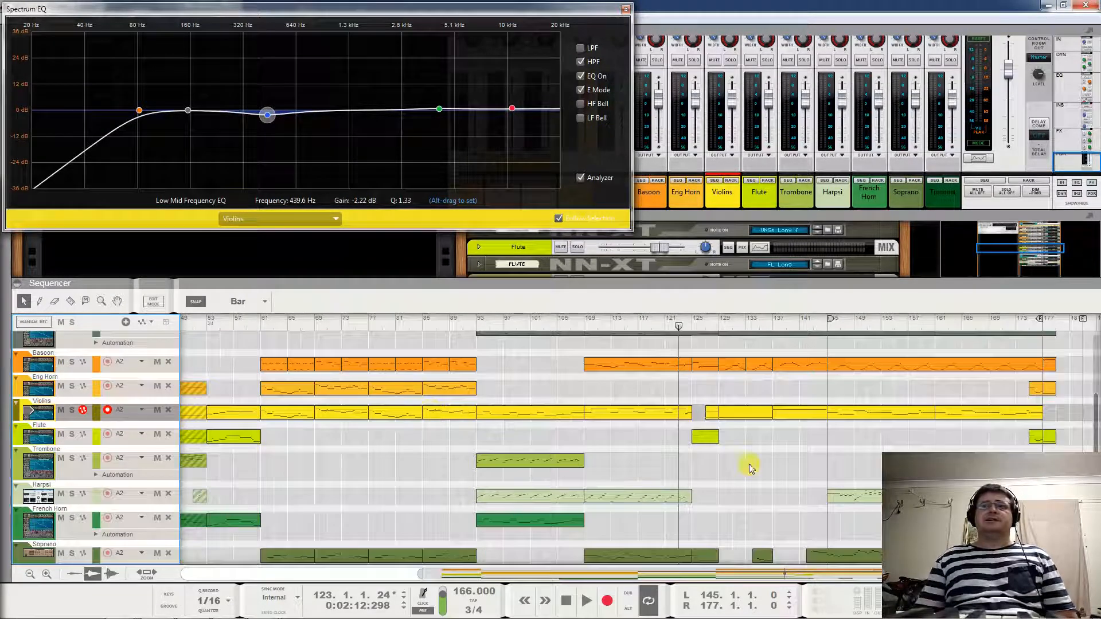
{"action": "left_click", "coordinate": [690, 325]}
{"action": "left_click", "coordinate": [696, 333]}
{"action": "key", "text": "space"}
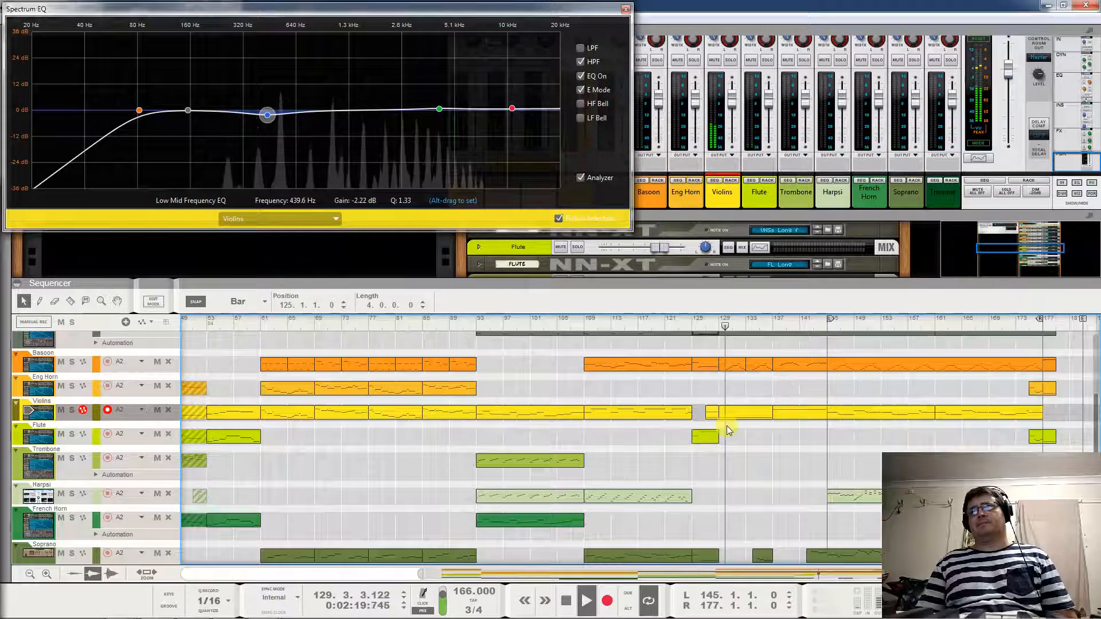
{"action": "key", "text": "space"}
Select the two-bar Violins clip at bar 127, listen from bar 120, and return the playhead to bar 127
{"action": "left_click", "coordinate": [710, 415]}
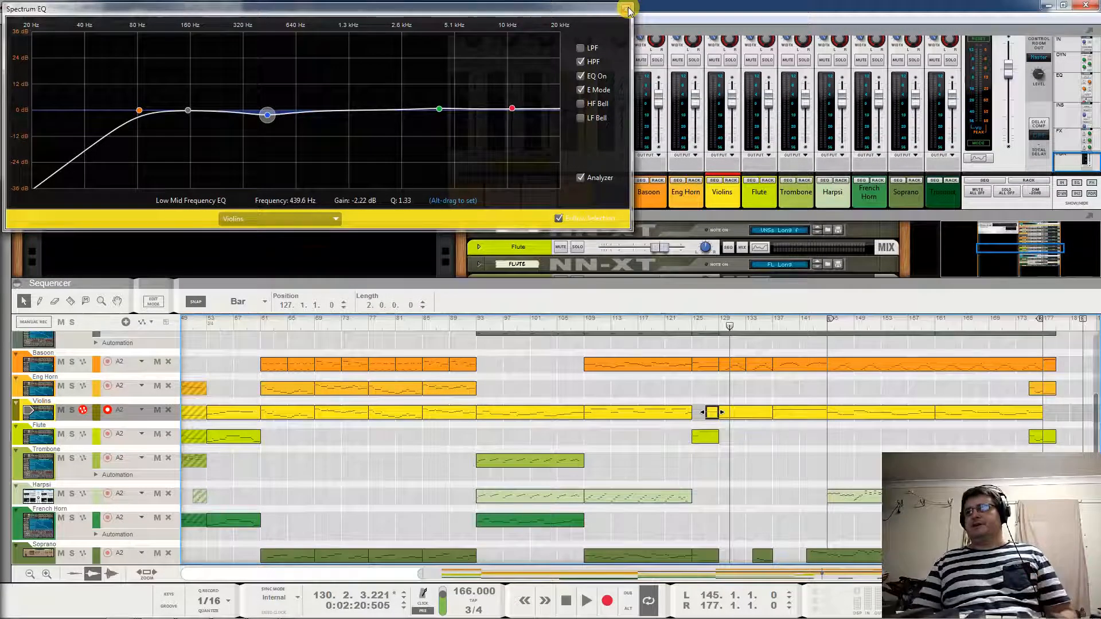
{"action": "left_click", "coordinate": [669, 322]}
{"action": "left_click", "coordinate": [661, 324]}
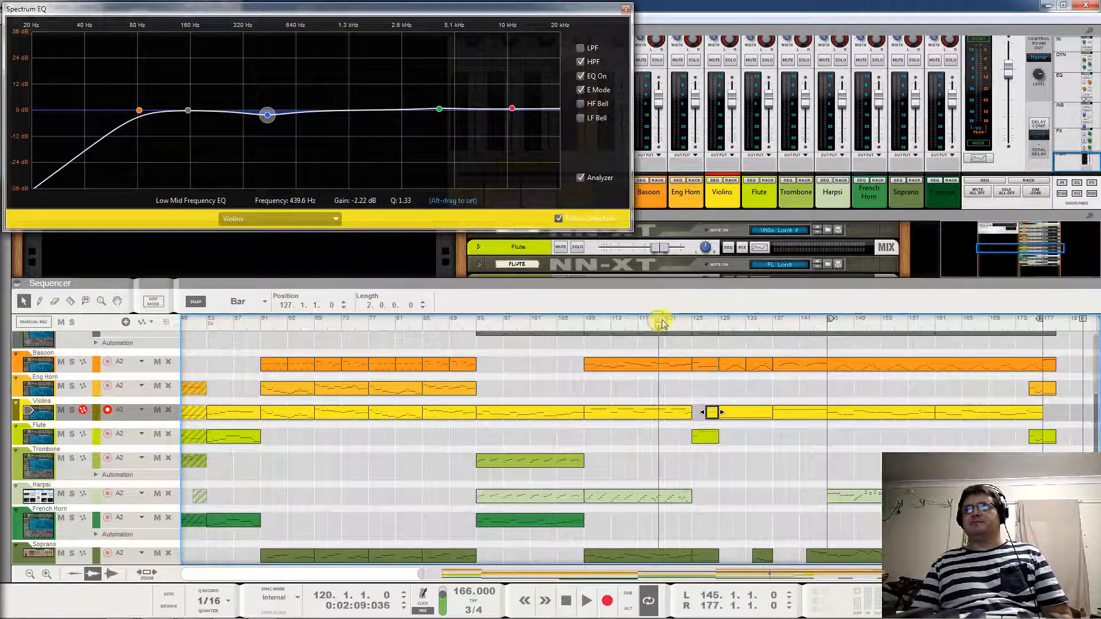
{"action": "key", "text": "space"}
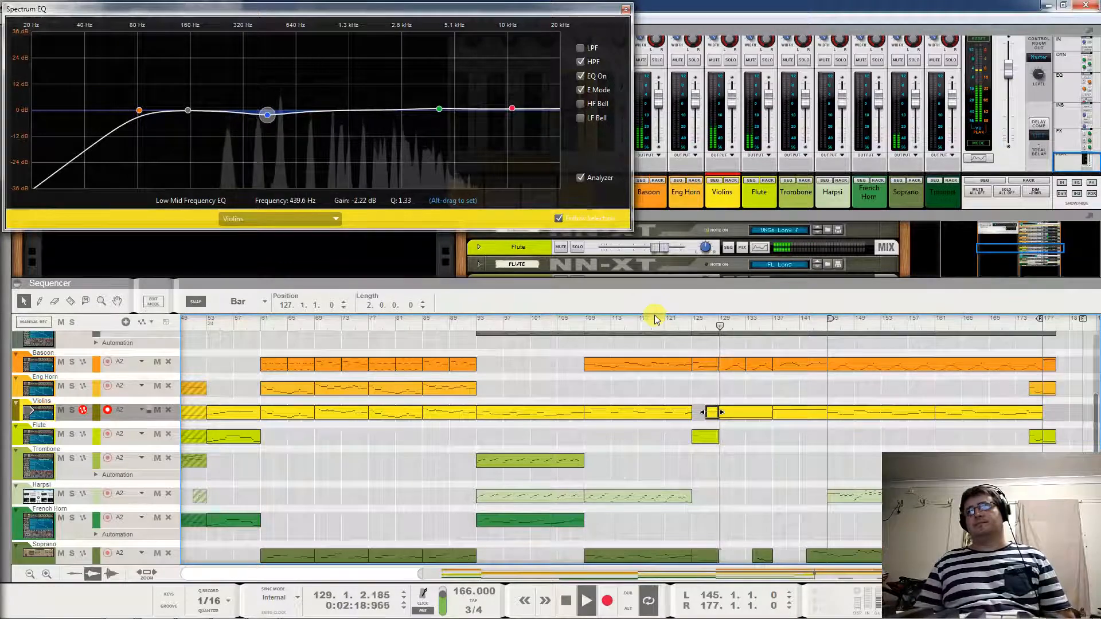
{"action": "key", "text": "space"}
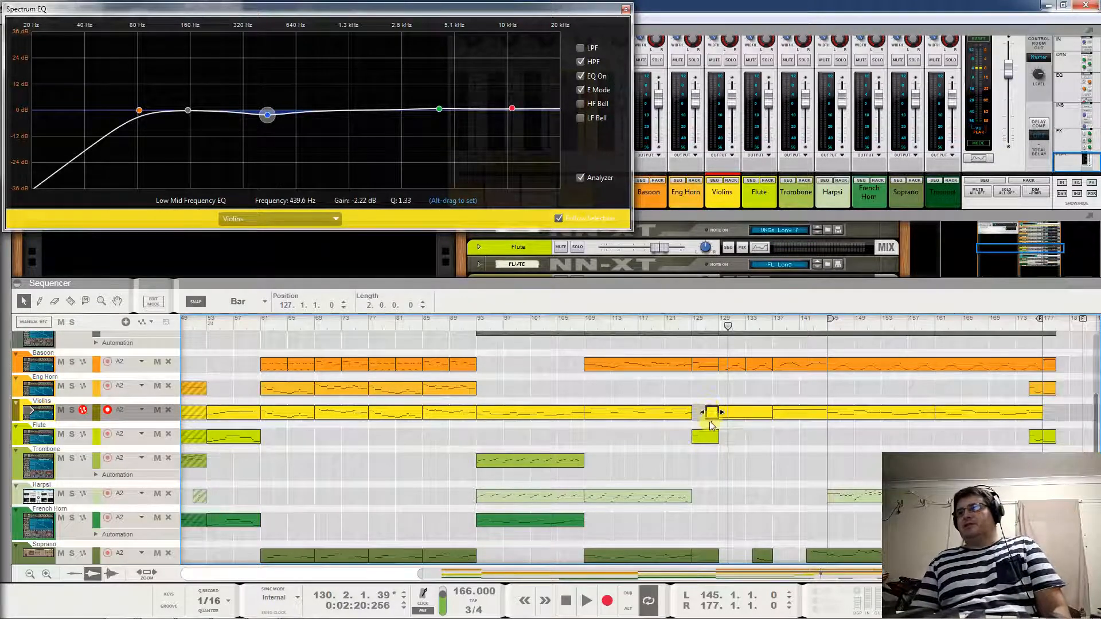
{"action": "left_click_drag", "start_coordinate": [710, 325], "coordinate": [705, 335]}
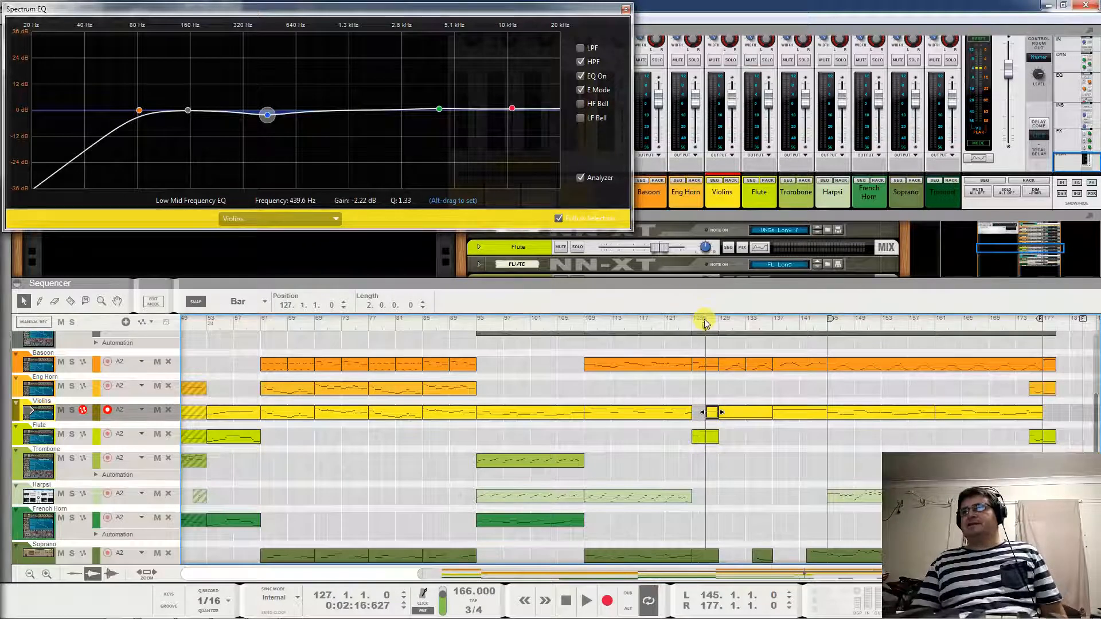
Listen to the Violins from bar 127 and again from about bar 120, and reselect the two-bar clip at bar 127
{"action": "key", "text": "space"}
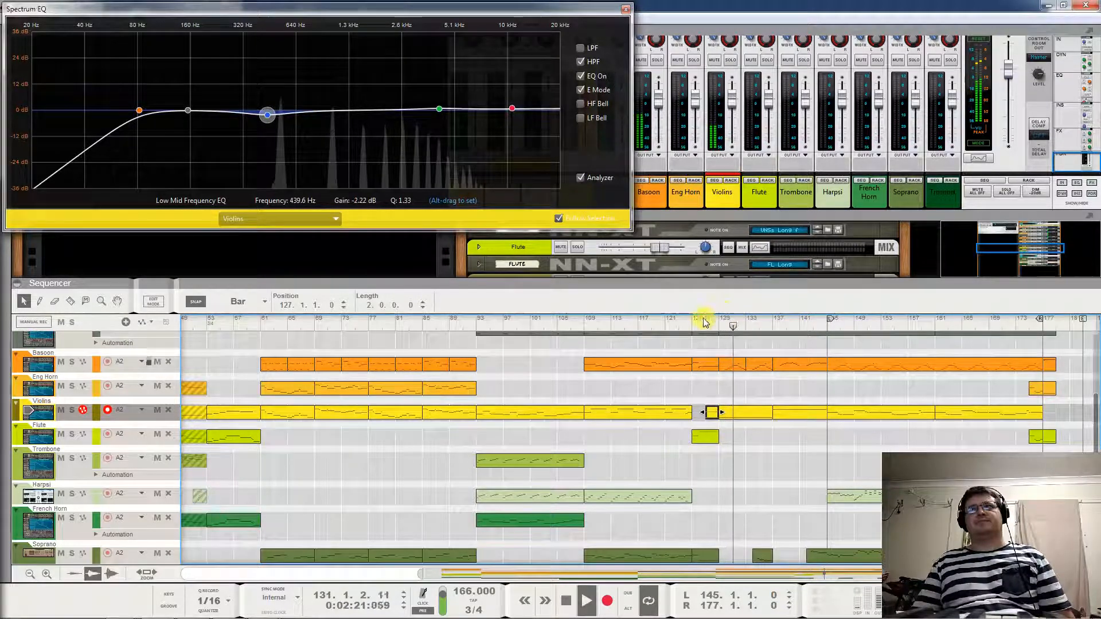
{"action": "key", "text": "space"}
{"action": "left_click", "coordinate": [664, 326]}
{"action": "key", "text": "space"}
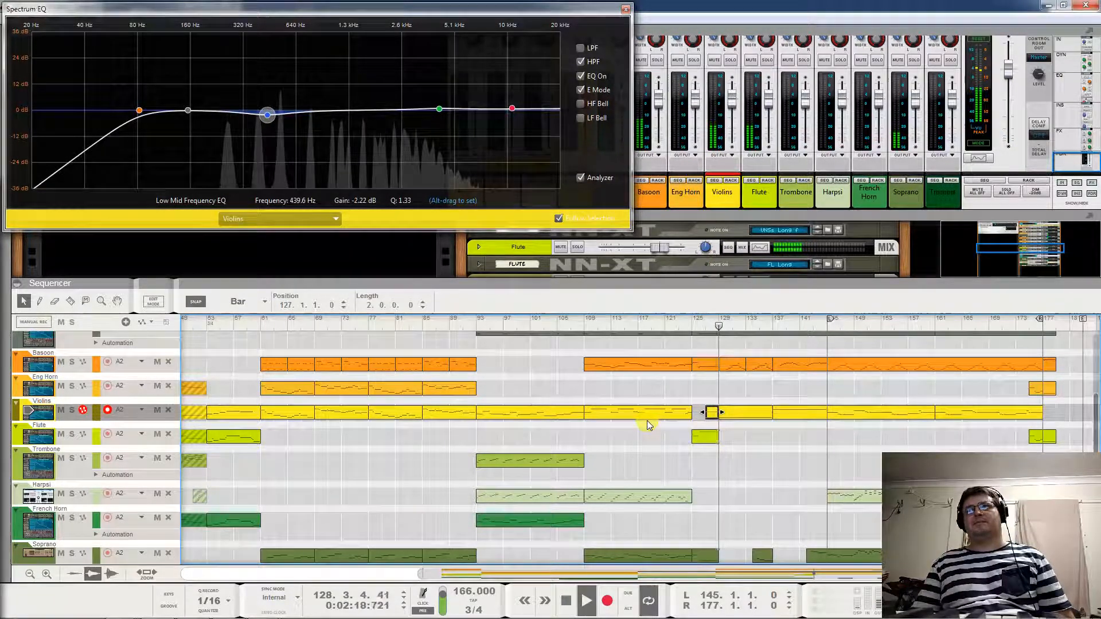
{"action": "key", "text": "space"}
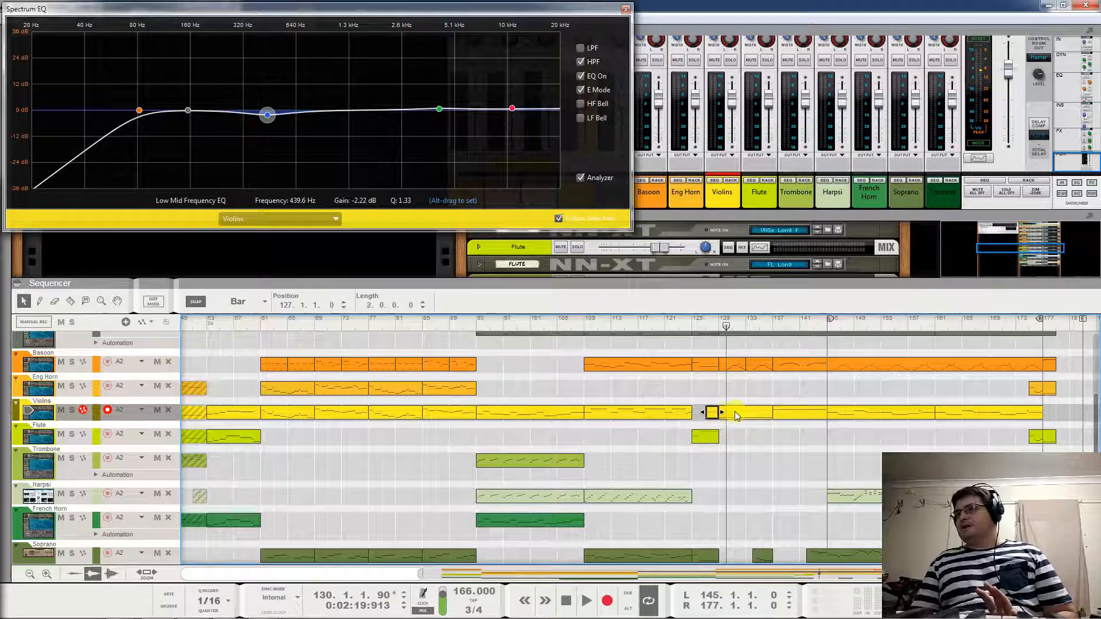
{"action": "left_click", "coordinate": [665, 408]}
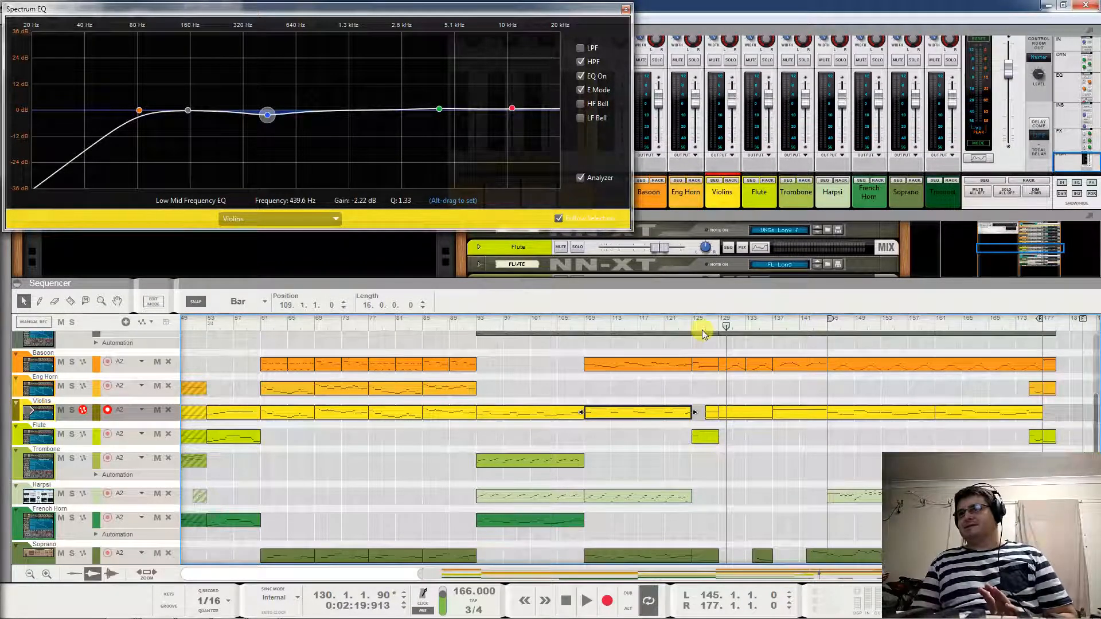
{"action": "left_click", "coordinate": [713, 415]}
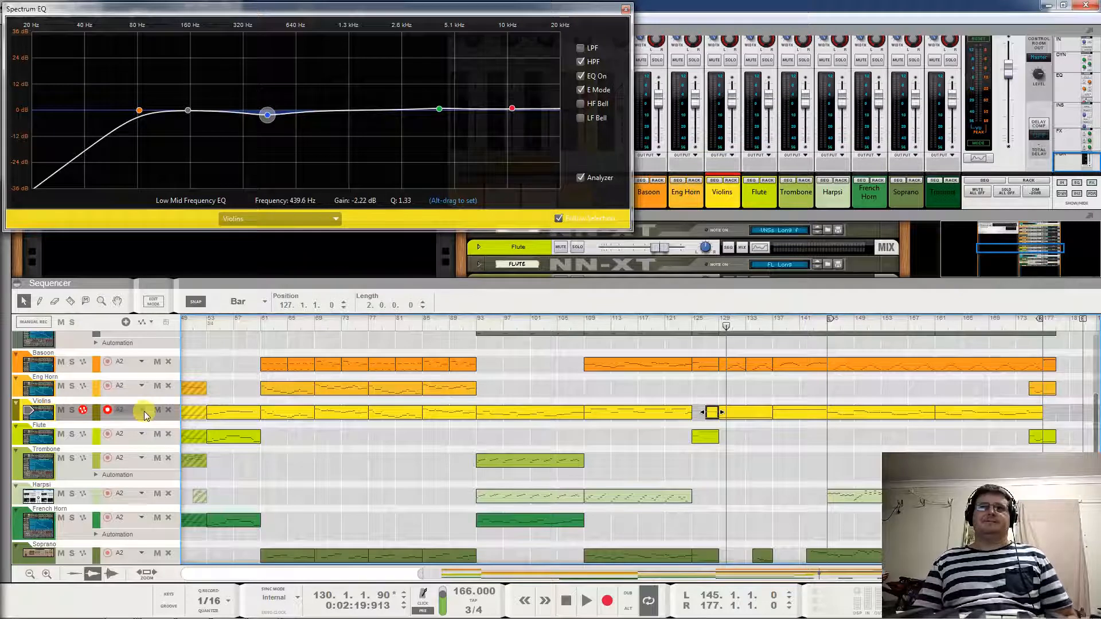
Add a Master Volume automation lane to the Violins track and draw a four-bar automation clip starting at bar 125
{"action": "left_click", "coordinate": [44, 412]}
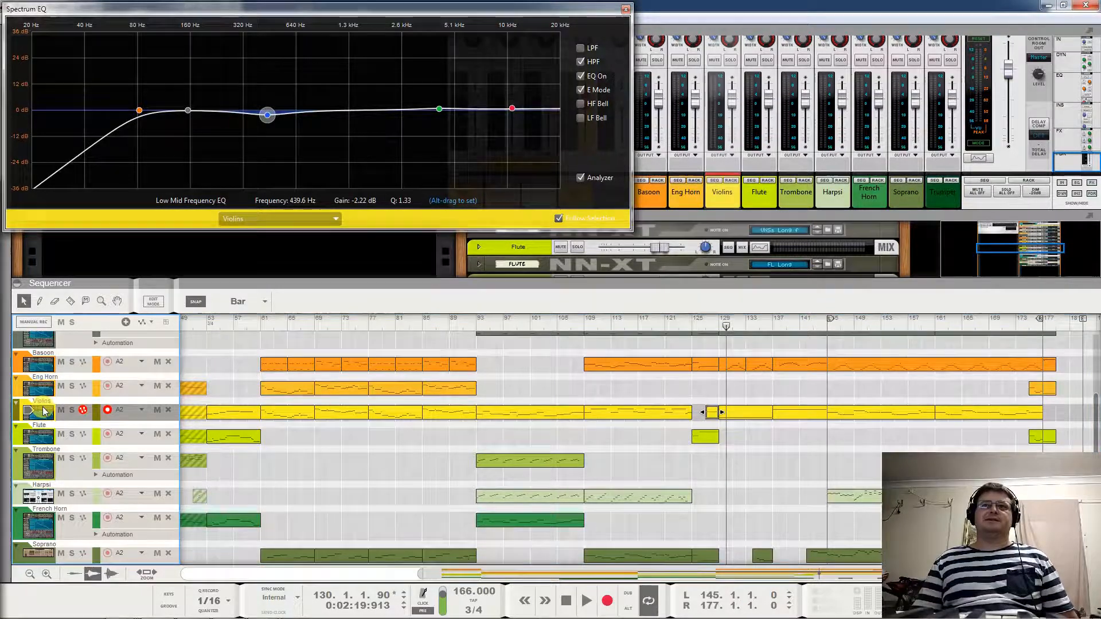
{"action": "left_click", "coordinate": [141, 322]}
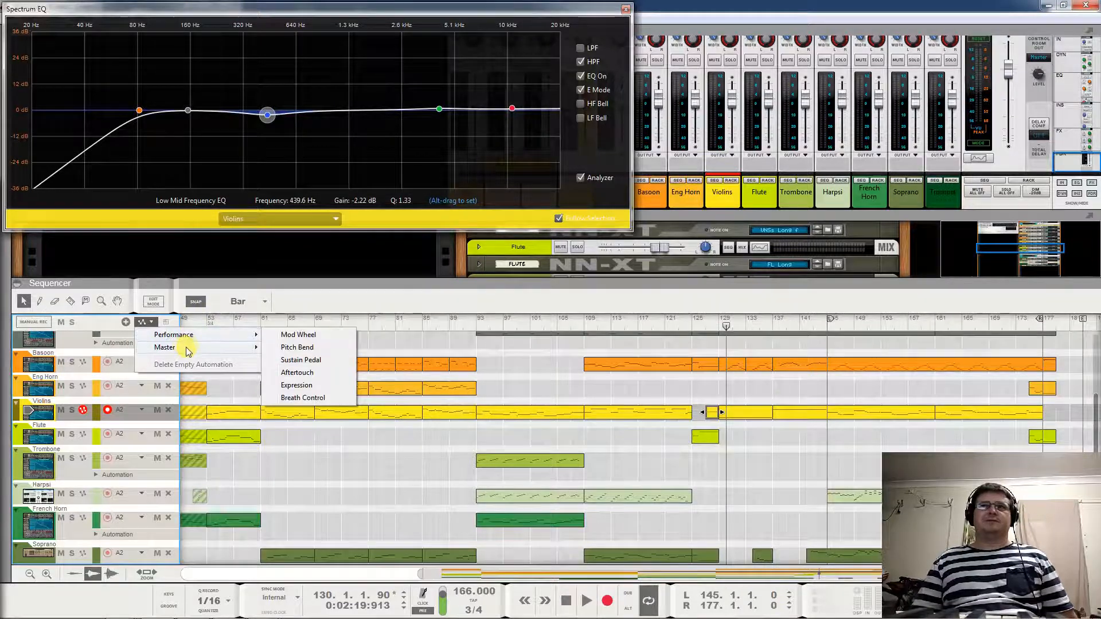
{"action": "mouse_move", "coordinate": [189, 348]}
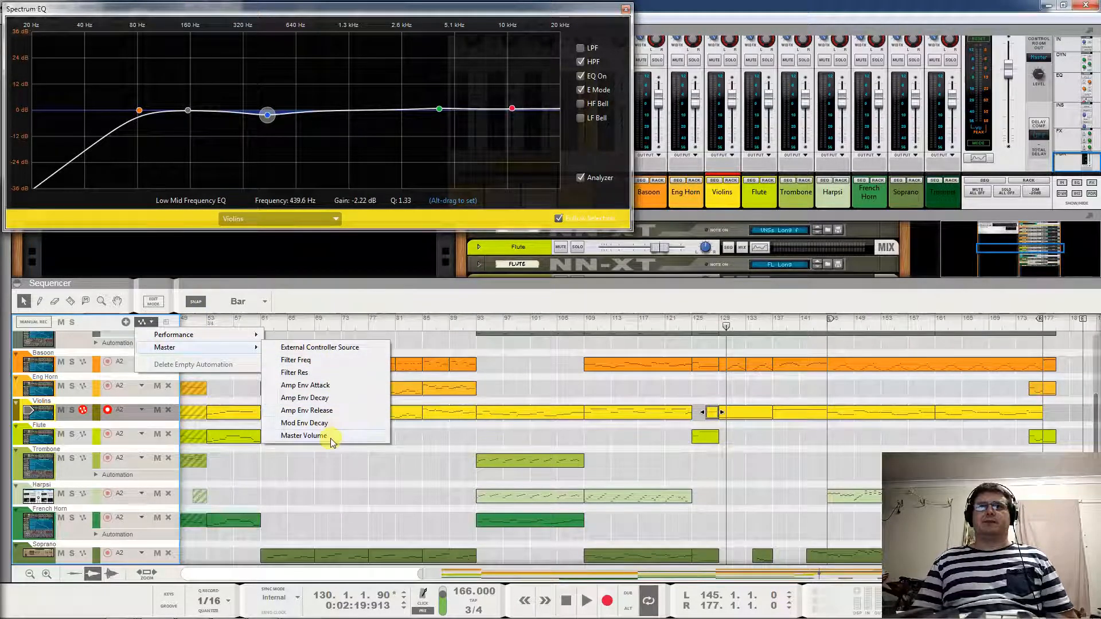
{"action": "left_click", "coordinate": [304, 435]}
{"action": "left_click_drag", "start_coordinate": [716, 430], "coordinate": [694, 430]}
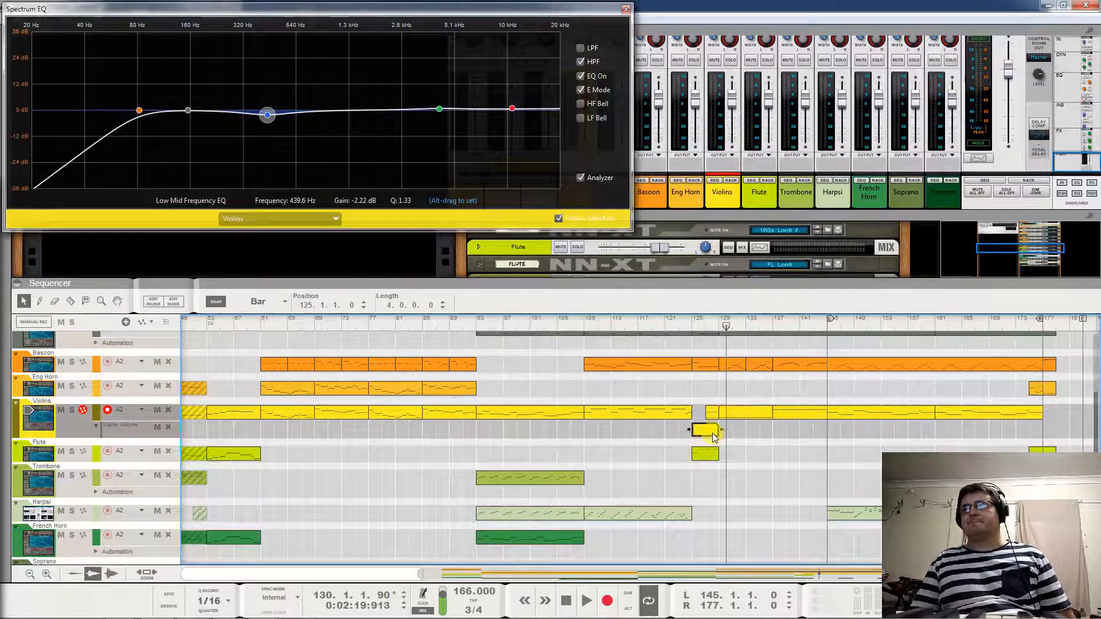
Open the Violins' Master Volume clip for editing and add an automation point with value 100 near its end
{"action": "double_click", "coordinate": [712, 437]}
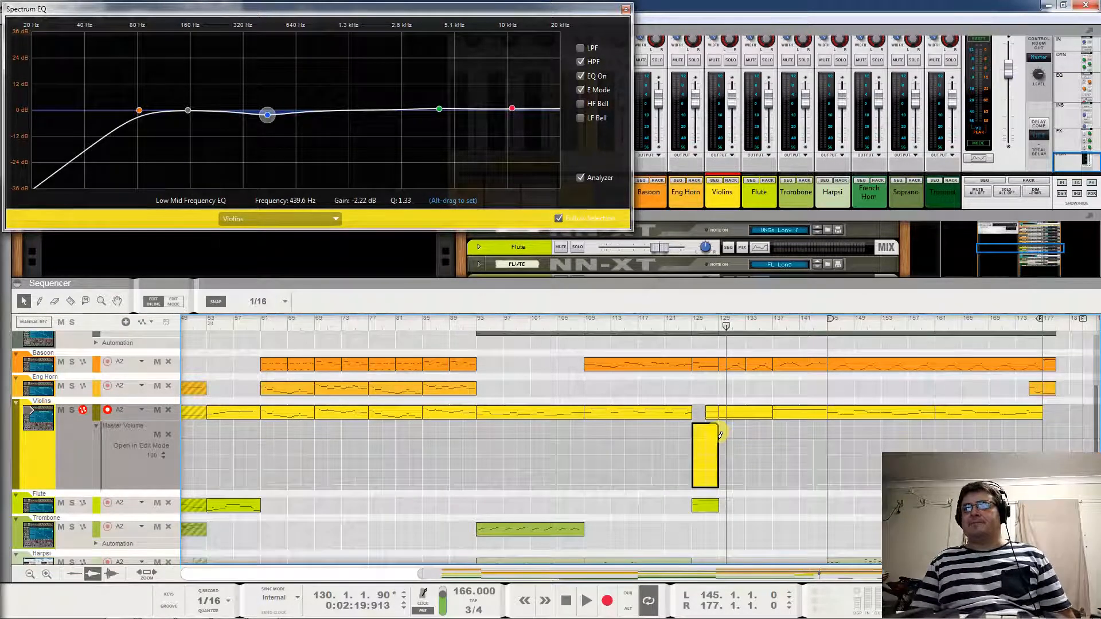
{"action": "left_click", "coordinate": [717, 438]}
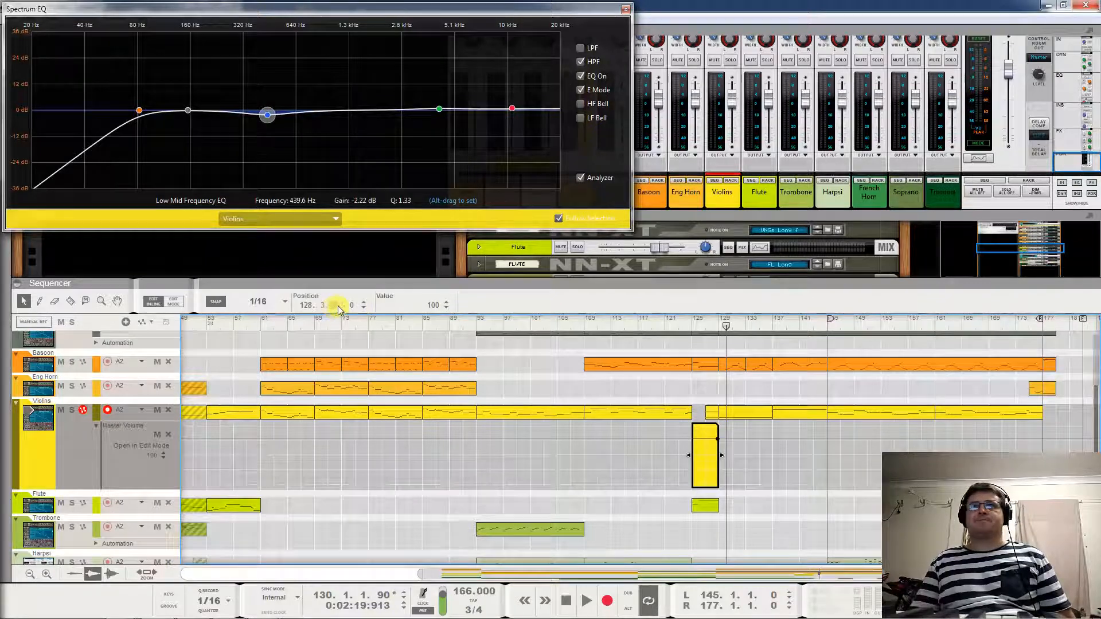
{"action": "left_click", "coordinate": [334, 305]}
{"action": "left_click", "coordinate": [365, 303]}
Add a low volume point of 32 at position 127.1.1.0 and a point of 100 at the clip's start, 125.1.1.0
{"action": "left_click", "coordinate": [707, 458]}
{"action": "left_click_drag", "start_coordinate": [411, 305], "coordinate": [413, 359]}
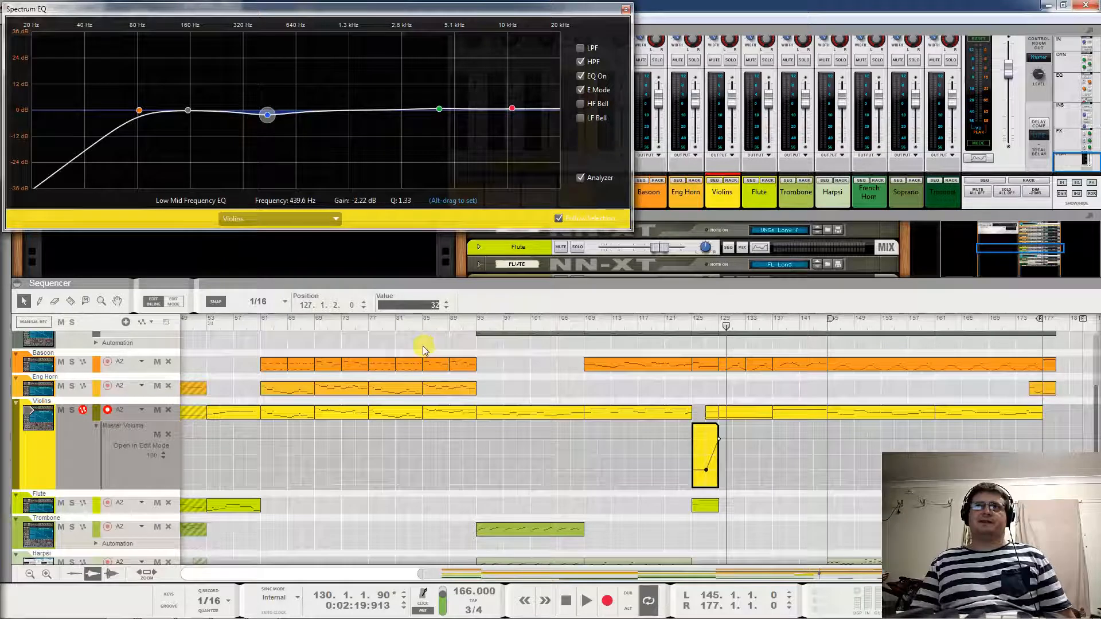
{"action": "left_click_drag", "start_coordinate": [423, 350], "coordinate": [423, 349]}
{"action": "left_click", "coordinate": [334, 305]}
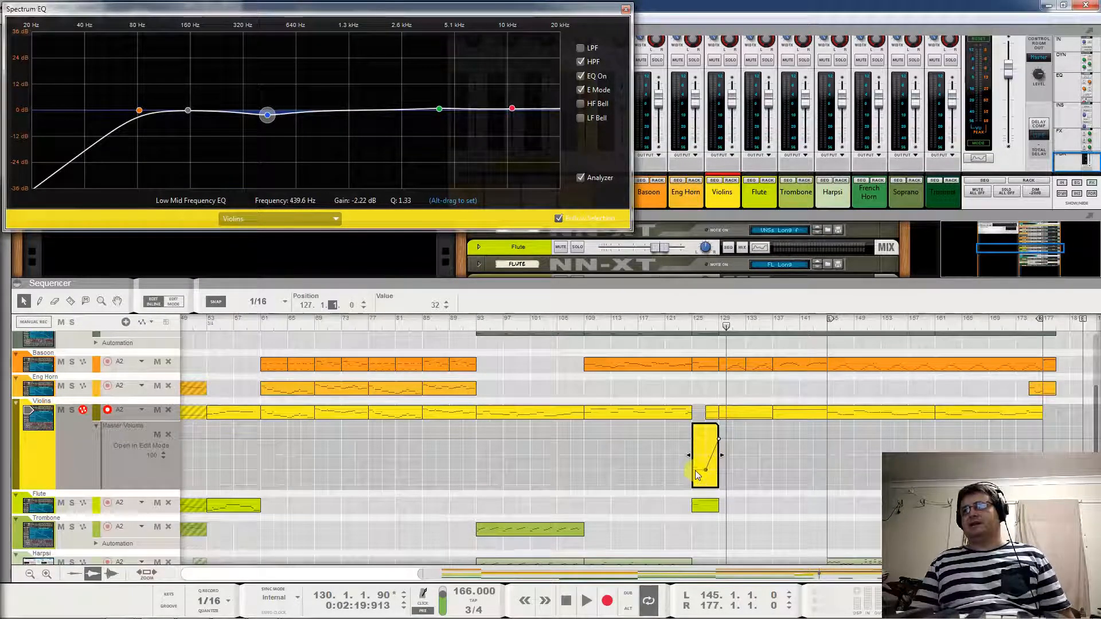
{"action": "left_click", "coordinate": [692, 438], "text": "alt"}
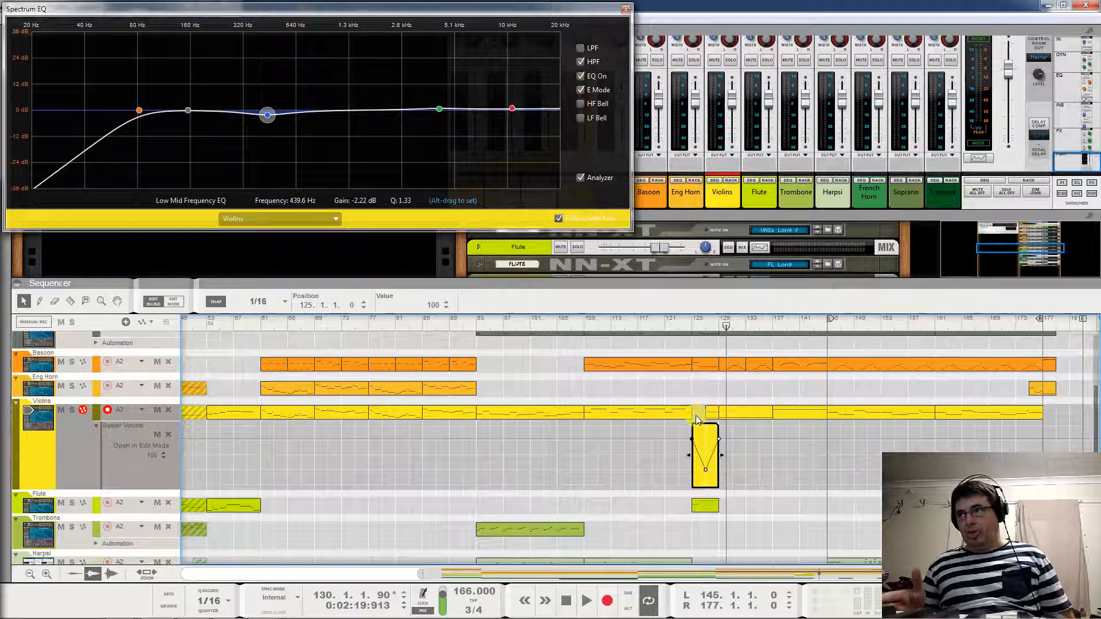
Listen to the Violins' volume dip from about bar 120
{"action": "left_click", "coordinate": [665, 323]}
{"action": "key", "text": "space"}
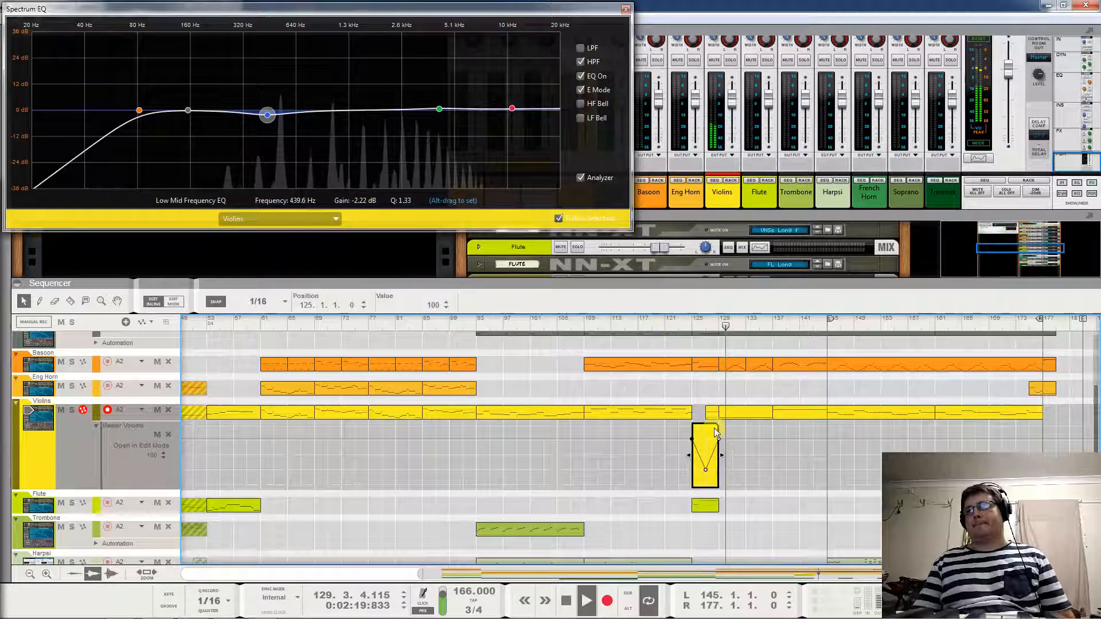
{"action": "key", "text": "space"}
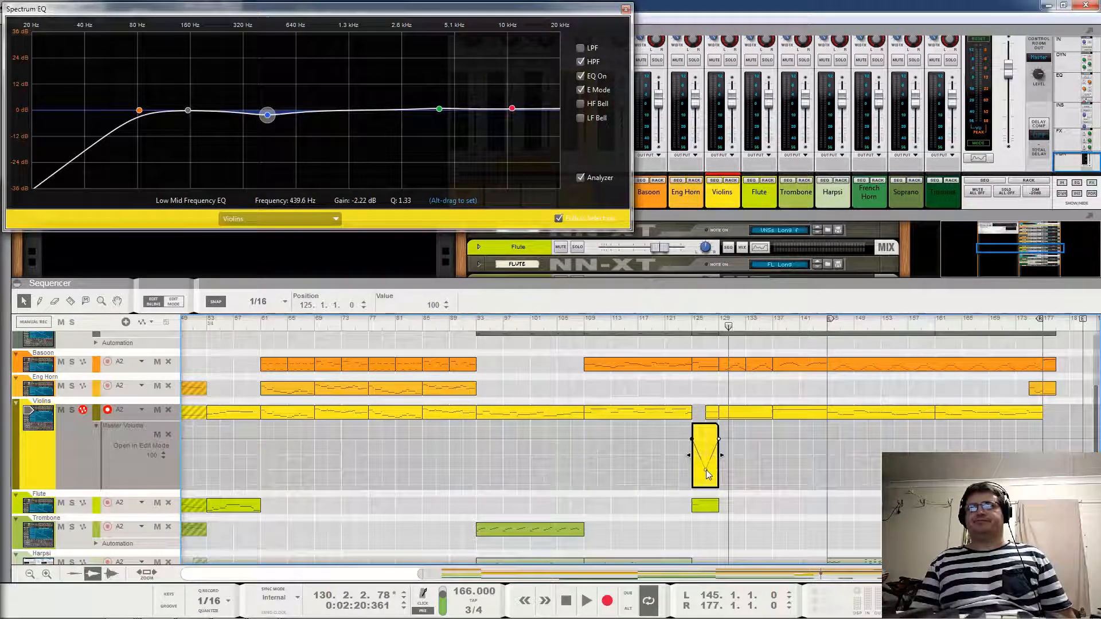
Raise the volume dip's low point at bar 127 to 76 and listen from about bar 121
{"action": "left_click_drag", "start_coordinate": [706, 469], "coordinate": [706, 451]}
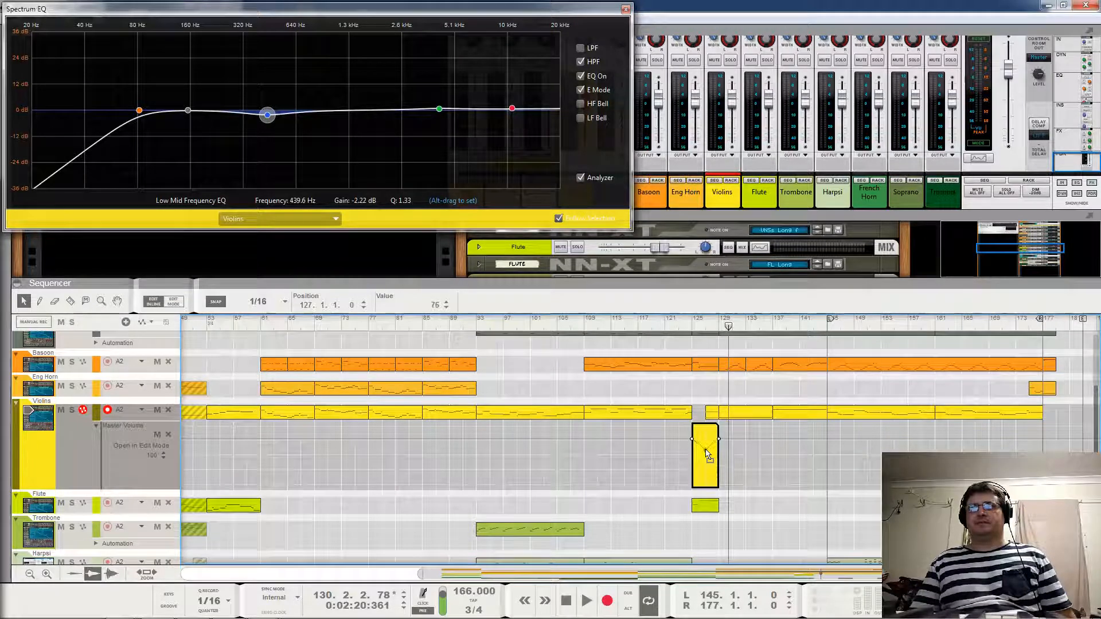
{"action": "left_click", "coordinate": [671, 323]}
{"action": "key", "text": "space"}
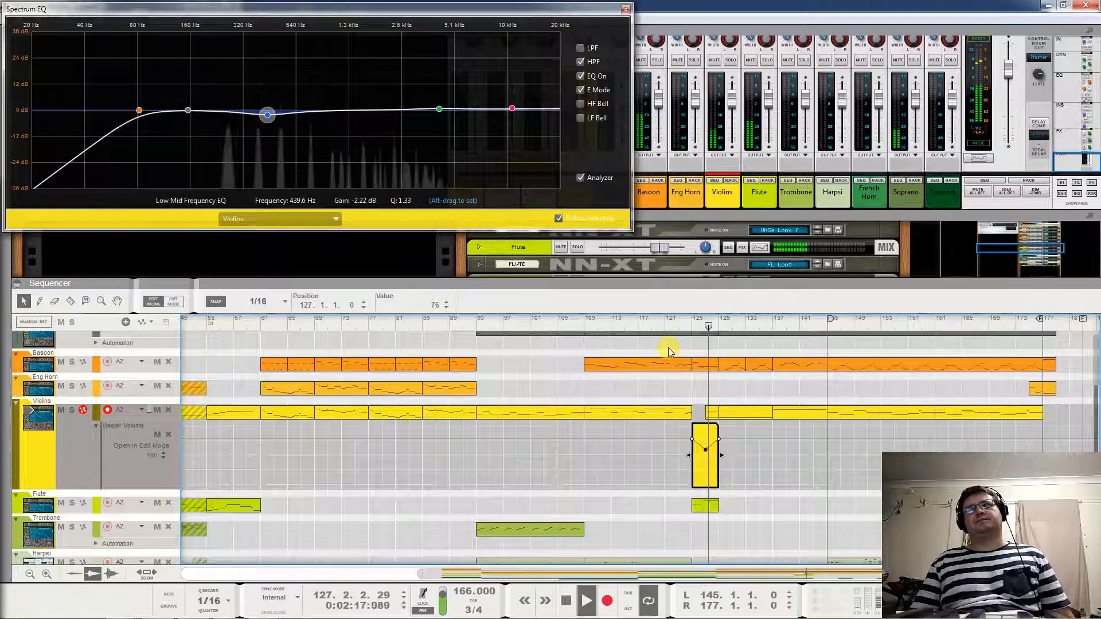
{"action": "key", "text": "space"}
Lower the volume dip's low point at bar 127 to 0 and play from about bar 122
{"action": "left_click_drag", "start_coordinate": [705, 450], "coordinate": [706, 489]}
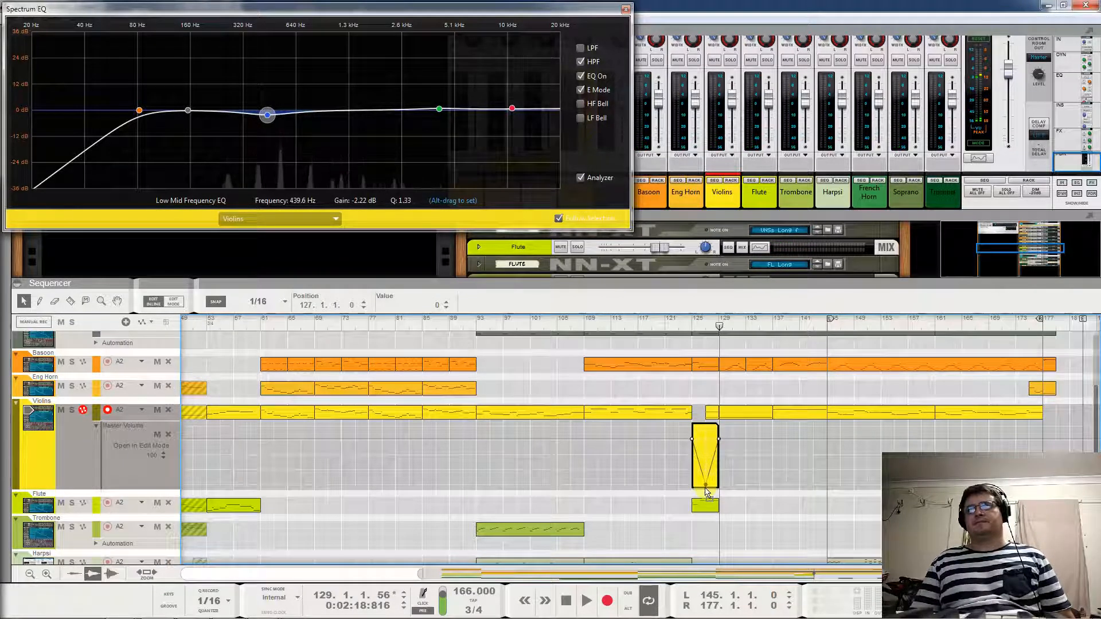
{"action": "left_click", "coordinate": [681, 326]}
{"action": "key", "text": "space"}
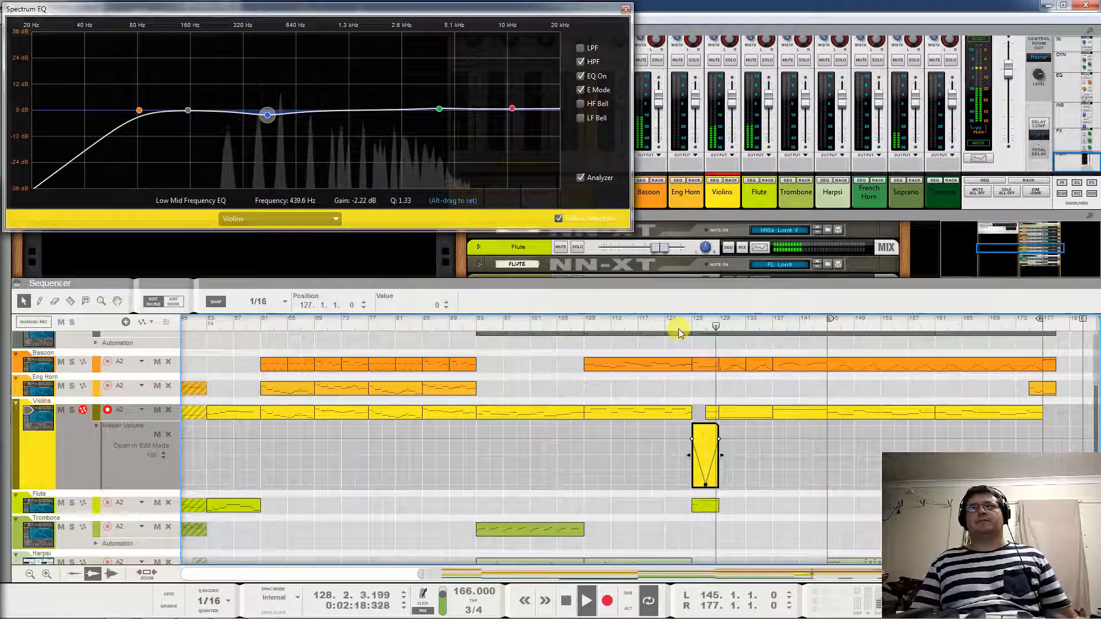
Move the dip's low point to position 127.3.2.0 with value 17, and listen from about bars 125 and 121
{"action": "key", "text": "space"}
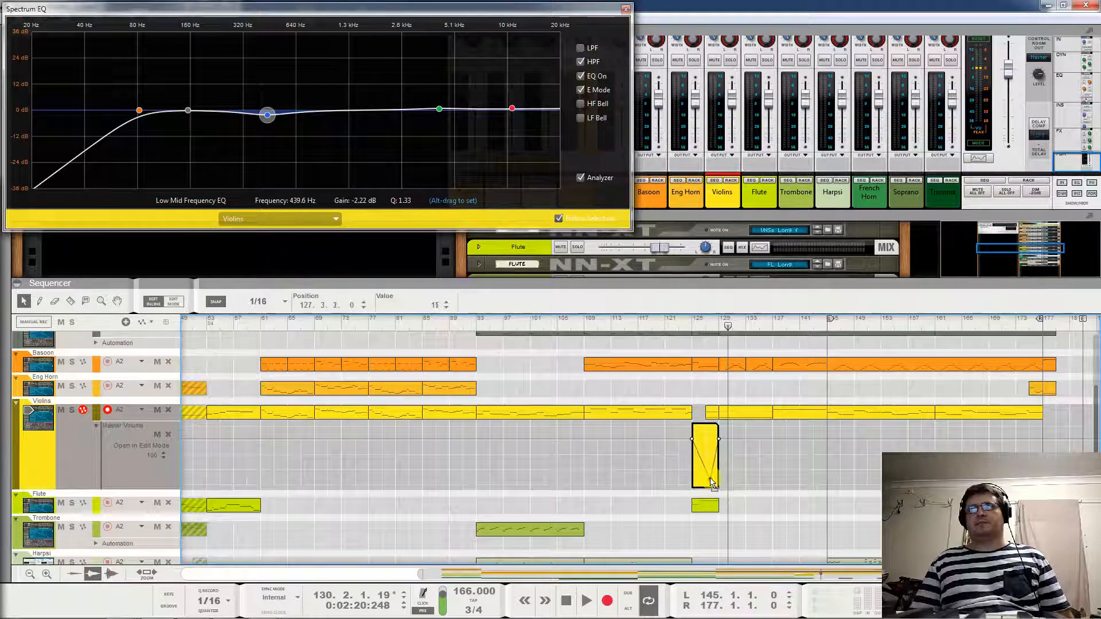
{"action": "left_click", "coordinate": [699, 325]}
{"action": "key", "text": "space"}
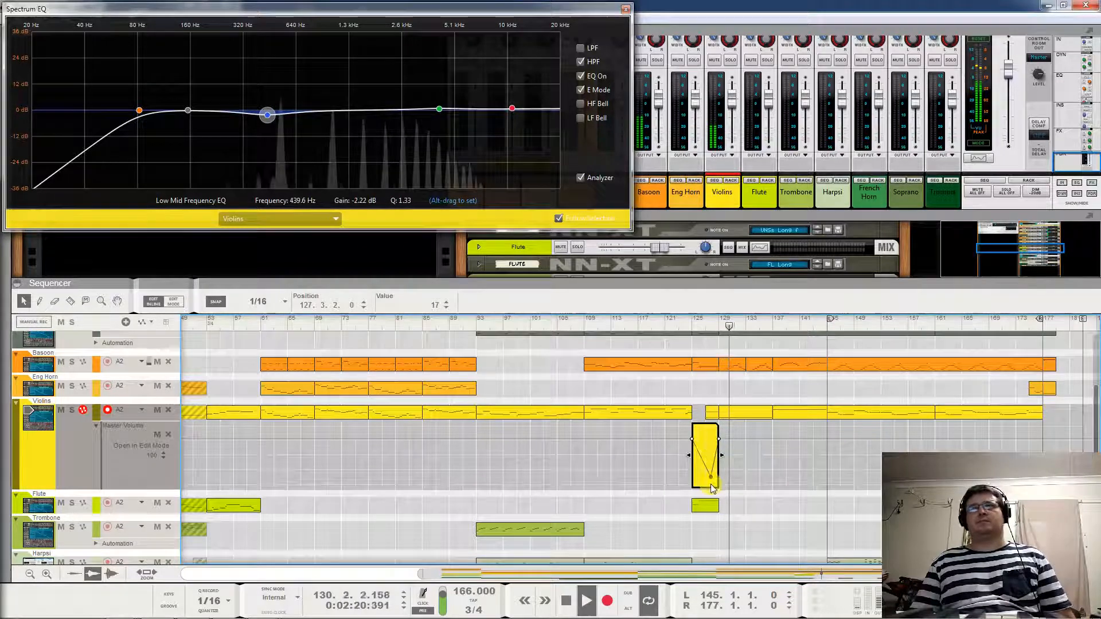
{"action": "key", "text": "space"}
{"action": "left_click", "coordinate": [669, 318]}
{"action": "key", "text": "space"}
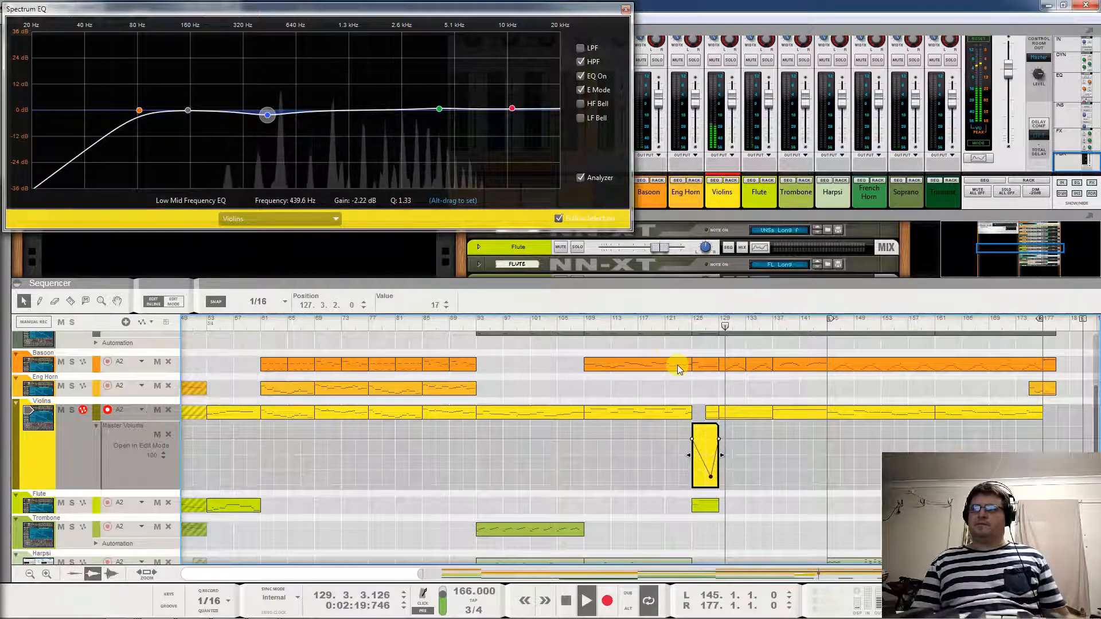
Stop playback, leave the Master Volume clip's editing and collapse the Violins' automation lane
{"action": "key", "text": "space"}
{"action": "left_click", "coordinate": [707, 395]}
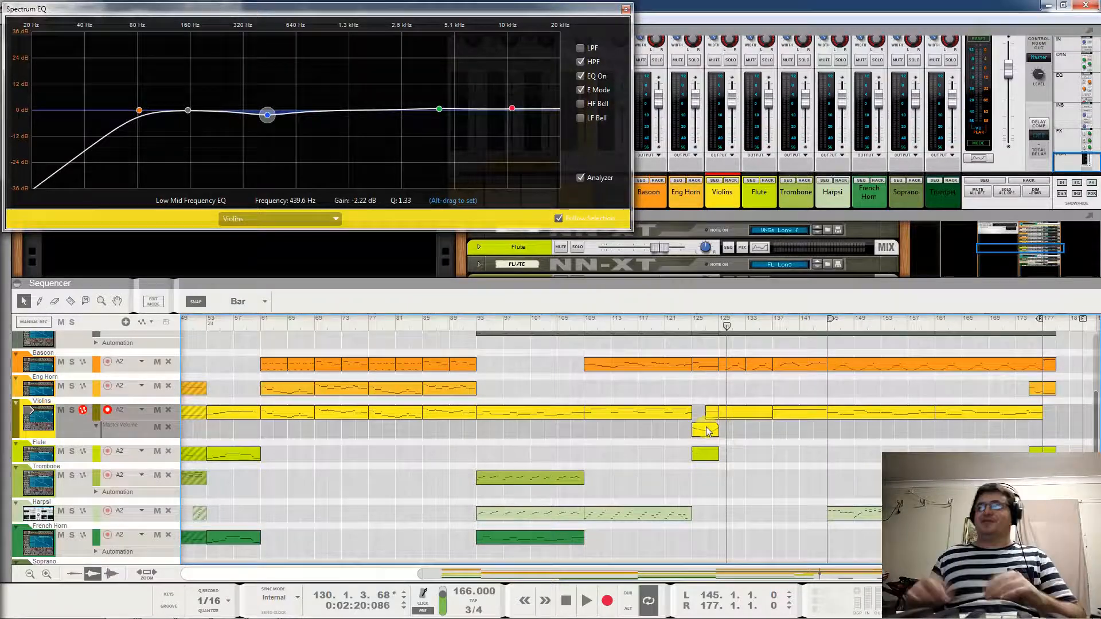
{"action": "left_click", "coordinate": [96, 427]}
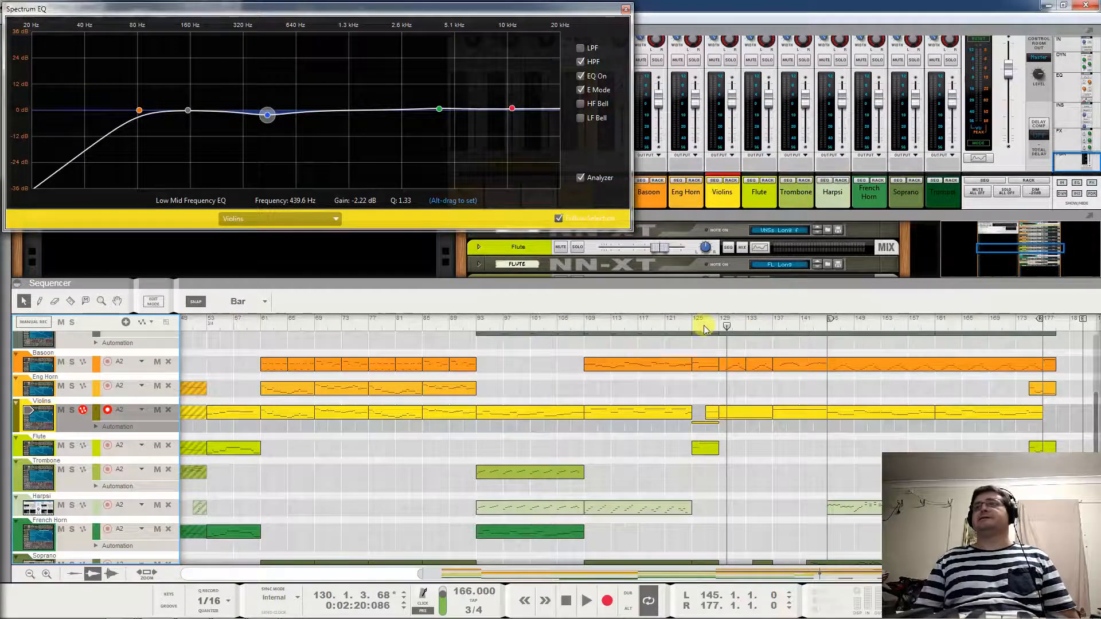
Listen to the mix from about bar 118 and from about bar 60
{"action": "left_click", "coordinate": [650, 321]}
{"action": "key", "text": "space"}
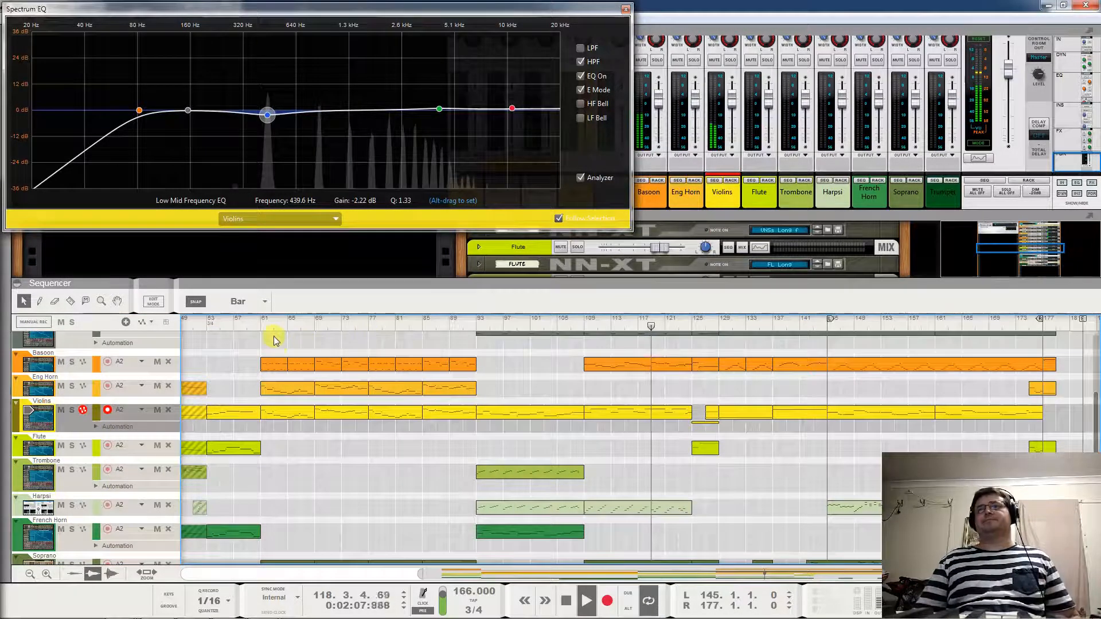
{"action": "left_click", "coordinate": [256, 324]}
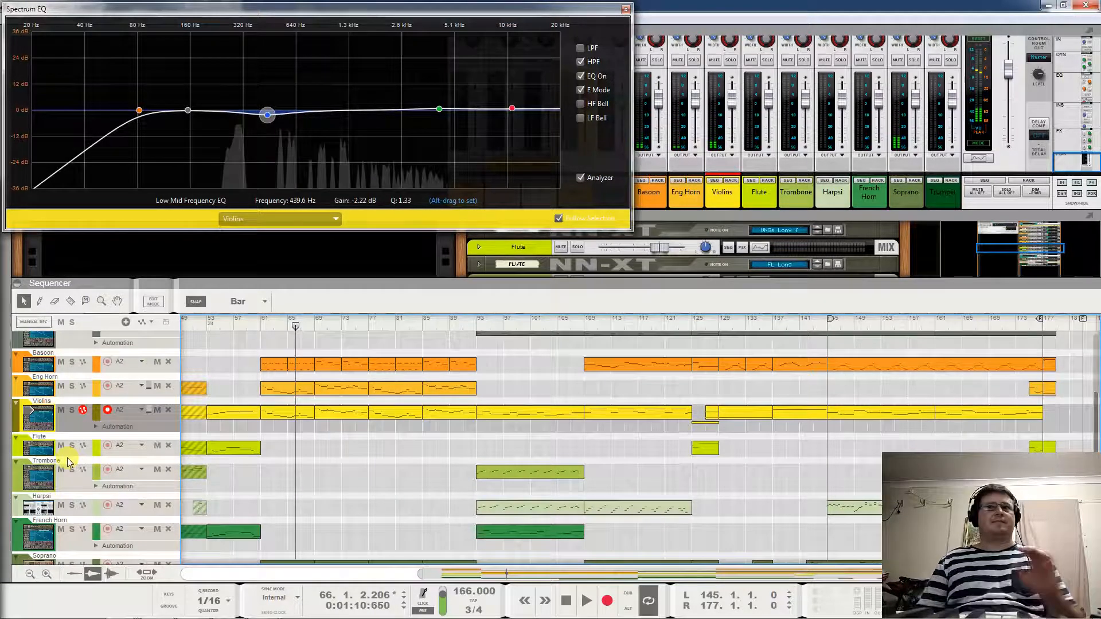
Bring up the Flute channel in the Spectrum EQ and listen to its part from about bar 52
{"action": "left_click", "coordinate": [33, 452]}
{"action": "left_click", "coordinate": [200, 319]}
{"action": "key", "text": "space"}
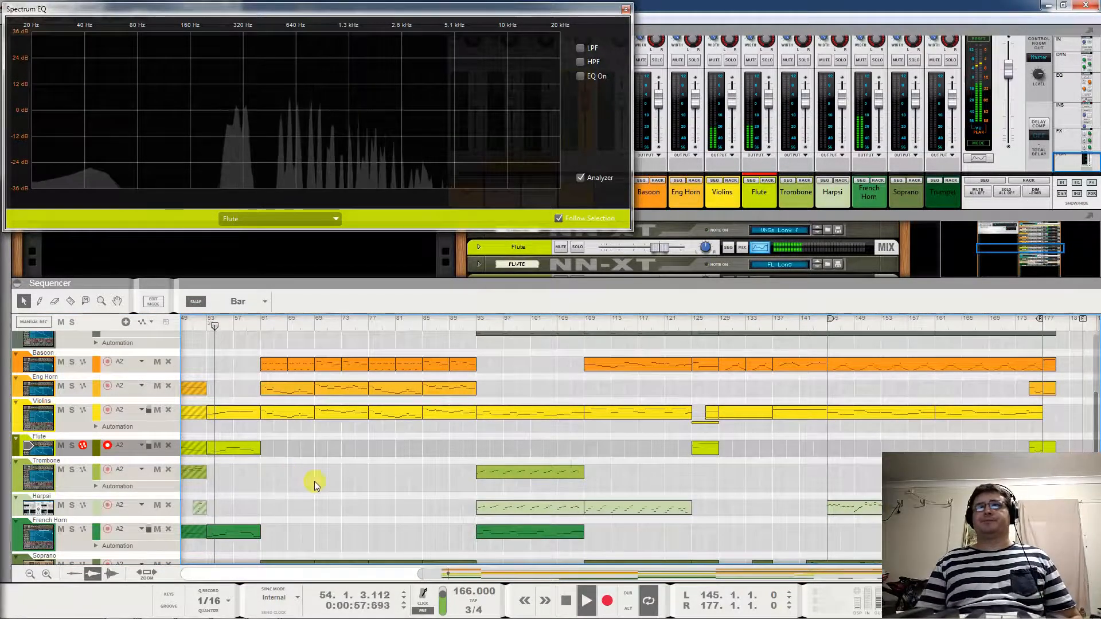
{"action": "left_click", "coordinate": [768, 62]}
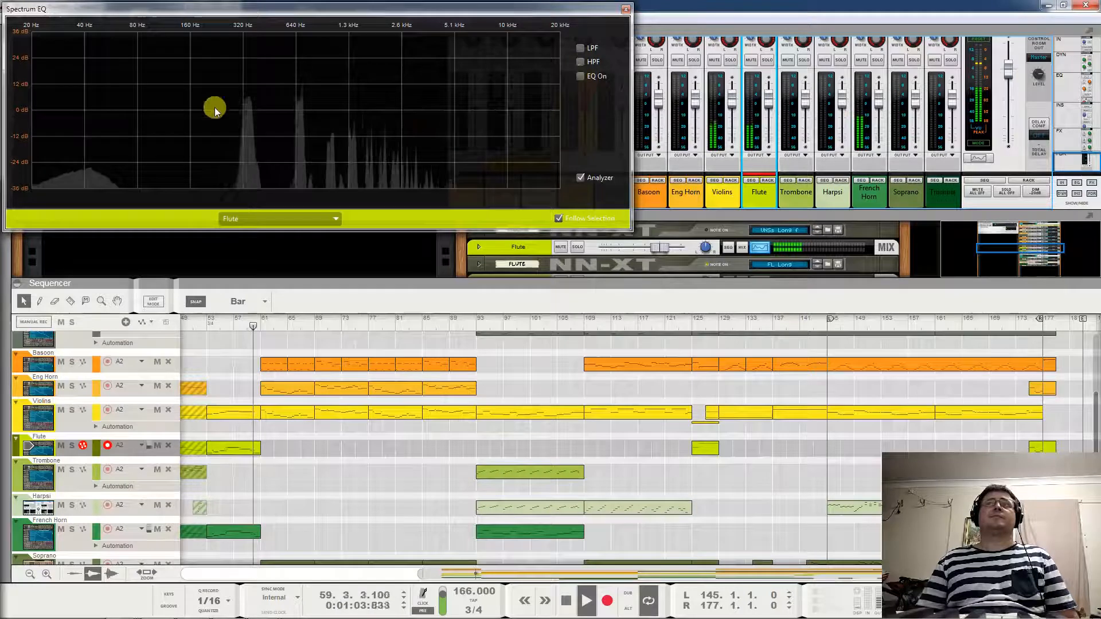
Enable a high-pass filter on the Flute channel and set its cutoff to 152.2 Hz
{"action": "left_click", "coordinate": [581, 62]}
{"action": "mouse_move", "coordinate": [201, 112]}
{"action": "left_mouse_down"}
{"action": "mouse_move", "coordinate": [234, 116]}
{"action": "mouse_move", "coordinate": [192, 126]}
{"action": "left_mouse_up"}
{"action": "key", "text": "space"}
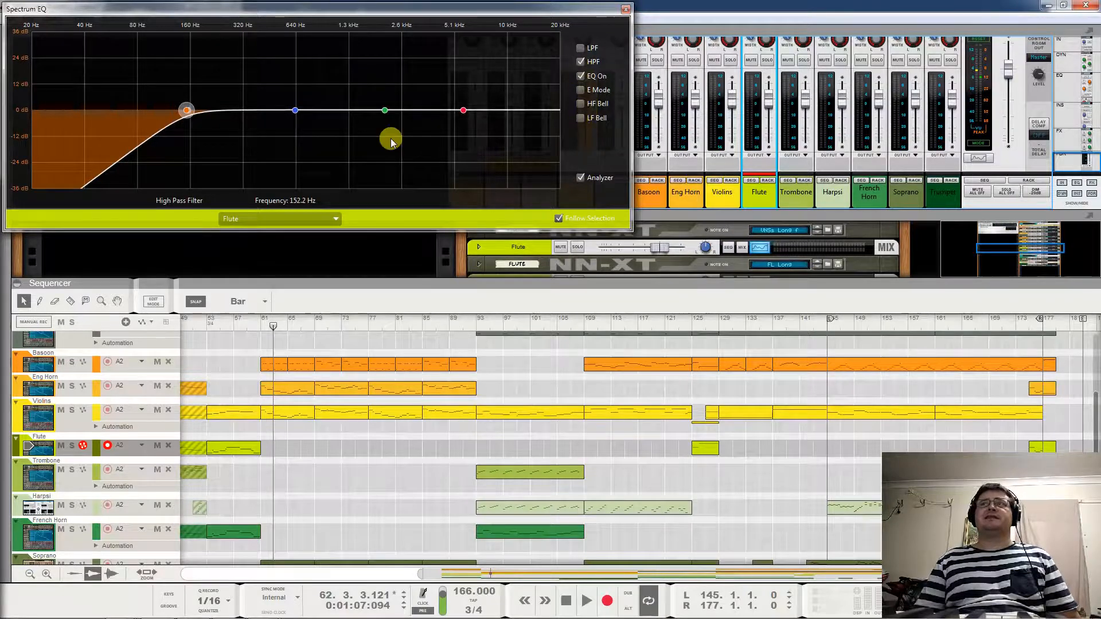
During playback from bar 53, boost the Flute's high mids by 3.17 dB at 805.7 Hz, raise its highest frequencies and enable E Mode
{"action": "left_click", "coordinate": [205, 325]}
{"action": "key", "text": "space"}
{"action": "left_click_drag", "start_coordinate": [383, 110], "coordinate": [313, 103]}
{"action": "left_click_drag", "start_coordinate": [469, 112], "coordinate": [546, 100]}
{"action": "left_click", "coordinate": [313, 103]}
{"action": "left_click", "coordinate": [581, 90]}
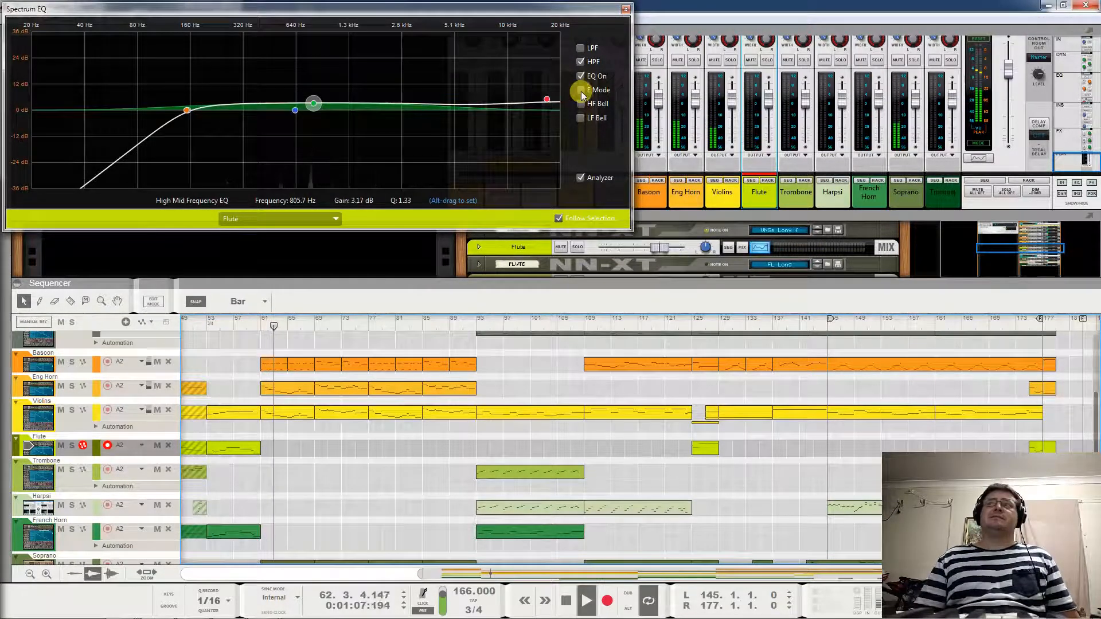
Replay from bar 53 and change the Flute's high-mid band to a 2.22 dB cut at about 794 Hz
{"action": "left_click", "coordinate": [208, 325]}
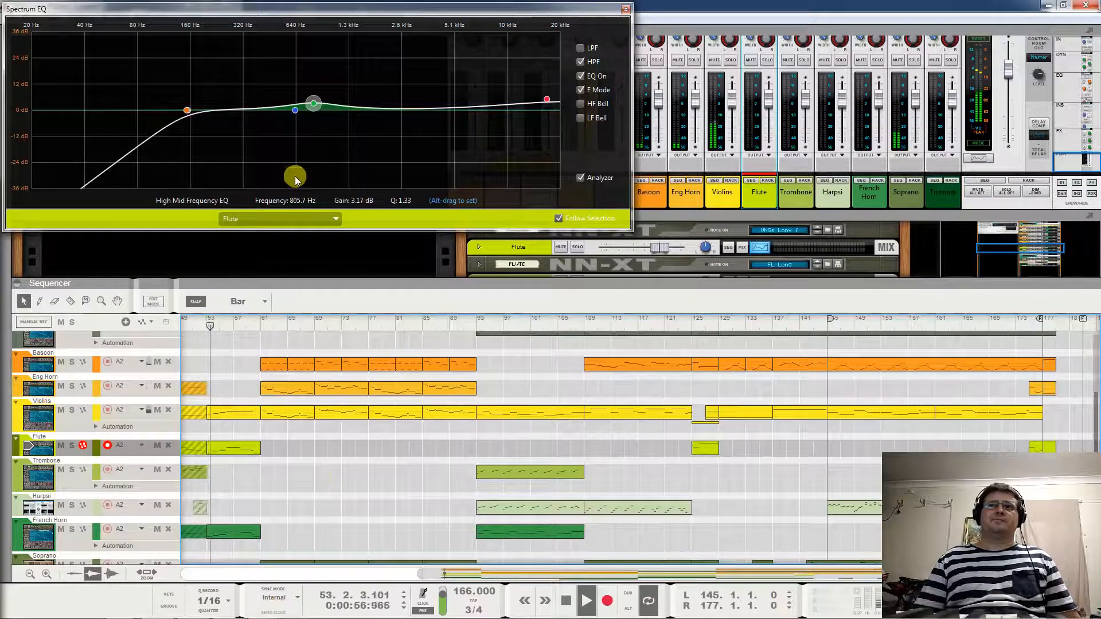
{"action": "left_click_drag", "start_coordinate": [315, 104], "coordinate": [317, 121]}
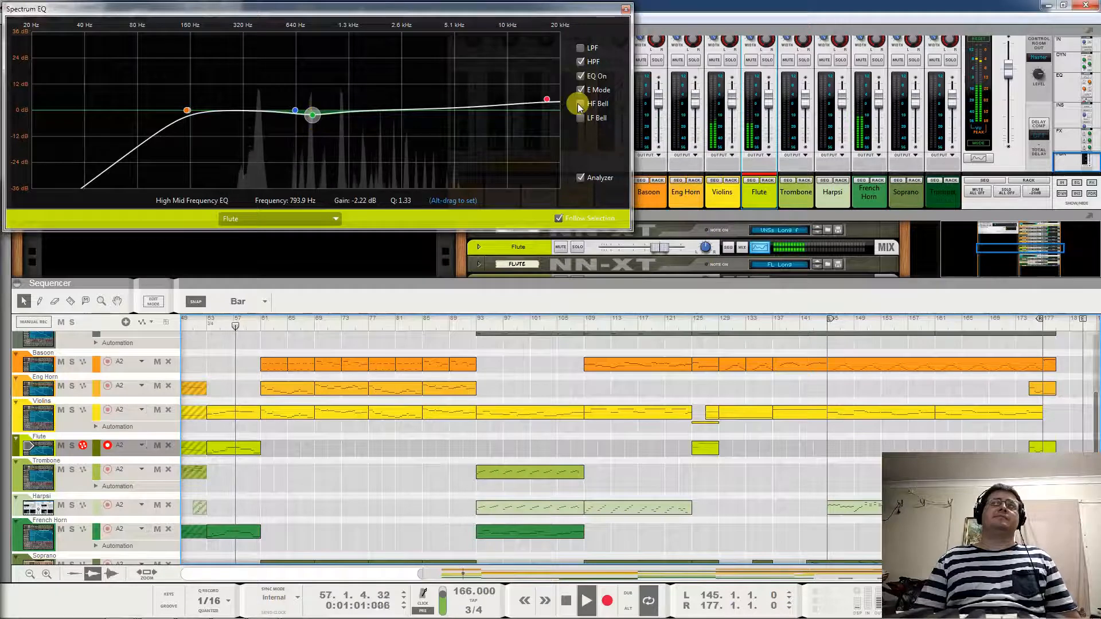
{"action": "left_click", "coordinate": [545, 101]}
{"action": "mouse_move", "coordinate": [314, 115]}
{"action": "left_mouse_down"}
{"action": "mouse_move", "coordinate": [300, 103]}
{"action": "mouse_move", "coordinate": [310, 117]}
{"action": "left_mouse_up"}
Set the Flute's high-frequency boost to 6.35 dB at 3.38 kHz while replaying from about bar 52
{"action": "left_click_drag", "start_coordinate": [549, 101], "coordinate": [428, 97]}
{"action": "left_click", "coordinate": [199, 320]}
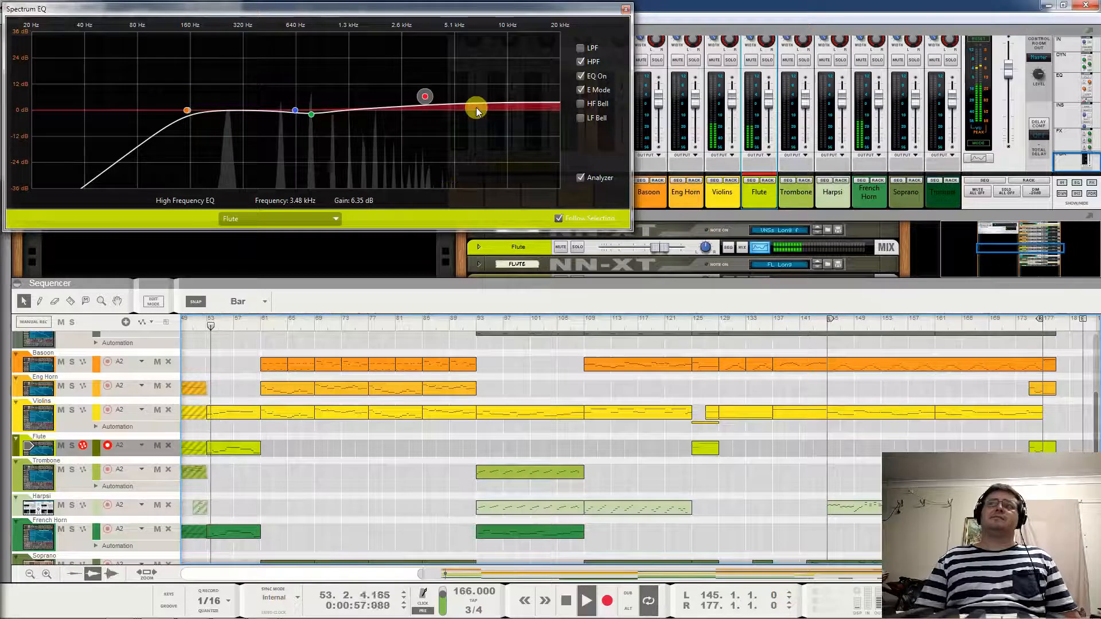
{"action": "mouse_move", "coordinate": [425, 96]}
{"action": "left_mouse_down"}
{"action": "mouse_move", "coordinate": [426, 60]}
{"action": "mouse_move", "coordinate": [423, 96]}
{"action": "left_mouse_up"}
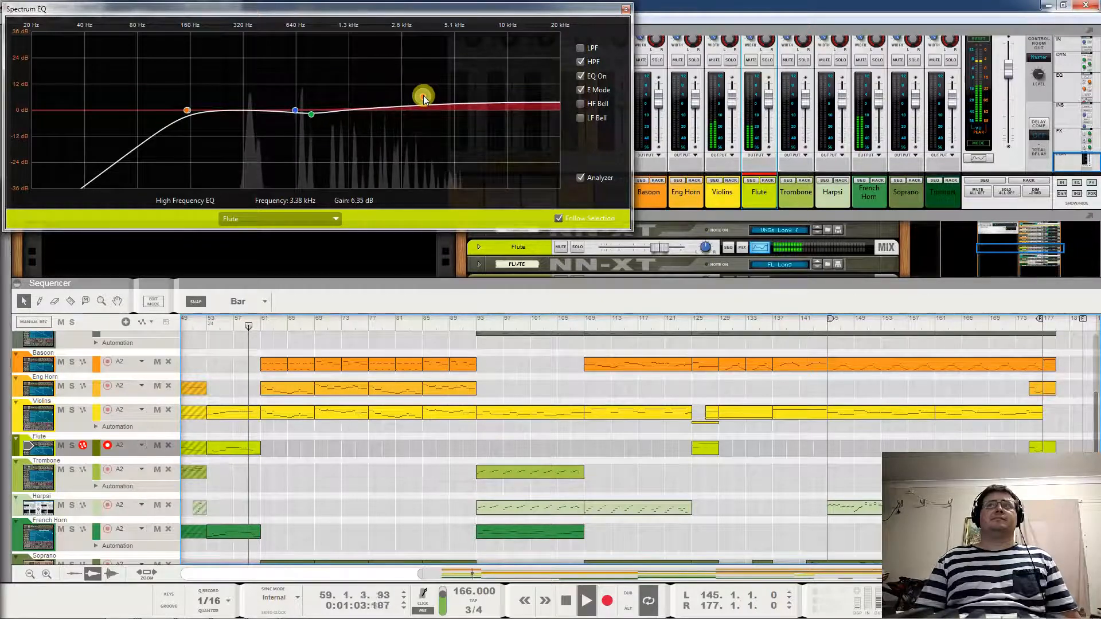
Listen to the equalized Flute in the full mix from about bar 124 and about bar 175
{"action": "left_click", "coordinate": [686, 328]}
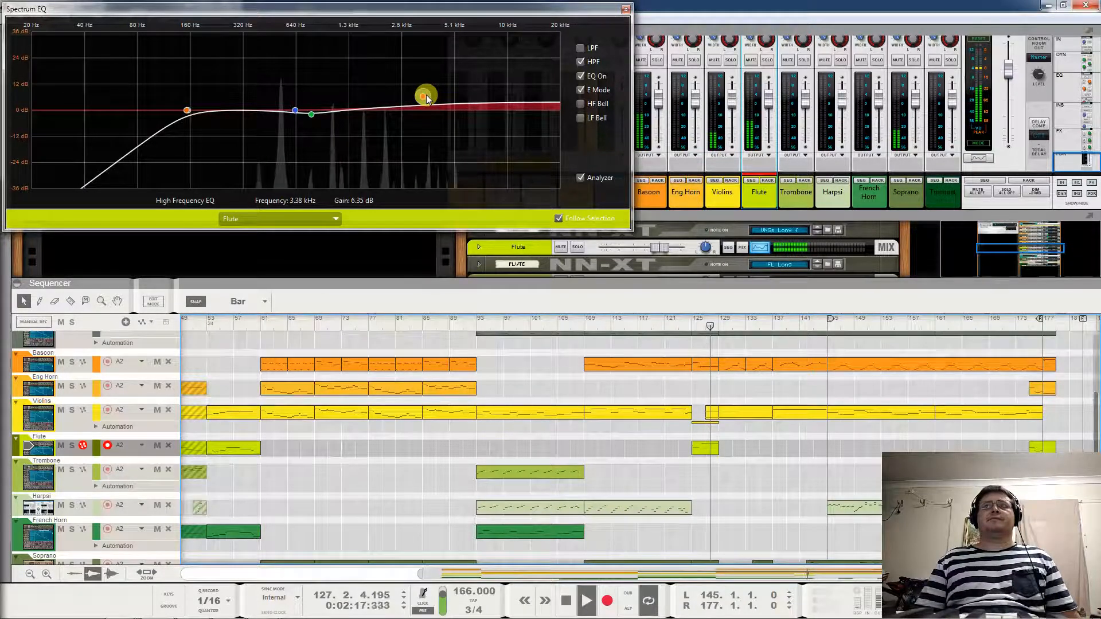
{"action": "left_click", "coordinate": [1028, 325]}
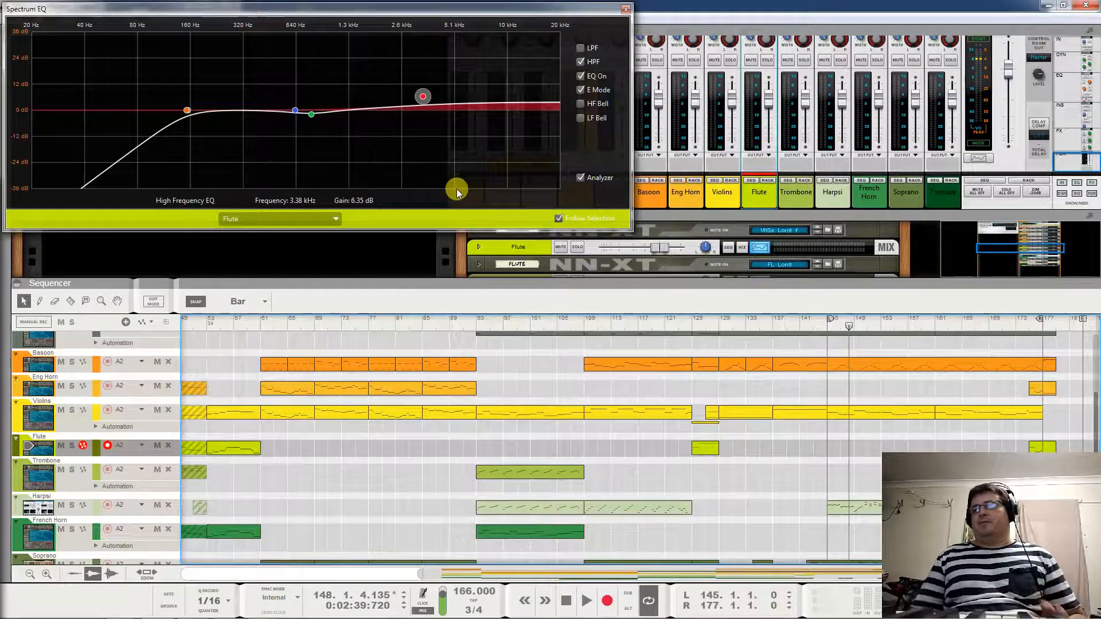
Play the Trombone track soloed from bar 93, enable its high-pass filter and set the cutoff to 63.8 Hz
{"action": "left_click", "coordinate": [49, 480]}
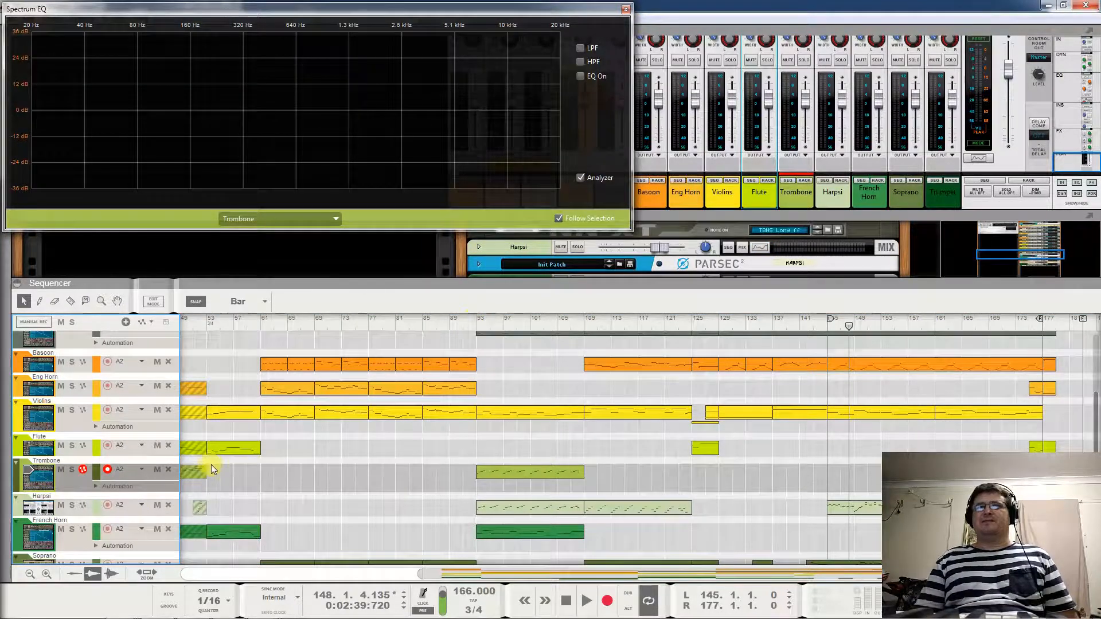
{"action": "left_click", "coordinate": [475, 326]}
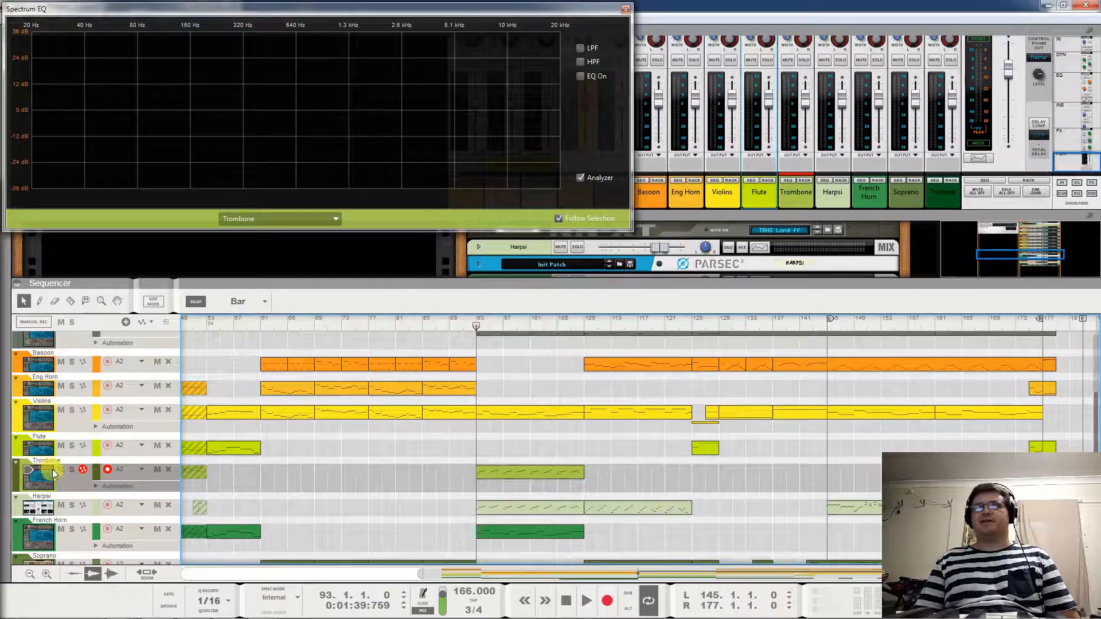
{"action": "key", "text": "space"}
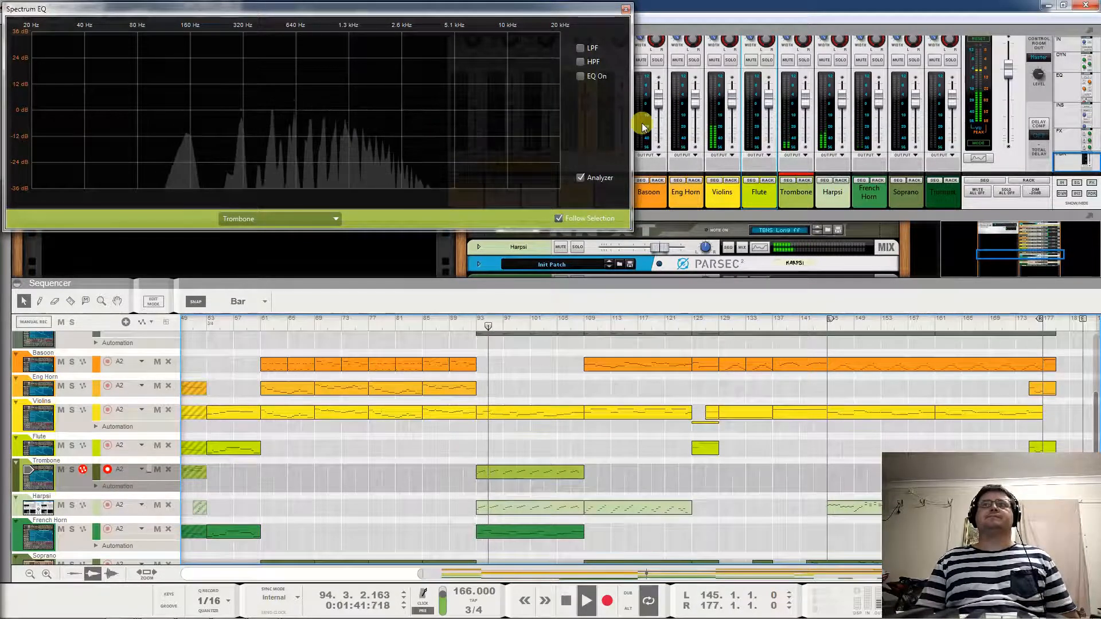
{"action": "left_click", "coordinate": [800, 60]}
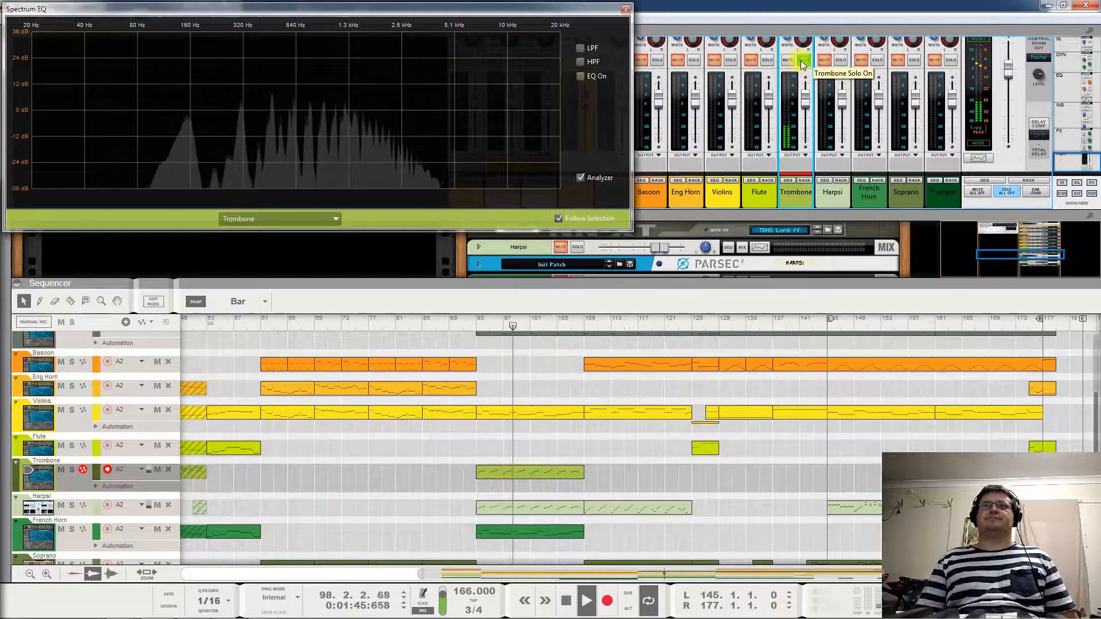
{"action": "left_click", "coordinate": [579, 60]}
{"action": "left_click_drag", "start_coordinate": [208, 111], "coordinate": [119, 123]}
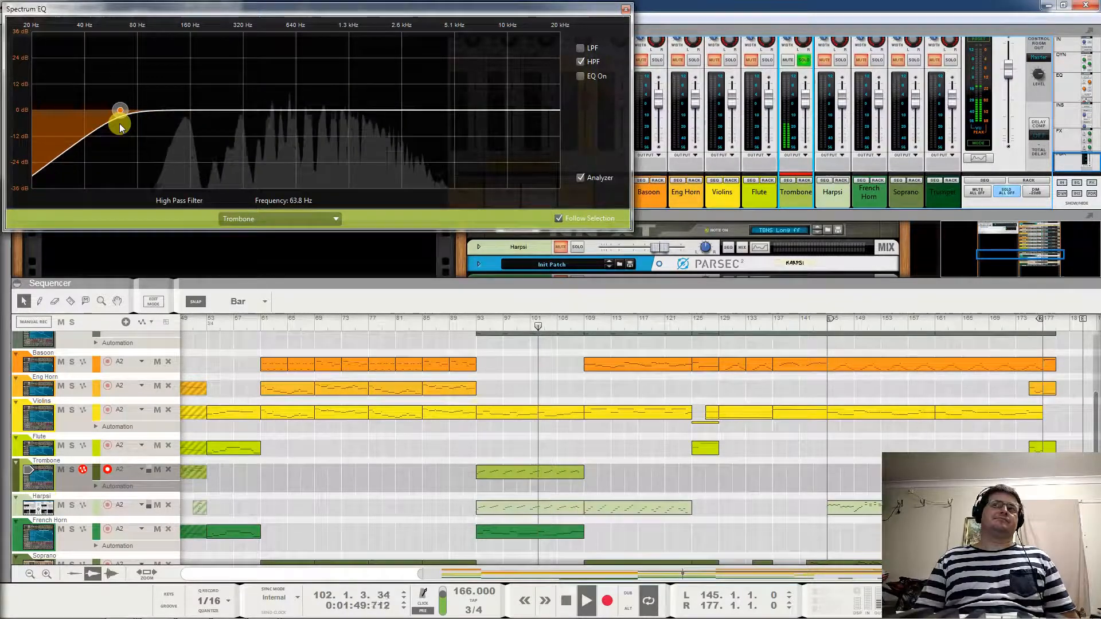
Stop playback and examine the notes in the Trombone clip at bar 93
{"action": "key", "text": "space"}
{"action": "double_click", "coordinate": [506, 479]}
{"action": "left_click_drag", "start_coordinate": [579, 575], "coordinate": [555, 576]}
{"action": "scroll", "coordinate": [616, 434], "scroll_direction": "down", "scroll_amount": 2}
{"action": "left_click_drag", "start_coordinate": [623, 575], "coordinate": [302, 583]}
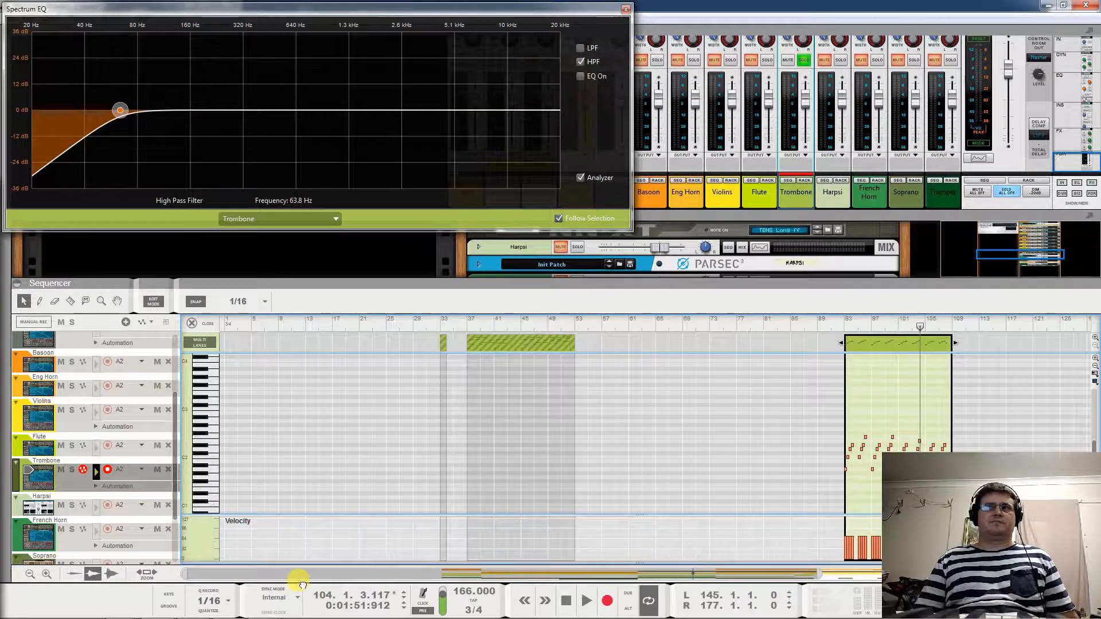
{"action": "left_click_drag", "start_coordinate": [603, 583], "coordinate": [577, 584]}
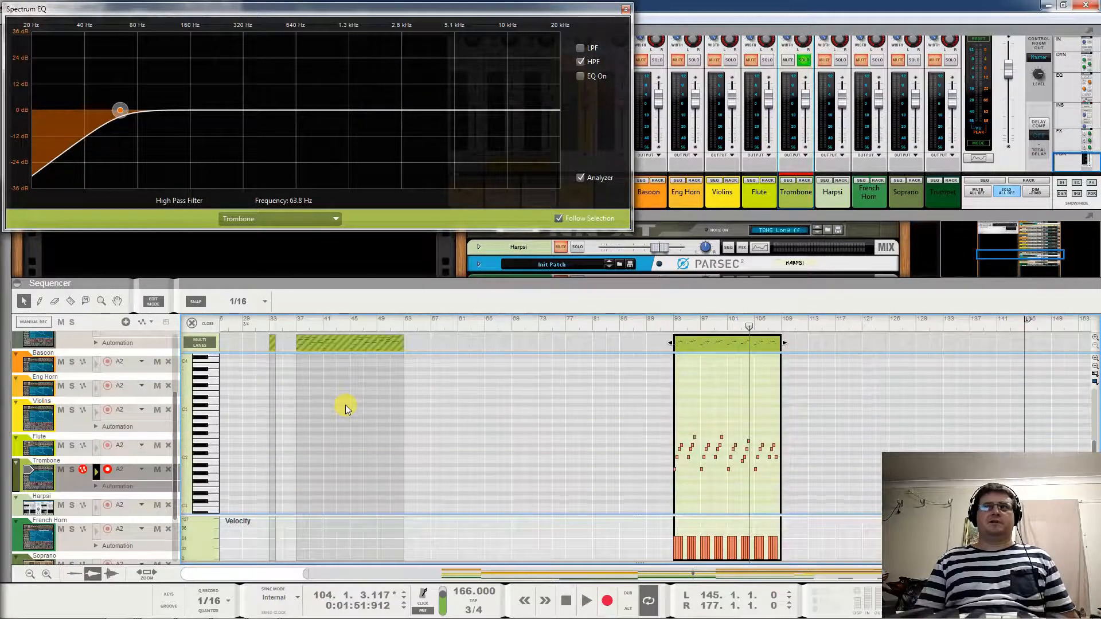
{"action": "left_click_drag", "start_coordinate": [374, 571], "coordinate": [943, 583]}
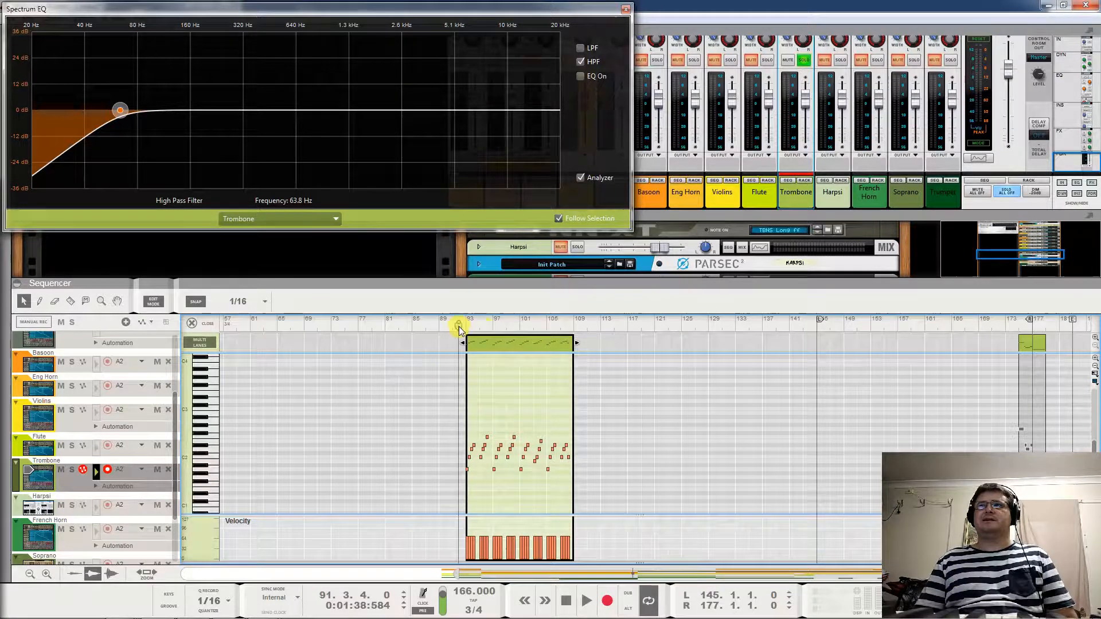
Replay with the Trombone unsoloed, enable its EQ with E Mode and boost the low mids by 4.44 dB at 304.1 Hz
{"action": "key", "text": "space"}
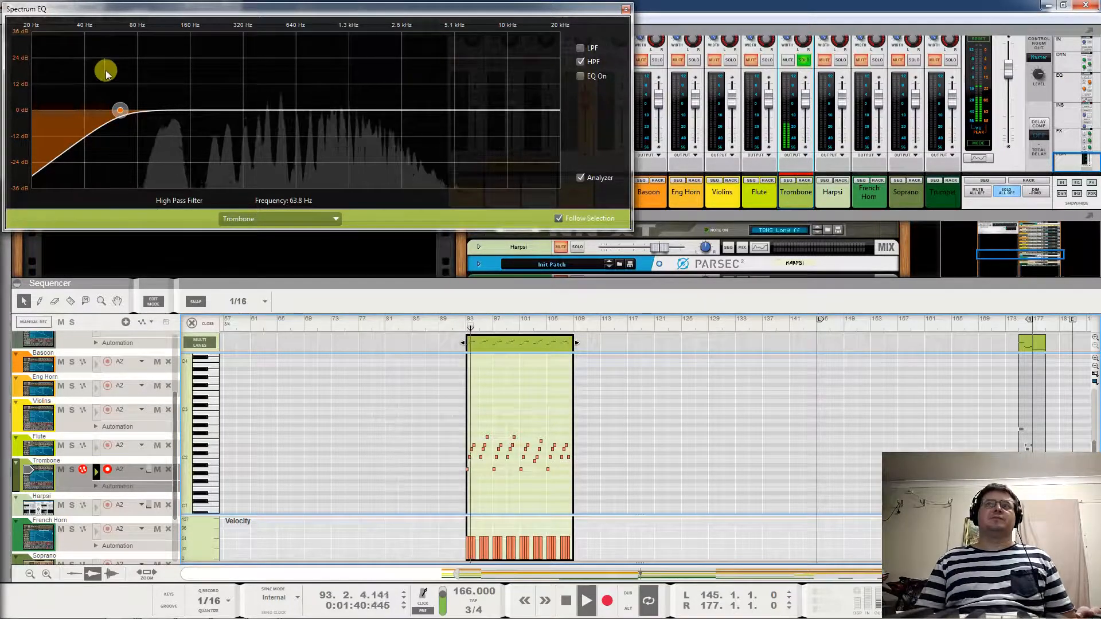
{"action": "left_click", "coordinate": [803, 59]}
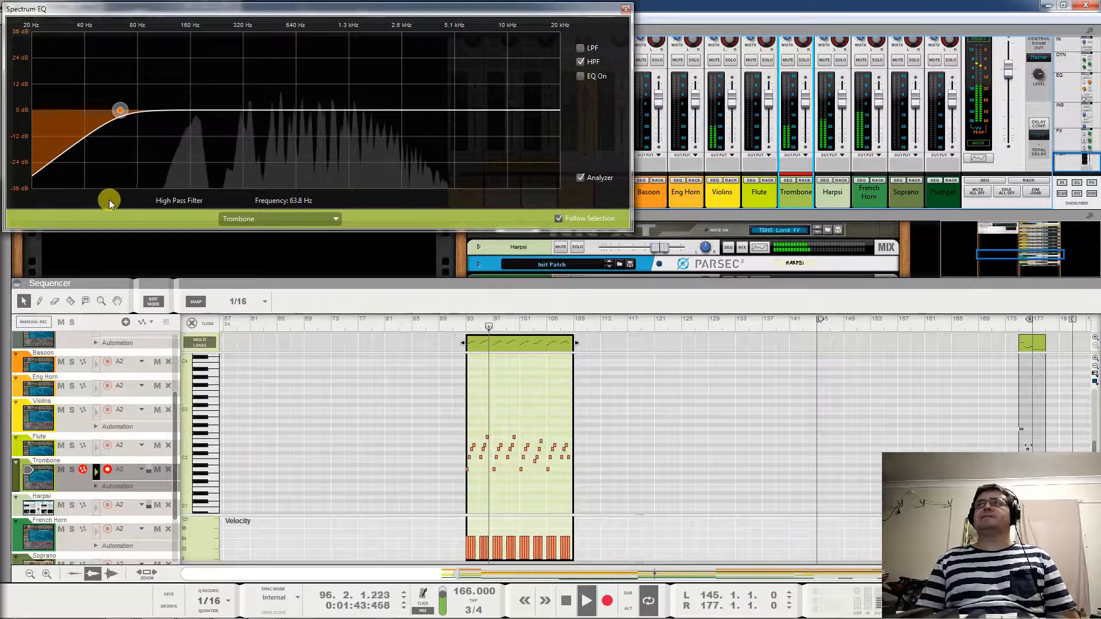
{"action": "left_click", "coordinate": [580, 76]}
{"action": "left_click", "coordinate": [580, 90]}
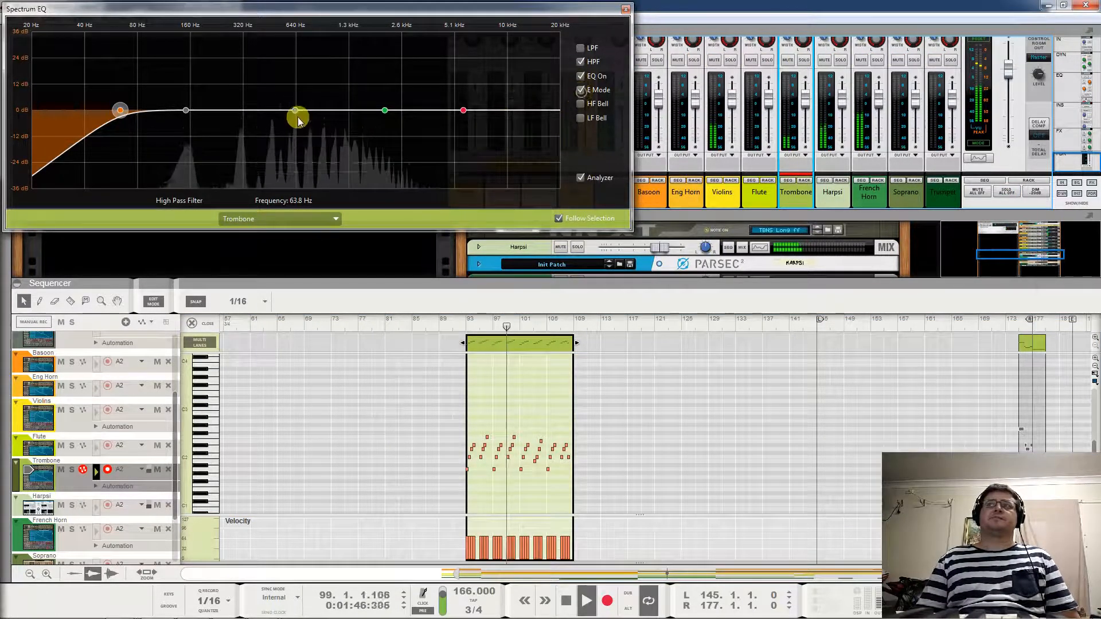
{"action": "left_click_drag", "start_coordinate": [297, 118], "coordinate": [239, 101]}
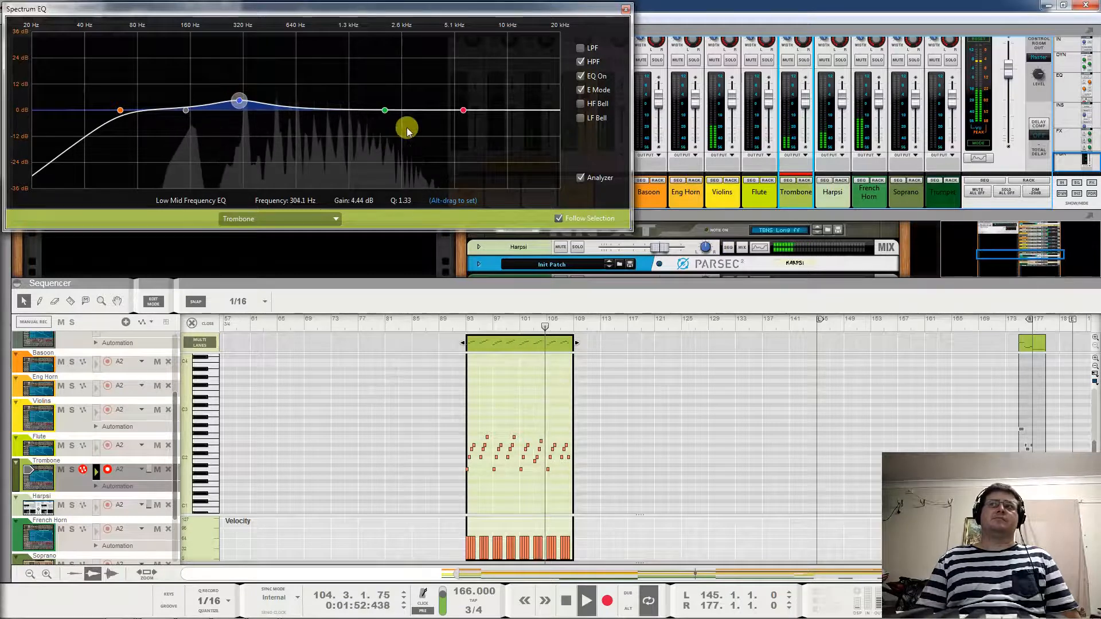
Close the clip editor and cut the Trombone's high mids by 3.17 dB at 2.42 kHz while replaying from about bar 92
{"action": "mouse_move", "coordinate": [385, 111]}
{"action": "left_mouse_down"}
{"action": "mouse_move", "coordinate": [413, 93]}
{"action": "mouse_move", "coordinate": [373, 95]}
{"action": "mouse_move", "coordinate": [388, 119]}
{"action": "mouse_move", "coordinate": [404, 120]}
{"action": "left_mouse_up"}
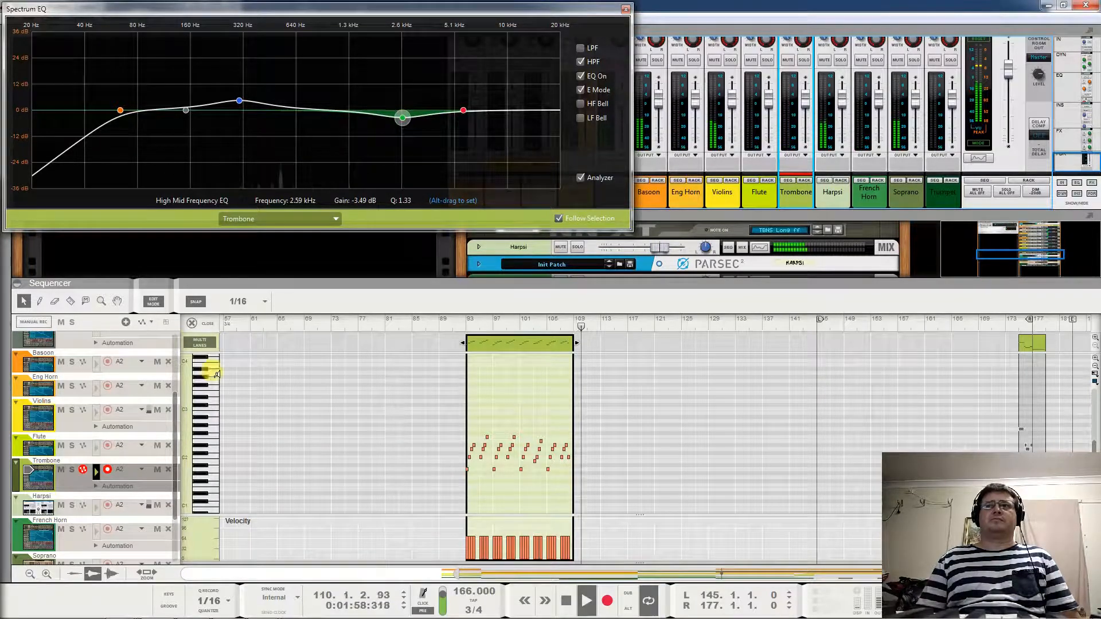
{"action": "left_click", "coordinate": [197, 322]}
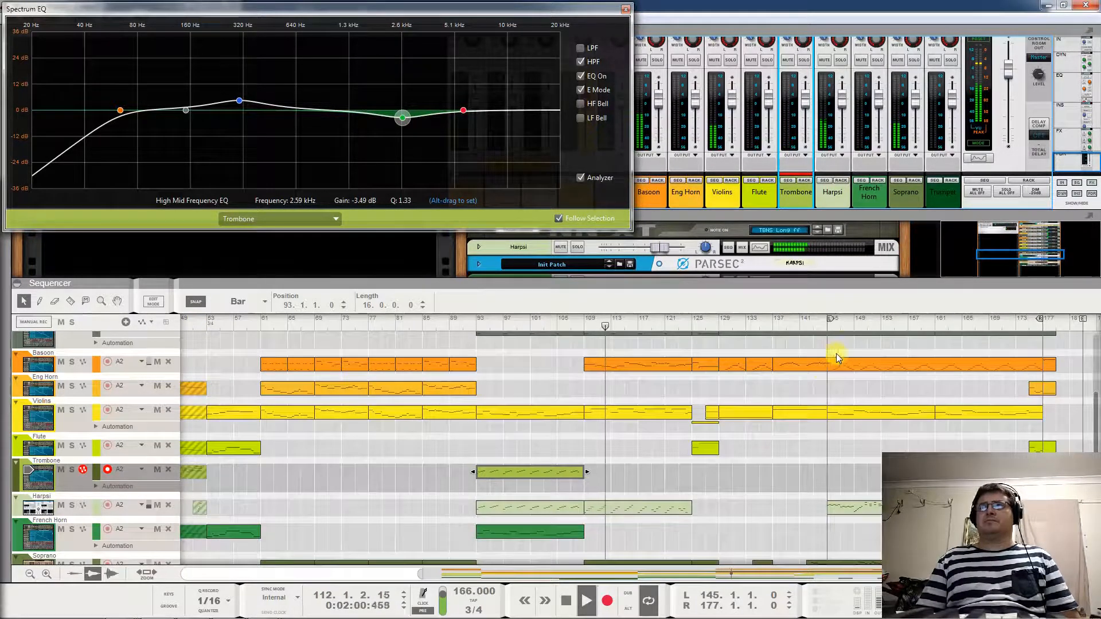
{"action": "left_click", "coordinate": [467, 319]}
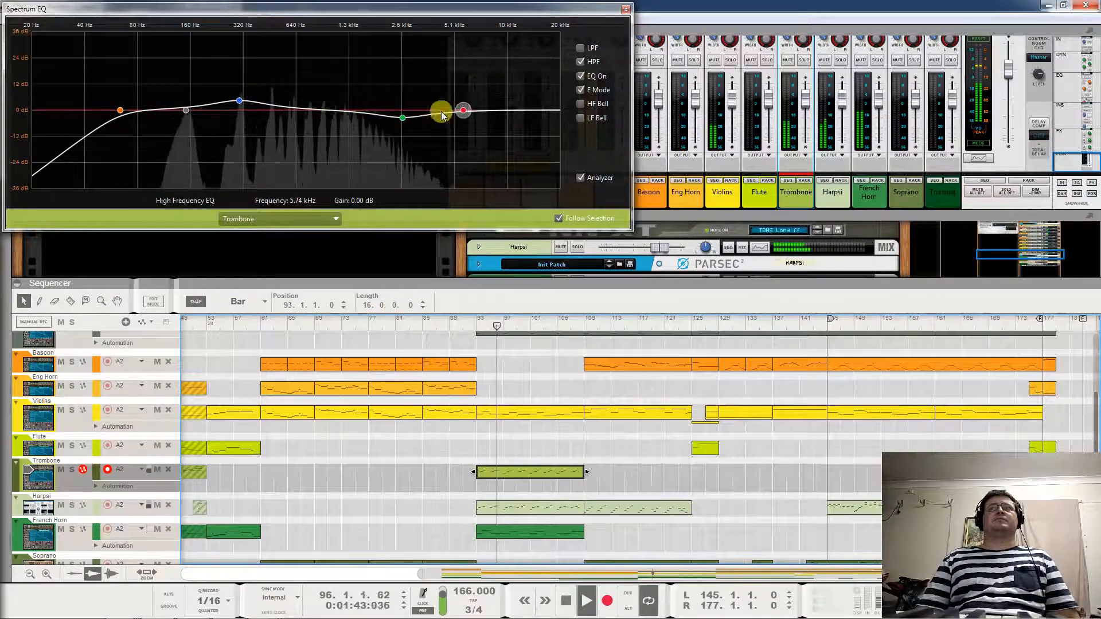
{"action": "left_click_drag", "start_coordinate": [402, 119], "coordinate": [398, 117]}
{"action": "key", "text": "space"}
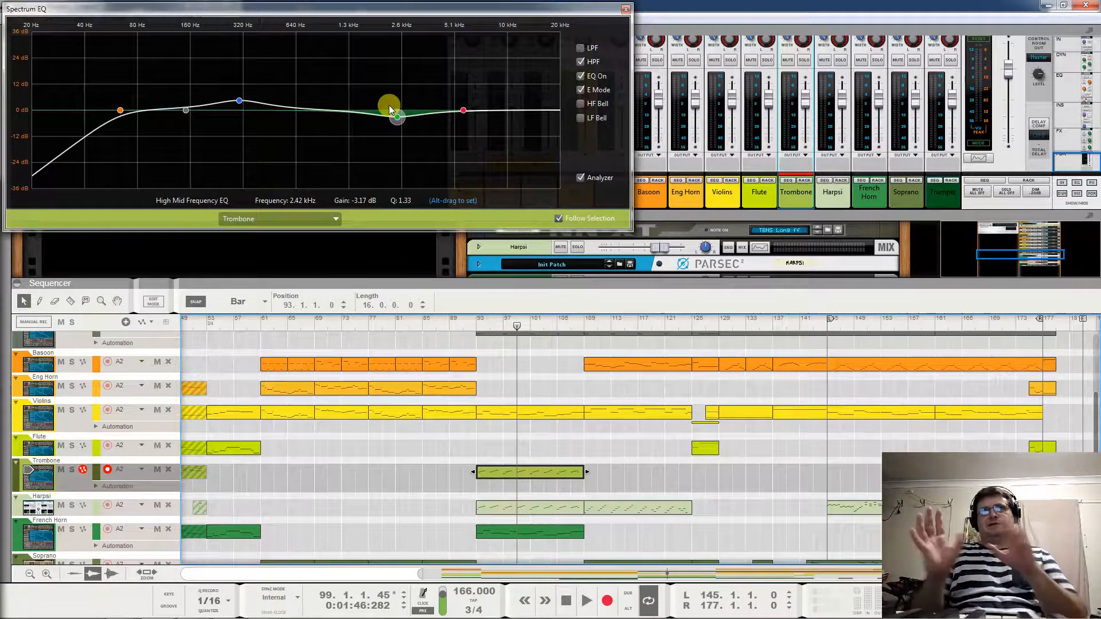
Review the Trombone's low-mid, high-mid and high-frequency EQ bands and replay its section briefly
{"action": "left_click", "coordinate": [228, 104]}
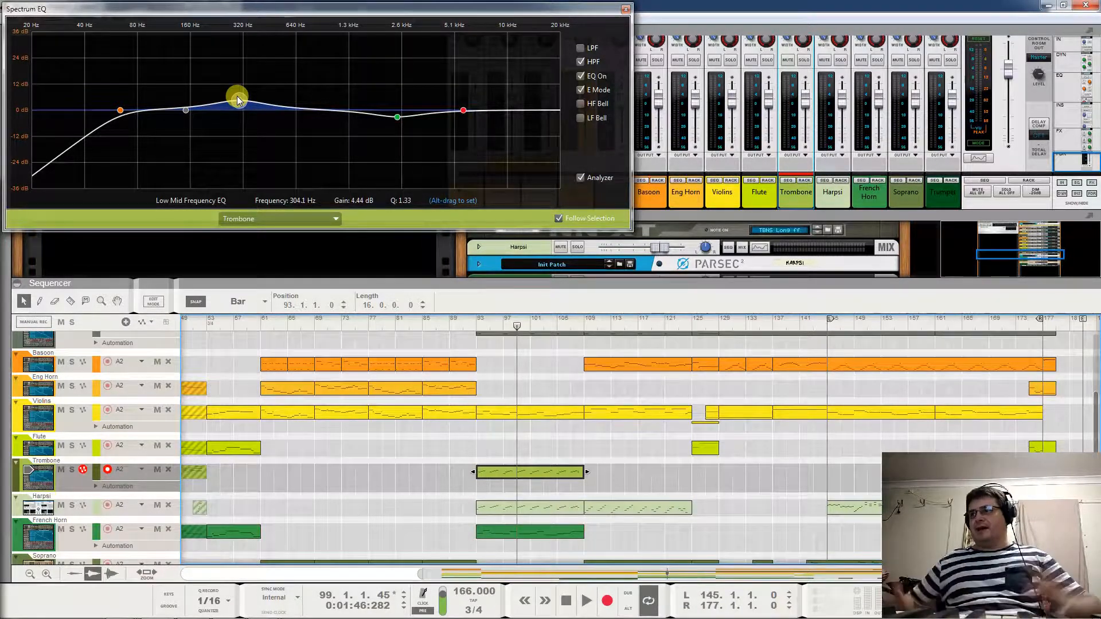
{"action": "left_click", "coordinate": [398, 118]}
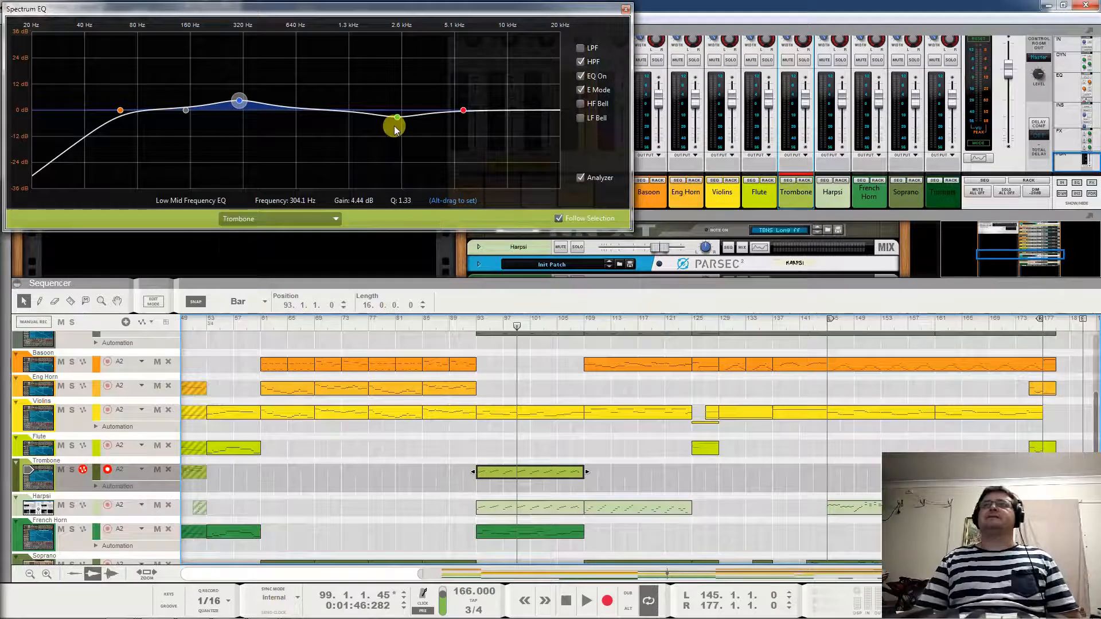
{"action": "left_click", "coordinate": [463, 110]}
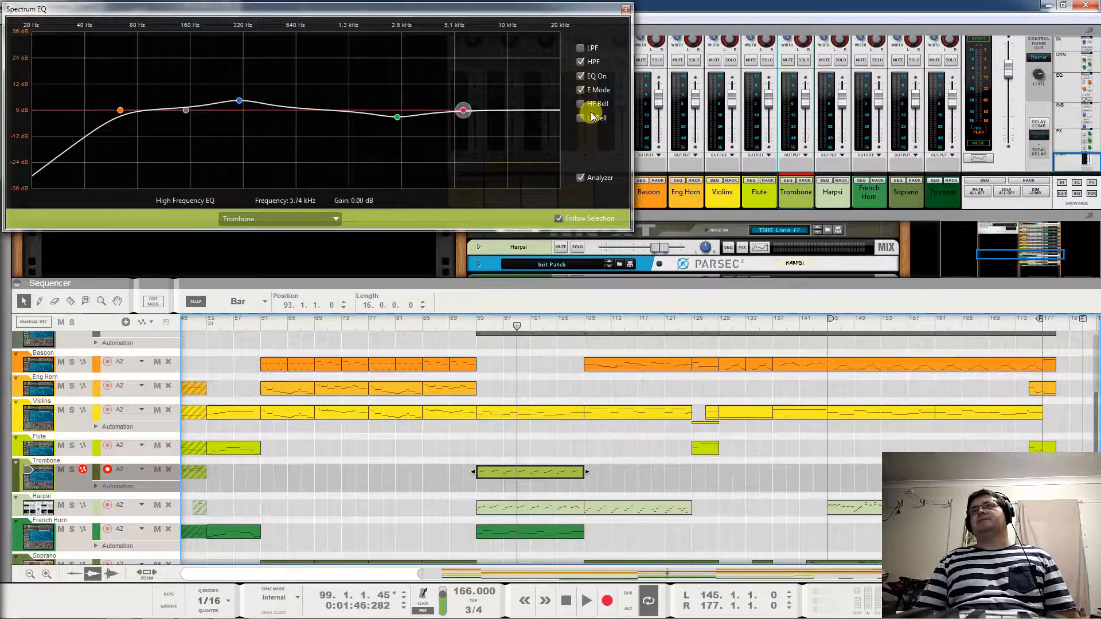
{"action": "left_click", "coordinate": [398, 120]}
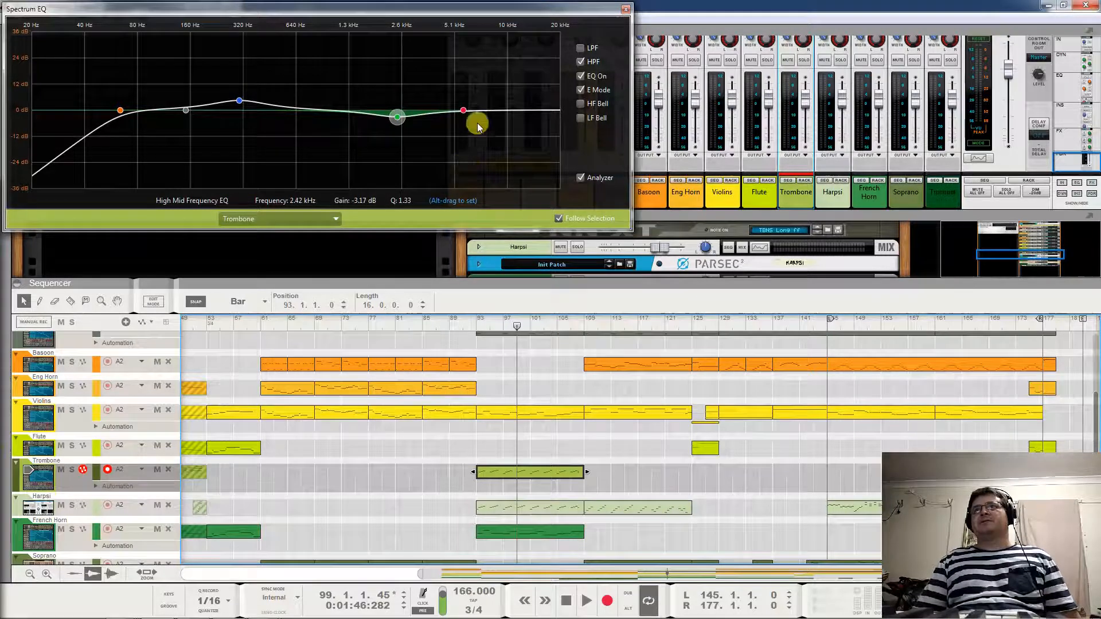
{"action": "left_click", "coordinate": [463, 110]}
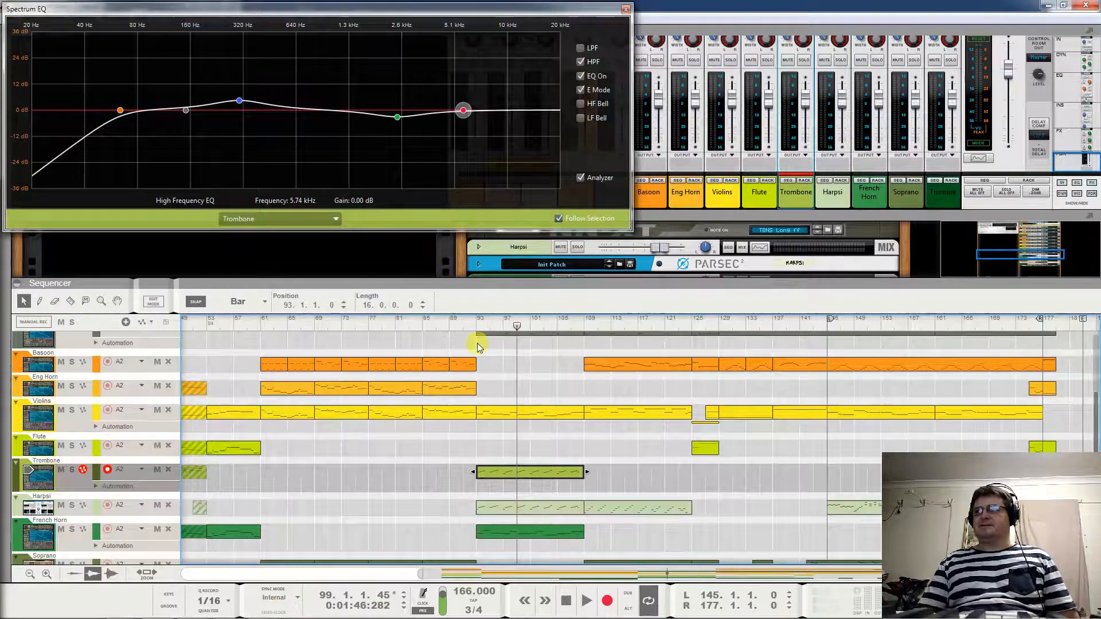
{"action": "key", "text": "space"}
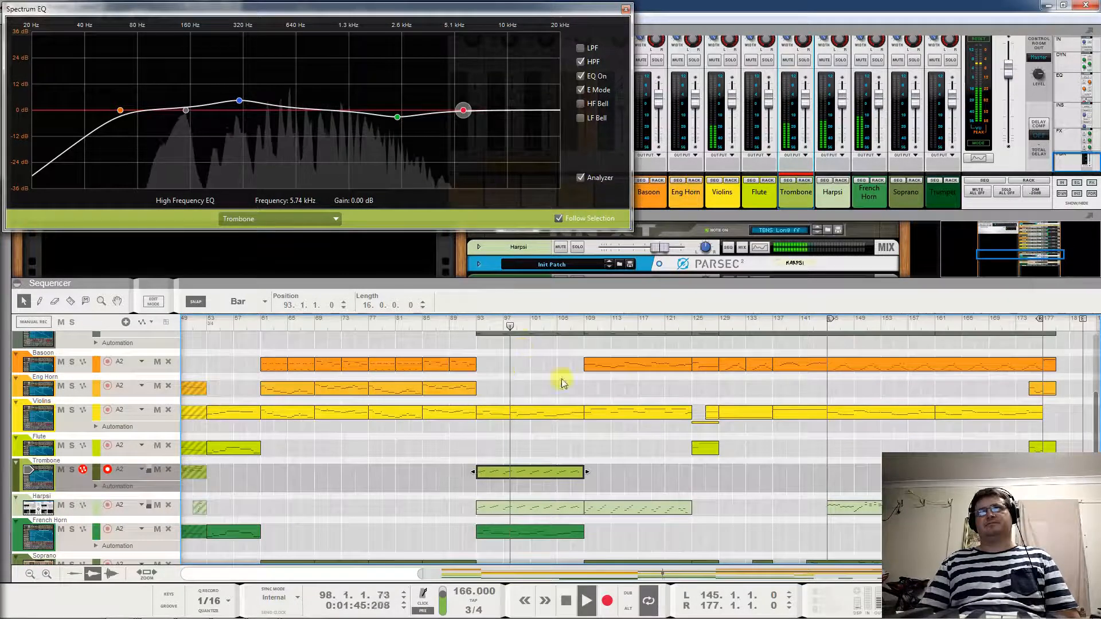
{"action": "key", "text": "space"}
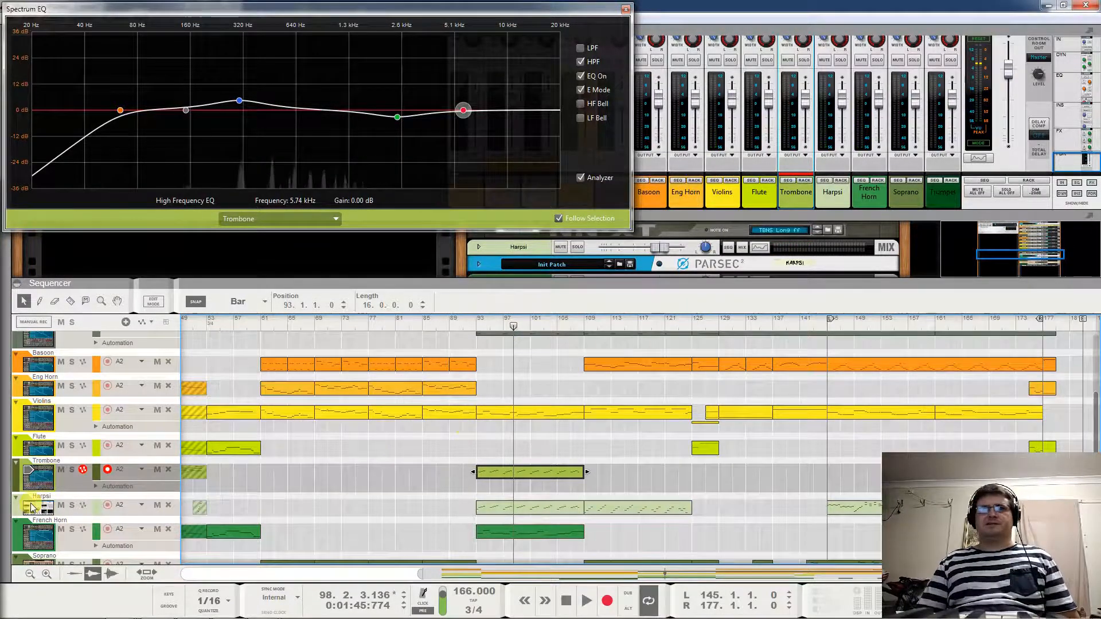
While playing Harpsi from bar 93, enable its EQ with E Mode, boosting highs 2.22 dB at 15.35 kHz and slightly raising high mids
{"action": "left_click", "coordinate": [31, 507]}
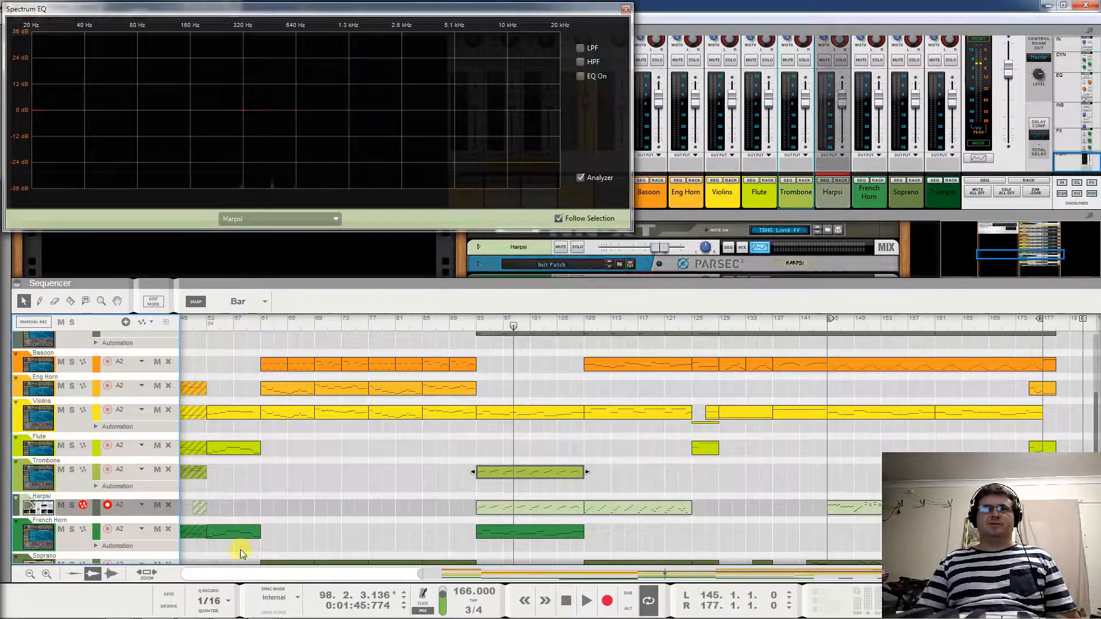
{"action": "left_click", "coordinate": [476, 328]}
{"action": "key", "text": "space"}
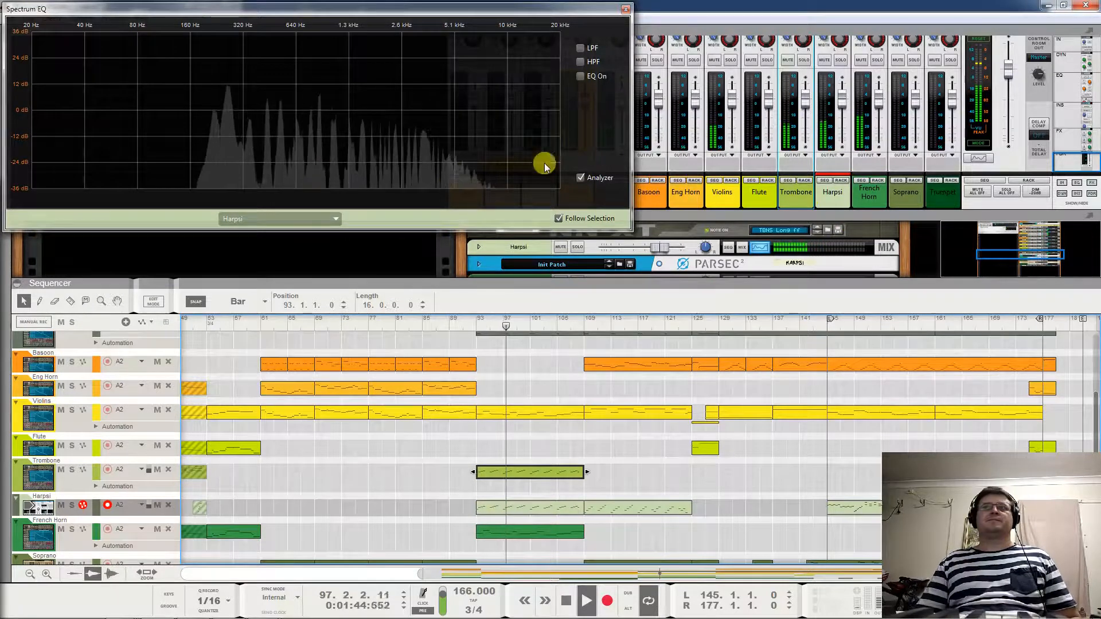
{"action": "left_click", "coordinate": [580, 77]}
{"action": "mouse_move", "coordinate": [464, 111]}
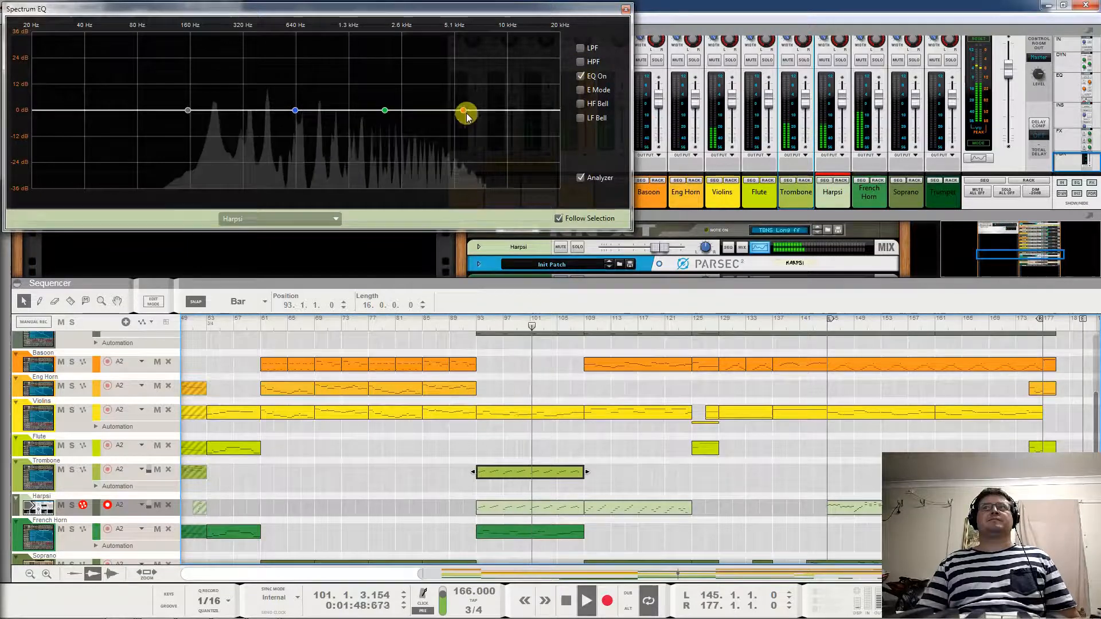
{"action": "left_click_drag", "start_coordinate": [464, 111], "coordinate": [538, 105]}
{"action": "left_click_drag", "start_coordinate": [384, 111], "coordinate": [537, 105]}
{"action": "left_click", "coordinate": [580, 90]}
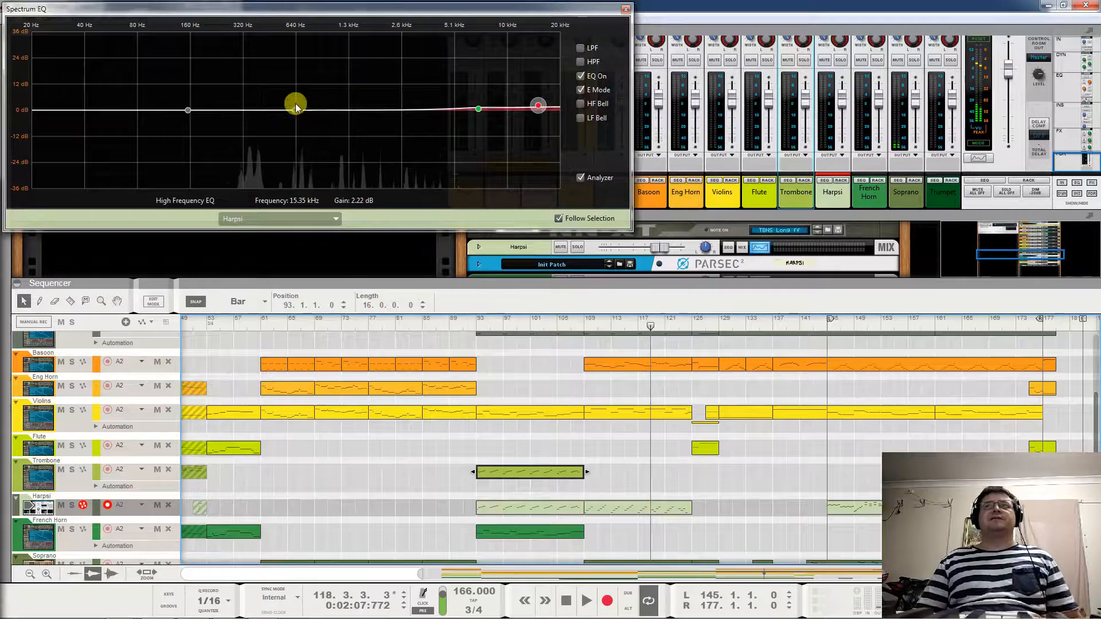
Cut the Harpsi's low mids by 2.22 dB at 372.4 Hz during playback and replay from bar 92
{"action": "key", "text": "space"}
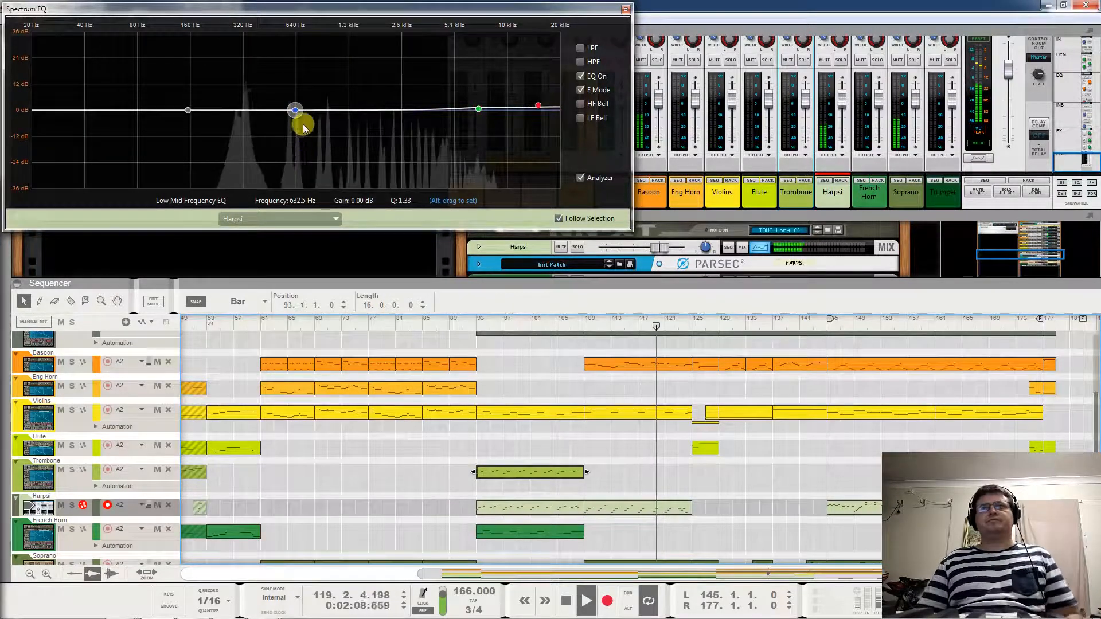
{"action": "left_click_drag", "start_coordinate": [296, 113], "coordinate": [255, 118]}
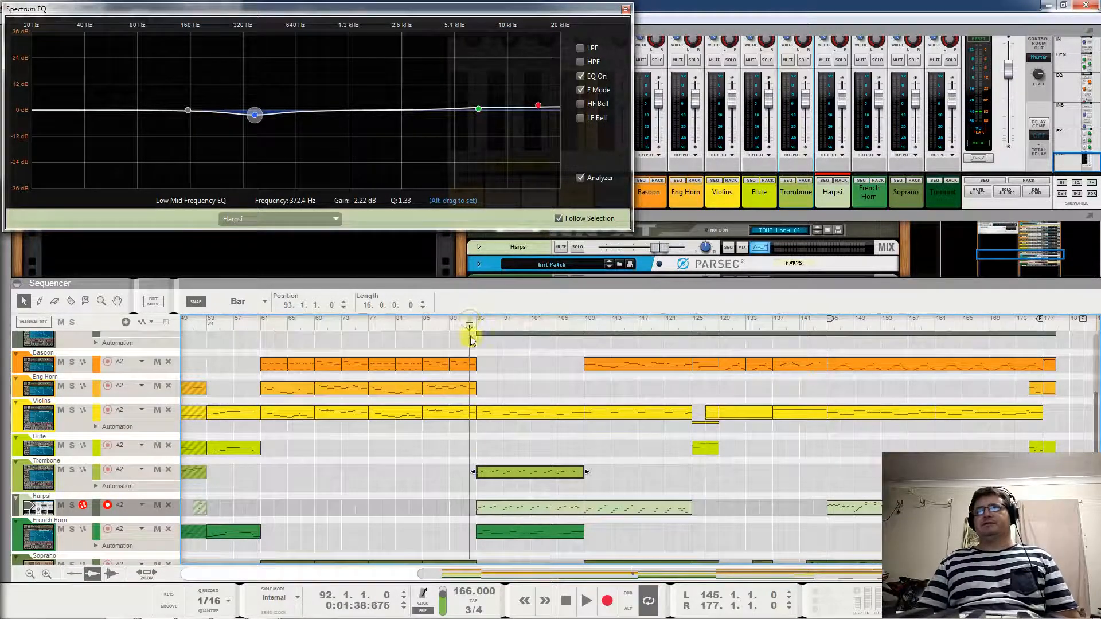
{"action": "key", "text": "space"}
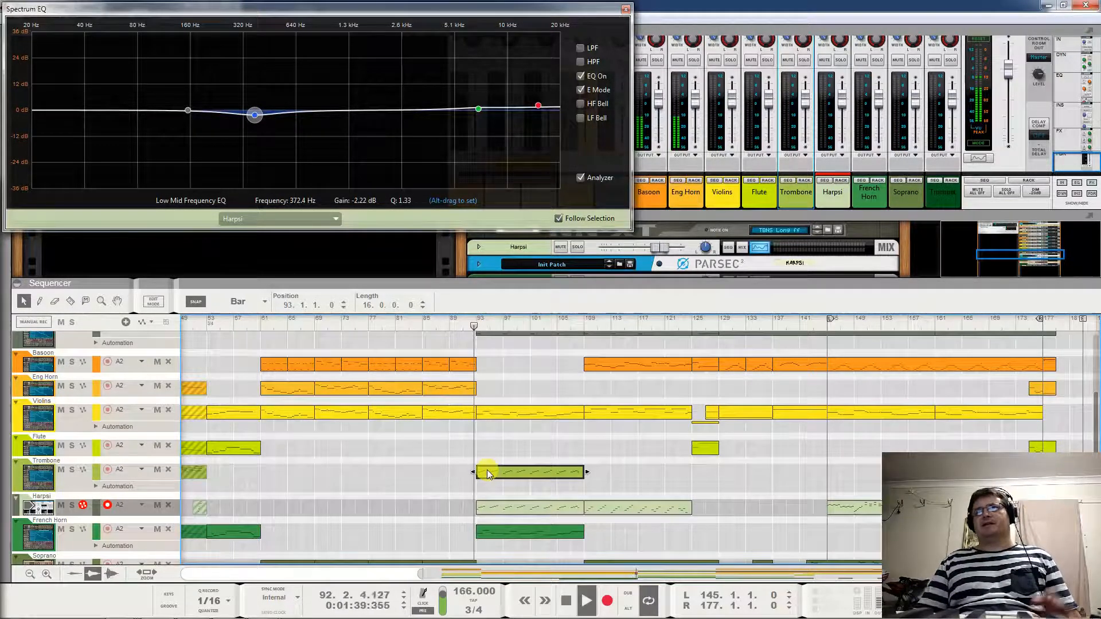
Listen from about bars 109 and 145, toggling the Harpsi channel's mute to compare the mix with and without it
{"action": "left_click", "coordinate": [583, 324]}
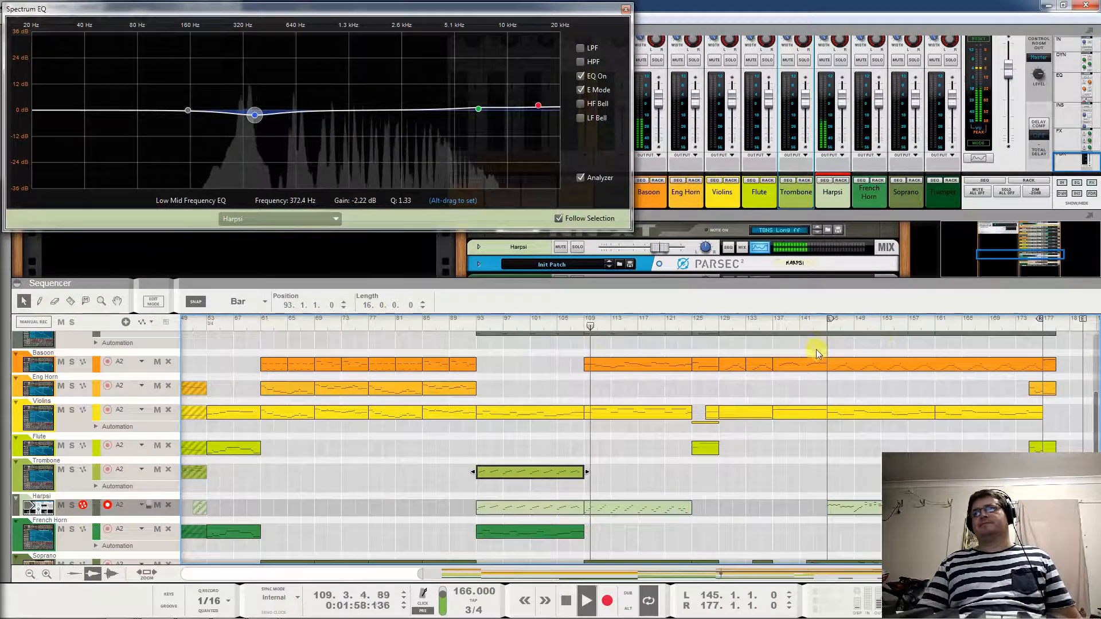
{"action": "left_click", "coordinate": [824, 325]}
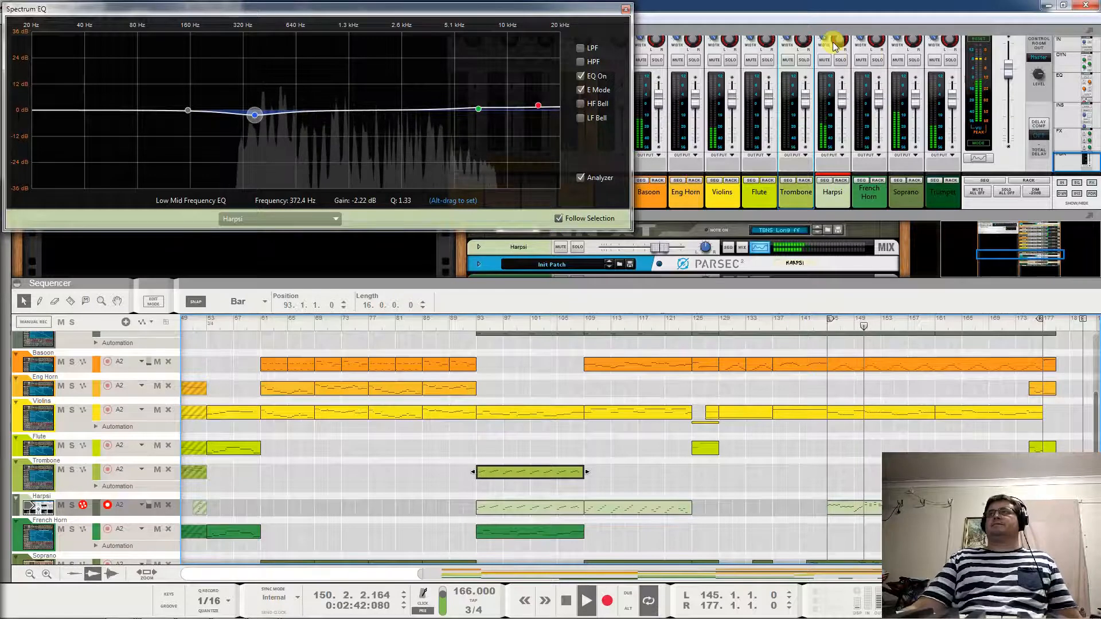
{"action": "left_click", "coordinate": [825, 60]}
{"action": "left_click", "coordinate": [826, 60]}
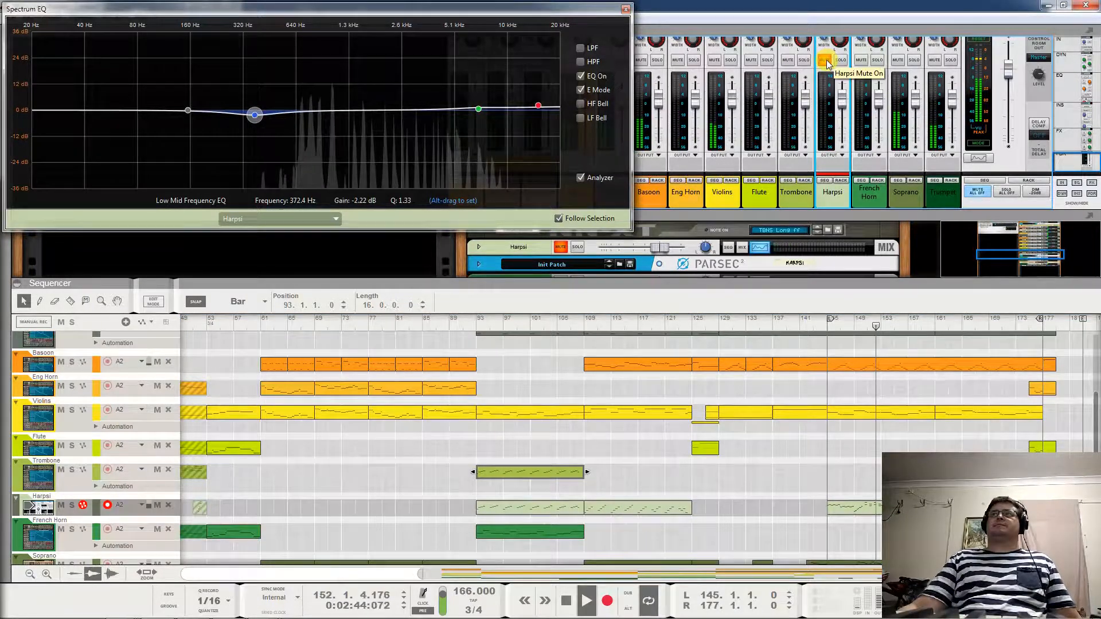
Replay the mix from bar 145, switching the Harpsi's EQ off and back on to compare the sound
{"action": "left_click", "coordinate": [250, 115]}
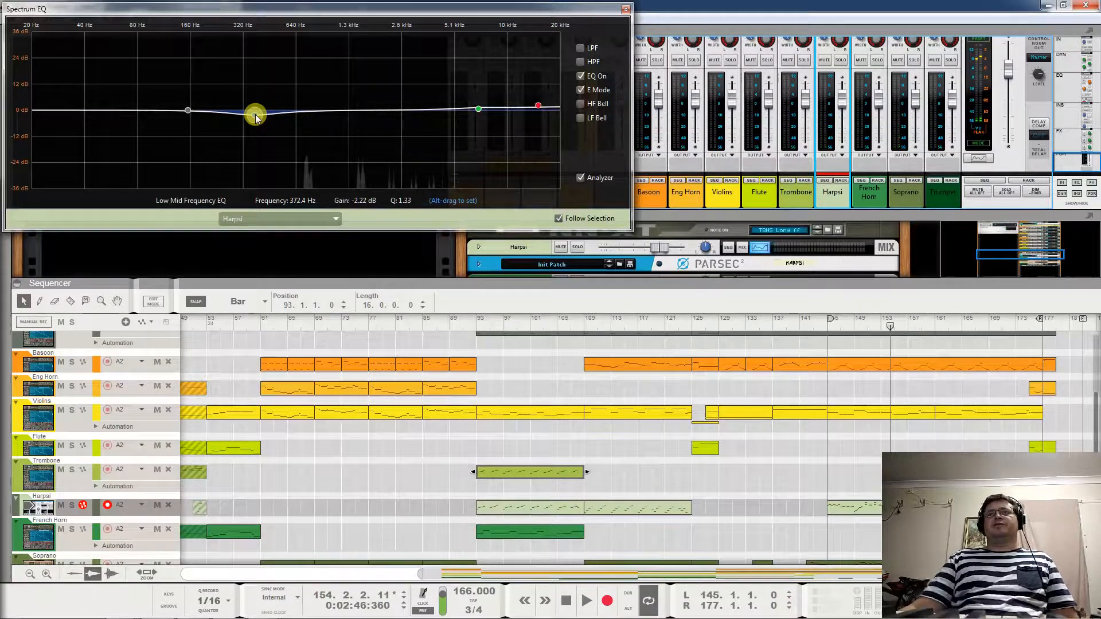
{"action": "left_click", "coordinate": [829, 327]}
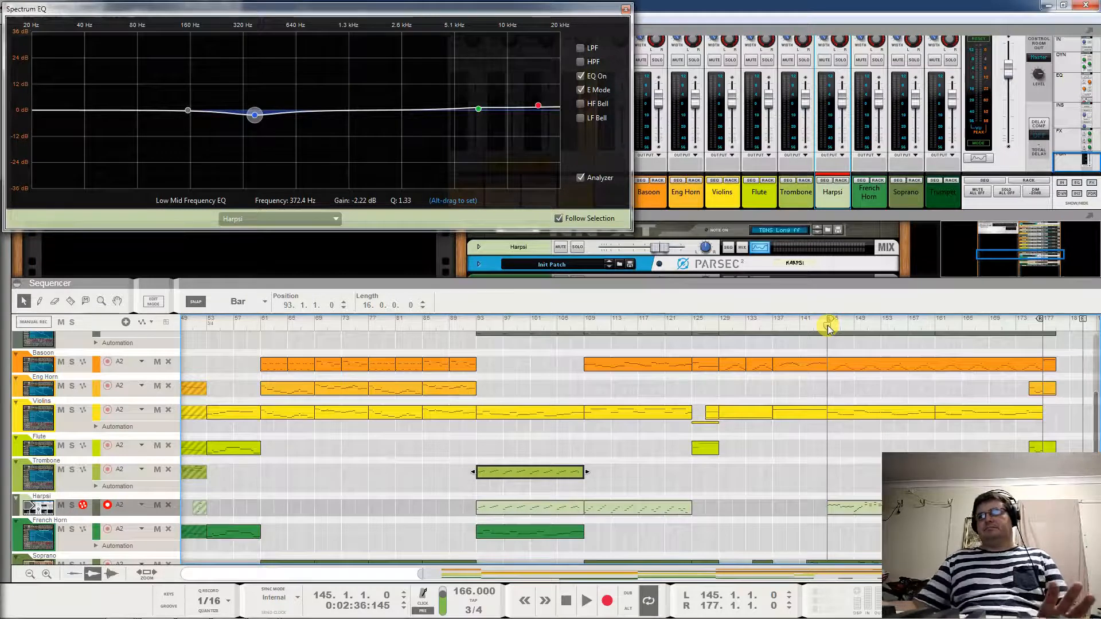
{"action": "key", "text": "space"}
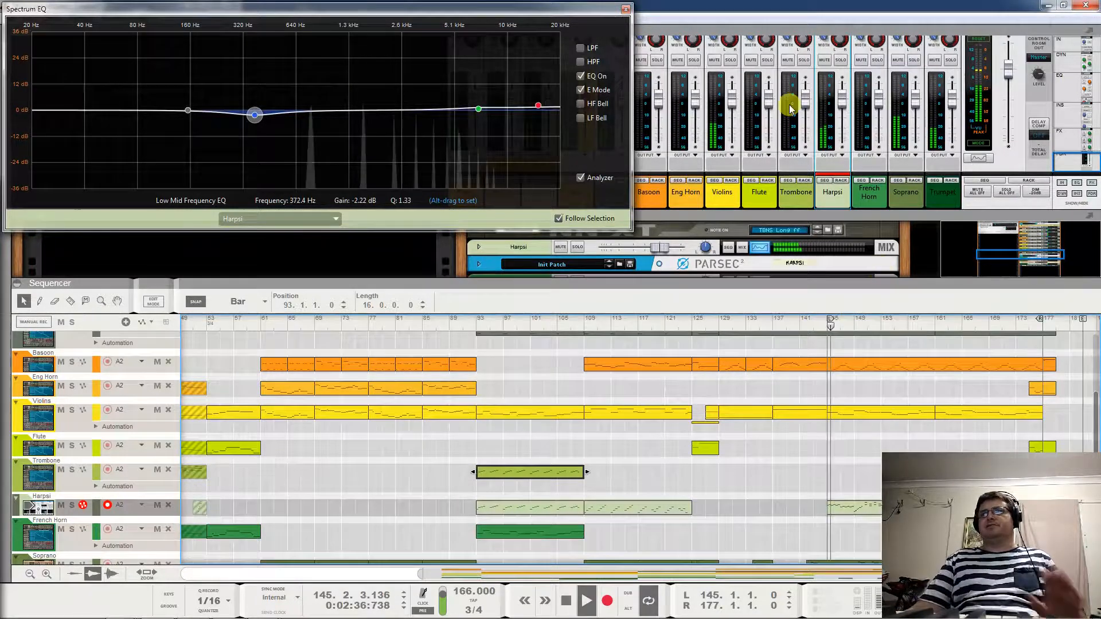
{"action": "left_click", "coordinate": [581, 77]}
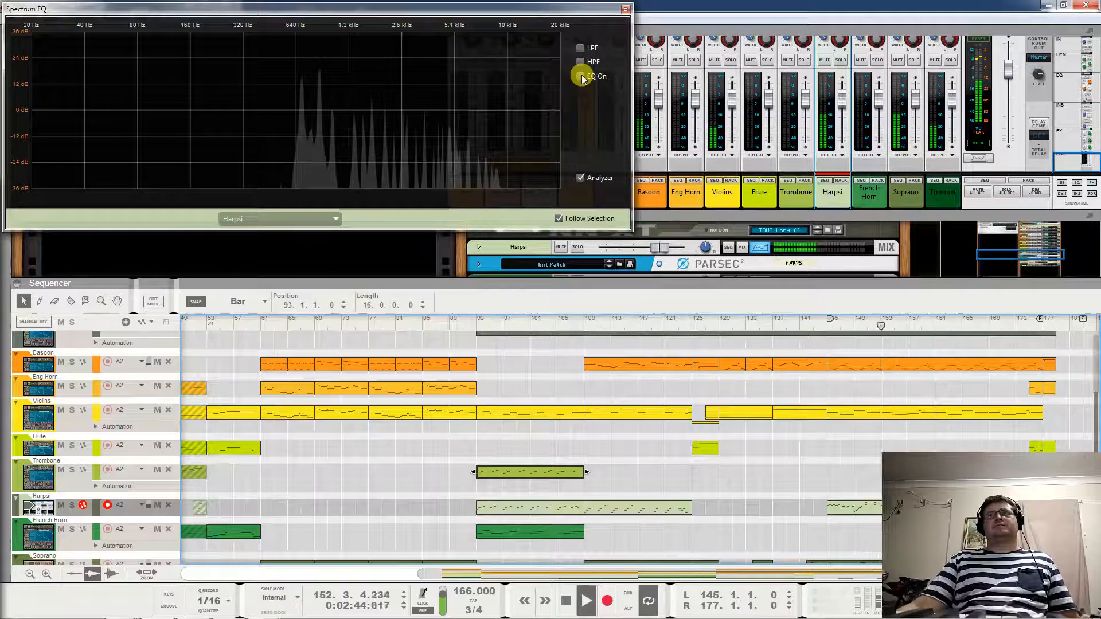
{"action": "left_click", "coordinate": [581, 76]}
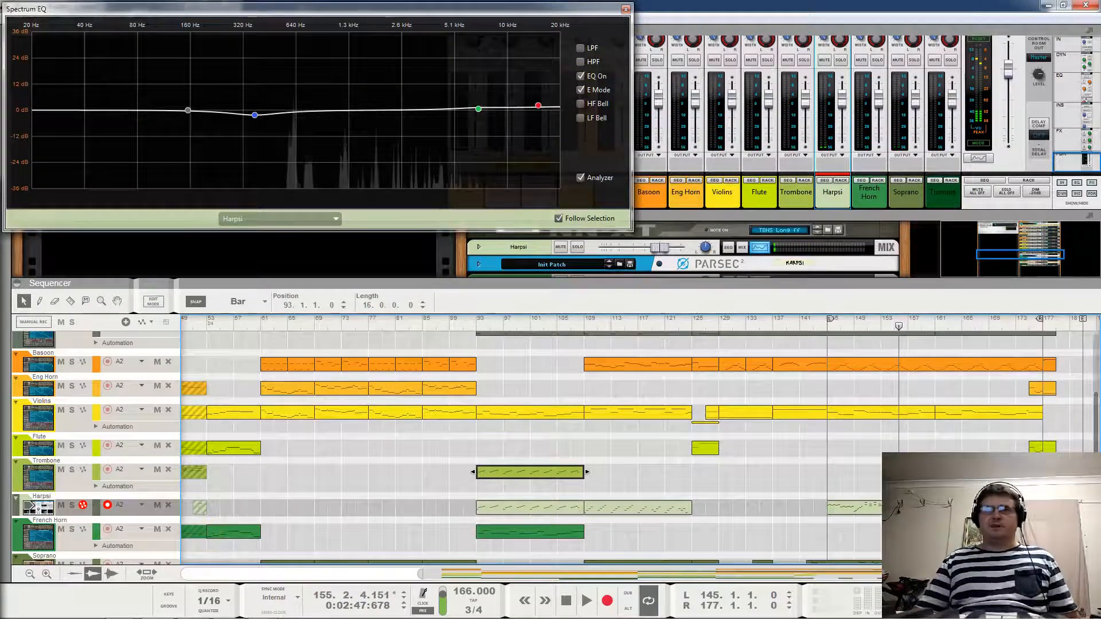
Play and solo the French Horn from about bar 92, enabling its high-pass filter at 140.5 Hz
{"action": "left_click", "coordinate": [20, 536]}
{"action": "scroll", "coordinate": [74, 457], "scroll_direction": "down", "scroll_amount": 3}
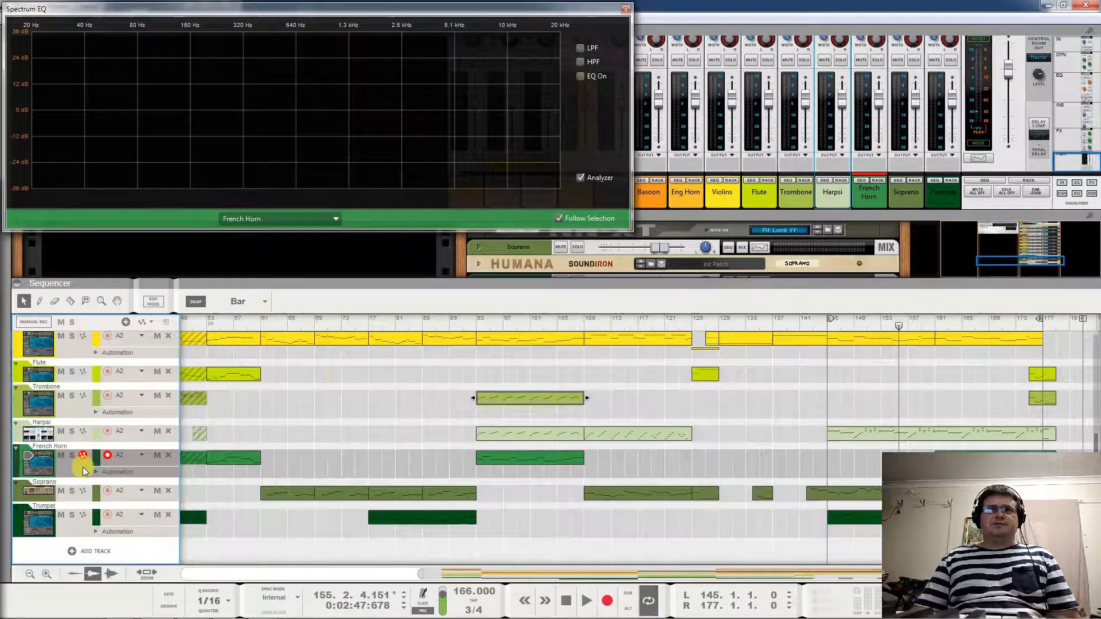
{"action": "left_click", "coordinate": [470, 322]}
{"action": "key", "text": "space"}
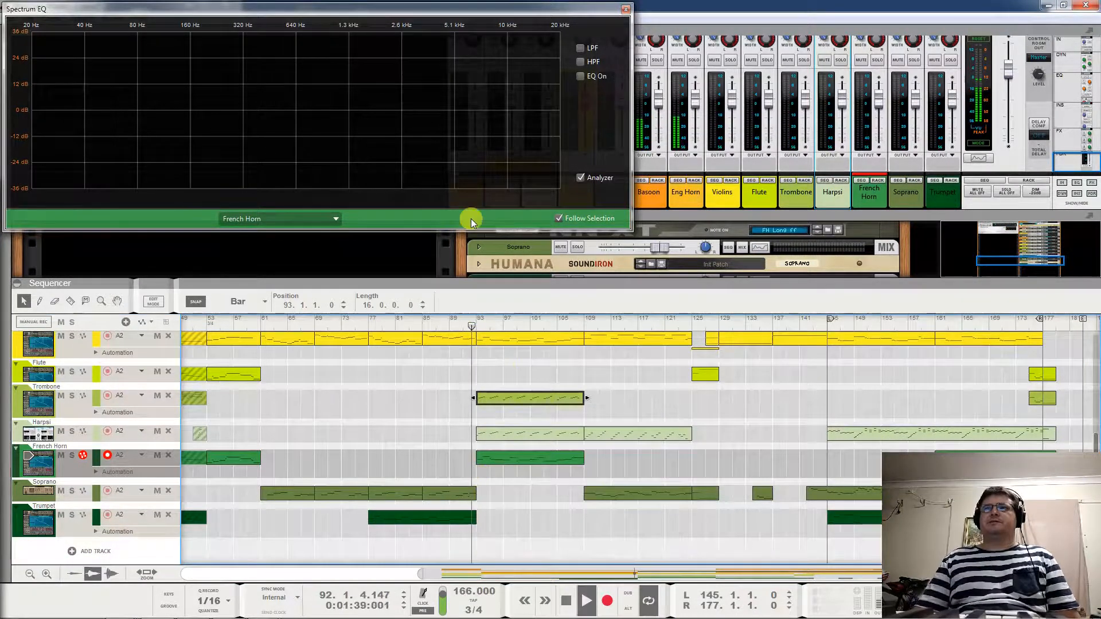
{"action": "left_click", "coordinate": [876, 61]}
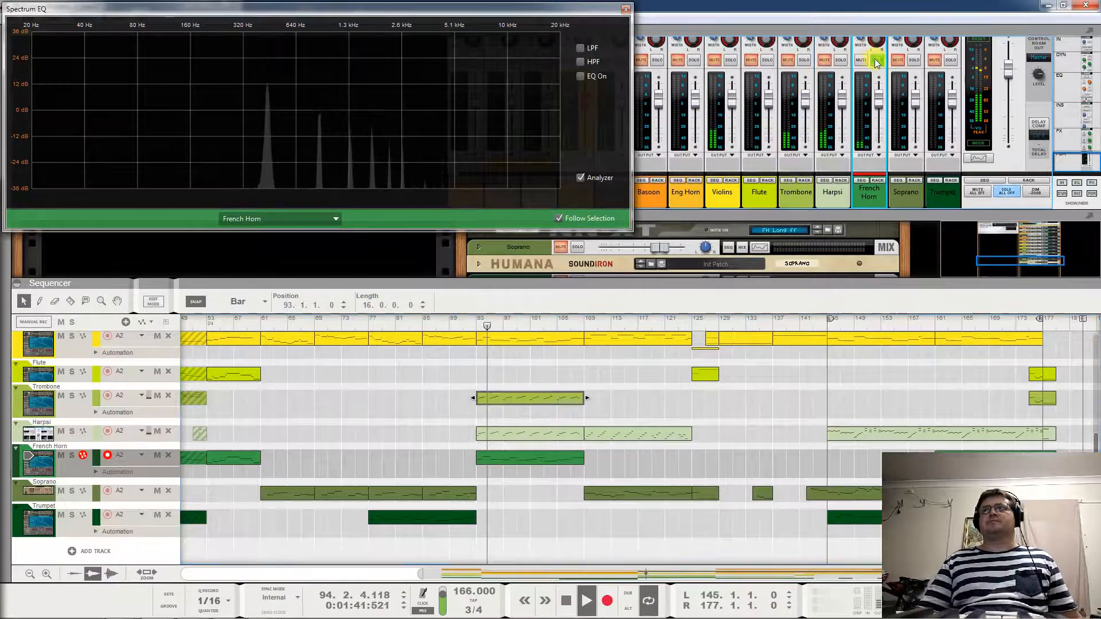
{"action": "left_click", "coordinate": [579, 61]}
{"action": "left_click_drag", "start_coordinate": [198, 111], "coordinate": [180, 110]}
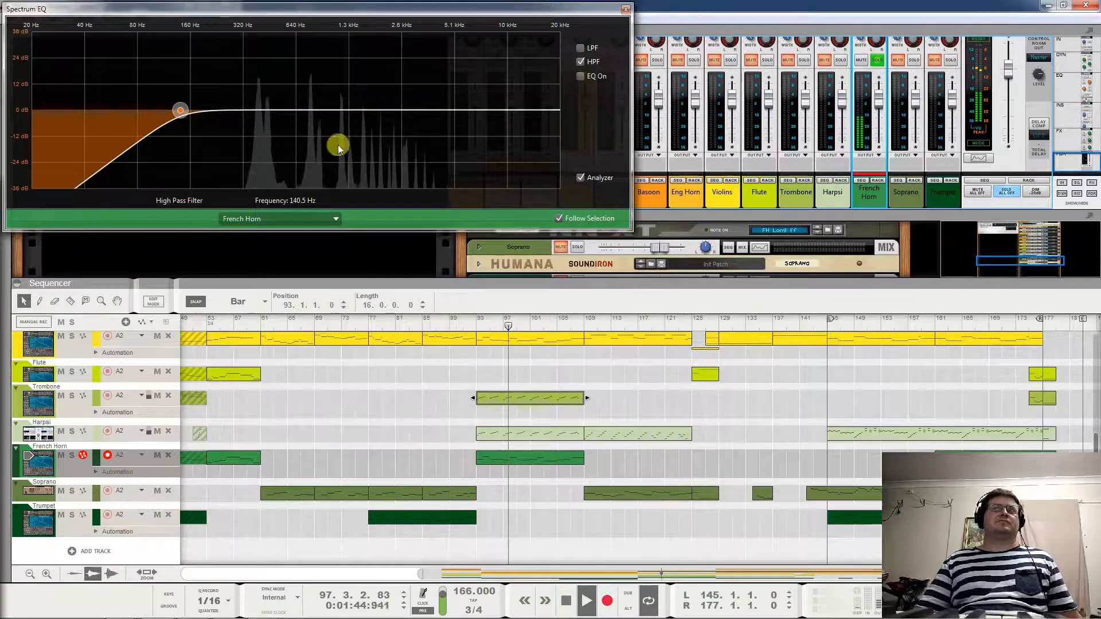
Enable the French Horn's EQ with E Mode, cutting low mids 2.22 dB at 440.6 Hz and raising the high mids
{"action": "left_click", "coordinate": [580, 76]}
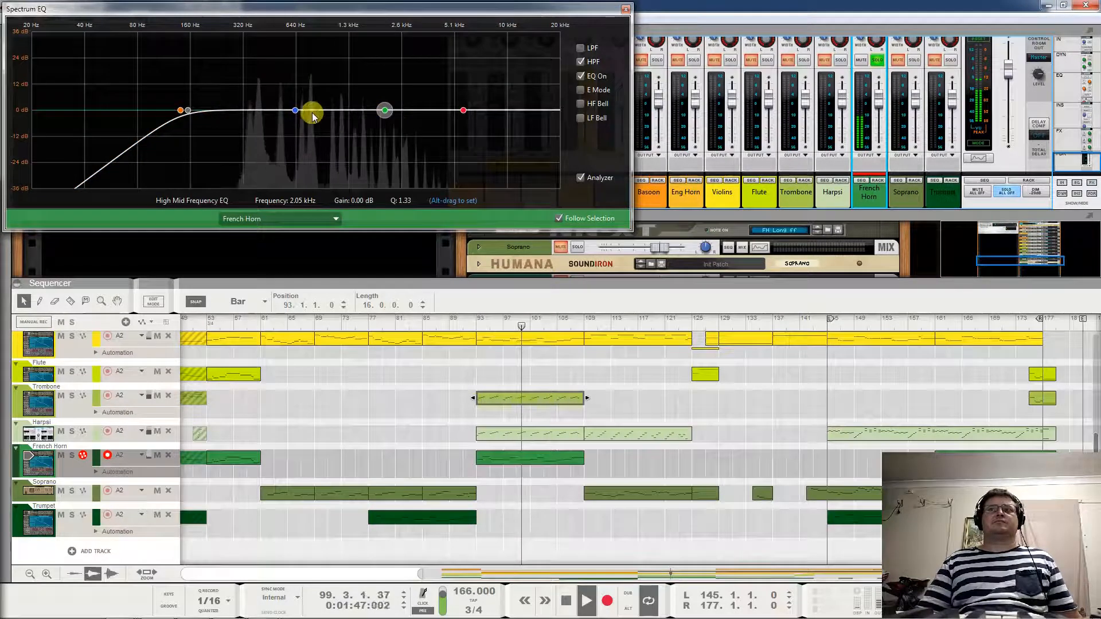
{"action": "left_click_drag", "start_coordinate": [296, 114], "coordinate": [265, 120]}
{"action": "left_click", "coordinate": [581, 90]}
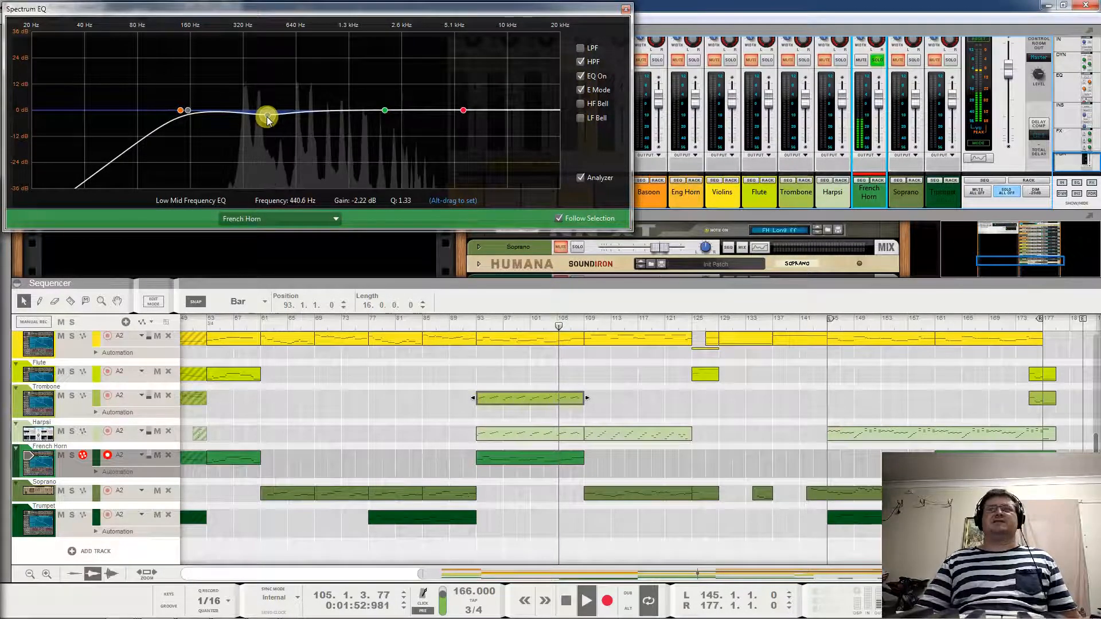
{"action": "left_click_drag", "start_coordinate": [376, 111], "coordinate": [380, 108]}
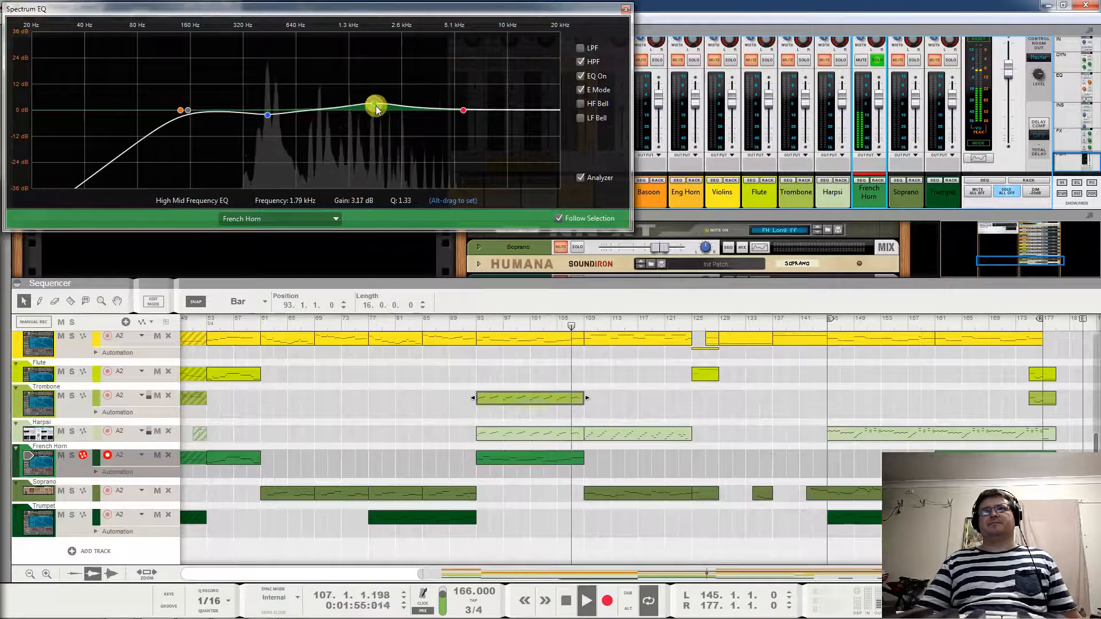
Replay the full mix from about bar 92 with the master spectrum, and set the French Horn's high mids to 0.95 dB at 2.57 kHz
{"action": "left_click", "coordinate": [965, 163]}
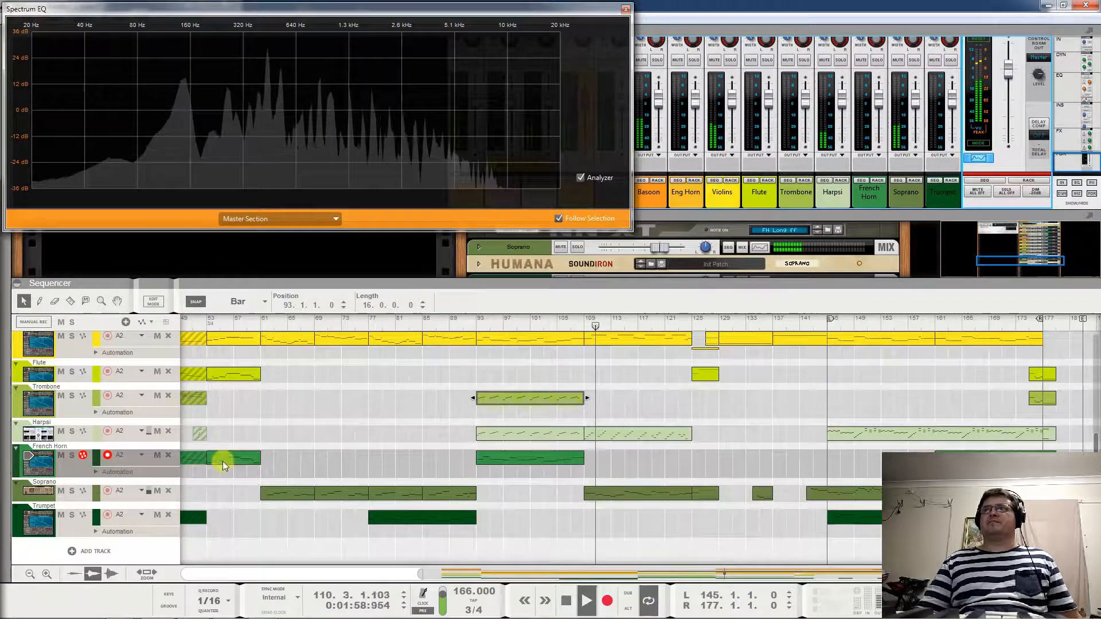
{"action": "left_click", "coordinate": [467, 325]}
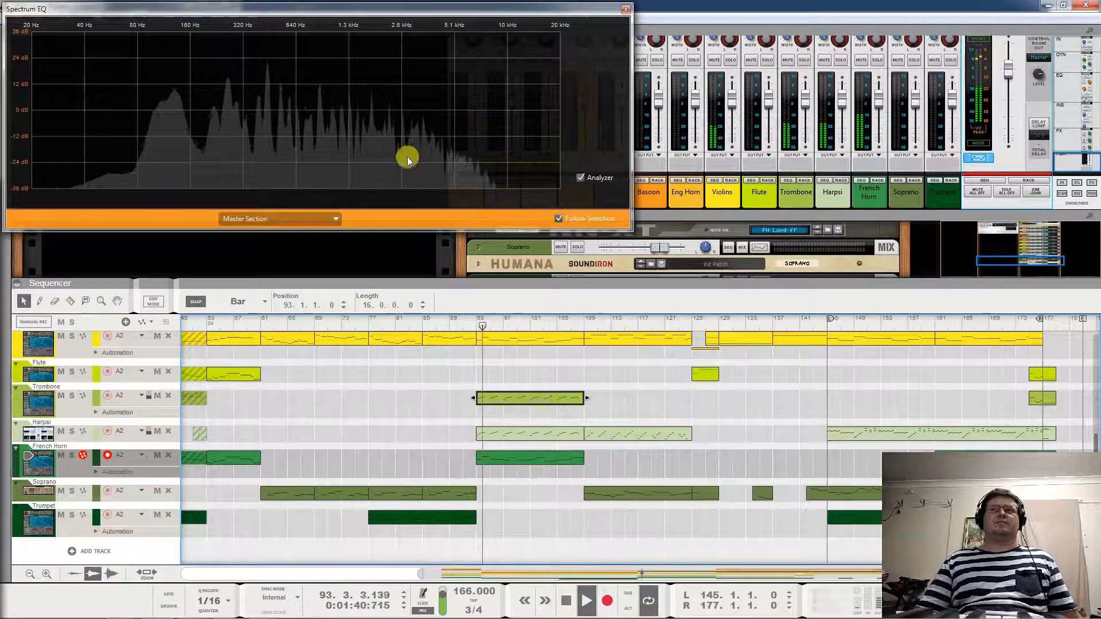
{"action": "left_click", "coordinate": [150, 450]}
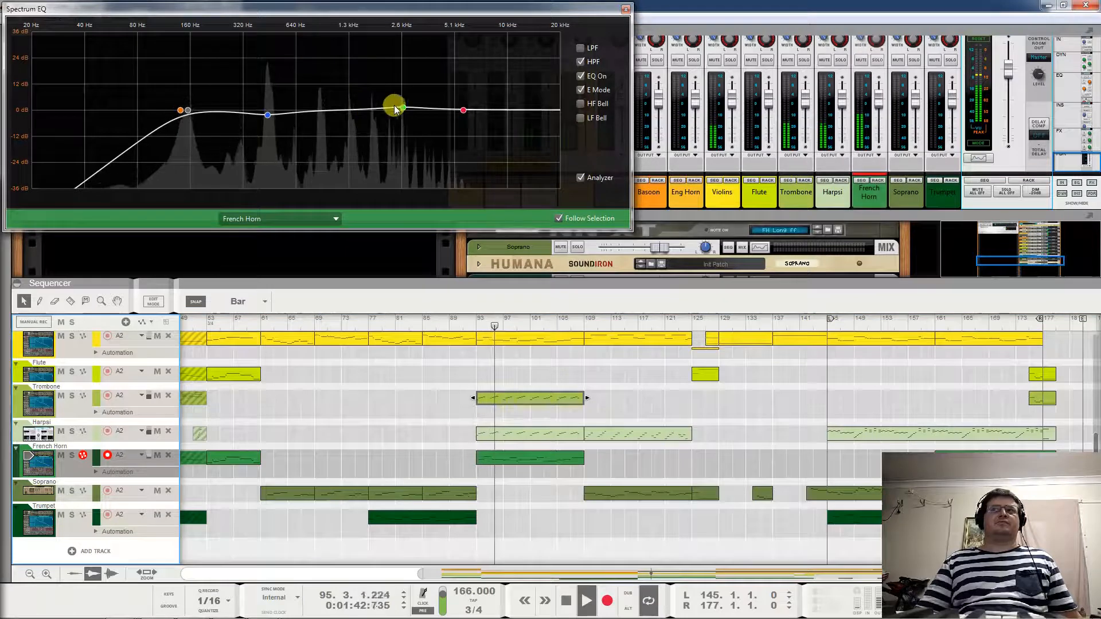
{"action": "mouse_move", "coordinate": [403, 108]}
{"action": "left_mouse_down"}
{"action": "mouse_move", "coordinate": [347, 75]}
{"action": "mouse_move", "coordinate": [418, 108]}
{"action": "mouse_move", "coordinate": [403, 110]}
{"action": "left_mouse_up"}
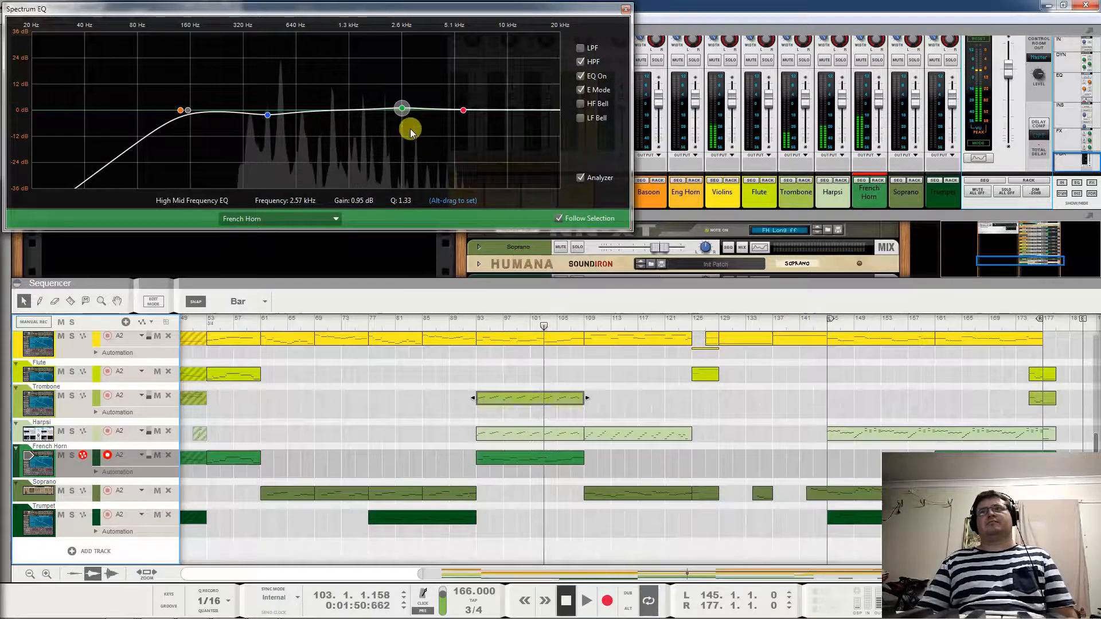
Try exaggerated French Horn EQ settings, cutting low mids 20.32 dB at 492.1 Hz, then boosting lows 20 dB at 168.9 Hz, and revert each gain
{"action": "left_click", "coordinate": [268, 115]}
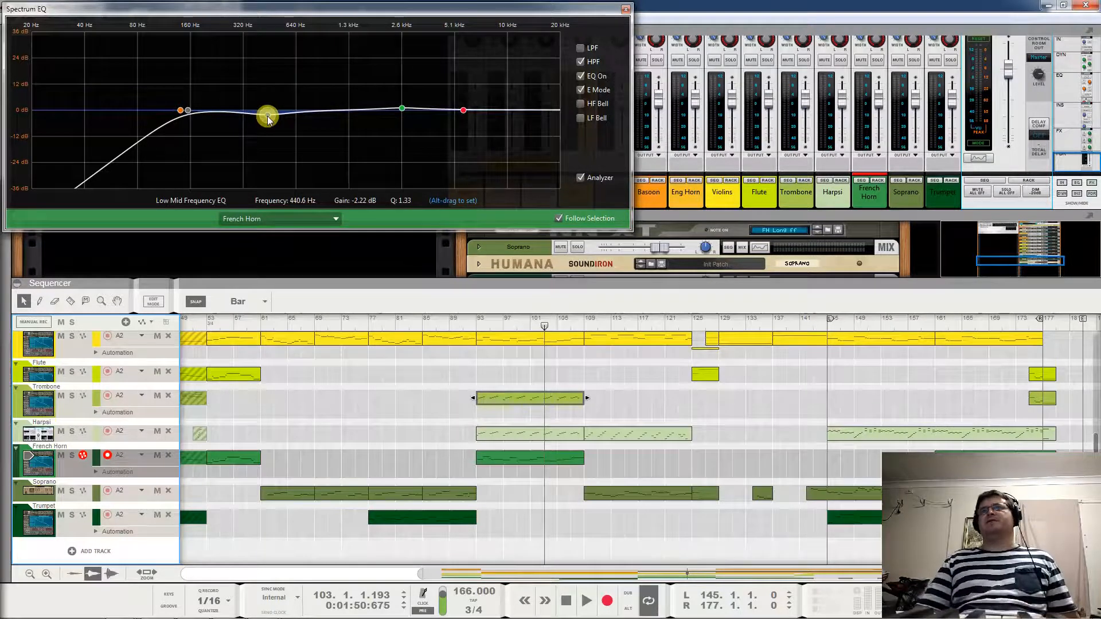
{"action": "left_click_drag", "start_coordinate": [268, 118], "coordinate": [275, 154]}
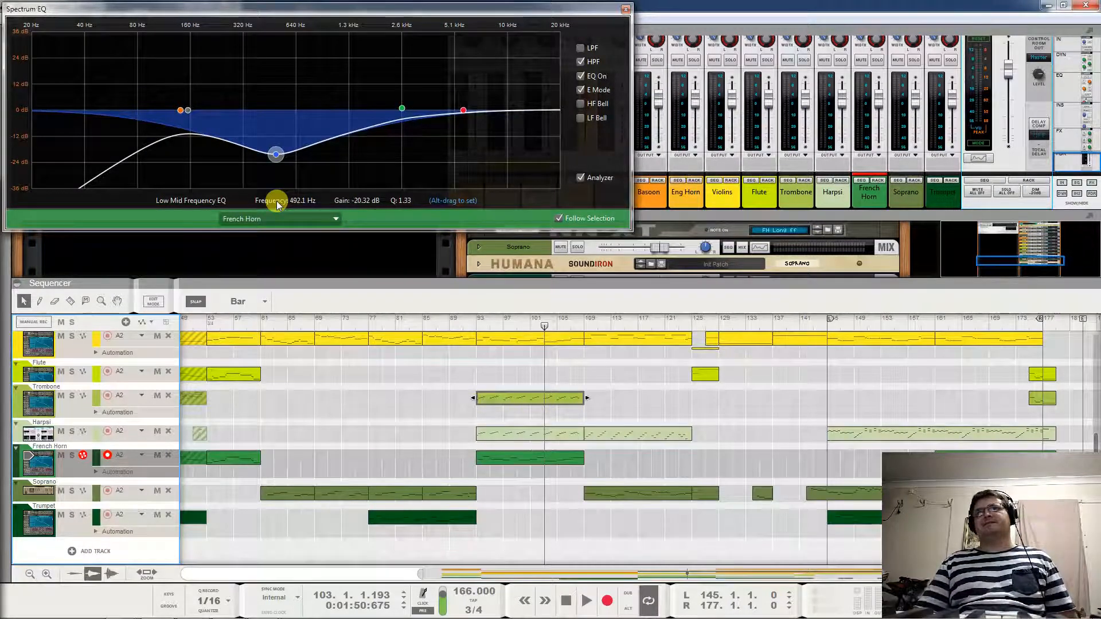
{"action": "key", "text": "ctrl+z"}
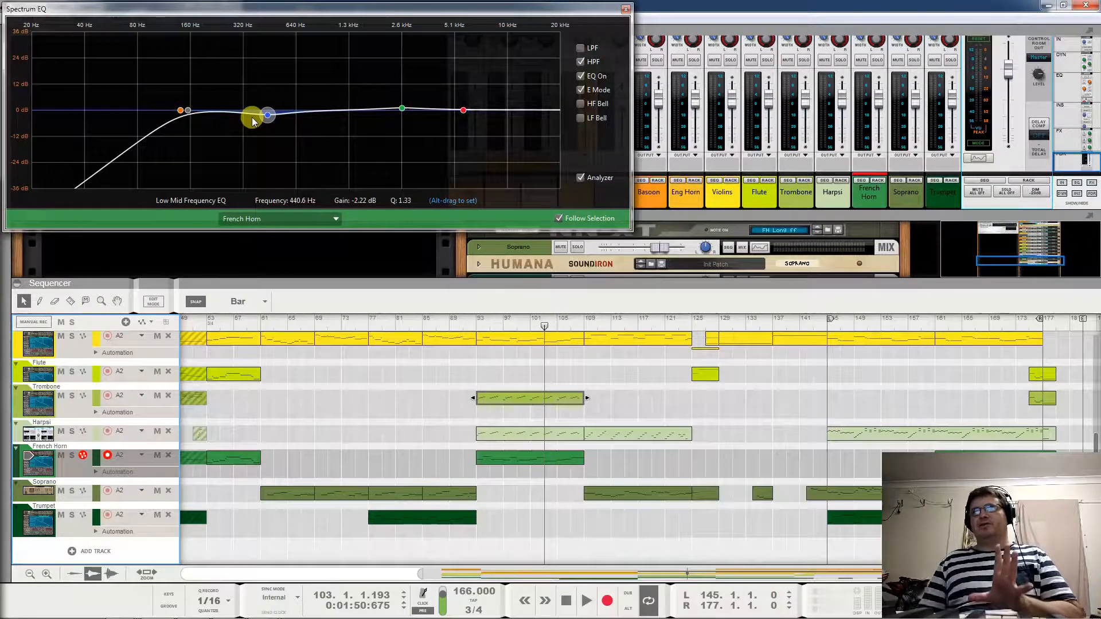
{"action": "left_click_drag", "start_coordinate": [184, 109], "coordinate": [196, 13]}
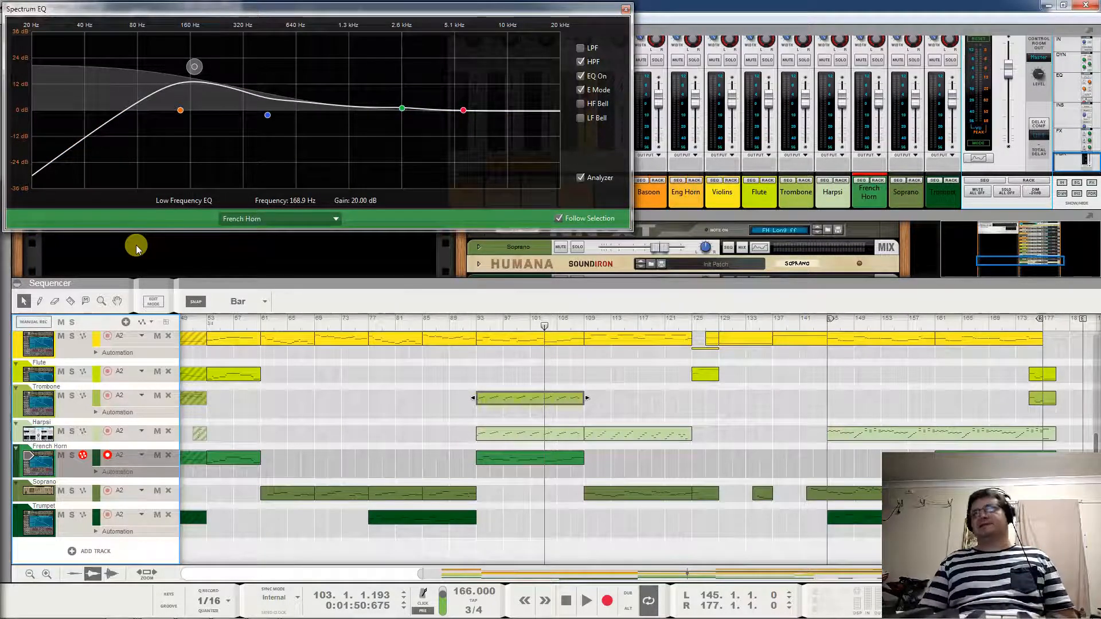
{"action": "left_click", "coordinate": [195, 67], "text": "ctrl"}
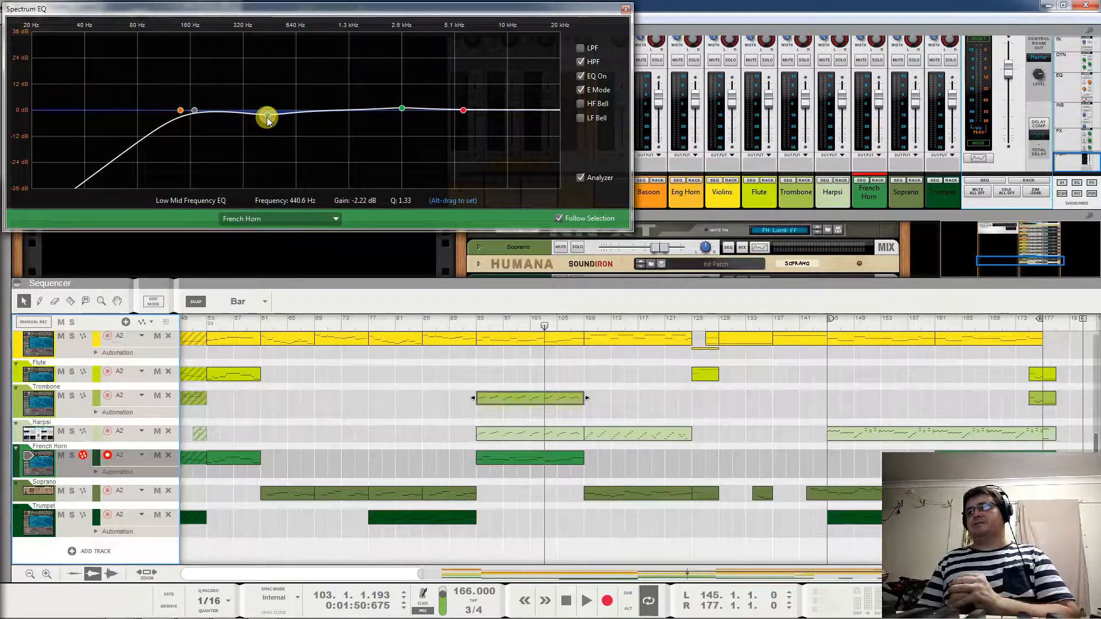
Close the Spectrum EQ, inspect the Soprano channel's input gain in the mixer, and return to the faders
{"action": "left_click", "coordinate": [626, 9]}
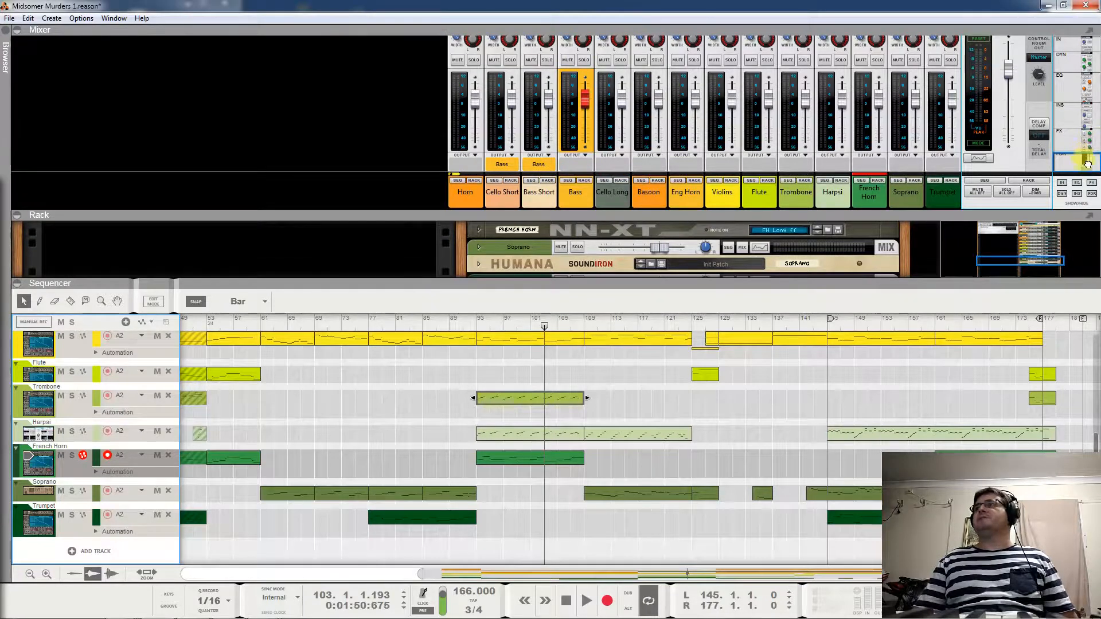
{"action": "left_click_drag", "start_coordinate": [1087, 155], "coordinate": [1085, 29]}
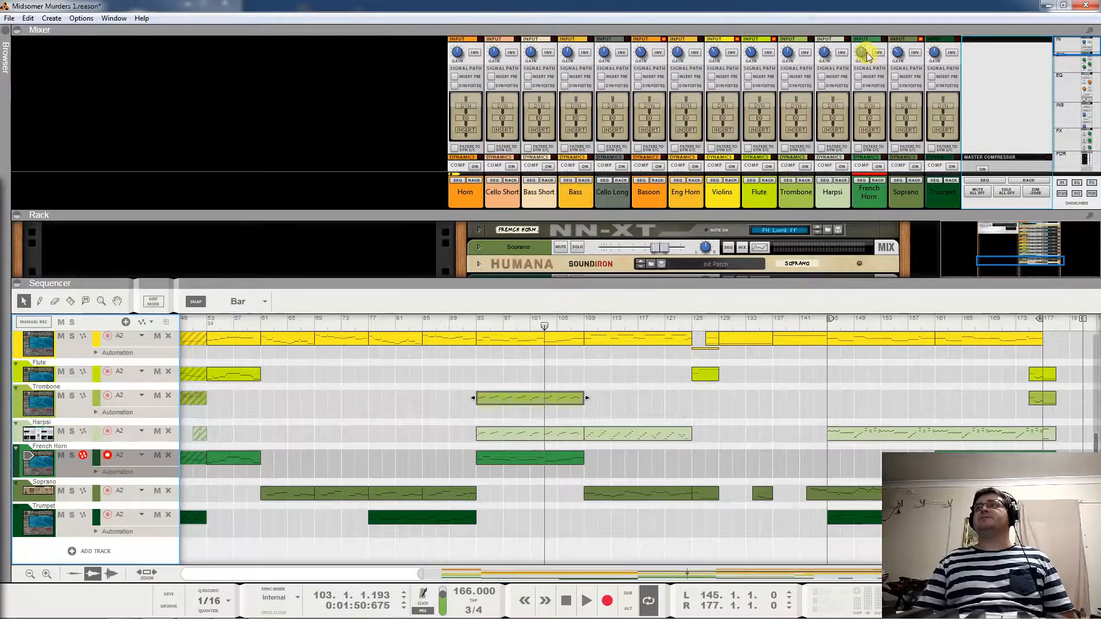
{"action": "left_click", "coordinate": [898, 56]}
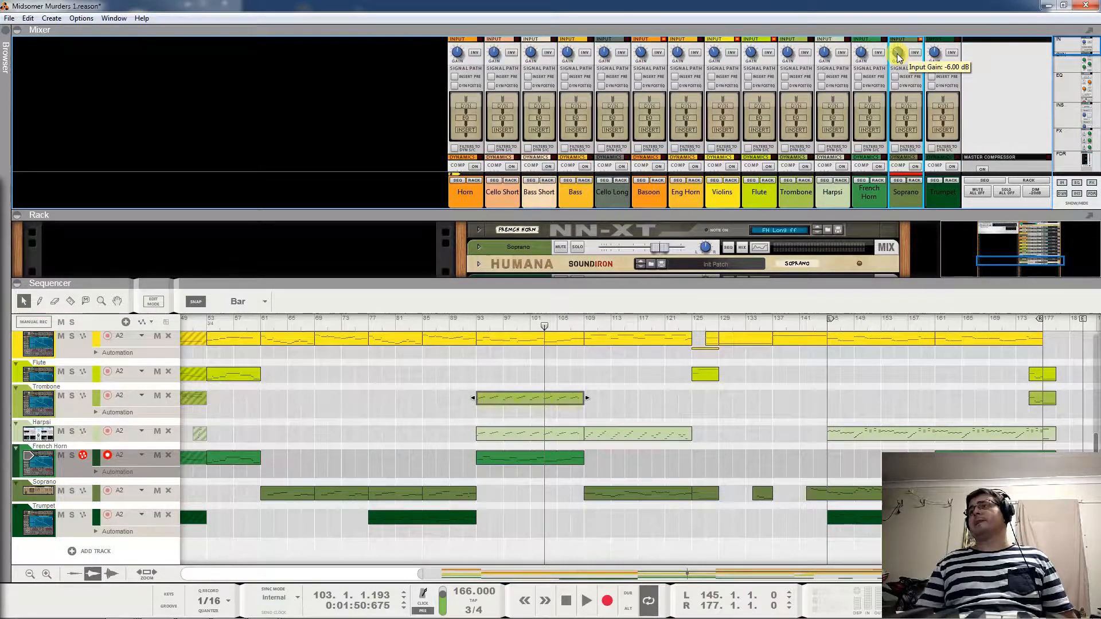
{"action": "left_click_drag", "start_coordinate": [1071, 158], "coordinate": [1087, 209]}
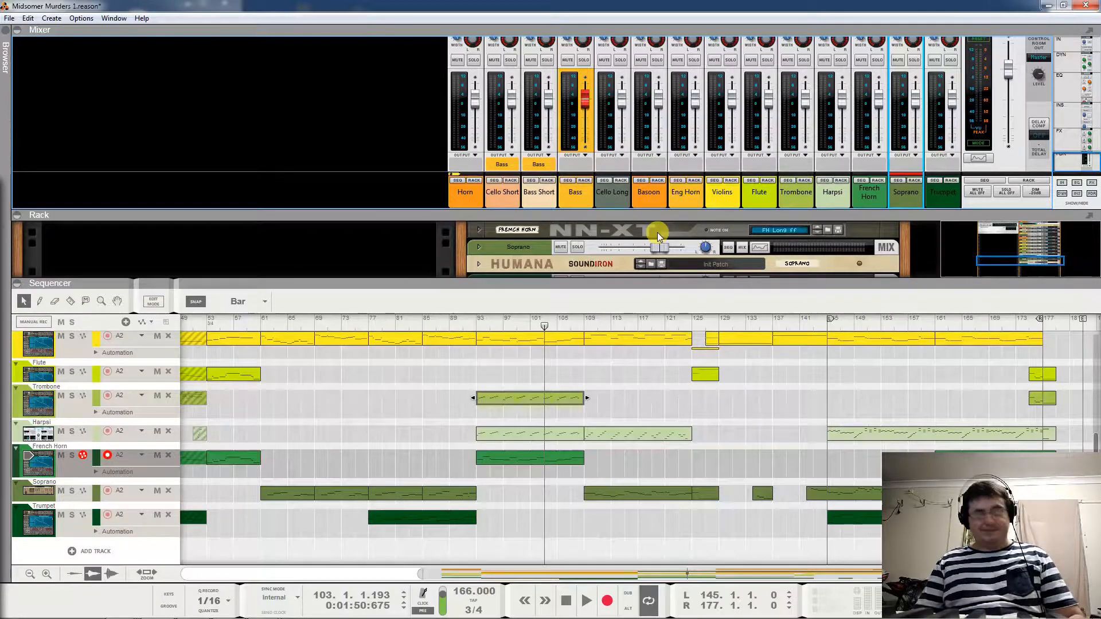
Reopen the Spectrum EQ on the Trumpet, play from about bar 77, and briefly solo the channel
{"action": "key", "text": "F2"}
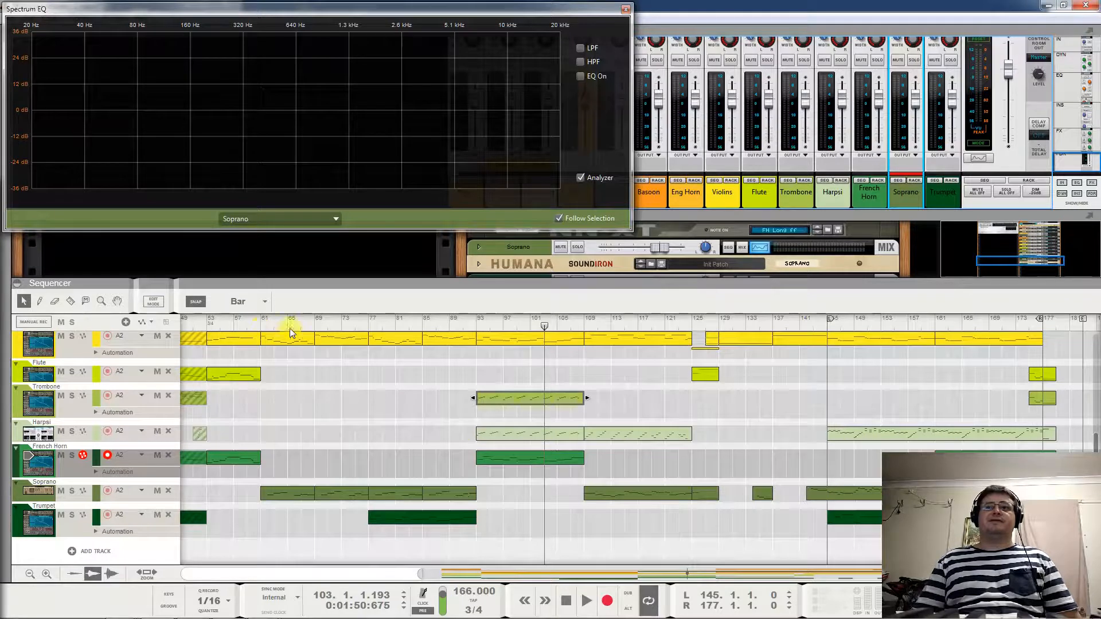
{"action": "left_click", "coordinate": [38, 523]}
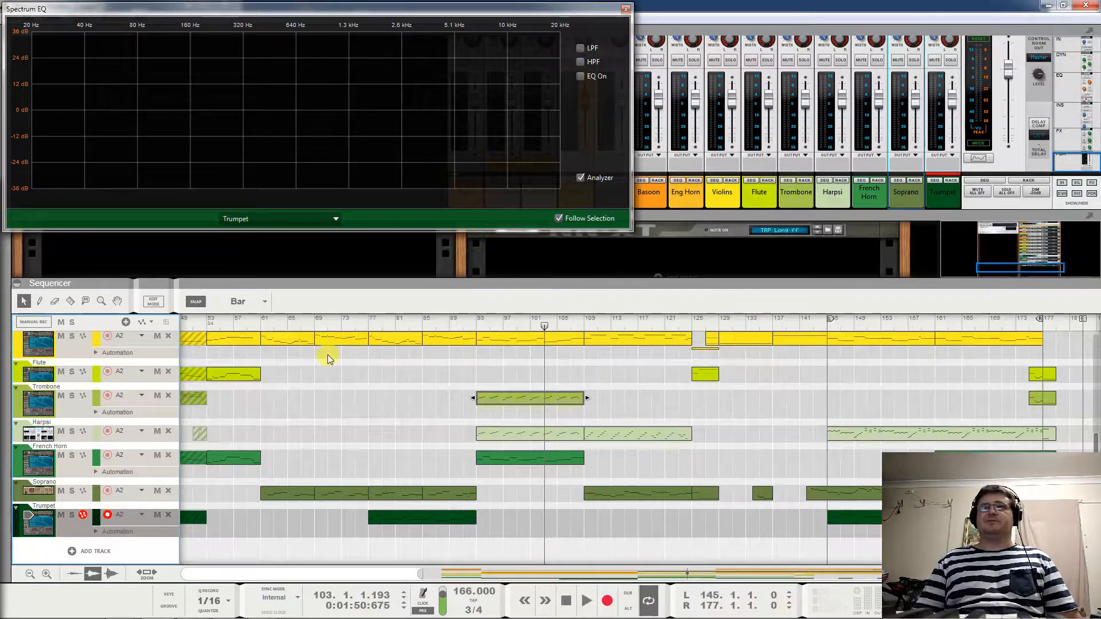
{"action": "left_click", "coordinate": [367, 328]}
{"action": "key", "text": "space"}
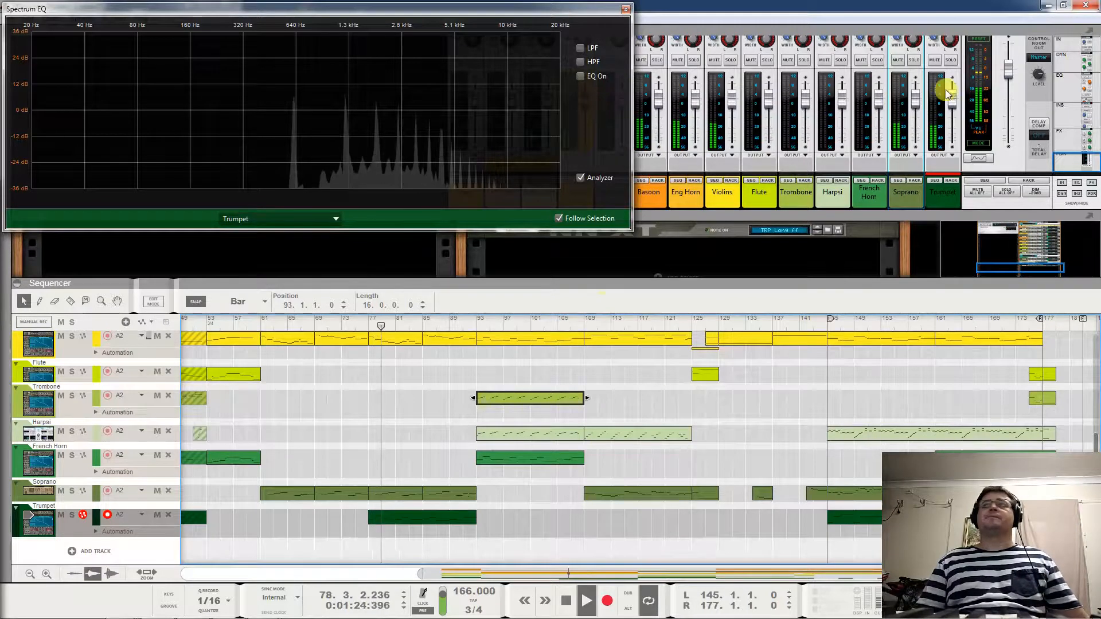
{"action": "left_click", "coordinate": [950, 59]}
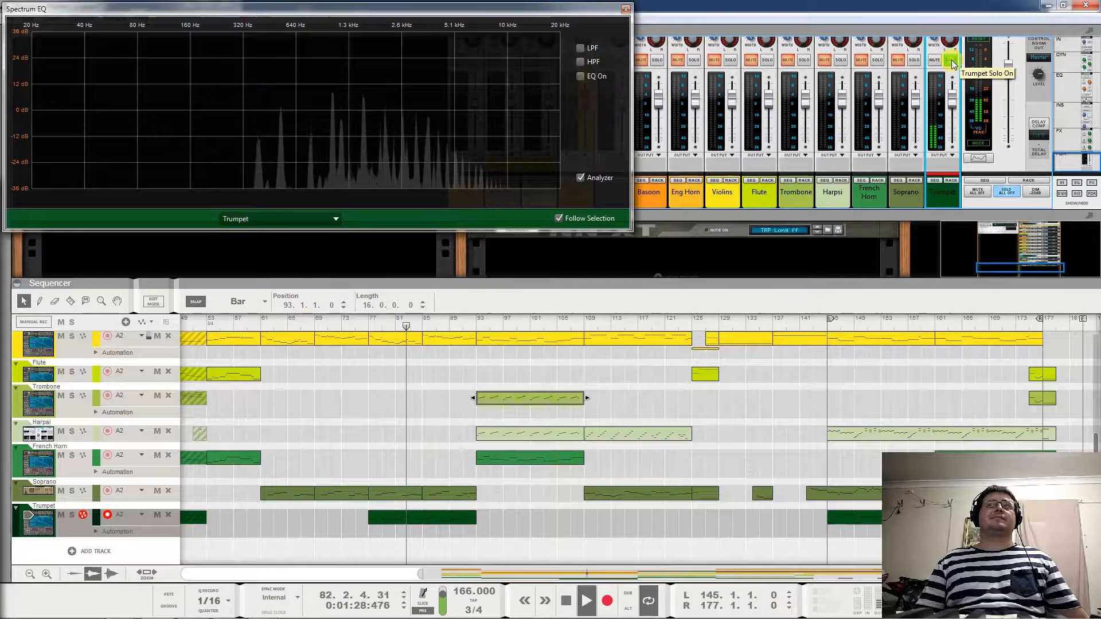
{"action": "left_click", "coordinate": [951, 59]}
Enable the Trumpet's EQ with E Mode, sweep a 20 dB high-mid boost from bar 145, and move the highs to 17.46 kHz
{"action": "left_click", "coordinate": [581, 75]}
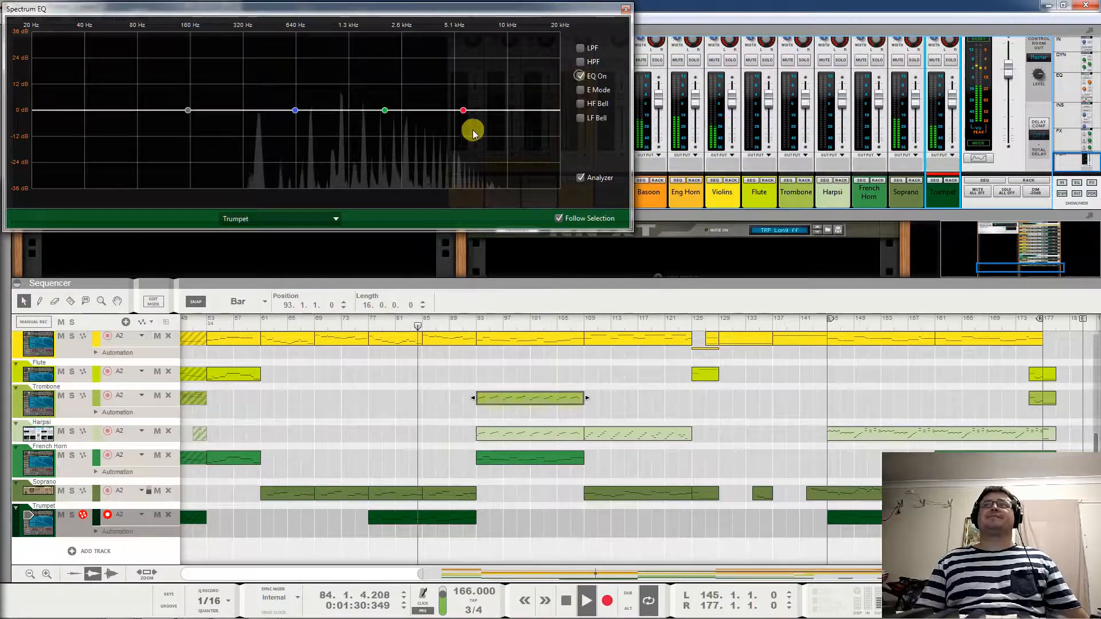
{"action": "left_click", "coordinate": [580, 90]}
{"action": "left_click_drag", "start_coordinate": [385, 109], "coordinate": [497, 44]}
{"action": "left_click", "coordinate": [822, 326]}
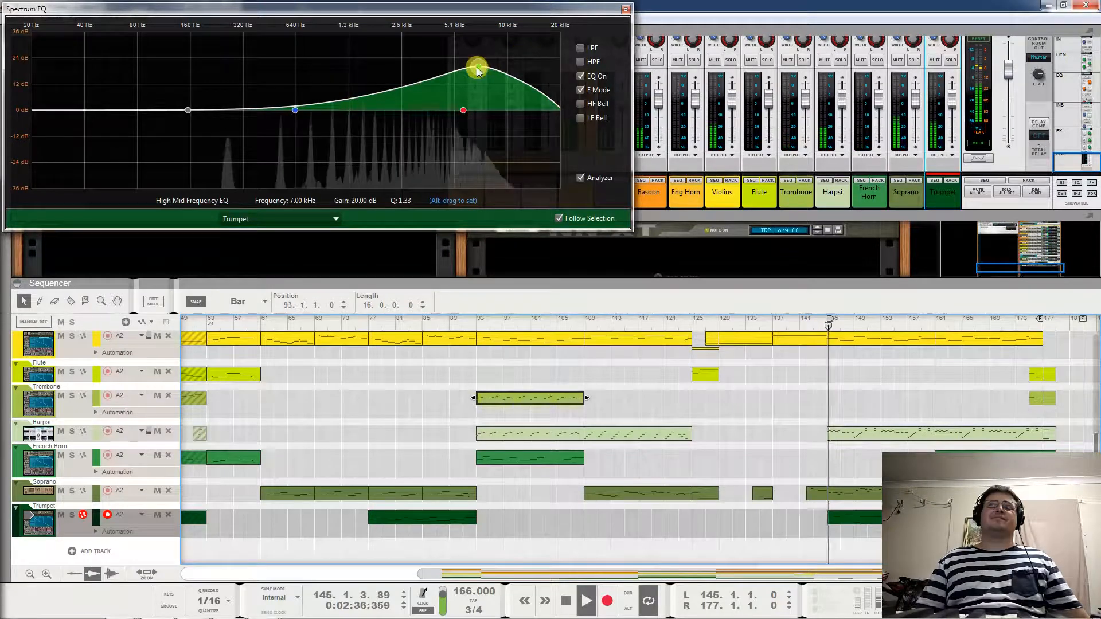
{"action": "left_click_drag", "start_coordinate": [478, 68], "coordinate": [545, 114]}
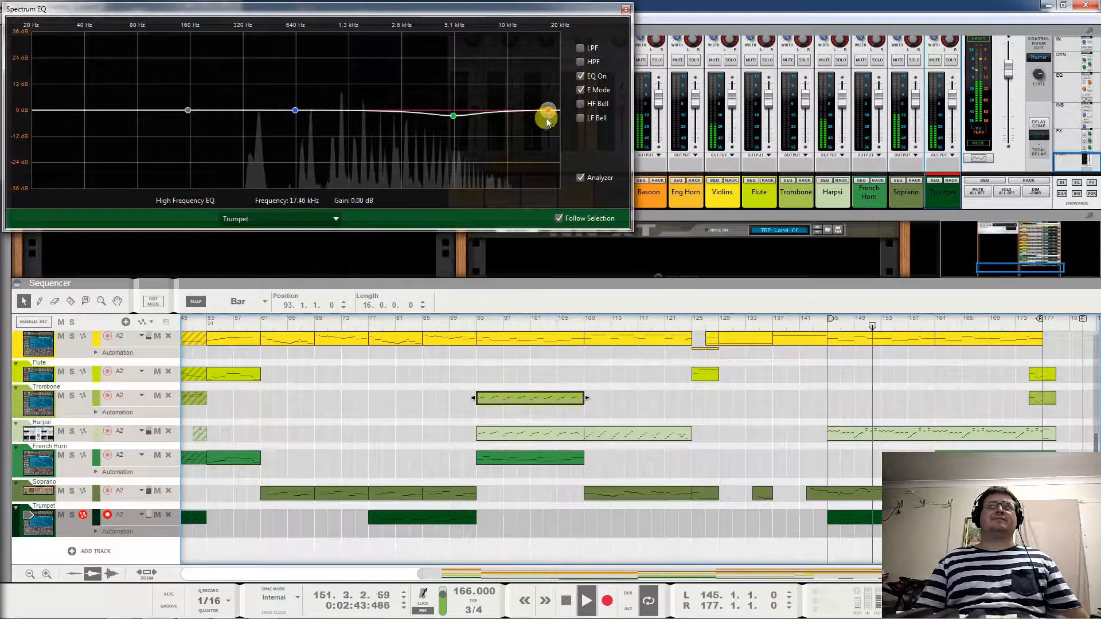
Set the Trumpet's low mids to 1.27 dB at 691.9 Hz and highs to -2.54 dB at 17.09 kHz, flatten high mids, and disable E Mode
{"action": "left_click", "coordinate": [453, 117]}
{"action": "mouse_move", "coordinate": [453, 118]}
{"action": "left_mouse_down"}
{"action": "mouse_move", "coordinate": [425, 108]}
{"action": "mouse_move", "coordinate": [447, 112]}
{"action": "left_mouse_up"}
{"action": "mouse_move", "coordinate": [295, 110]}
{"action": "left_mouse_down"}
{"action": "mouse_move", "coordinate": [283, 74]}
{"action": "mouse_move", "coordinate": [252, 57]}
{"action": "mouse_move", "coordinate": [294, 57]}
{"action": "mouse_move", "coordinate": [304, 106]}
{"action": "left_mouse_up"}
{"action": "left_click", "coordinate": [581, 89]}
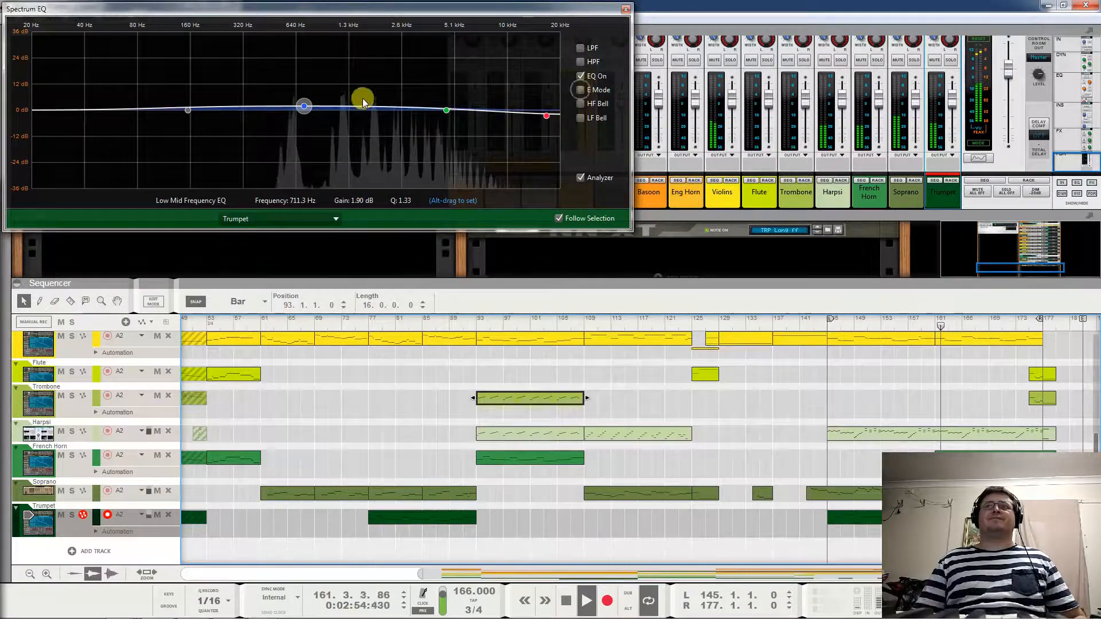
{"action": "mouse_move", "coordinate": [303, 106]}
{"action": "left_mouse_down"}
{"action": "mouse_move", "coordinate": [303, 84]}
{"action": "mouse_move", "coordinate": [304, 110]}
{"action": "left_mouse_up"}
{"action": "left_click", "coordinate": [547, 115]}
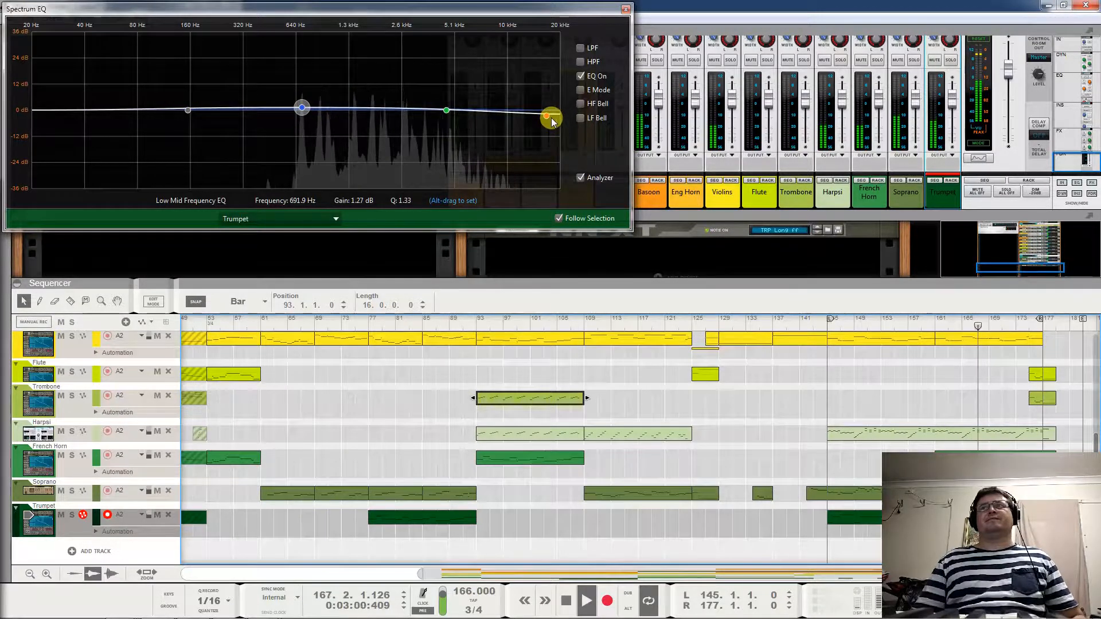
{"action": "key", "text": "space"}
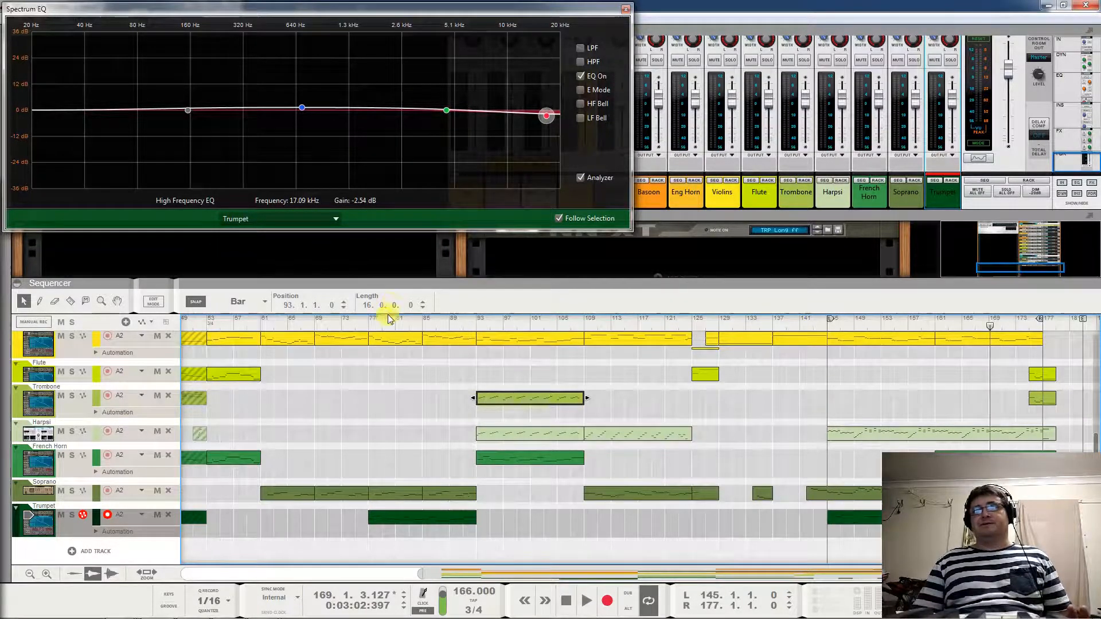
Play from bar 76, compare the Trumpet with its EQ bypassed and enabled, and check its high-mid and low-mid bands
{"action": "left_click", "coordinate": [368, 327]}
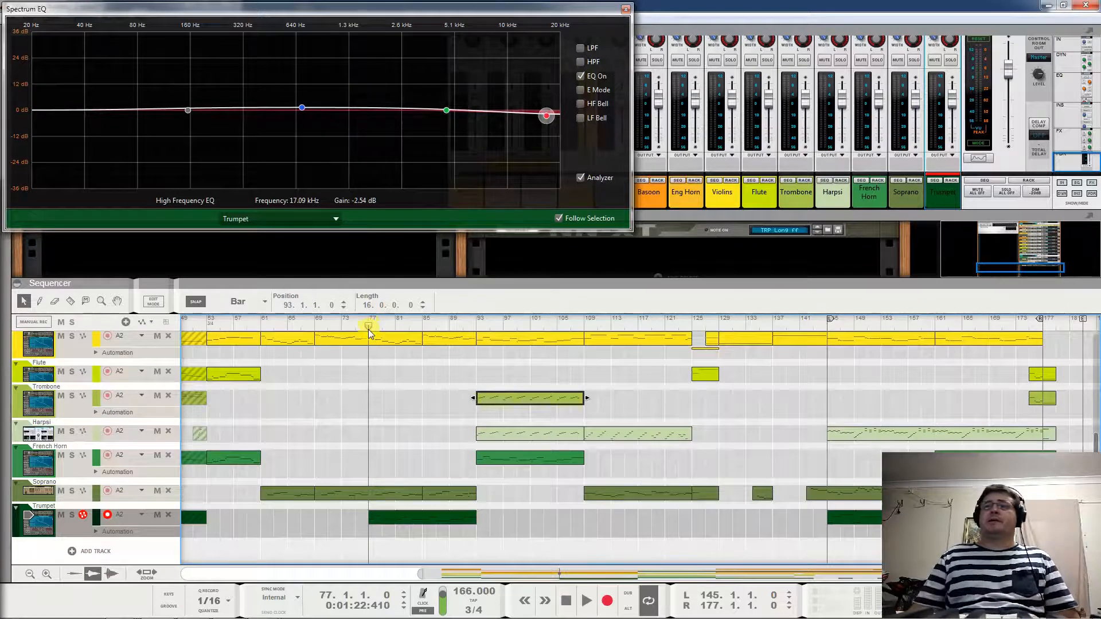
{"action": "left_click_drag", "start_coordinate": [369, 325], "coordinate": [364, 325]}
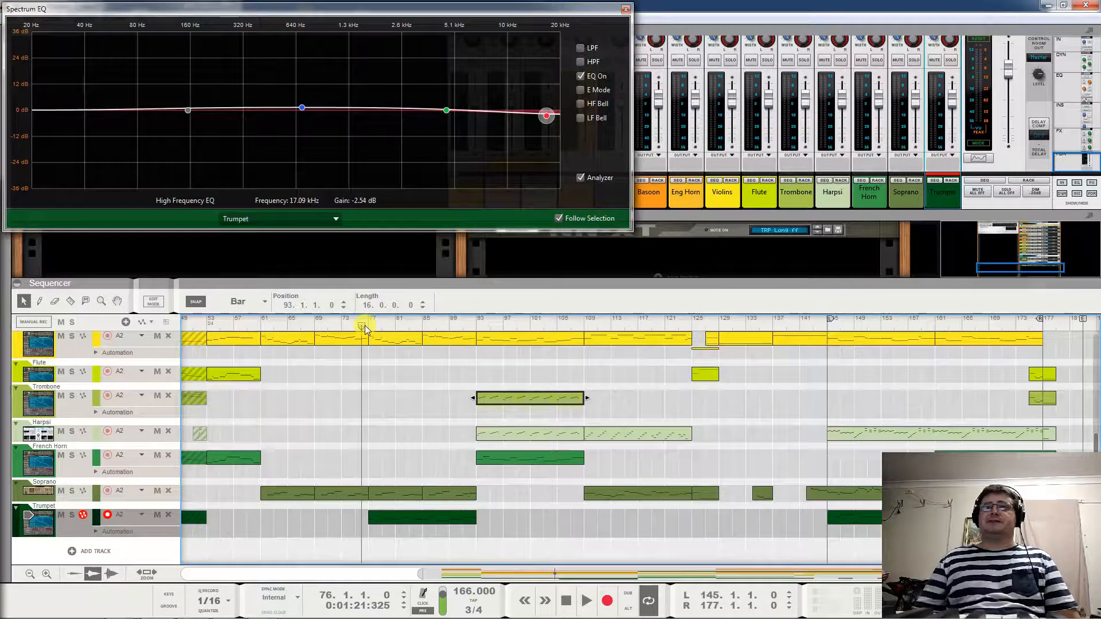
{"action": "key", "text": "space"}
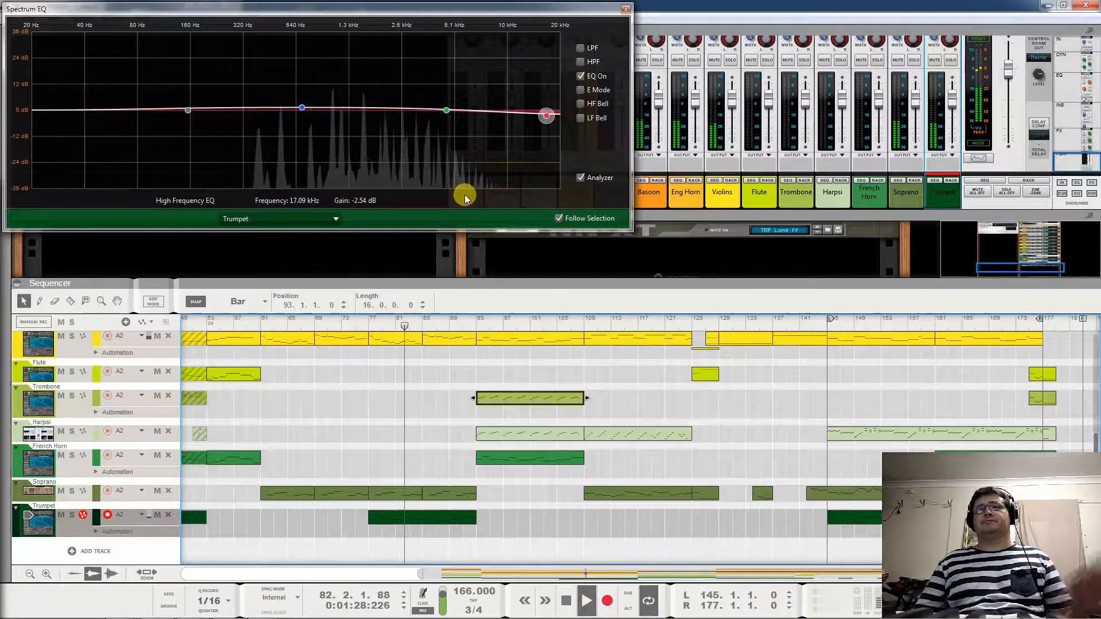
{"action": "left_click", "coordinate": [580, 76]}
{"action": "left_click", "coordinate": [580, 76]}
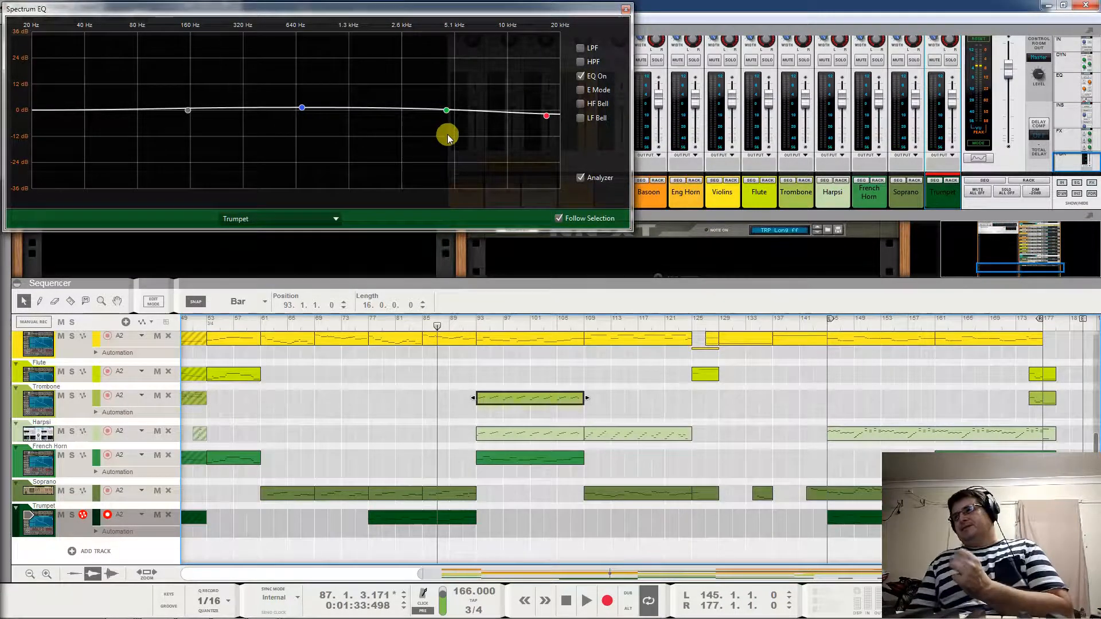
{"action": "mouse_move", "coordinate": [448, 112]}
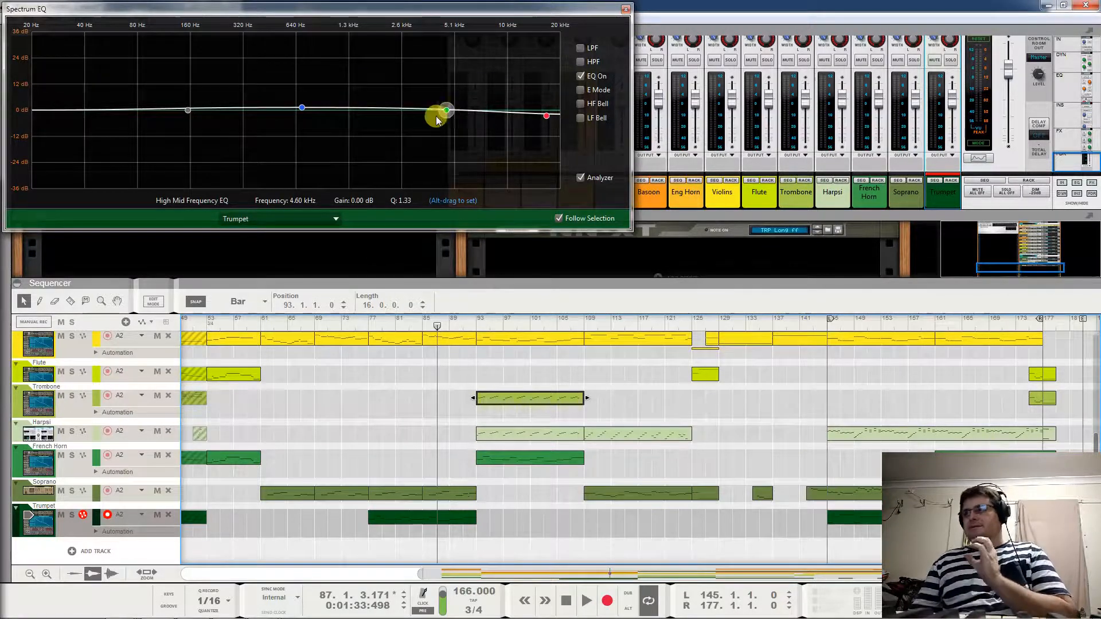
{"action": "mouse_move", "coordinate": [305, 112]}
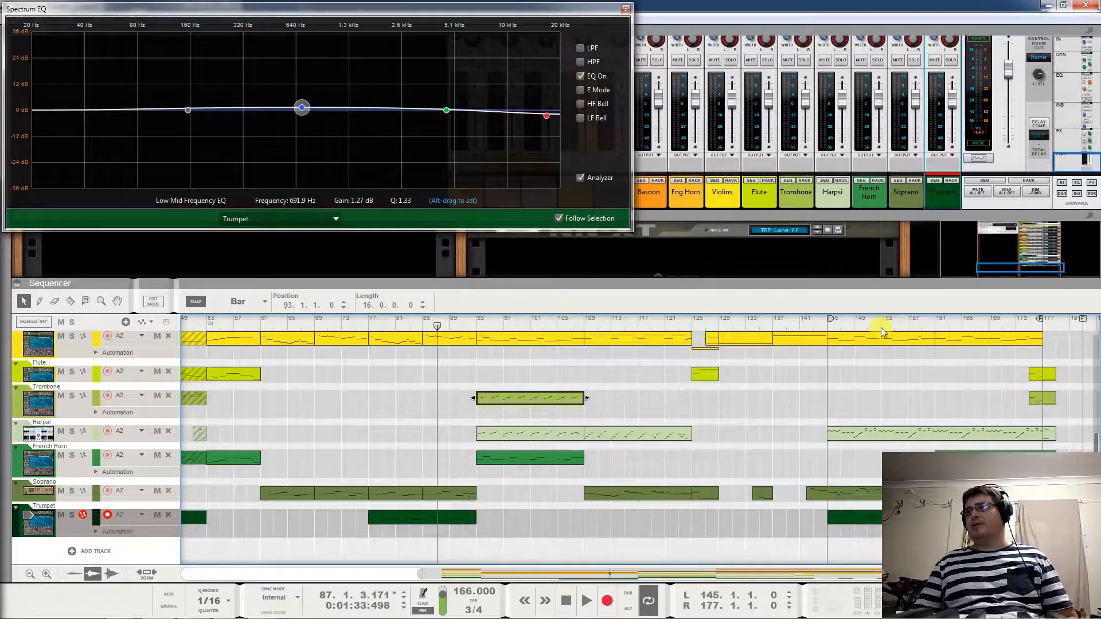
Play from about bar 145 and briefly mute the Trumpet channel to hear what it adds to the mix
{"action": "left_click", "coordinate": [824, 325]}
{"action": "key", "text": "space"}
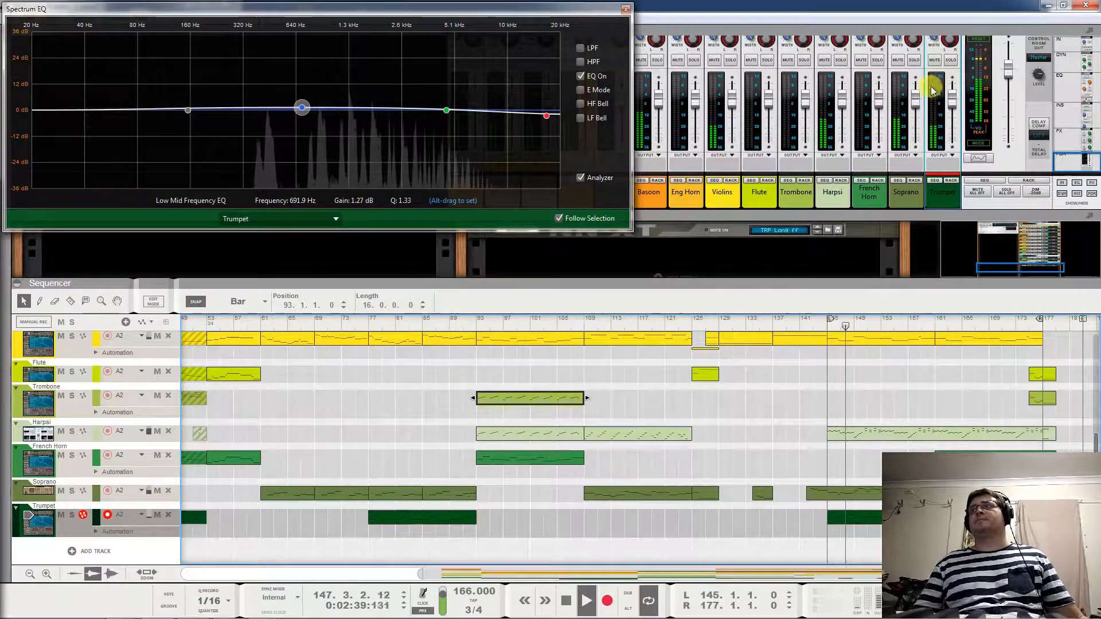
{"action": "left_click", "coordinate": [934, 62]}
{"action": "left_click", "coordinate": [935, 61]}
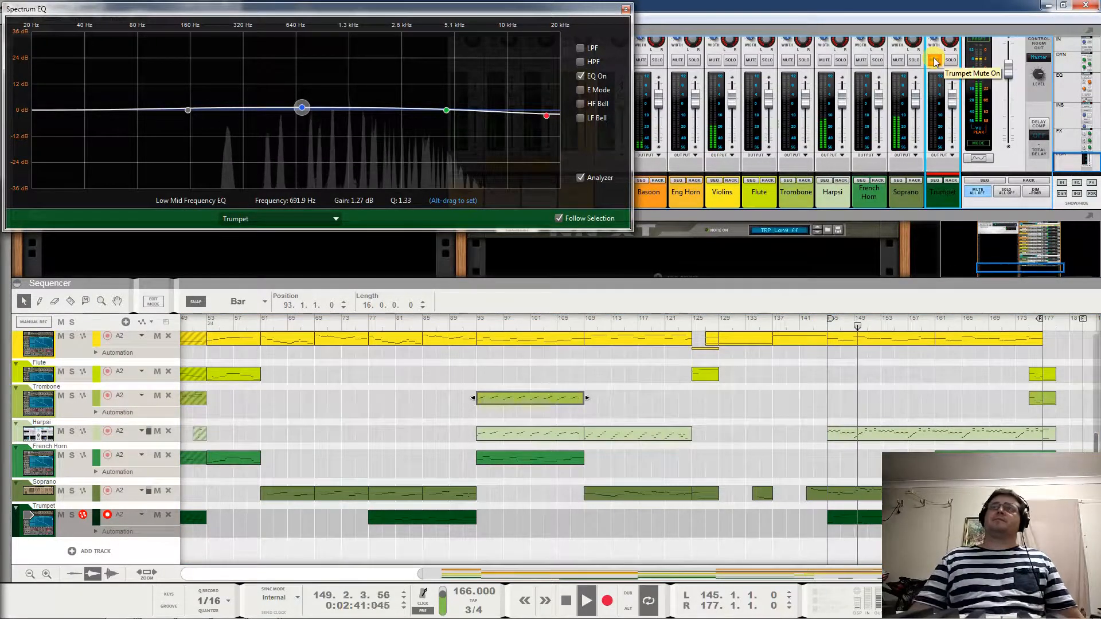
{"action": "left_click", "coordinate": [935, 61]}
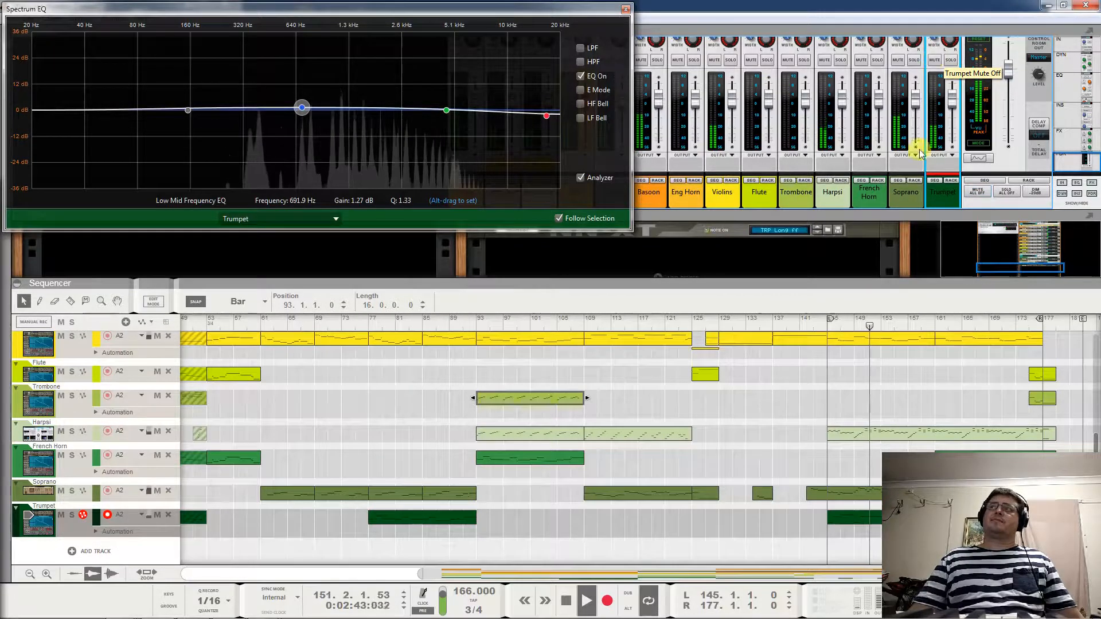
Enable the Soprano's EQ during playback from about bar 61 and move its high band to 19.97 kHz
{"action": "left_click", "coordinate": [46, 496]}
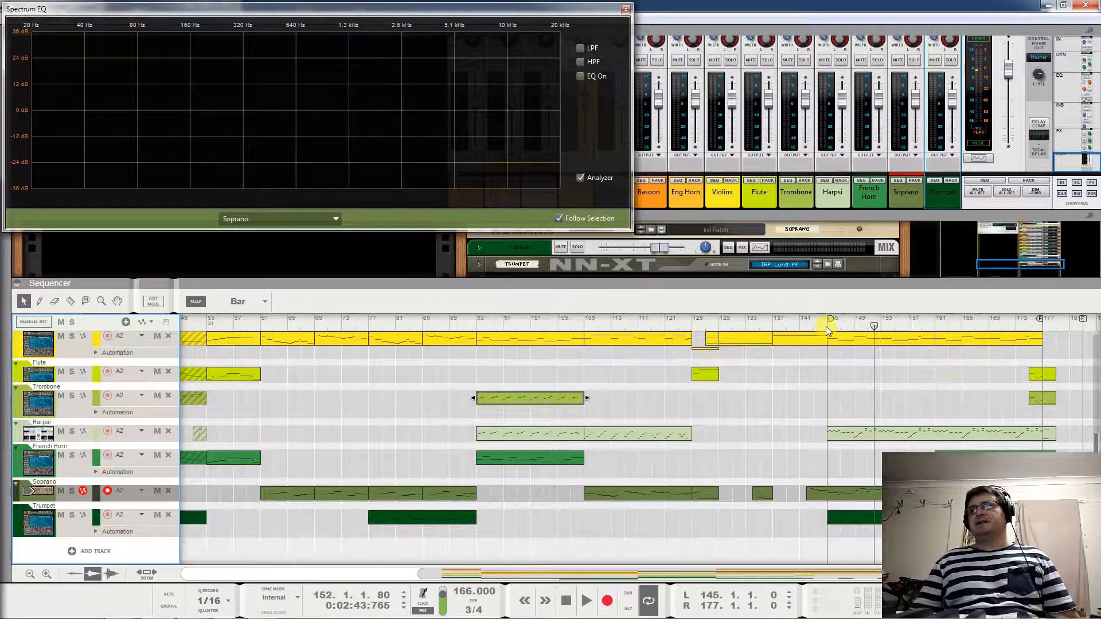
{"action": "left_click_drag", "start_coordinate": [826, 325], "coordinate": [266, 358]}
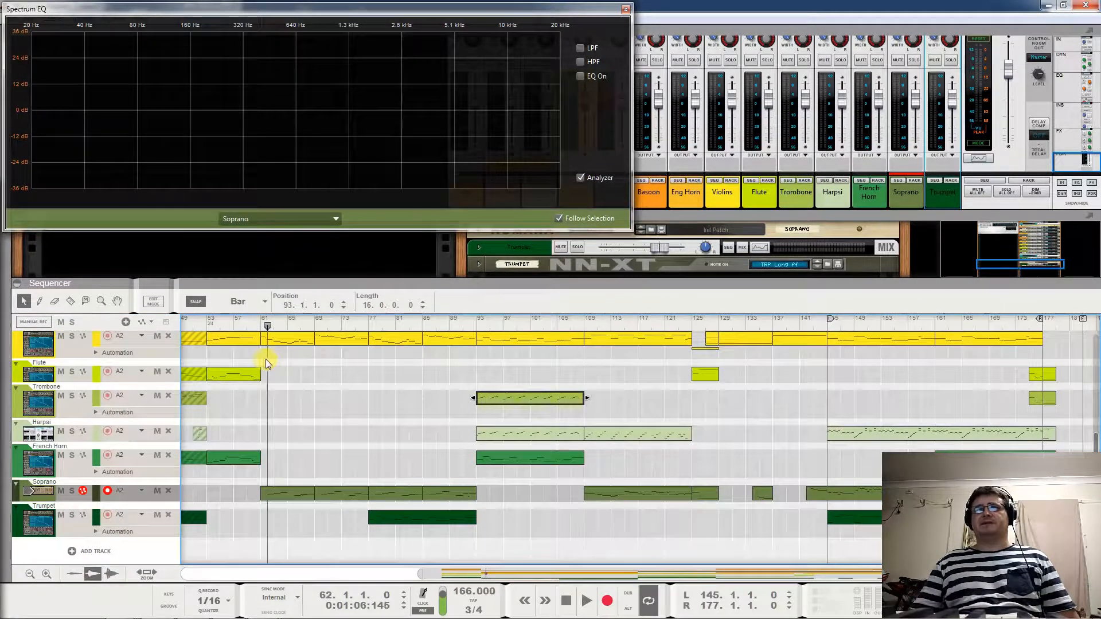
{"action": "key", "text": "space"}
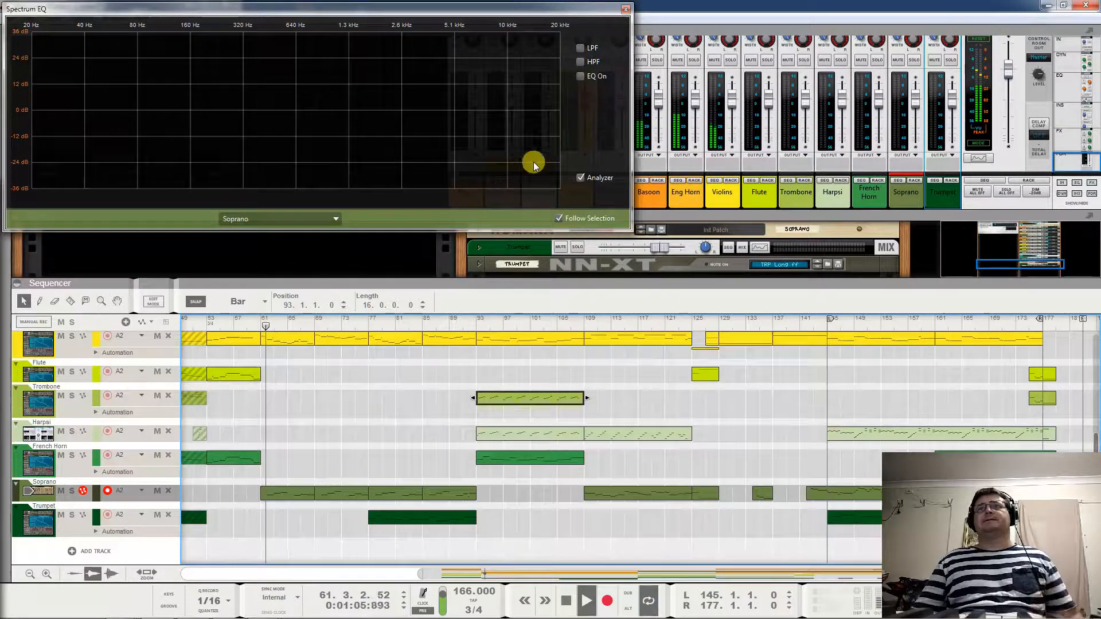
{"action": "left_click", "coordinate": [579, 77]}
{"action": "left_click_drag", "start_coordinate": [475, 108], "coordinate": [532, 110]}
{"action": "left_click_drag", "start_coordinate": [552, 118], "coordinate": [558, 114]}
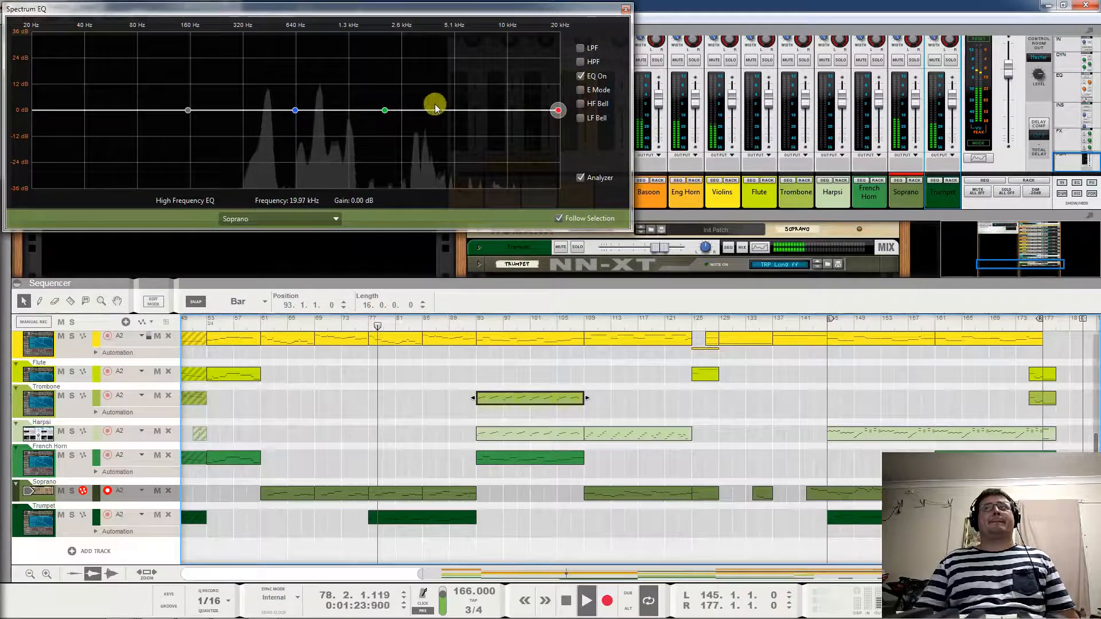
Give the Soprano a slight high-mid boost with E Mode, set highs to 2.22 dB at 20.68 kHz, and compare with the EQ bypassed
{"action": "left_click_drag", "start_coordinate": [387, 108], "coordinate": [315, 108]}
{"action": "left_click", "coordinate": [580, 90]}
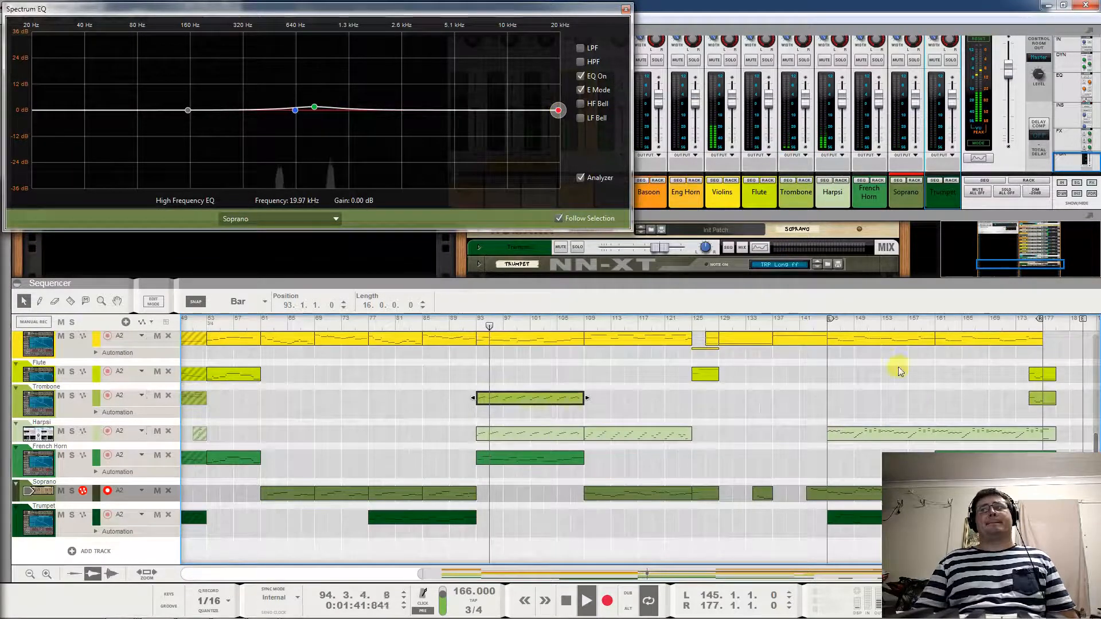
{"action": "left_click", "coordinate": [824, 319]}
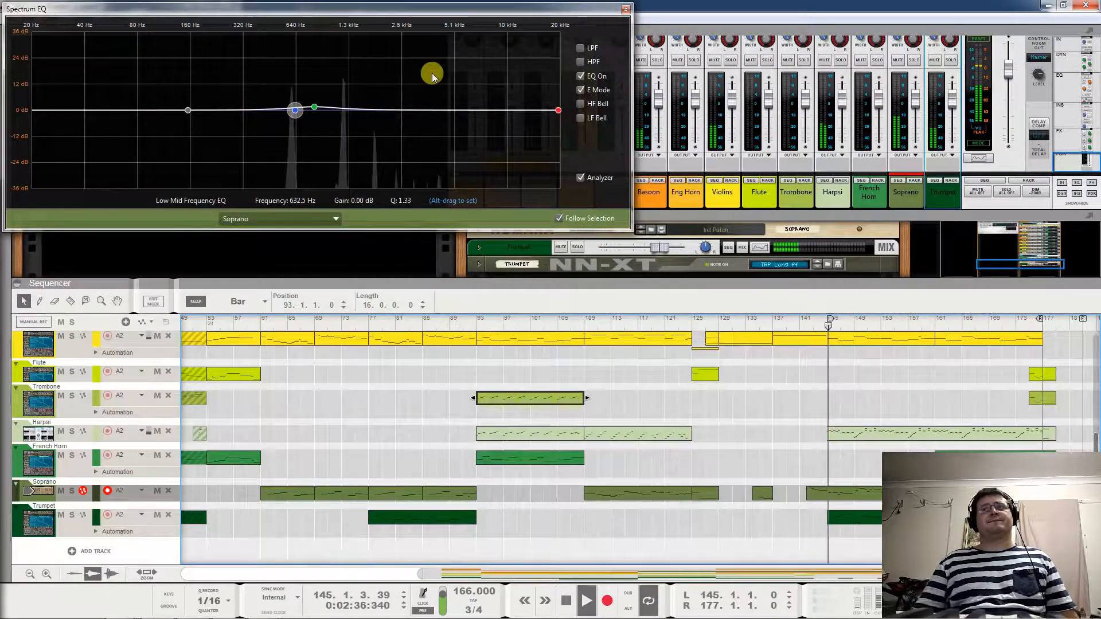
{"action": "left_click_drag", "start_coordinate": [560, 113], "coordinate": [562, 111]}
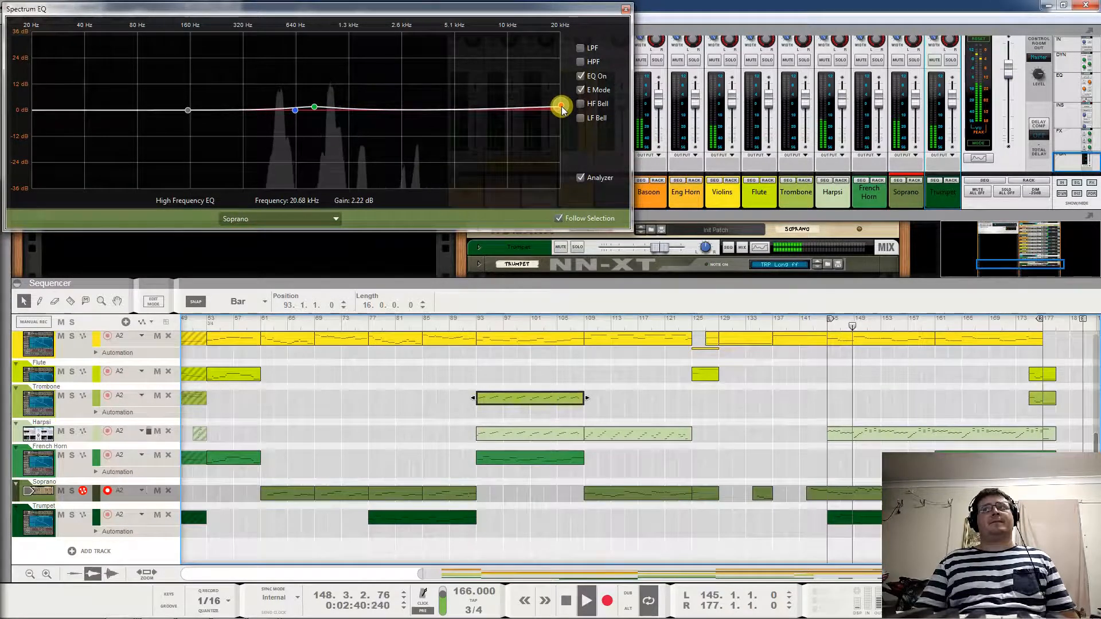
{"action": "left_click", "coordinate": [581, 79]}
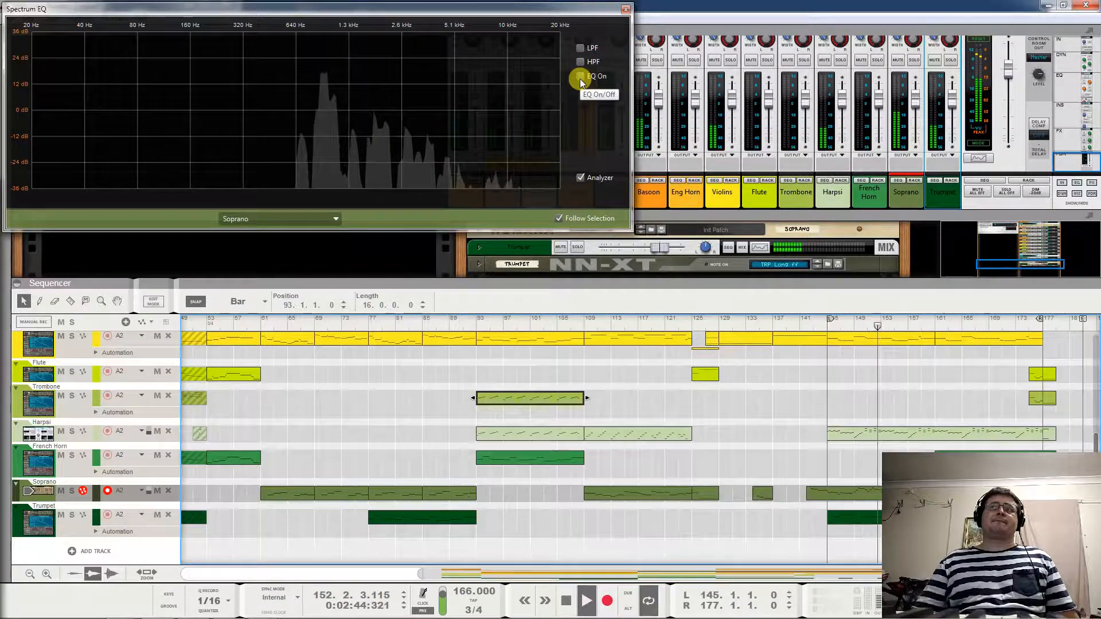
{"action": "left_click", "coordinate": [580, 78]}
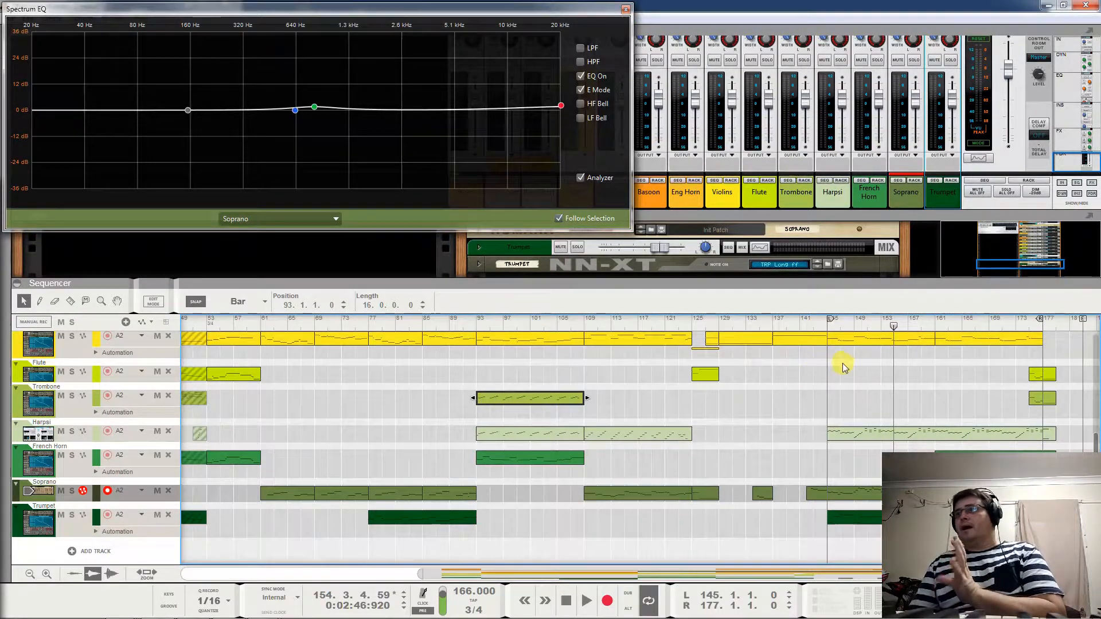
Examine and compare the EQ curves of the Horn, Soprano and Harpsi tracks
{"action": "scroll", "coordinate": [715, 391], "scroll_direction": "up", "scroll_amount": 3}
{"action": "scroll", "coordinate": [717, 390], "scroll_direction": "up", "scroll_amount": 2}
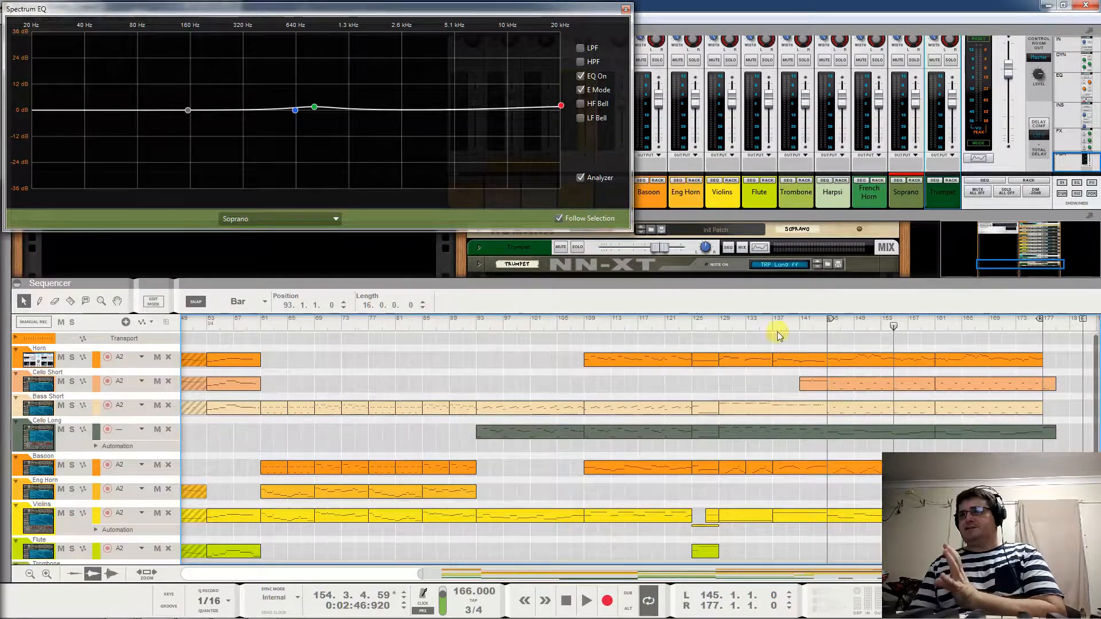
{"action": "left_click", "coordinate": [38, 364]}
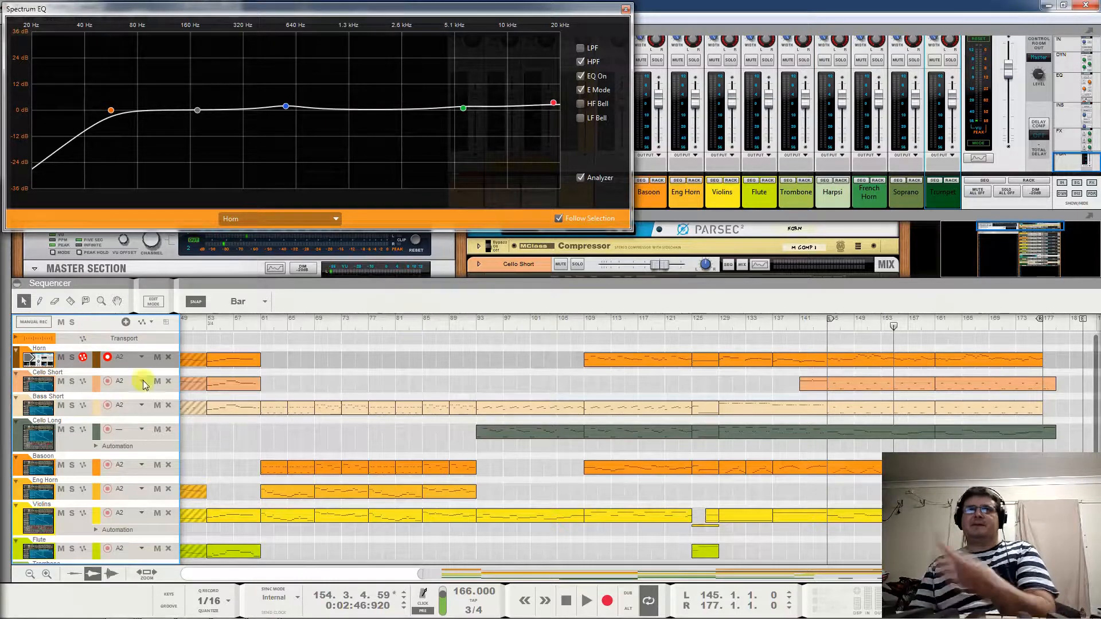
{"action": "scroll", "coordinate": [234, 381], "scroll_direction": "down", "scroll_amount": 5}
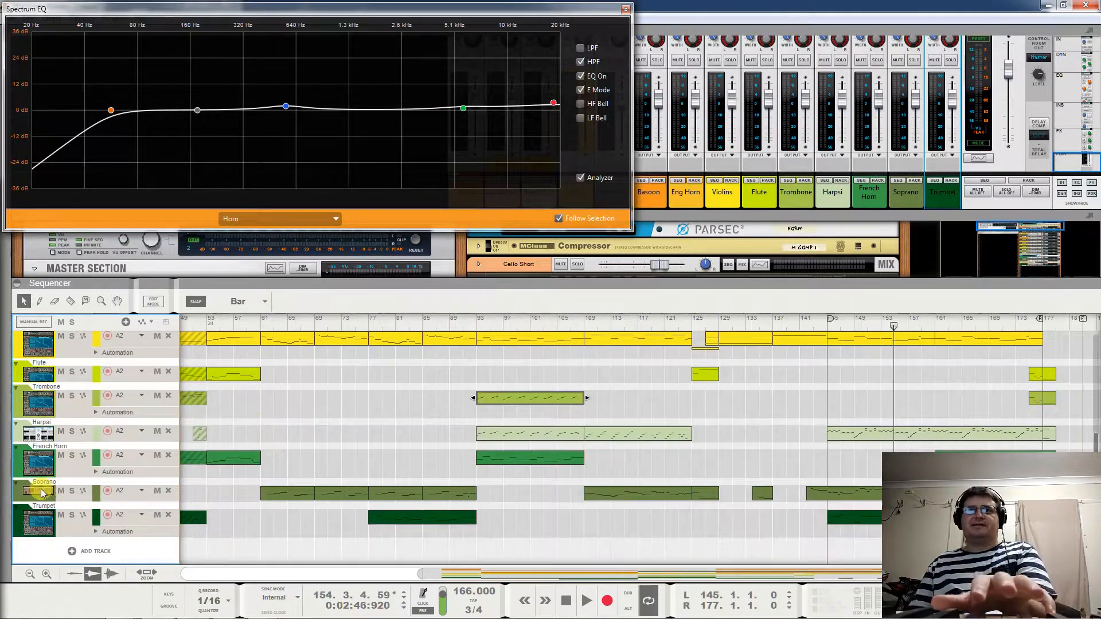
{"action": "left_click", "coordinate": [42, 493]}
{"action": "left_click", "coordinate": [43, 434]}
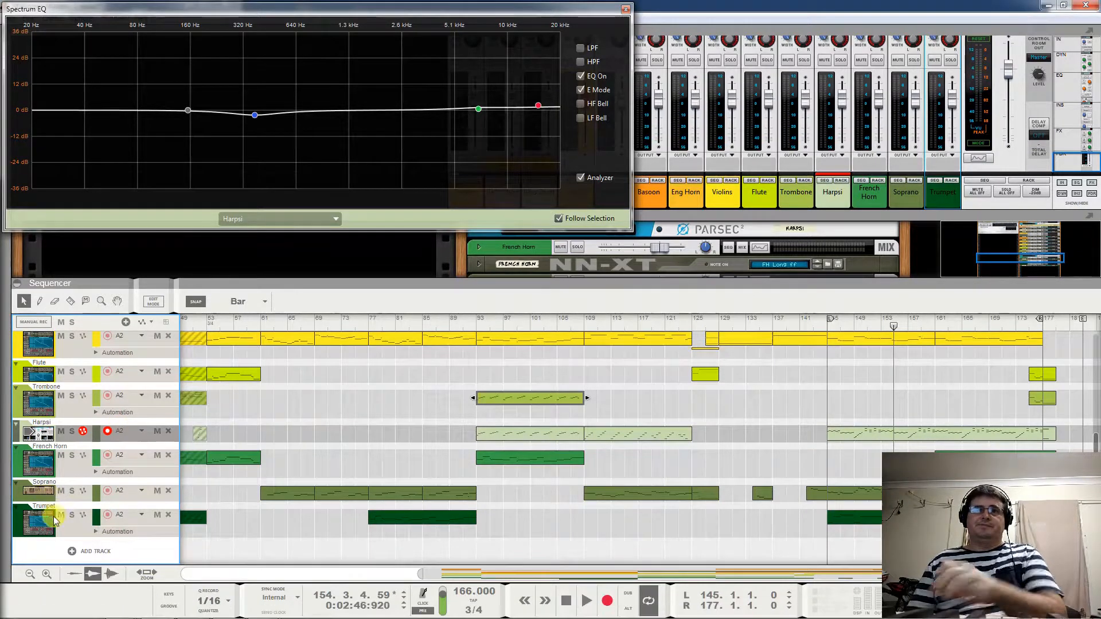
{"action": "left_click", "coordinate": [42, 489]}
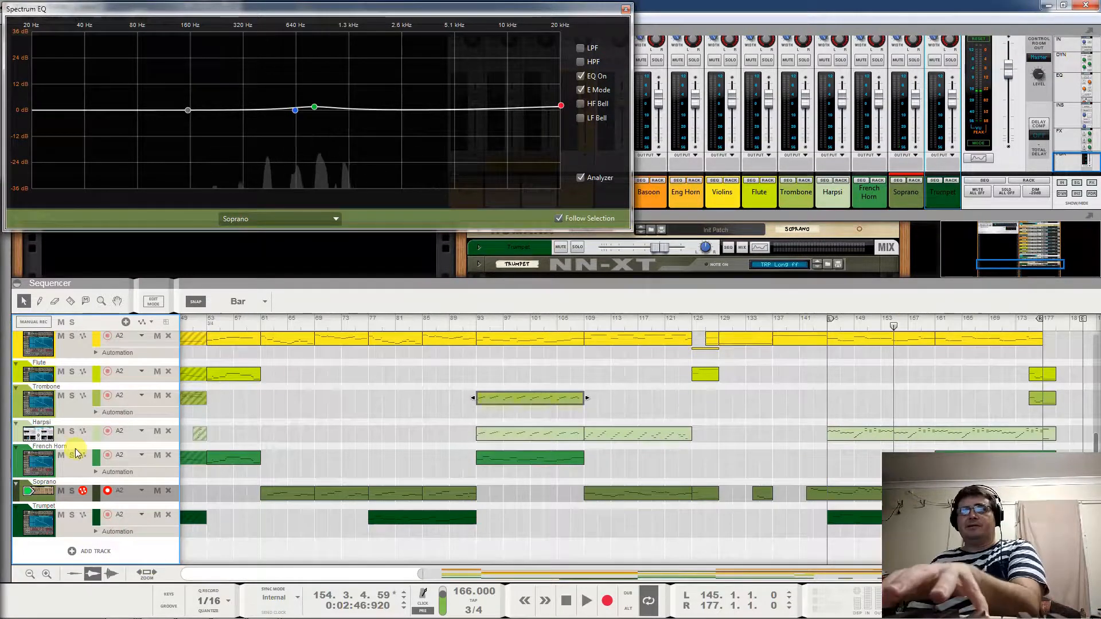
{"action": "left_click", "coordinate": [48, 433]}
{"action": "scroll", "coordinate": [48, 433], "scroll_direction": "up", "scroll_amount": 3}
{"action": "scroll", "coordinate": [47, 433], "scroll_direction": "up", "scroll_amount": 2}
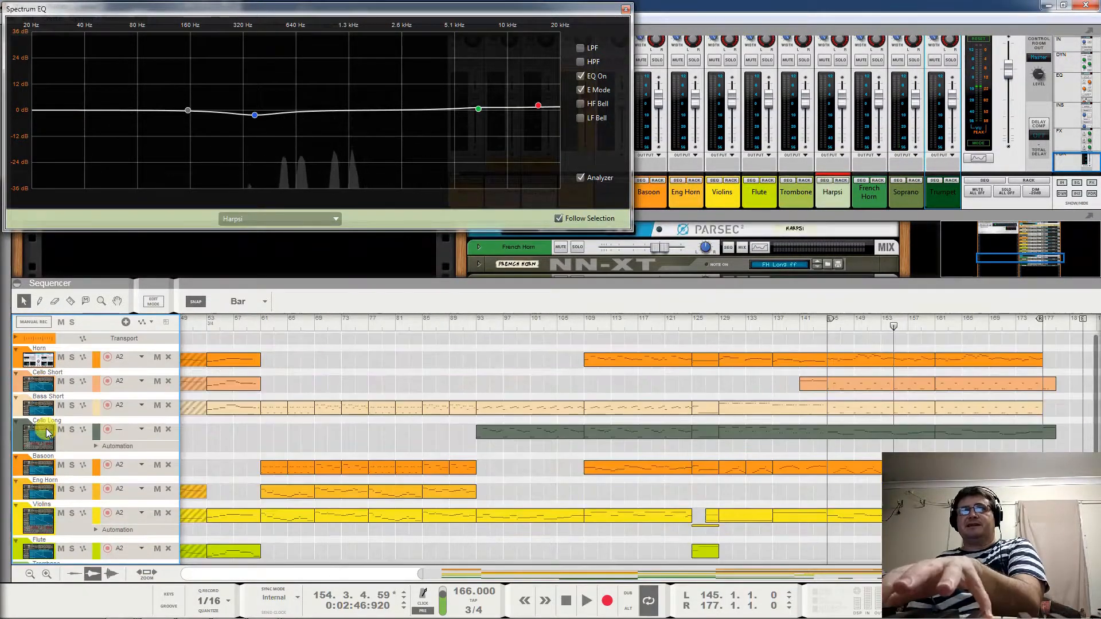
{"action": "left_click", "coordinate": [43, 359]}
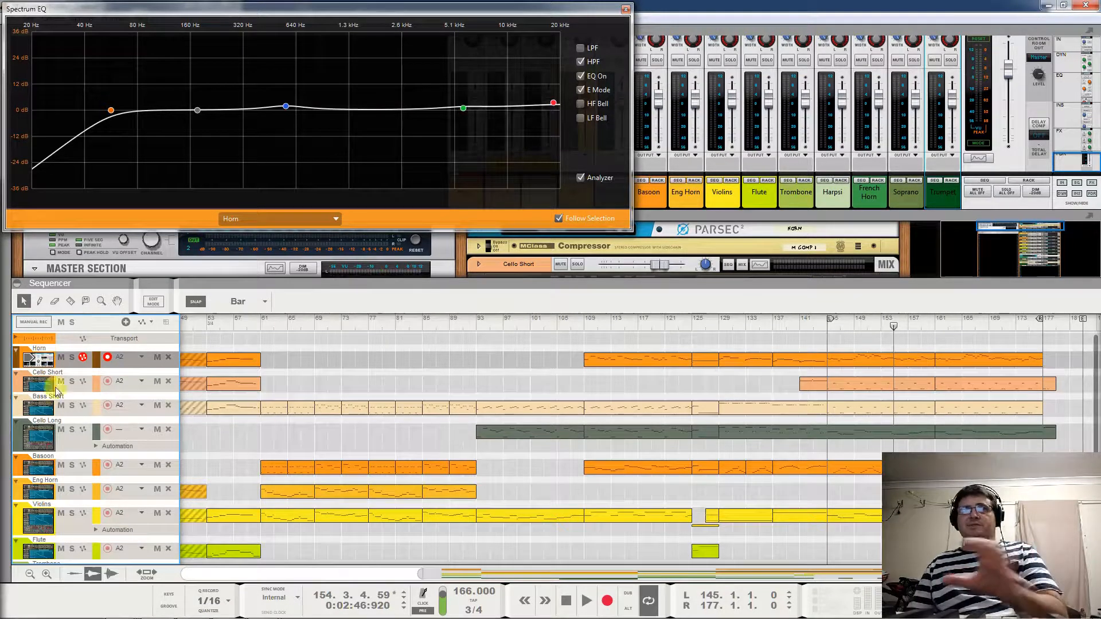
{"action": "scroll", "coordinate": [699, 456], "scroll_direction": "down", "scroll_amount": 1}
{"action": "scroll", "coordinate": [698, 455], "scroll_direction": "down", "scroll_amount": 3}
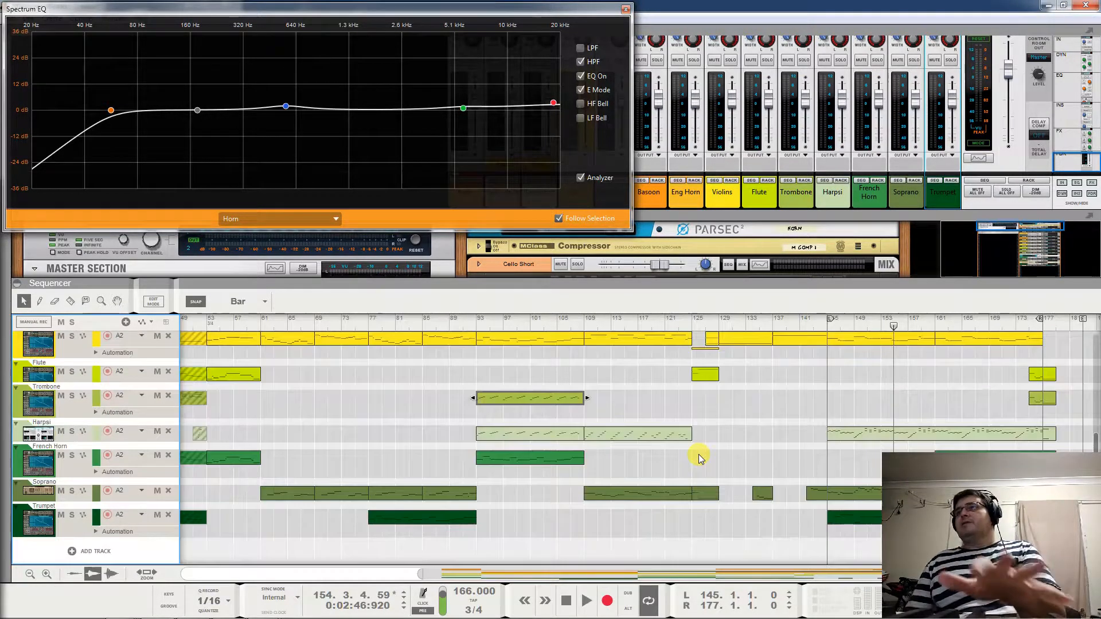
Play the song from about bar 125 and examine the Master Section's spectrum in the analyzer
{"action": "scroll", "coordinate": [698, 456], "scroll_direction": "up", "scroll_amount": 5}
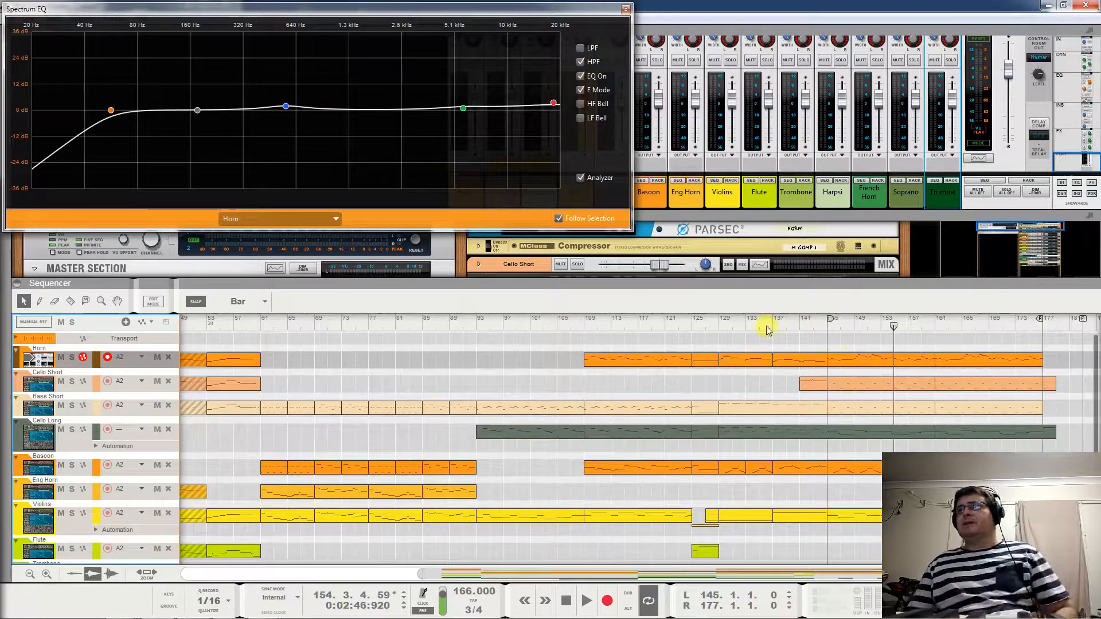
{"action": "left_click", "coordinate": [688, 321]}
{"action": "left_click", "coordinate": [688, 405]}
{"action": "key", "text": "space"}
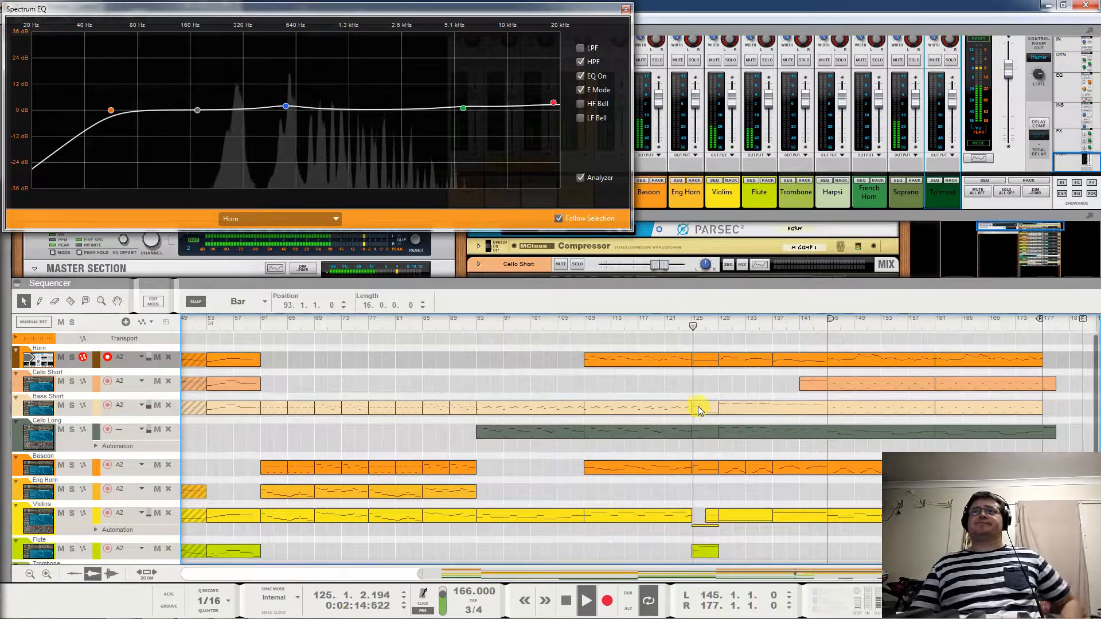
{"action": "left_click", "coordinate": [1025, 182]}
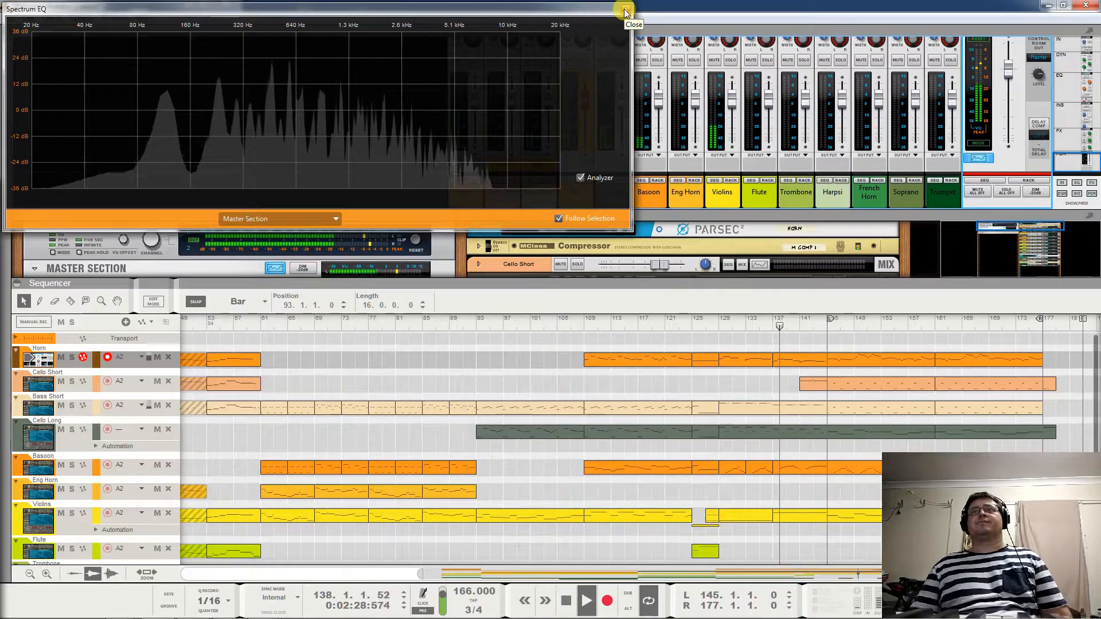
{"action": "key", "text": "space"}
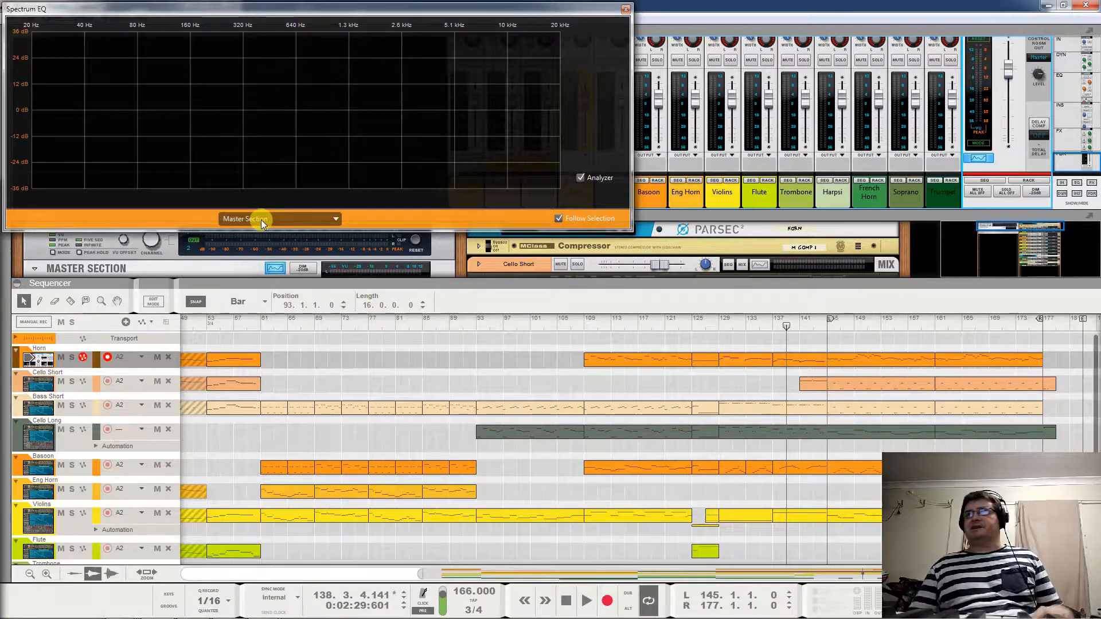
{"action": "key", "text": "space"}
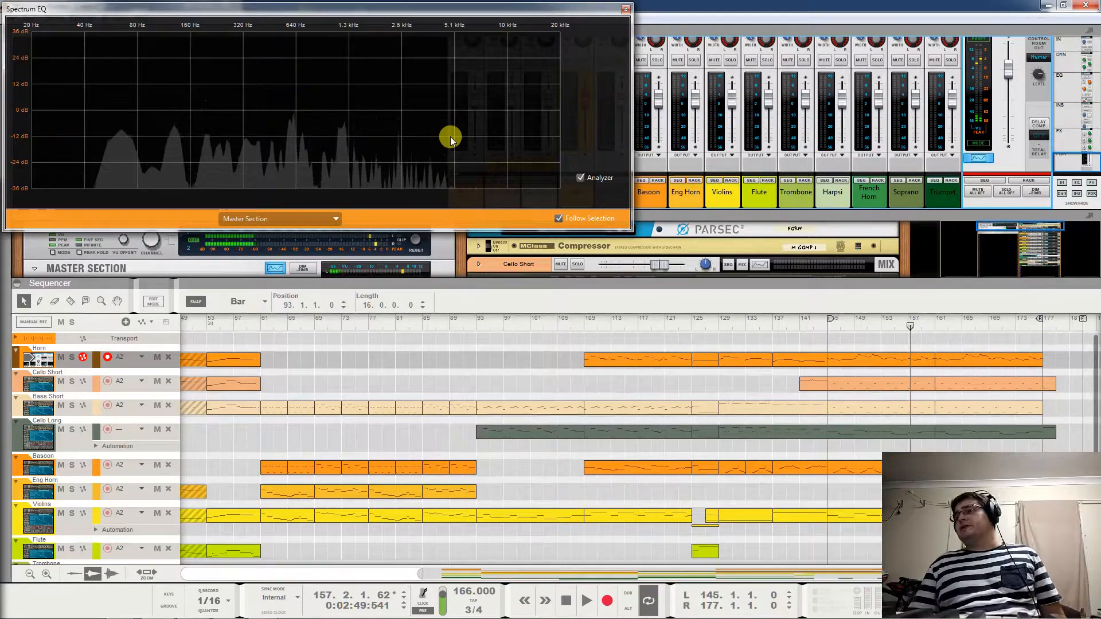
Close the Spectrum EQ, collapse the rack to enlarge the sequencer, and select the Cello Long channel in the mixer
{"action": "left_click", "coordinate": [625, 11]}
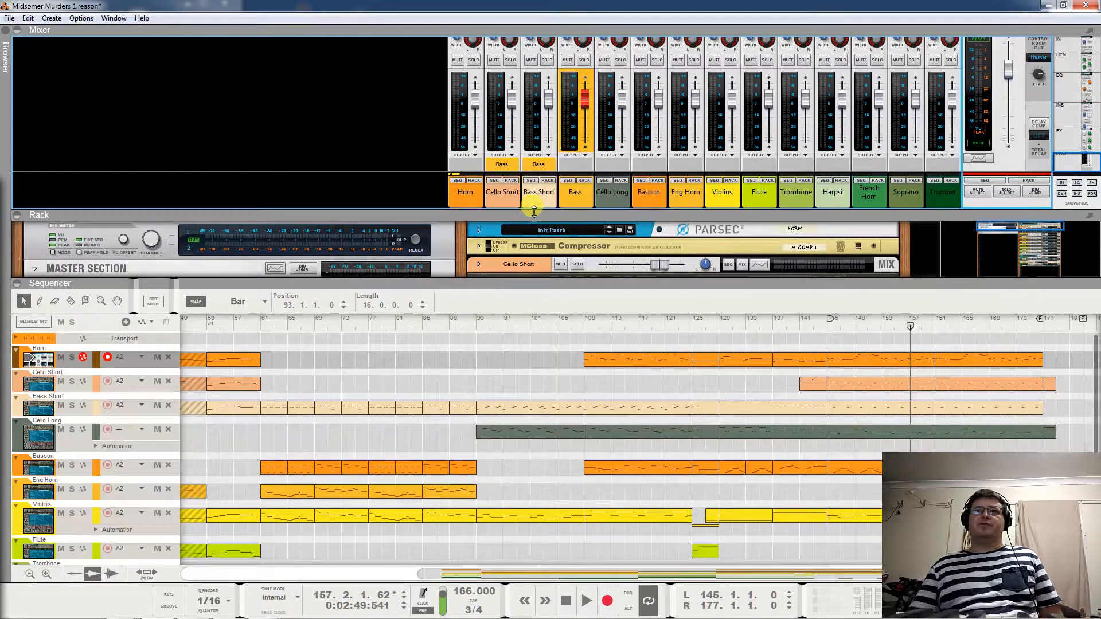
{"action": "left_click_drag", "start_coordinate": [534, 213], "coordinate": [533, 254]}
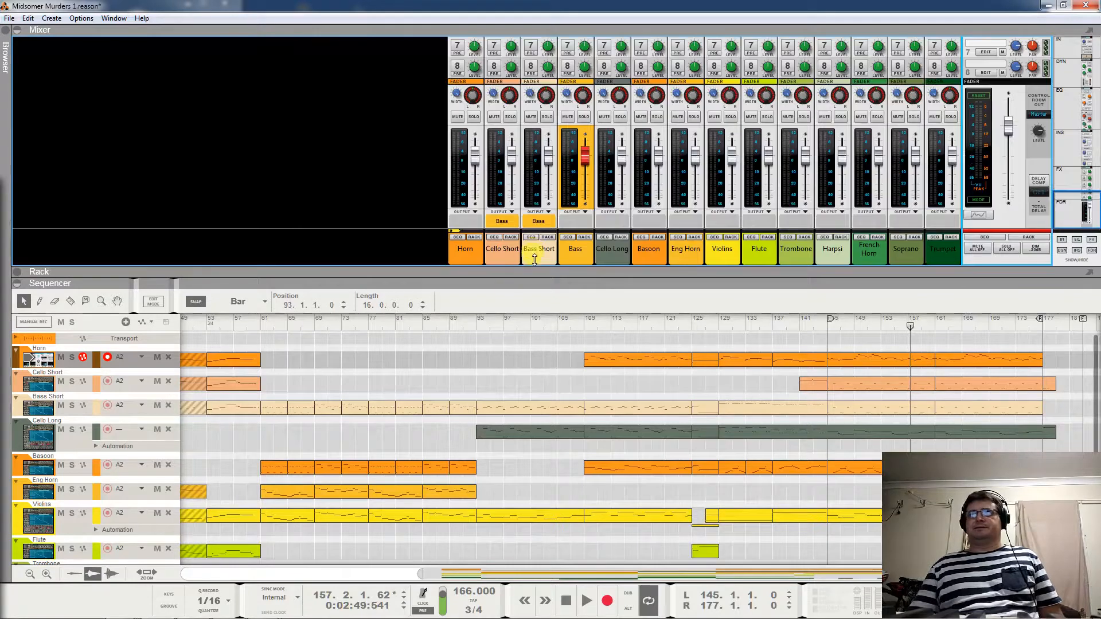
{"action": "left_click_drag", "start_coordinate": [638, 276], "coordinate": [664, 228]}
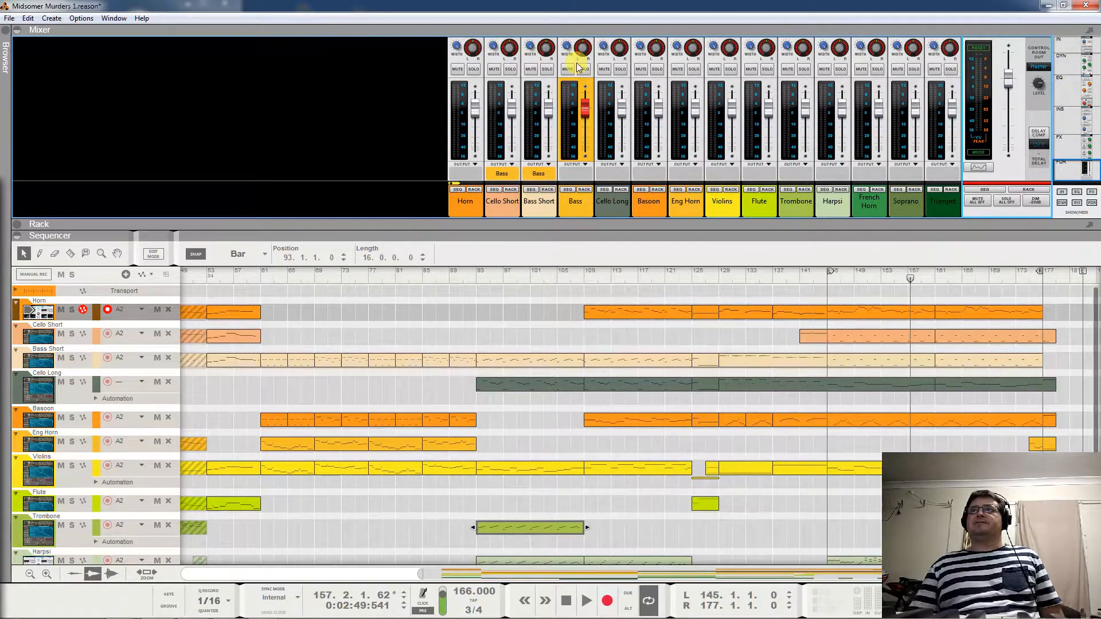
{"action": "left_click", "coordinate": [621, 62]}
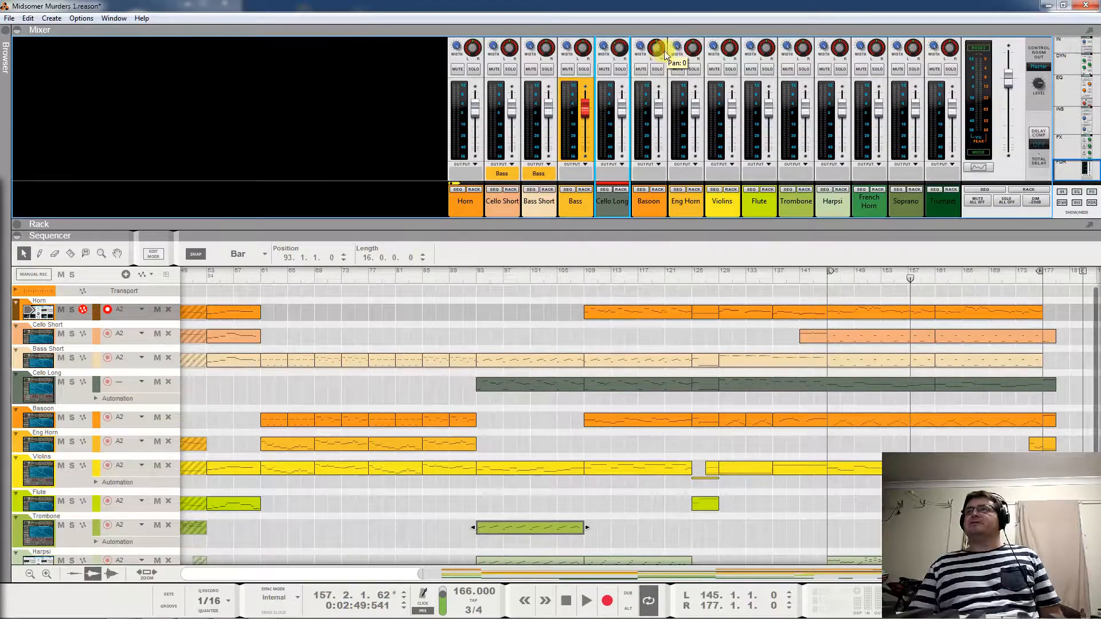
Pan the Eng Horn to 25 and adjust the pans of the Flute, French Horn and Trumpet
{"action": "left_click_drag", "start_coordinate": [692, 46], "coordinate": [711, 36]}
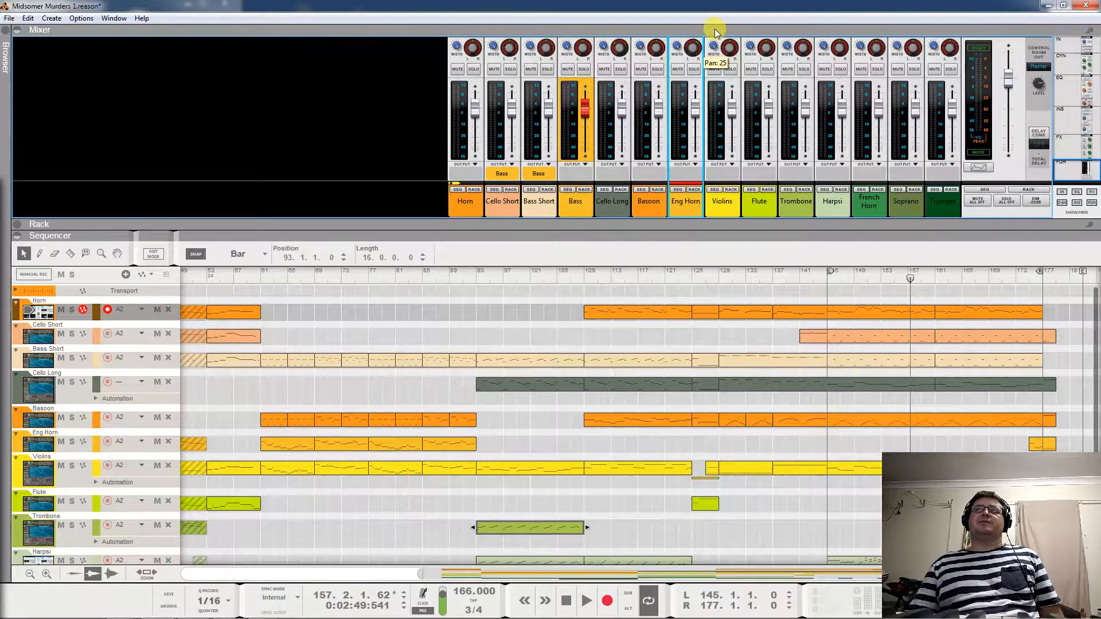
{"action": "left_click_drag", "start_coordinate": [768, 45], "coordinate": [781, 37]}
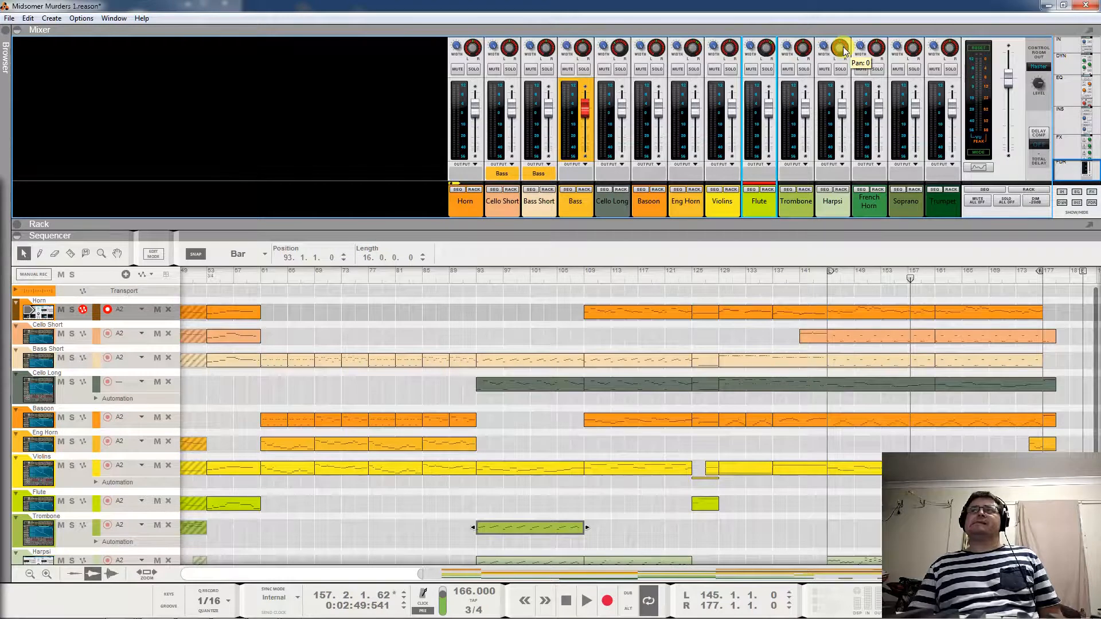
{"action": "left_click", "coordinate": [876, 56]}
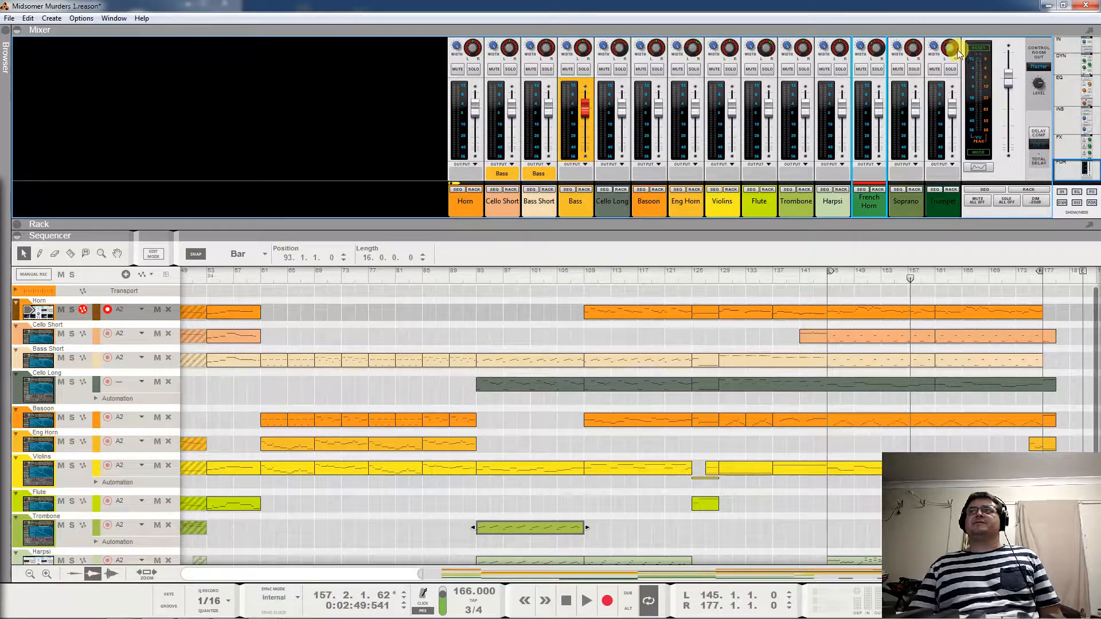
{"action": "mouse_move", "coordinate": [951, 51]}
{"action": "left_mouse_down"}
{"action": "mouse_move", "coordinate": [964, 38]}
{"action": "mouse_move", "coordinate": [948, 44]}
{"action": "left_mouse_up"}
With the song playing, pan the Violins and Bassoon to -19 and adjust the pans of the Harpsi and Cello Long
{"action": "key", "text": "space"}
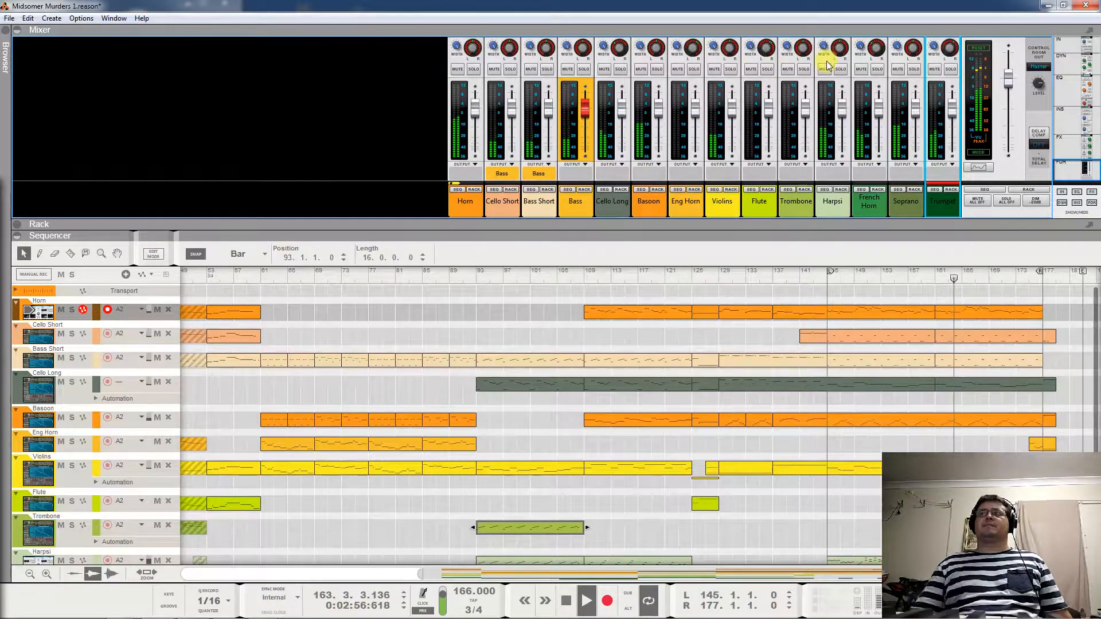
{"action": "left_click_drag", "start_coordinate": [837, 56], "coordinate": [863, 32]}
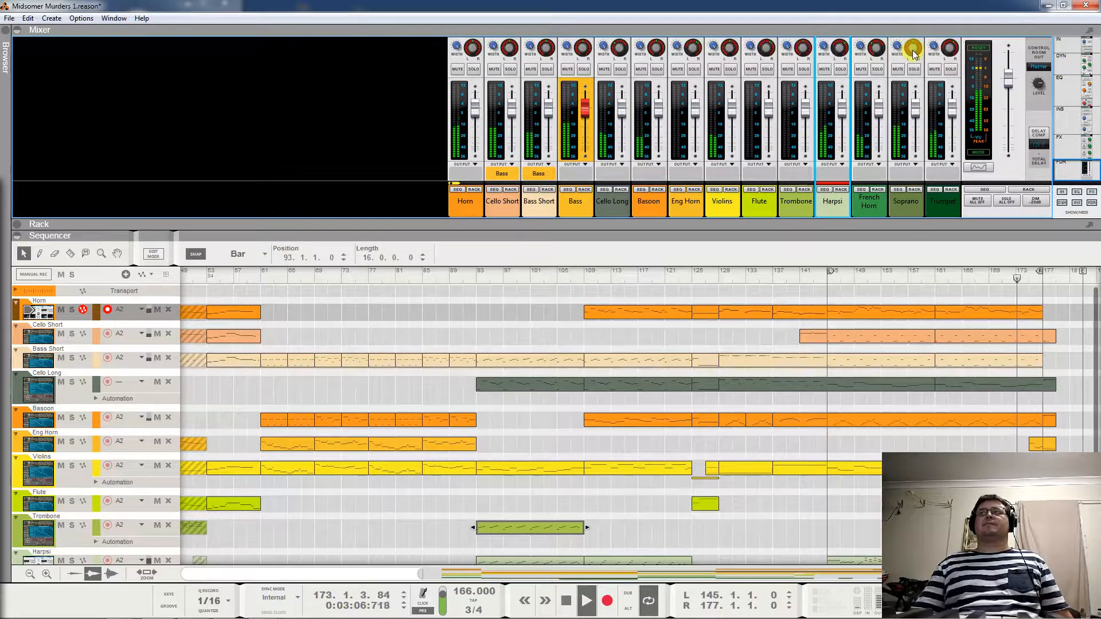
{"action": "left_click", "coordinate": [909, 209]}
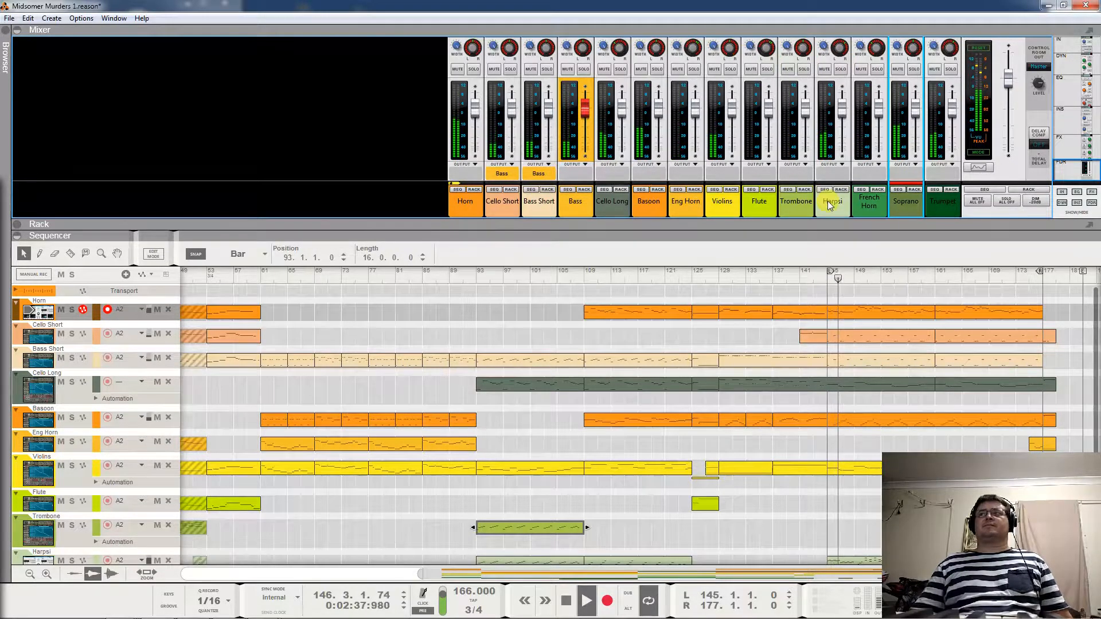
{"action": "left_click", "coordinate": [733, 50]}
{"action": "left_click_drag", "start_coordinate": [730, 74], "coordinate": [741, 62]}
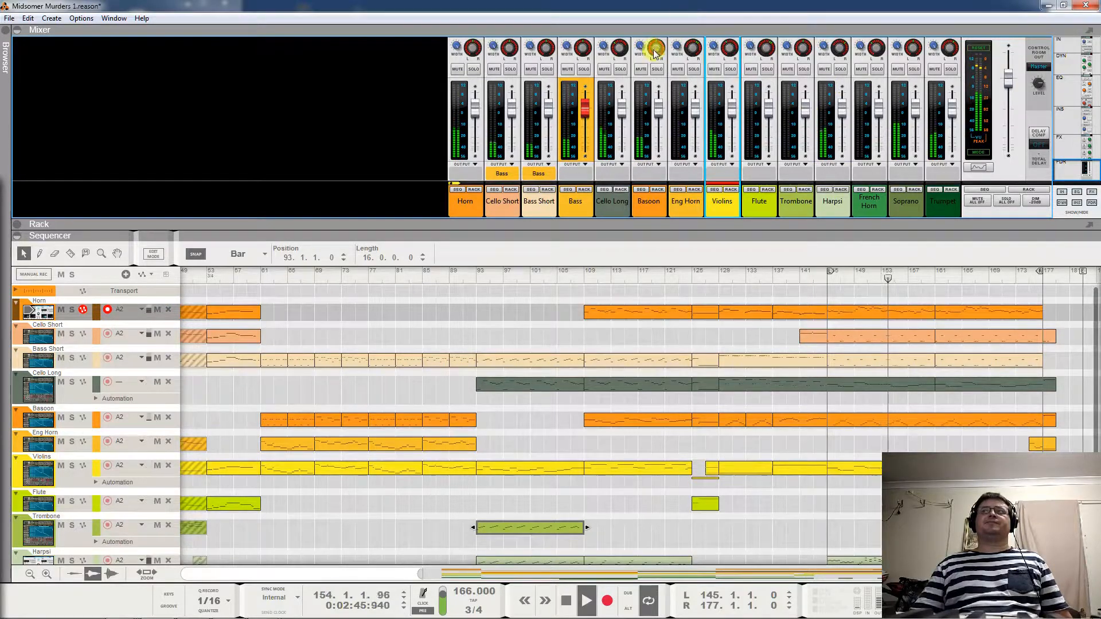
{"action": "left_click_drag", "start_coordinate": [659, 49], "coordinate": [674, 67]}
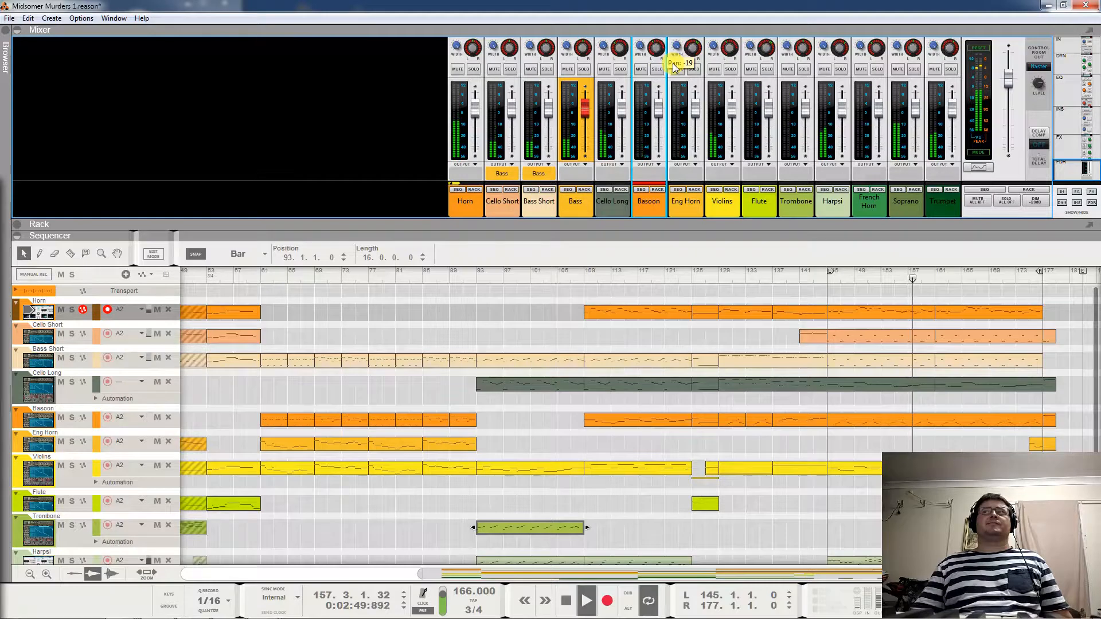
{"action": "mouse_move", "coordinate": [625, 51]}
{"action": "left_mouse_down"}
{"action": "mouse_move", "coordinate": [641, 27]}
{"action": "mouse_move", "coordinate": [619, 32]}
{"action": "left_mouse_up"}
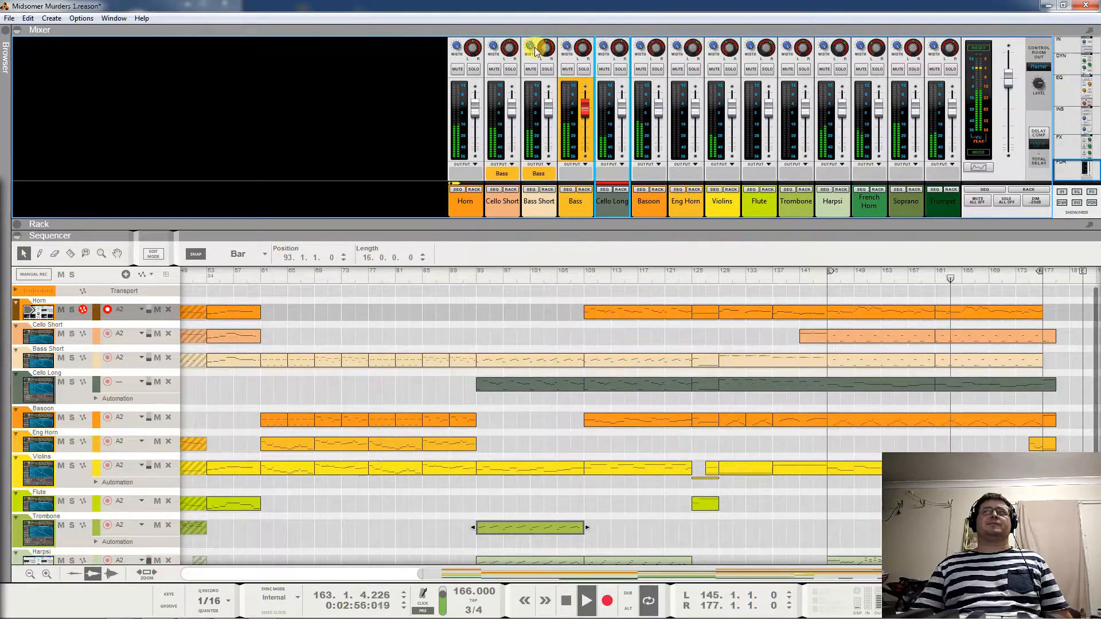
Try panning the Horn to -18, play from about bar 107, and return its pan to 0
{"action": "left_click", "coordinate": [474, 50]}
{"action": "left_click_drag", "start_coordinate": [475, 53], "coordinate": [475, 64]}
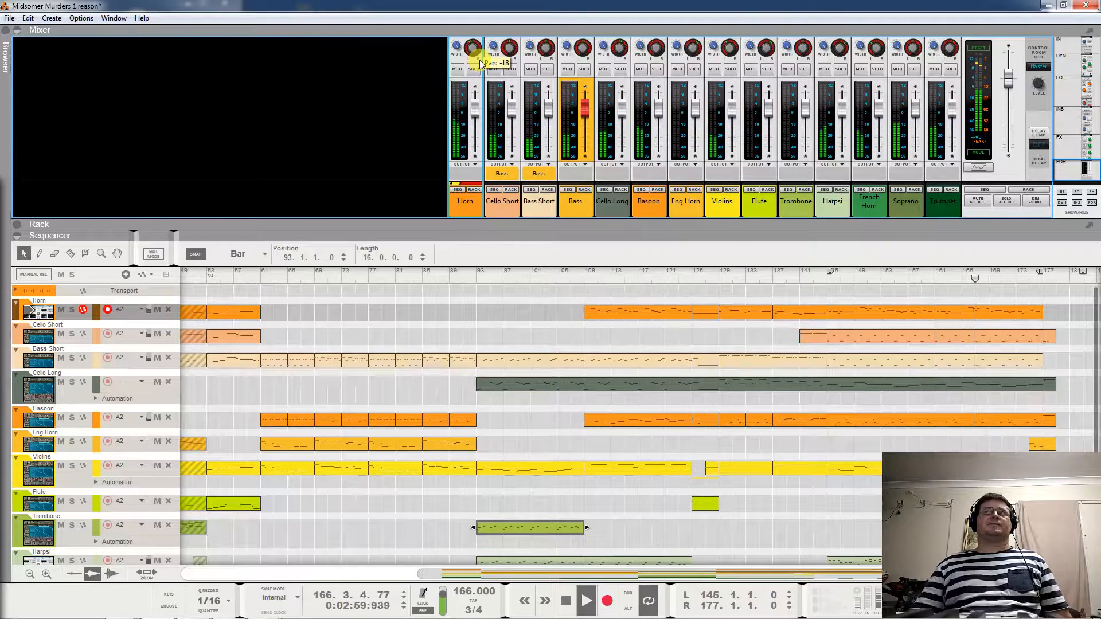
{"action": "left_click", "coordinate": [574, 266]}
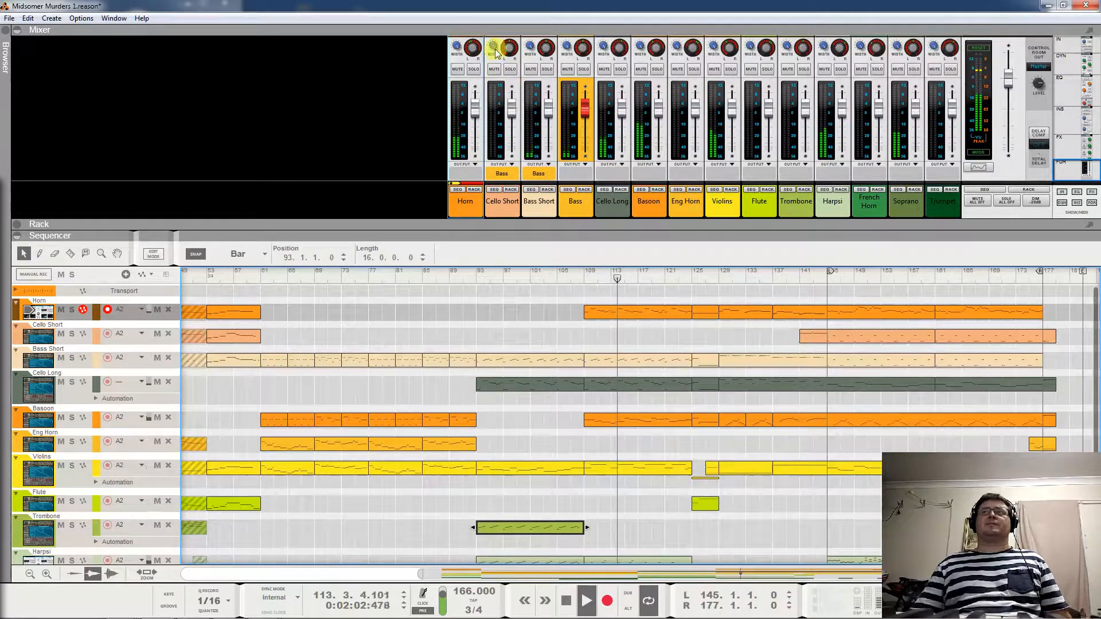
{"action": "left_click", "coordinate": [474, 47], "text": "ctrl"}
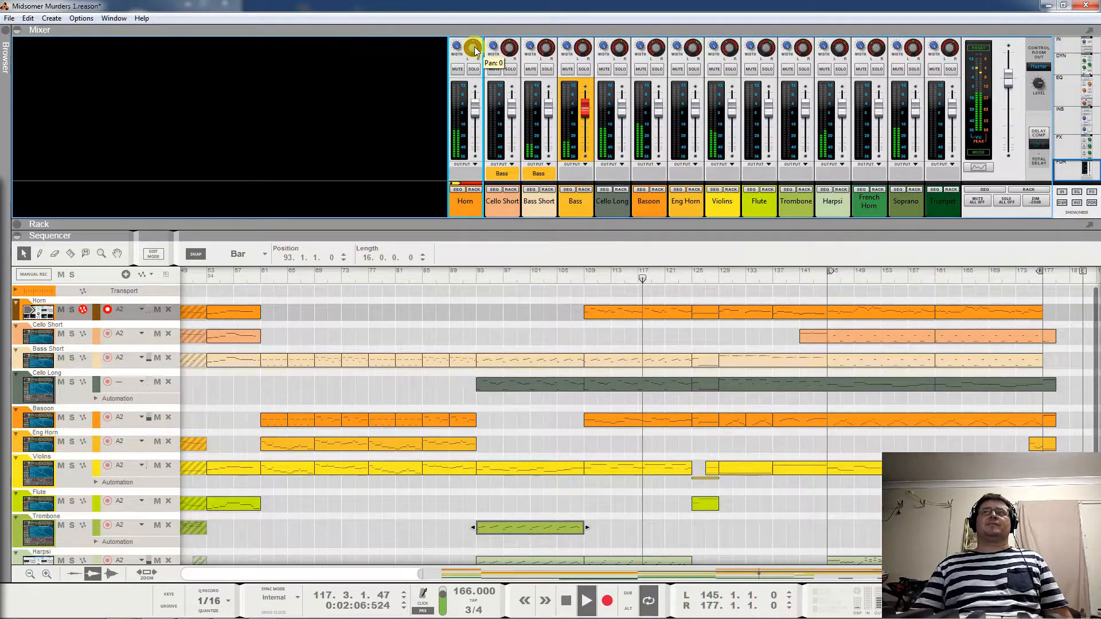
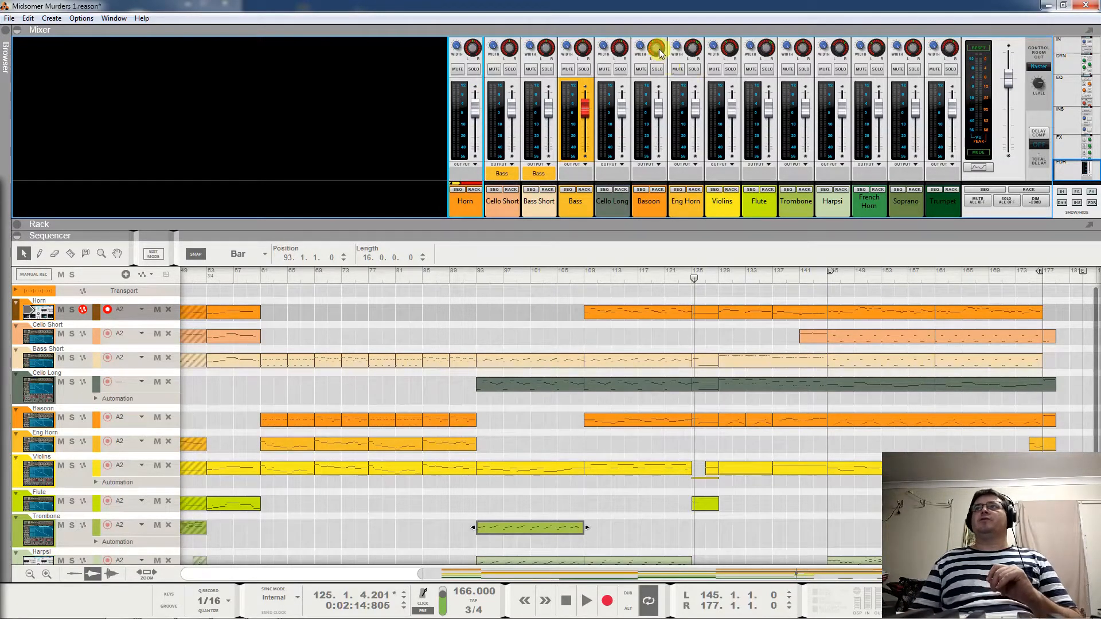
Play the song from about bar 125 and again from bar 93 to check the panning across the channels
{"action": "mouse_move", "coordinate": [659, 49]}
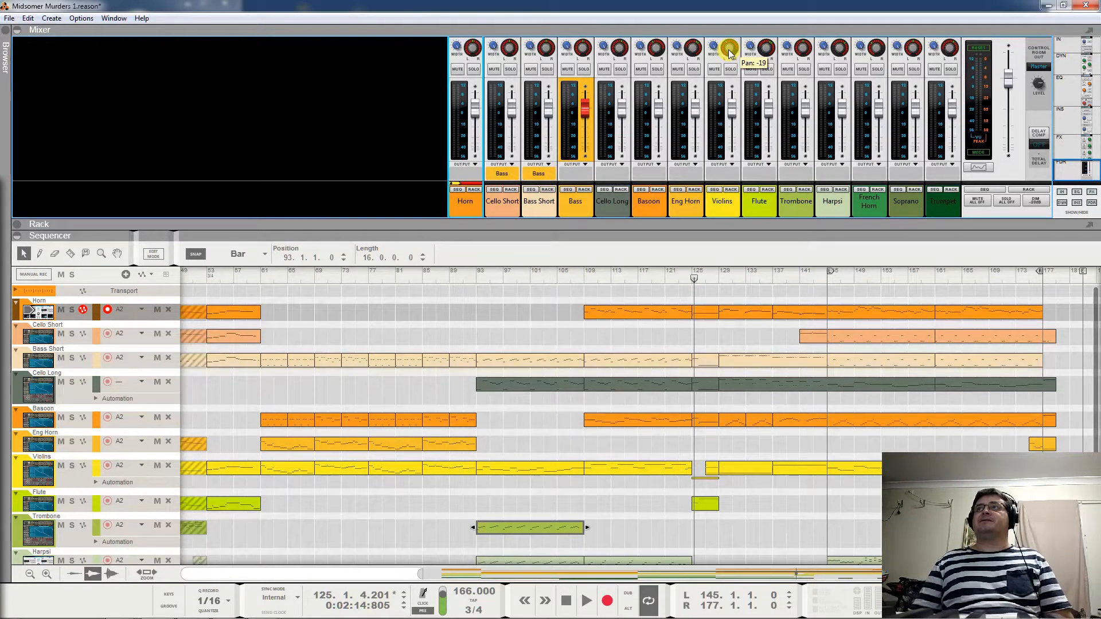
{"action": "key", "text": "space"}
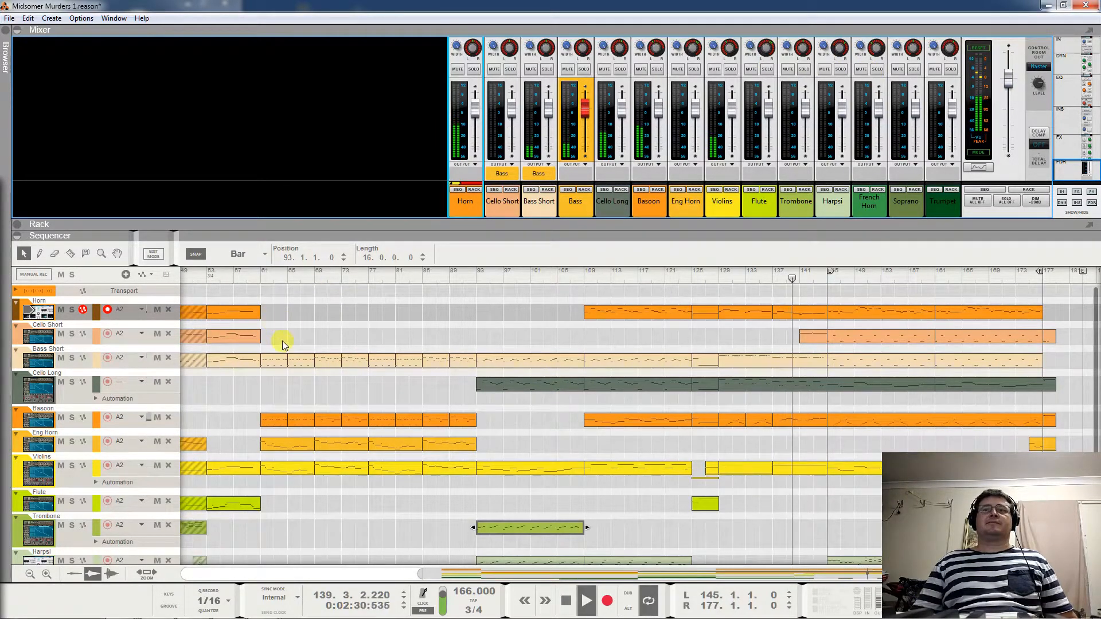
{"action": "scroll", "coordinate": [281, 395], "scroll_direction": "down", "scroll_amount": 3}
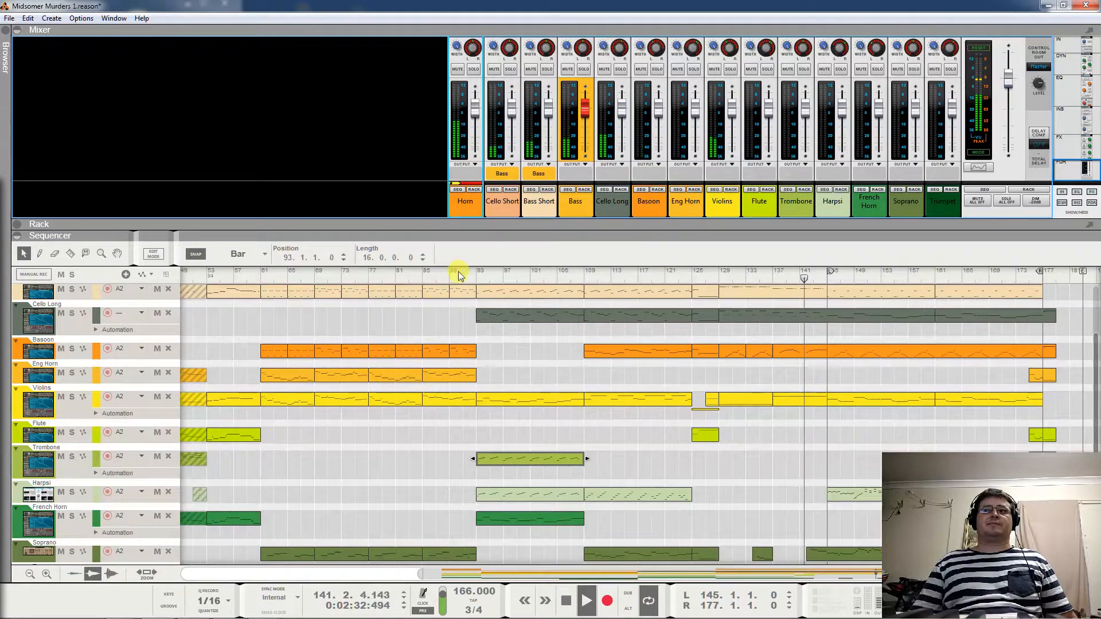
{"action": "left_click", "coordinate": [477, 270]}
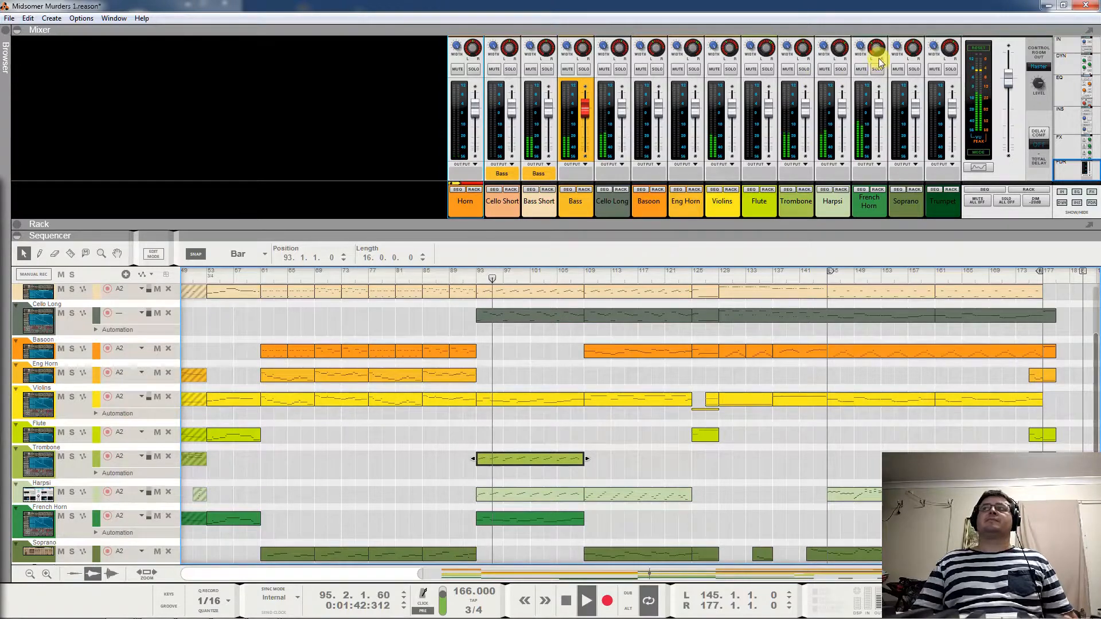
{"action": "mouse_move", "coordinate": [876, 50]}
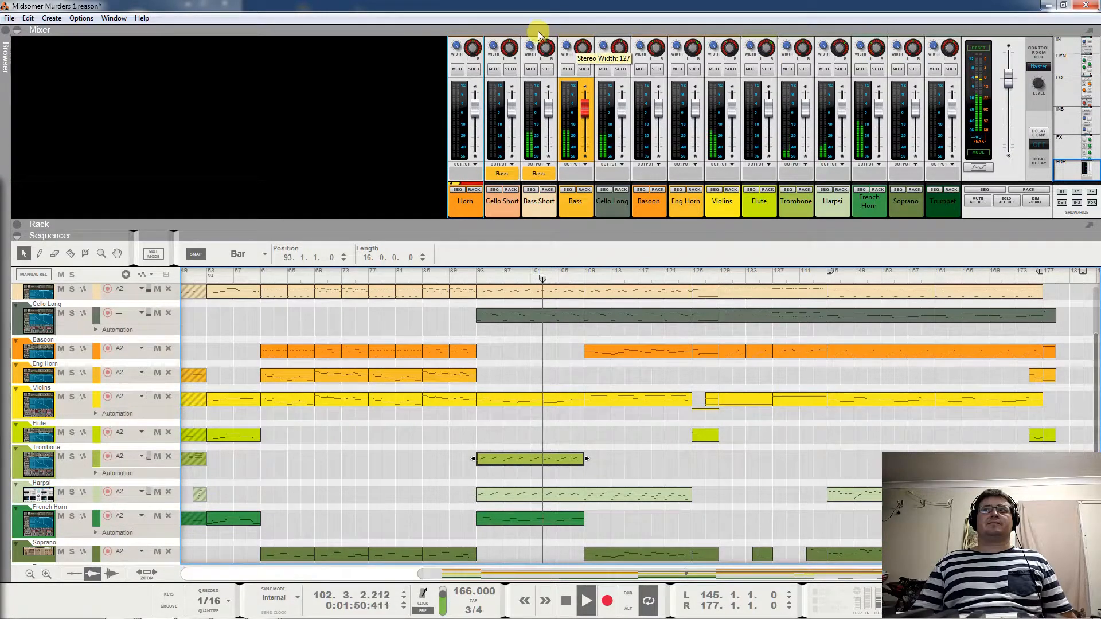
Try panning the Cello Short to -19 and the Bass Short to 19 and 12
{"action": "left_click", "coordinate": [509, 50]}
{"action": "left_click_drag", "start_coordinate": [513, 59], "coordinate": [511, 65]}
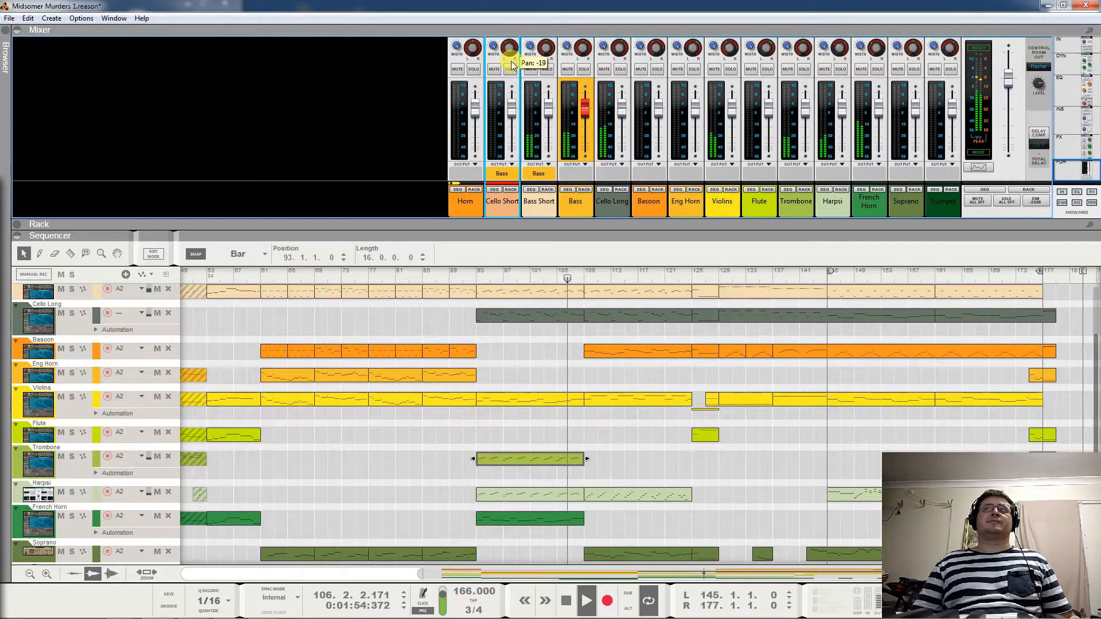
{"action": "mouse_move", "coordinate": [547, 50]}
{"action": "left_mouse_down"}
{"action": "mouse_move", "coordinate": [549, 63]}
{"action": "mouse_move", "coordinate": [558, 33]}
{"action": "left_mouse_up"}
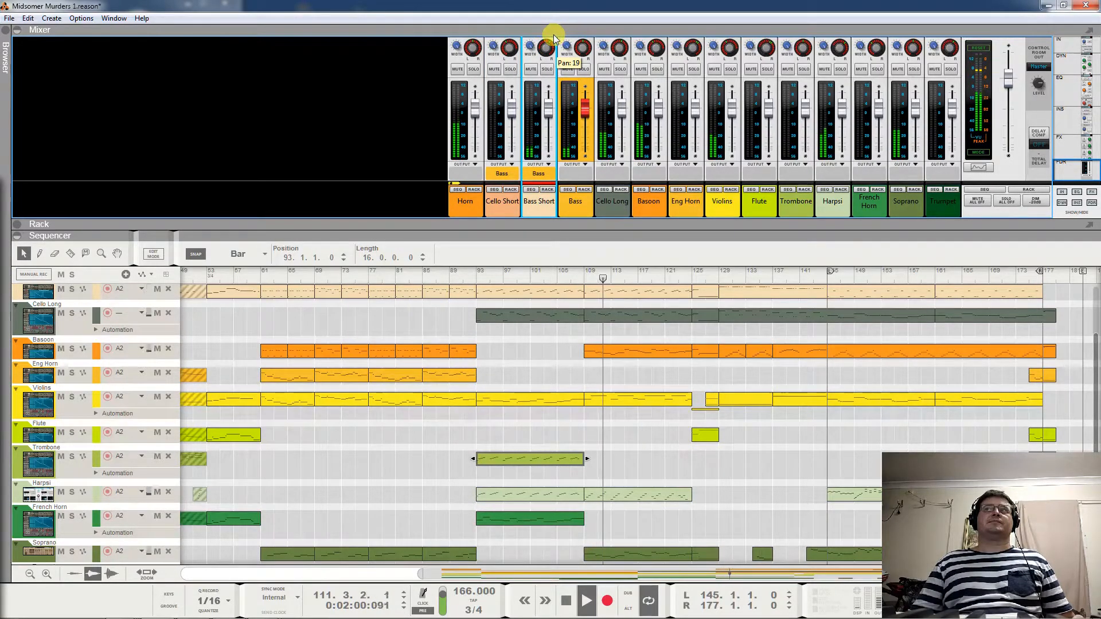
{"action": "left_click_drag", "start_coordinate": [510, 47], "coordinate": [545, 50]}
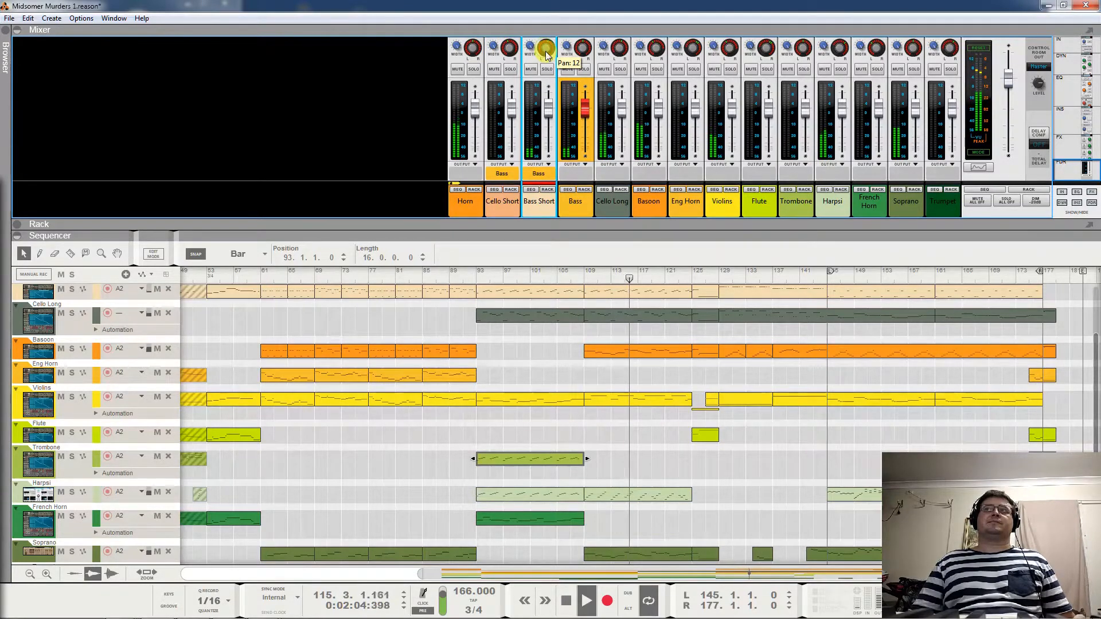
Reset the Cello Short and Bass Short pans to 0, adjust the Bass channel's pan instead, and stop playback
{"action": "left_click", "coordinate": [571, 184]}
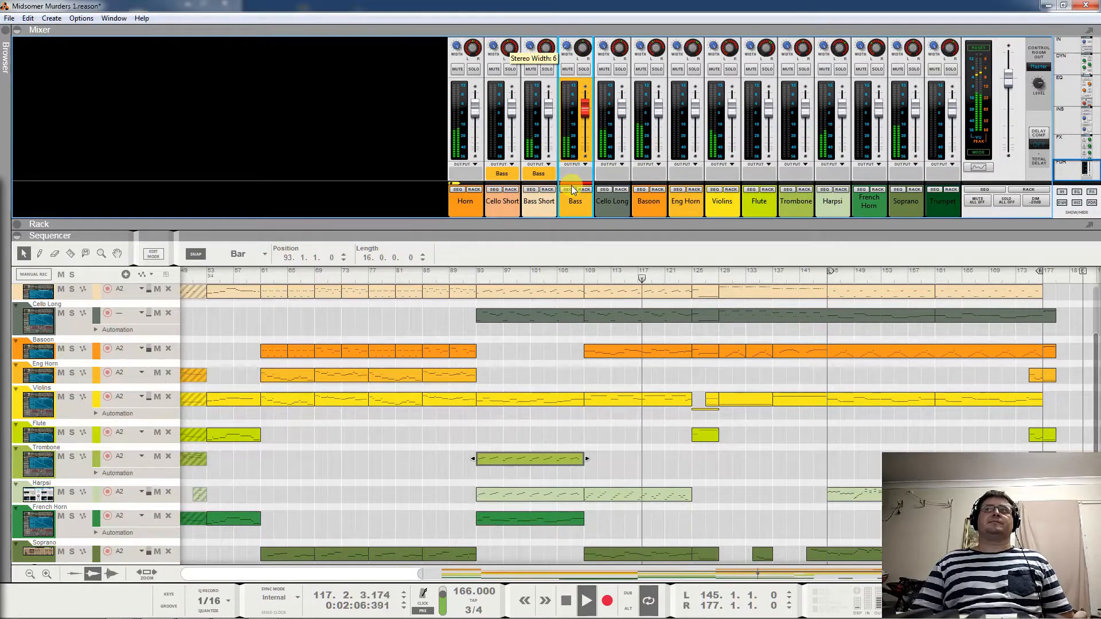
{"action": "left_click_drag", "start_coordinate": [584, 86], "coordinate": [580, 28]}
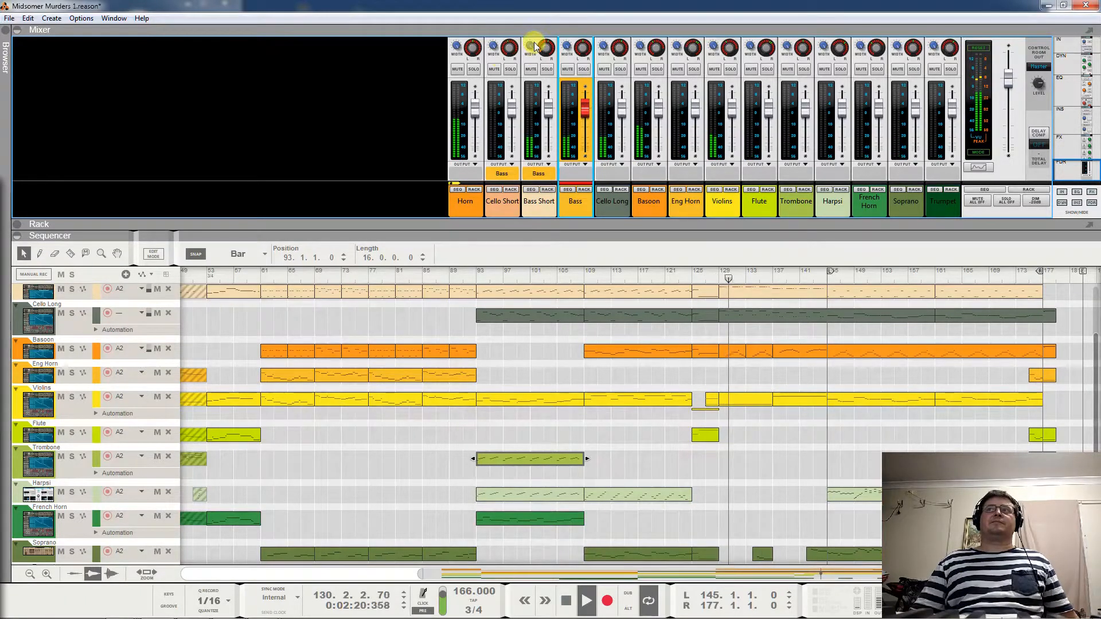
{"action": "left_click", "coordinate": [509, 50], "text": "ctrl"}
{"action": "left_click", "coordinate": [546, 52], "text": "ctrl"}
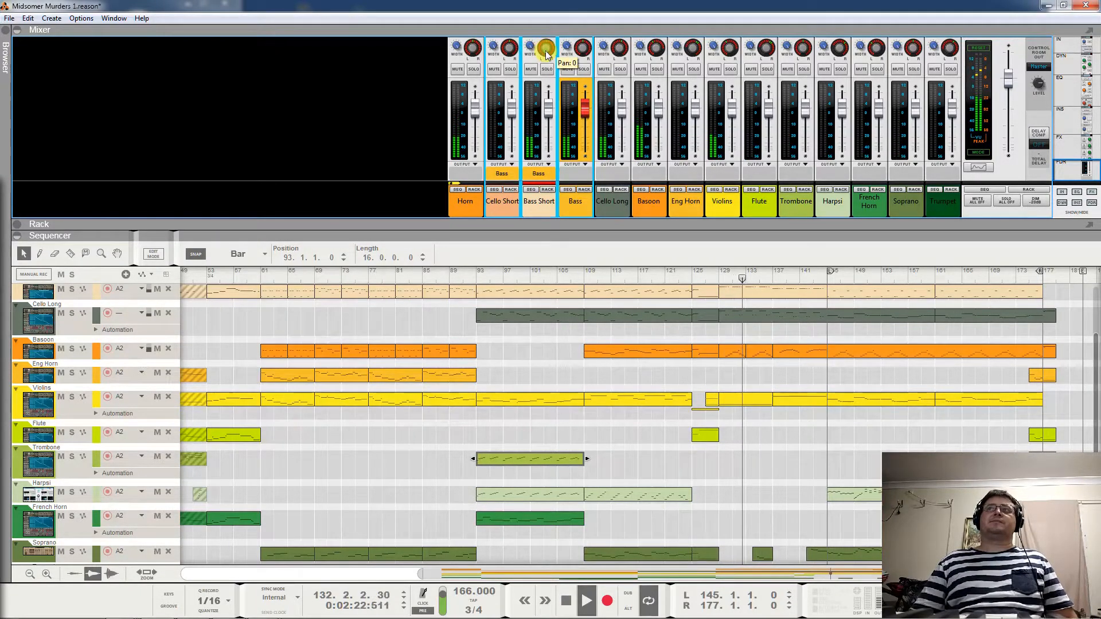
{"action": "left_click_drag", "start_coordinate": [581, 50], "coordinate": [613, 36]}
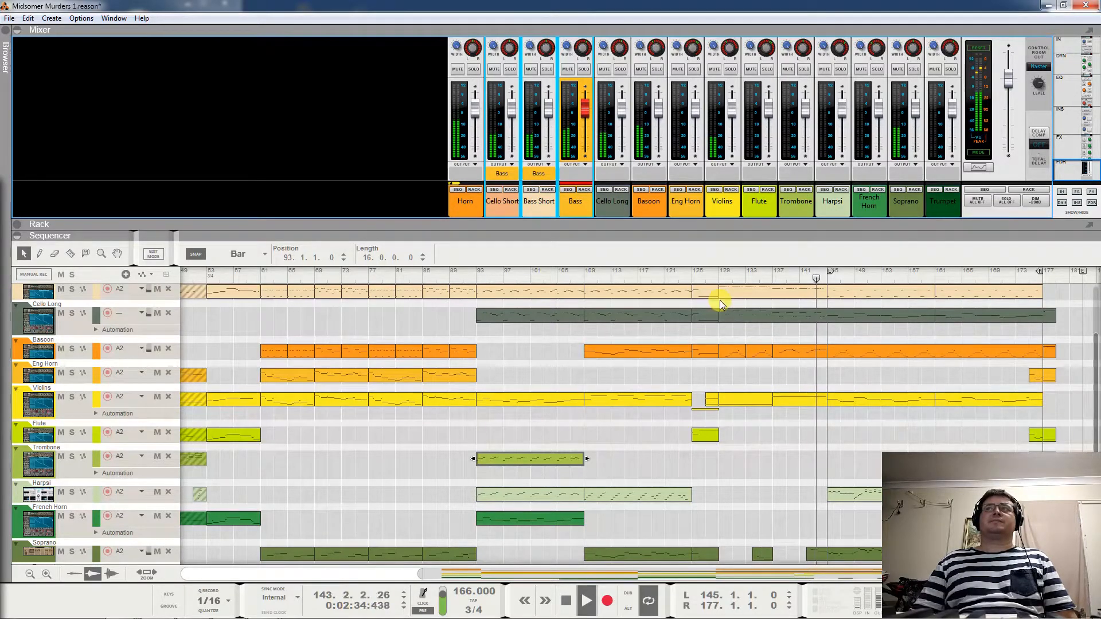
{"action": "key", "text": "space"}
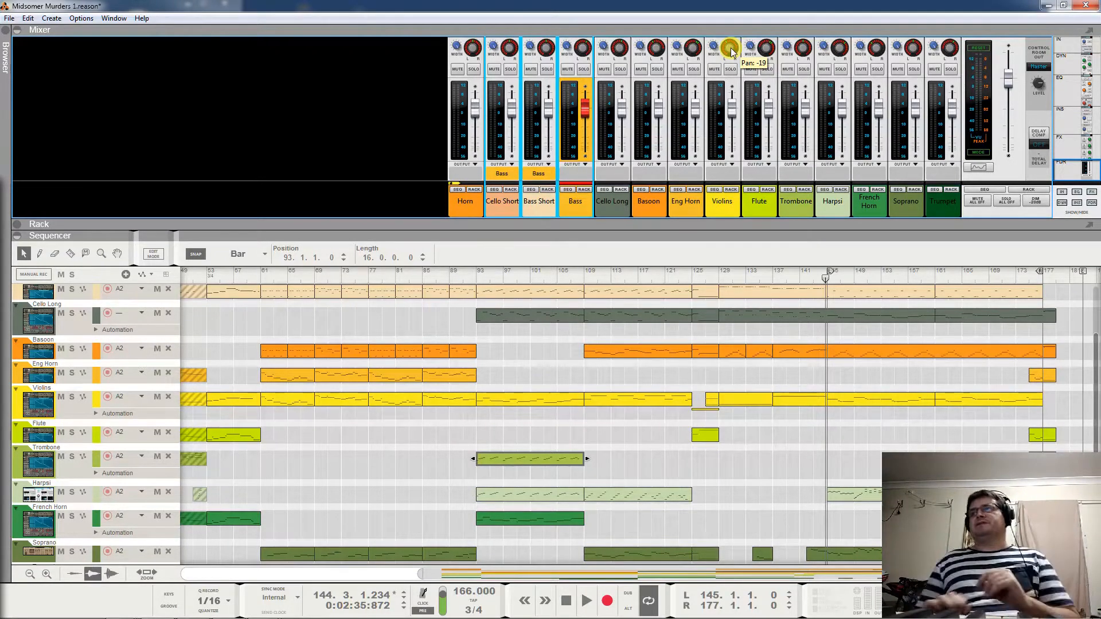
Listen to the panned mix from about bar 145 and again from bar 61
{"action": "key", "text": "space"}
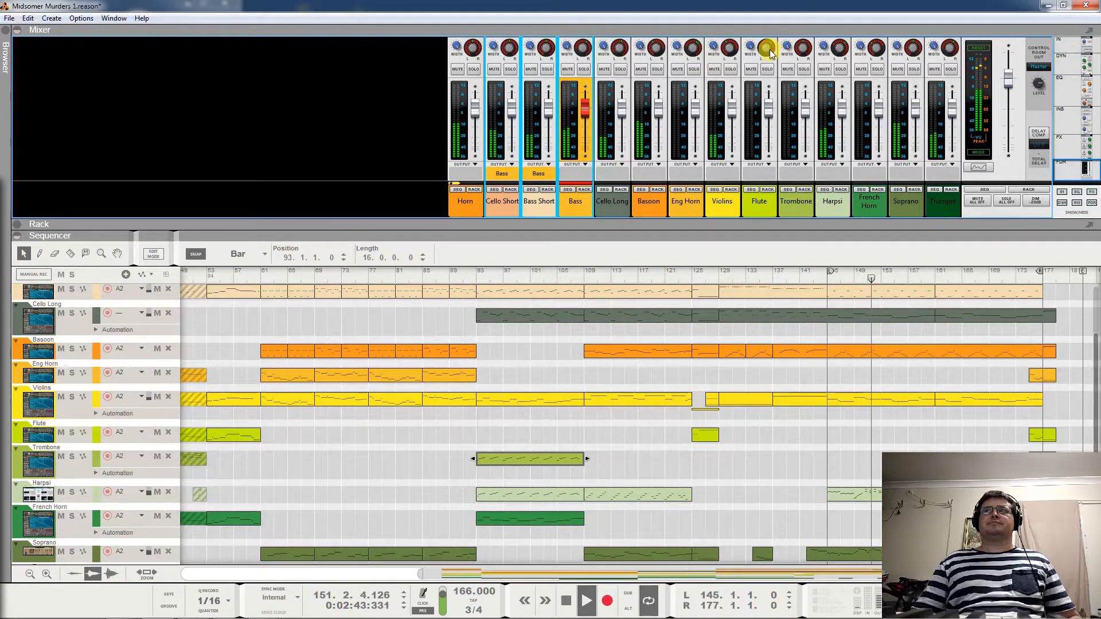
{"action": "scroll", "coordinate": [520, 494], "scroll_direction": "down", "scroll_amount": 3}
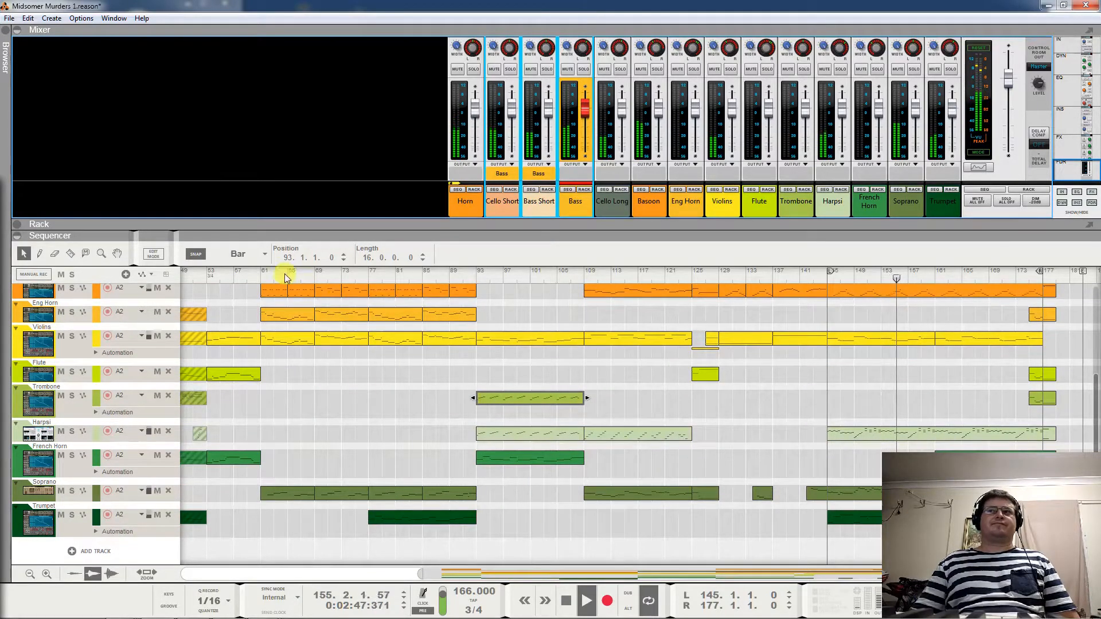
{"action": "left_click", "coordinate": [259, 274]}
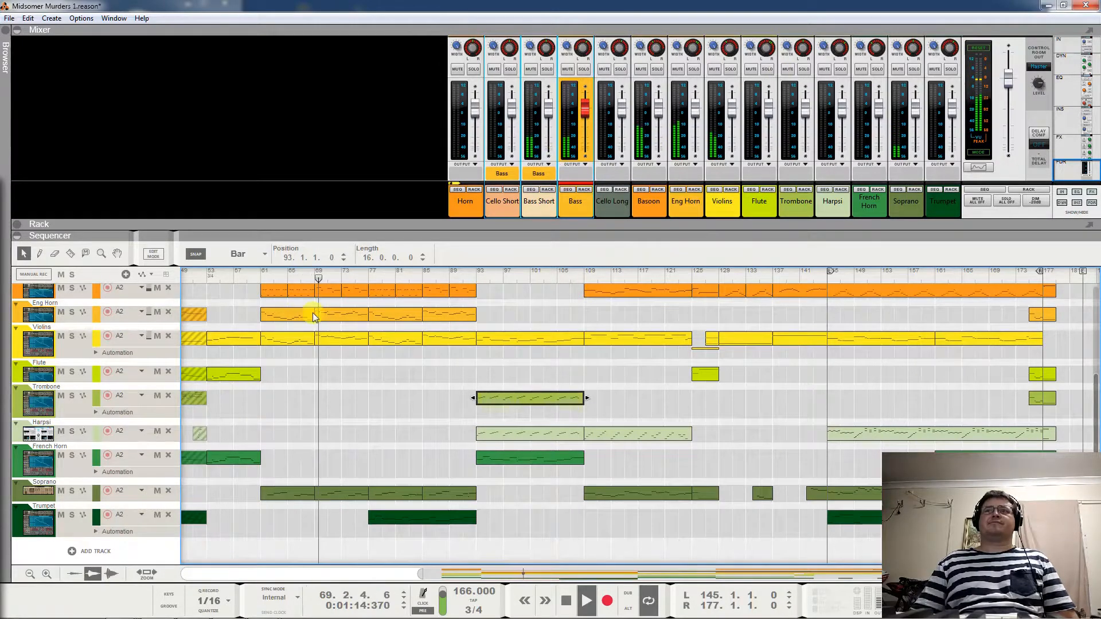
{"action": "scroll", "coordinate": [358, 311], "scroll_direction": "up", "scroll_amount": 5}
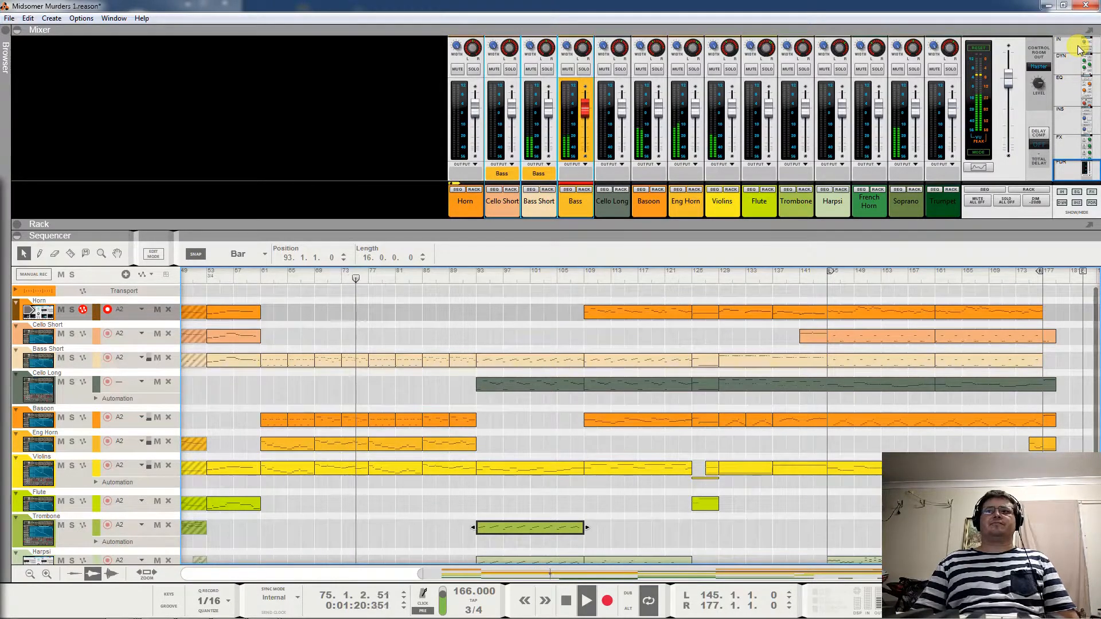
{"action": "key", "text": "space"}
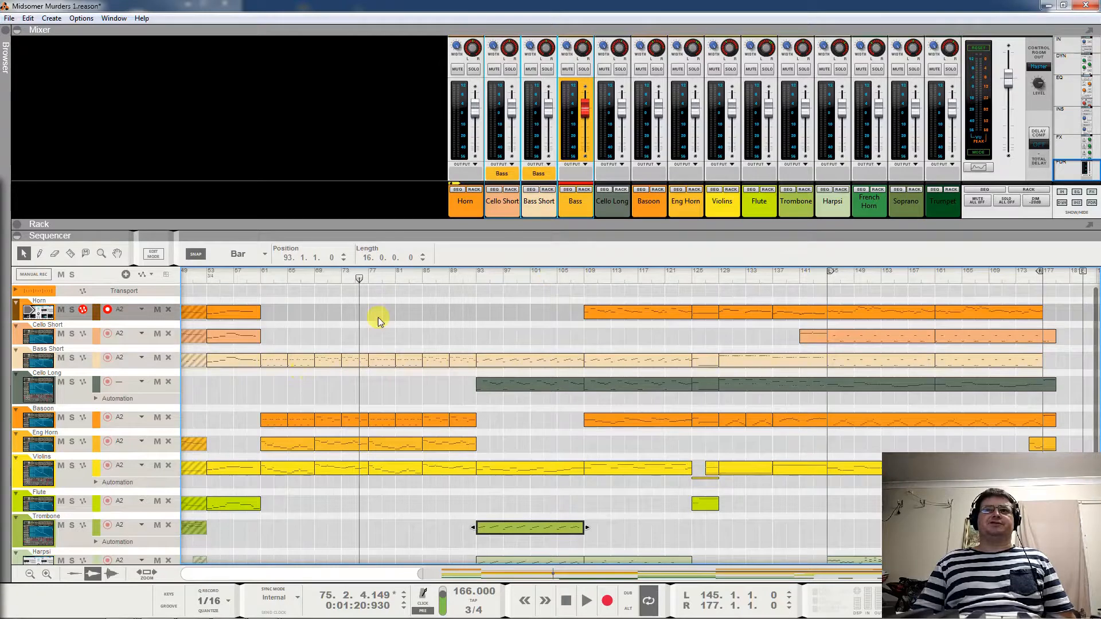
Add a Bass level automation clip over bars 61 to 93 with a value of 637, and play from about bar 57
{"action": "right_click", "coordinate": [583, 111]}
{"action": "left_click", "coordinate": [599, 113]}
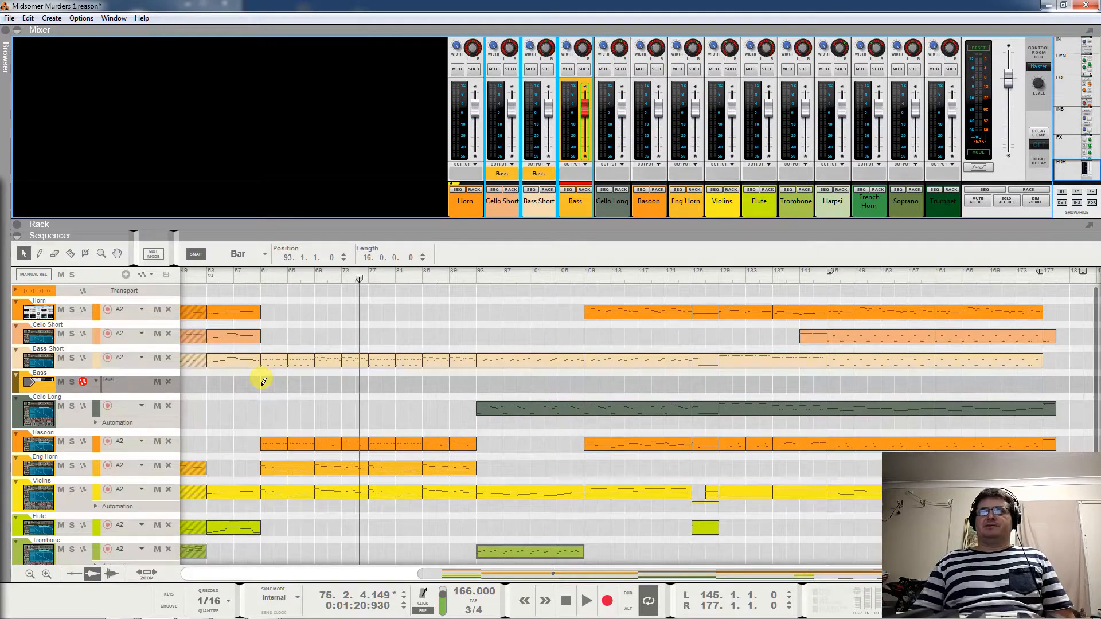
{"action": "left_click_drag", "start_coordinate": [263, 382], "coordinate": [424, 372]}
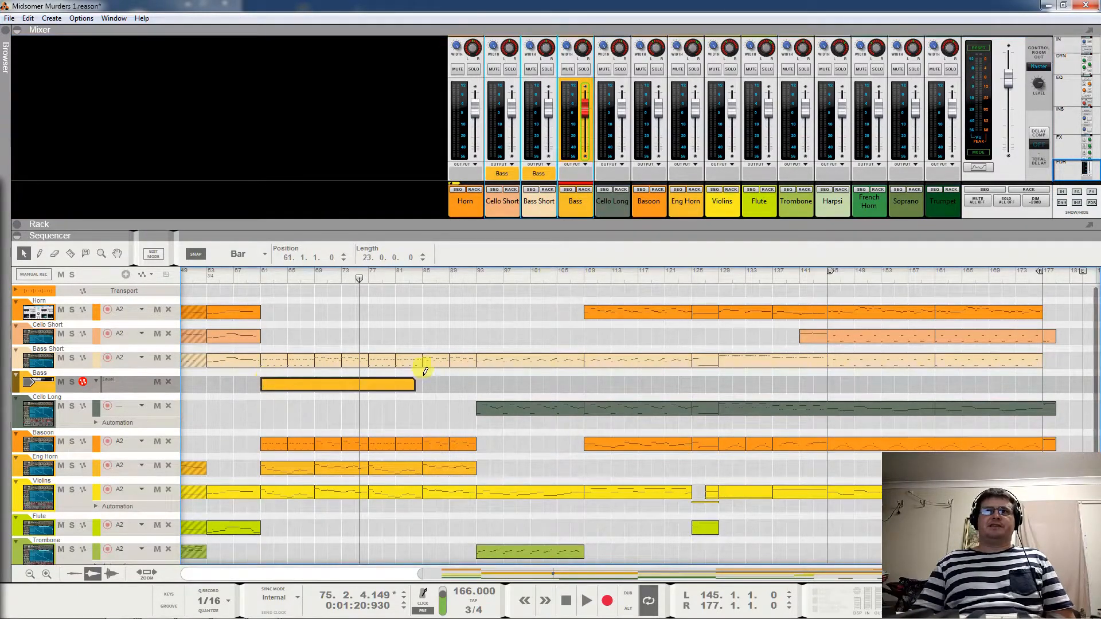
{"action": "double_click", "coordinate": [429, 386]}
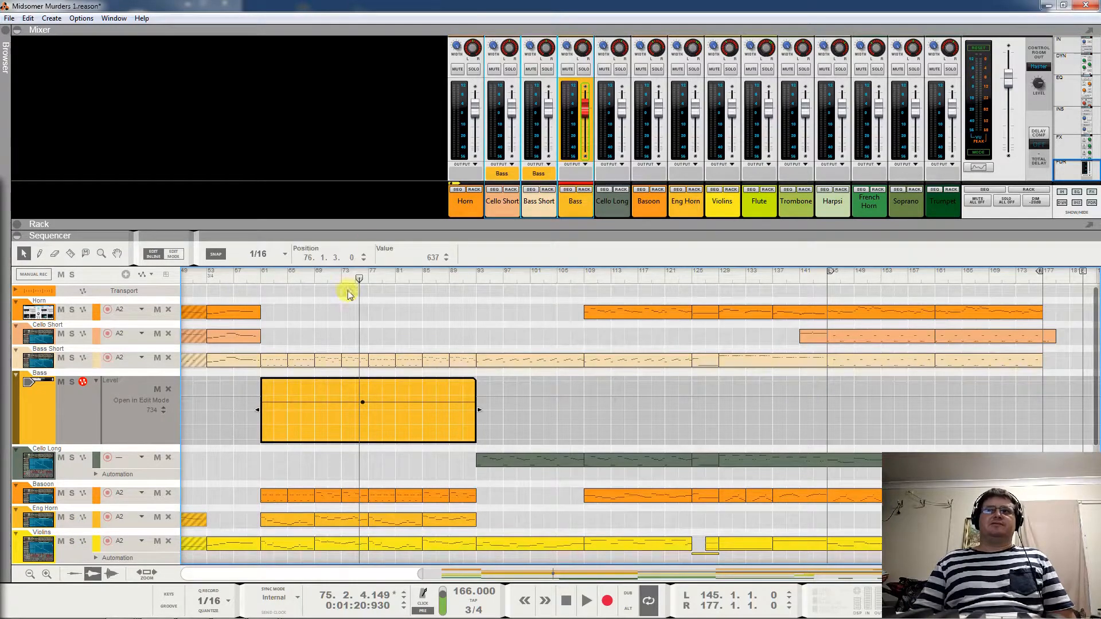
{"action": "left_click", "coordinate": [233, 279]}
{"action": "key", "text": "space"}
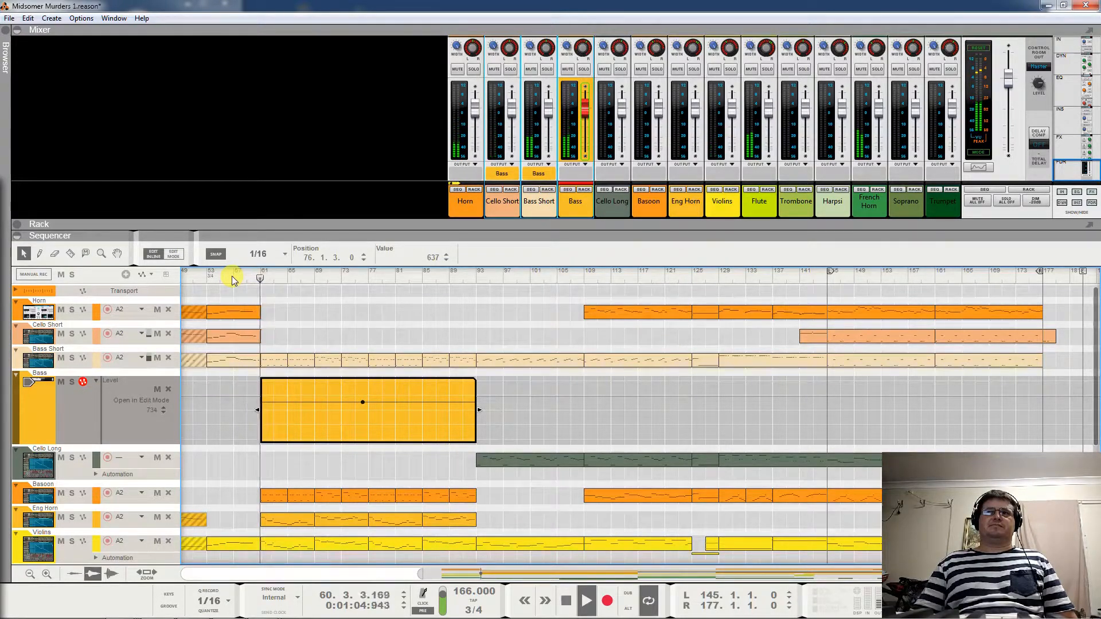
Try lowering the Bass level automation value to 412 and moving its clip to start at bar 73
{"action": "left_click_drag", "start_coordinate": [362, 402], "coordinate": [363, 416]}
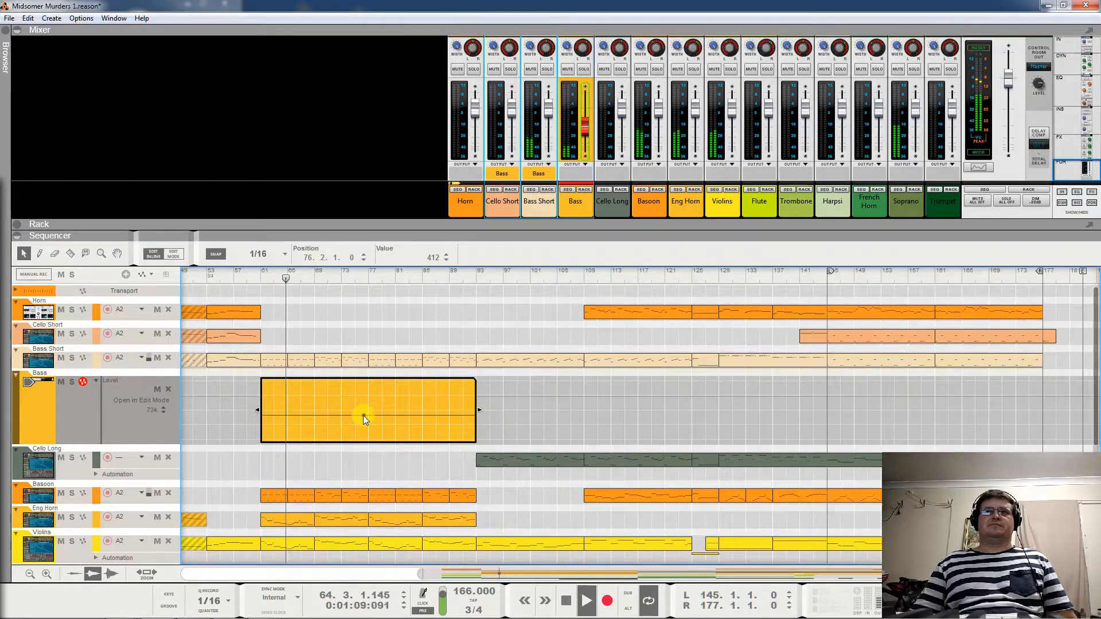
{"action": "left_click", "coordinate": [365, 336]}
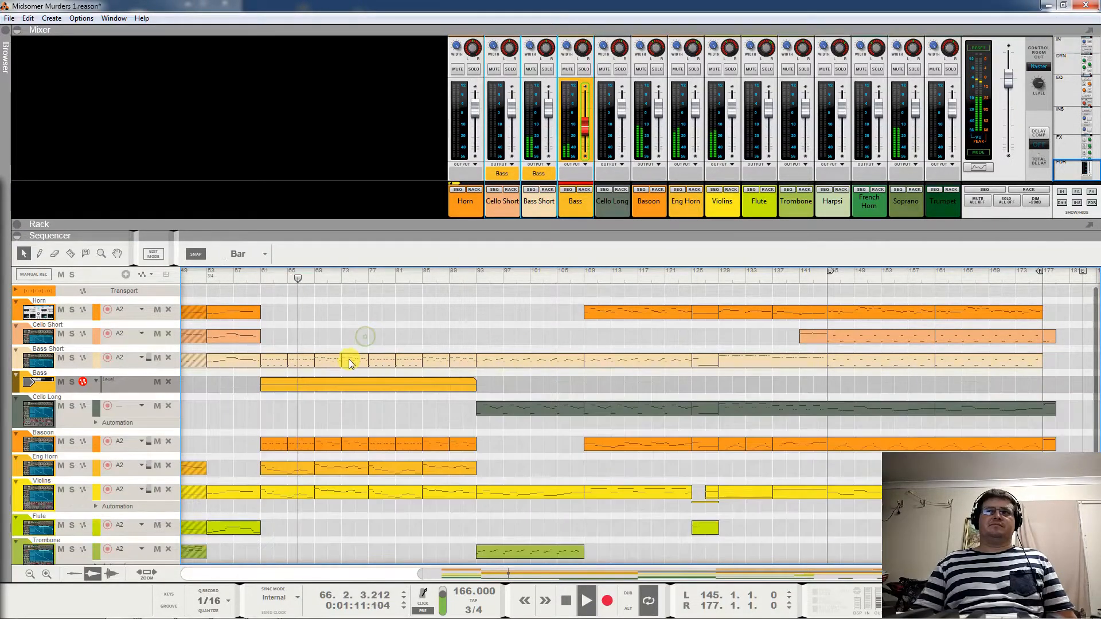
{"action": "left_click_drag", "start_coordinate": [331, 384], "coordinate": [411, 383]}
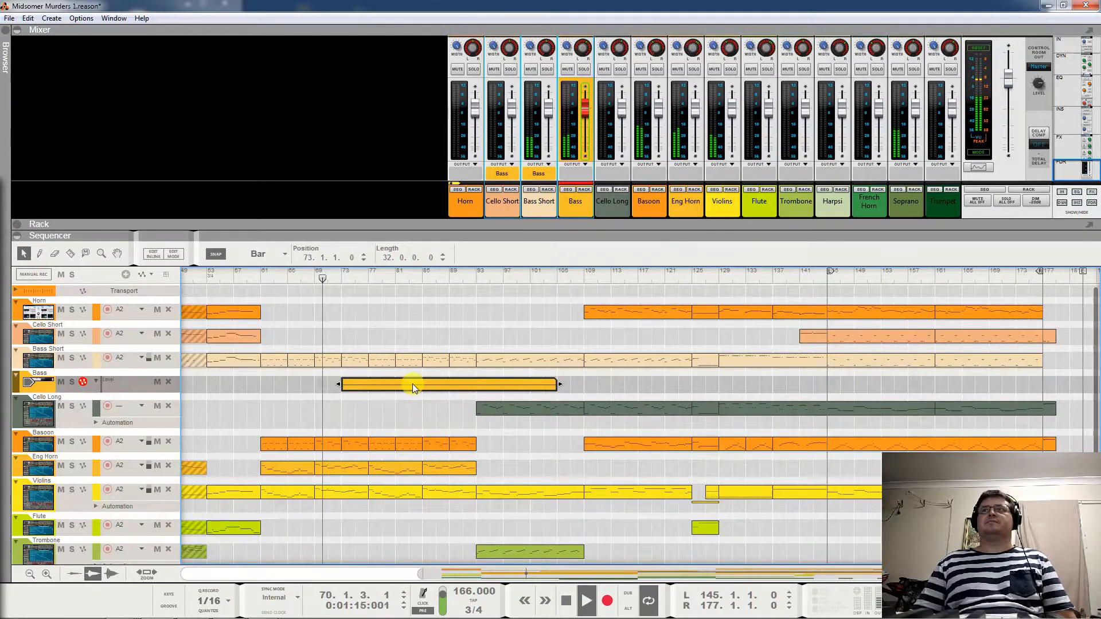
Stop playback and delete the Bass level automation track from the sequencer
{"action": "key", "text": "space"}
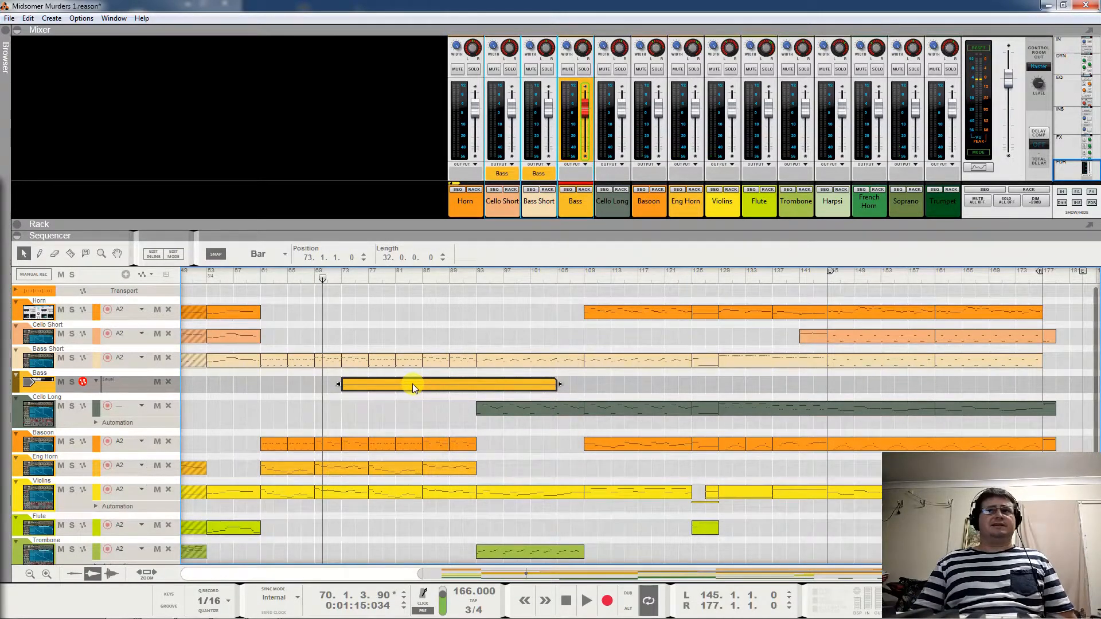
{"action": "right_click", "coordinate": [43, 398]}
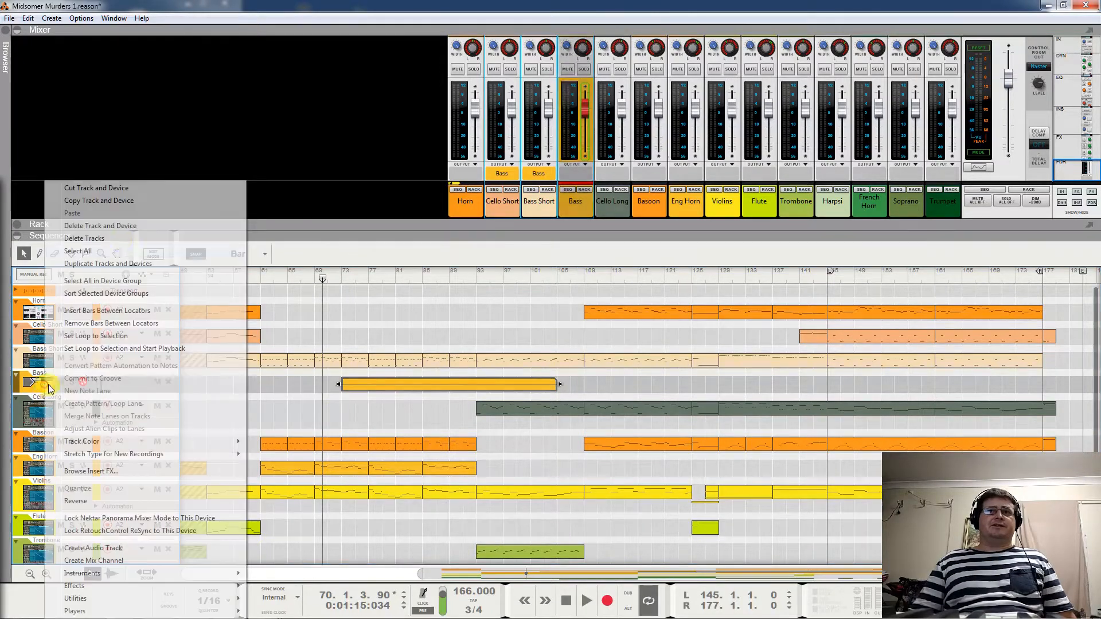
{"action": "left_click", "coordinate": [123, 244]}
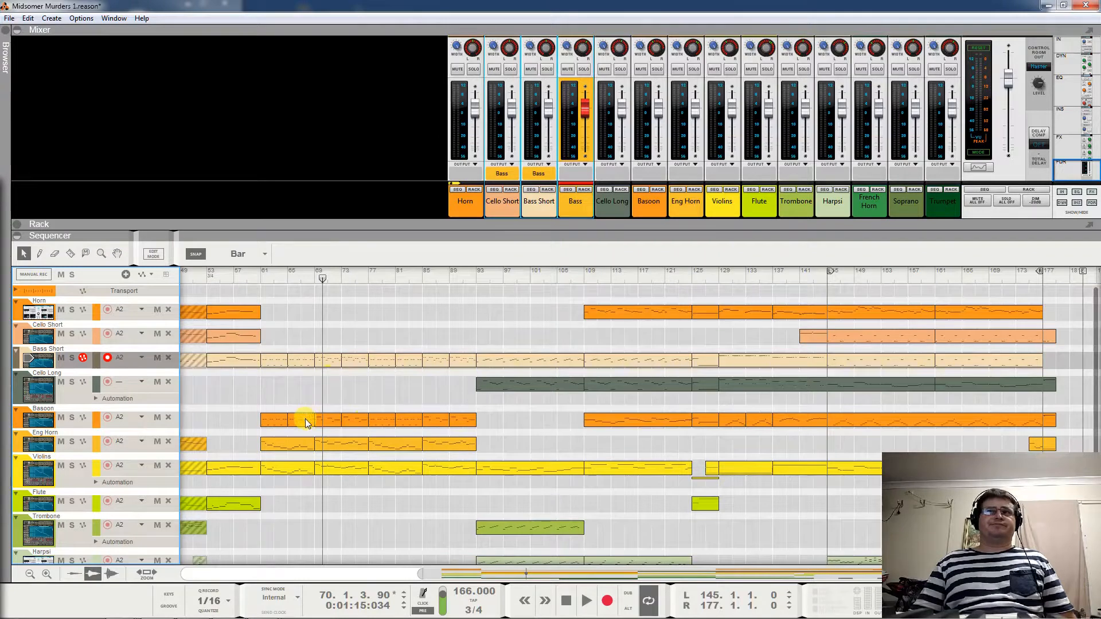
Try adding a Level automation track for the Basoon mixer channel and undo it
{"action": "left_click", "coordinate": [74, 426]}
{"action": "left_click", "coordinate": [660, 109]}
{"action": "right_click", "coordinate": [660, 109]}
{"action": "left_click", "coordinate": [688, 112]}
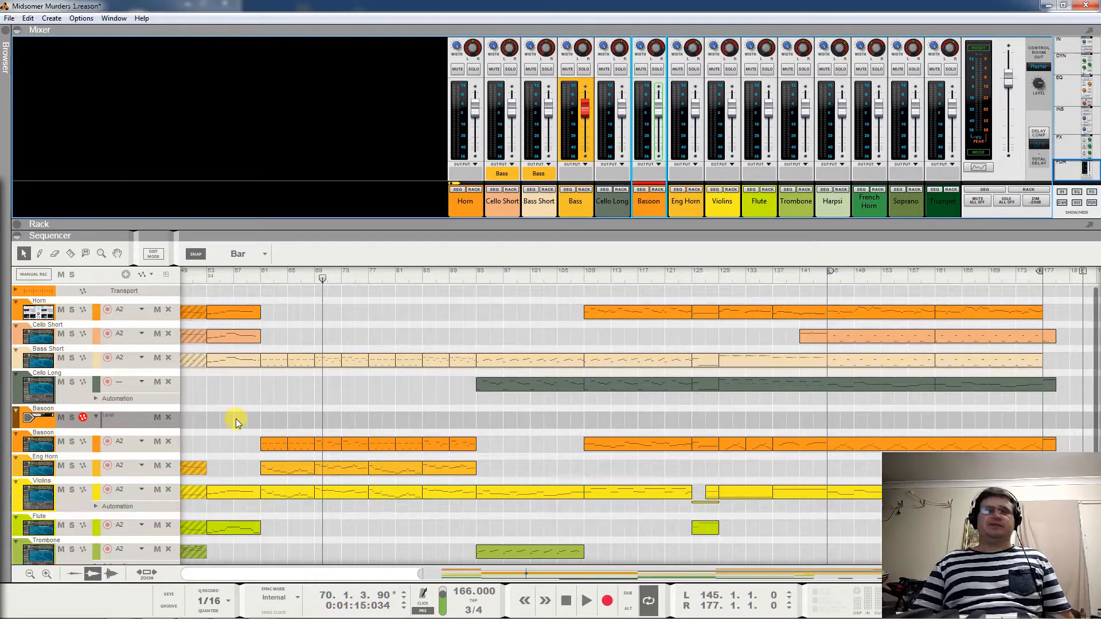
{"action": "key", "text": "ctrl+z"}
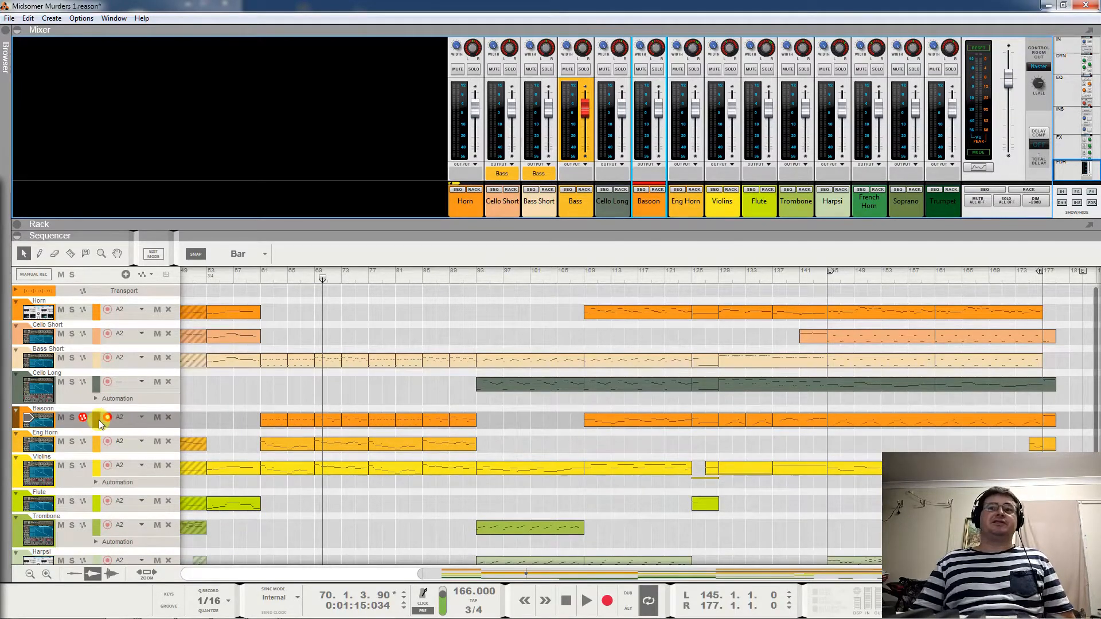
Add a Master Volume automation lane to the Basoon track with a 35-bar clip starting at bar 60
{"action": "left_click", "coordinate": [99, 419]}
{"action": "left_click", "coordinate": [143, 274]}
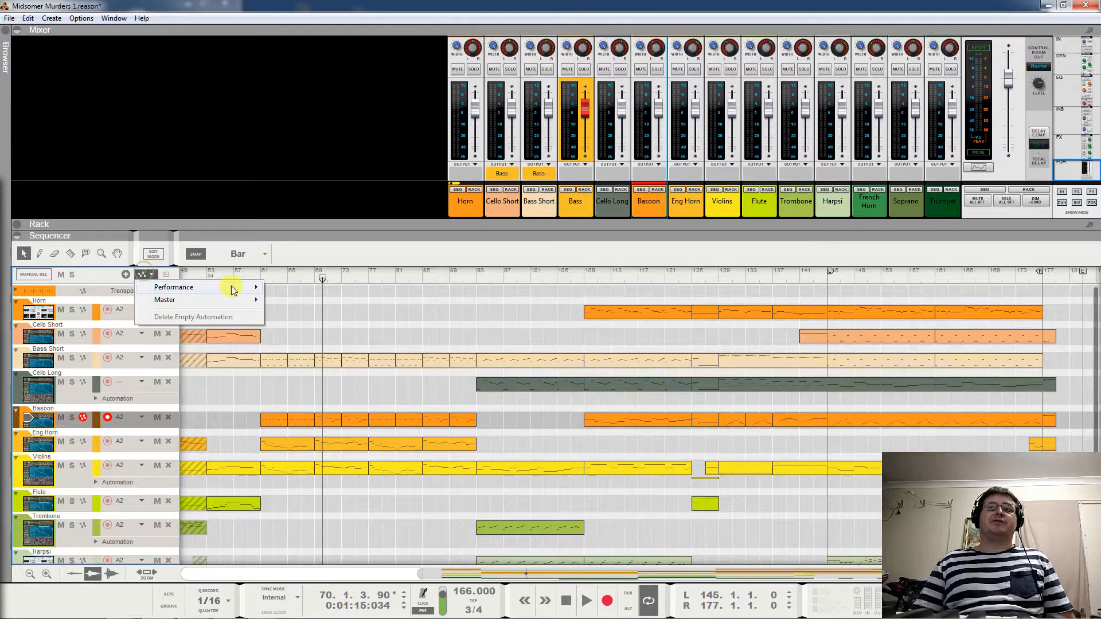
{"action": "mouse_move", "coordinate": [239, 292]}
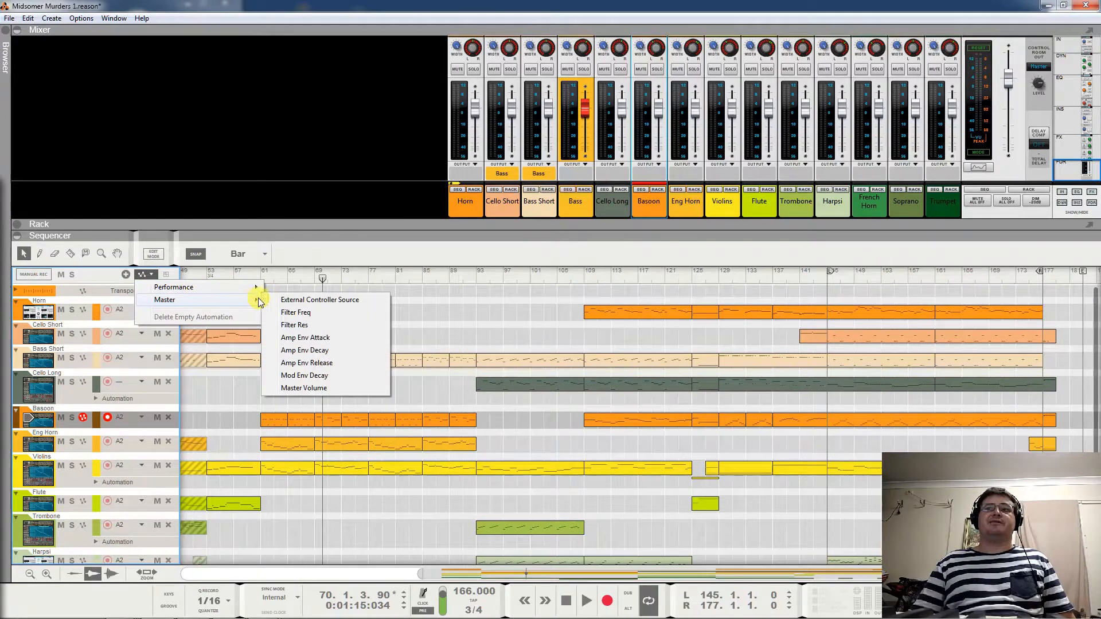
{"action": "left_click", "coordinate": [312, 387]}
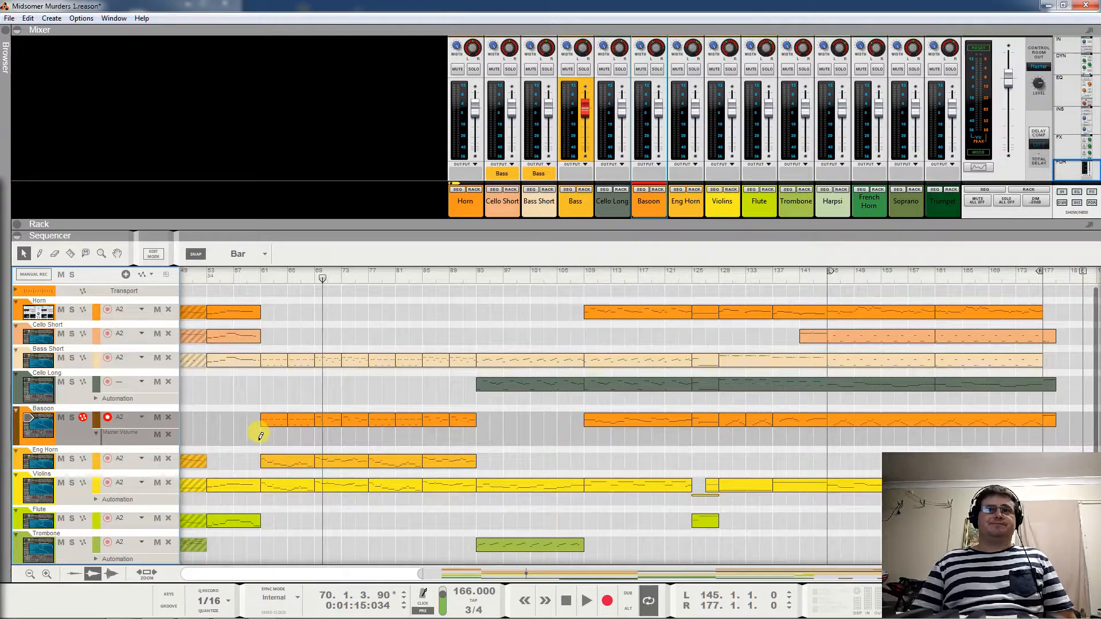
{"action": "mouse_move", "coordinate": [263, 435]}
{"action": "left_mouse_down"}
{"action": "mouse_move", "coordinate": [476, 427]}
{"action": "mouse_move", "coordinate": [490, 437]}
{"action": "left_mouse_up"}
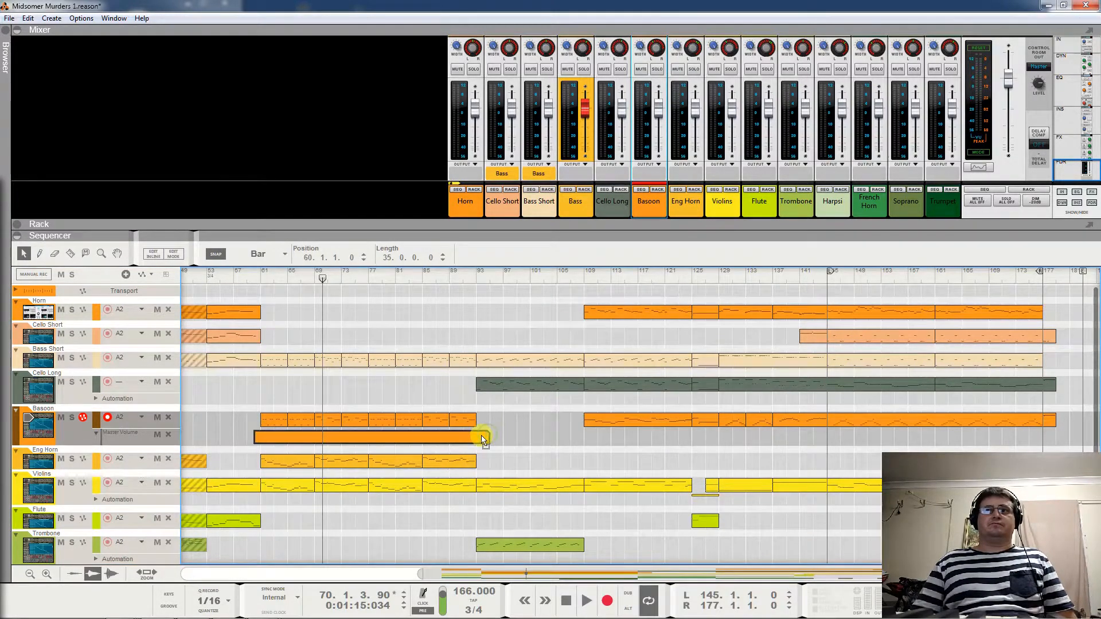
Set the Basoon Master Volume clip's value to 78 during playback and collapse the automation lane
{"action": "double_click", "coordinate": [476, 440]}
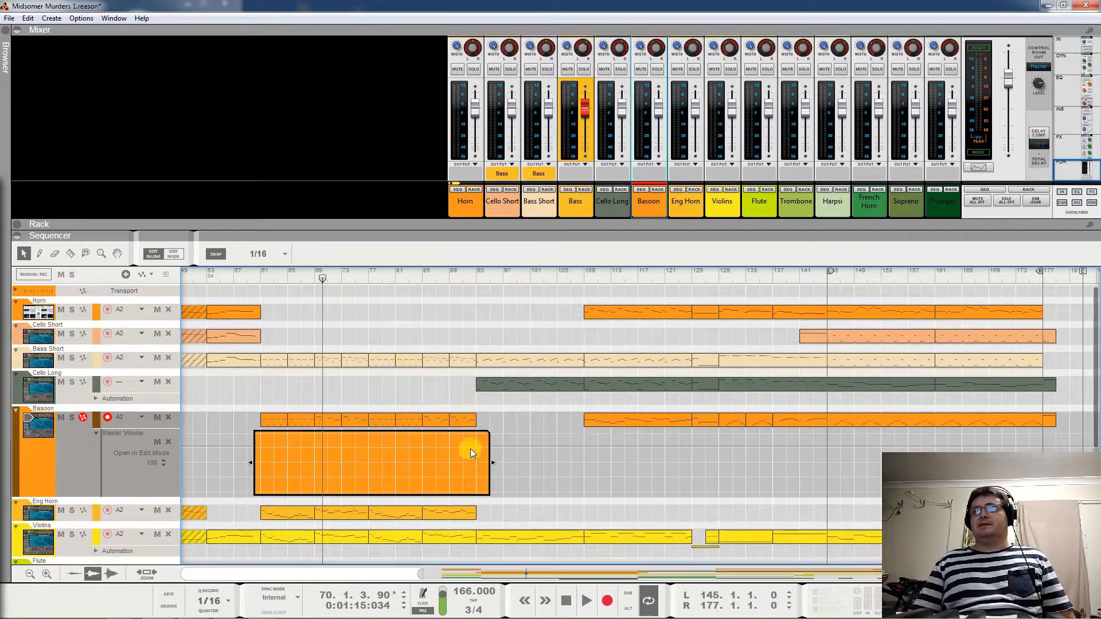
{"action": "left_click", "coordinate": [368, 461]}
{"action": "key", "text": "space"}
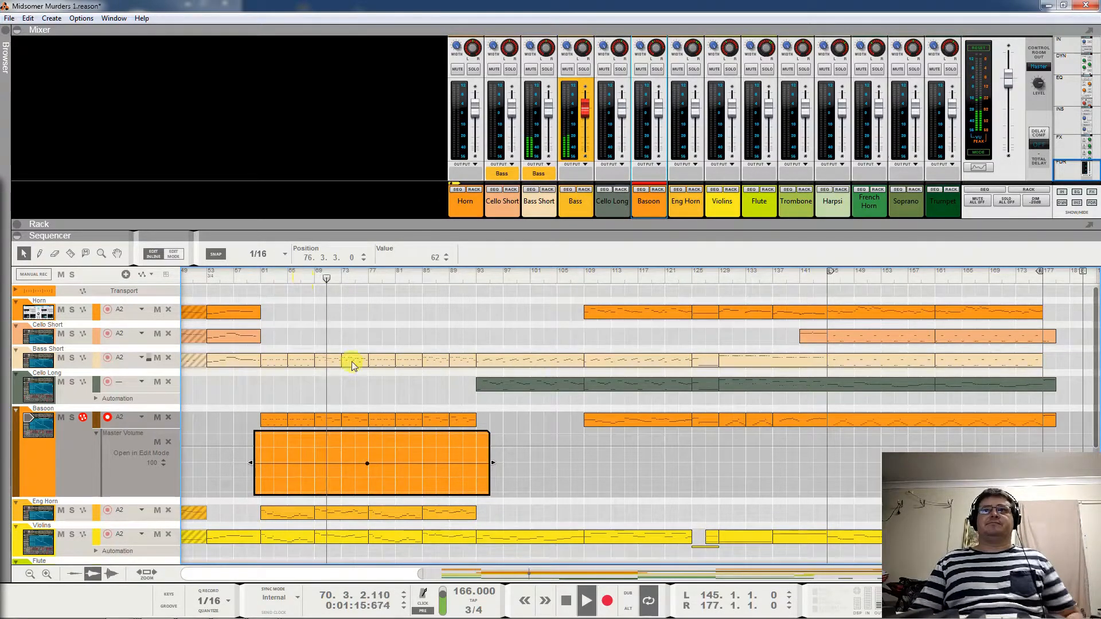
{"action": "mouse_move", "coordinate": [363, 461]}
{"action": "left_mouse_down"}
{"action": "mouse_move", "coordinate": [368, 490]}
{"action": "mouse_move", "coordinate": [368, 456]}
{"action": "left_mouse_up"}
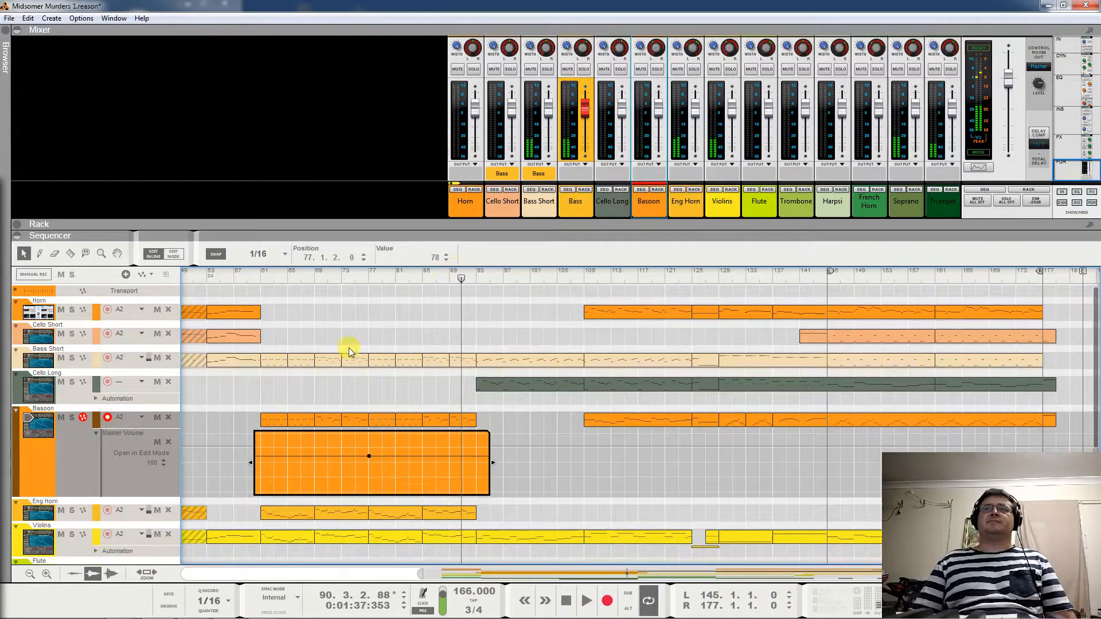
{"action": "left_click", "coordinate": [96, 433]}
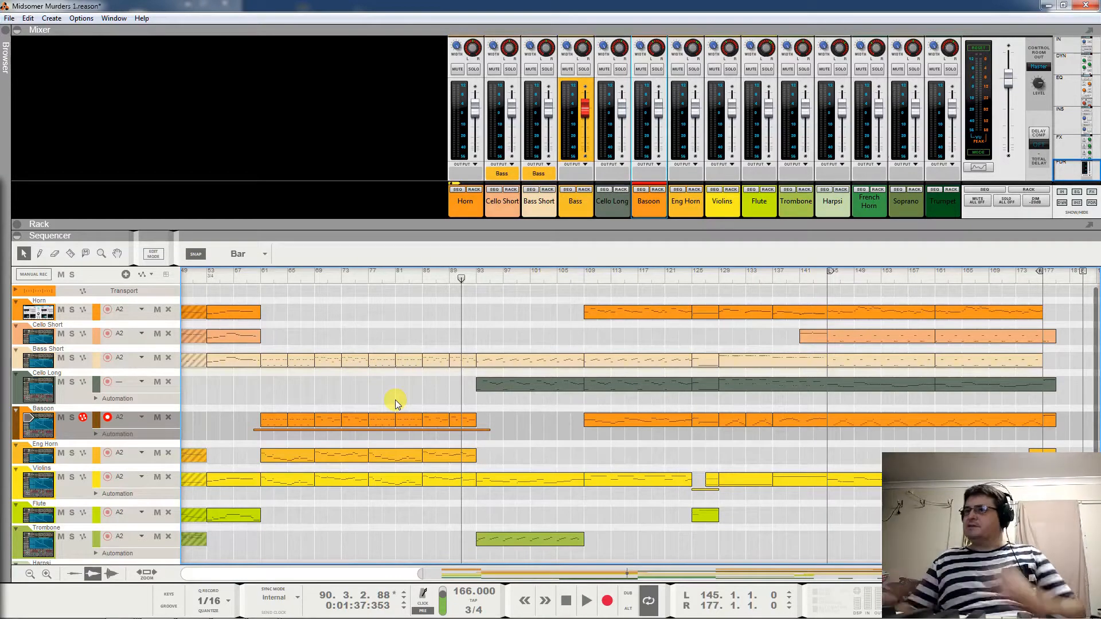
Lower the Basoon channel's input gain to -4.00 dB while playing from about bar 108 and from bar 145
{"action": "left_click", "coordinate": [577, 273]}
{"action": "key", "text": "space"}
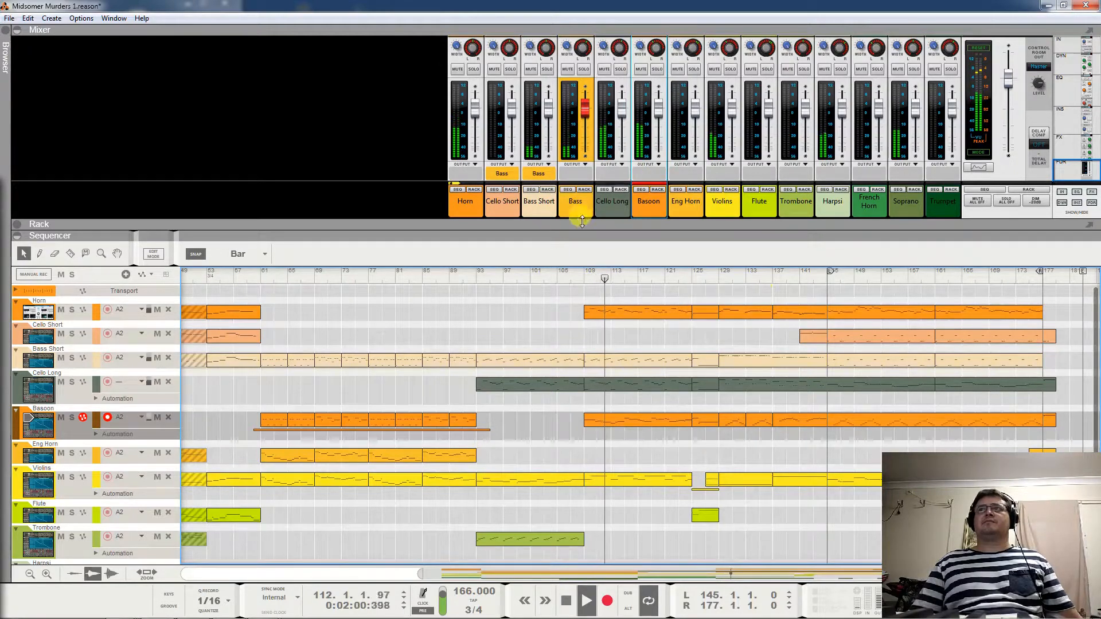
{"action": "left_click", "coordinate": [1082, 58]}
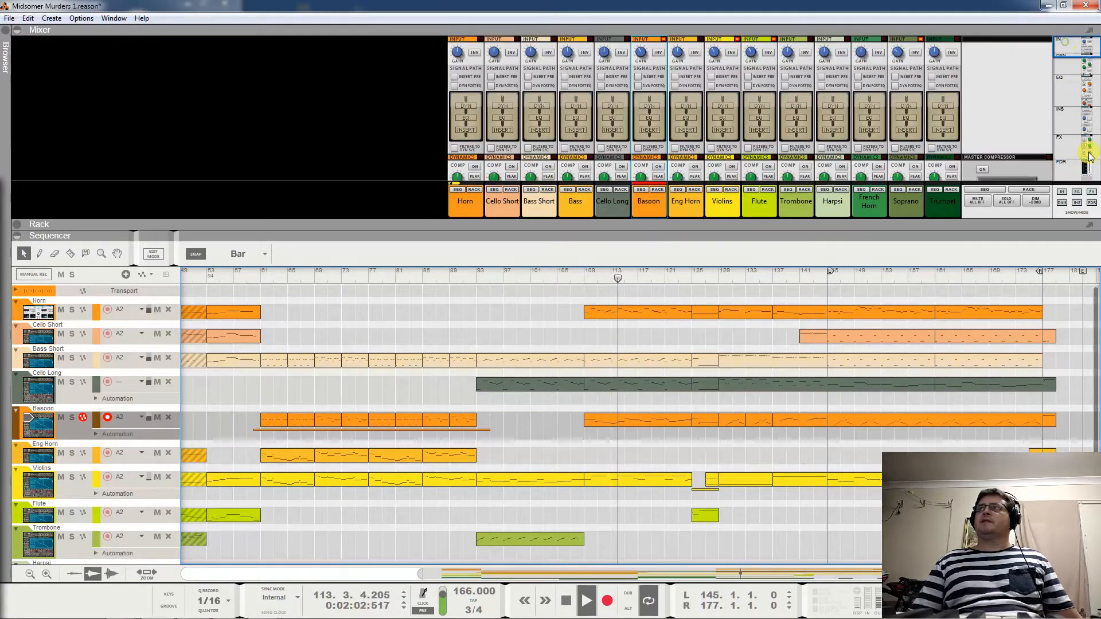
{"action": "left_click_drag", "start_coordinate": [642, 54], "coordinate": [640, 59]}
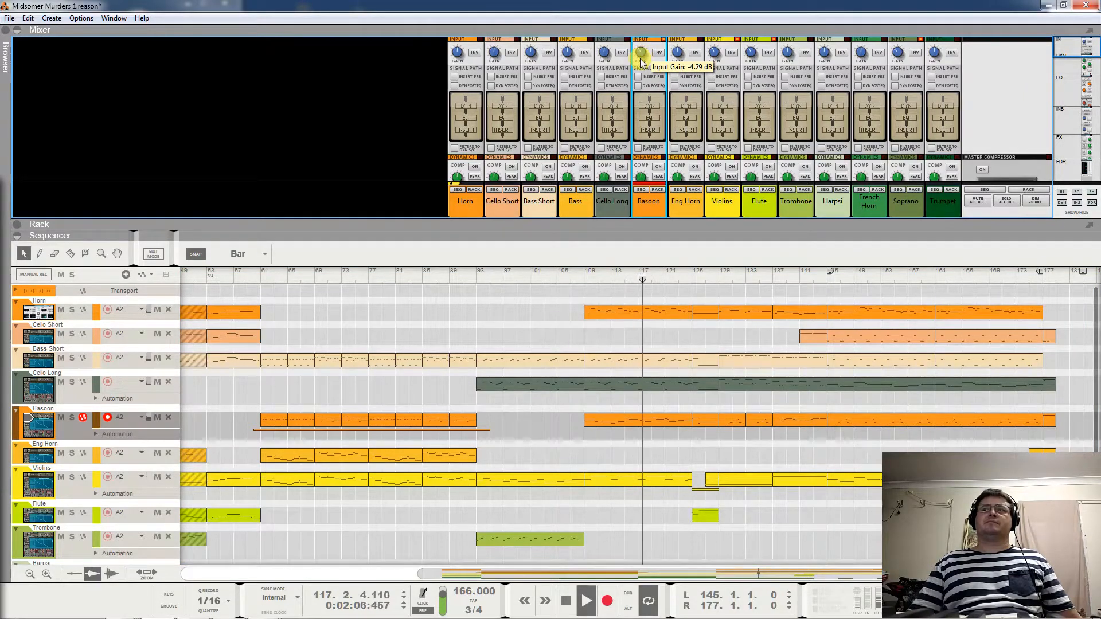
{"action": "left_click", "coordinate": [826, 277]}
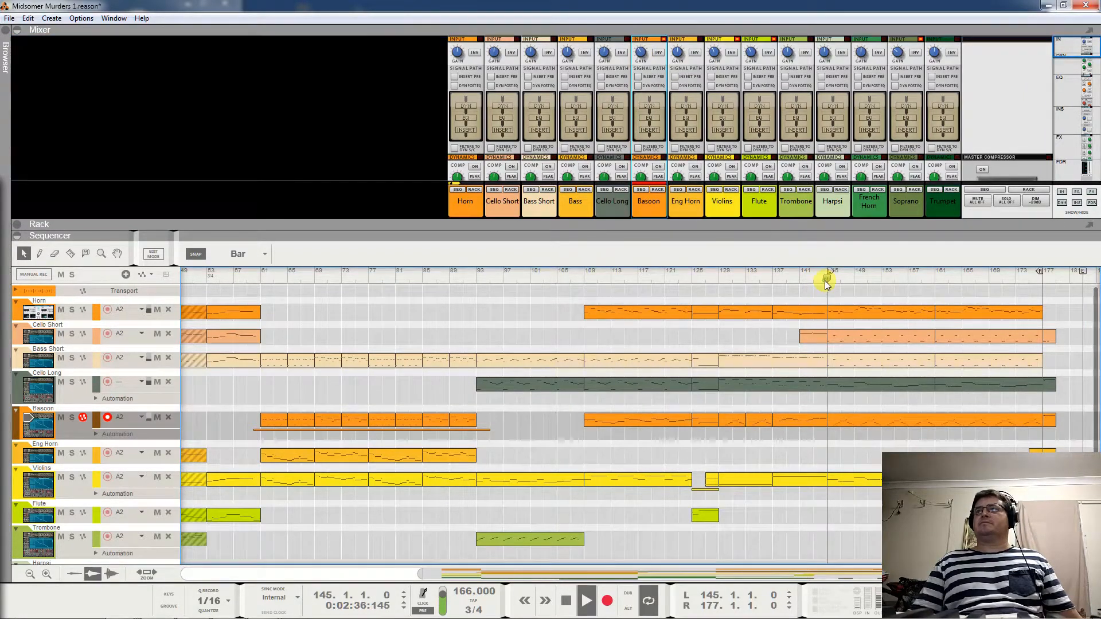
{"action": "left_click", "coordinate": [645, 56]}
{"action": "left_click_drag", "start_coordinate": [646, 56], "coordinate": [647, 58]}
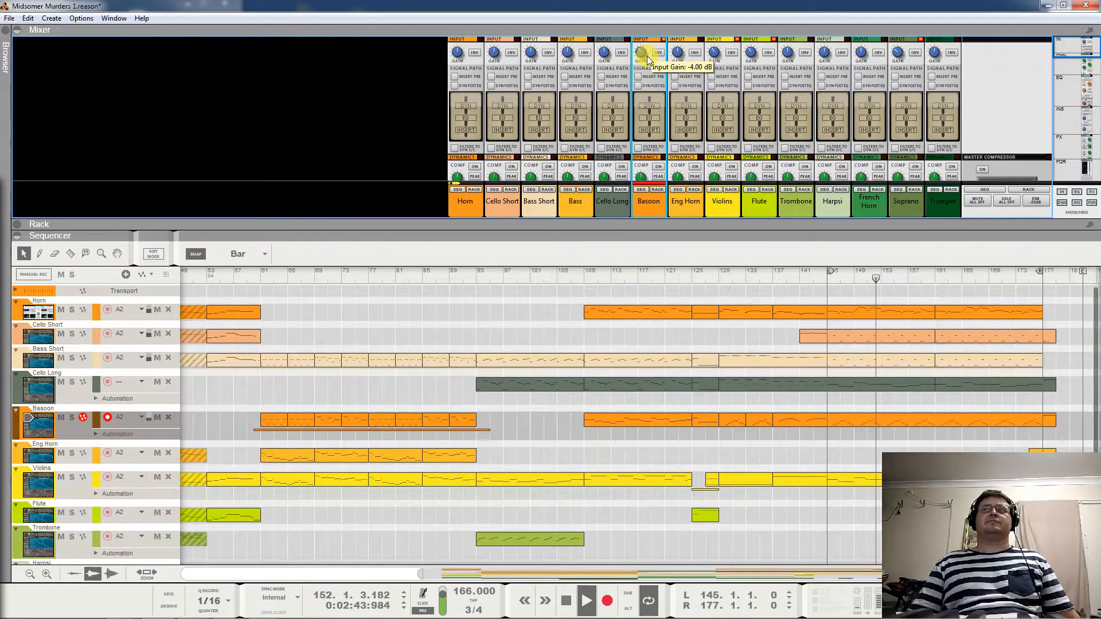
Return the mixer to the faders and listen to the balance from about bars 59, 56 and 92
{"action": "left_click", "coordinate": [248, 273]}
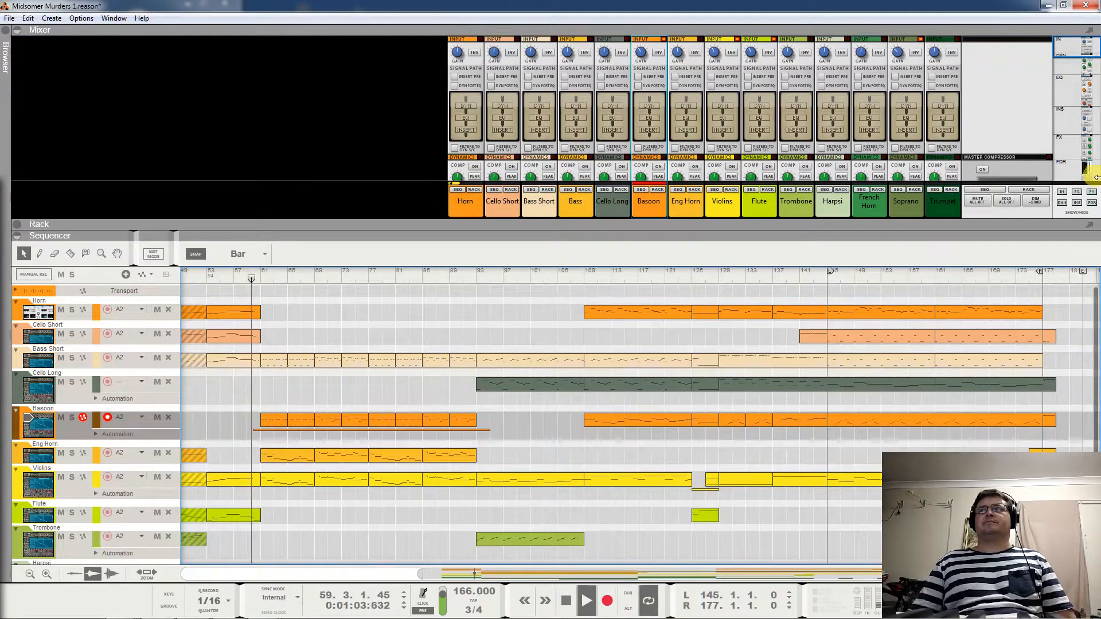
{"action": "left_click", "coordinate": [1065, 172]}
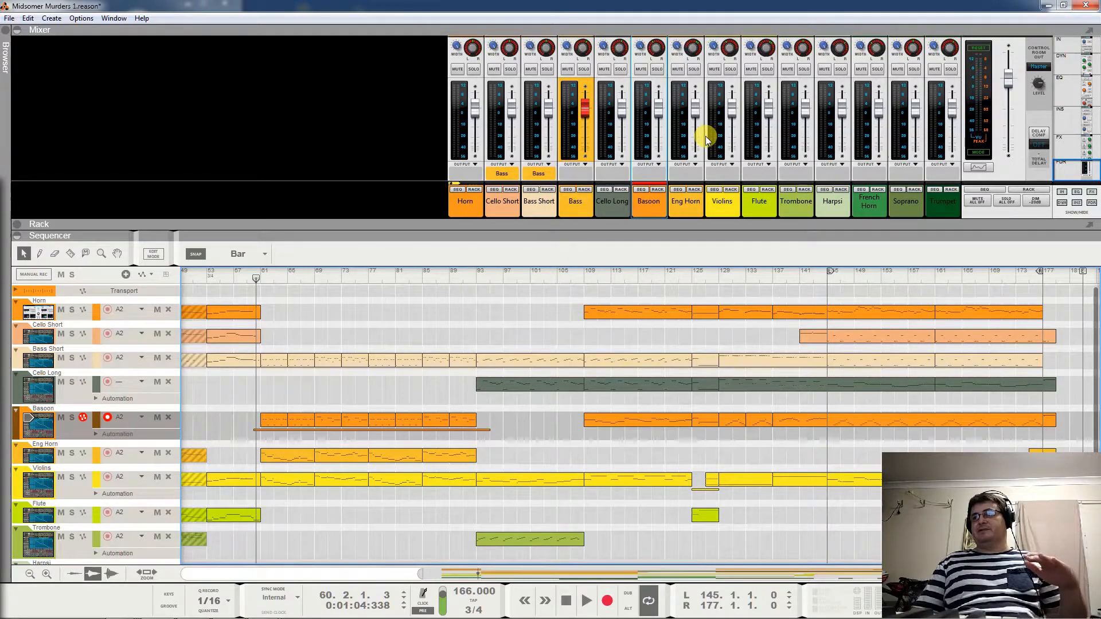
{"action": "left_click", "coordinate": [228, 277]}
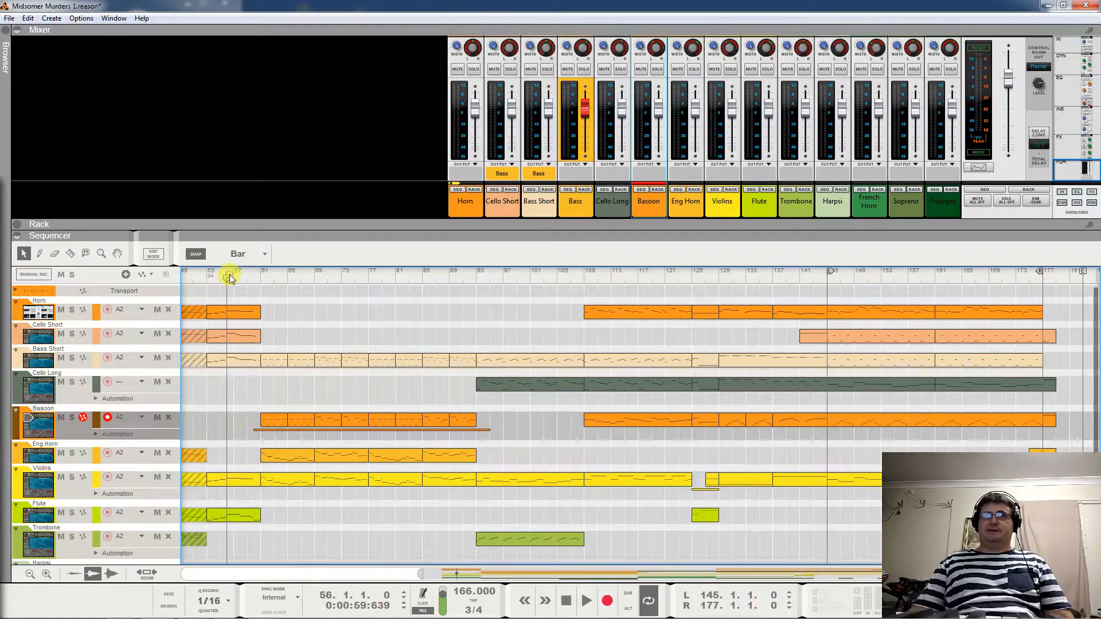
{"action": "key", "text": "space"}
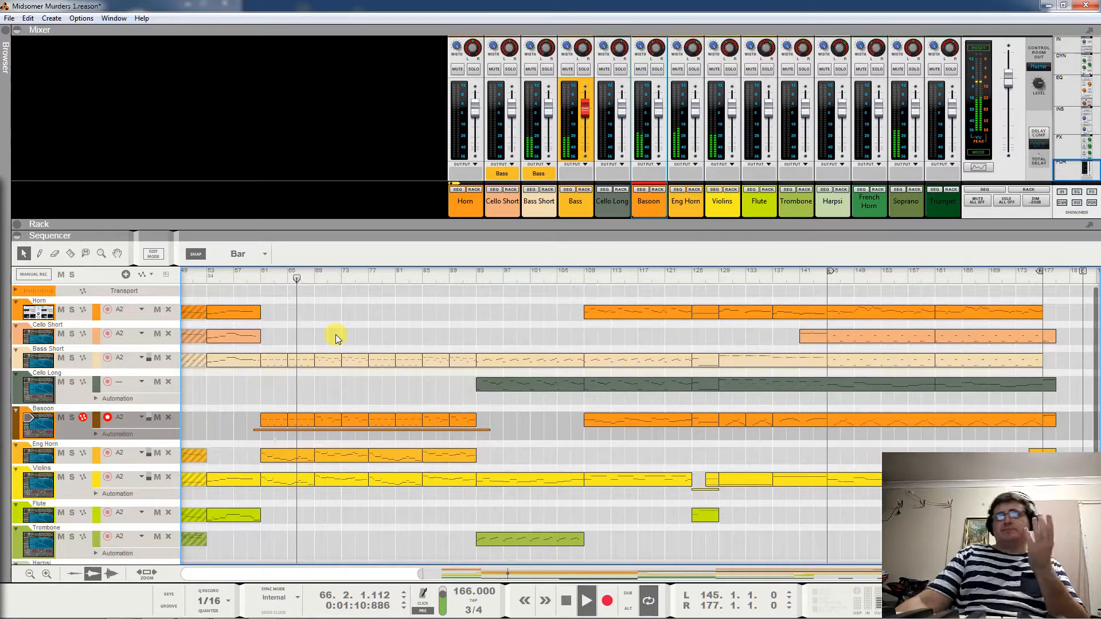
{"action": "key", "text": "space"}
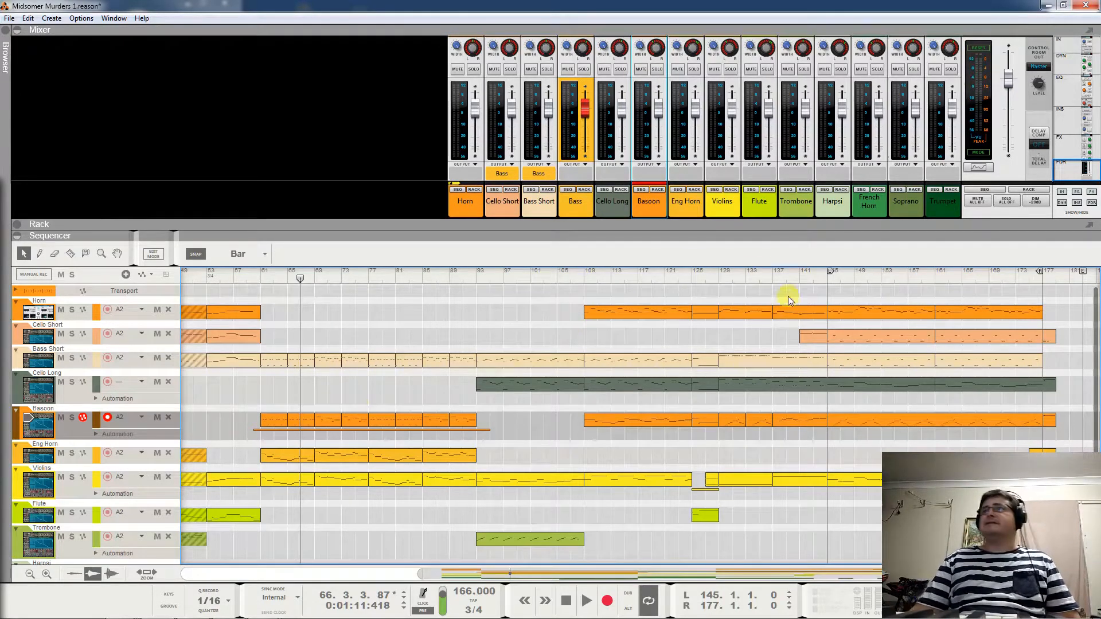
{"action": "key", "text": "space"}
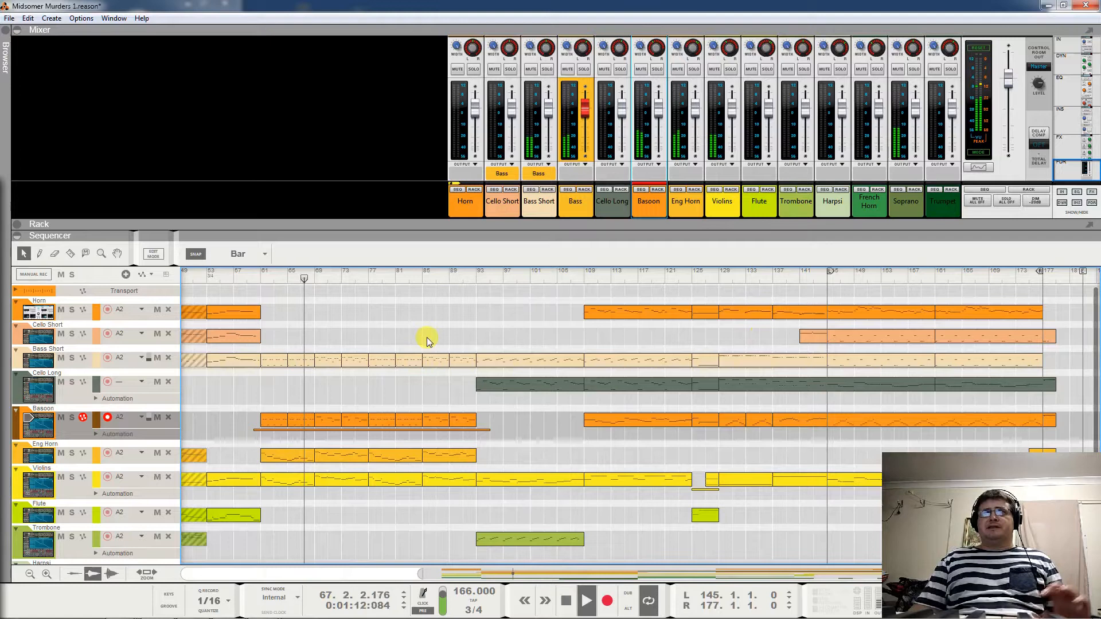
{"action": "left_click", "coordinate": [470, 280]}
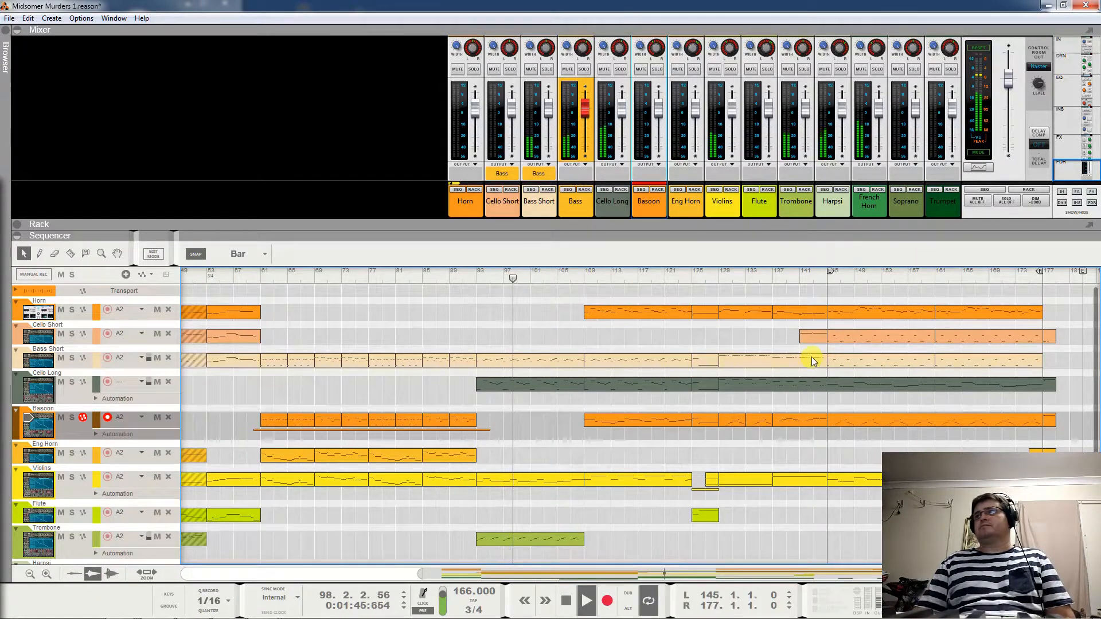
{"action": "key", "text": "space"}
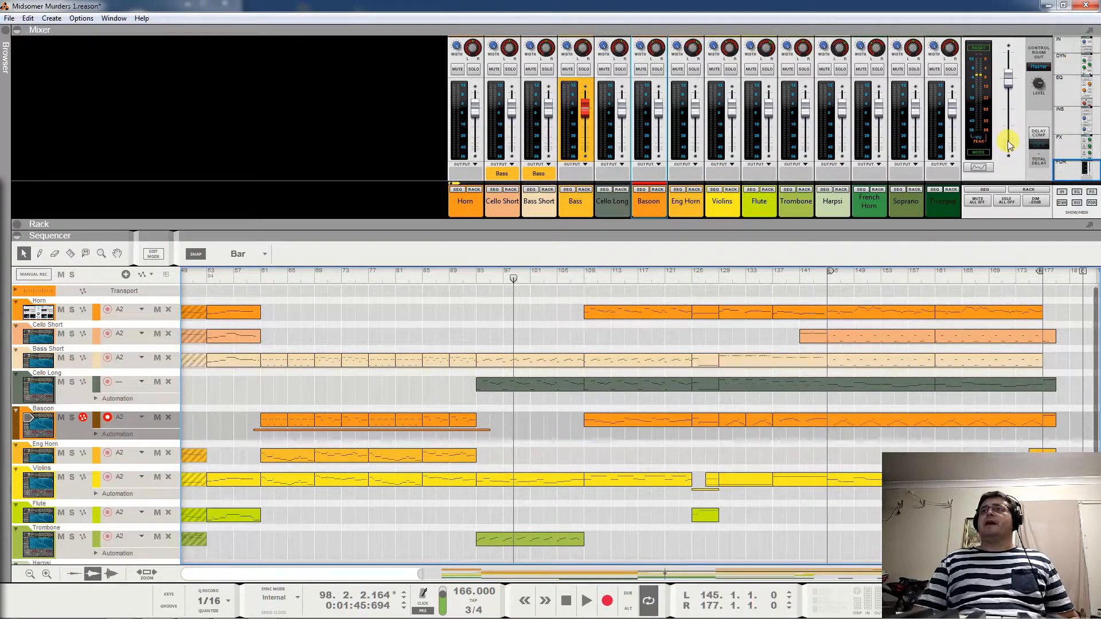
Show the rack and add an RV7000 MkII Reverb below the Master Section
{"action": "left_click", "coordinate": [12, 223]}
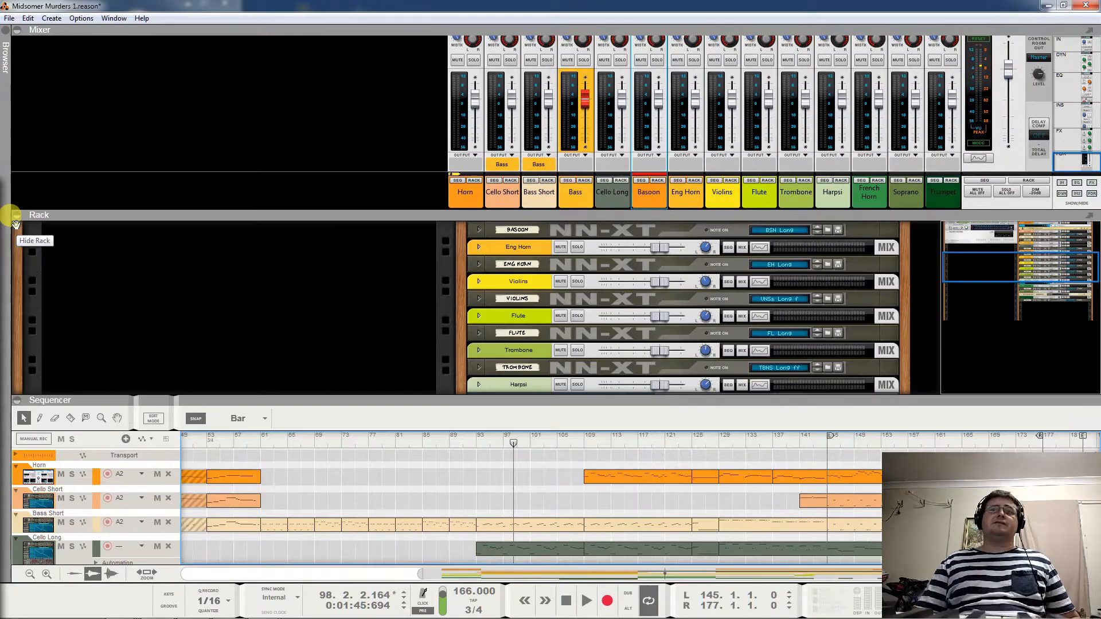
{"action": "scroll", "coordinate": [267, 300], "scroll_direction": "down", "scroll_amount": 3}
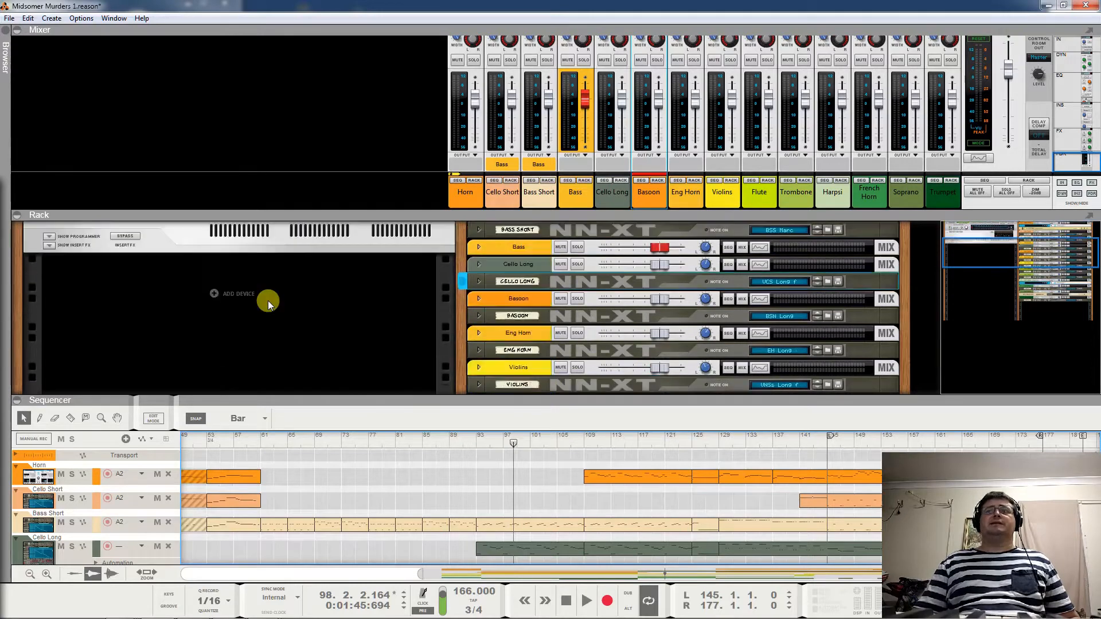
{"action": "right_click", "coordinate": [230, 283]}
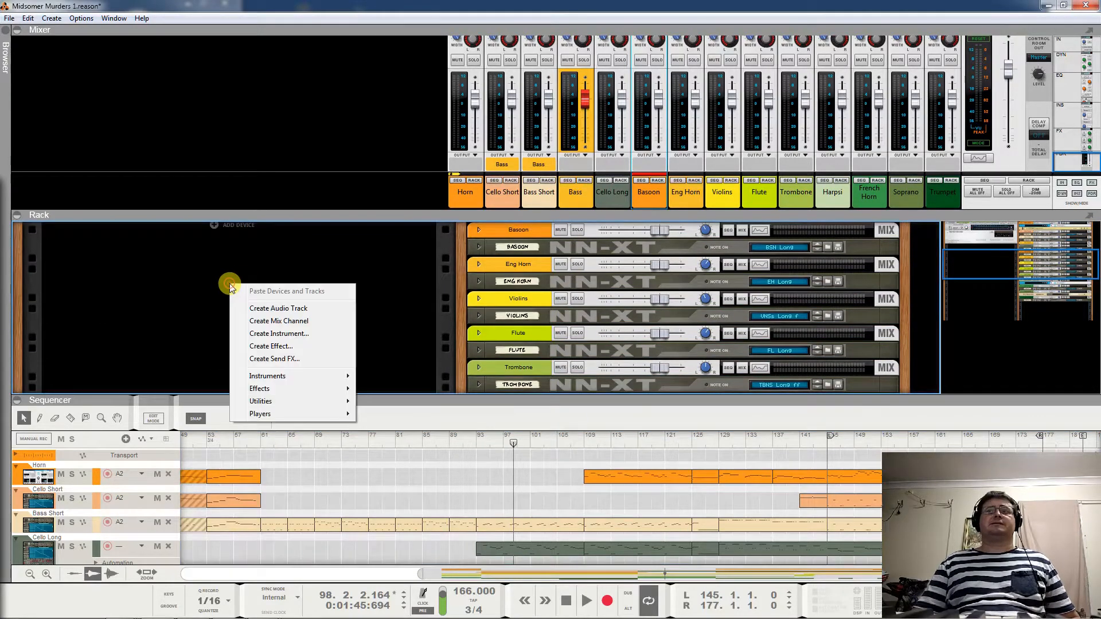
{"action": "mouse_move", "coordinate": [318, 383]}
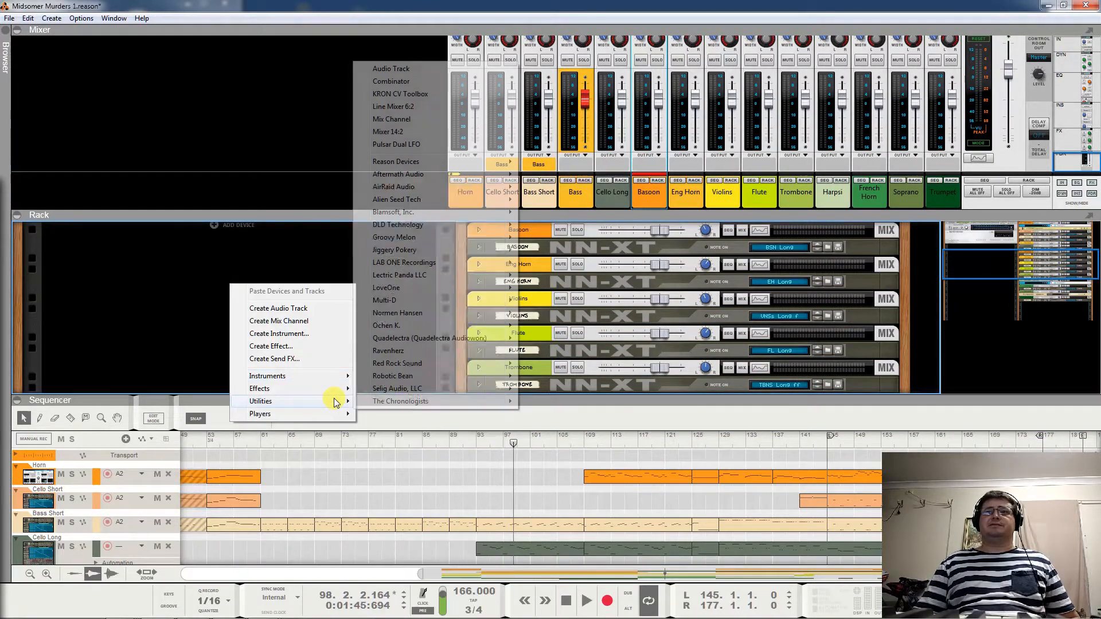
{"action": "mouse_move", "coordinate": [337, 398]}
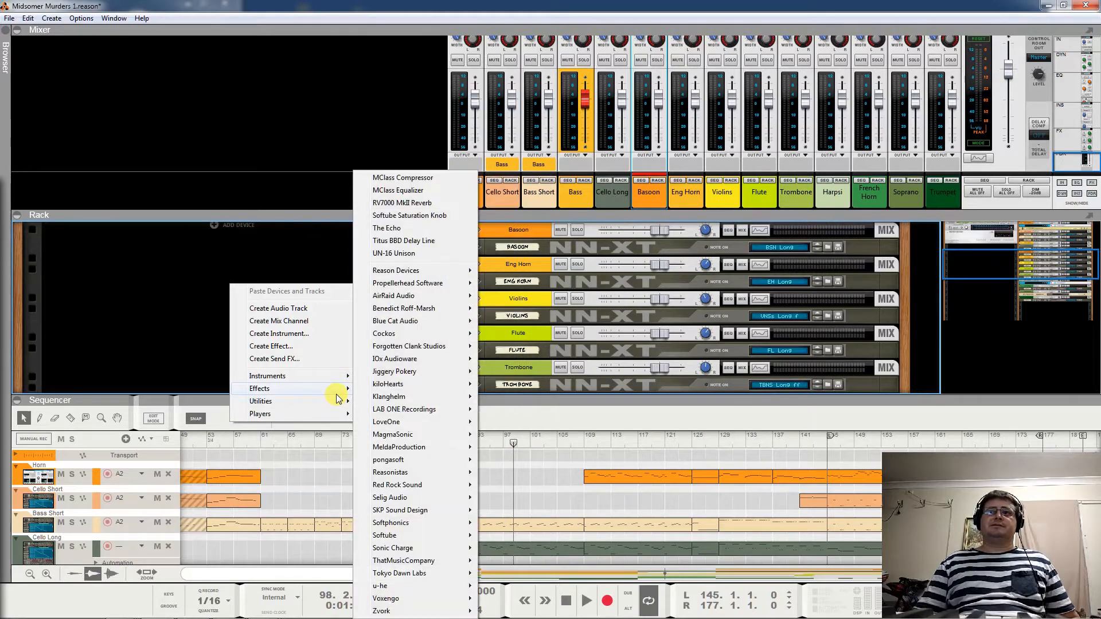
{"action": "left_click", "coordinate": [404, 202]}
{"action": "scroll", "coordinate": [328, 339], "scroll_direction": "up", "scroll_amount": 3}
{"action": "scroll", "coordinate": [328, 339], "scroll_direction": "down", "scroll_amount": 3}
{"action": "scroll", "coordinate": [328, 339], "scroll_direction": "up", "scroll_amount": 3}
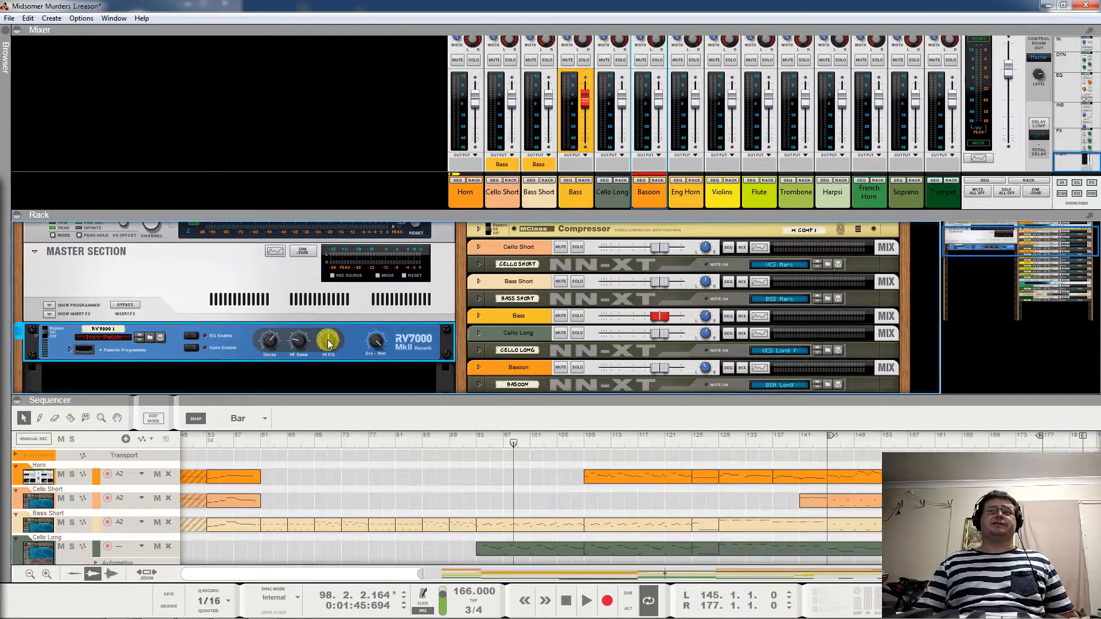
Show the mixer's effect sends and delete the RV7000 MkII Reverb below the Master Section
{"action": "mouse_move", "coordinate": [327, 339]}
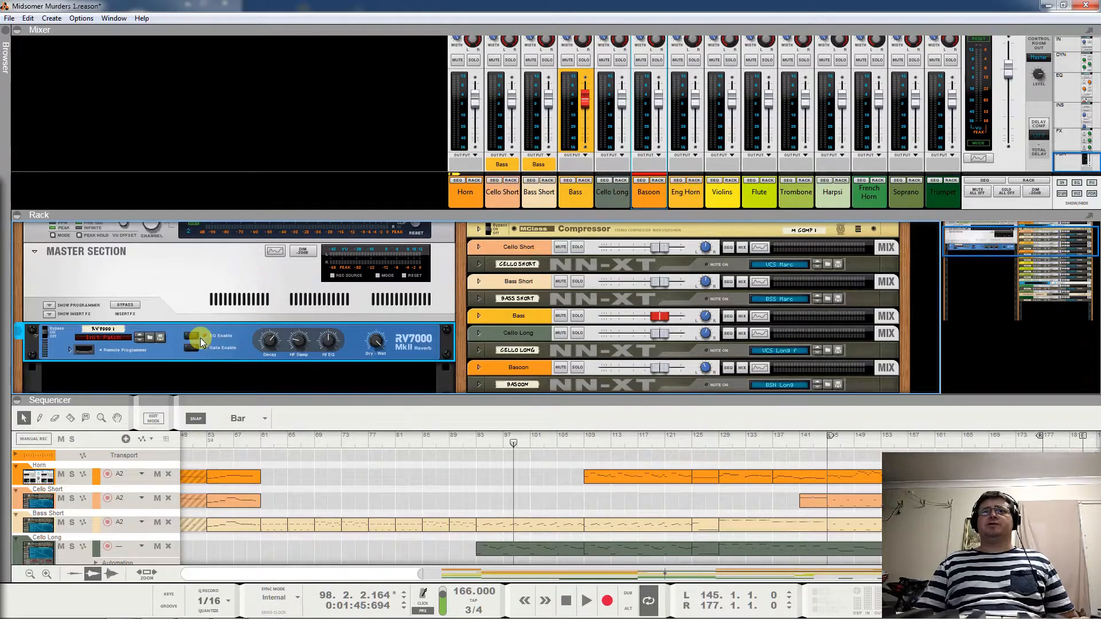
{"action": "left_click", "coordinate": [1066, 139]}
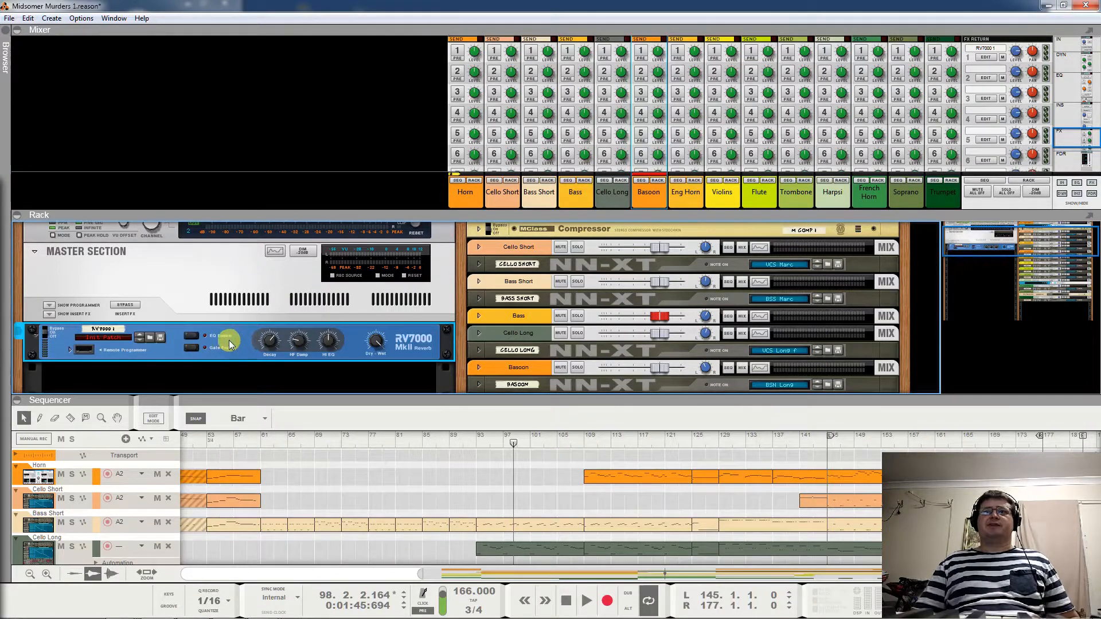
{"action": "key", "text": "Delete"}
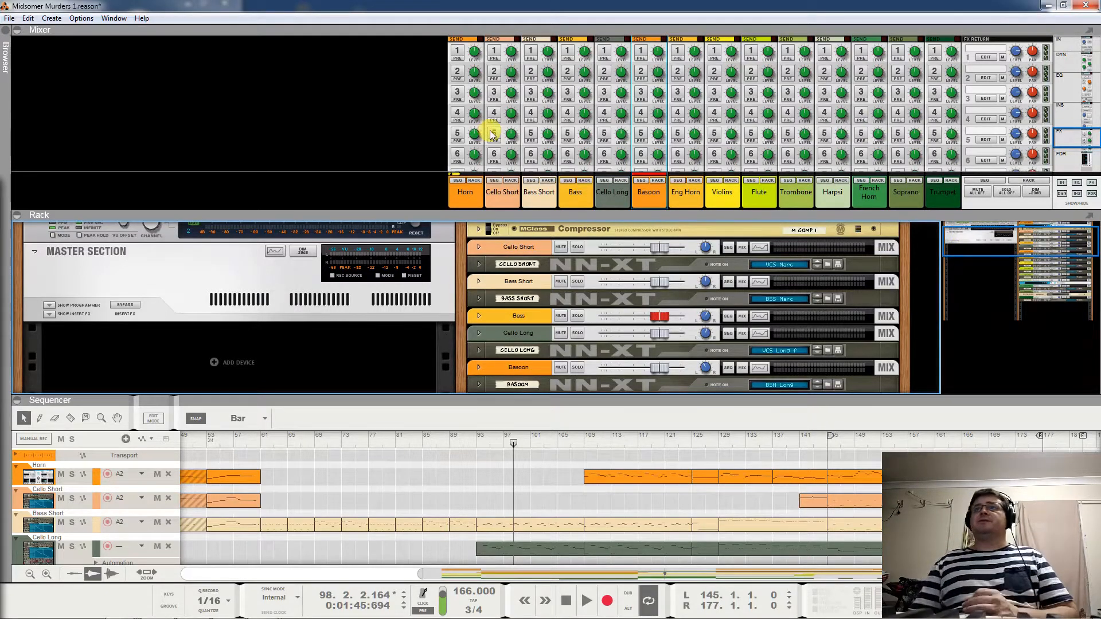
Examine the effect send switches and level controls on the Horn and Violins channels
{"action": "left_click_drag", "start_coordinate": [474, 53], "coordinate": [475, 95]}
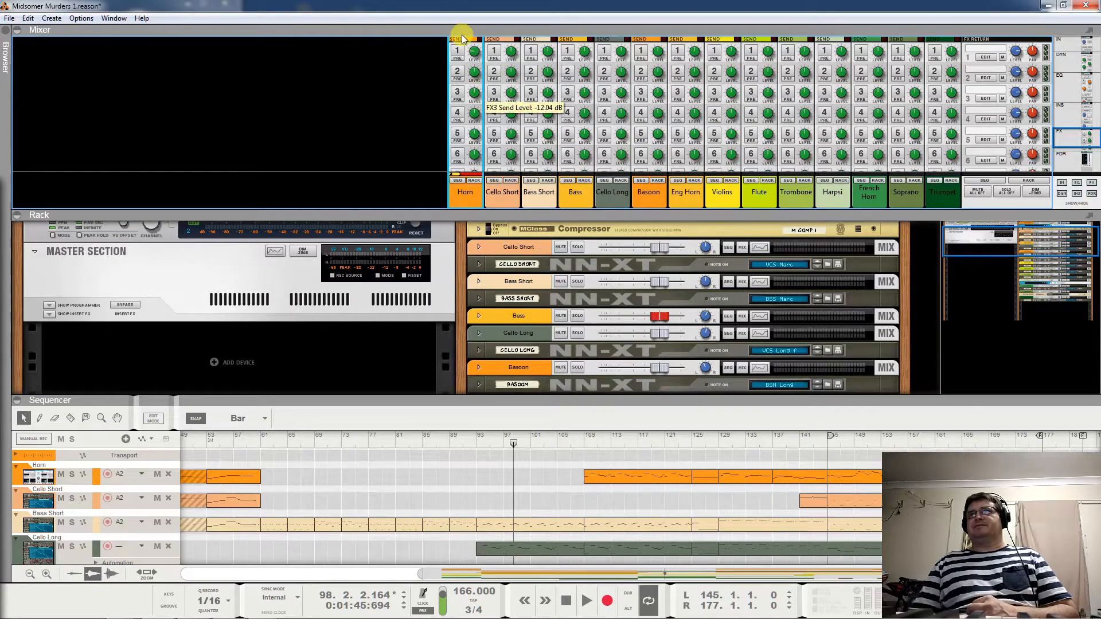
{"action": "left_click", "coordinate": [458, 55]}
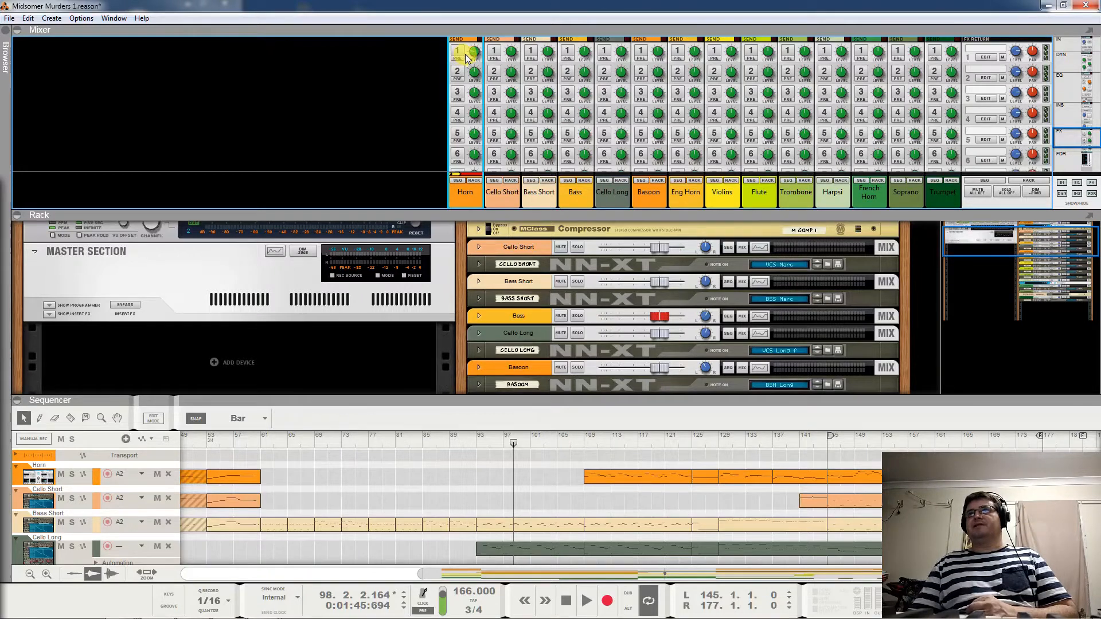
{"action": "left_click_drag", "start_coordinate": [732, 53], "coordinate": [750, 23]}
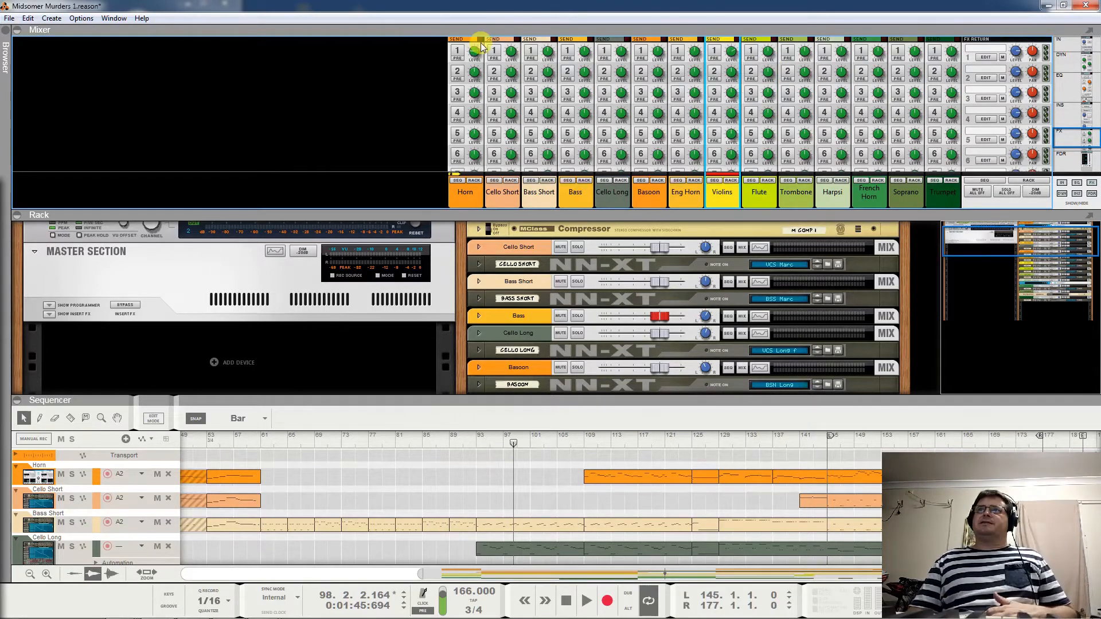
{"action": "mouse_move", "coordinate": [474, 51]}
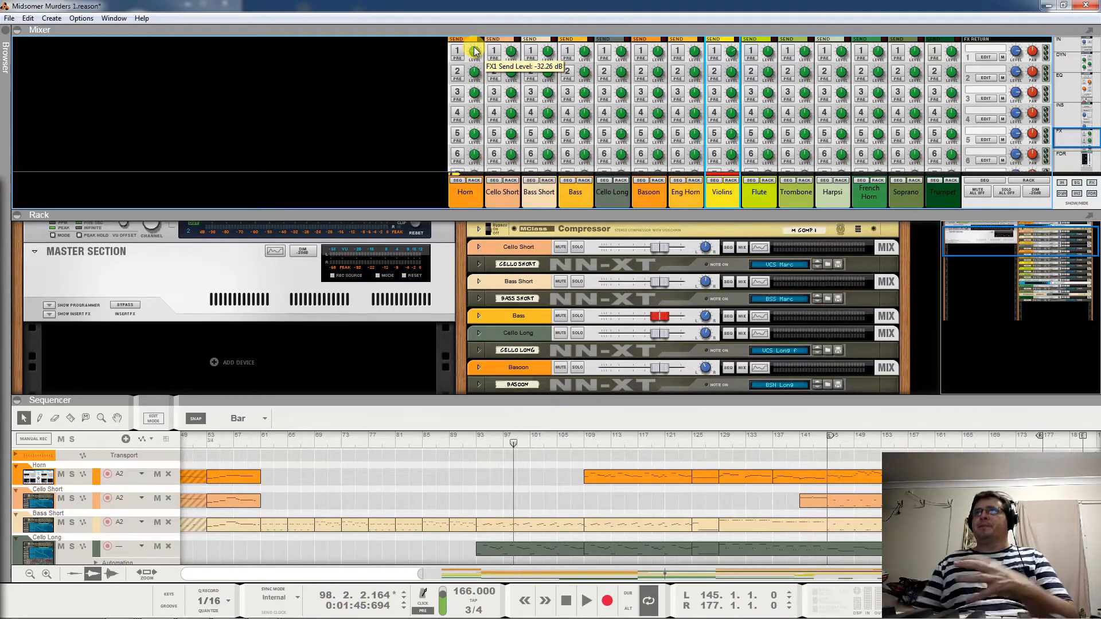
{"action": "mouse_move", "coordinate": [732, 59]}
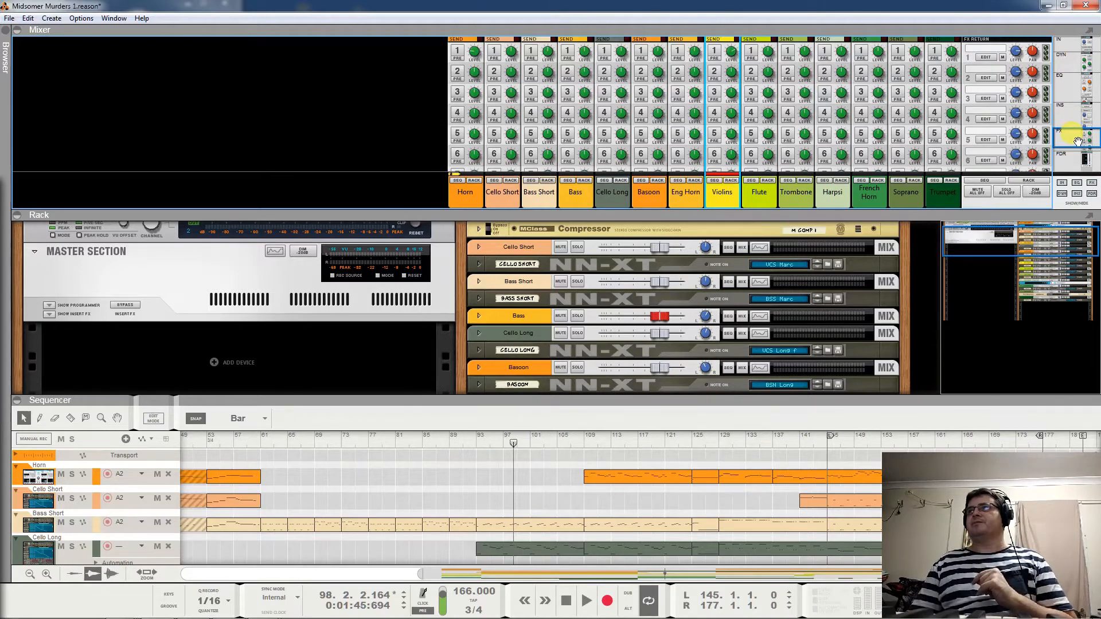
Return the mixer to the faders and fold the mixer away to enlarge the rack
{"action": "left_click_drag", "start_coordinate": [1078, 140], "coordinate": [1079, 173]}
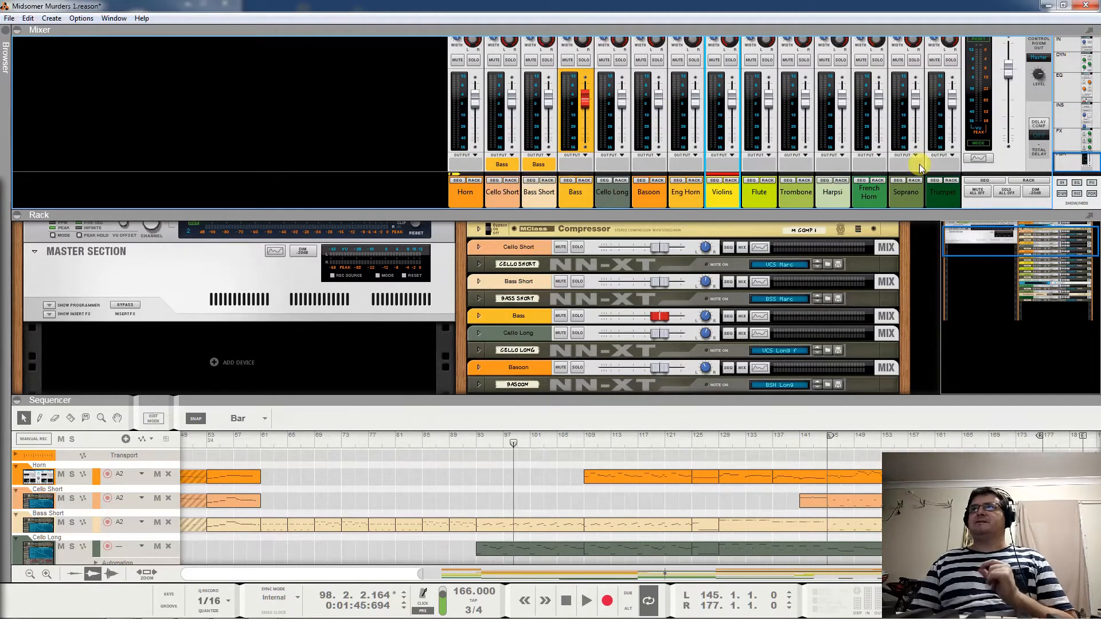
{"action": "left_click_drag", "start_coordinate": [826, 211], "coordinate": [841, 220]}
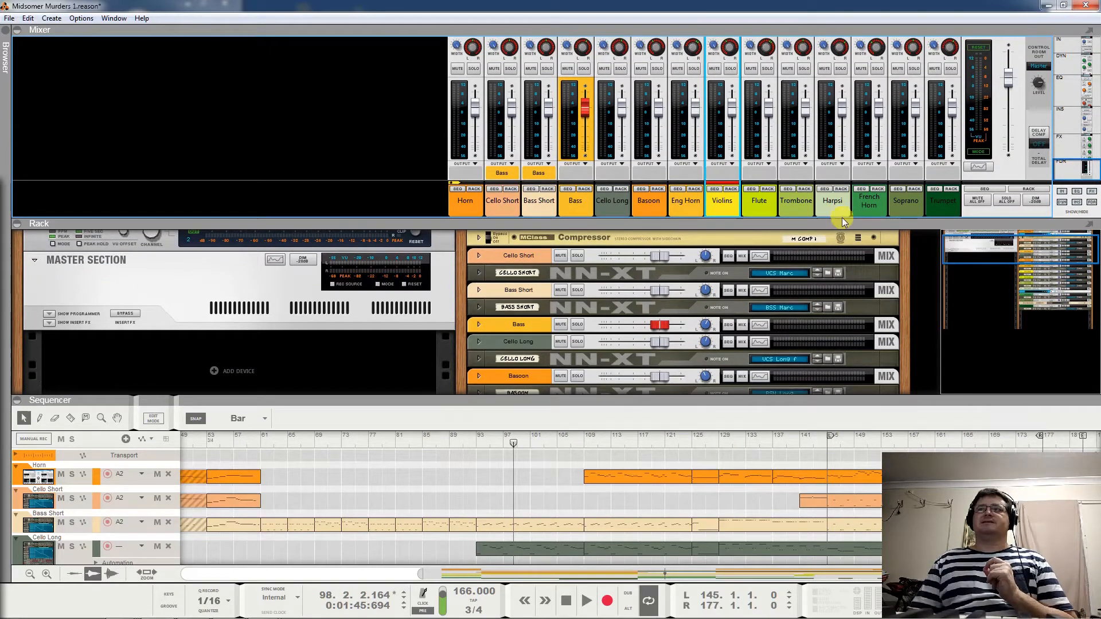
{"action": "left_click", "coordinate": [17, 30]}
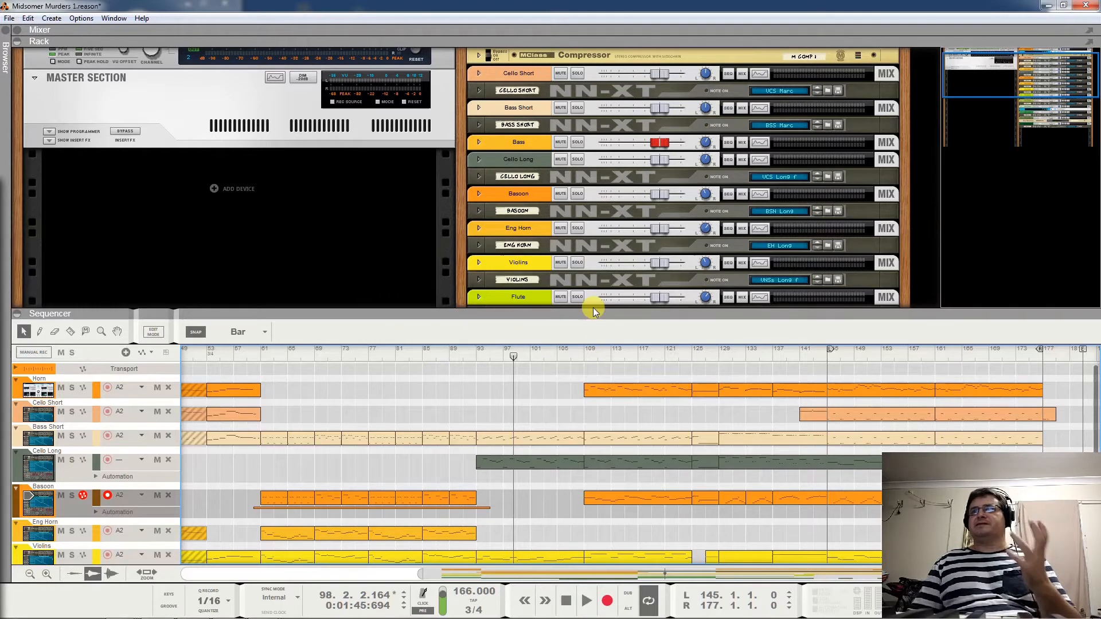
Show the Master Section's insert effects and fold the sequencer away
{"action": "scroll", "coordinate": [479, 181], "scroll_direction": "up", "scroll_amount": 2}
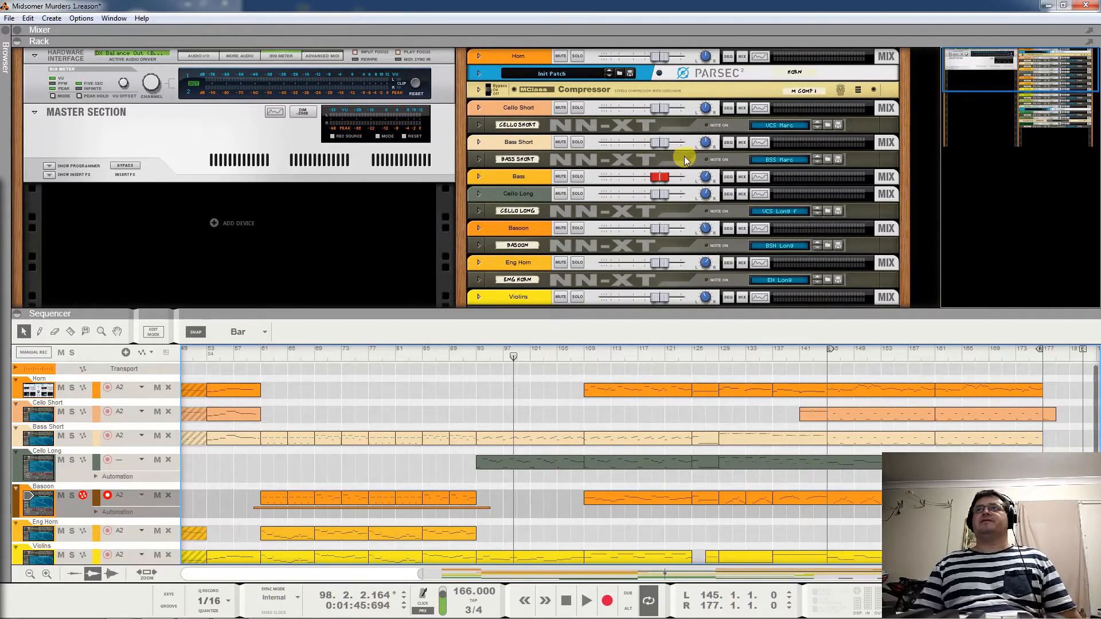
{"action": "left_click", "coordinate": [50, 174]}
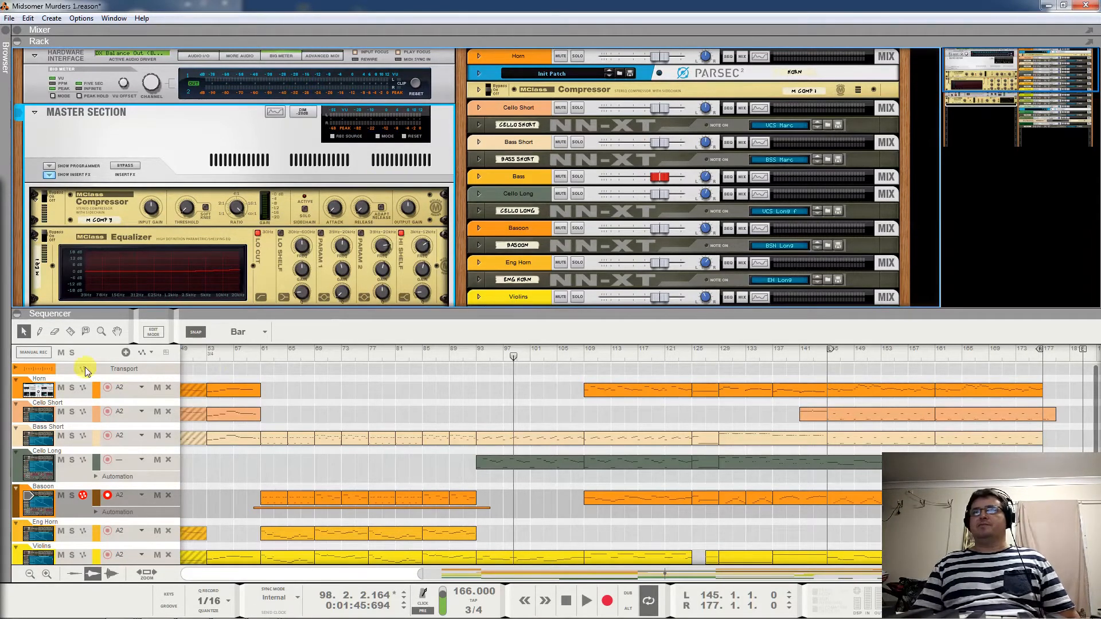
{"action": "scroll", "coordinate": [144, 515], "scroll_direction": "down", "scroll_amount": 8}
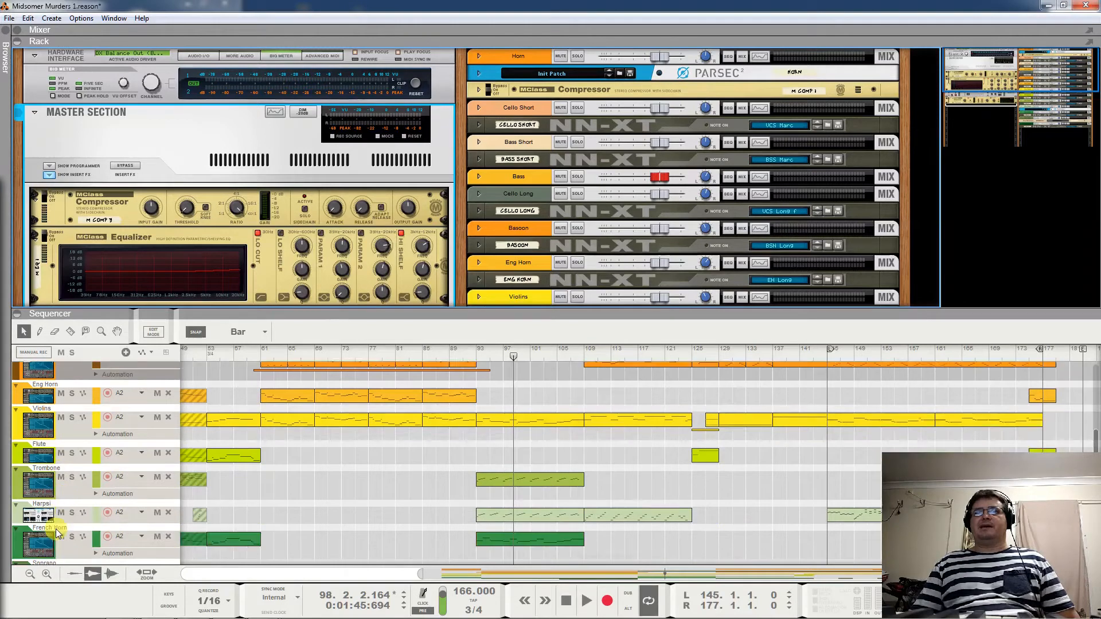
{"action": "scroll", "coordinate": [401, 473], "scroll_direction": "up", "scroll_amount": 2}
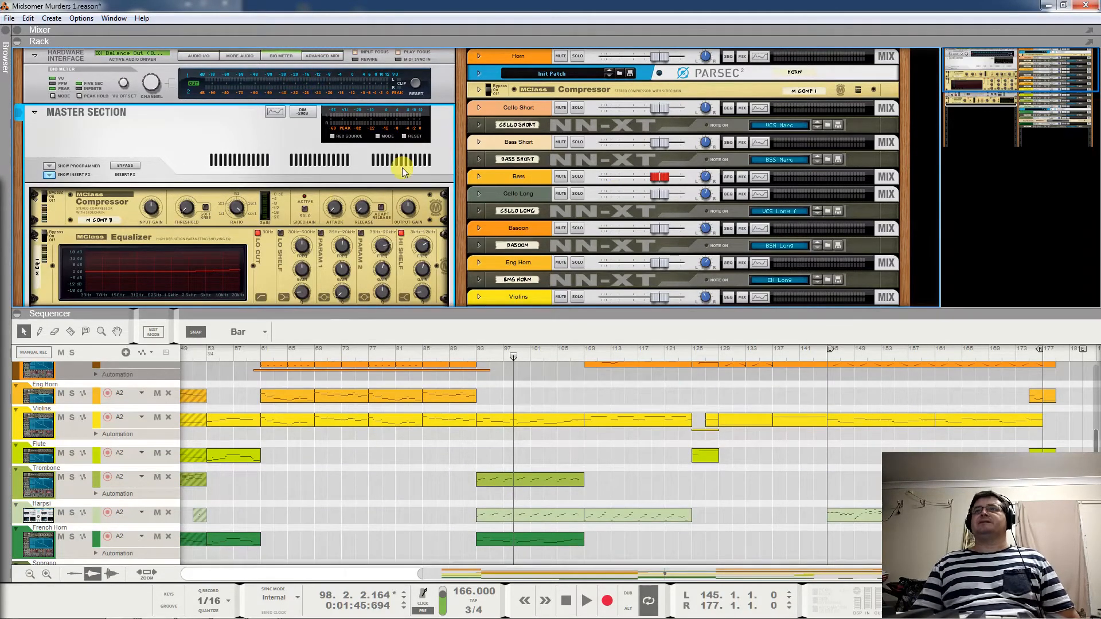
{"action": "left_click", "coordinate": [16, 313]}
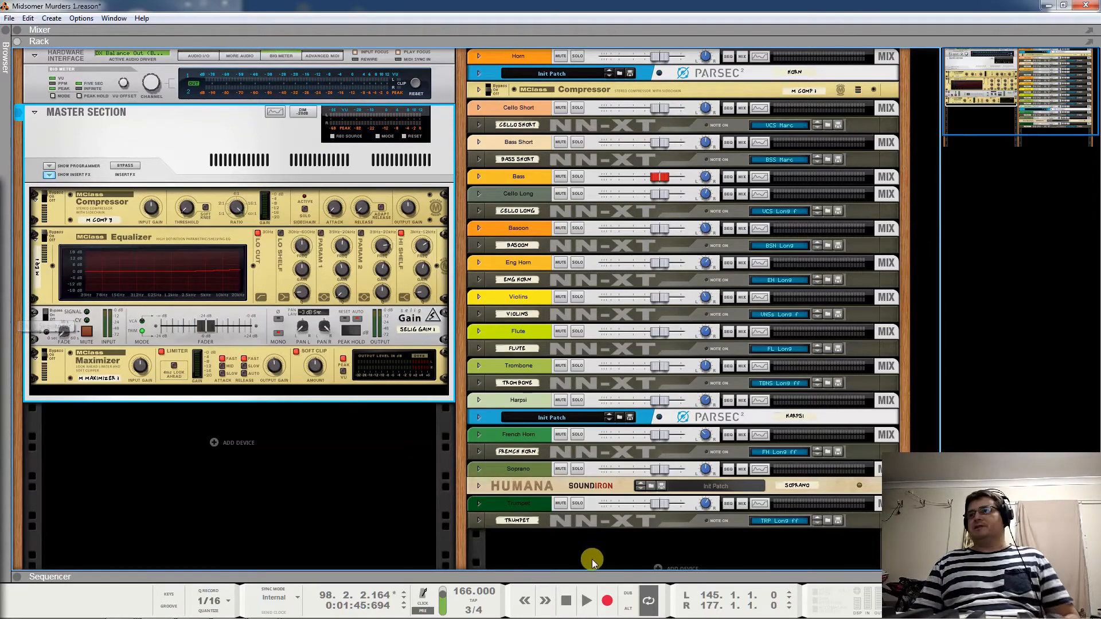
Play the track from bar 98, add an RV7000 MkII Reverb after the master insert compressor, and open its Remote Programmer
{"action": "key", "text": "space"}
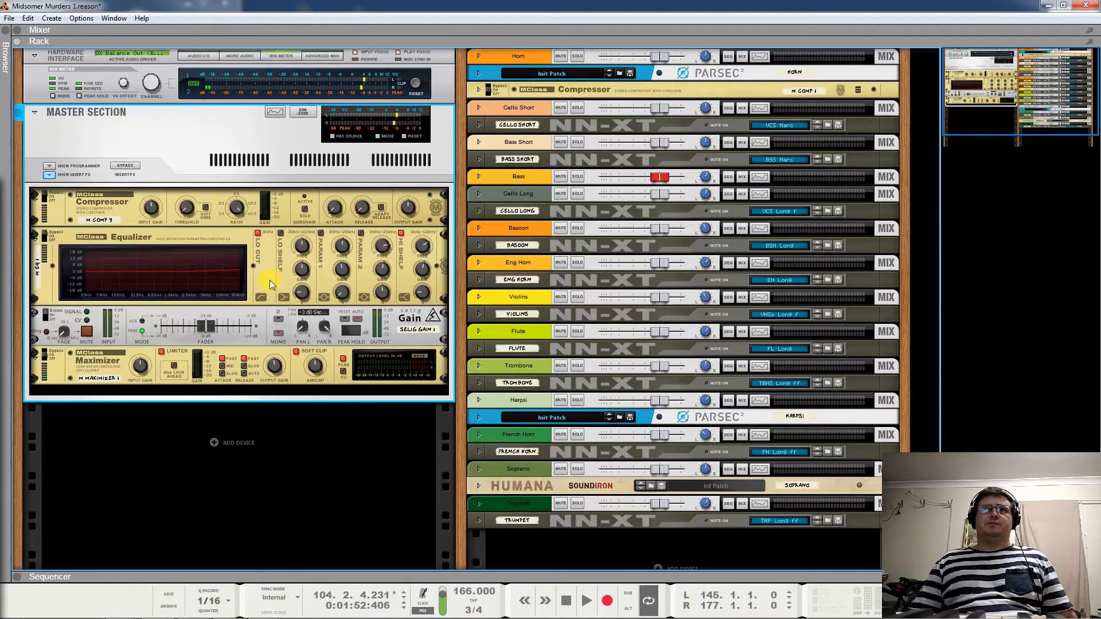
{"action": "right_click", "coordinate": [280, 218]}
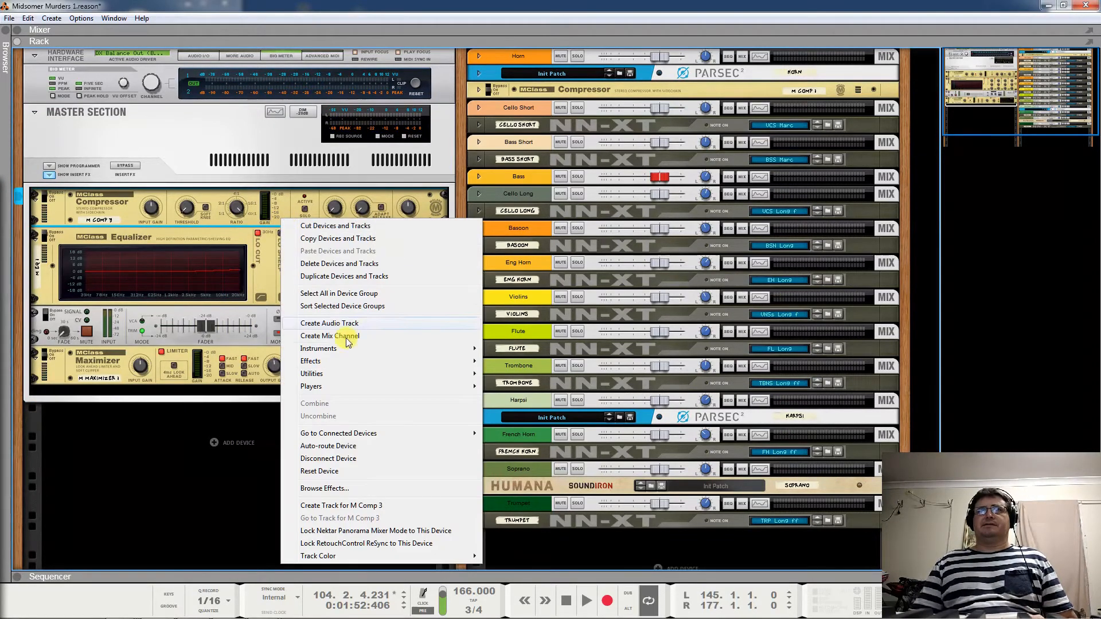
{"action": "mouse_move", "coordinate": [364, 363]}
{"action": "mouse_move", "coordinate": [512, 361]}
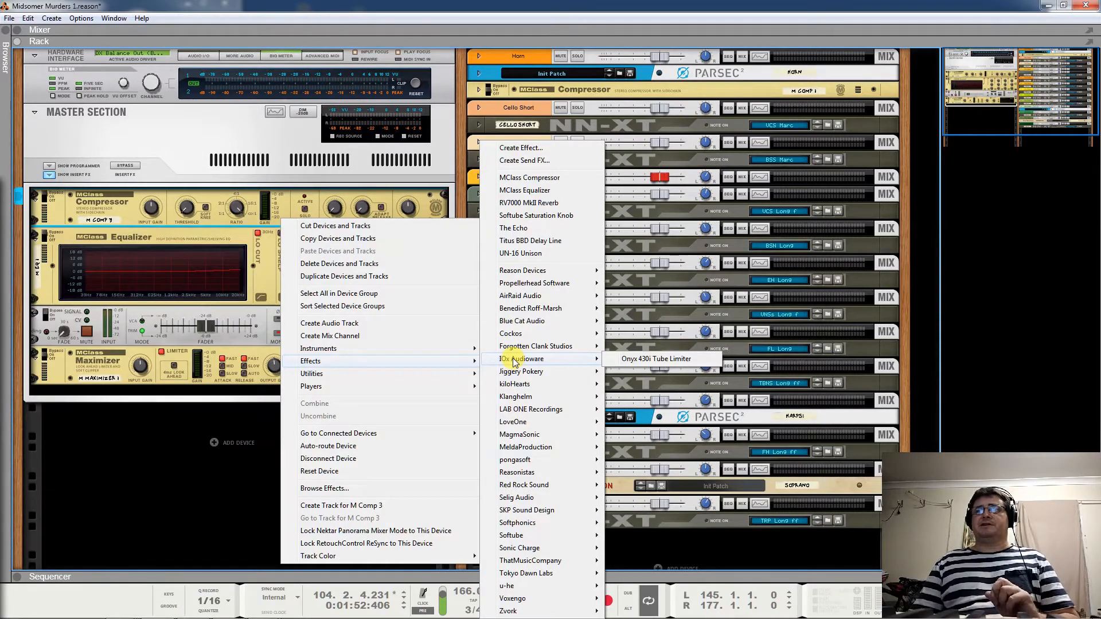
{"action": "left_click", "coordinate": [548, 206]}
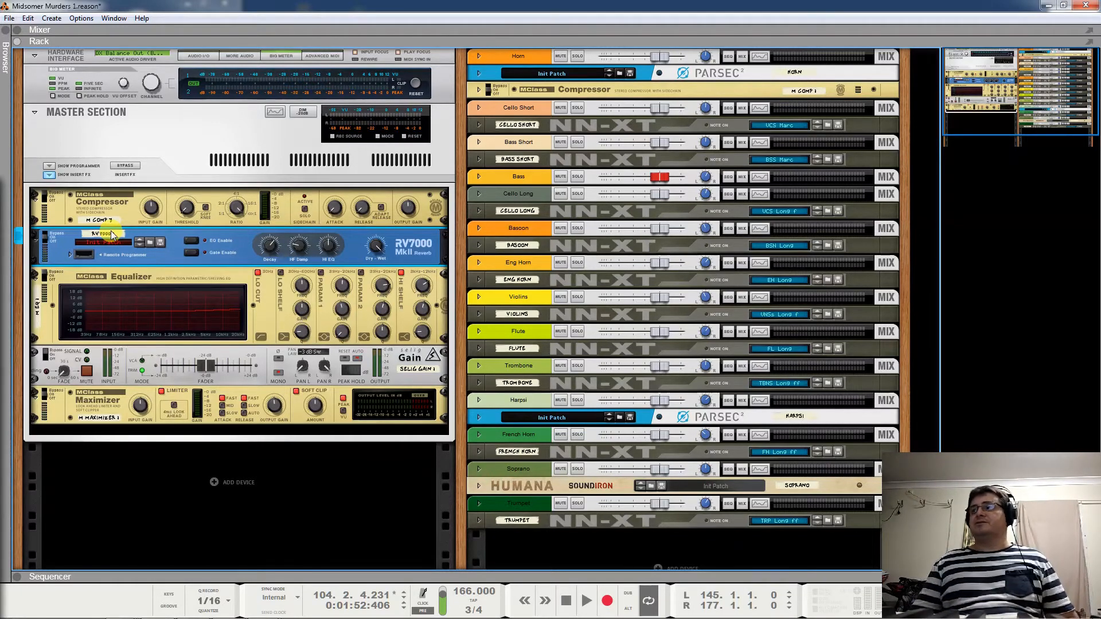
{"action": "left_click", "coordinate": [70, 256]}
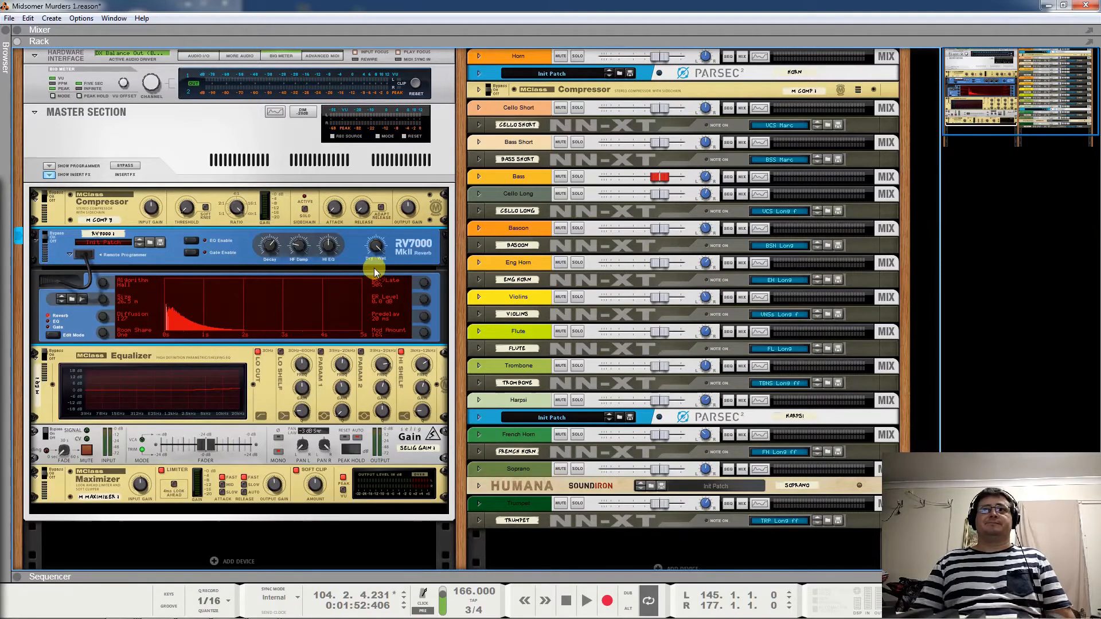
Compare the reverb's Mod Amount at 100% and 0% during playback, leaving it at 100%
{"action": "key", "text": "space"}
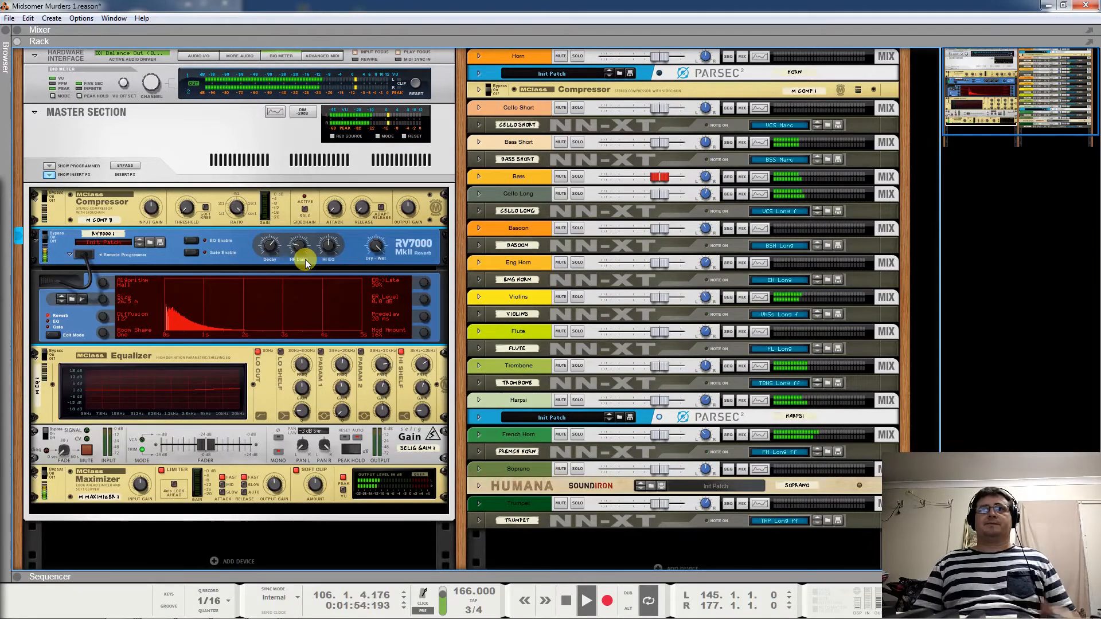
{"action": "left_click_drag", "start_coordinate": [423, 332], "coordinate": [427, 128]}
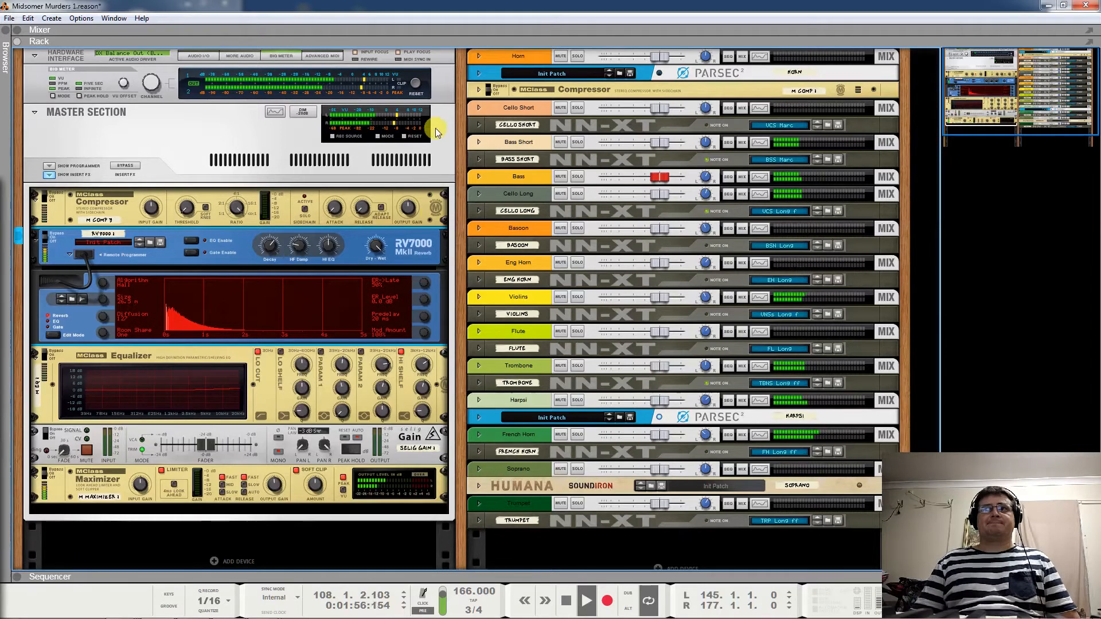
{"action": "key", "text": "space"}
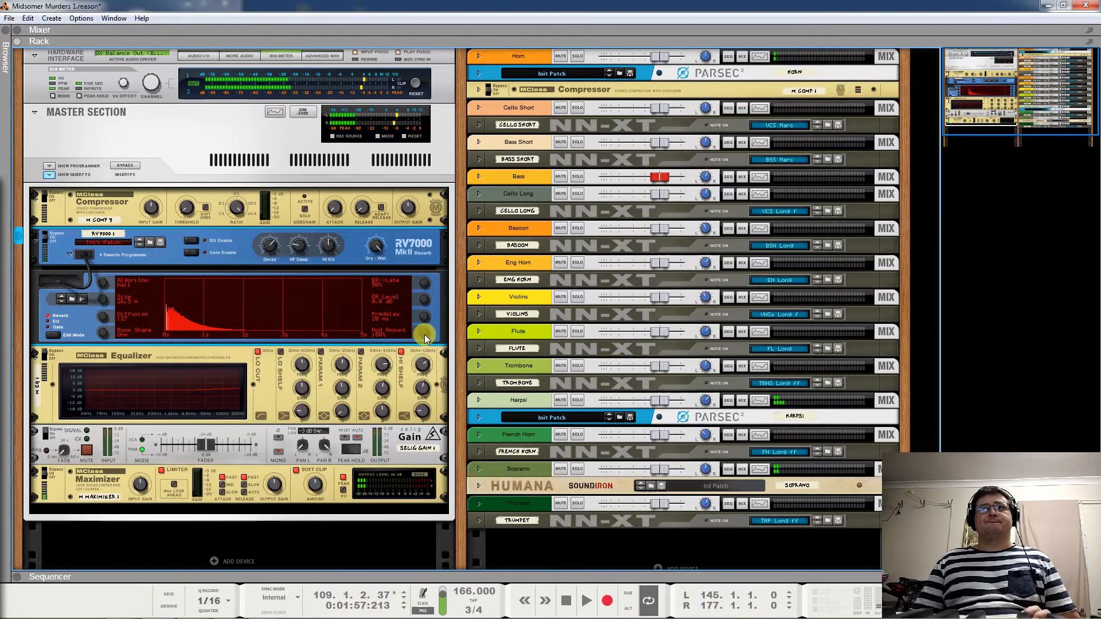
{"action": "mouse_move", "coordinate": [425, 324]}
{"action": "left_mouse_down"}
{"action": "mouse_move", "coordinate": [432, 471]}
{"action": "mouse_move", "coordinate": [420, 290]}
{"action": "left_mouse_up"}
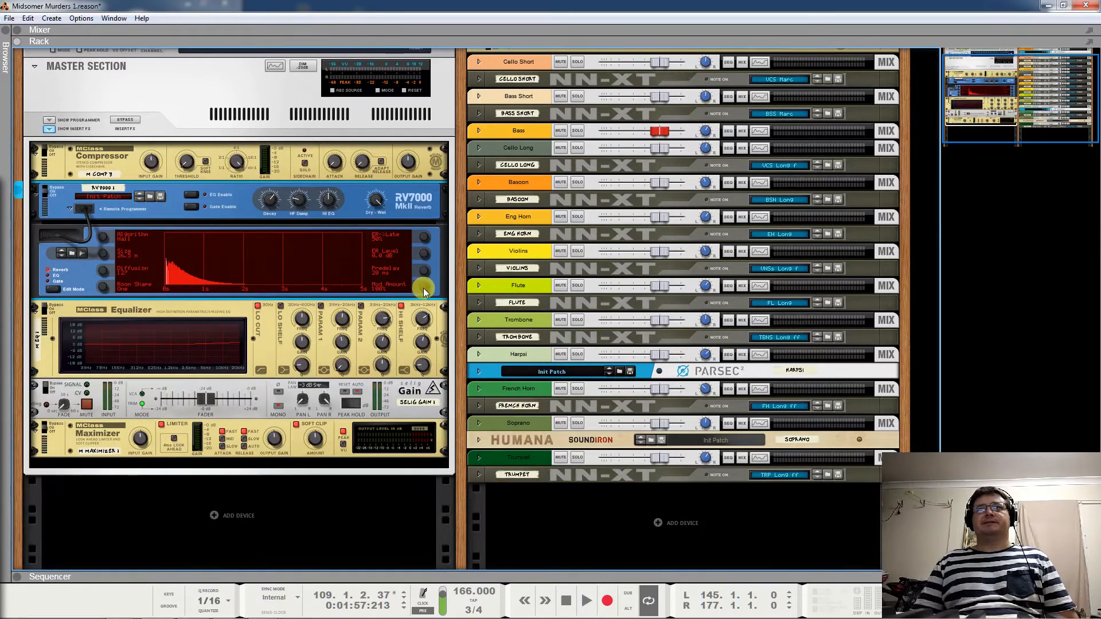
{"action": "key", "text": "space"}
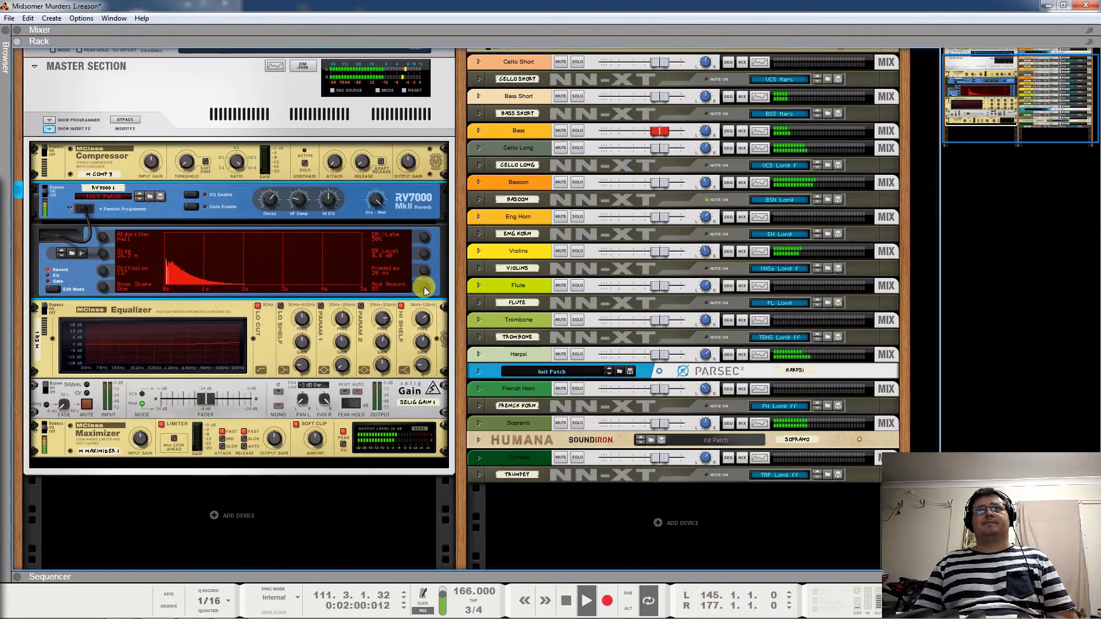
{"action": "key", "text": "space"}
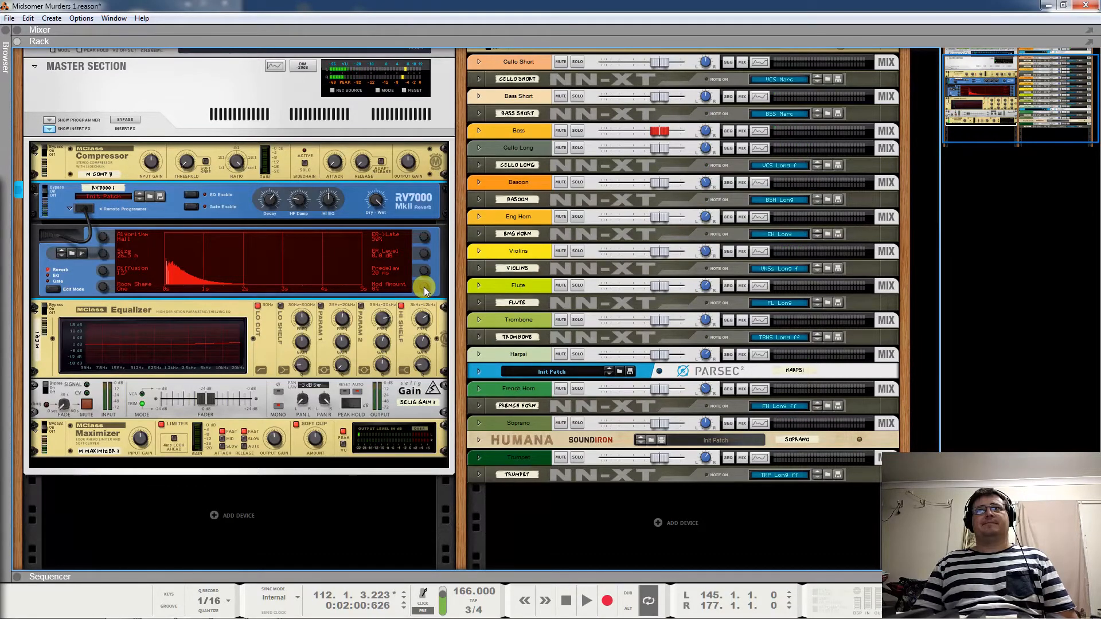
{"action": "left_click_drag", "start_coordinate": [424, 290], "coordinate": [430, 26]}
{"action": "key", "text": "space"}
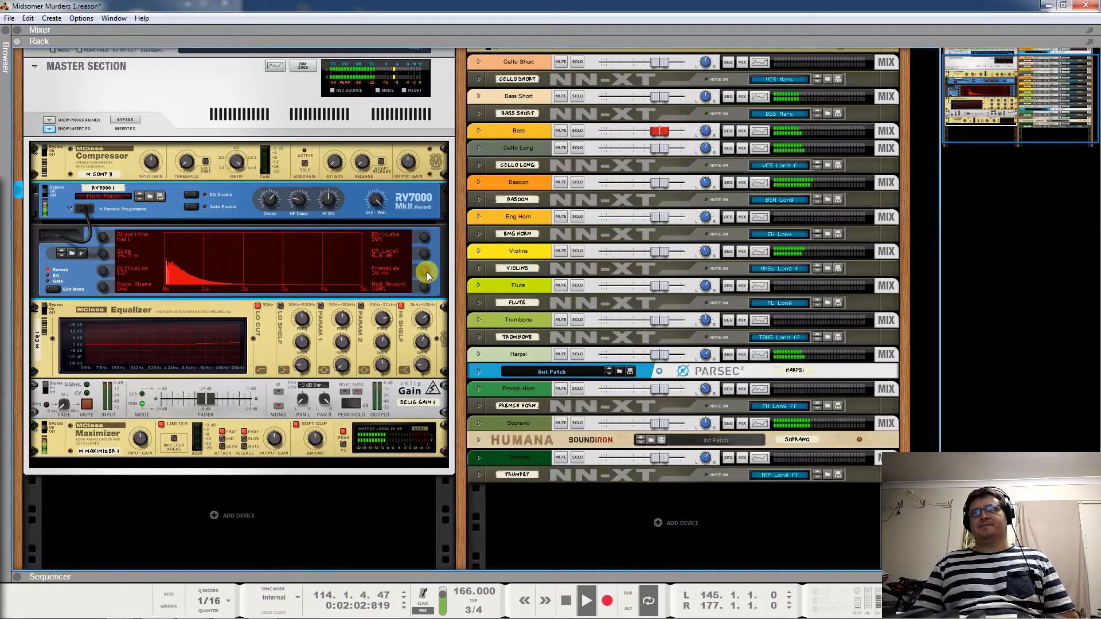
{"action": "key", "text": "space"}
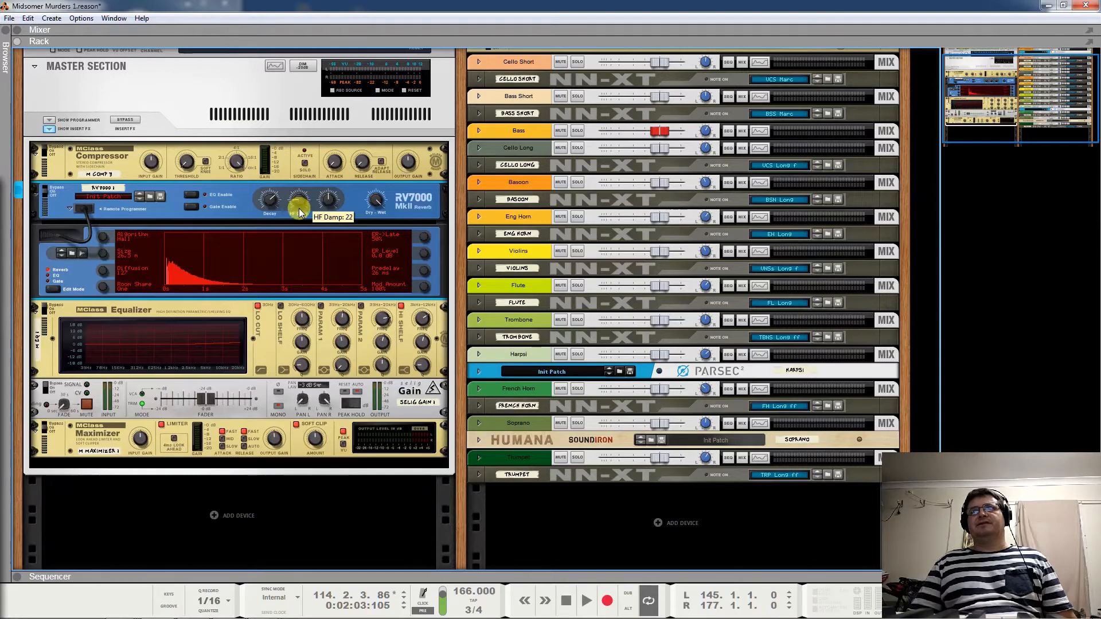
Lower the reverb's HF Damp to 4 and listen from bar 114
{"action": "left_click_drag", "start_coordinate": [299, 225], "coordinate": [300, 228]}
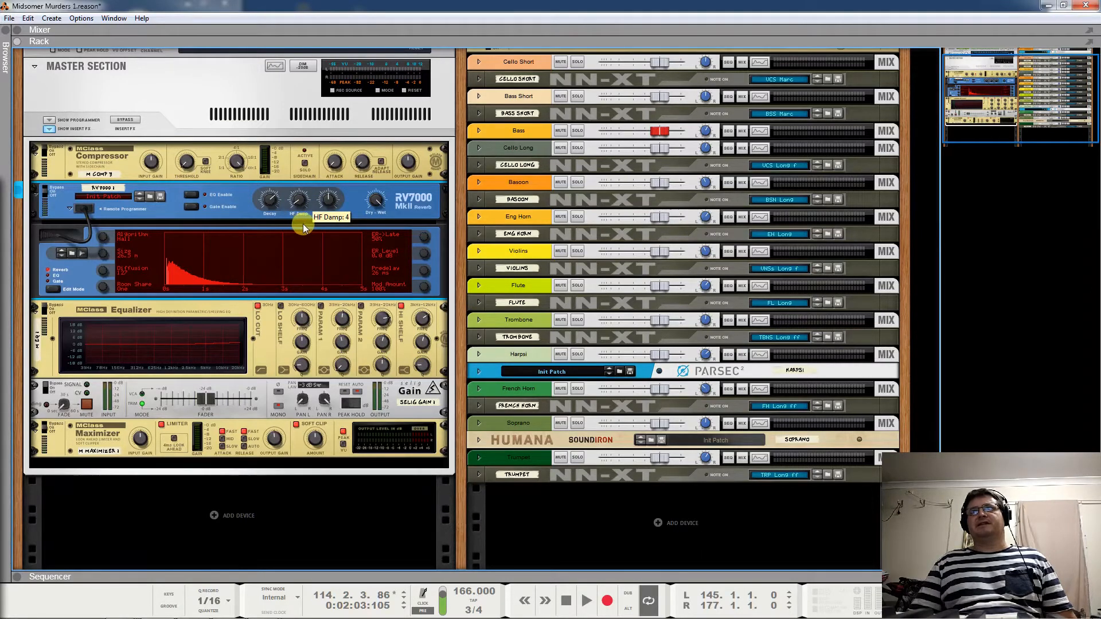
{"action": "key", "text": "space"}
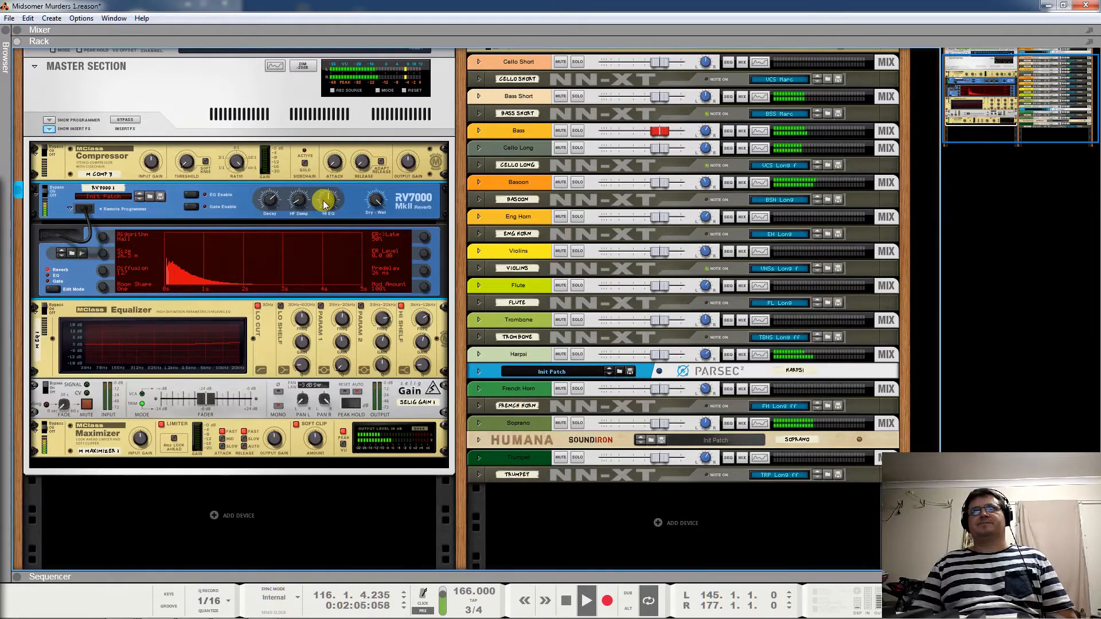
{"action": "key", "text": "space"}
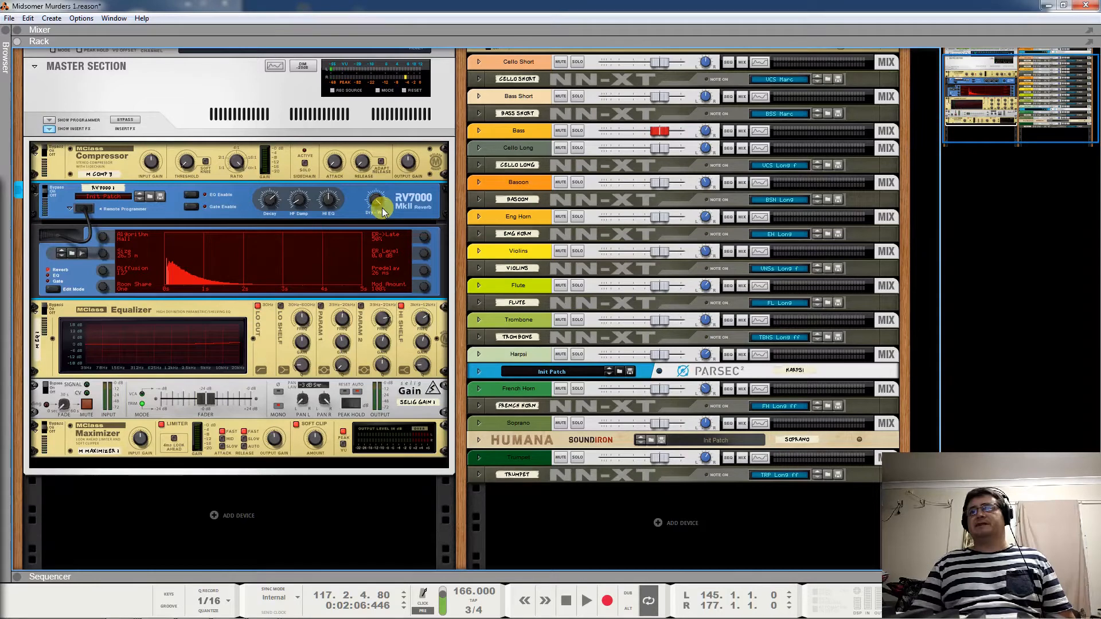
Enable the reverb's EQ and show its EQ settings in the Remote Programmer
{"action": "mouse_move", "coordinate": [376, 203]}
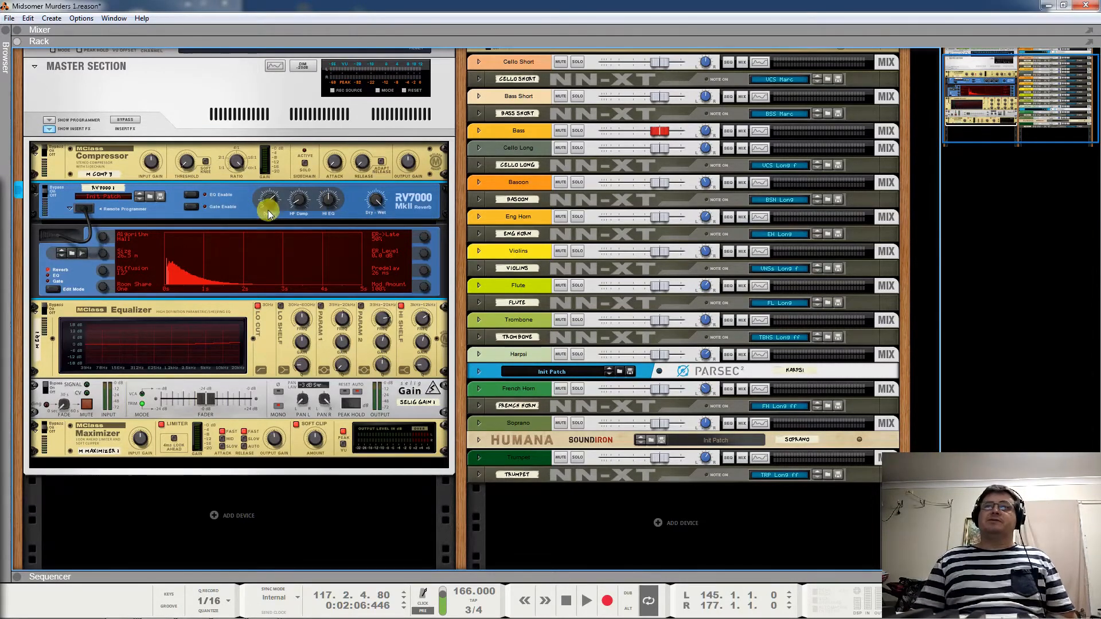
{"action": "left_click", "coordinate": [195, 195]}
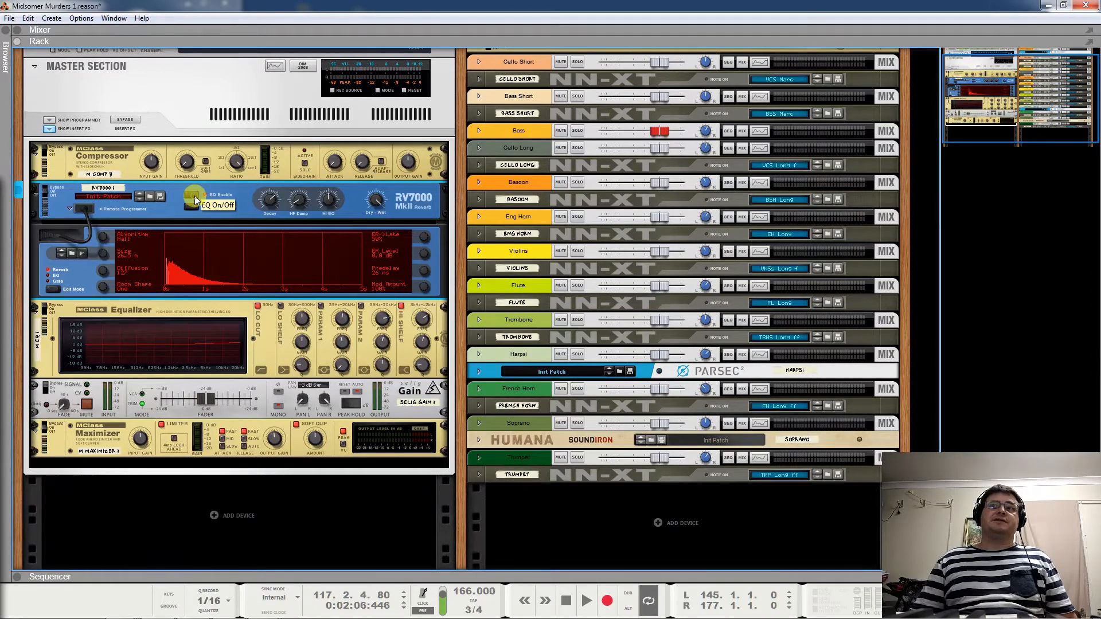
{"action": "left_click", "coordinate": [48, 276]}
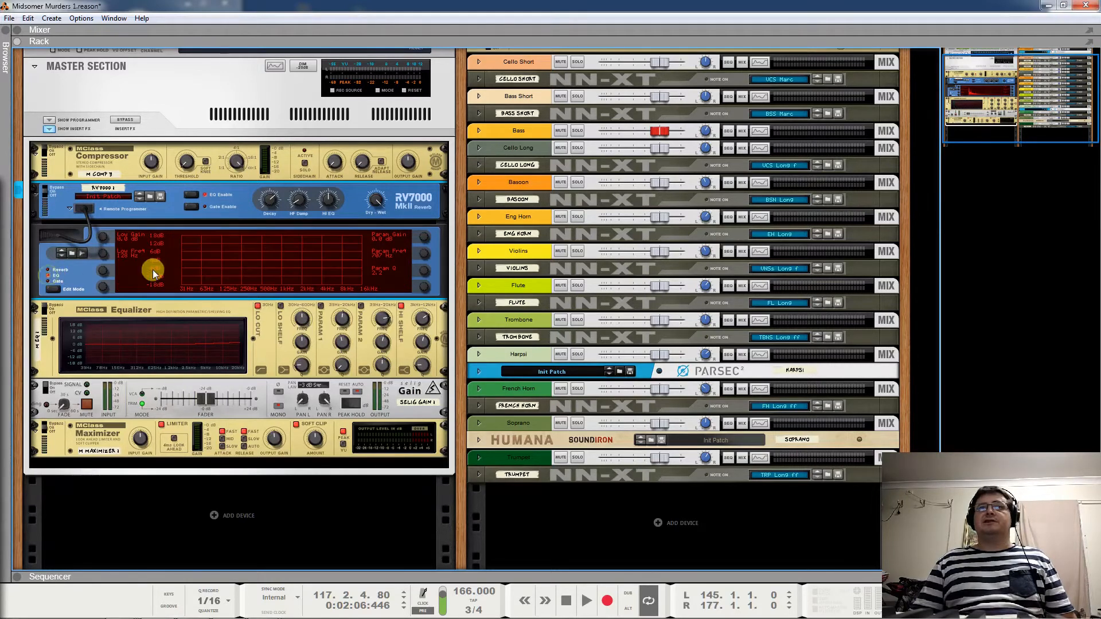
Shape the reverb's EQ during playback with Low Gain at about -5.9 dB and Param Gain at about 1.7 dB
{"action": "left_click_drag", "start_coordinate": [102, 252], "coordinate": [98, 261]}
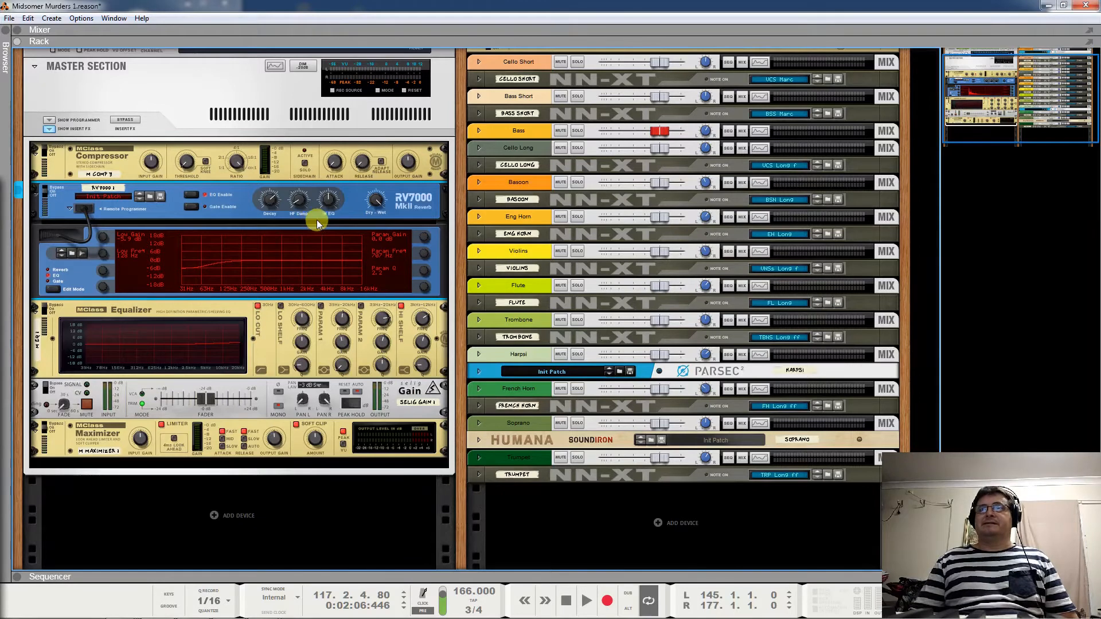
{"action": "key", "text": "space"}
{"action": "left_click_drag", "start_coordinate": [422, 237], "coordinate": [439, 203]}
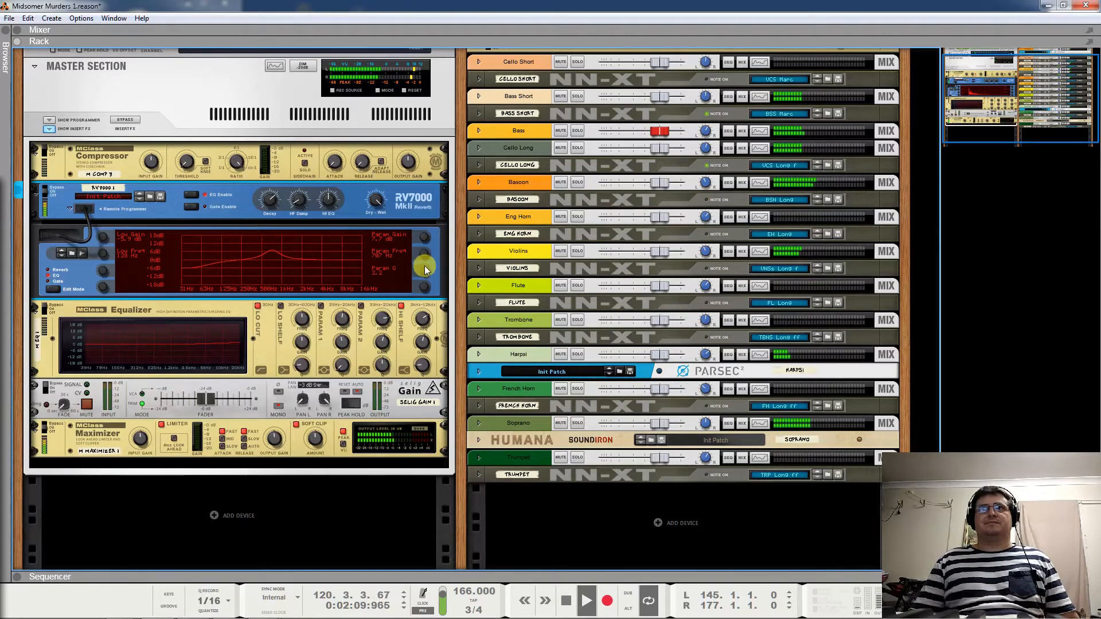
{"action": "left_click_drag", "start_coordinate": [422, 270], "coordinate": [422, 311]}
{"action": "mouse_move", "coordinate": [425, 255]}
{"action": "left_mouse_down"}
{"action": "mouse_move", "coordinate": [425, 283]}
{"action": "mouse_move", "coordinate": [417, 180]}
{"action": "mouse_move", "coordinate": [400, 266]}
{"action": "mouse_move", "coordinate": [420, 235]}
{"action": "mouse_move", "coordinate": [414, 260]}
{"action": "left_mouse_up"}
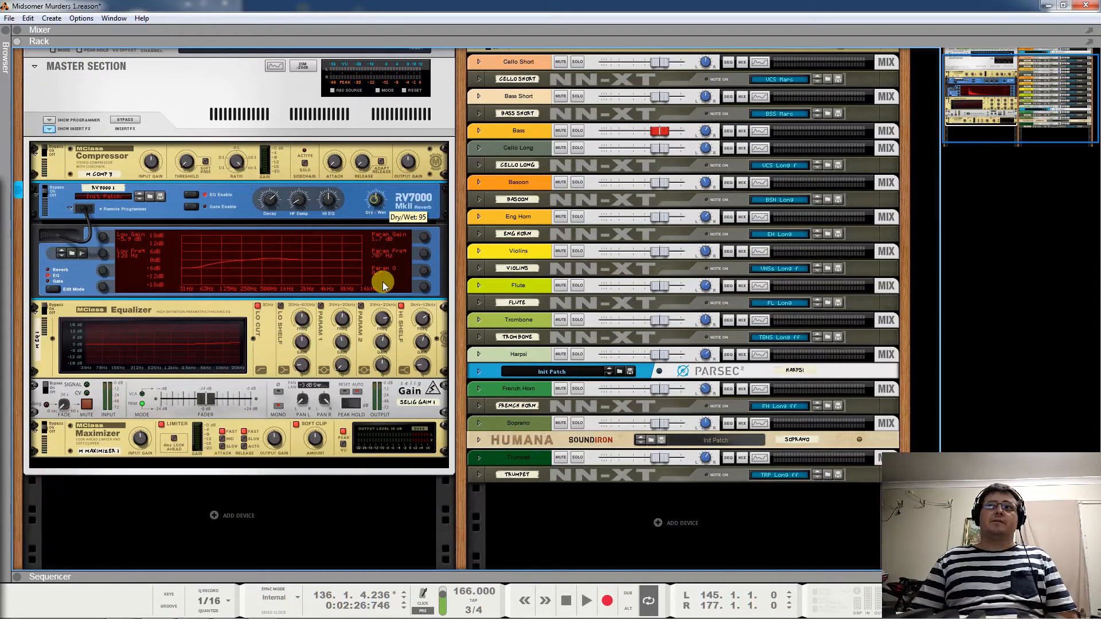
Show the reverb settings in the Remote Programmer and set the reverb's Dry/Wet to 20 during playback
{"action": "key", "text": "space"}
{"action": "left_click", "coordinate": [47, 269]}
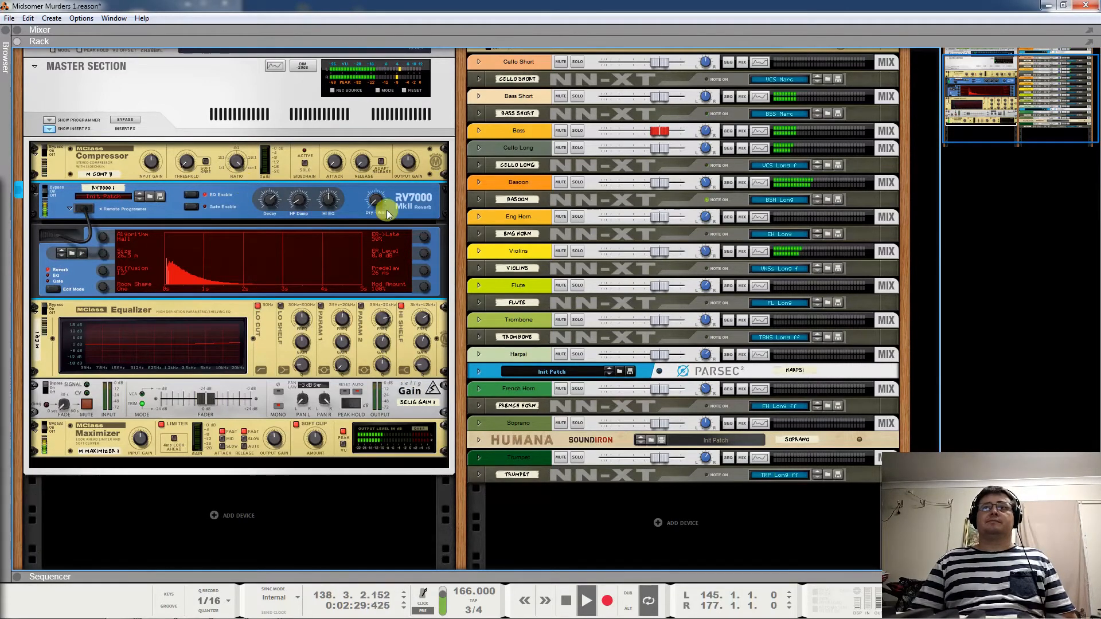
{"action": "mouse_move", "coordinate": [388, 191]}
{"action": "left_mouse_down"}
{"action": "mouse_move", "coordinate": [397, 180]}
{"action": "mouse_move", "coordinate": [377, 204]}
{"action": "left_mouse_up"}
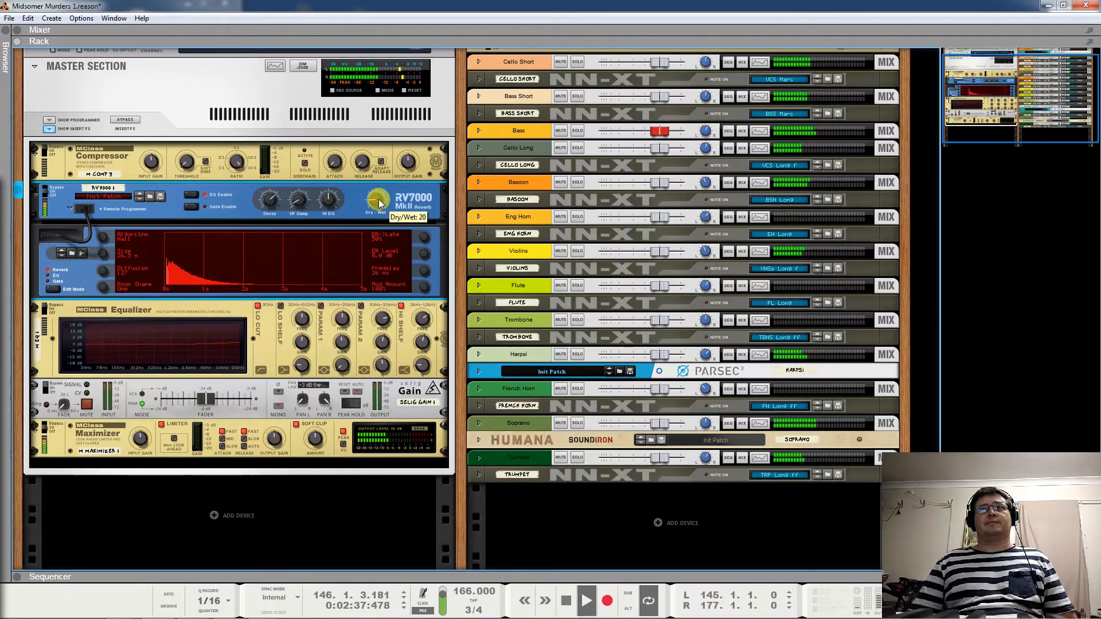
Compare the mix with the reverb bypassed and enabled, and stop playback
{"action": "left_click", "coordinate": [55, 188]}
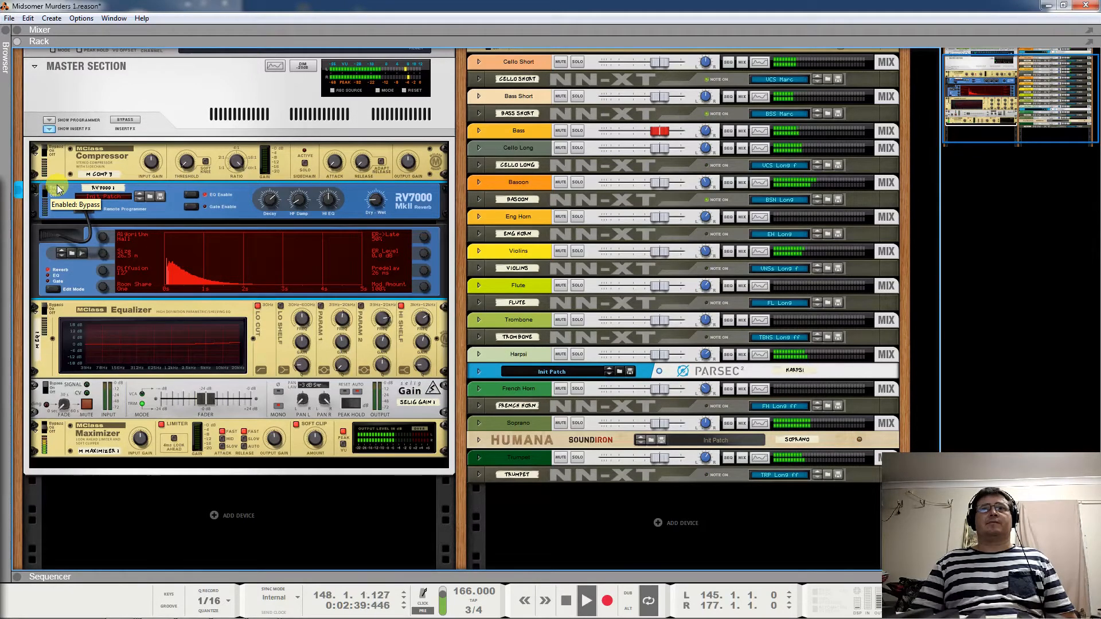
{"action": "left_click", "coordinate": [57, 188]}
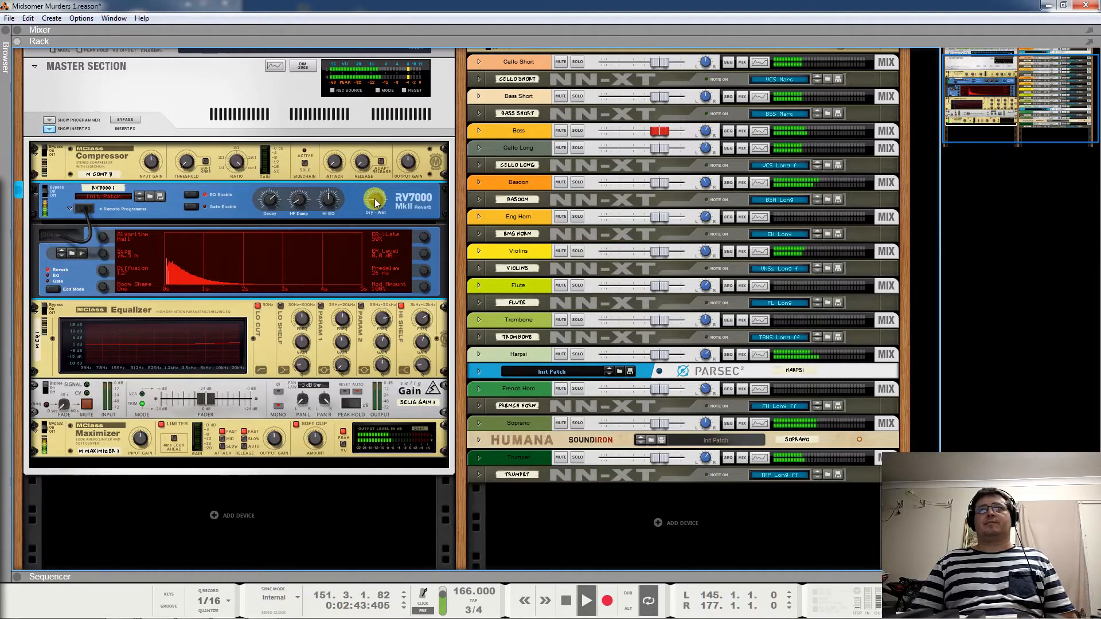
{"action": "mouse_move", "coordinate": [374, 199]}
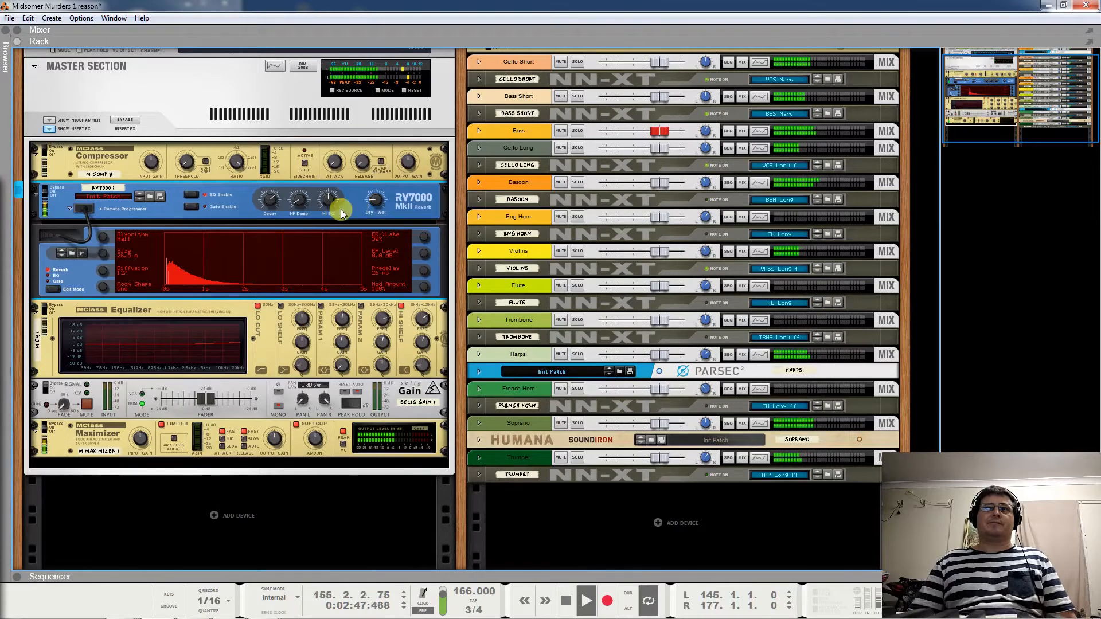
{"action": "key", "text": "space"}
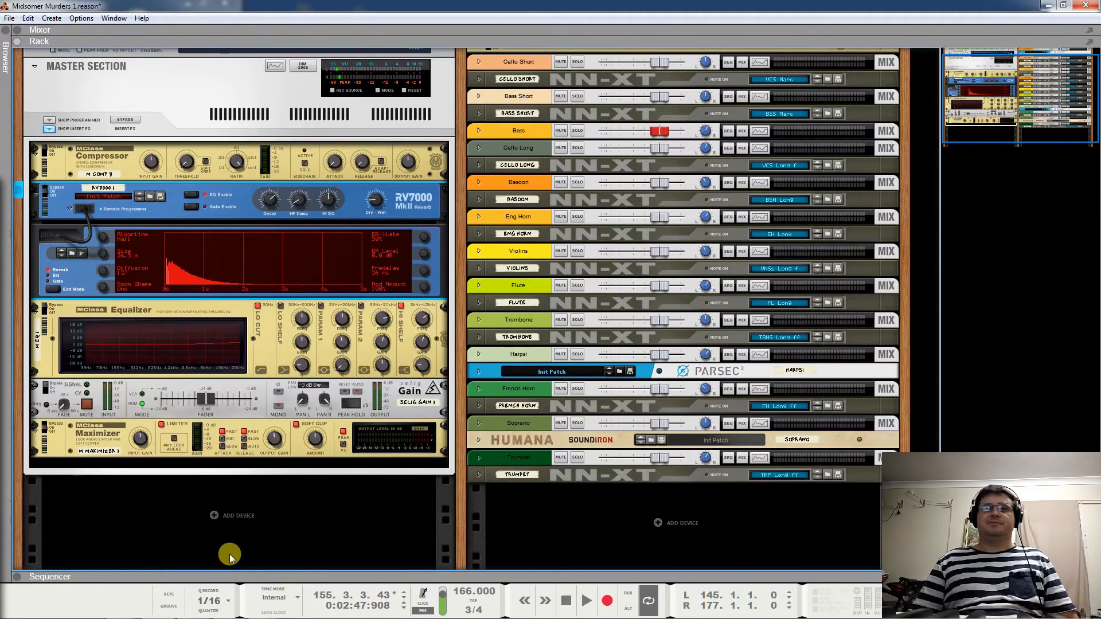
Open the sequencer below the rack and play the track from around bar 61, then from around bar 54
{"action": "left_click", "coordinate": [32, 576]}
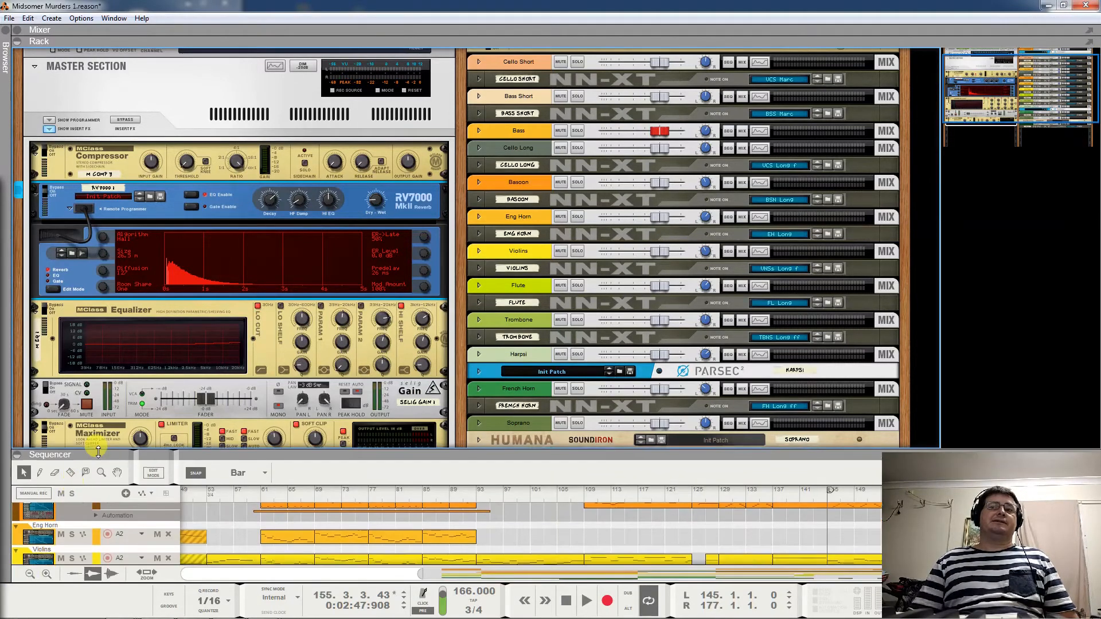
{"action": "left_click", "coordinate": [265, 465]}
{"action": "key", "text": "space"}
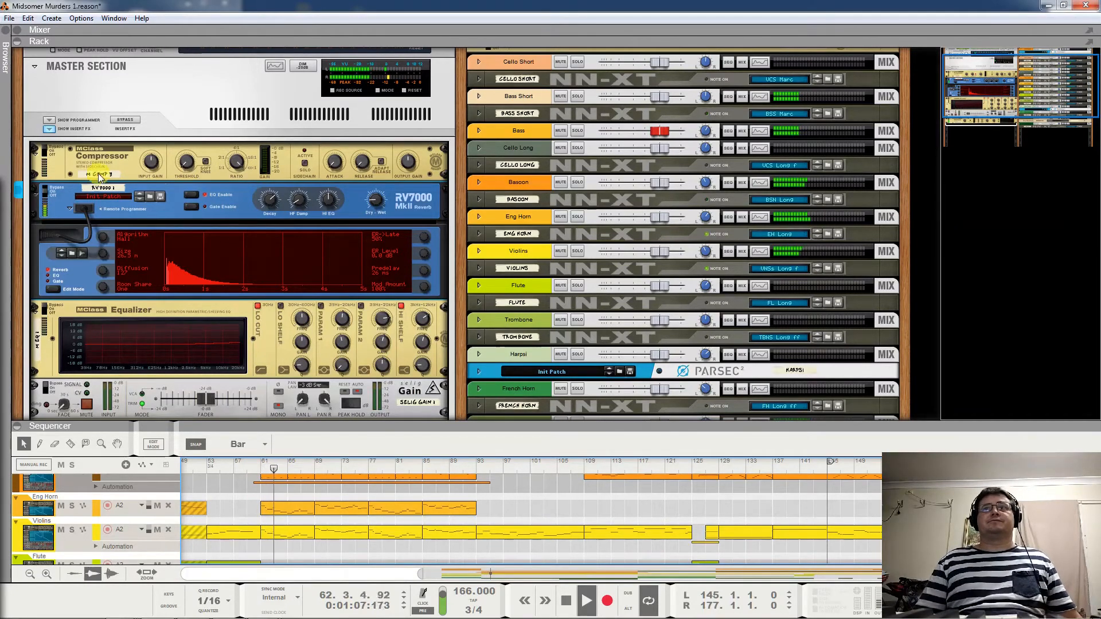
{"action": "left_click", "coordinate": [216, 466]}
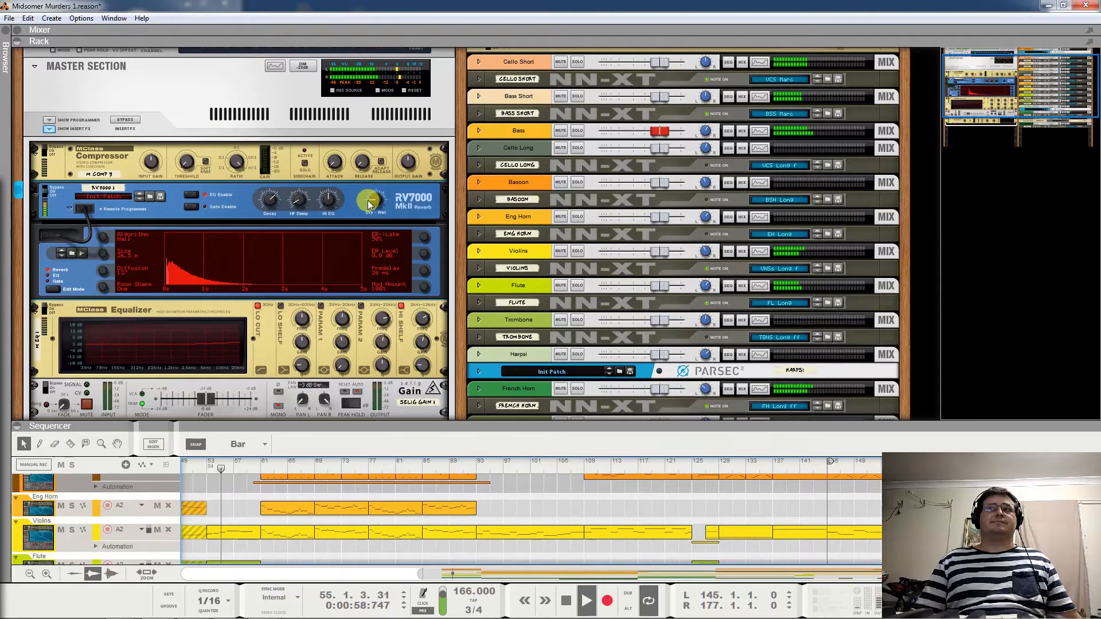
Lengthen the reverb's Decay and set Dry/Wet to about 30 during playback
{"action": "left_click_drag", "start_coordinate": [388, 274], "coordinate": [394, 182]}
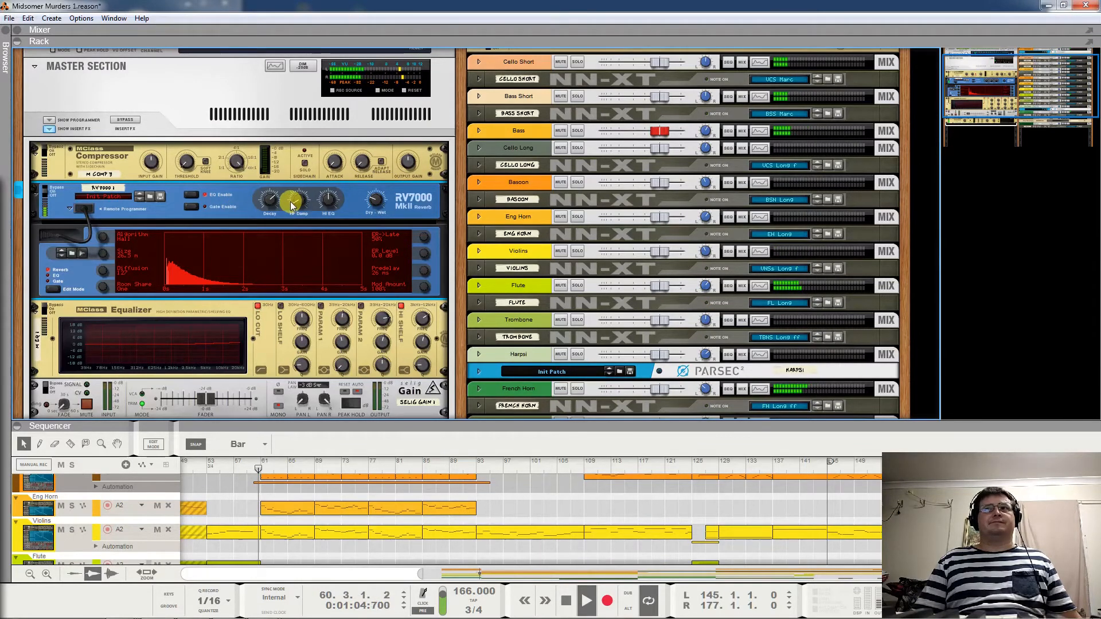
{"action": "mouse_move", "coordinate": [331, 203]}
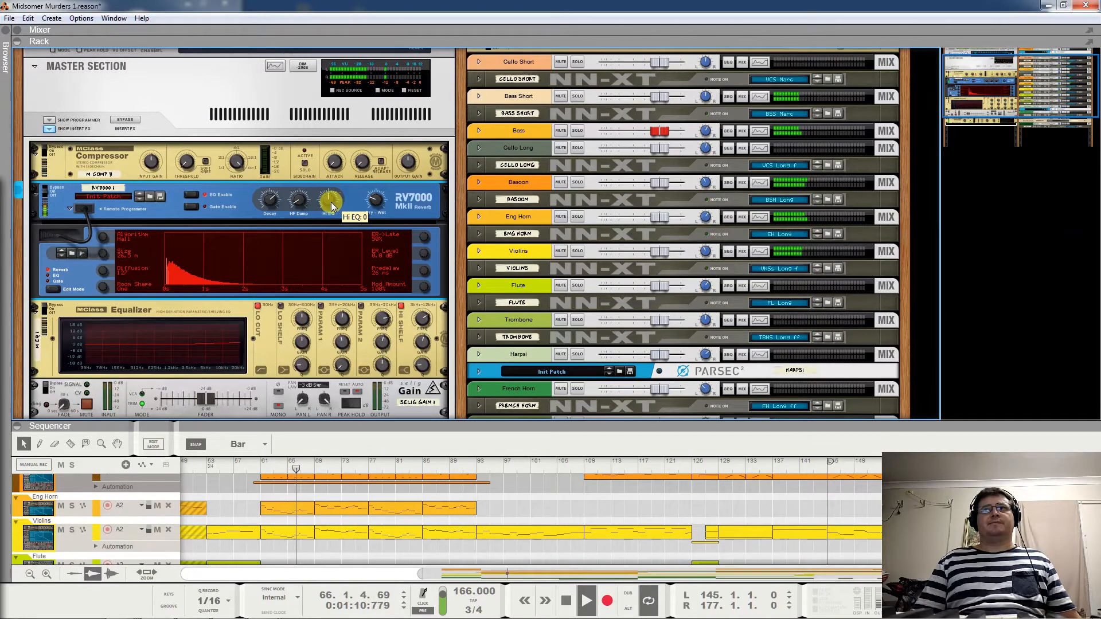
{"action": "left_click_drag", "start_coordinate": [251, 199], "coordinate": [282, 182]}
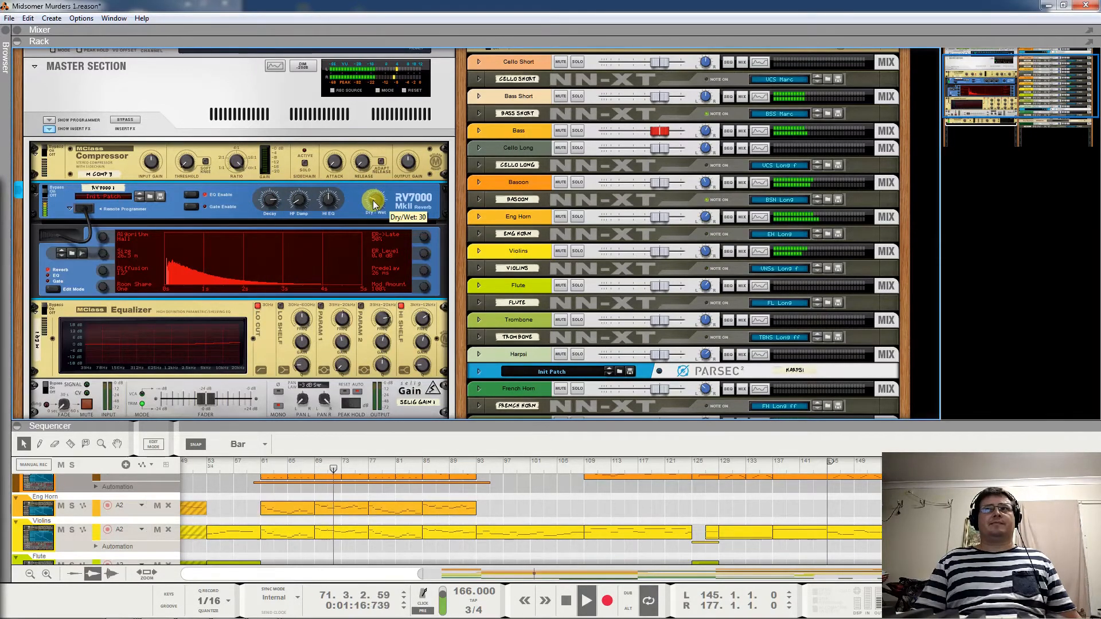
{"action": "left_click_drag", "start_coordinate": [373, 207], "coordinate": [372, 209]}
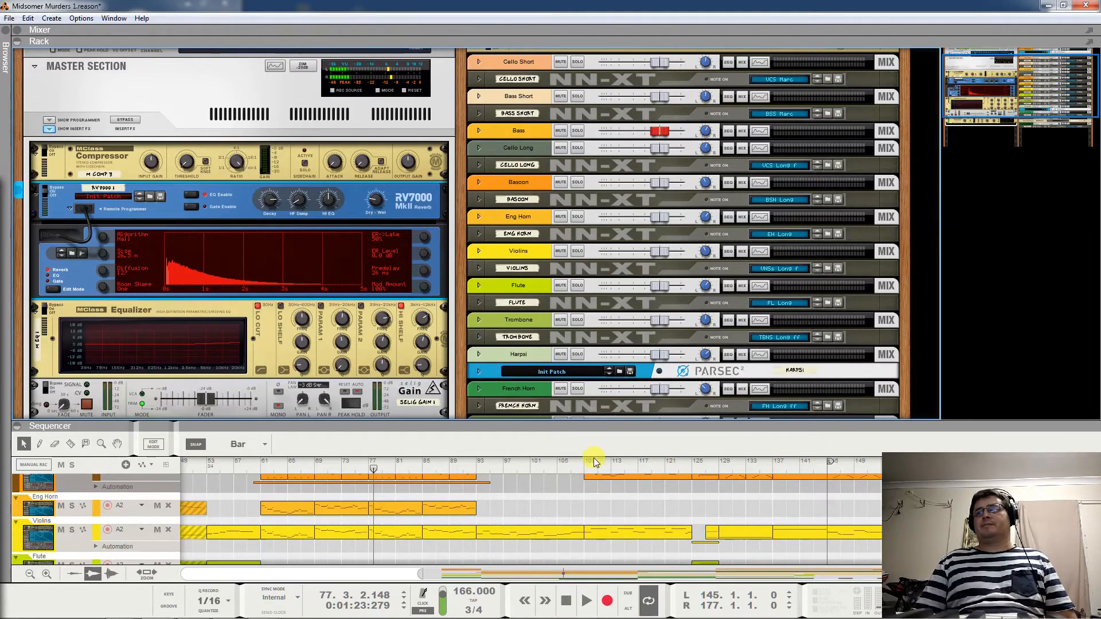
Play from around bar 102 and shorten the reverb's Decay slightly
{"action": "left_click", "coordinate": [540, 467]}
{"action": "key", "text": "space"}
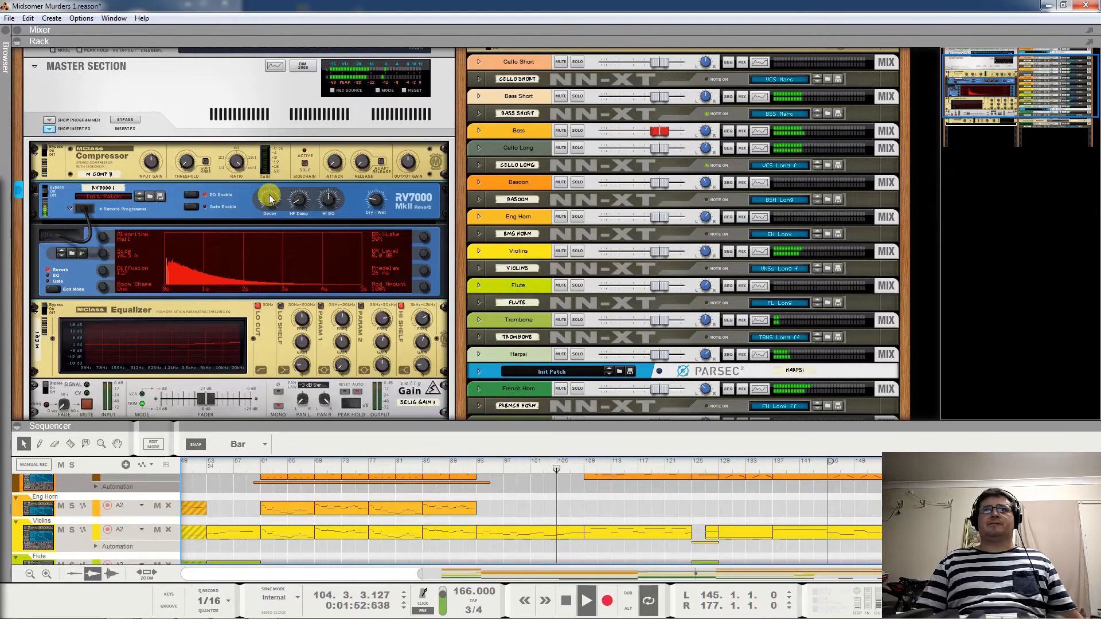
{"action": "mouse_move", "coordinate": [267, 208]}
{"action": "left_mouse_down"}
{"action": "mouse_move", "coordinate": [272, 263]}
{"action": "mouse_move", "coordinate": [274, 208]}
{"action": "left_mouse_up"}
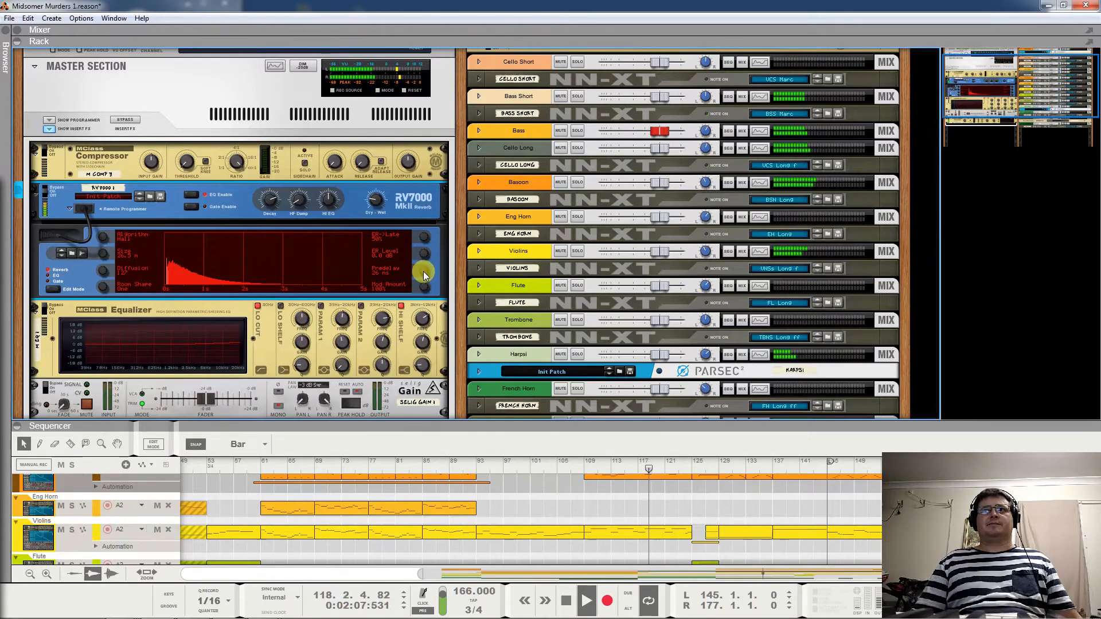
Try a reverb Predelay of about 112 ms during playback and reset it to 20 ms
{"action": "mouse_move", "coordinate": [423, 271]}
{"action": "left_mouse_down"}
{"action": "mouse_move", "coordinate": [425, 335]}
{"action": "mouse_move", "coordinate": [429, 277]}
{"action": "left_mouse_up"}
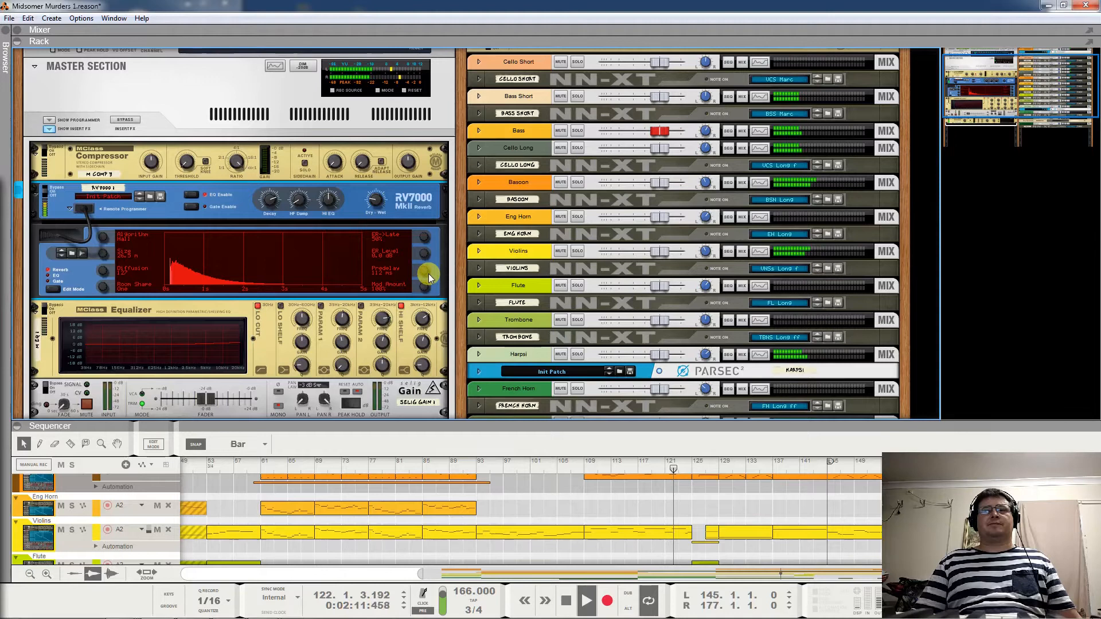
{"action": "mouse_move", "coordinate": [429, 278]}
{"action": "left_mouse_down"}
{"action": "mouse_move", "coordinate": [425, 300]}
{"action": "mouse_move", "coordinate": [419, 260]}
{"action": "left_mouse_up"}
{"action": "left_click", "coordinate": [424, 270], "text": "ctrl"}
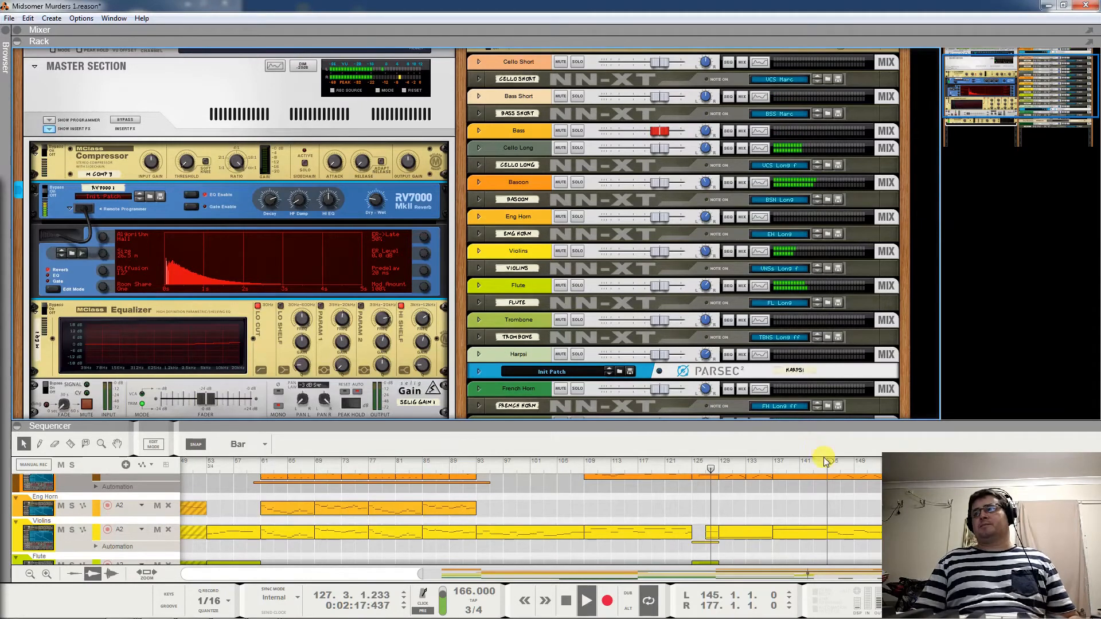
Listen to the reverb on the ending from around bar 151, and bring the master output meters into view
{"action": "left_click", "coordinate": [870, 462]}
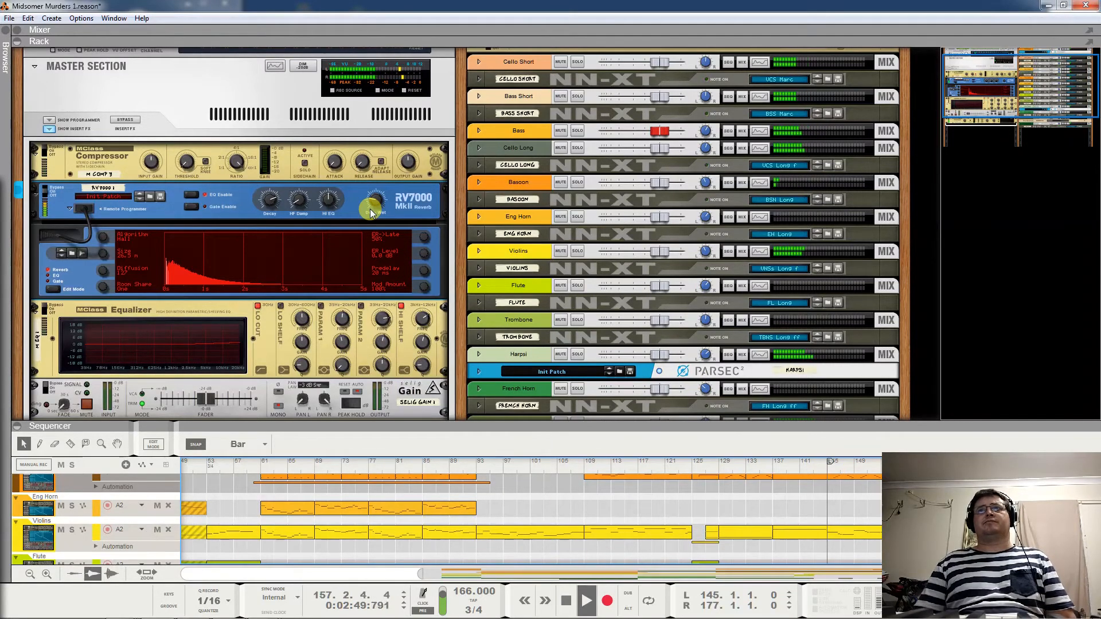
{"action": "key", "text": "space"}
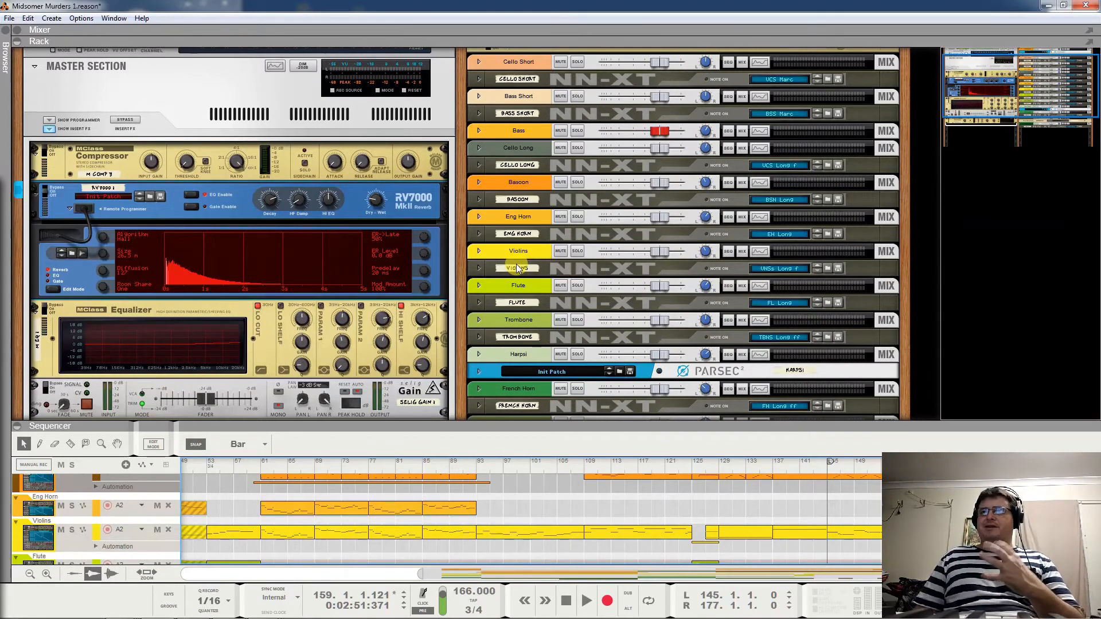
{"action": "key", "text": "space"}
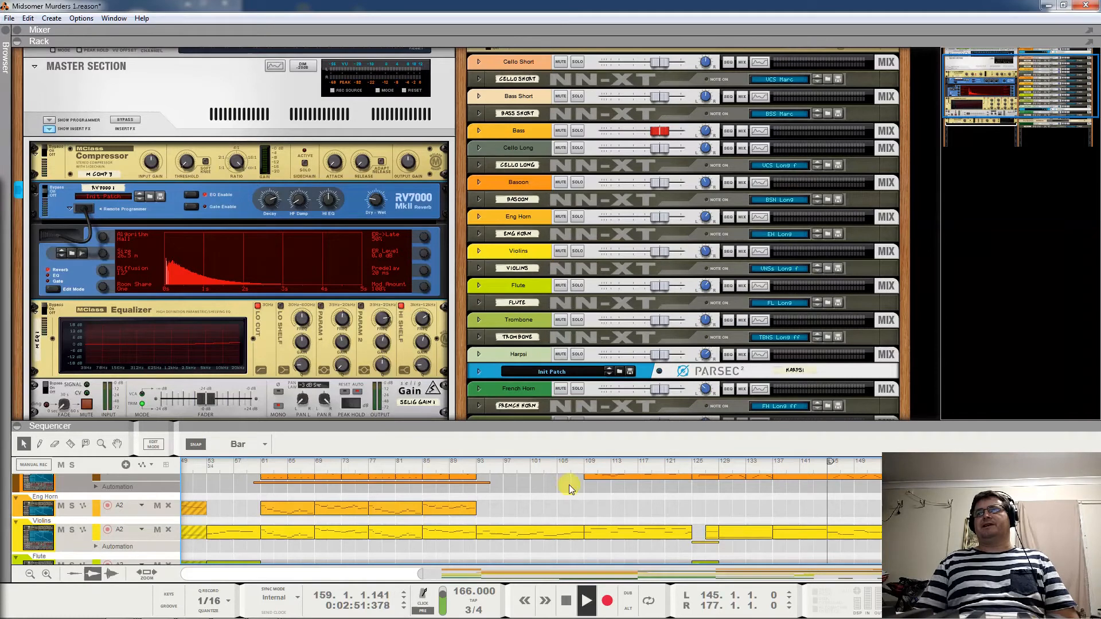
{"action": "scroll", "coordinate": [401, 165], "scroll_direction": "up", "scroll_amount": 2}
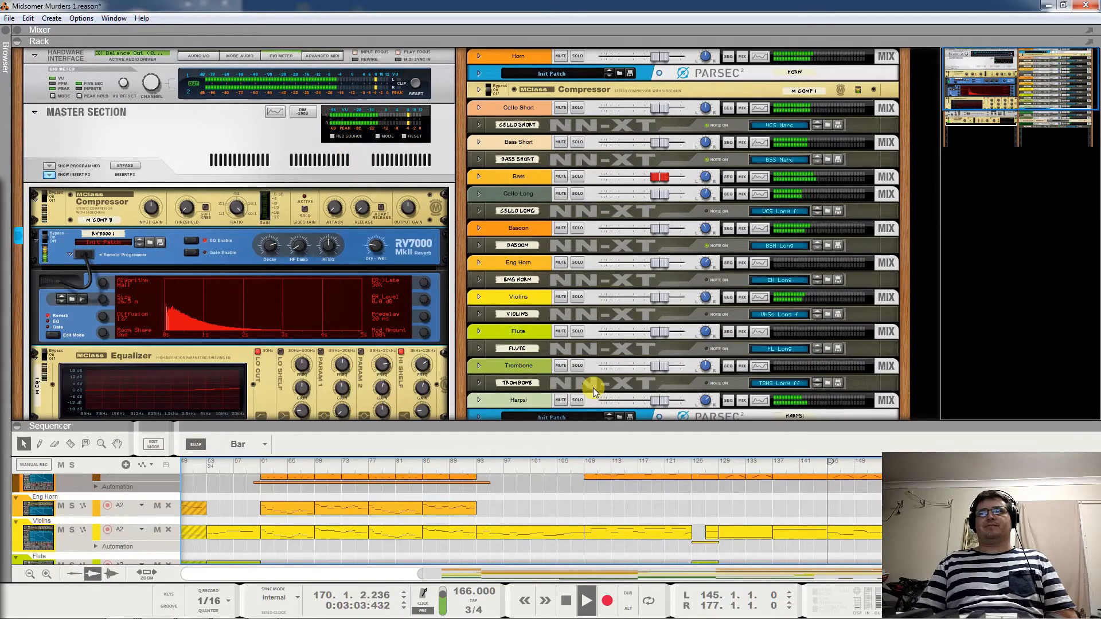
Listen from bar 108 and from around bar 125, and place the playback position at bar 127
{"action": "left_click", "coordinate": [580, 465]}
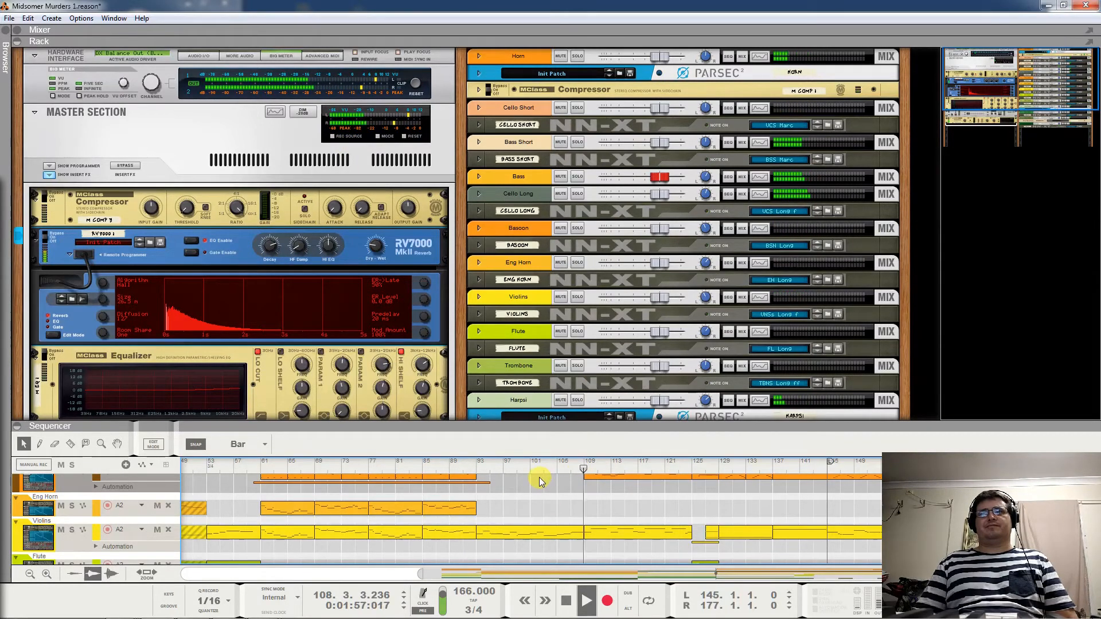
{"action": "left_click", "coordinate": [695, 467]}
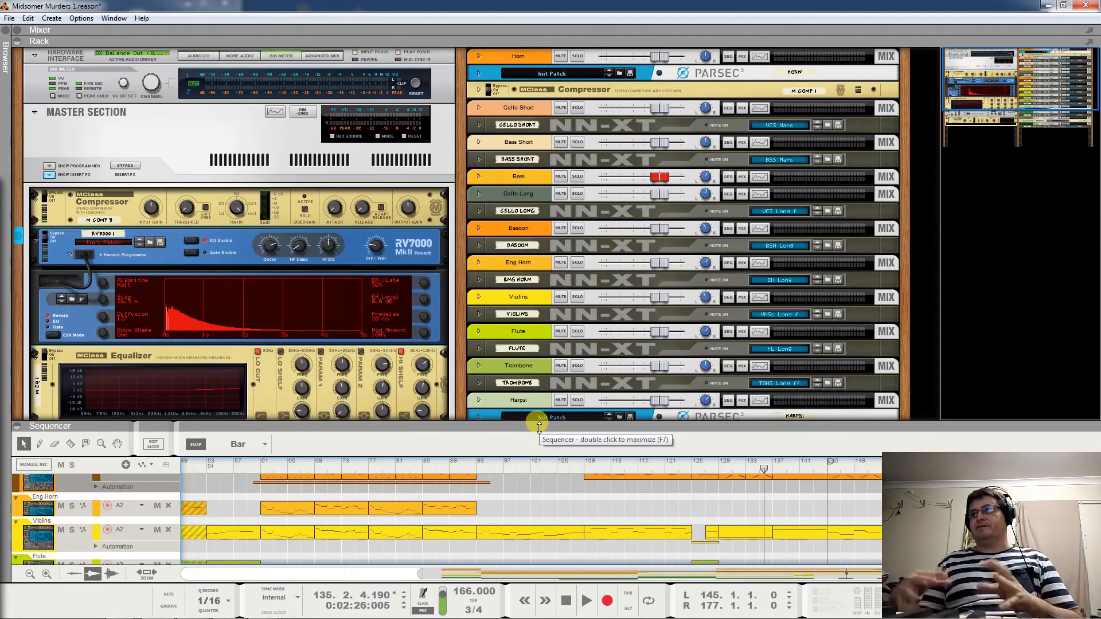
{"action": "left_click", "coordinate": [705, 465]}
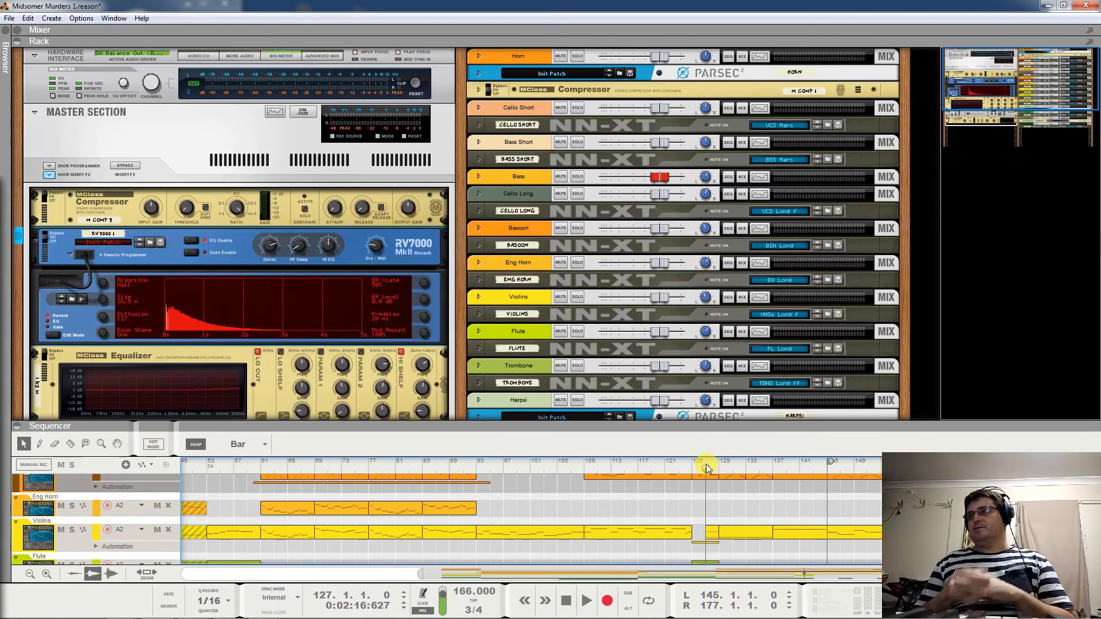